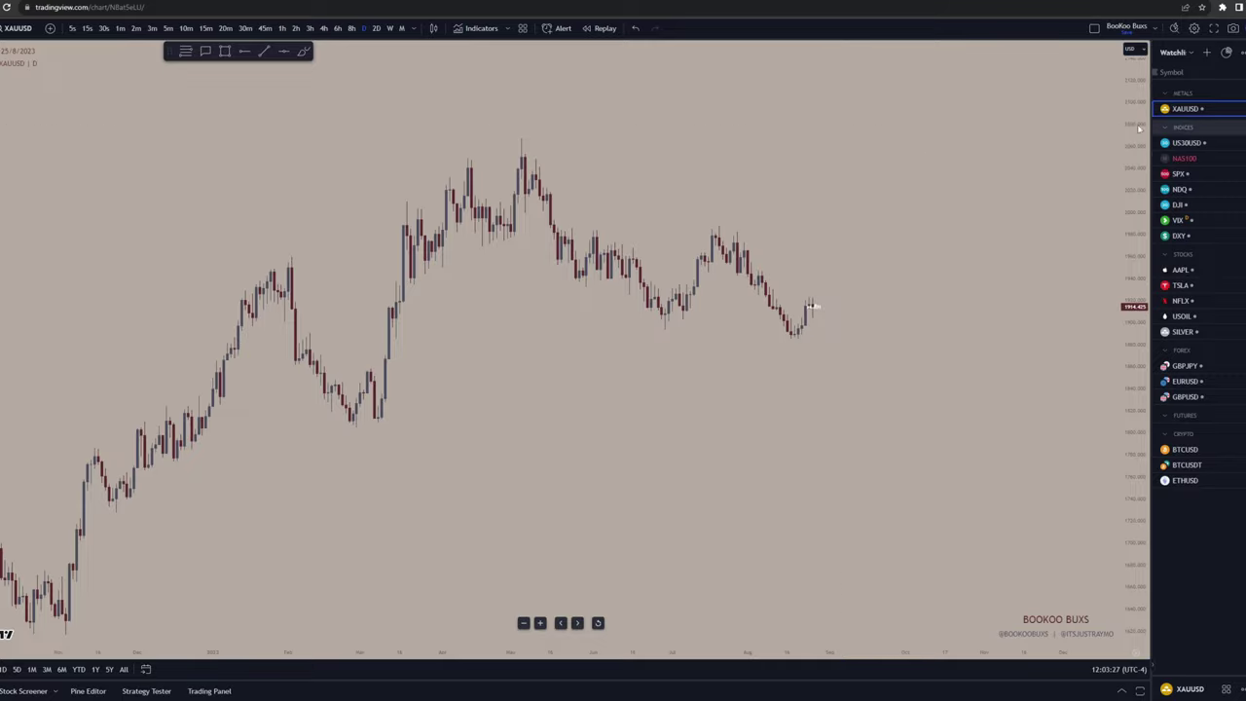
- Switch the gold chart to the 5-minute timeframe, reset its price scale and hide the watchlist
{"action": "left_click", "coordinate": [166, 28]}
{"action": "left_click", "coordinate": [1129, 639]}
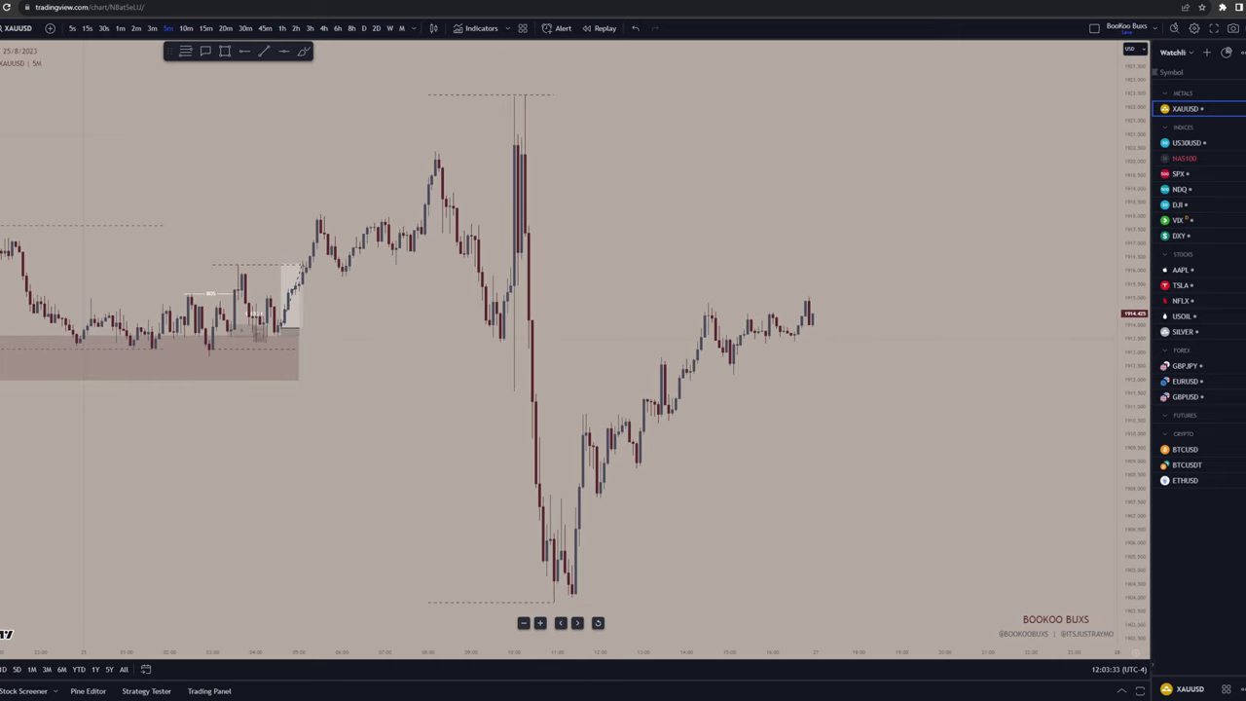
{"action": "left_click", "coordinate": [1244, 53]}
{"action": "left_click_drag", "start_coordinate": [1235, 345], "coordinate": [1235, 407]}
{"action": "left_click_drag", "start_coordinate": [1033, 401], "coordinate": [1147, 321]}
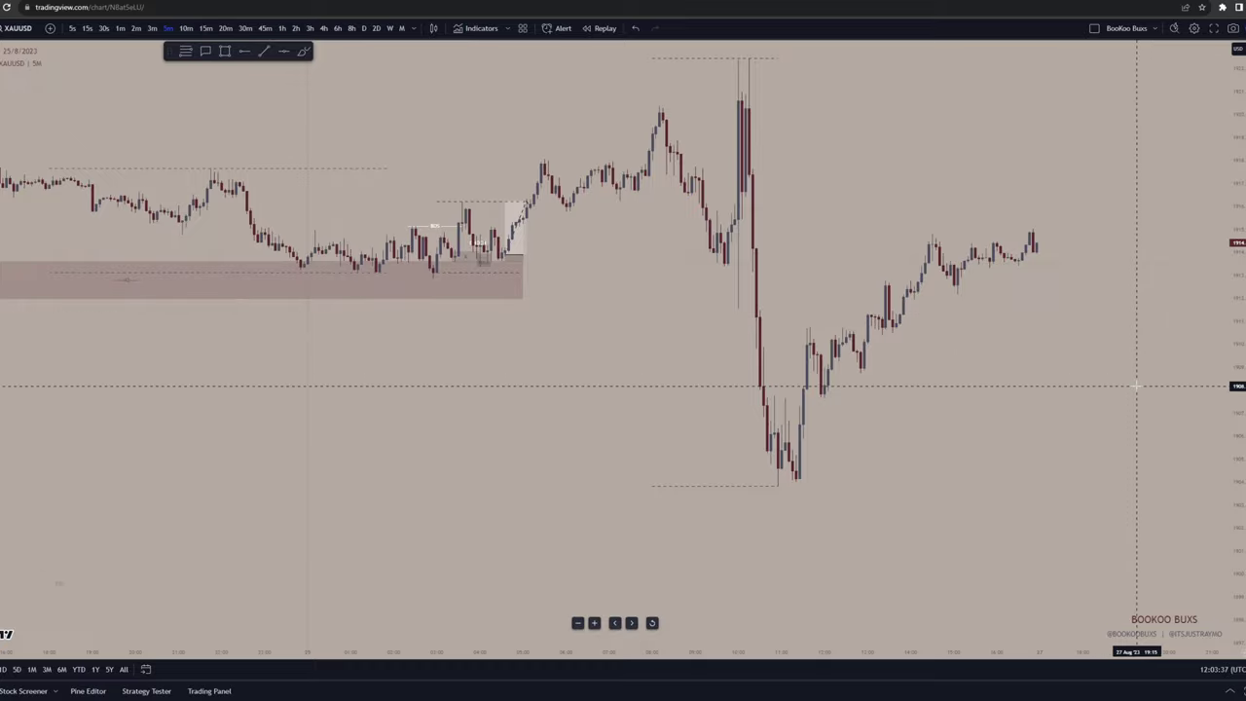
- Extend the shaded 5-minute zone's start edge back to the 24 August morning swing low
{"action": "left_click_drag", "start_coordinate": [699, 458], "coordinate": [1240, 360]}
{"action": "left_click_drag", "start_coordinate": [1189, 394], "coordinate": [1239, 409]}
{"action": "scroll", "coordinate": [1187, 500], "scroll_direction": "down", "scroll_amount": 1}
{"action": "scroll", "coordinate": [1169, 501], "scroll_direction": "down", "scroll_amount": 1}
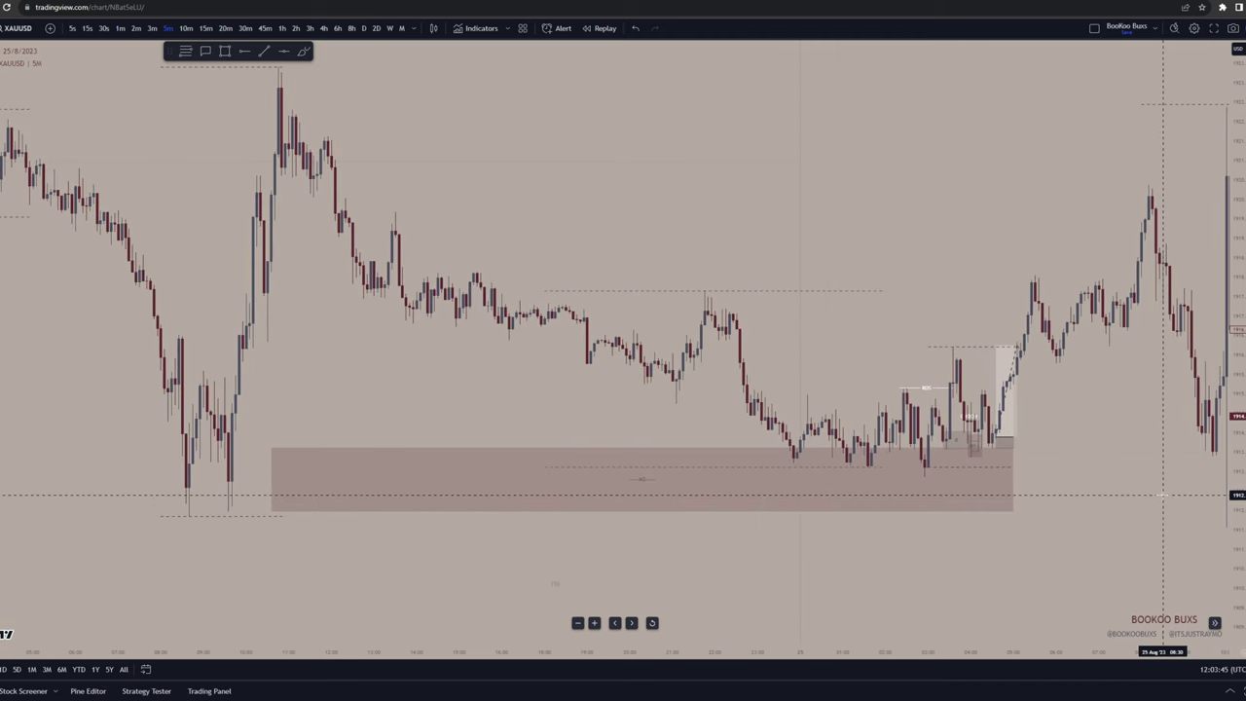
{"action": "scroll", "coordinate": [1163, 495], "scroll_direction": "down", "scroll_amount": 1}
{"action": "left_click_drag", "start_coordinate": [1162, 495], "coordinate": [1115, 540]}
{"action": "left_click_drag", "start_coordinate": [1236, 493], "coordinate": [1233, 534]}
{"action": "left_click_drag", "start_coordinate": [1154, 523], "coordinate": [1160, 508]}
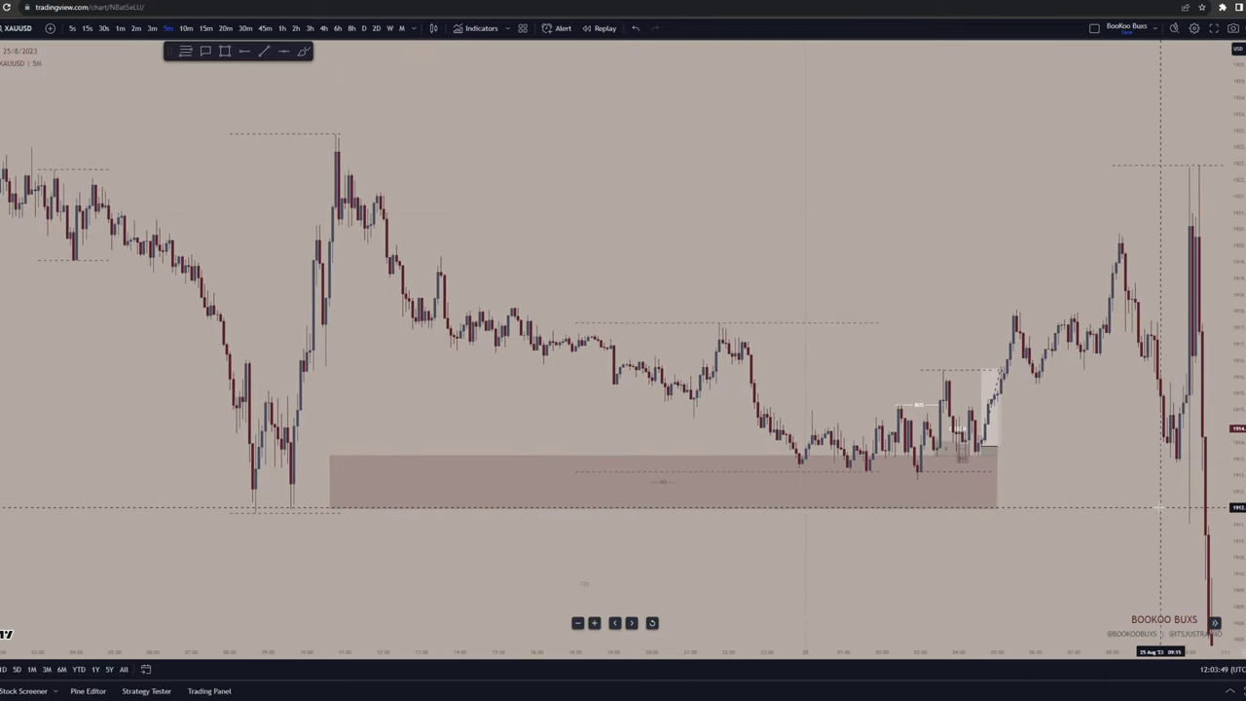
{"action": "scroll", "coordinate": [1160, 508], "scroll_direction": "up", "scroll_amount": 1}
{"action": "left_click_drag", "start_coordinate": [1236, 515], "coordinate": [1236, 499]}
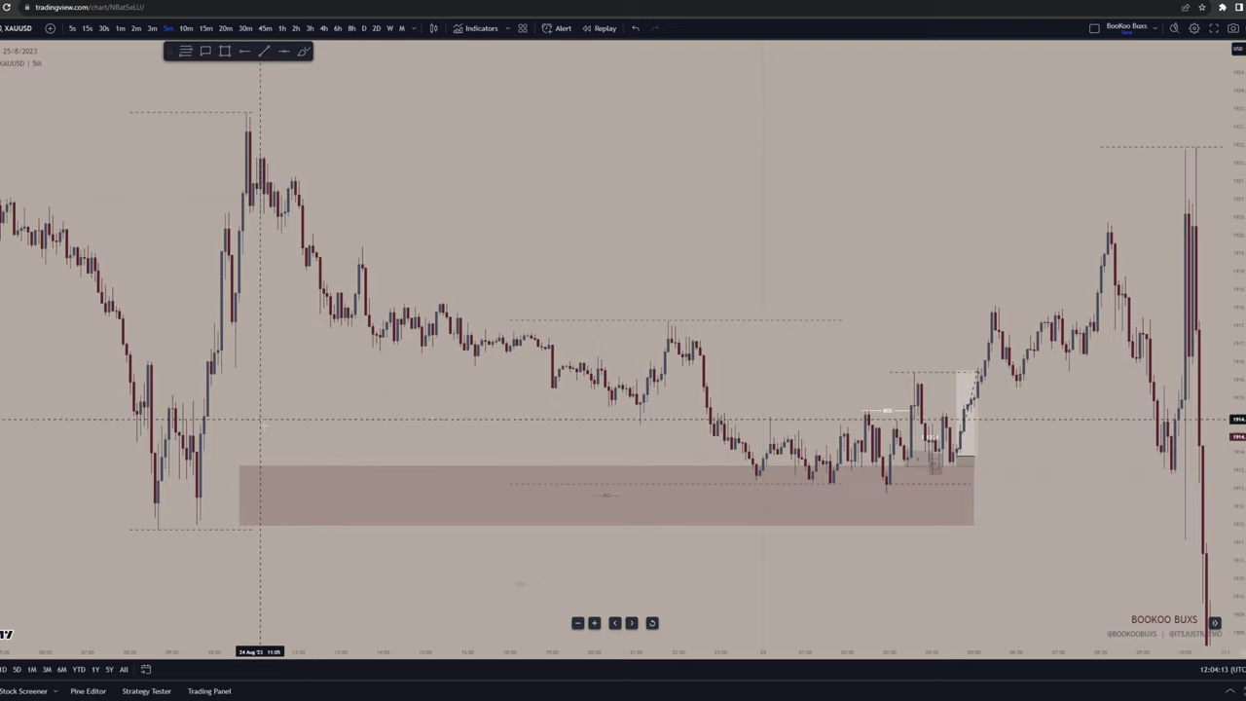
{"action": "left_click_drag", "start_coordinate": [239, 494], "coordinate": [186, 494]}
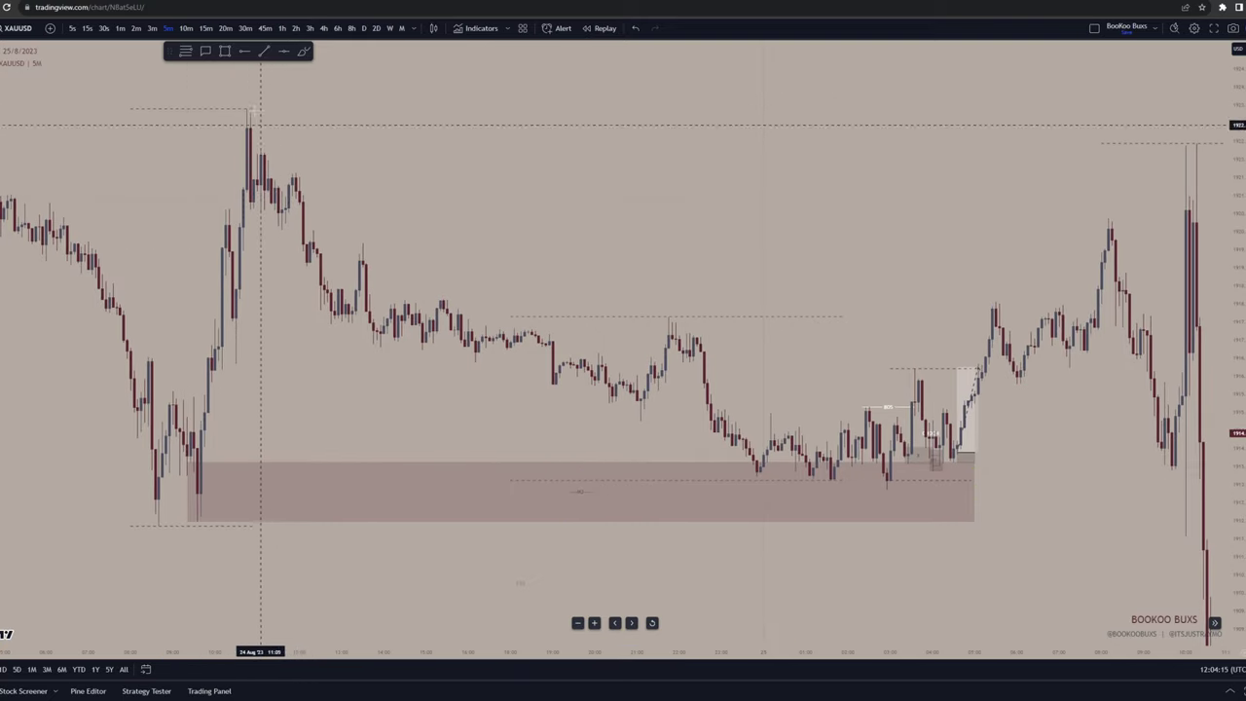
- Switch the chart to the 4-hour timeframe and examine the decline into the August low and the rebound from it
{"action": "left_click", "coordinate": [282, 28]}
{"action": "left_click", "coordinate": [323, 29]}
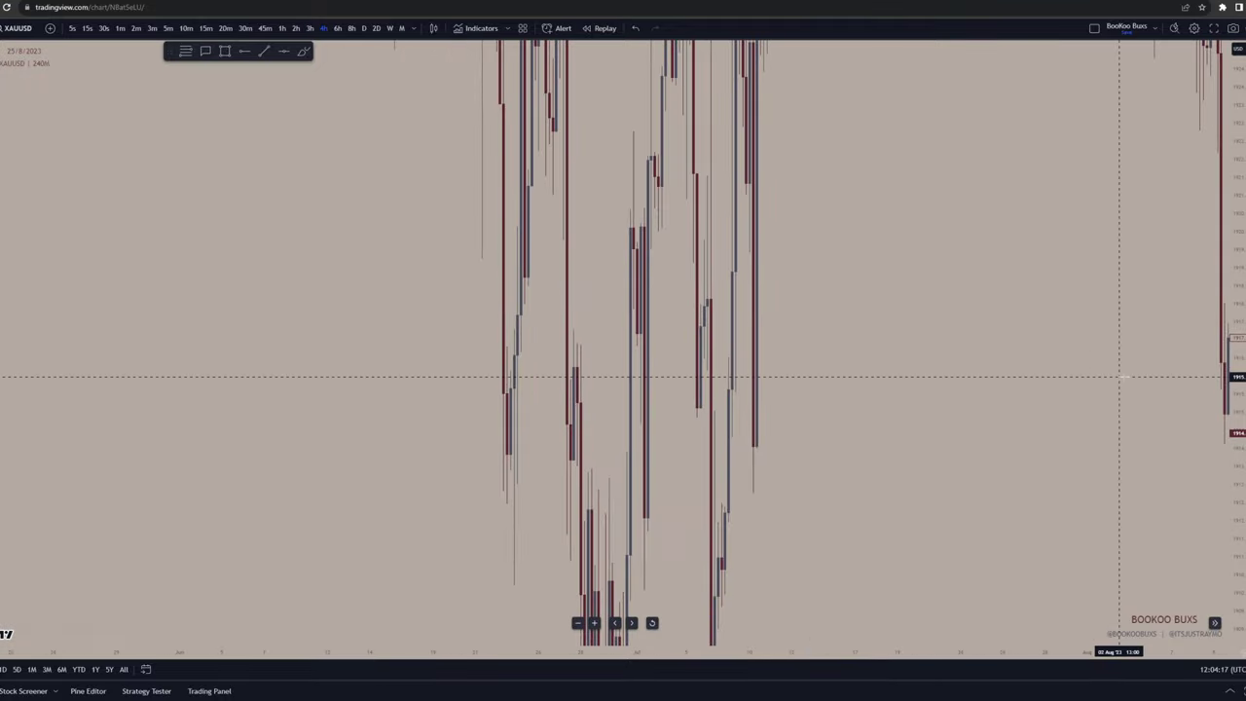
{"action": "scroll", "coordinate": [868, 527], "scroll_direction": "up", "scroll_amount": 2}
{"action": "left_click_drag", "start_coordinate": [1237, 485], "coordinate": [1236, 548]}
{"action": "left_click_drag", "start_coordinate": [1022, 538], "coordinate": [897, 535]}
{"action": "scroll", "coordinate": [899, 535], "scroll_direction": "down", "scroll_amount": 2}
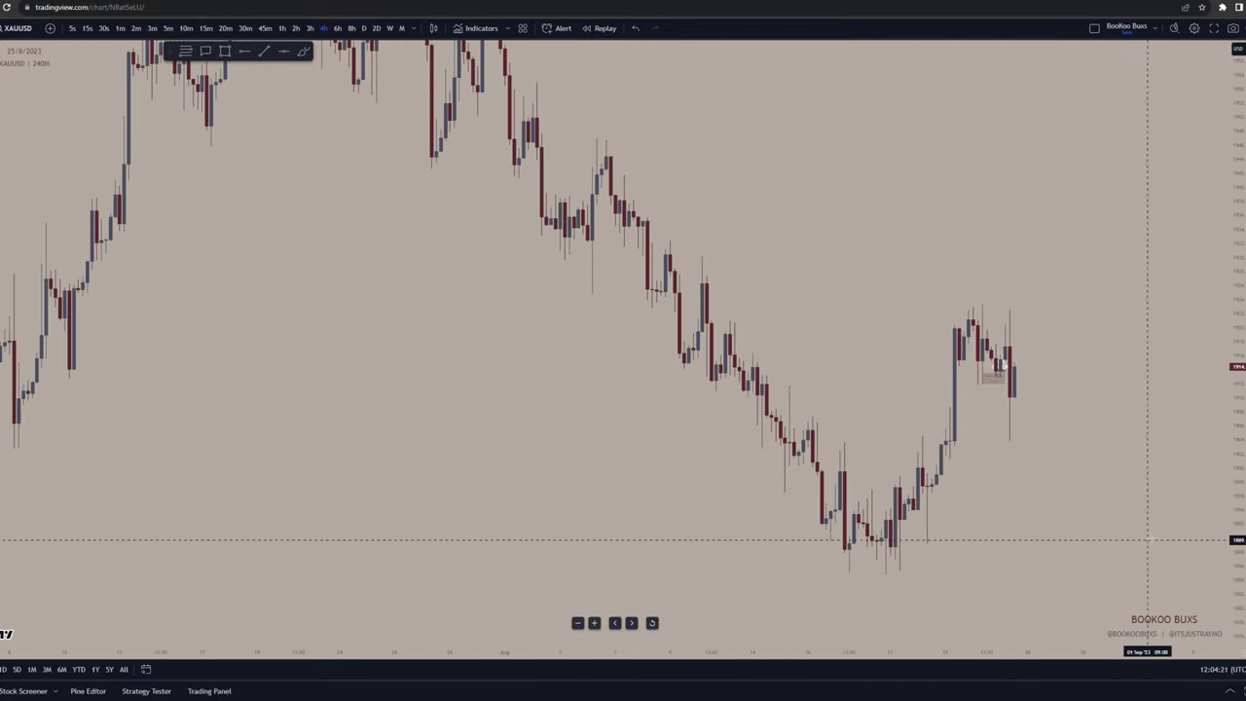
{"action": "left_click_drag", "start_coordinate": [1236, 531], "coordinate": [1236, 467]}
{"action": "left_click_drag", "start_coordinate": [1173, 490], "coordinate": [1237, 545]}
{"action": "scroll", "coordinate": [1158, 457], "scroll_direction": "up", "scroll_amount": 2}
{"action": "left_click_drag", "start_coordinate": [1207, 500], "coordinate": [1052, 511]}
{"action": "left_click_drag", "start_coordinate": [1241, 444], "coordinate": [1239, 545]}
{"action": "scroll", "coordinate": [973, 487], "scroll_direction": "down", "scroll_amount": 3}
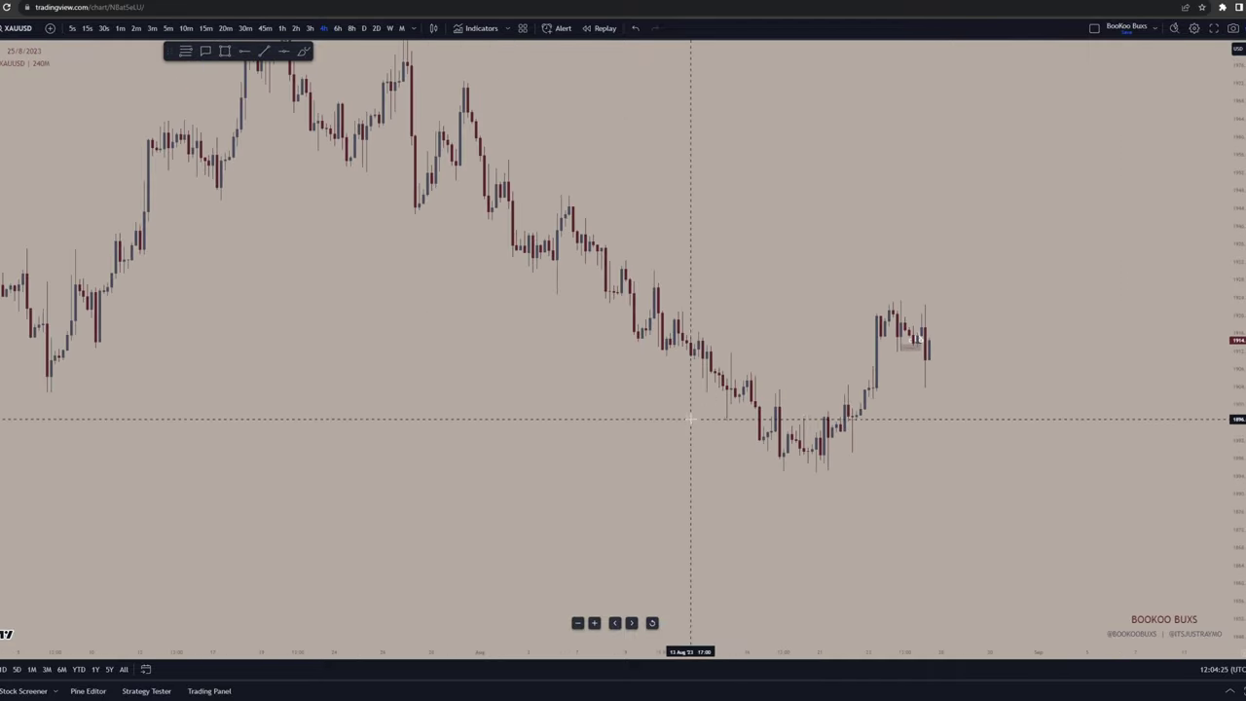
- Switch through the daily to the weekly timeframe and examine the major swing highs and lows from 2020 to 2023
{"action": "left_click", "coordinate": [364, 28]}
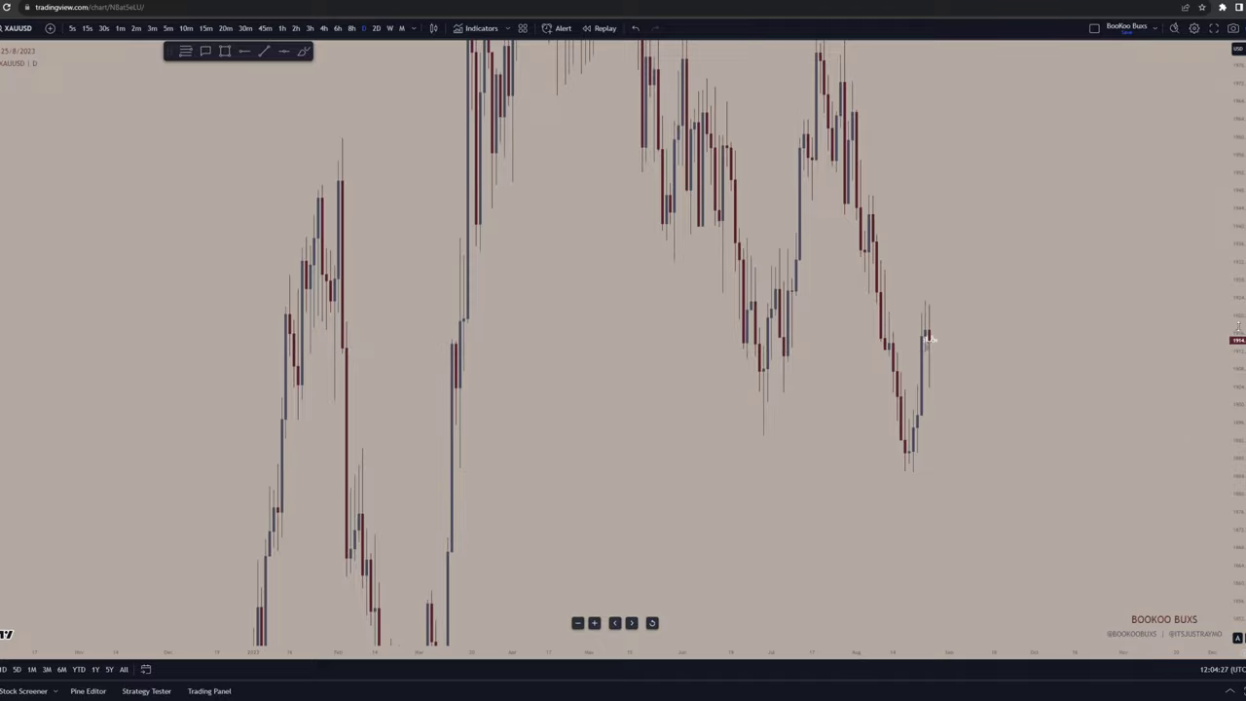
{"action": "left_click", "coordinate": [391, 28]}
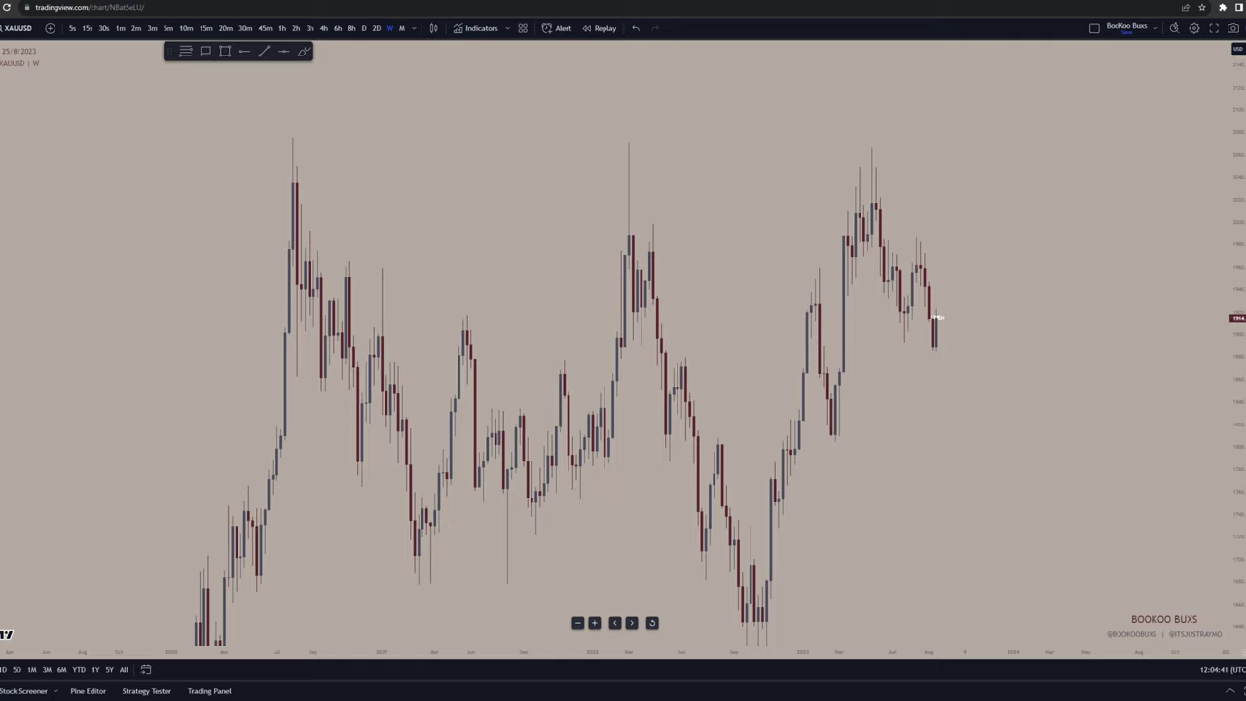
{"action": "scroll", "coordinate": [1151, 411], "scroll_direction": "down", "scroll_amount": 5}
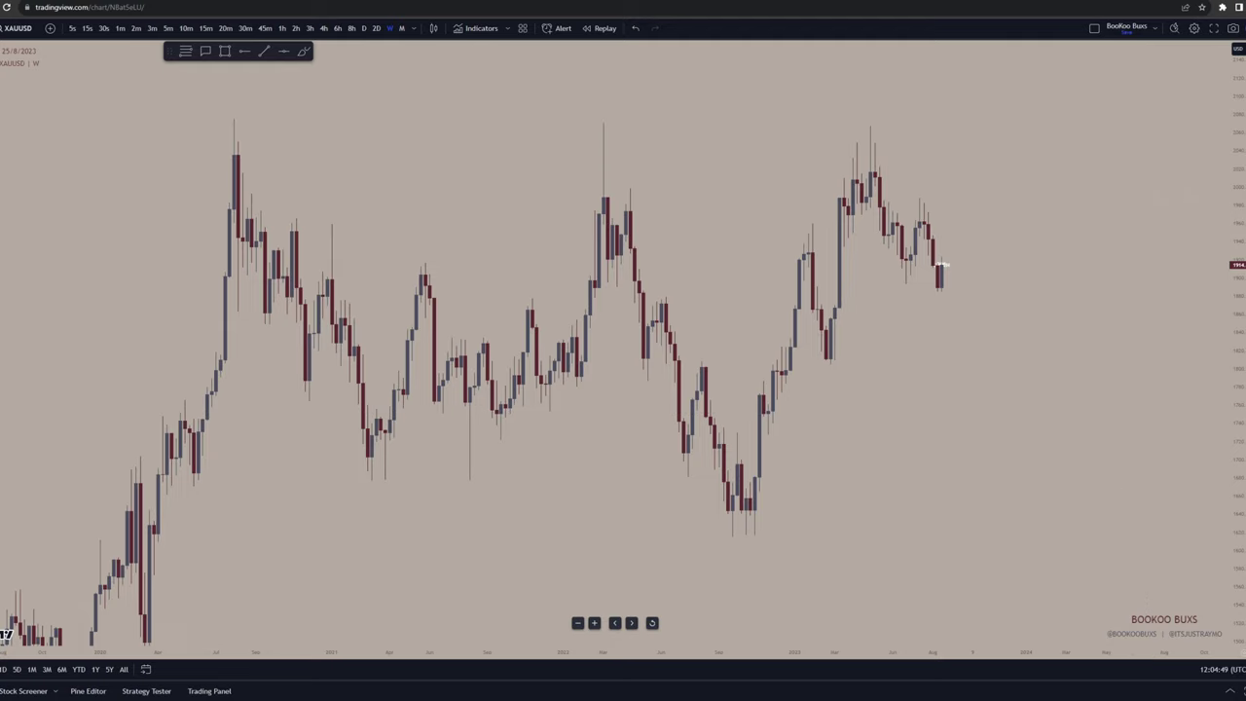
{"action": "left_click_drag", "start_coordinate": [938, 386], "coordinate": [933, 398]}
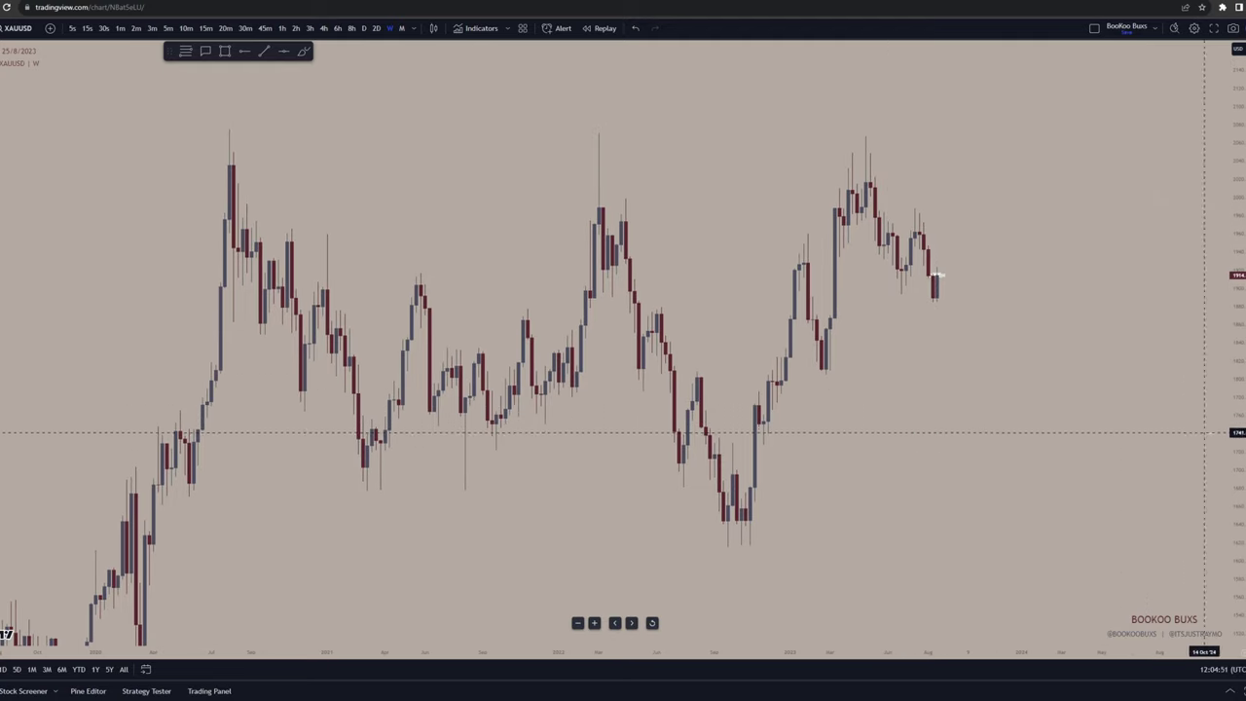
{"action": "left_click_drag", "start_coordinate": [1243, 407], "coordinate": [1243, 427]}
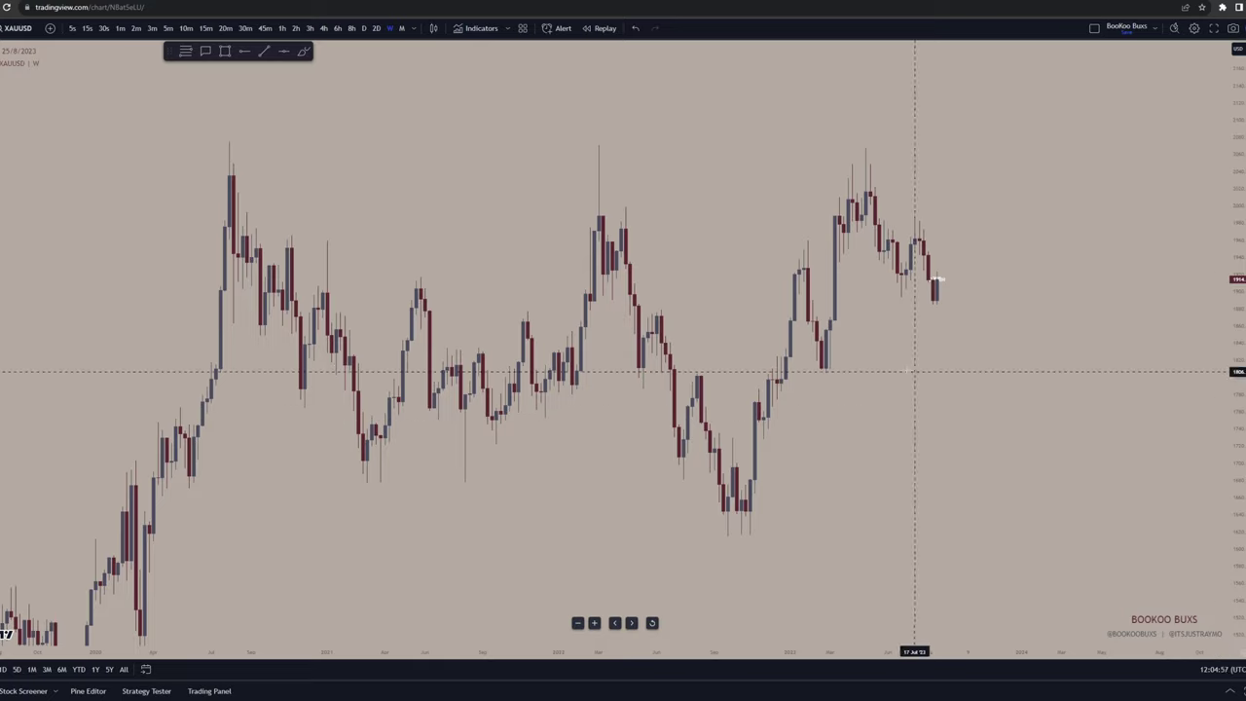
- Brush-mark the weekly 2023 swing low and high with a projected pullback and rally to a new high, and undo the strokes
{"action": "left_click", "coordinate": [303, 51]}
{"action": "left_click_drag", "start_coordinate": [857, 361], "coordinate": [842, 370]}
{"action": "mouse_move", "coordinate": [862, 166]}
{"action": "left_mouse_down"}
{"action": "mouse_move", "coordinate": [874, 153]}
{"action": "mouse_move", "coordinate": [937, 298]}
{"action": "mouse_move", "coordinate": [959, 310]}
{"action": "mouse_move", "coordinate": [1075, 112]}
{"action": "mouse_move", "coordinate": [1056, 117]}
{"action": "left_mouse_up"}
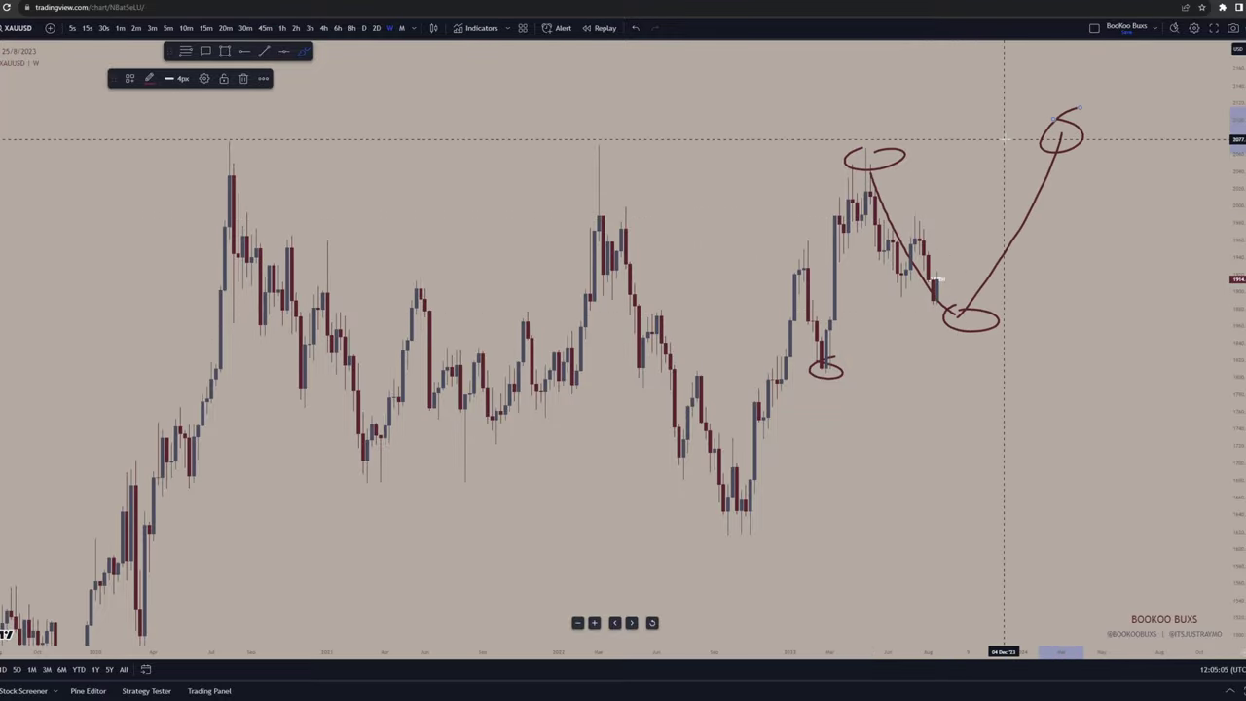
{"action": "left_click", "coordinate": [634, 29]}
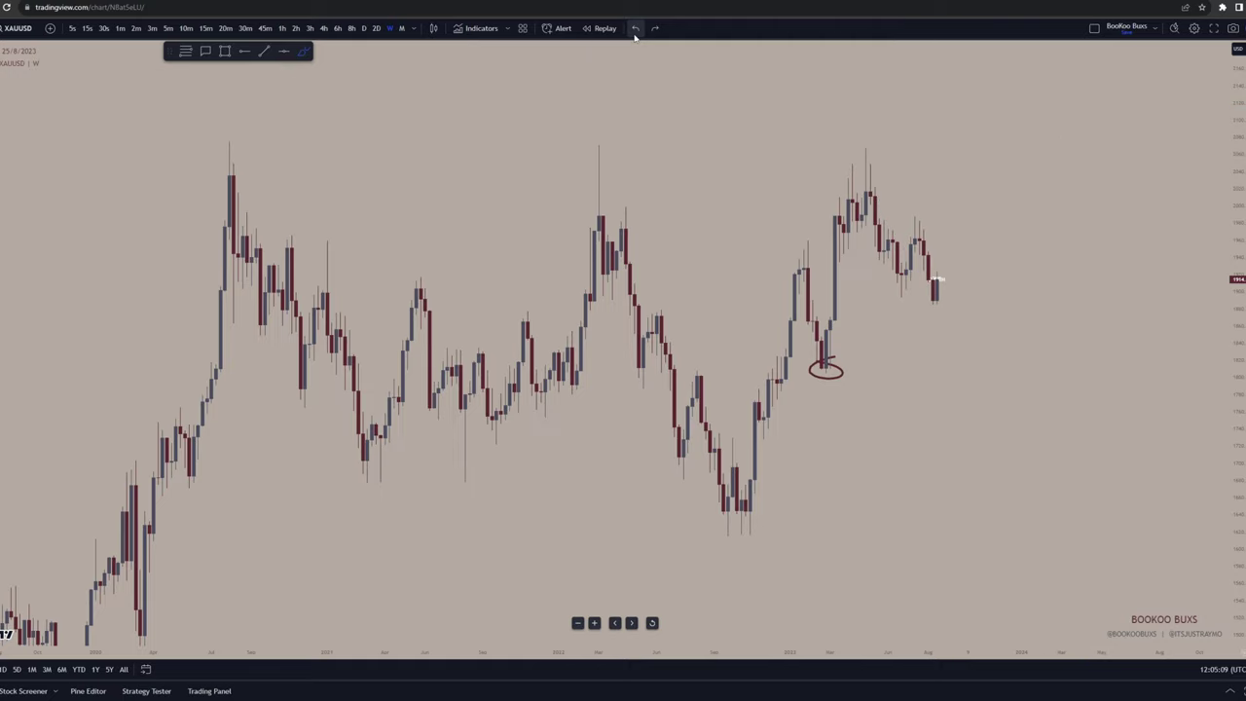
{"action": "left_click", "coordinate": [634, 29]}
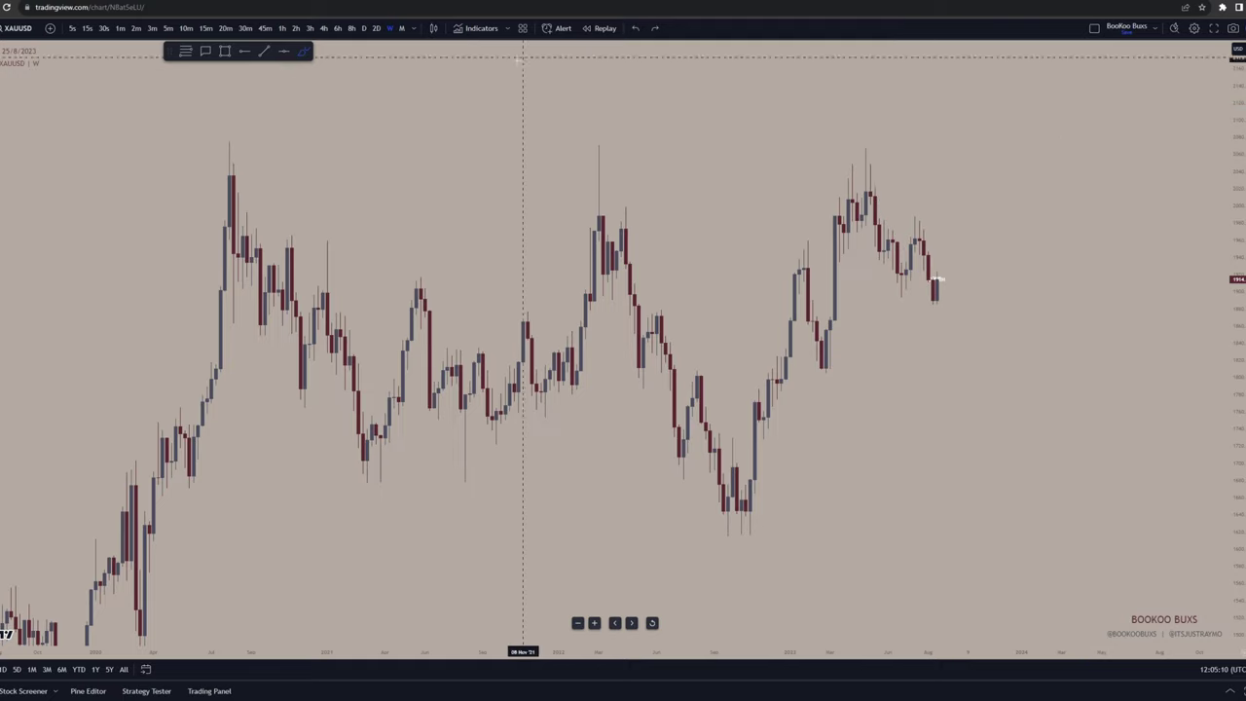
- Switch the chart to the daily timeframe and frame the decline from the July high to the August low
{"action": "left_click", "coordinate": [364, 29]}
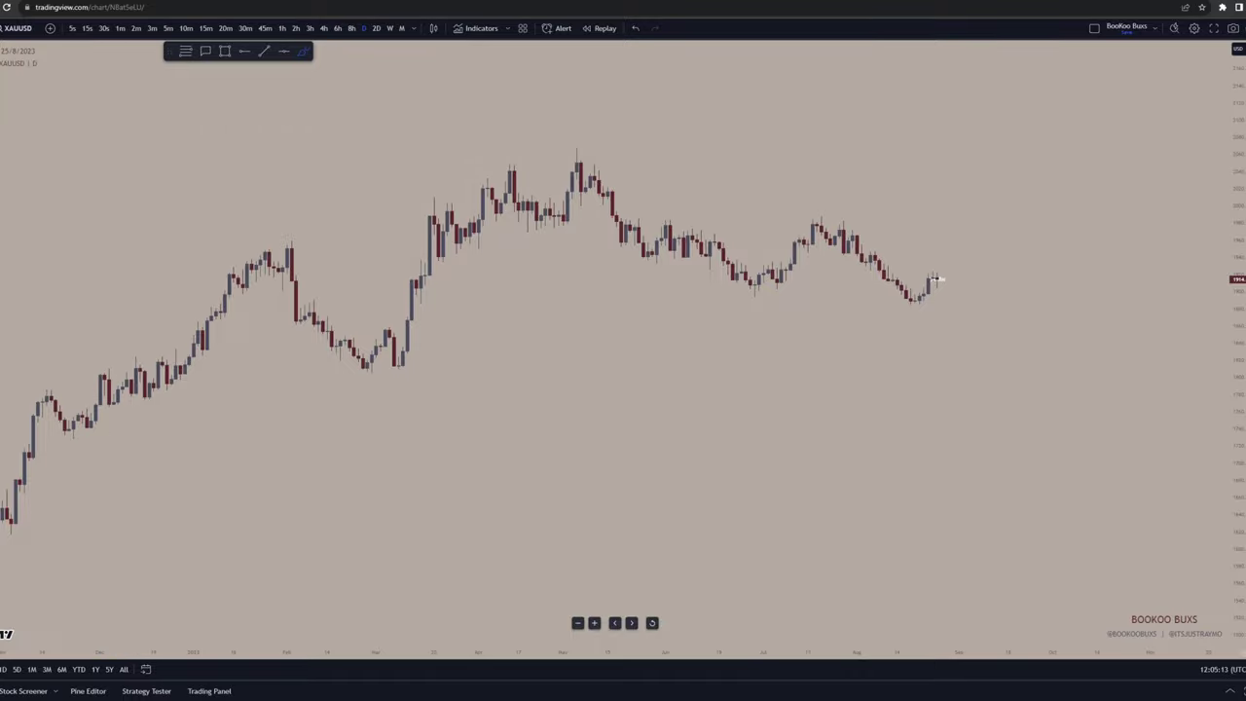
{"action": "left_click_drag", "start_coordinate": [1243, 491], "coordinate": [1239, 200]}
{"action": "left_click_drag", "start_coordinate": [1048, 286], "coordinate": [1100, 423]}
{"action": "left_click_drag", "start_coordinate": [1236, 503], "coordinate": [1236, 352]}
{"action": "left_click_drag", "start_coordinate": [1126, 395], "coordinate": [1157, 427]}
{"action": "scroll", "coordinate": [1162, 430], "scroll_direction": "up", "scroll_amount": 2}
{"action": "left_click_drag", "start_coordinate": [1234, 474], "coordinate": [1082, 490]}
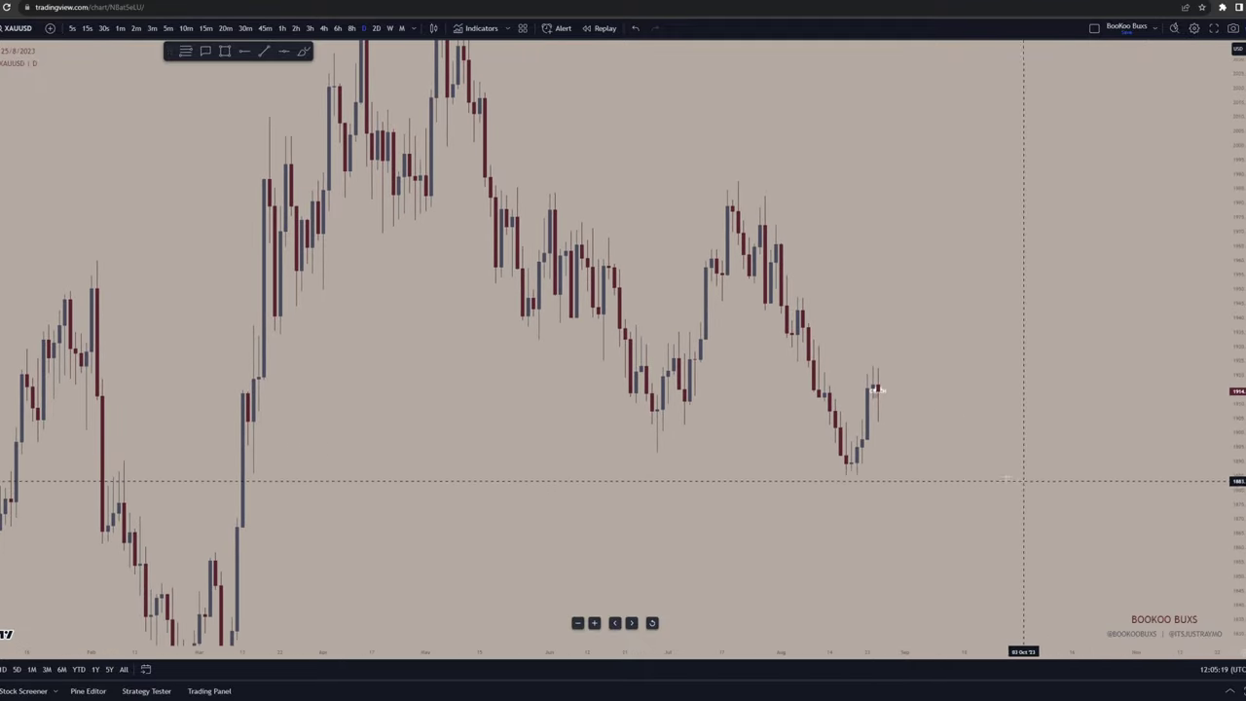
{"action": "left_click", "coordinate": [303, 50]}
{"action": "left_click_drag", "start_coordinate": [722, 177], "coordinate": [740, 173]}
{"action": "left_click_drag", "start_coordinate": [856, 461], "coordinate": [849, 457]}
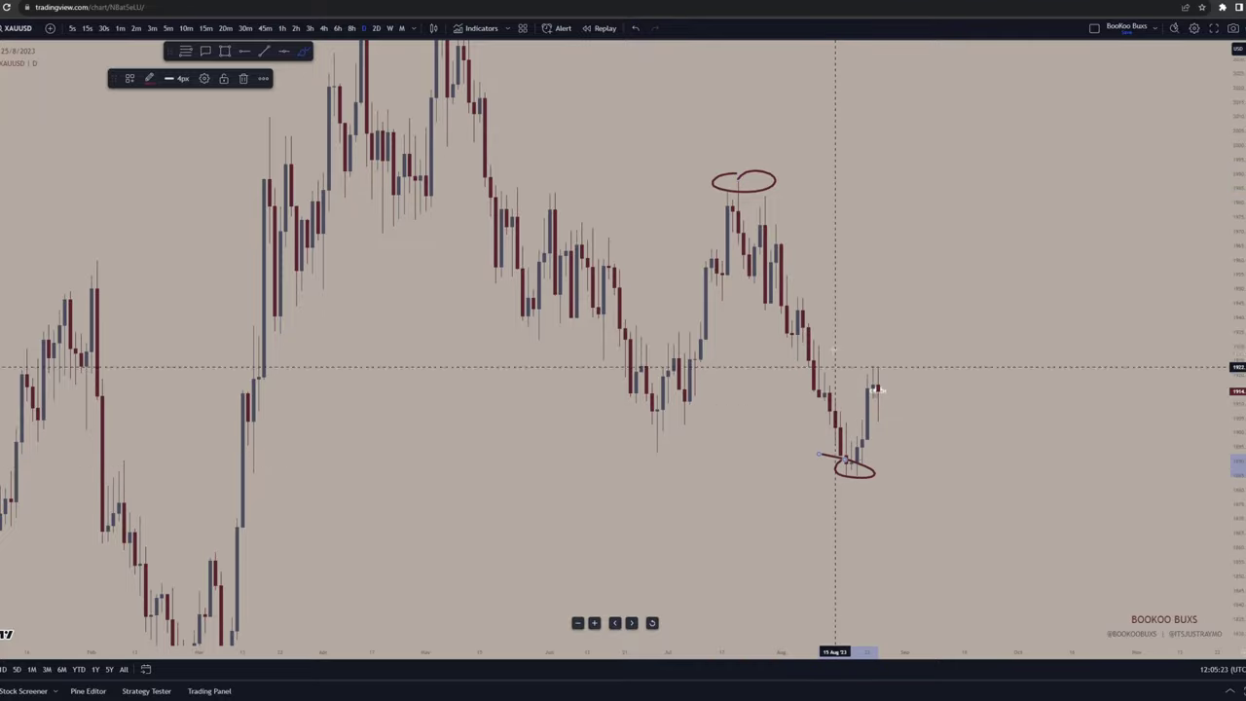
{"action": "left_click", "coordinate": [635, 28]}
{"action": "left_click", "coordinate": [635, 27]}
- Circle the daily July high and August low with a white brush and sketch the down-leg with a projected bounce and further drop
{"action": "key", "text": "ctrl+y"}
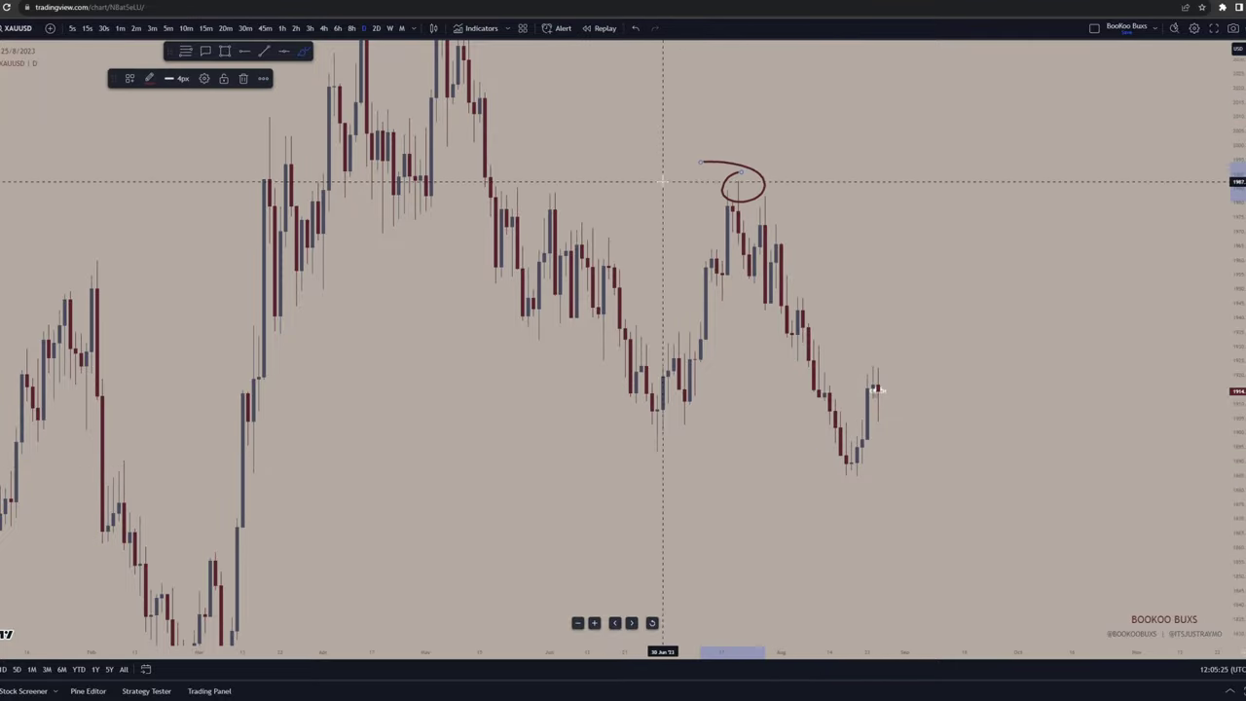
{"action": "left_click", "coordinate": [149, 78]}
{"action": "left_click", "coordinate": [153, 97]}
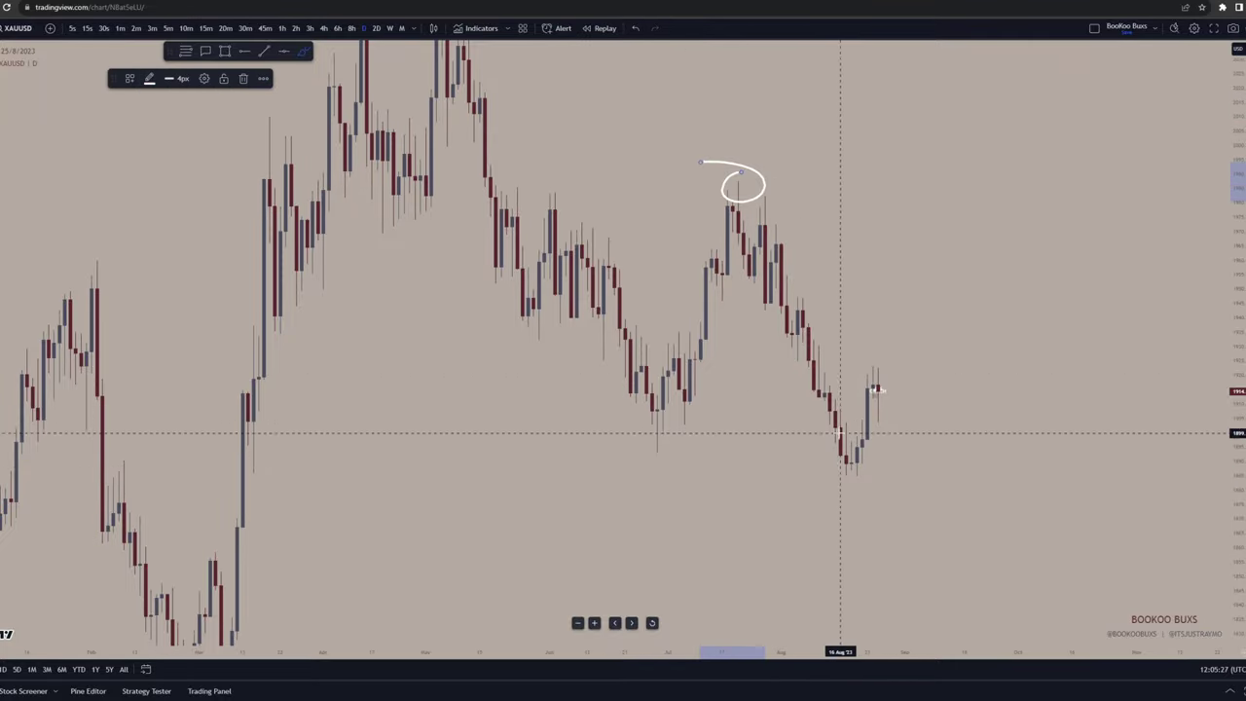
{"action": "left_click_drag", "start_coordinate": [843, 457], "coordinate": [835, 458]}
{"action": "mouse_move", "coordinate": [732, 210]}
{"action": "left_mouse_down"}
{"action": "mouse_move", "coordinate": [770, 259]}
{"action": "mouse_move", "coordinate": [853, 473]}
{"action": "mouse_move", "coordinate": [942, 294]}
{"action": "mouse_move", "coordinate": [1056, 551]}
{"action": "left_mouse_up"}
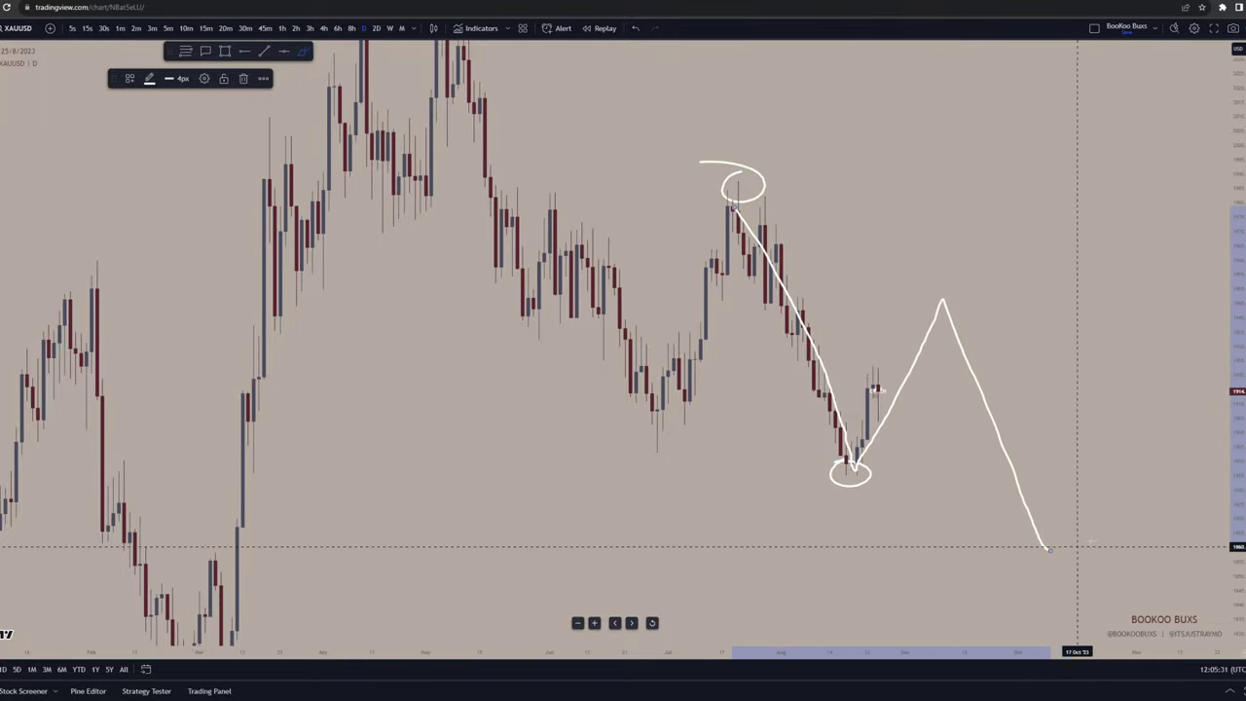
- Circle the March low and May high, and sketch a projected rally from a lower low to a new high, with an arrow at the lower high
{"action": "scroll", "coordinate": [1049, 551], "scroll_direction": "down", "scroll_amount": 5}
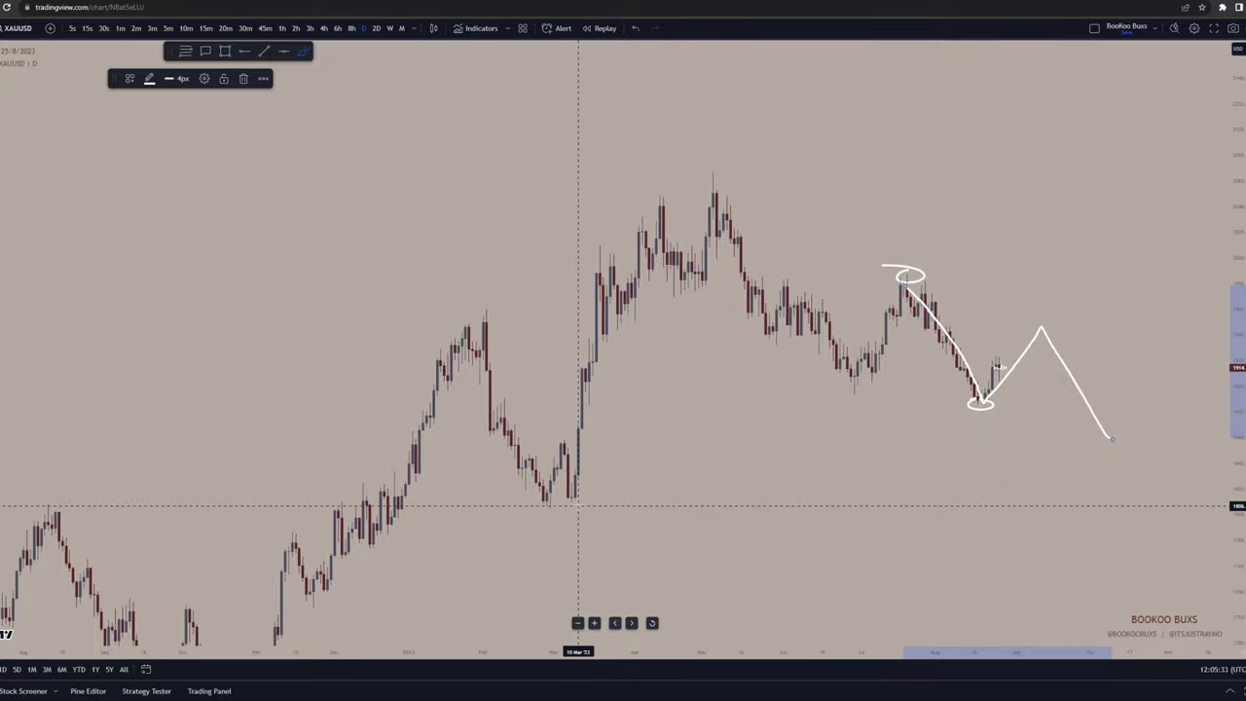
{"action": "left_click_drag", "start_coordinate": [554, 490], "coordinate": [562, 497]}
{"action": "mouse_move", "coordinate": [686, 177]}
{"action": "left_mouse_down"}
{"action": "mouse_move", "coordinate": [739, 201]}
{"action": "mouse_move", "coordinate": [722, 170]}
{"action": "left_mouse_up"}
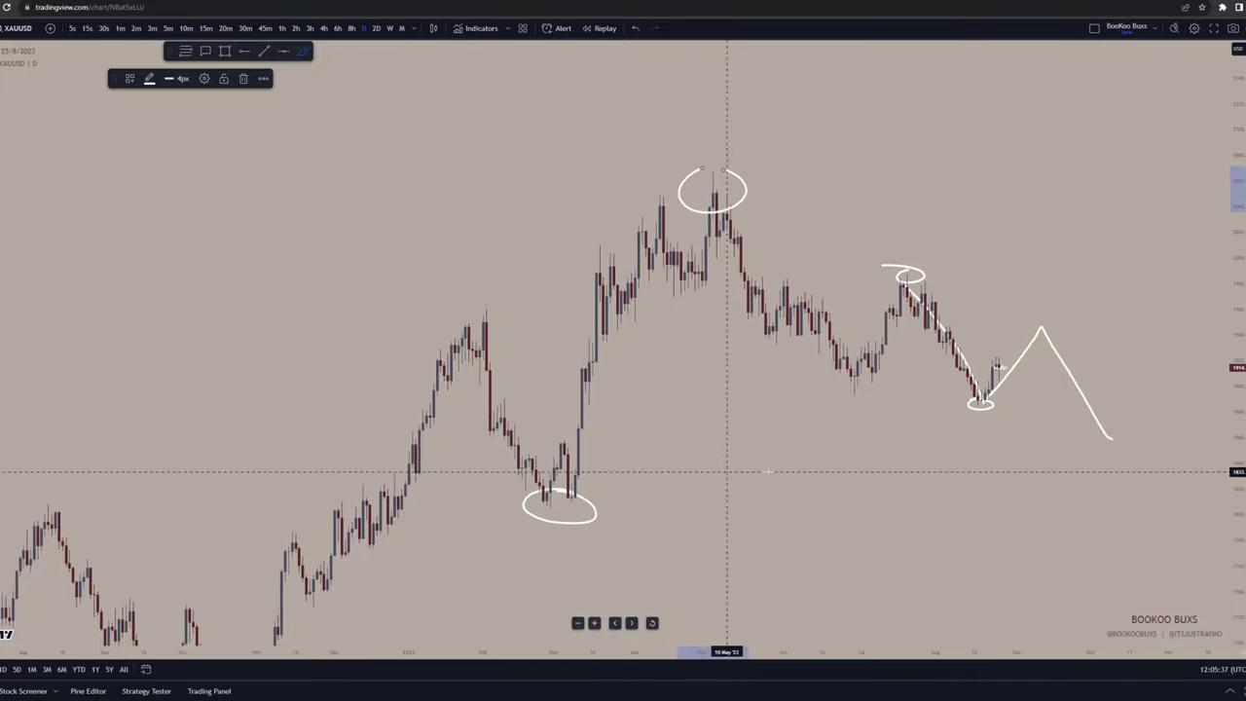
{"action": "mouse_move", "coordinate": [1137, 425]}
{"action": "left_mouse_down"}
{"action": "mouse_move", "coordinate": [1108, 428]}
{"action": "mouse_move", "coordinate": [1173, 130]}
{"action": "left_mouse_up"}
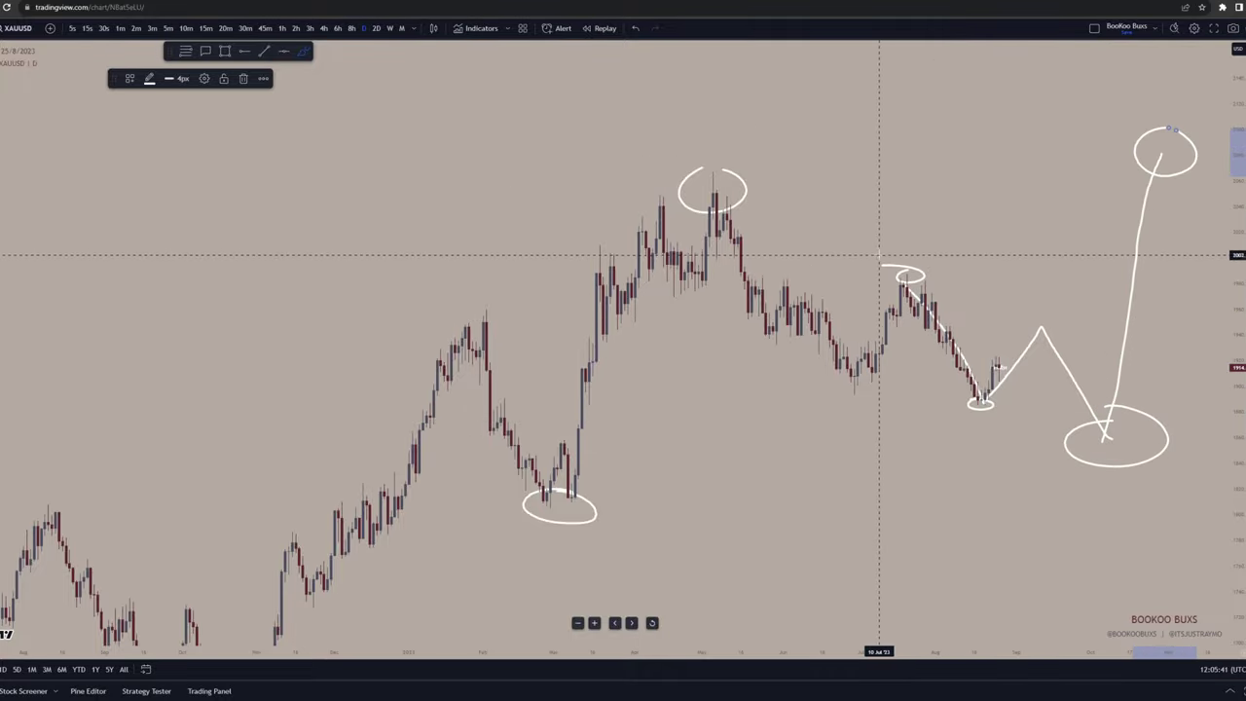
{"action": "mouse_move", "coordinate": [874, 214]}
{"action": "left_mouse_down"}
{"action": "mouse_move", "coordinate": [1028, 306]}
{"action": "mouse_move", "coordinate": [1034, 266]}
{"action": "left_mouse_up"}
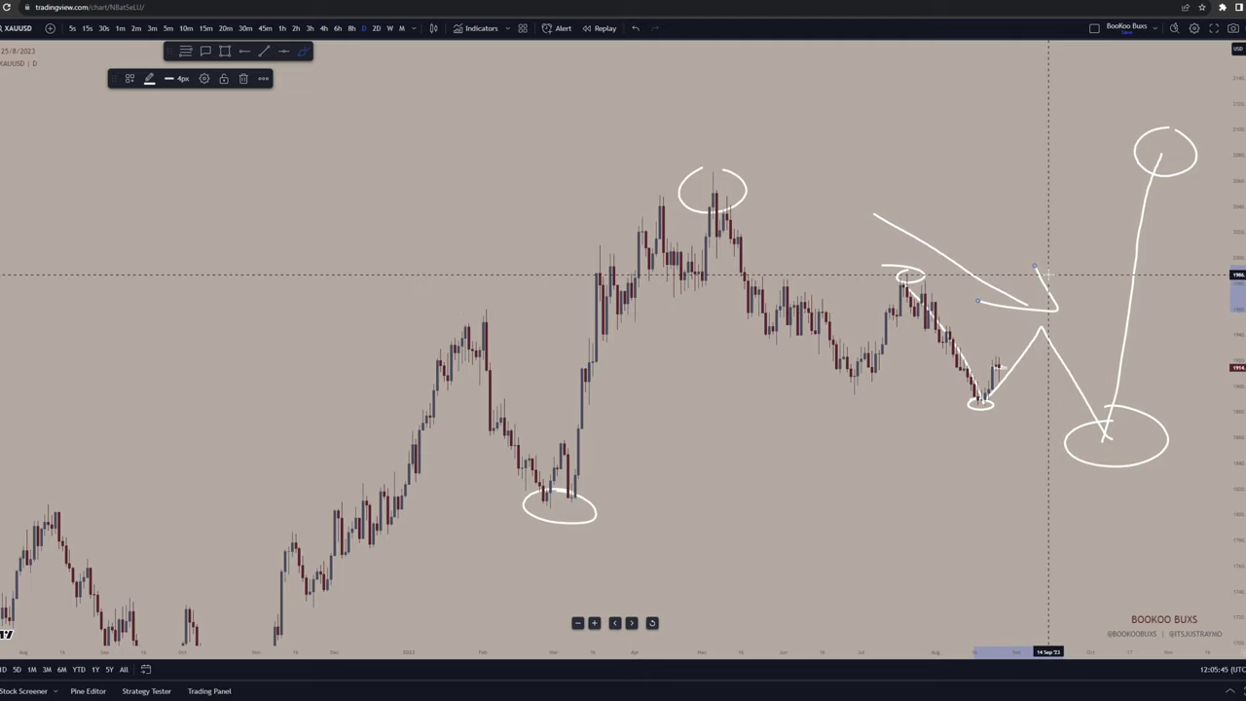
- Undo the brush strokes on the daily chart and delete the remaining circle at the July high
{"action": "left_click", "coordinate": [635, 32]}
{"action": "left_click", "coordinate": [636, 34]}
{"action": "left_click", "coordinate": [636, 34]}
{"action": "left_click", "coordinate": [635, 32]}
{"action": "left_click", "coordinate": [636, 32]}
{"action": "left_click", "coordinate": [636, 32]}
{"action": "left_click", "coordinate": [635, 32]}
{"action": "left_click", "coordinate": [635, 32]}
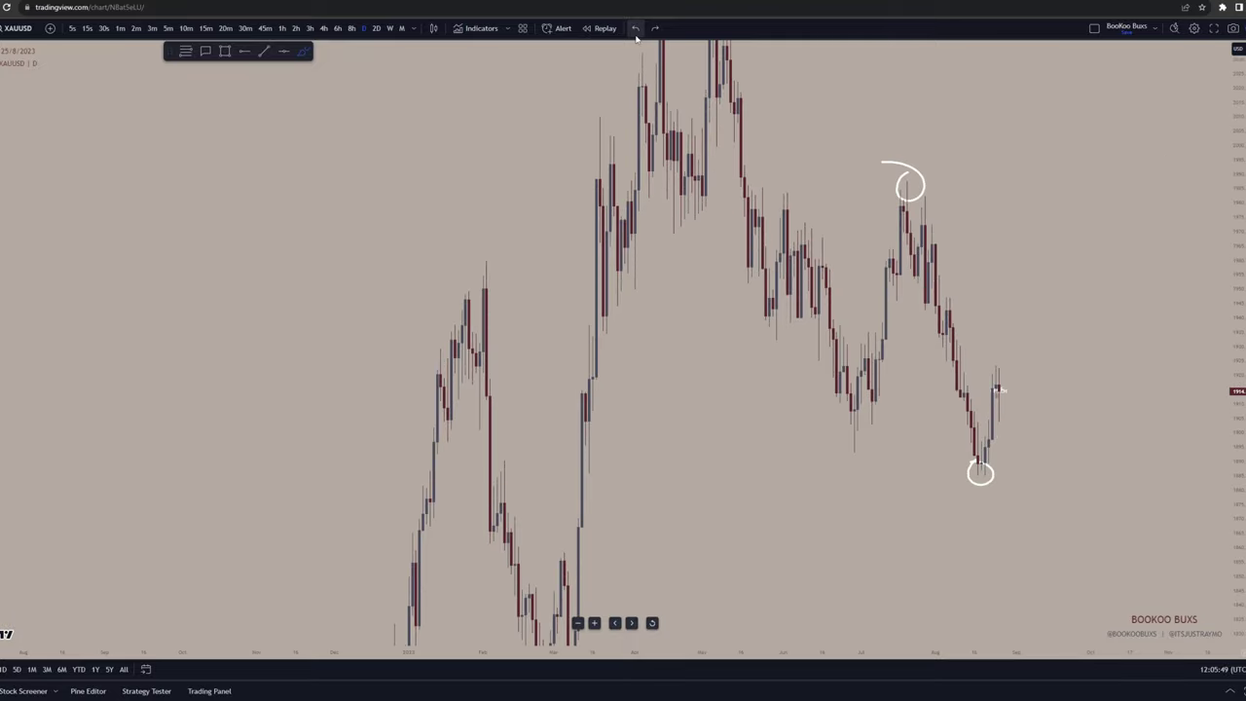
{"action": "left_click", "coordinate": [636, 32]}
{"action": "left_click_drag", "start_coordinate": [1241, 288], "coordinate": [1239, 465]}
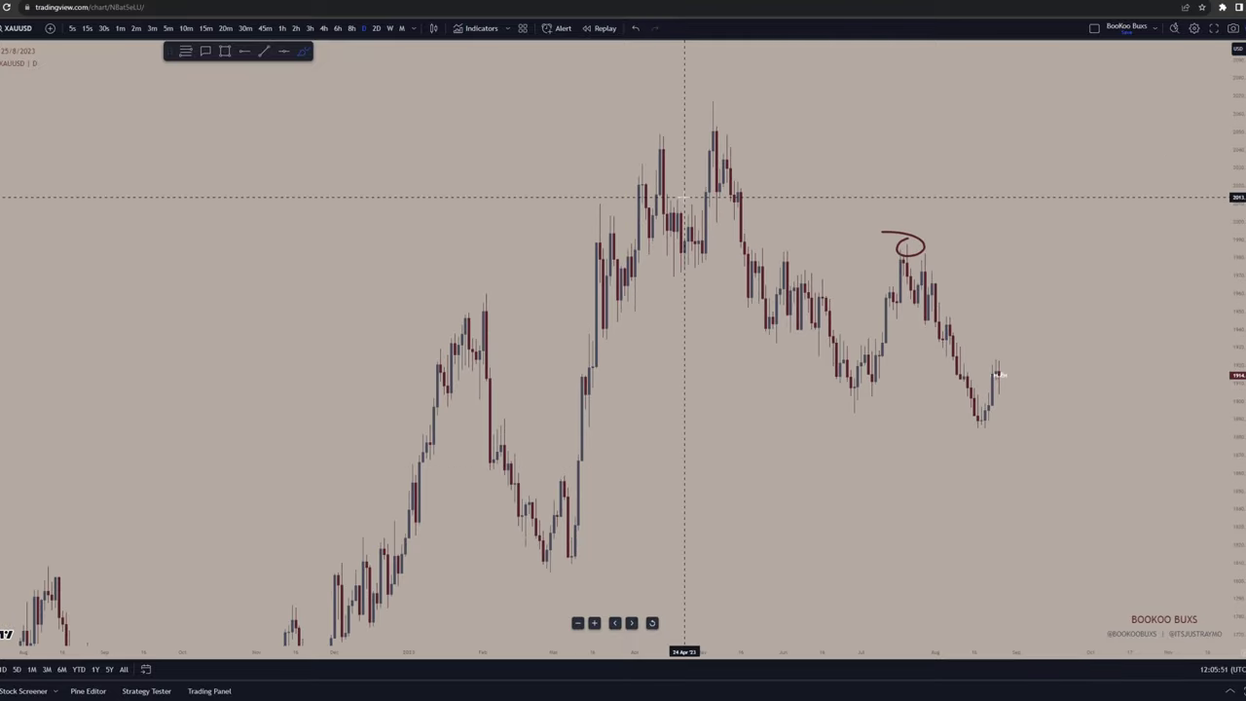
{"action": "left_click", "coordinate": [921, 237]}
{"action": "left_click", "coordinate": [254, 79]}
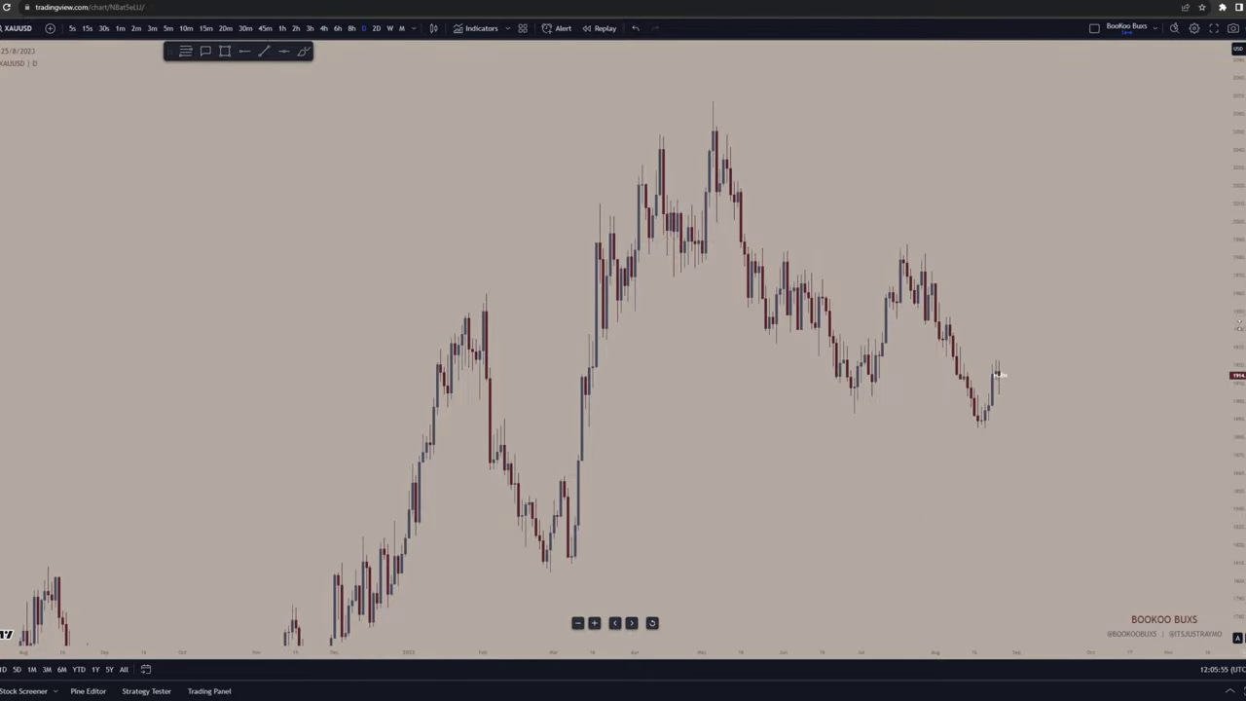
- Circle the March low and the May high on the daily chart with a white brush
{"action": "left_click_drag", "start_coordinate": [1237, 337], "coordinate": [1236, 432]}
{"action": "left_click_drag", "start_coordinate": [809, 326], "coordinate": [562, 264]}
{"action": "left_click", "coordinate": [304, 51]}
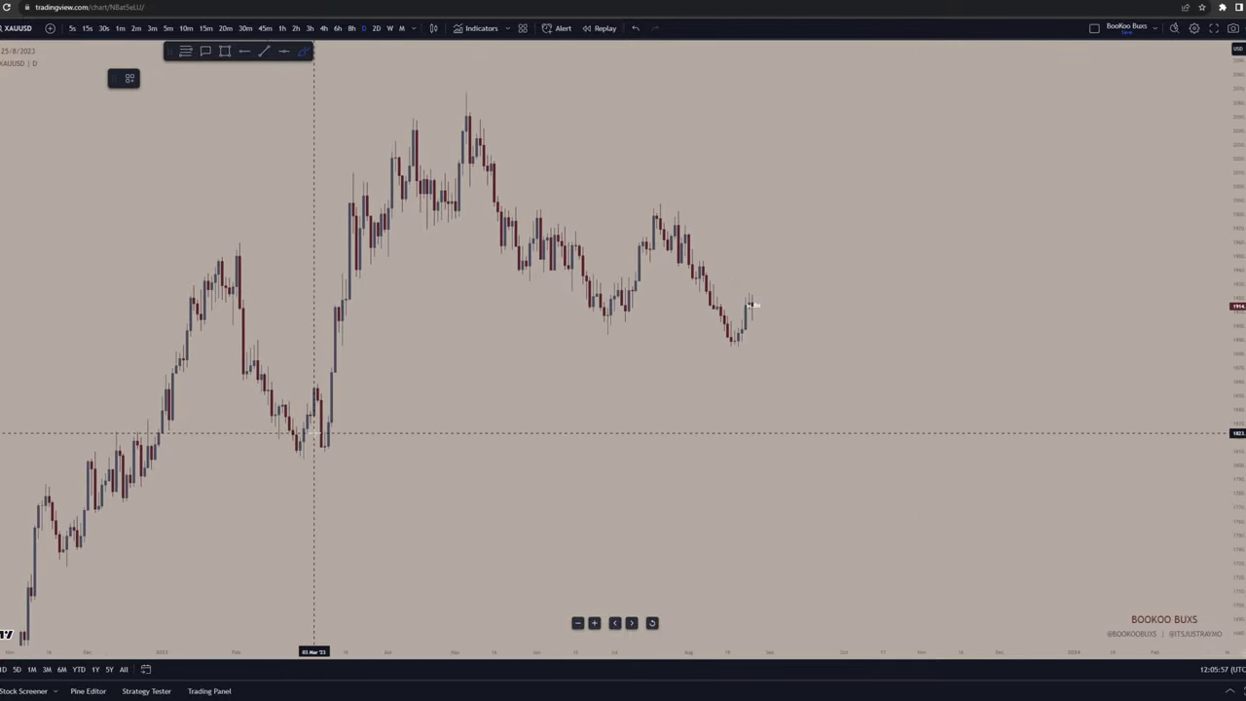
{"action": "left_click_drag", "start_coordinate": [293, 438], "coordinate": [289, 442]}
{"action": "left_click", "coordinate": [148, 77]}
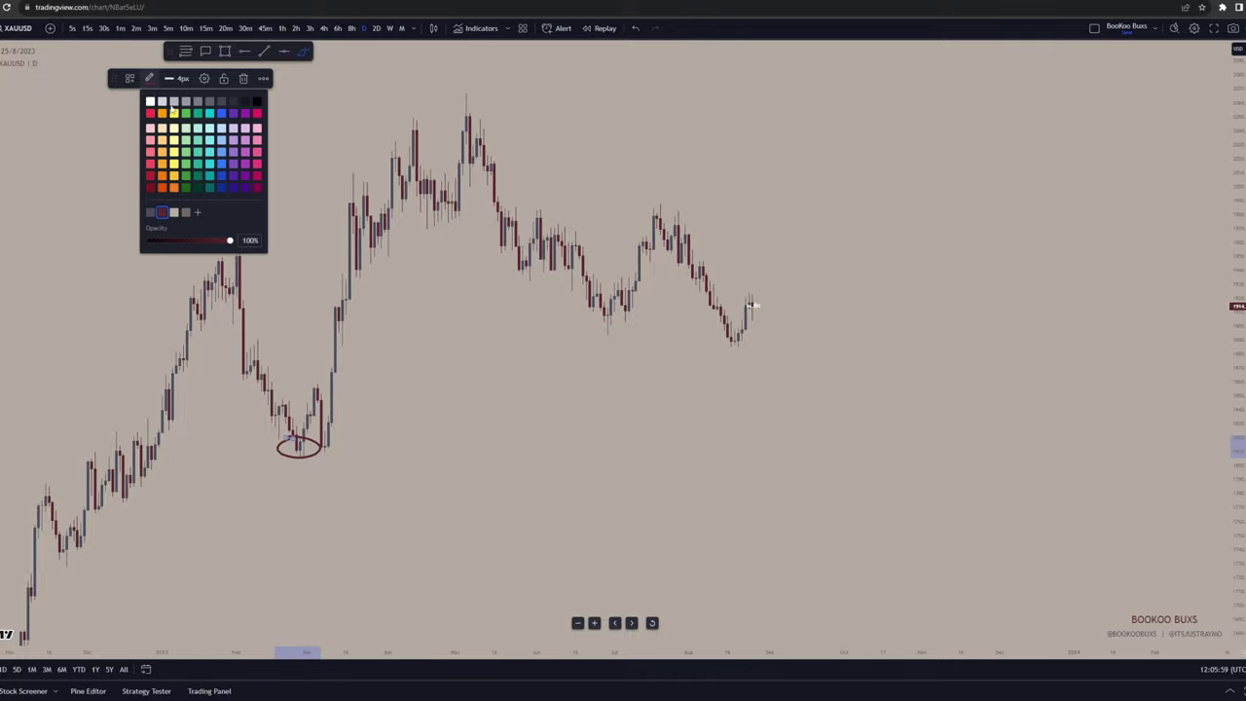
{"action": "left_click", "coordinate": [149, 102]}
{"action": "left_click_drag", "start_coordinate": [468, 92], "coordinate": [467, 105]}
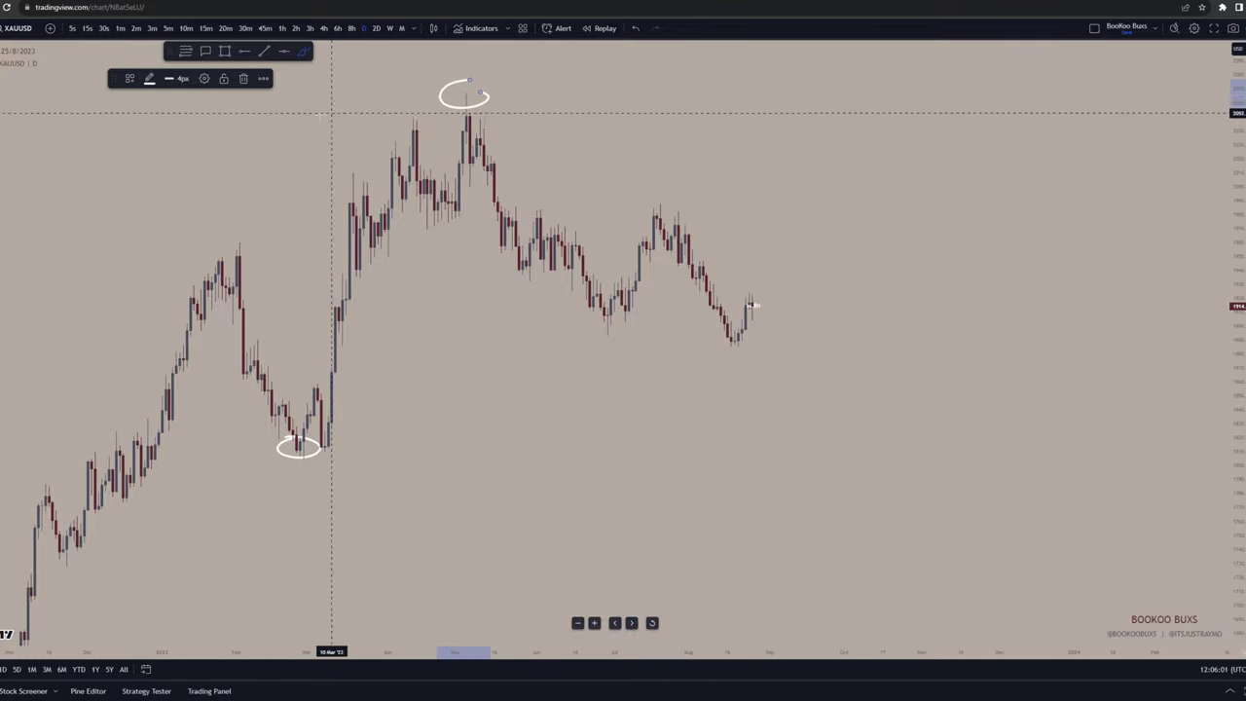
- In black, mark the July high and August low, and sketch a projected break above that high, a pullback and an upward arrow
{"action": "left_click", "coordinate": [149, 77]}
{"action": "left_click", "coordinate": [262, 103]}
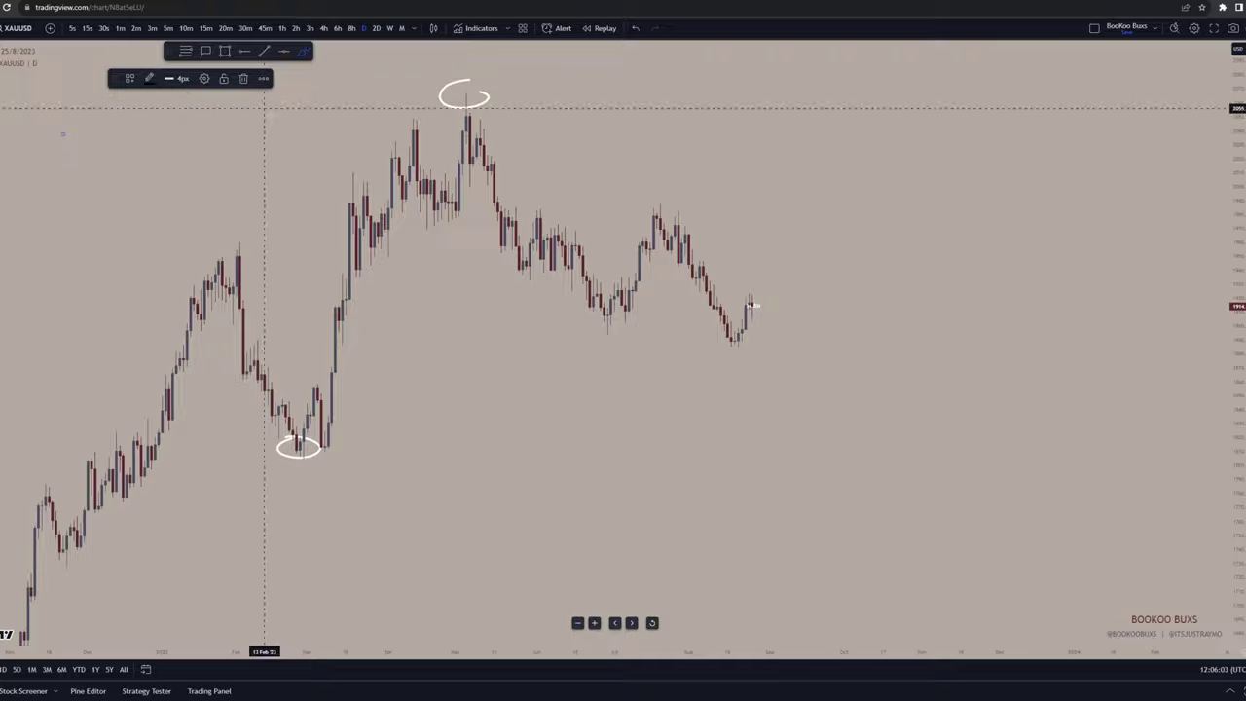
{"action": "mouse_move", "coordinate": [645, 204]}
{"action": "left_mouse_down"}
{"action": "mouse_move", "coordinate": [673, 208]}
{"action": "mouse_move", "coordinate": [656, 201]}
{"action": "mouse_move", "coordinate": [734, 370]}
{"action": "mouse_move", "coordinate": [753, 340]}
{"action": "mouse_move", "coordinate": [726, 339]}
{"action": "left_mouse_up"}
{"action": "left_click_drag", "start_coordinate": [639, 202], "coordinate": [832, 206]}
{"action": "mouse_move", "coordinate": [742, 336]}
{"action": "left_mouse_down"}
{"action": "mouse_move", "coordinate": [807, 145]}
{"action": "mouse_move", "coordinate": [817, 250]}
{"action": "mouse_move", "coordinate": [830, 255]}
{"action": "mouse_move", "coordinate": [974, 48]}
{"action": "mouse_move", "coordinate": [975, 114]}
{"action": "left_mouse_up"}
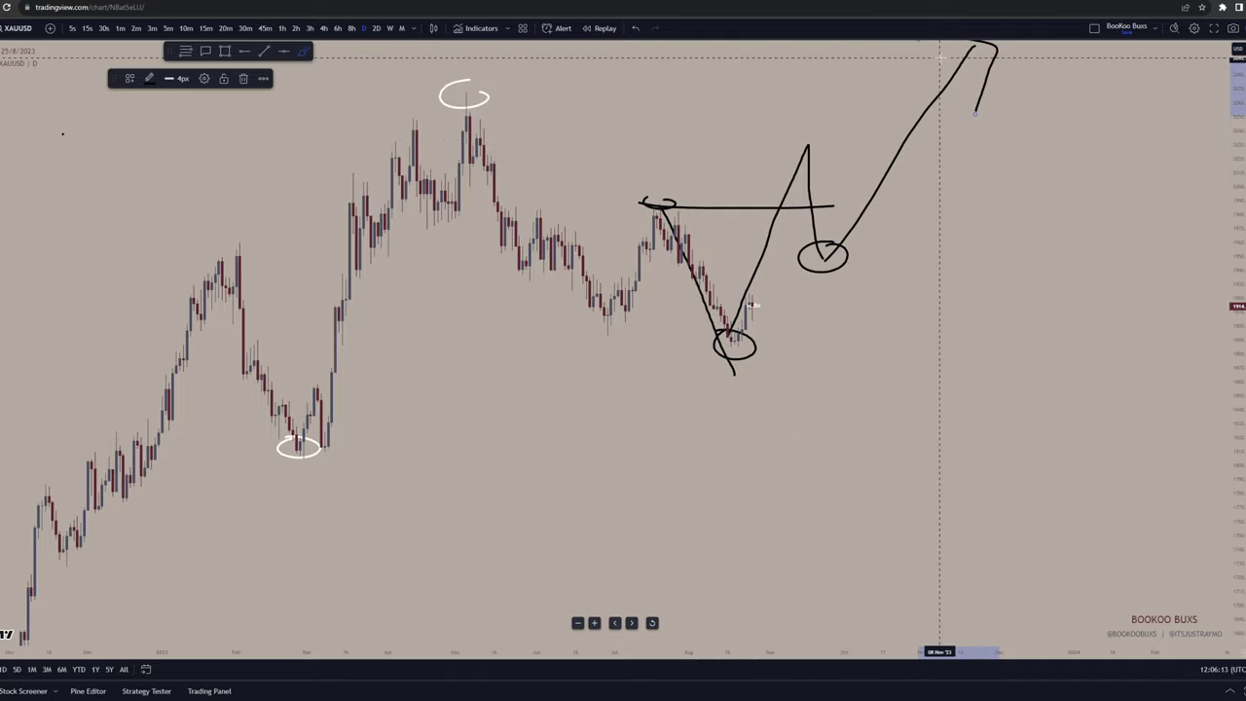
- Circle the projected breakout and pullback on the daily chart in black, and undo all the black scenario strokes
{"action": "mouse_move", "coordinate": [834, 173]}
{"action": "left_mouse_down"}
{"action": "mouse_move", "coordinate": [731, 209]}
{"action": "mouse_move", "coordinate": [837, 174]}
{"action": "left_mouse_up"}
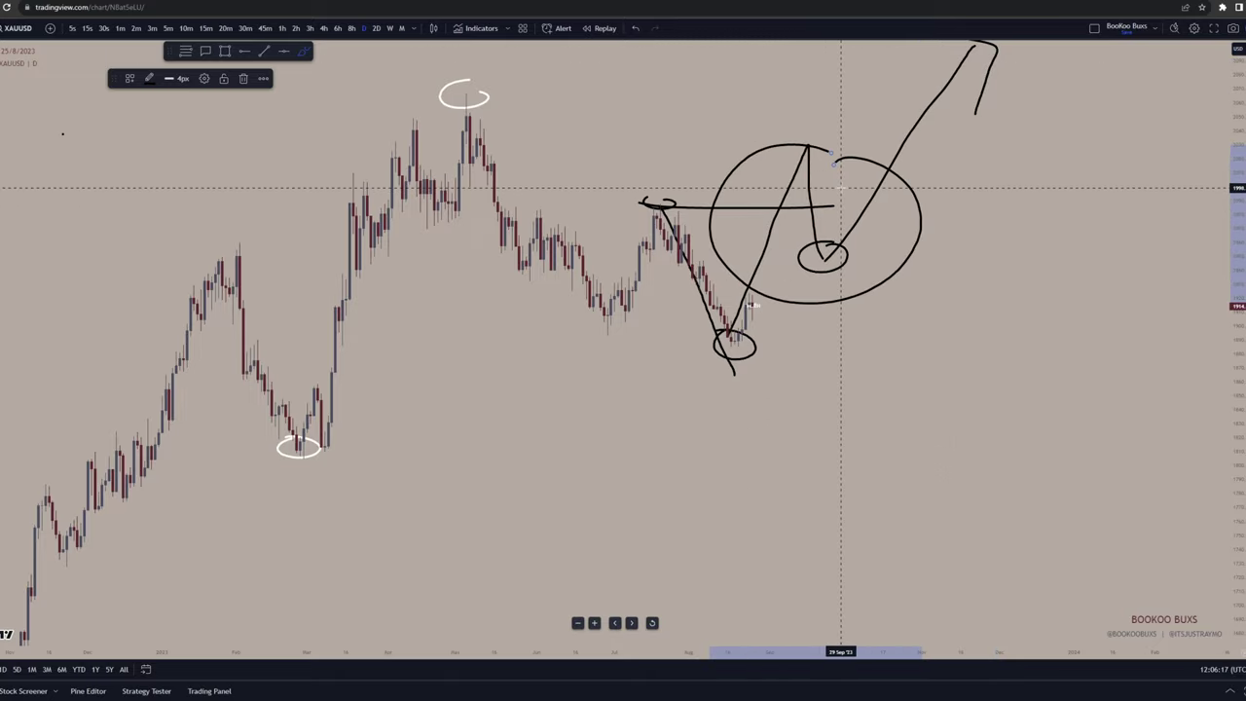
{"action": "left_click", "coordinate": [635, 28]}
{"action": "left_click", "coordinate": [636, 28]}
{"action": "left_click", "coordinate": [635, 28]}
- Sketch a black downward arrow from the May high to below the August low on the daily chart, and undo it
{"action": "mouse_move", "coordinate": [506, 102]}
{"action": "left_mouse_down"}
{"action": "mouse_move", "coordinate": [828, 380]}
{"action": "mouse_move", "coordinate": [759, 373]}
{"action": "left_mouse_up"}
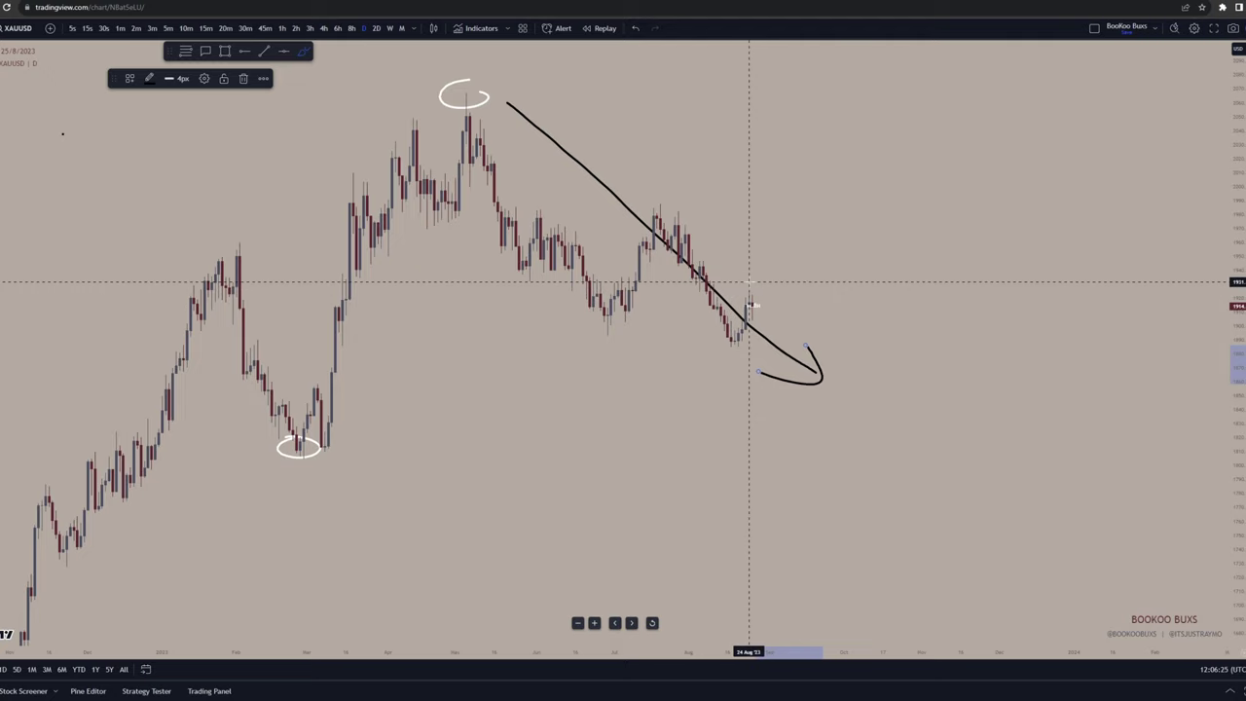
{"action": "left_click", "coordinate": [634, 29]}
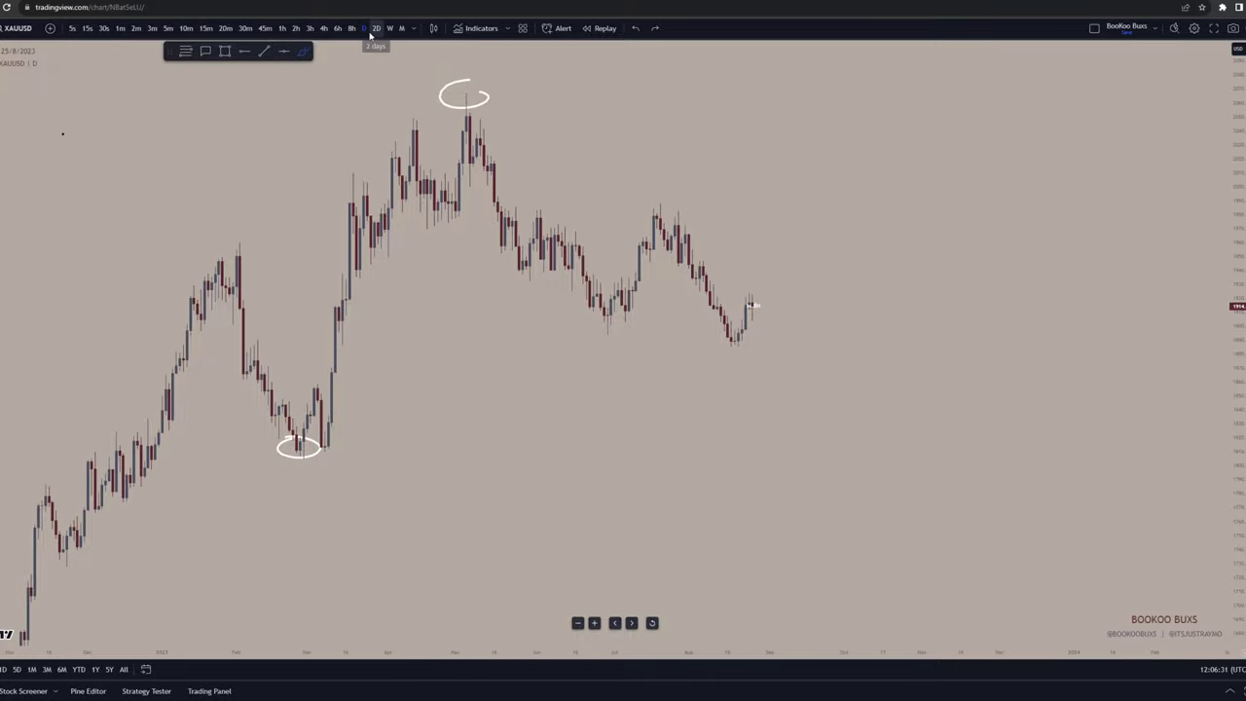
- On the 4-hour chart, circle the 17 August high and low with the brush and extend a horizontal stroke from each
{"action": "left_click", "coordinate": [323, 28]}
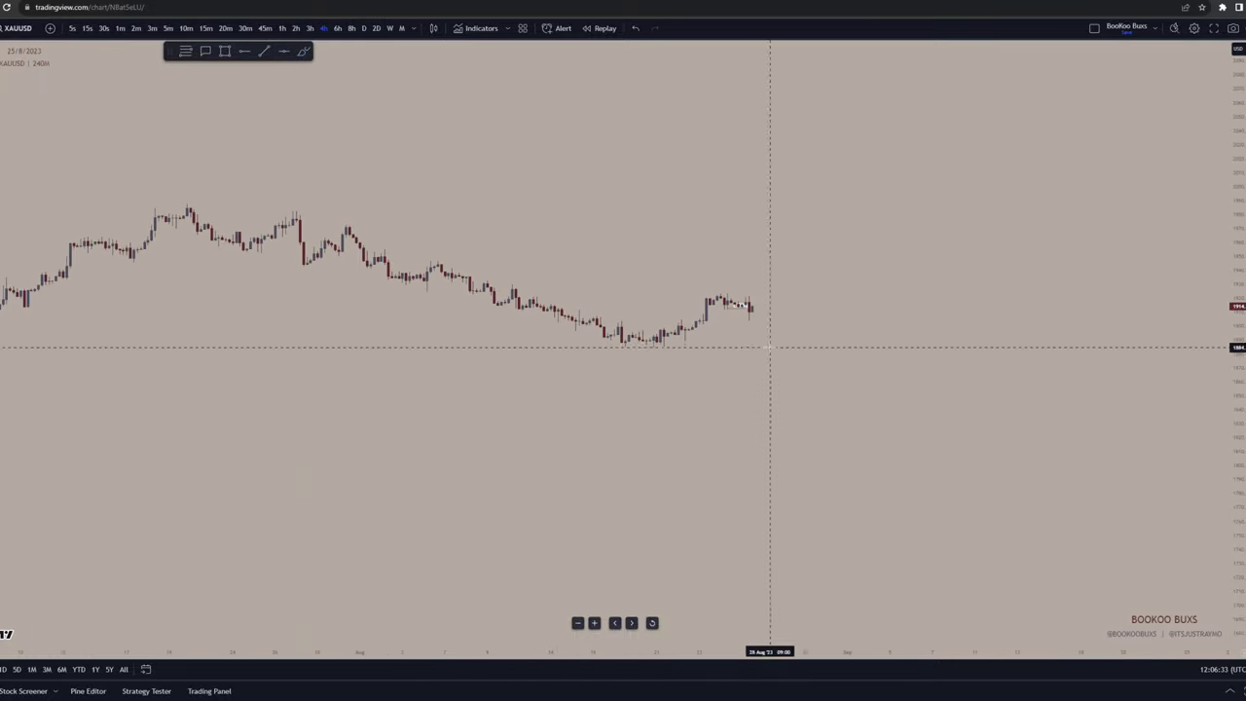
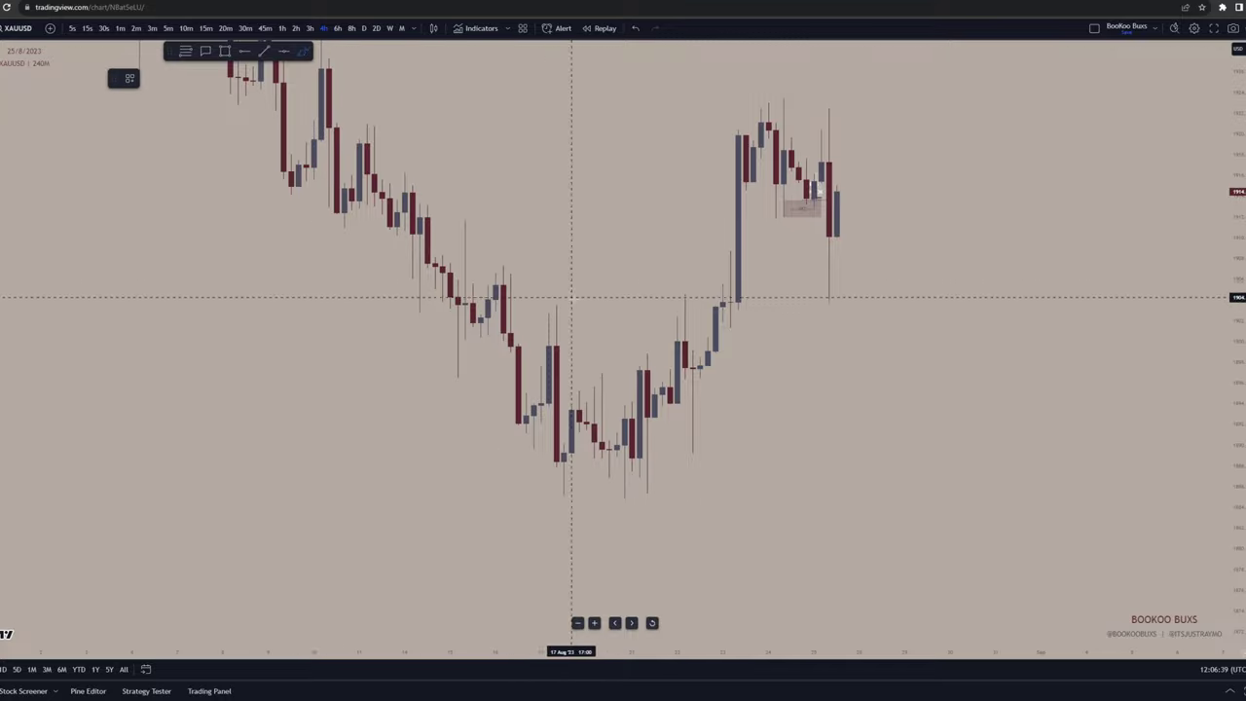
{"action": "left_click_drag", "start_coordinate": [518, 297], "coordinate": [562, 297]}
{"action": "mouse_move", "coordinate": [563, 504]}
{"action": "left_mouse_down"}
{"action": "mouse_move", "coordinate": [578, 489]}
{"action": "mouse_move", "coordinate": [563, 477]}
{"action": "left_mouse_up"}
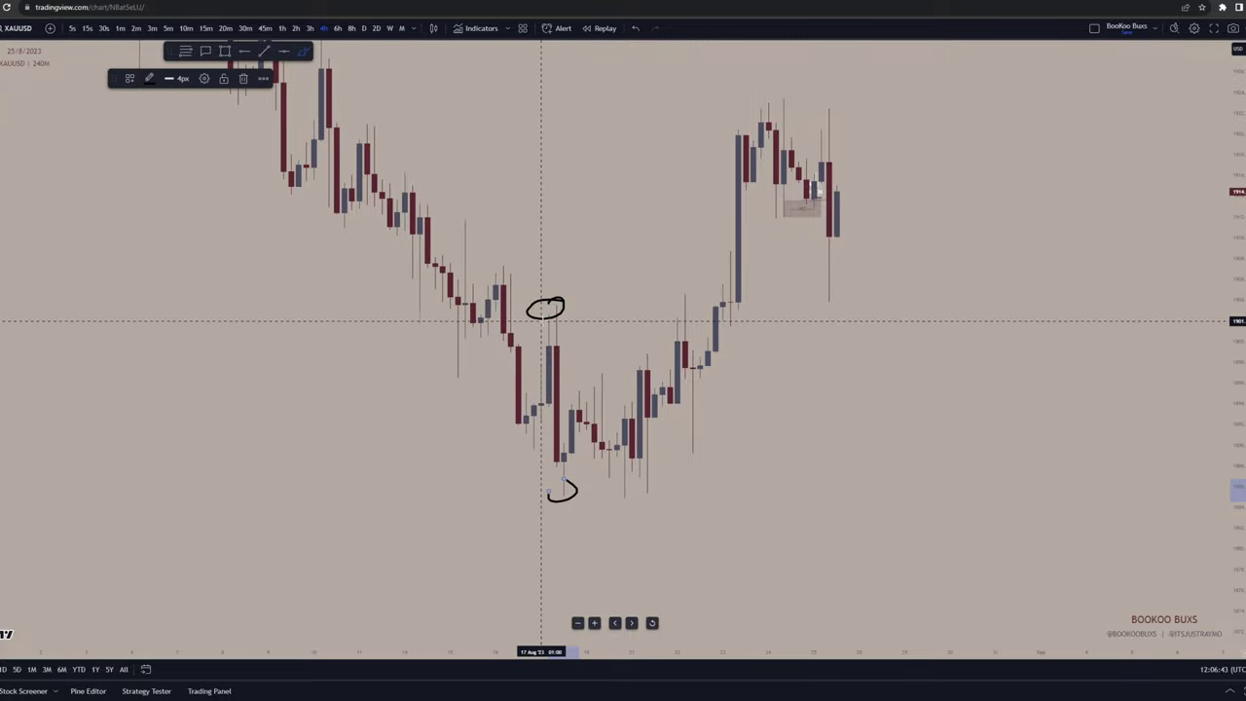
{"action": "left_click_drag", "start_coordinate": [533, 306], "coordinate": [687, 307]}
{"action": "left_click_drag", "start_coordinate": [549, 494], "coordinate": [677, 494]}
- Remove all 13 drawings from the chart while keeping the indicators
{"action": "left_click_drag", "start_coordinate": [1236, 520], "coordinate": [1236, 405]}
{"action": "scroll", "coordinate": [820, 384], "scroll_direction": "up", "scroll_amount": 3}
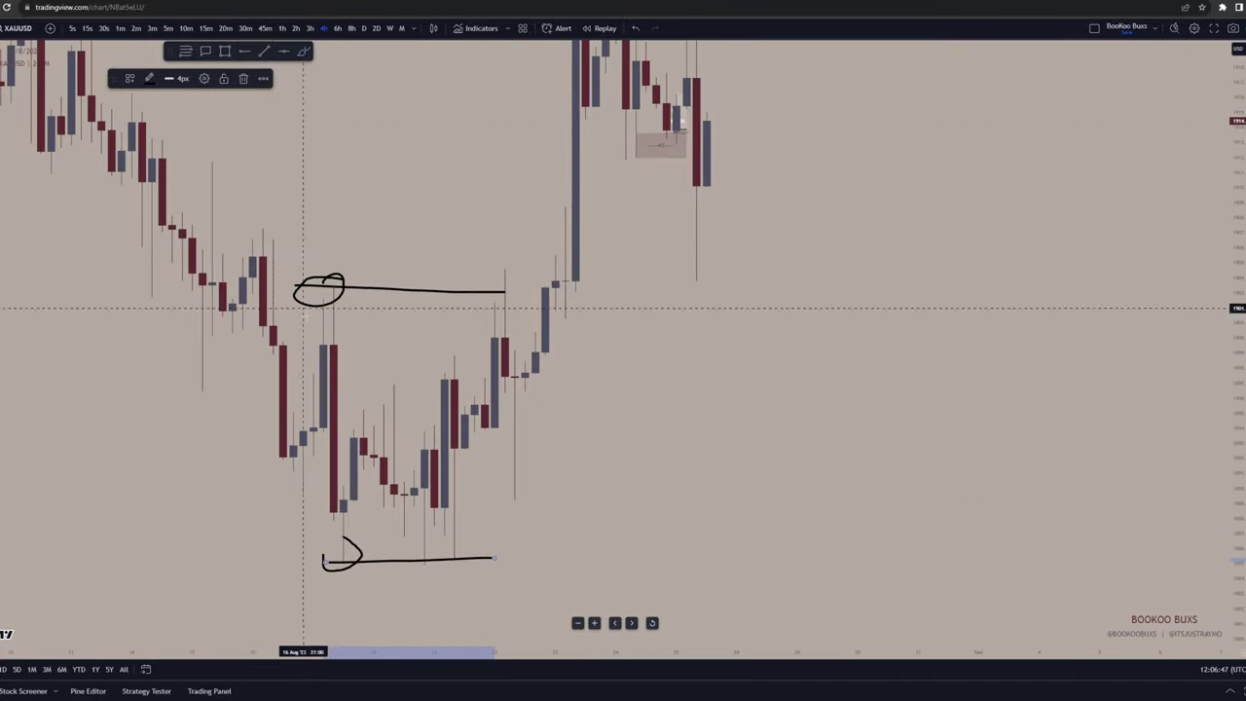
{"action": "left_click_drag", "start_coordinate": [302, 308], "coordinate": [612, 281]}
{"action": "scroll", "coordinate": [613, 281], "scroll_direction": "up", "scroll_amount": 5}
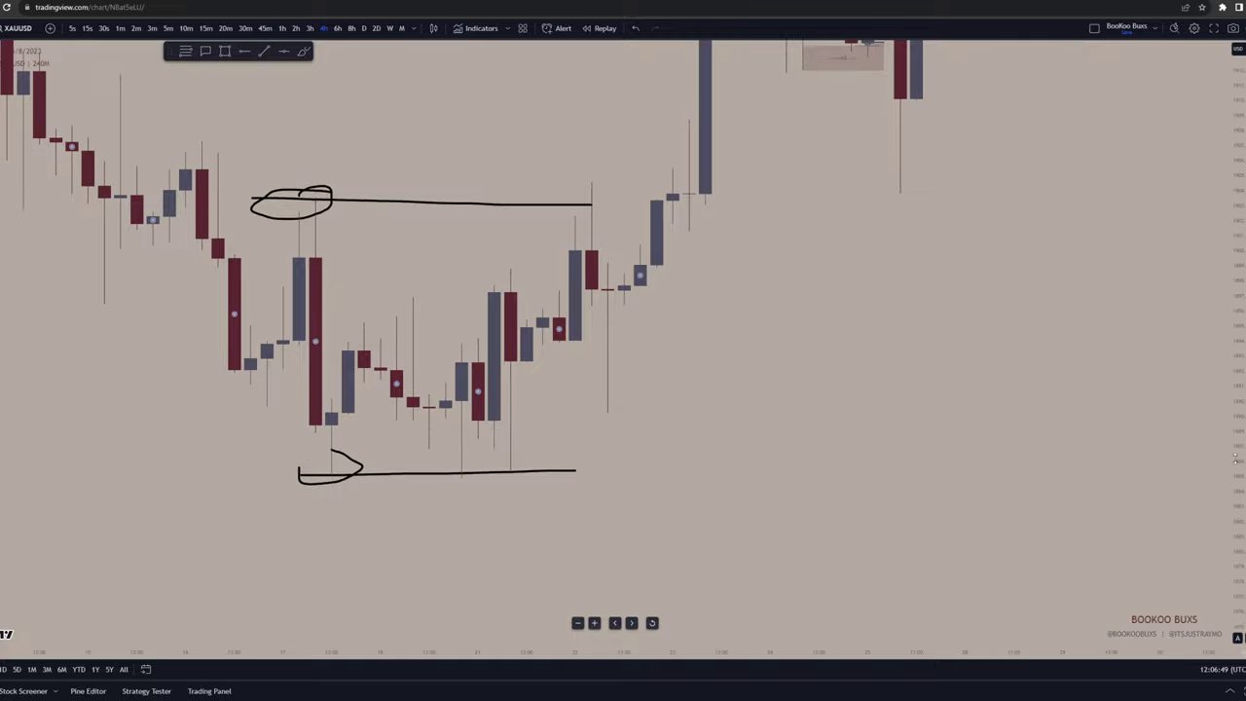
{"action": "left_click_drag", "start_coordinate": [1235, 457], "coordinate": [1235, 413]}
{"action": "left_click_drag", "start_coordinate": [905, 397], "coordinate": [1077, 425]}
{"action": "left_click", "coordinate": [2, 352]}
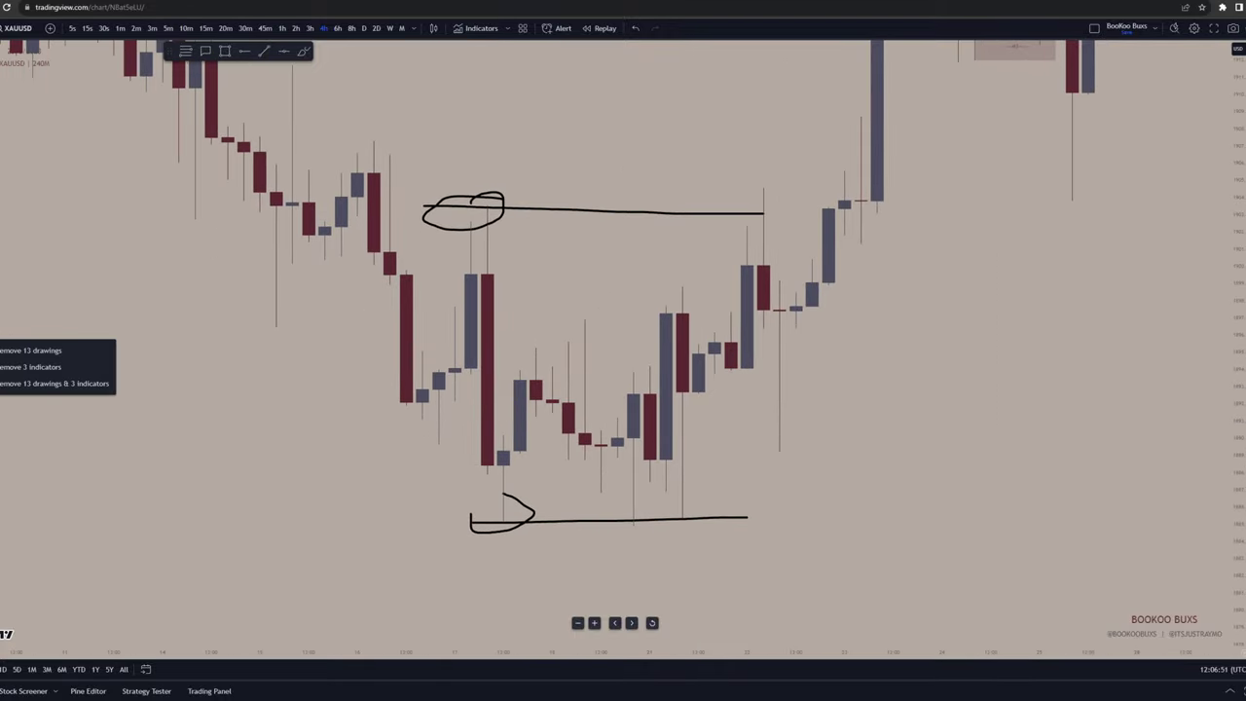
{"action": "left_click", "coordinate": [30, 352]}
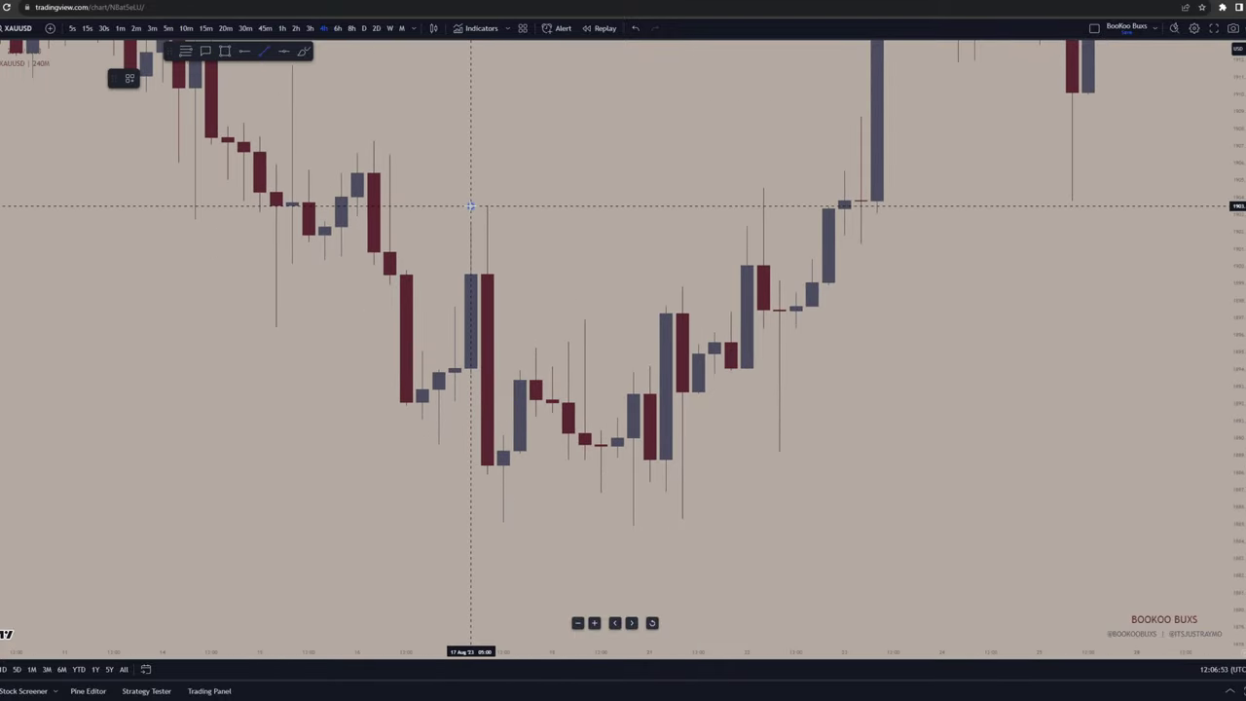
- Draw a horizontal trend line from the 17 August high to 22 August and apply the STRUCTURE HIGH template
{"action": "left_click_drag", "start_coordinate": [471, 206], "coordinate": [796, 207]}
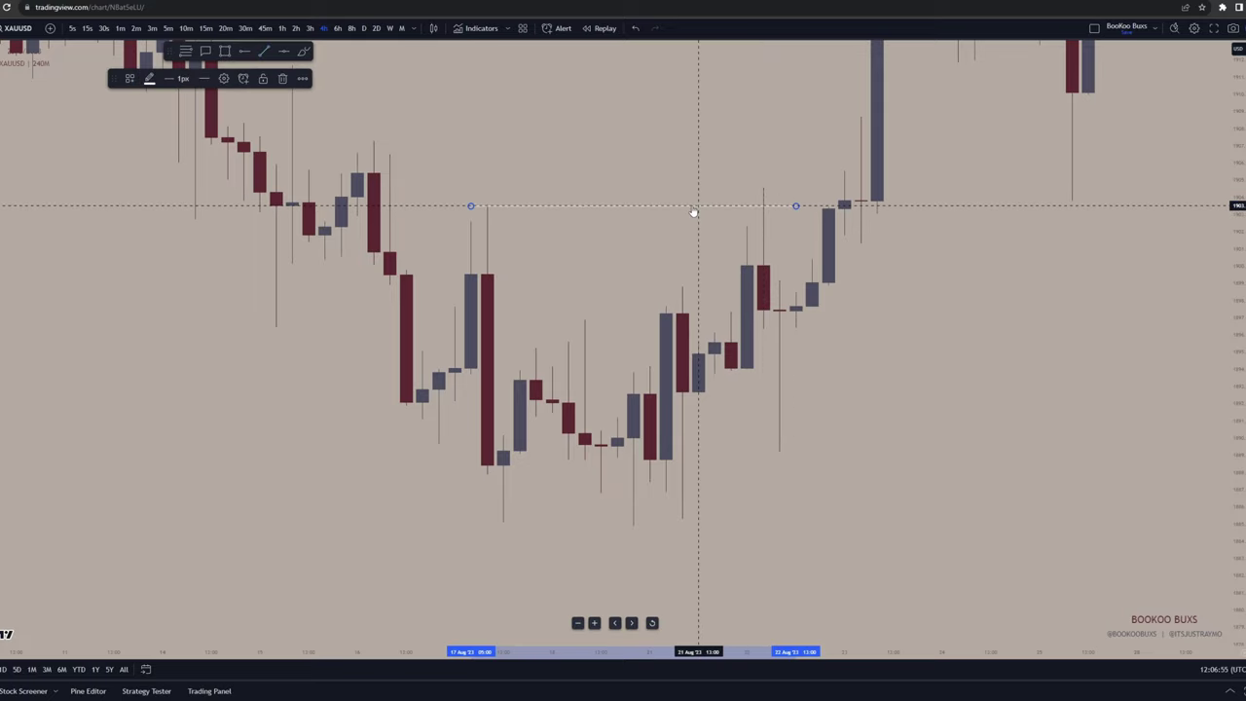
{"action": "double_click", "coordinate": [693, 209]}
{"action": "left_click", "coordinate": [582, 585]}
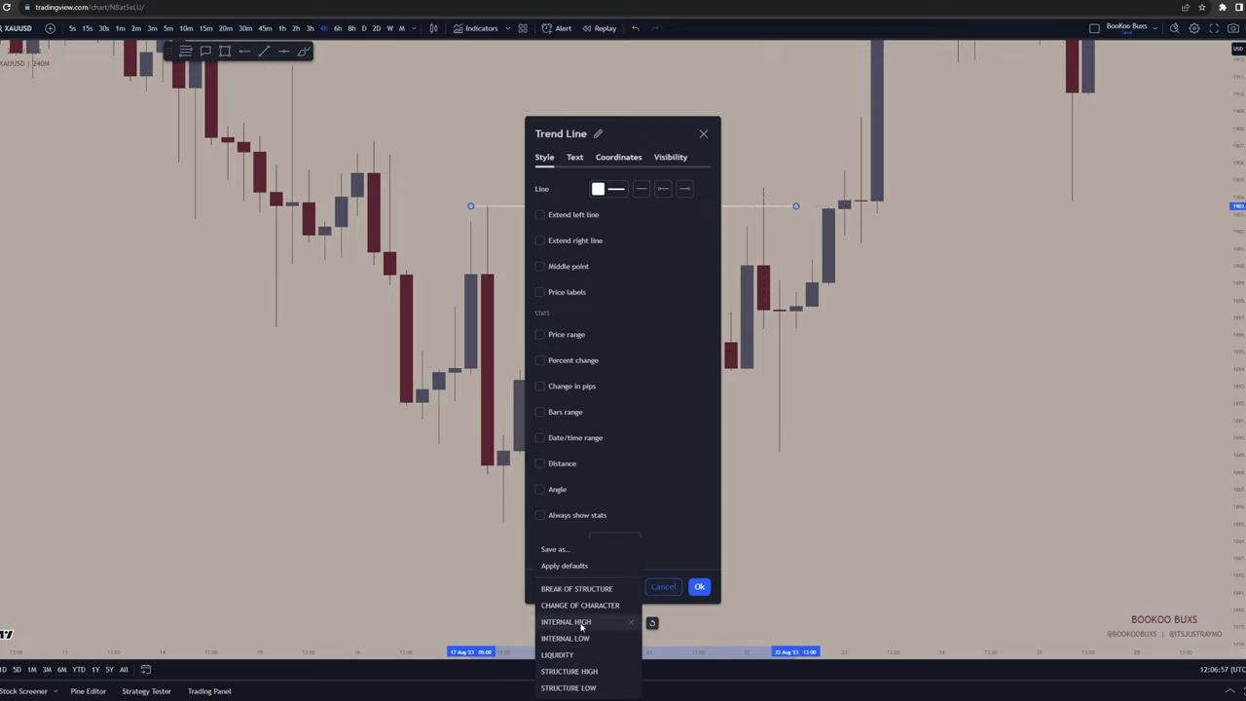
{"action": "left_click", "coordinate": [584, 672]}
{"action": "left_click", "coordinate": [699, 586]}
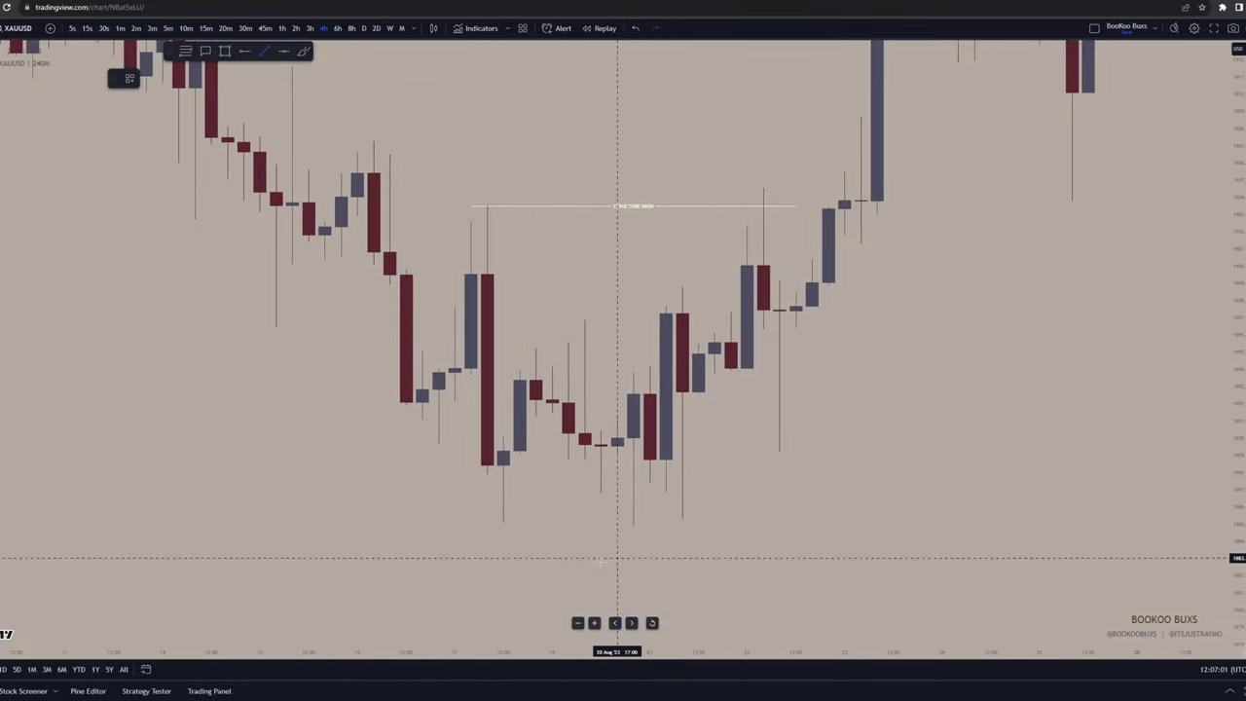
- Draw a horizontal trend line from the 17 August low to 21 August and apply the STRUCTURE LOW template
{"action": "left_click_drag", "start_coordinate": [486, 521], "coordinate": [650, 522]}
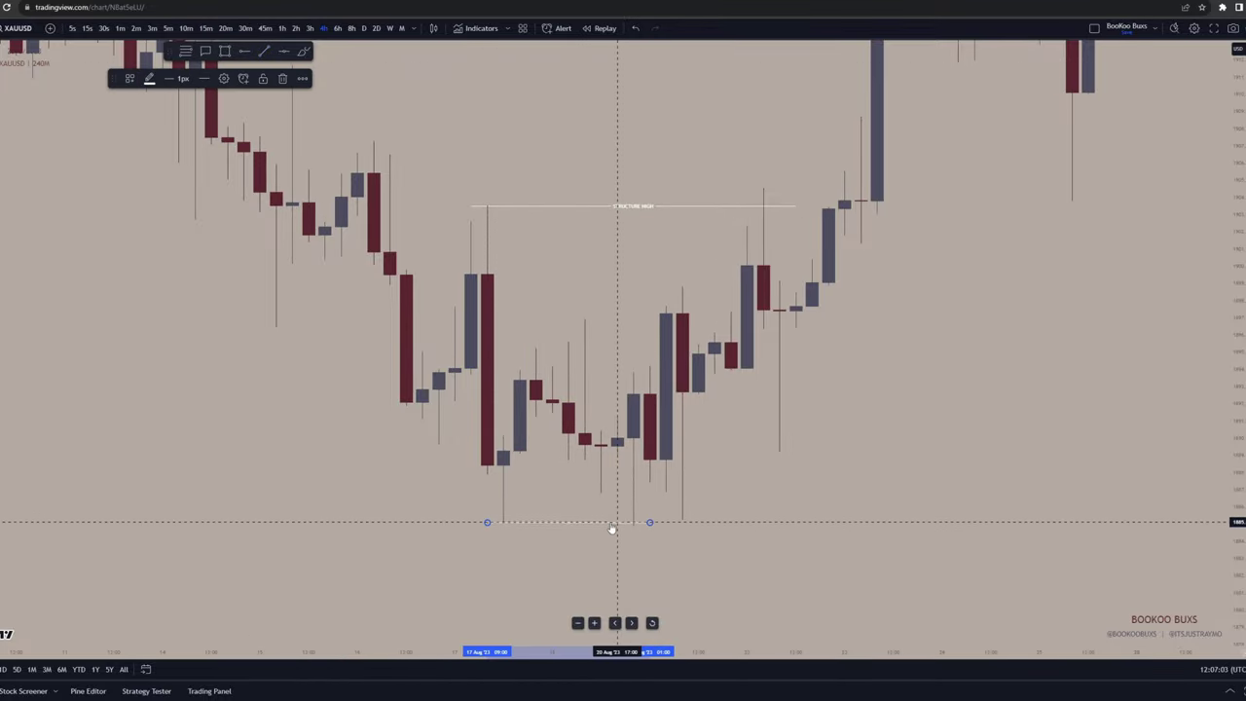
{"action": "double_click", "coordinate": [611, 523]}
{"action": "left_click", "coordinate": [588, 592]}
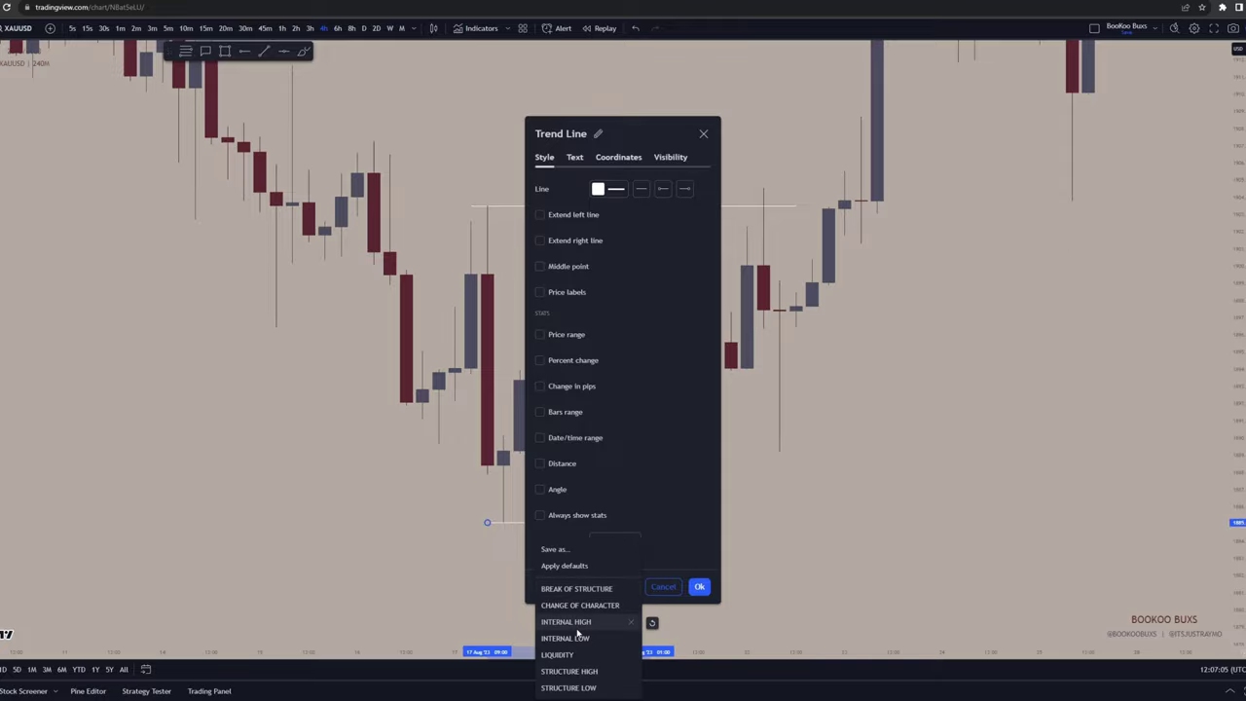
{"action": "left_click", "coordinate": [579, 687]}
{"action": "left_click", "coordinate": [699, 586]}
{"action": "scroll", "coordinate": [960, 556], "scroll_direction": "up", "scroll_amount": 5}
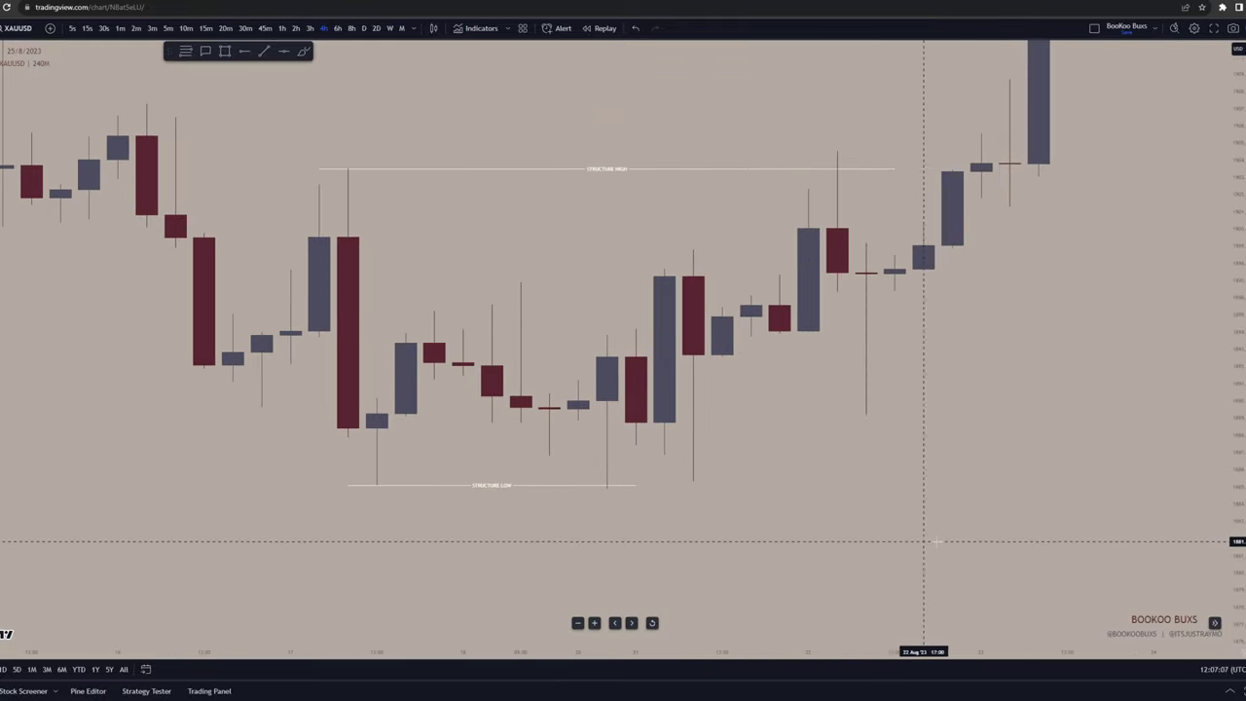
- Move the structure low line to the 20 August wick low so that it spans 20 to 22 August
{"action": "left_click_drag", "start_coordinate": [626, 526], "coordinate": [766, 533]}
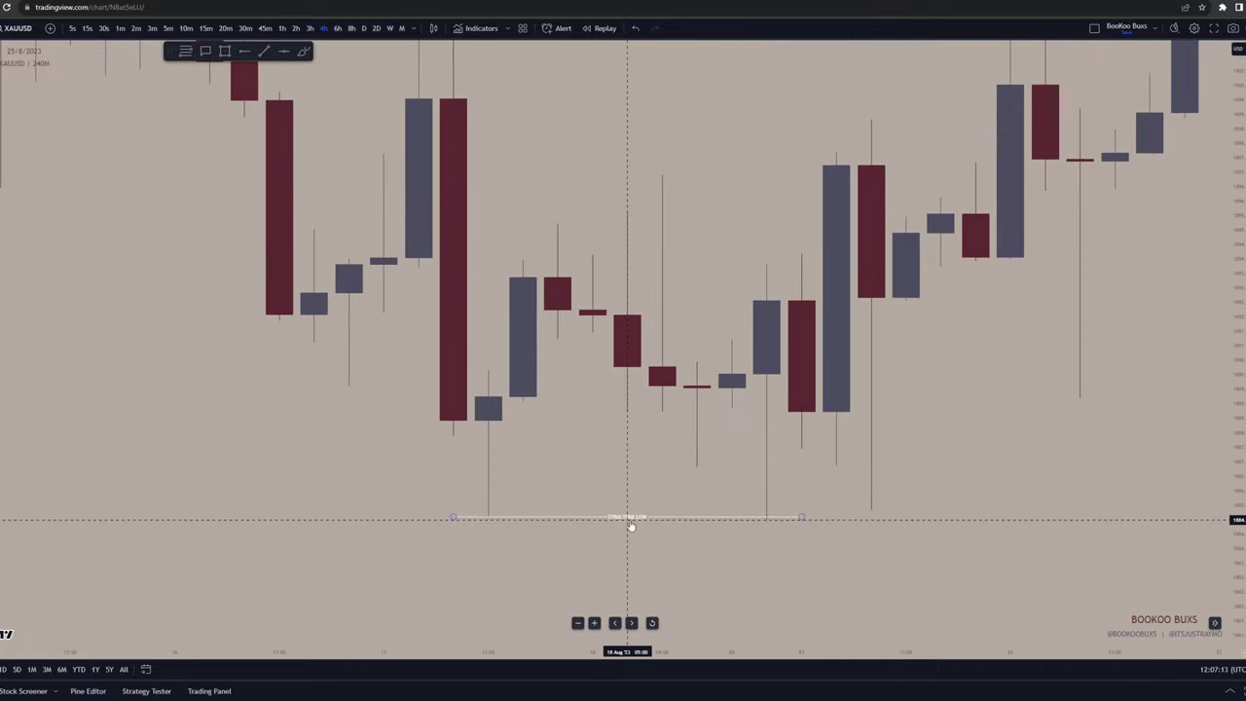
{"action": "left_click_drag", "start_coordinate": [631, 525], "coordinate": [907, 525]}
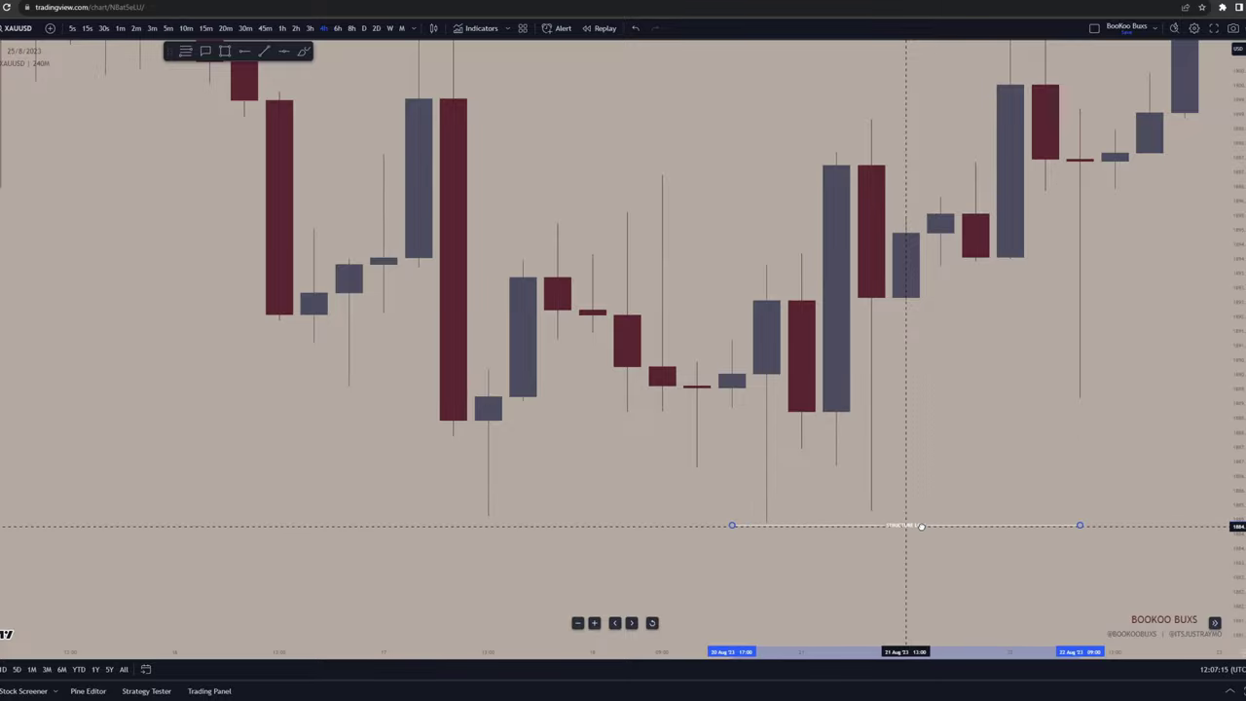
{"action": "left_click_drag", "start_coordinate": [838, 486], "coordinate": [843, 531]}
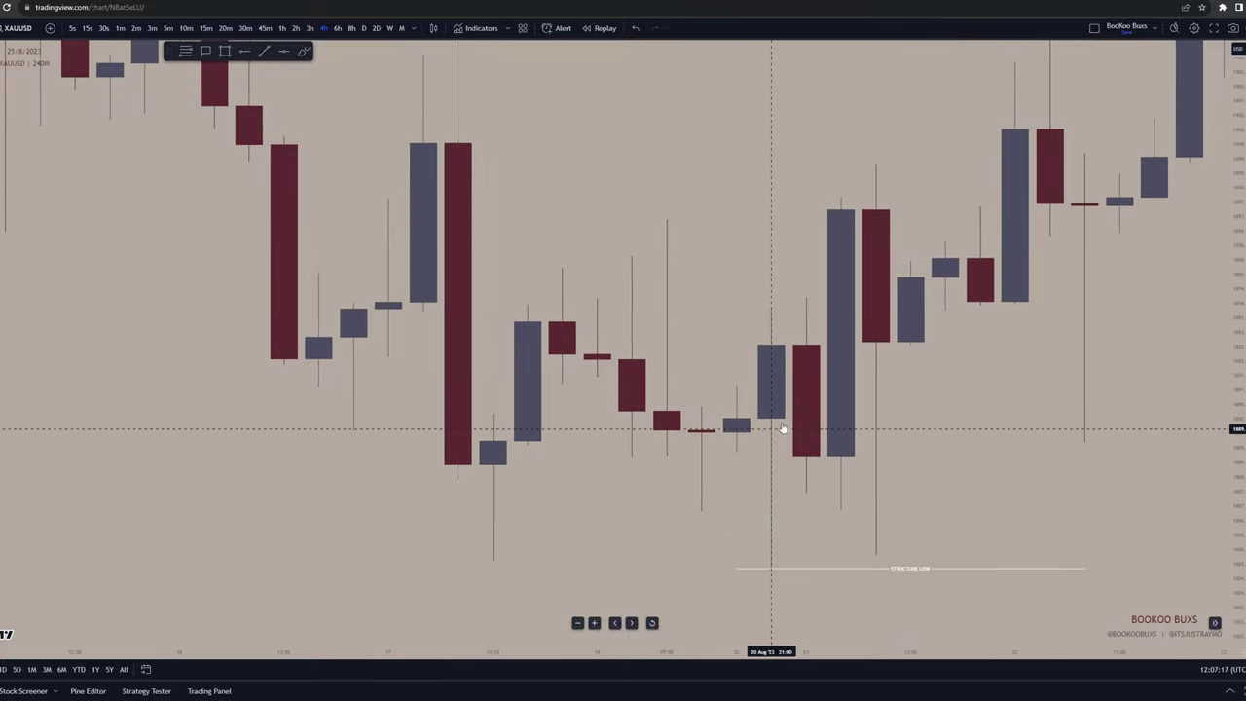
- Move the structure high line down to the 18 August wick high and shorten its end to about 21 August
{"action": "left_click_drag", "start_coordinate": [783, 428], "coordinate": [712, 541]}
{"action": "left_click_drag", "start_coordinate": [687, 145], "coordinate": [824, 332]}
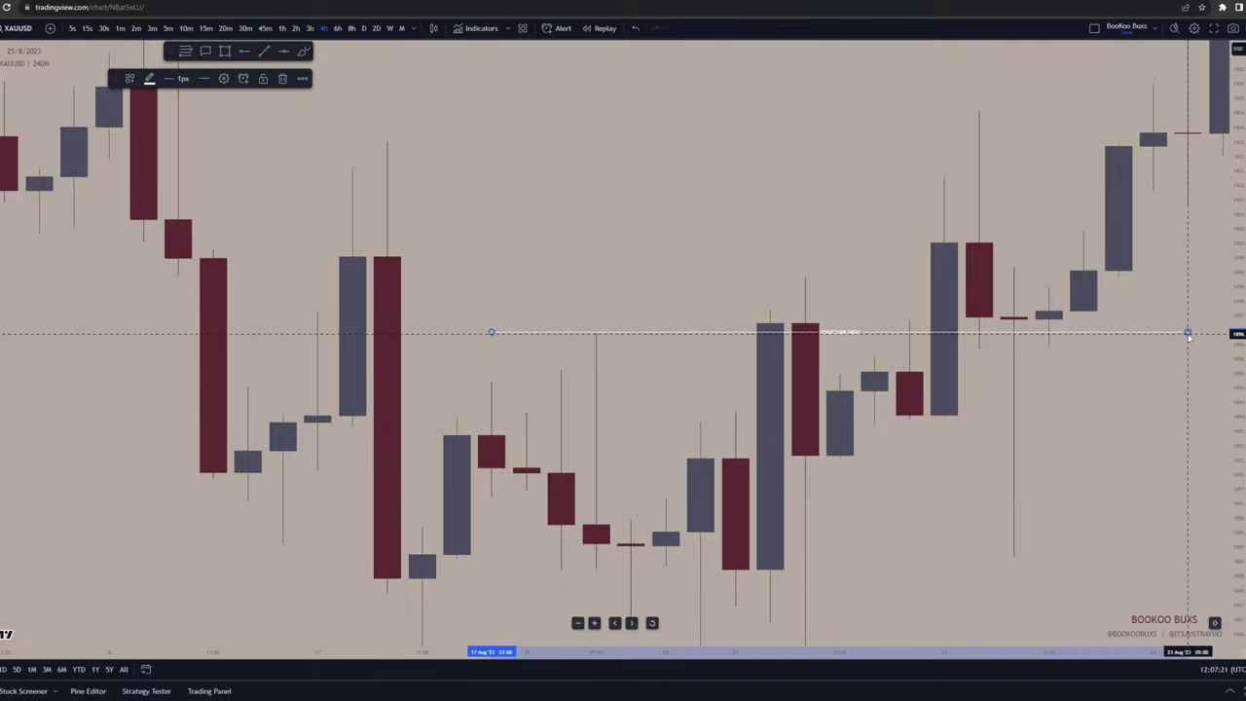
{"action": "left_click_drag", "start_coordinate": [1187, 334], "coordinate": [779, 338]}
- Circle the 17 August high and low with the brush, trace the swings through the structure high to the structure low, and undo the strokes
{"action": "left_click_drag", "start_coordinate": [940, 343], "coordinate": [1008, 248]}
{"action": "left_click_drag", "start_coordinate": [1237, 322], "coordinate": [1217, 401]}
{"action": "scroll", "coordinate": [1129, 420], "scroll_direction": "down", "scroll_amount": 2}
{"action": "left_click_drag", "start_coordinate": [1108, 426], "coordinate": [905, 403]}
{"action": "left_click", "coordinate": [305, 55]}
{"action": "mouse_move", "coordinate": [397, 78]}
{"action": "left_mouse_down"}
{"action": "mouse_move", "coordinate": [372, 93]}
{"action": "mouse_move", "coordinate": [403, 79]}
{"action": "left_mouse_up"}
{"action": "mouse_move", "coordinate": [413, 493]}
{"action": "left_mouse_down"}
{"action": "mouse_move", "coordinate": [457, 504]}
{"action": "mouse_move", "coordinate": [429, 499]}
{"action": "mouse_move", "coordinate": [588, 233]}
{"action": "mouse_move", "coordinate": [654, 530]}
{"action": "mouse_move", "coordinate": [655, 484]}
{"action": "left_mouse_up"}
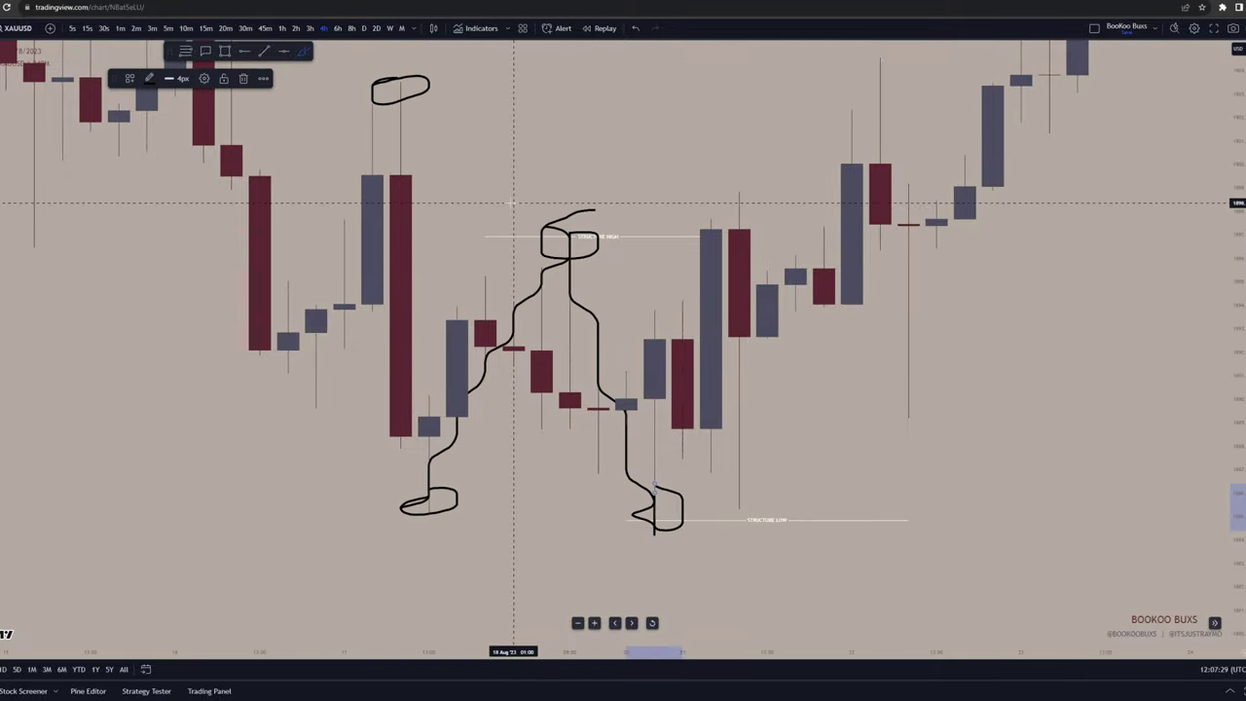
{"action": "left_click", "coordinate": [637, 27]}
- Circle the 21 August high, and trace the successive swing highs and lows from the structure high on the 1-hour chart
{"action": "mouse_move", "coordinate": [740, 177]}
{"action": "left_mouse_down"}
{"action": "mouse_move", "coordinate": [710, 186]}
{"action": "mouse_move", "coordinate": [744, 178]}
{"action": "left_mouse_up"}
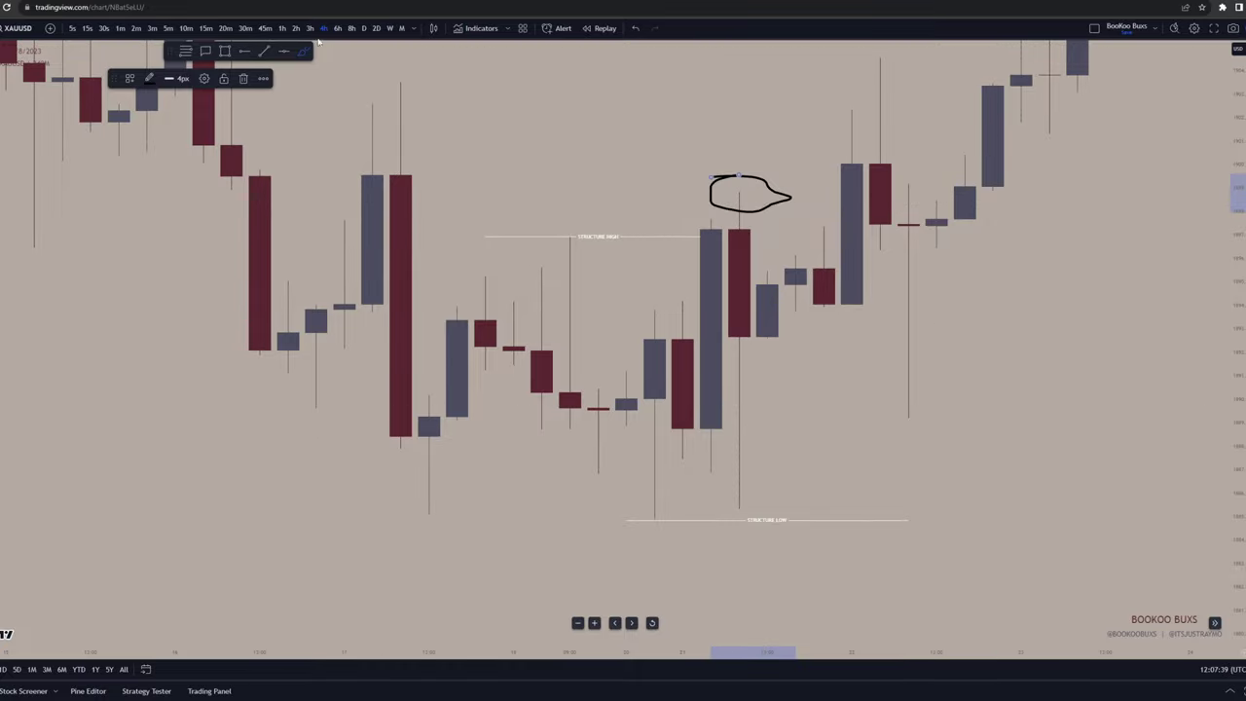
{"action": "left_click", "coordinate": [283, 29]}
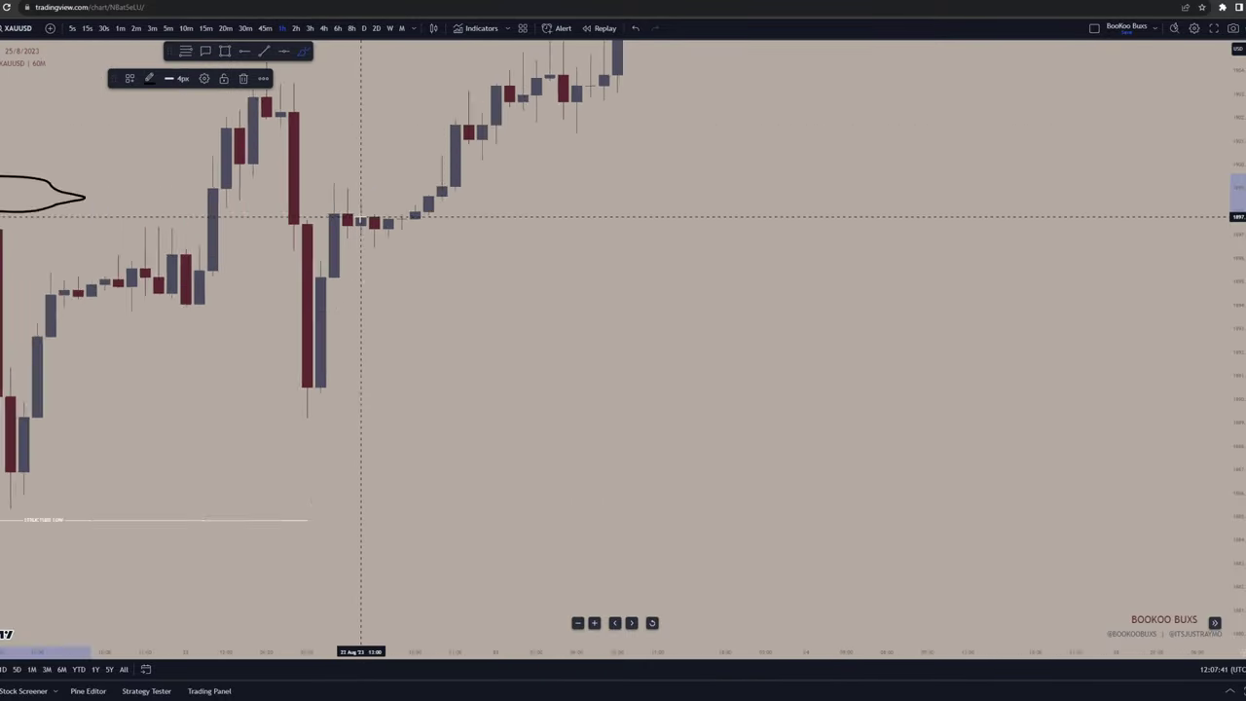
{"action": "left_click_drag", "start_coordinate": [326, 165], "coordinate": [414, 148]}
{"action": "mouse_move", "coordinate": [504, 218]}
{"action": "left_mouse_down"}
{"action": "mouse_move", "coordinate": [573, 478]}
{"action": "mouse_move", "coordinate": [672, 189]}
{"action": "mouse_move", "coordinate": [696, 479]}
{"action": "mouse_move", "coordinate": [806, 90]}
{"action": "mouse_move", "coordinate": [779, 57]}
{"action": "mouse_move", "coordinate": [843, 374]}
{"action": "mouse_move", "coordinate": [829, 387]}
{"action": "mouse_move", "coordinate": [974, 44]}
{"action": "mouse_move", "coordinate": [927, 58]}
{"action": "left_mouse_up"}
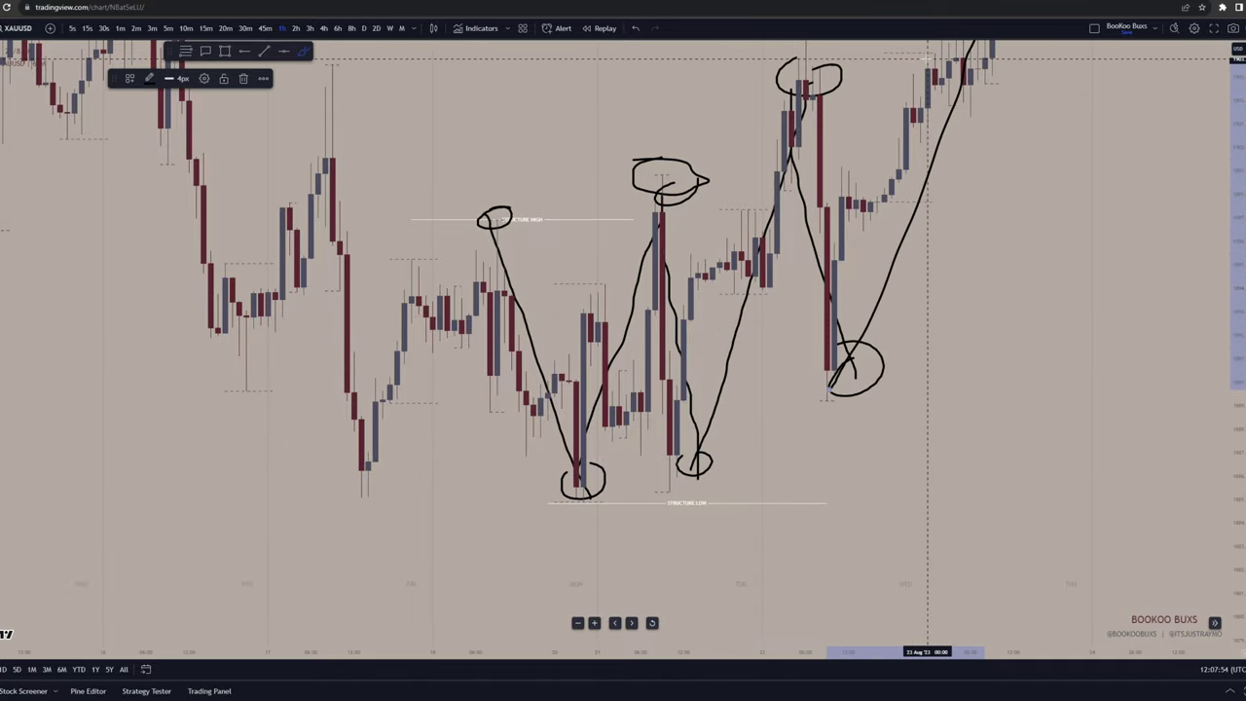
- Undo the black swing strokes and the timeframe change to return to a clean 4-hour chart
{"action": "left_click", "coordinate": [638, 26]}
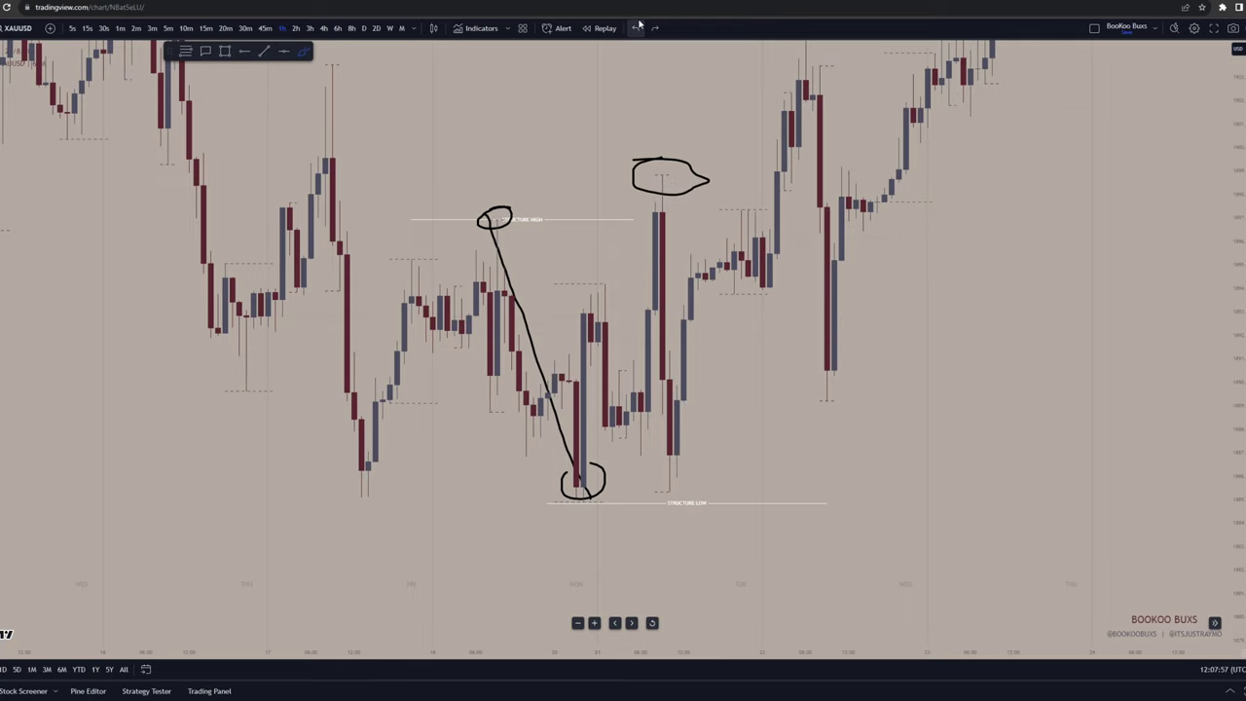
{"action": "left_click", "coordinate": [637, 26]}
{"action": "left_click", "coordinate": [635, 28]}
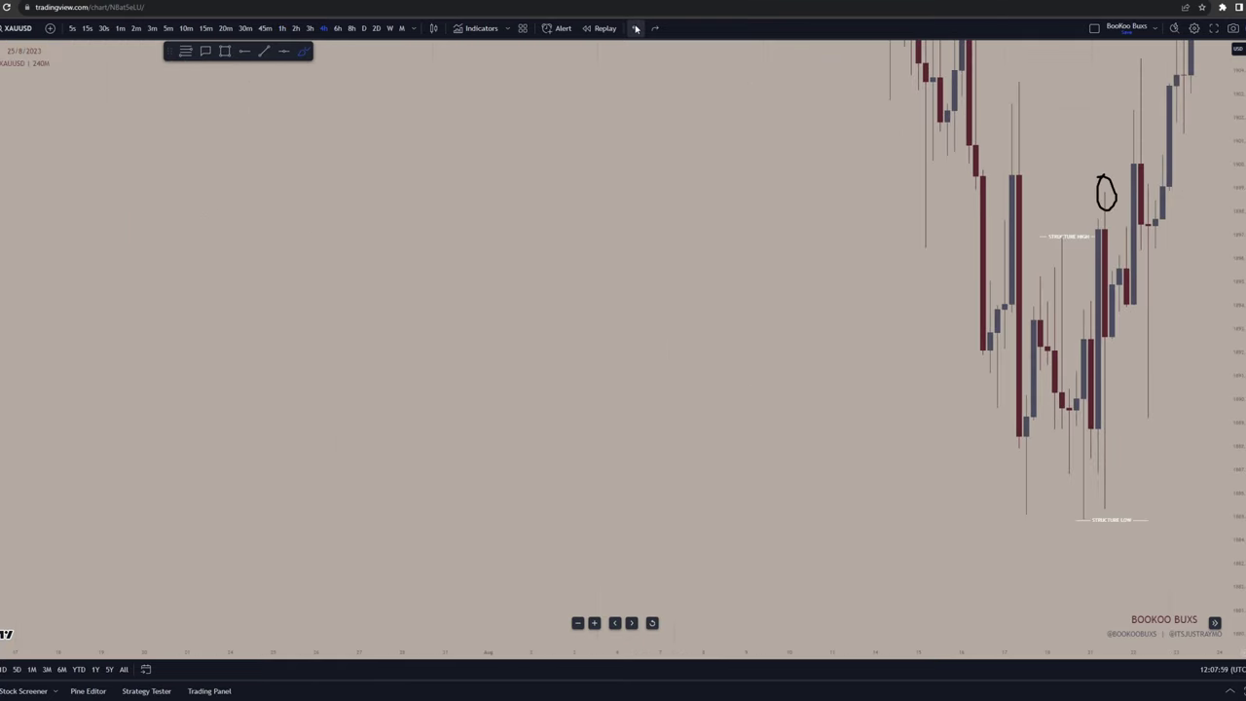
{"action": "scroll", "coordinate": [612, 264], "scroll_direction": "up", "scroll_amount": 5}
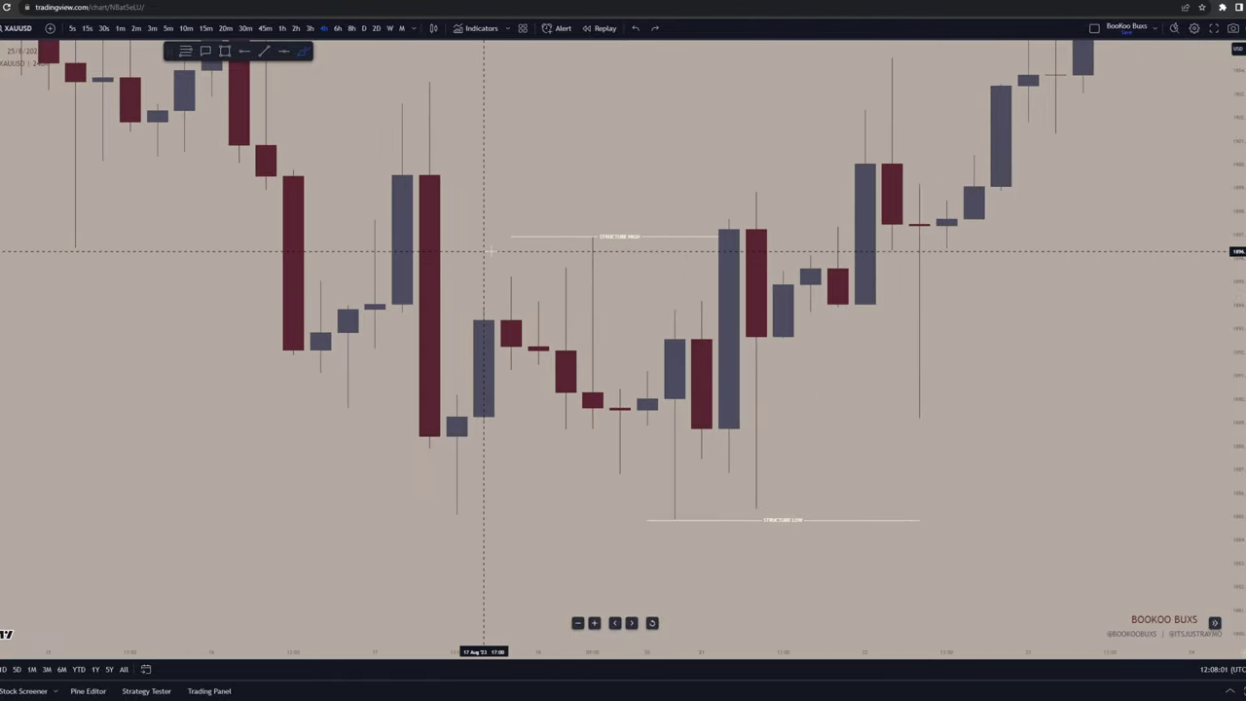
- Mark the structure high, its break and the structure low, sketch the rising swings to the 22 August pullback, and undo the strokes
{"action": "left_click_drag", "start_coordinate": [534, 223], "coordinate": [560, 235]}
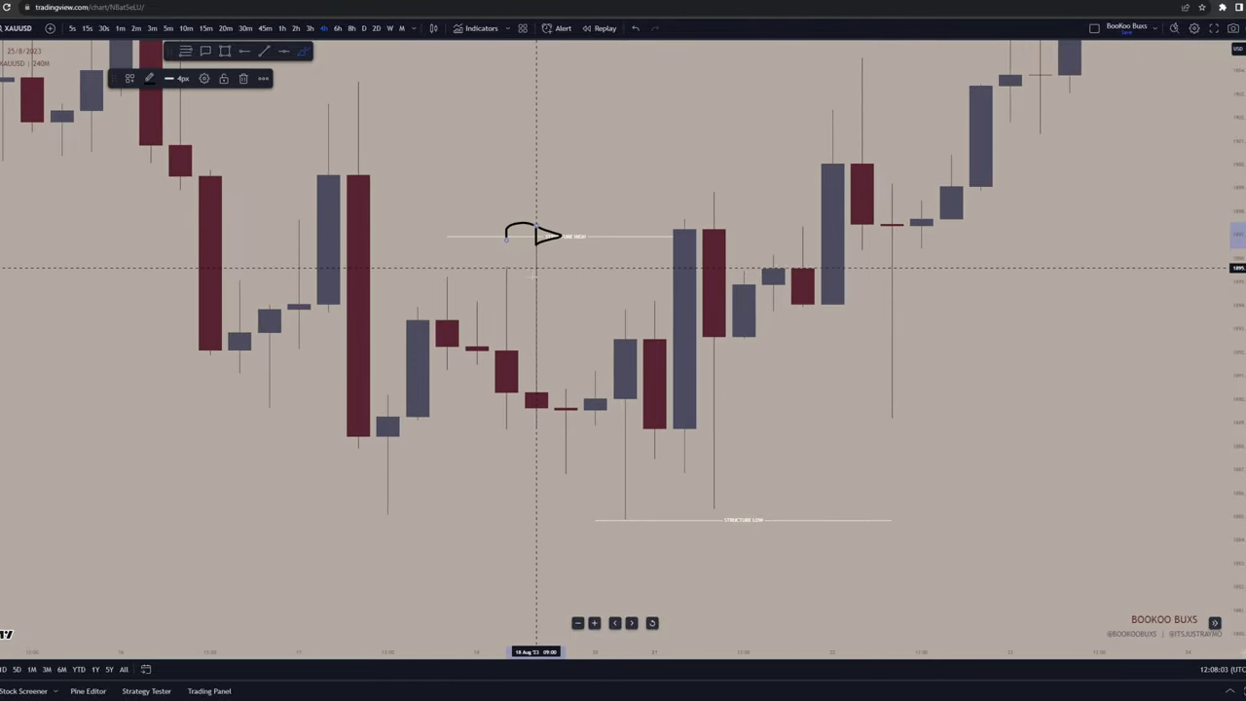
{"action": "left_click_drag", "start_coordinate": [623, 503], "coordinate": [625, 506]}
{"action": "left_click_drag", "start_coordinate": [507, 234], "coordinate": [744, 225]}
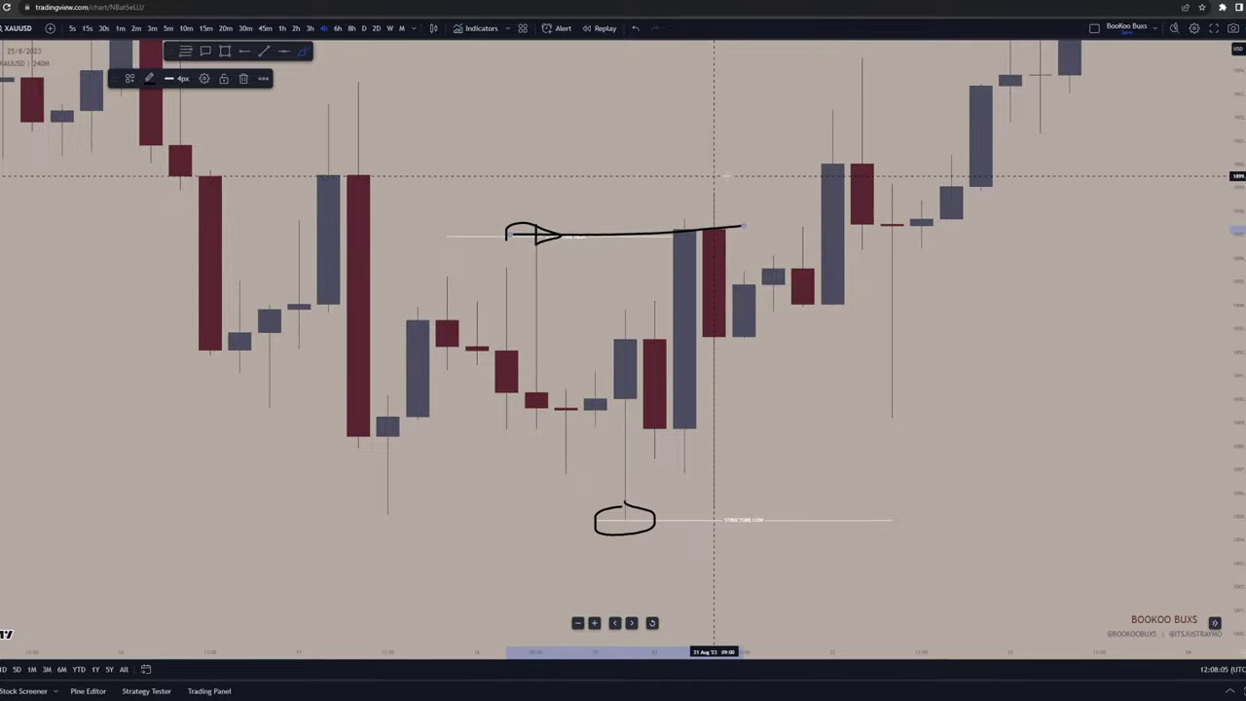
{"action": "left_click_drag", "start_coordinate": [720, 175], "coordinate": [713, 176]}
{"action": "mouse_move", "coordinate": [713, 514]}
{"action": "left_mouse_down"}
{"action": "mouse_move", "coordinate": [742, 477]}
{"action": "mouse_move", "coordinate": [863, 102]}
{"action": "mouse_move", "coordinate": [893, 418]}
{"action": "left_mouse_up"}
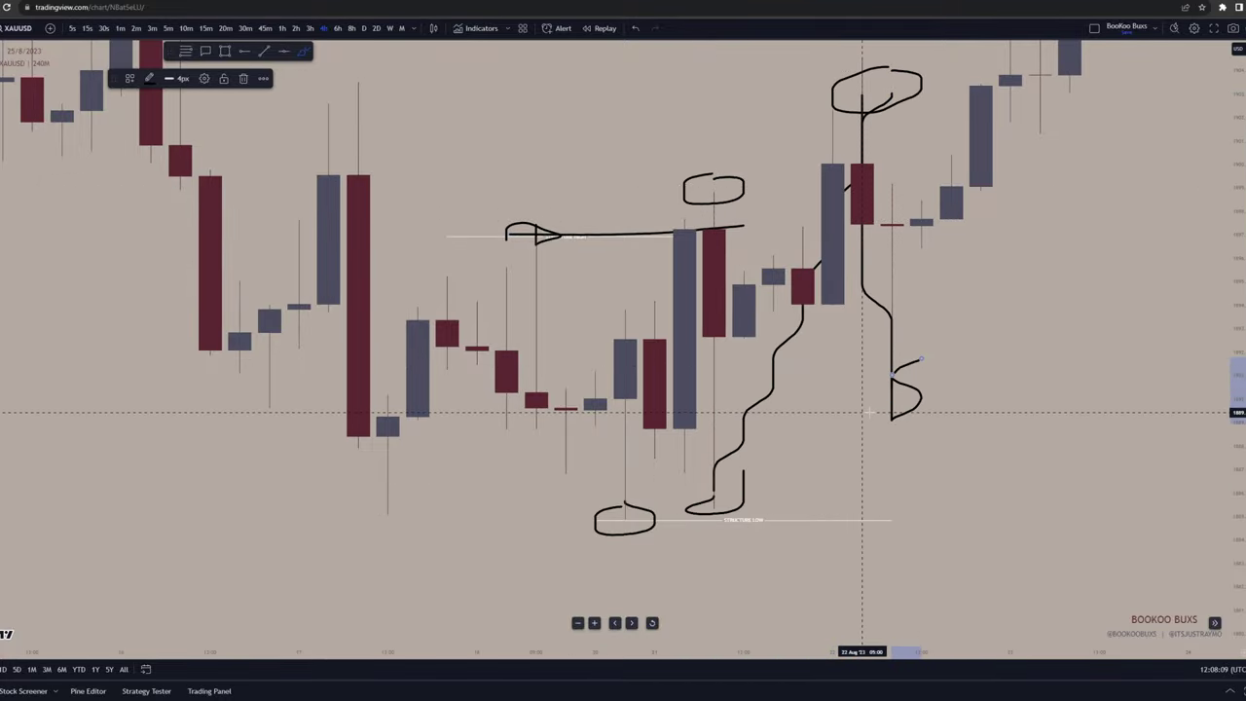
{"action": "left_click", "coordinate": [636, 27]}
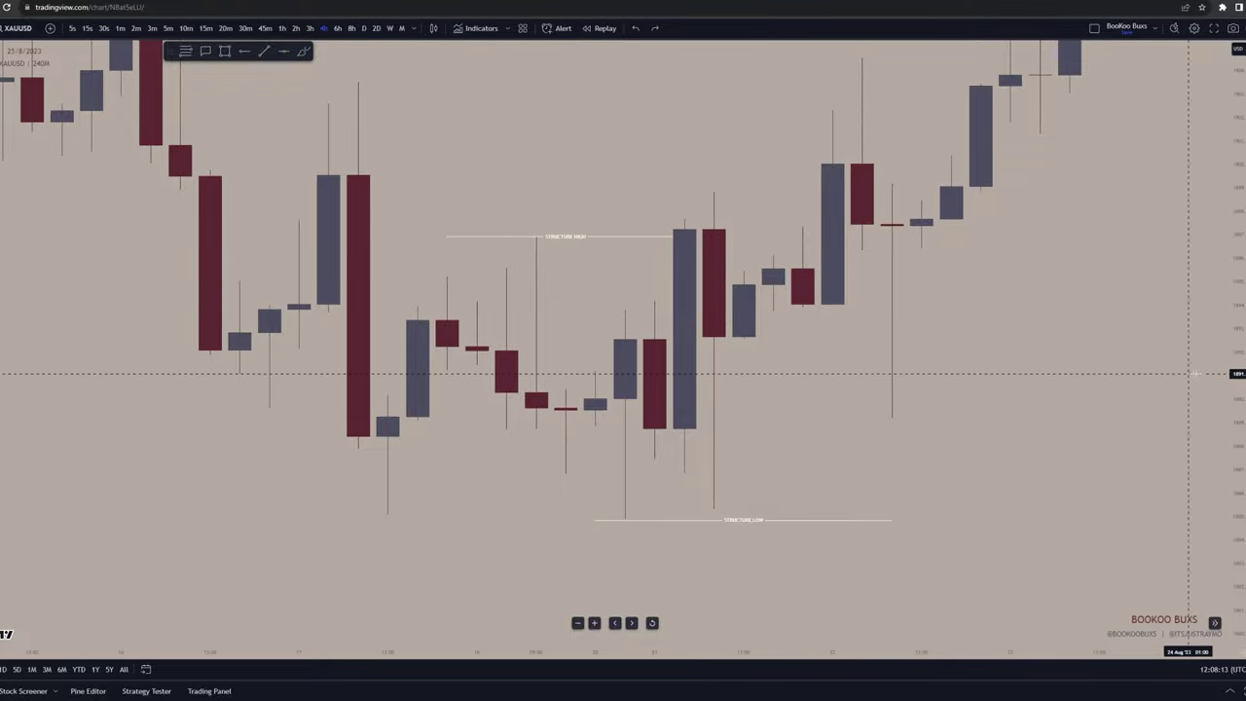
- Trace the rally from the 22 August low to the 23–24 August high with the brush, outline the top, and undo the strokes
{"action": "scroll", "coordinate": [992, 478], "scroll_direction": "down", "scroll_amount": 8}
{"action": "left_click_drag", "start_coordinate": [573, 152], "coordinate": [188, 441]}
{"action": "left_click_drag", "start_coordinate": [847, 351], "coordinate": [1013, 288]}
{"action": "left_click_drag", "start_coordinate": [1240, 312], "coordinate": [1240, 451]}
{"action": "left_click_drag", "start_coordinate": [1127, 439], "coordinate": [1057, 423]}
{"action": "scroll", "coordinate": [1057, 423], "scroll_direction": "up", "scroll_amount": 2}
{"action": "left_click", "coordinate": [302, 52]}
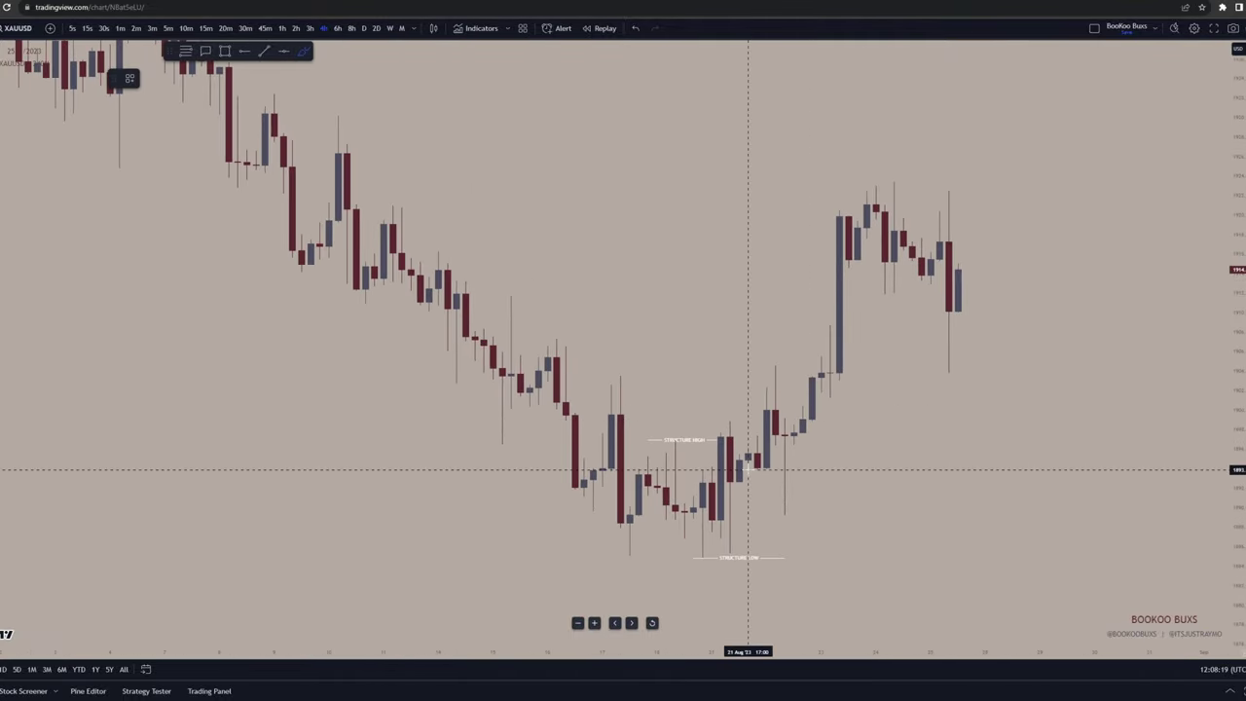
{"action": "mouse_move", "coordinate": [795, 500]}
{"action": "left_mouse_down"}
{"action": "mouse_move", "coordinate": [850, 189]}
{"action": "mouse_move", "coordinate": [860, 202]}
{"action": "mouse_move", "coordinate": [820, 234]}
{"action": "mouse_move", "coordinate": [879, 218]}
{"action": "mouse_move", "coordinate": [813, 204]}
{"action": "left_mouse_up"}
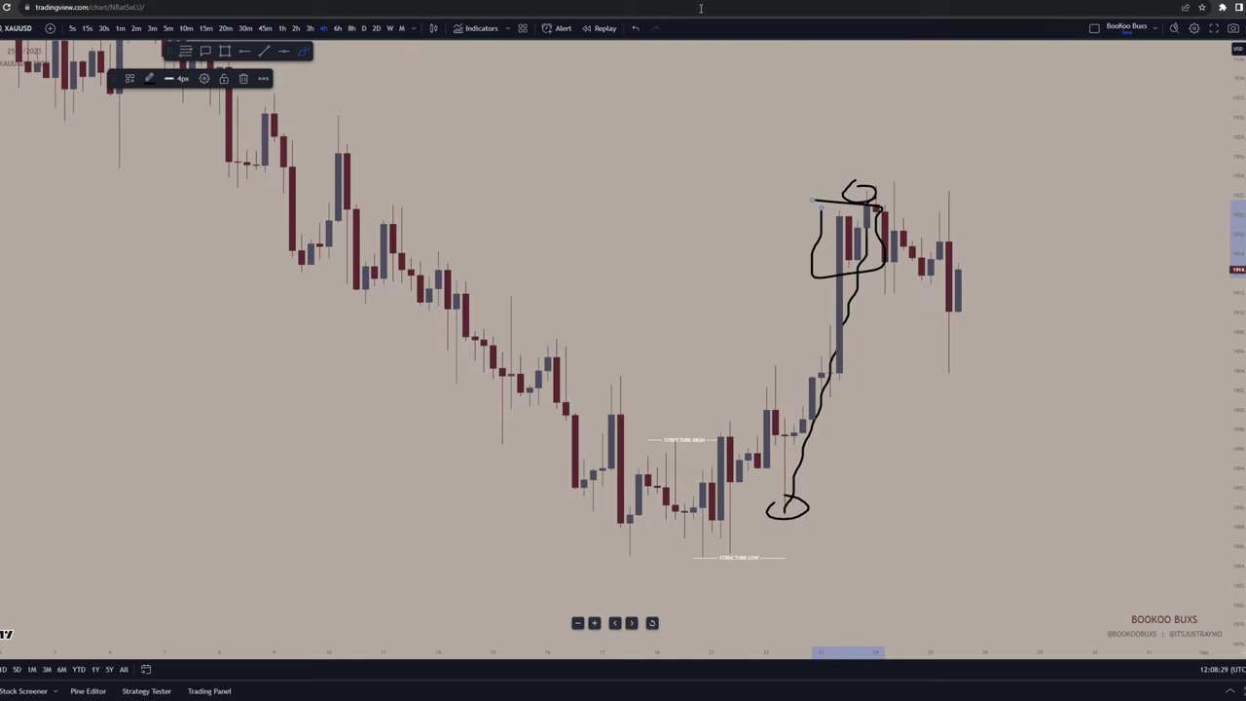
{"action": "left_click", "coordinate": [637, 28]}
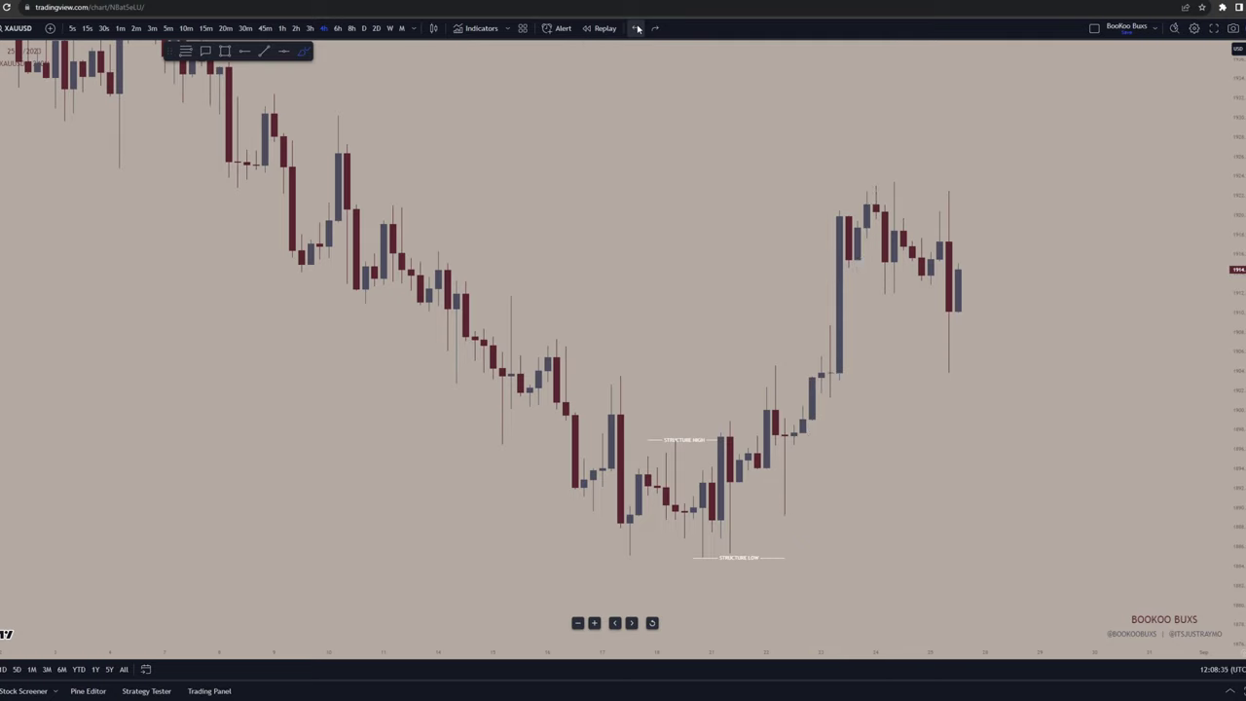
- Switch the XAUUSD chart to the 1-hour timeframe
{"action": "left_click", "coordinate": [283, 29]}
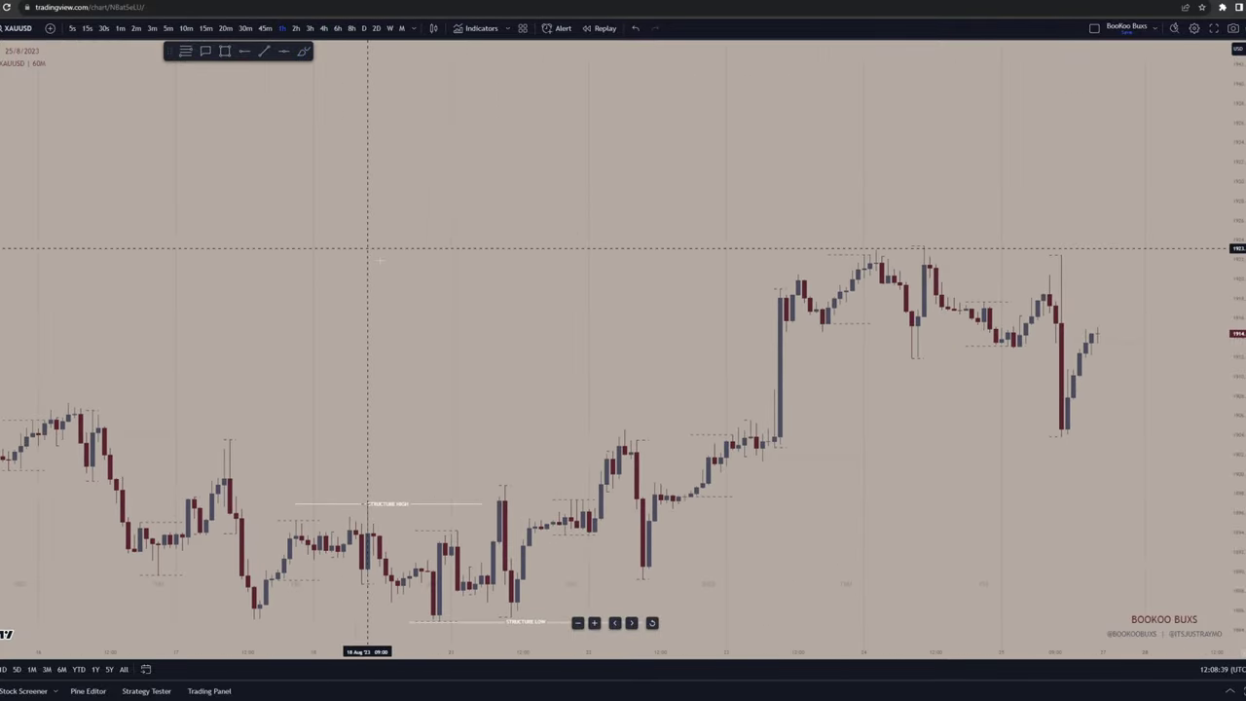
- Check the recent price action on the 10-minute timeframe and return to the 1-hour chart
{"action": "scroll", "coordinate": [900, 342], "scroll_direction": "up", "scroll_amount": 3}
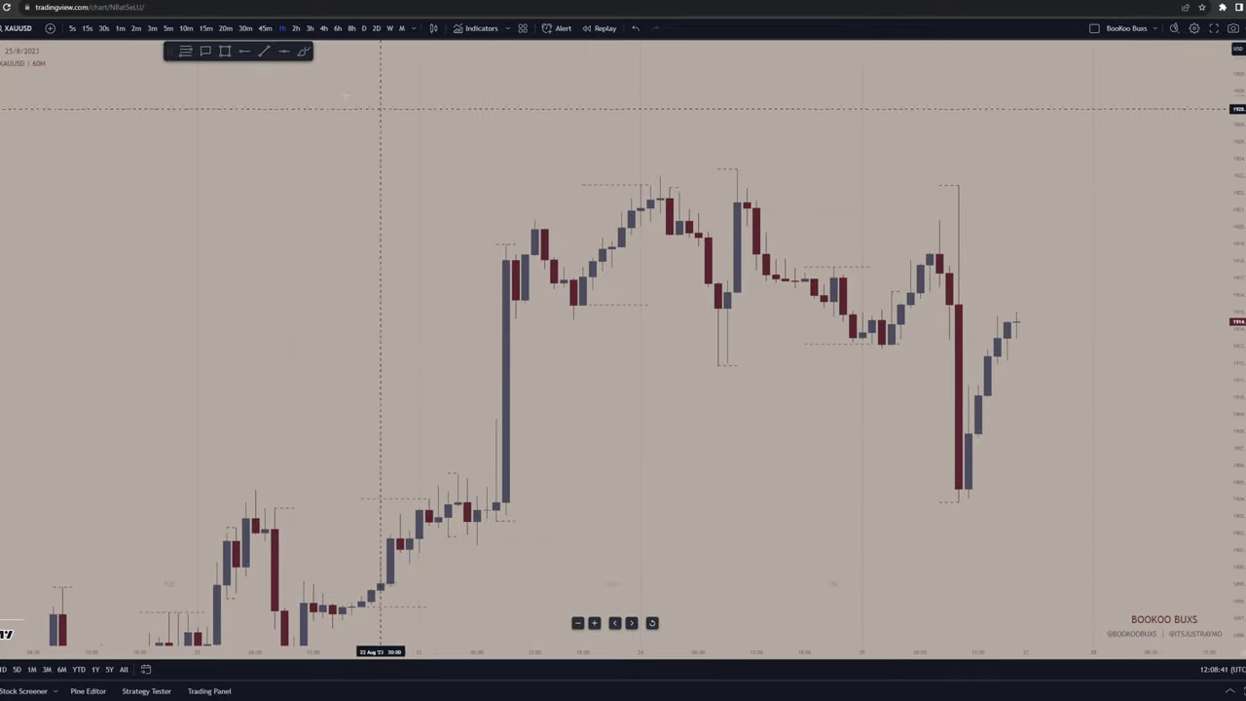
{"action": "left_click", "coordinate": [186, 29]}
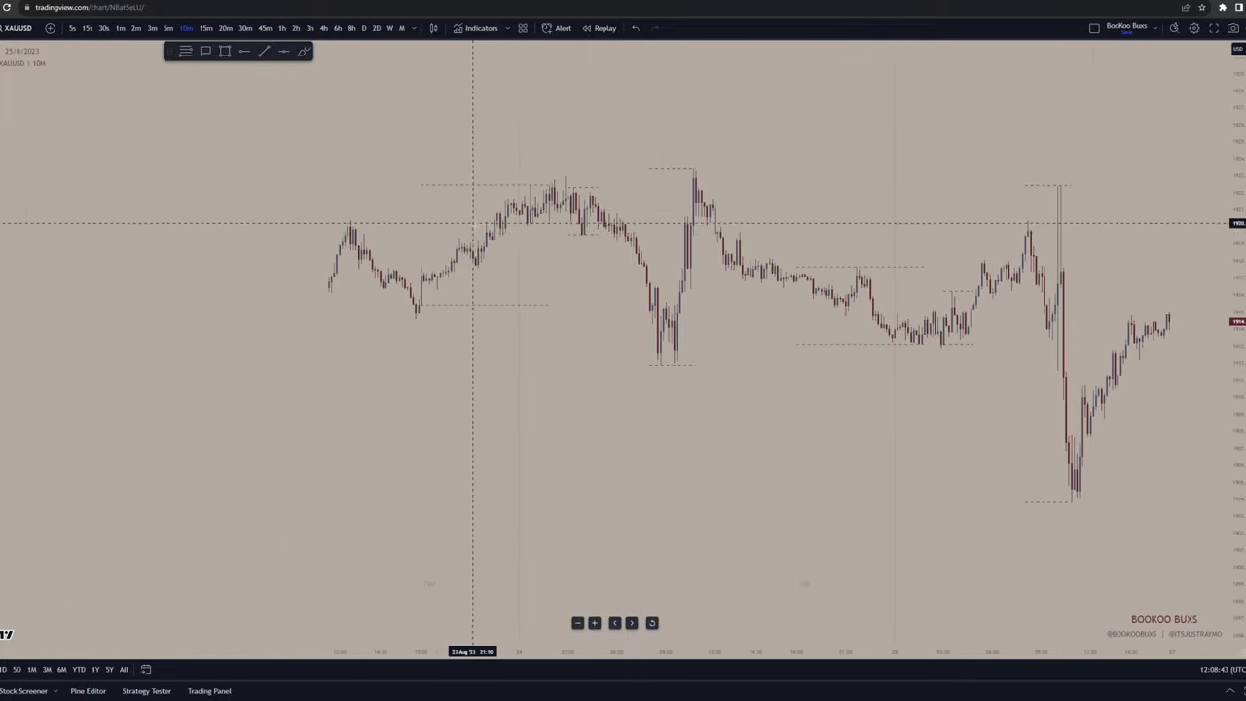
{"action": "scroll", "coordinate": [470, 251], "scroll_direction": "down", "scroll_amount": 1}
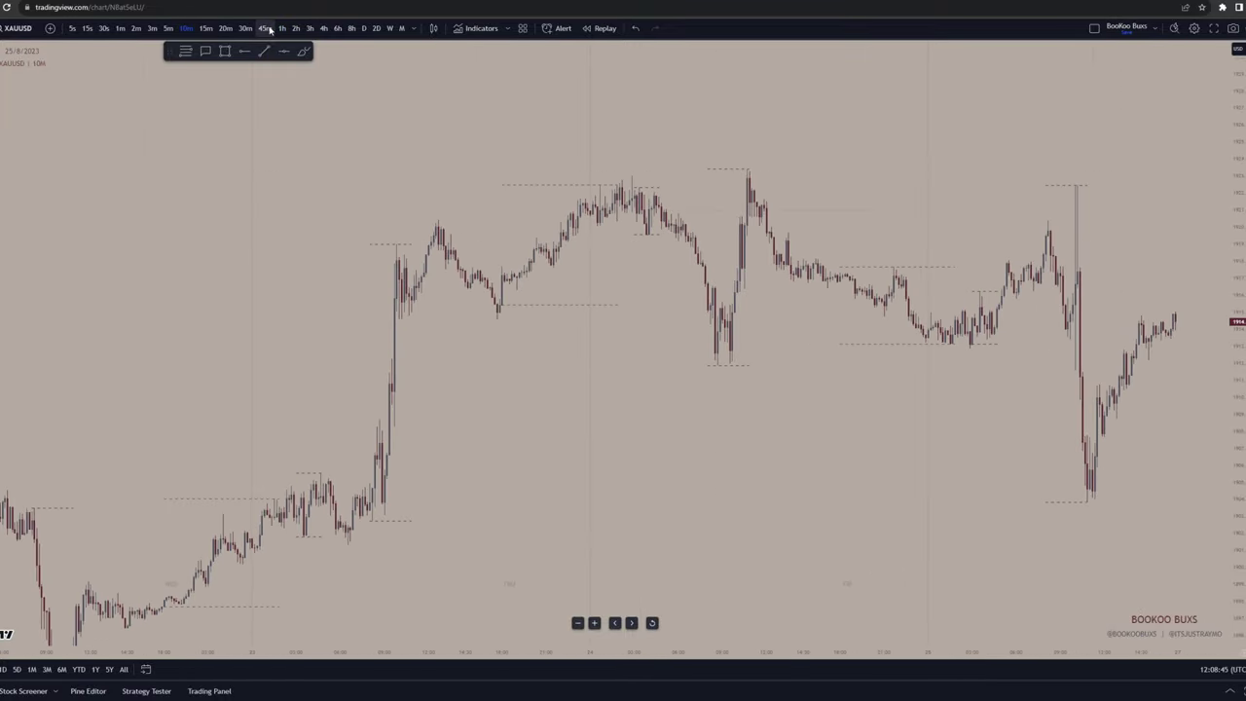
{"action": "scroll", "coordinate": [895, 294], "scroll_direction": "up", "scroll_amount": 5}
{"action": "left_click_drag", "start_coordinate": [1185, 341], "coordinate": [1048, 336]}
{"action": "scroll", "coordinate": [1046, 336], "scroll_direction": "up", "scroll_amount": 3}
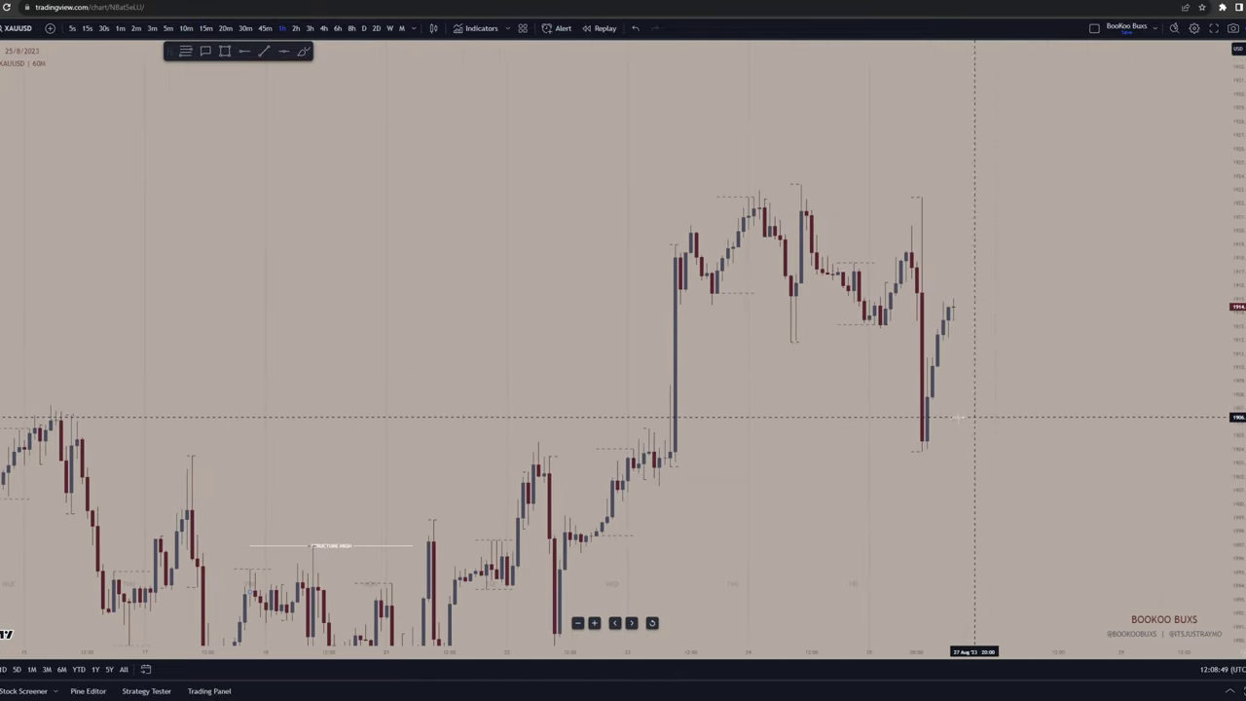
{"action": "scroll", "coordinate": [973, 358], "scroll_direction": "up", "scroll_amount": 1}
{"action": "left_click_drag", "start_coordinate": [736, 348], "coordinate": [718, 387]}
{"action": "left_click_drag", "start_coordinate": [345, 191], "coordinate": [293, 89]}
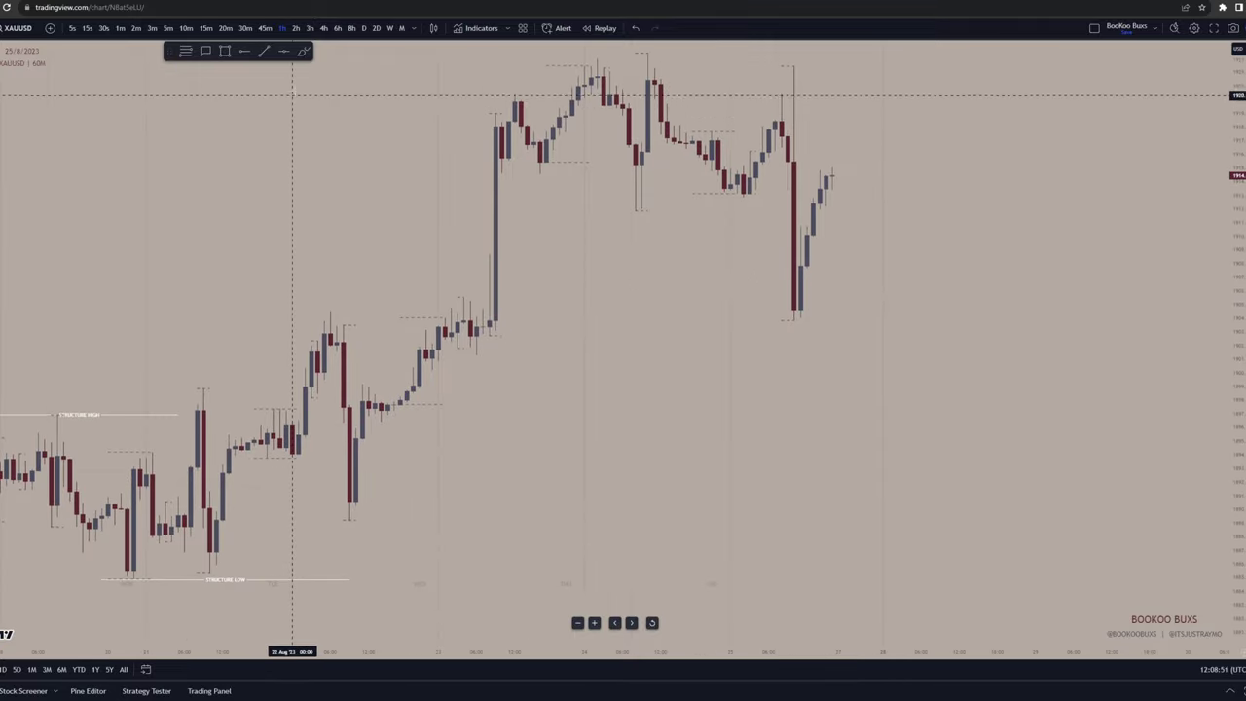
- Trace the rally from the 22 August low with the brush, circling the two swing highs and marking the pullback low with a level line
{"action": "left_click", "coordinate": [302, 54]}
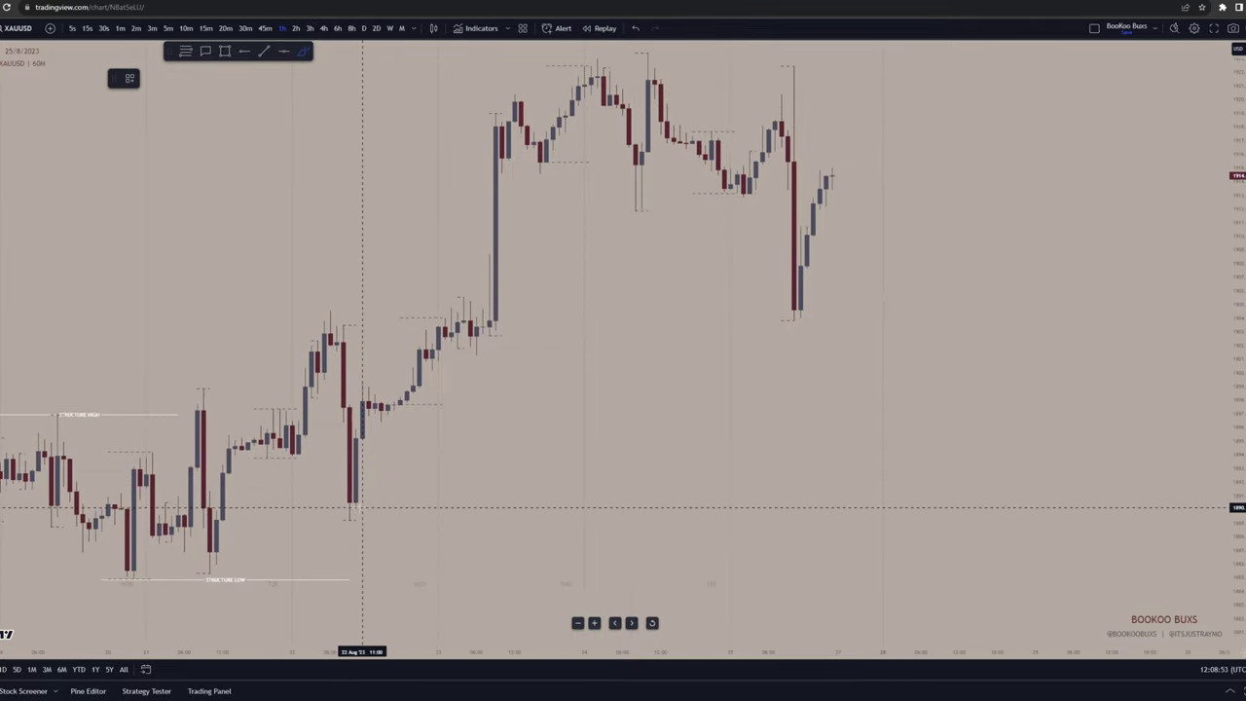
{"action": "mouse_move", "coordinate": [362, 508]}
{"action": "left_mouse_down"}
{"action": "mouse_move", "coordinate": [347, 495]}
{"action": "mouse_move", "coordinate": [371, 397]}
{"action": "mouse_move", "coordinate": [496, 99]}
{"action": "mouse_move", "coordinate": [518, 109]}
{"action": "mouse_move", "coordinate": [540, 171]}
{"action": "mouse_move", "coordinate": [606, 52]}
{"action": "mouse_move", "coordinate": [560, 175]}
{"action": "mouse_move", "coordinate": [642, 176]}
{"action": "left_mouse_up"}
{"action": "left_click", "coordinate": [303, 52]}
{"action": "left_click_drag", "start_coordinate": [235, 174], "coordinate": [423, 347]}
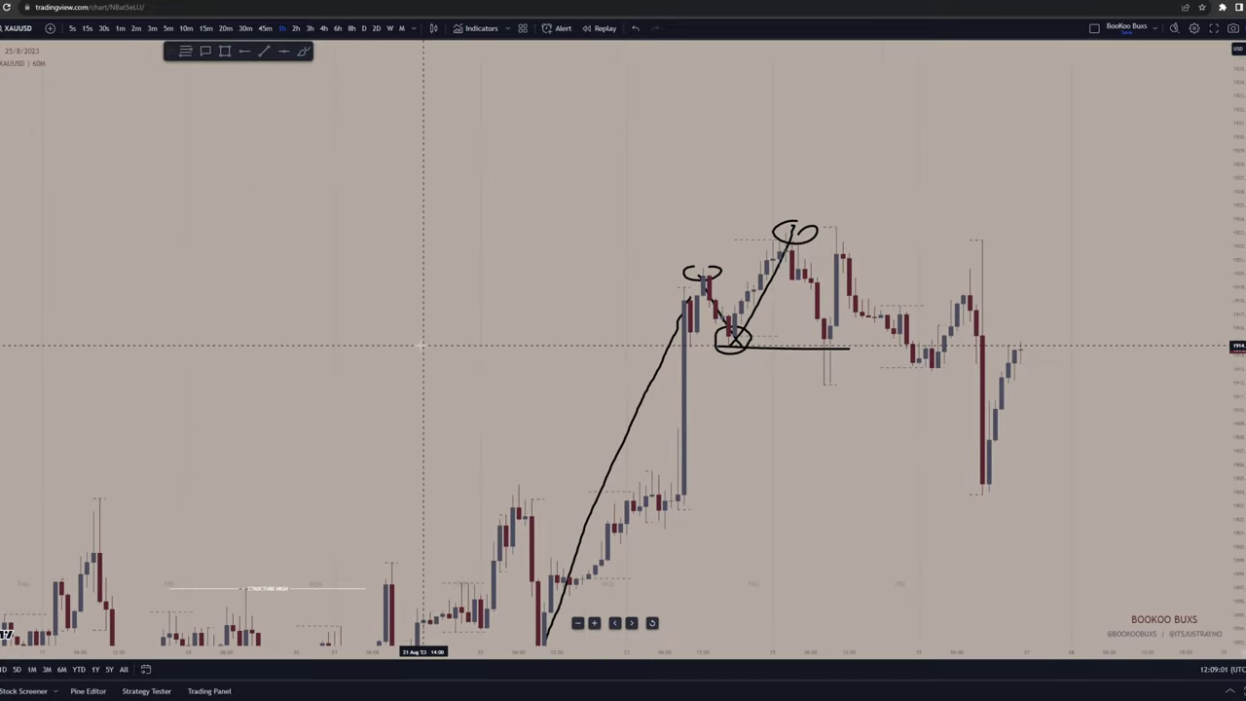
- Trace the drop below the pullback level and the rise to the 24 August high with the brush, circling both extremes
{"action": "left_click_drag", "start_coordinate": [1236, 460], "coordinate": [1236, 314]}
{"action": "scroll", "coordinate": [1199, 312], "scroll_direction": "up", "scroll_amount": 5}
{"action": "left_click", "coordinate": [303, 50]}
{"action": "mouse_move", "coordinate": [524, 175]}
{"action": "left_mouse_down"}
{"action": "mouse_move", "coordinate": [566, 409]}
{"action": "mouse_move", "coordinate": [594, 155]}
{"action": "mouse_move", "coordinate": [565, 165]}
{"action": "left_mouse_up"}
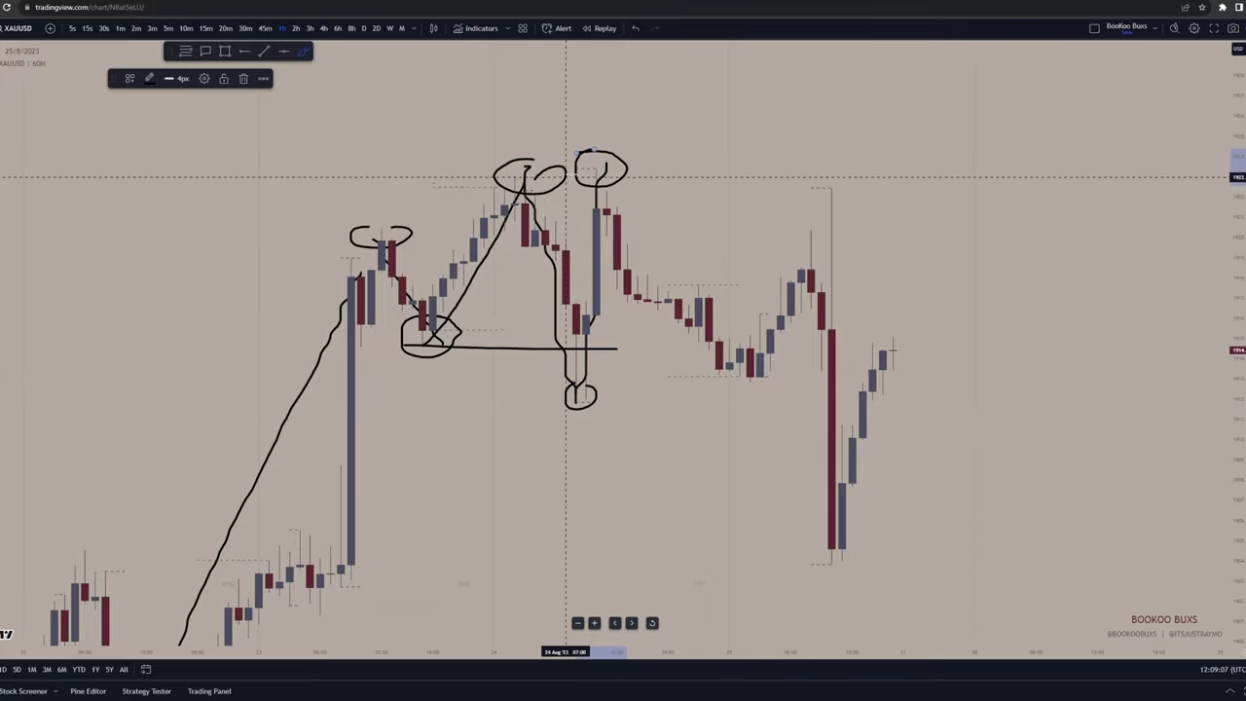
- Undo the black brush strokes on the August swings
{"action": "left_click", "coordinate": [636, 28]}
{"action": "left_click", "coordinate": [636, 28]}
{"action": "left_click", "coordinate": [636, 28]}
{"action": "left_click", "coordinate": [636, 28]}
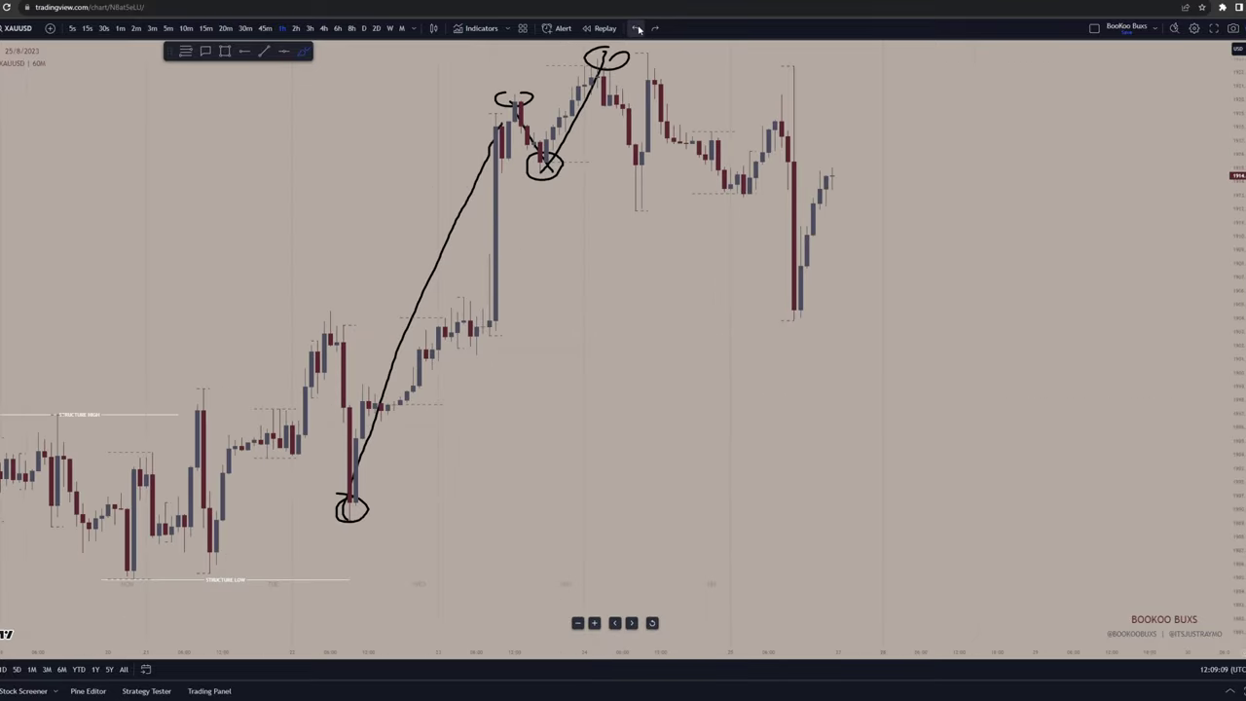
{"action": "left_click", "coordinate": [638, 29]}
{"action": "left_click", "coordinate": [637, 28]}
- Draw a horizontal trend line at the first 24 August high, running from 00:00 across to the later high's candles
{"action": "left_click", "coordinate": [303, 52]}
{"action": "left_click_drag", "start_coordinate": [192, 155], "coordinate": [386, 345]}
{"action": "scroll", "coordinate": [389, 347], "scroll_direction": "up", "scroll_amount": 5}
{"action": "left_click_drag", "start_coordinate": [1237, 543], "coordinate": [1237, 210]}
{"action": "scroll", "coordinate": [934, 361], "scroll_direction": "up", "scroll_amount": 4}
{"action": "left_click_drag", "start_coordinate": [876, 385], "coordinate": [776, 403]}
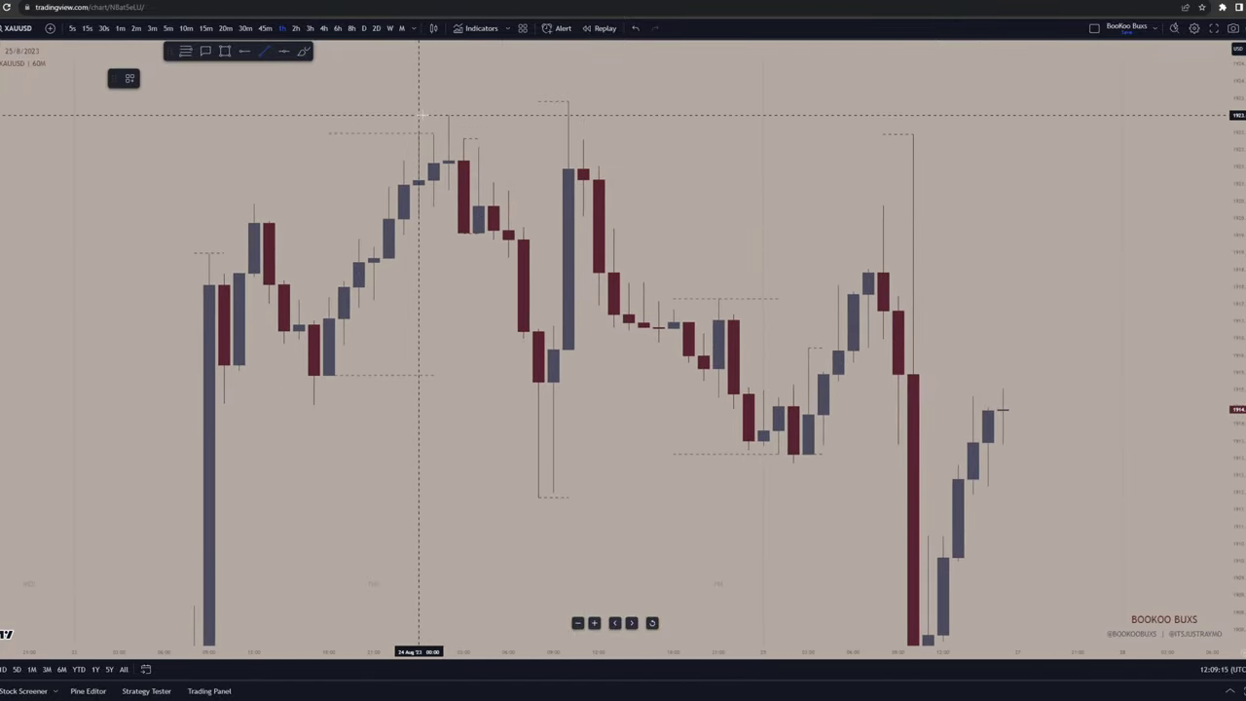
{"action": "left_click", "coordinate": [419, 115]}
{"action": "left_click", "coordinate": [598, 115]}
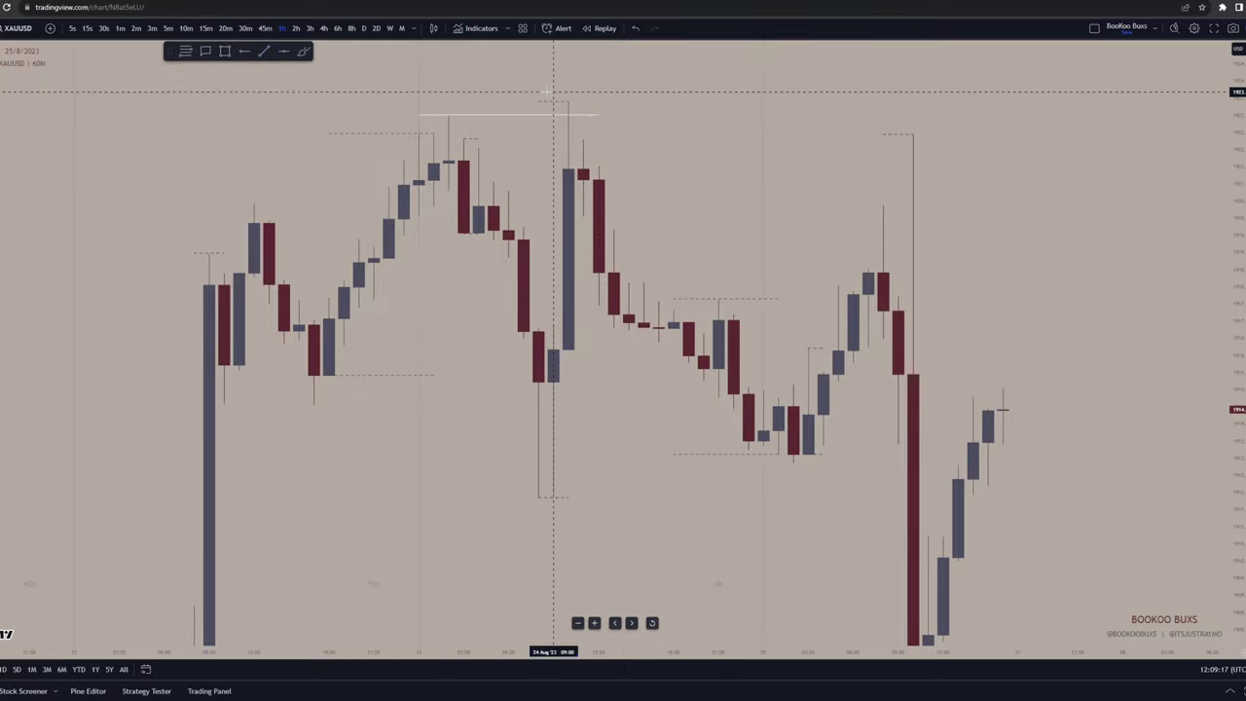
- Brush a level under the 23 August pullback low and trace the 24 August swing, circling its low and high
{"action": "left_click_drag", "start_coordinate": [300, 404], "coordinate": [584, 415]}
{"action": "mouse_move", "coordinate": [525, 485]}
{"action": "left_mouse_down"}
{"action": "mouse_move", "coordinate": [539, 488]}
{"action": "mouse_move", "coordinate": [554, 151]}
{"action": "left_mouse_up"}
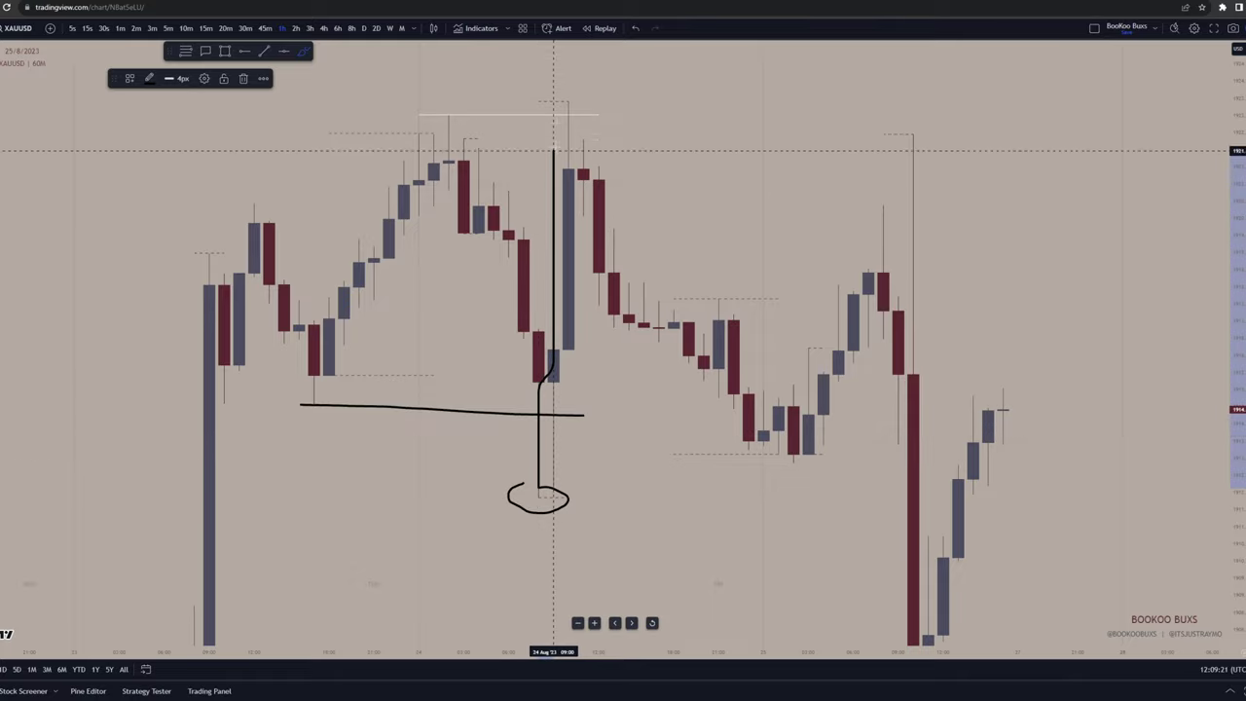
{"action": "left_click_drag", "start_coordinate": [569, 87], "coordinate": [554, 125]}
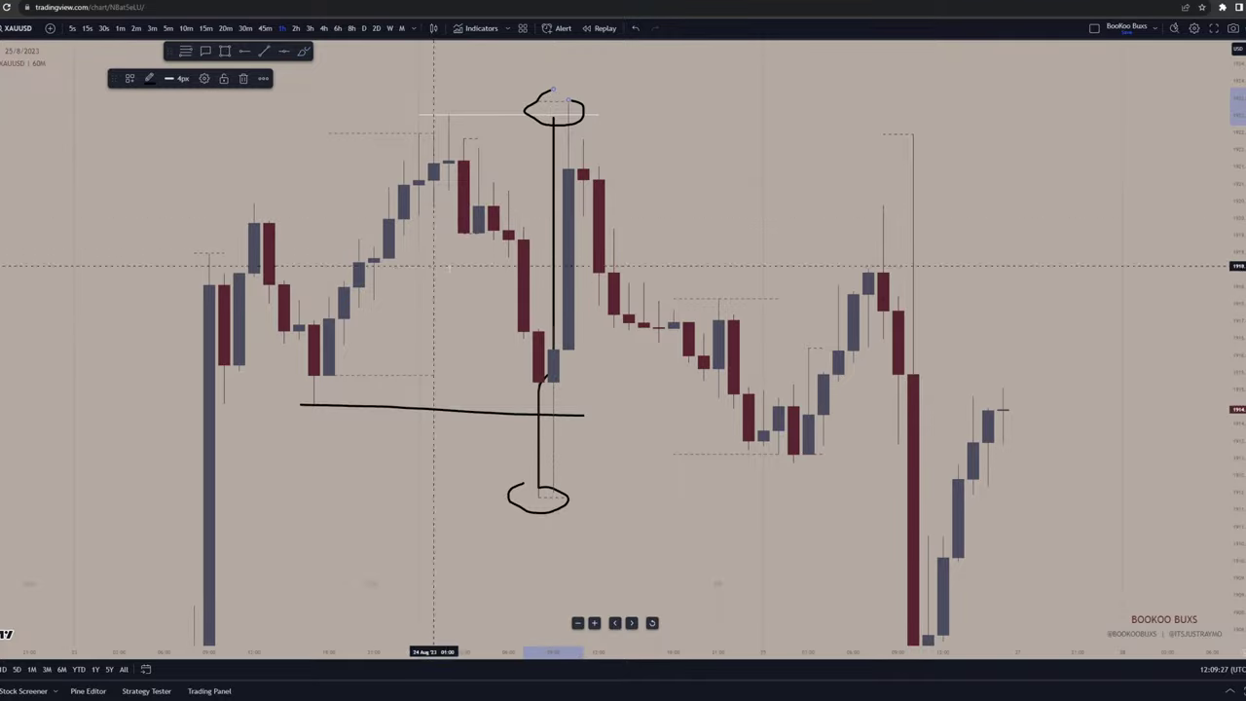
- Sketch an example uptrend with a pullback level in the blank area above the candles, and try out a drop below that level
{"action": "left_click_drag", "start_coordinate": [468, 265], "coordinate": [375, 518]}
{"action": "left_click_drag", "start_coordinate": [640, 250], "coordinate": [277, 458]}
{"action": "left_click", "coordinate": [303, 52]}
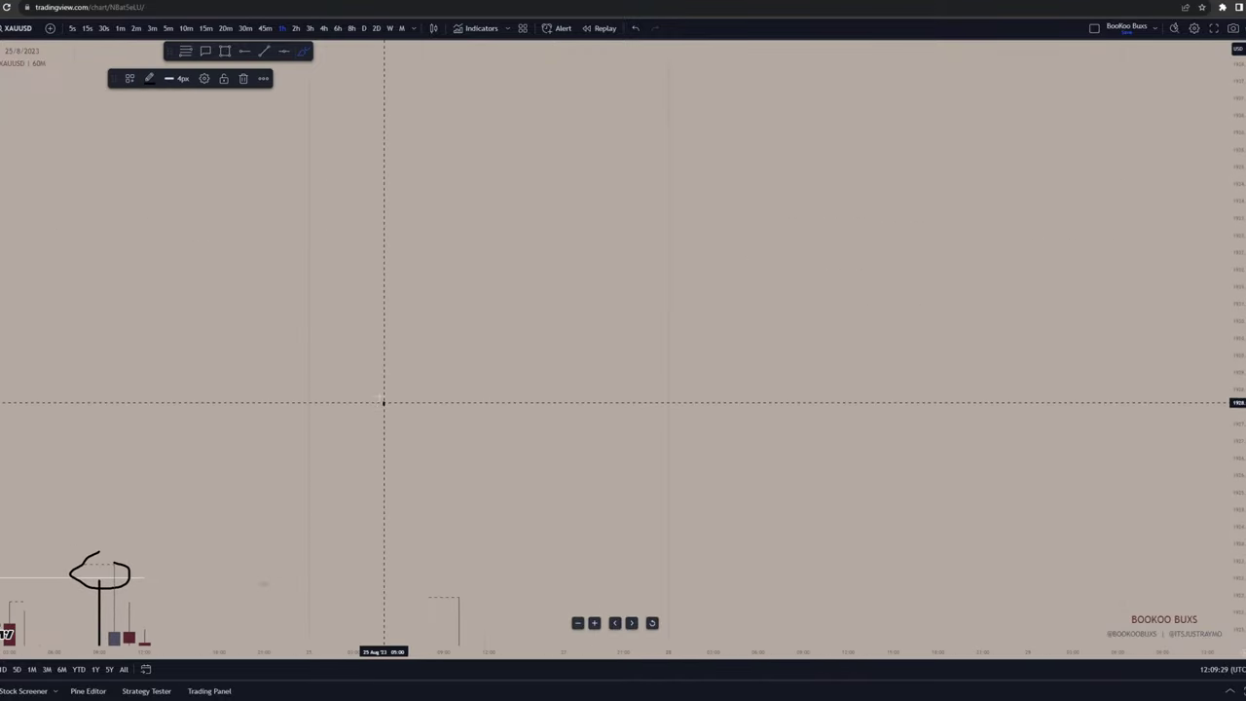
{"action": "mouse_move", "coordinate": [384, 403]}
{"action": "left_mouse_down"}
{"action": "mouse_move", "coordinate": [516, 311]}
{"action": "mouse_move", "coordinate": [592, 159]}
{"action": "left_mouse_up"}
{"action": "left_click_drag", "start_coordinate": [476, 331], "coordinate": [758, 304]}
{"action": "left_click_drag", "start_coordinate": [594, 160], "coordinate": [650, 365]}
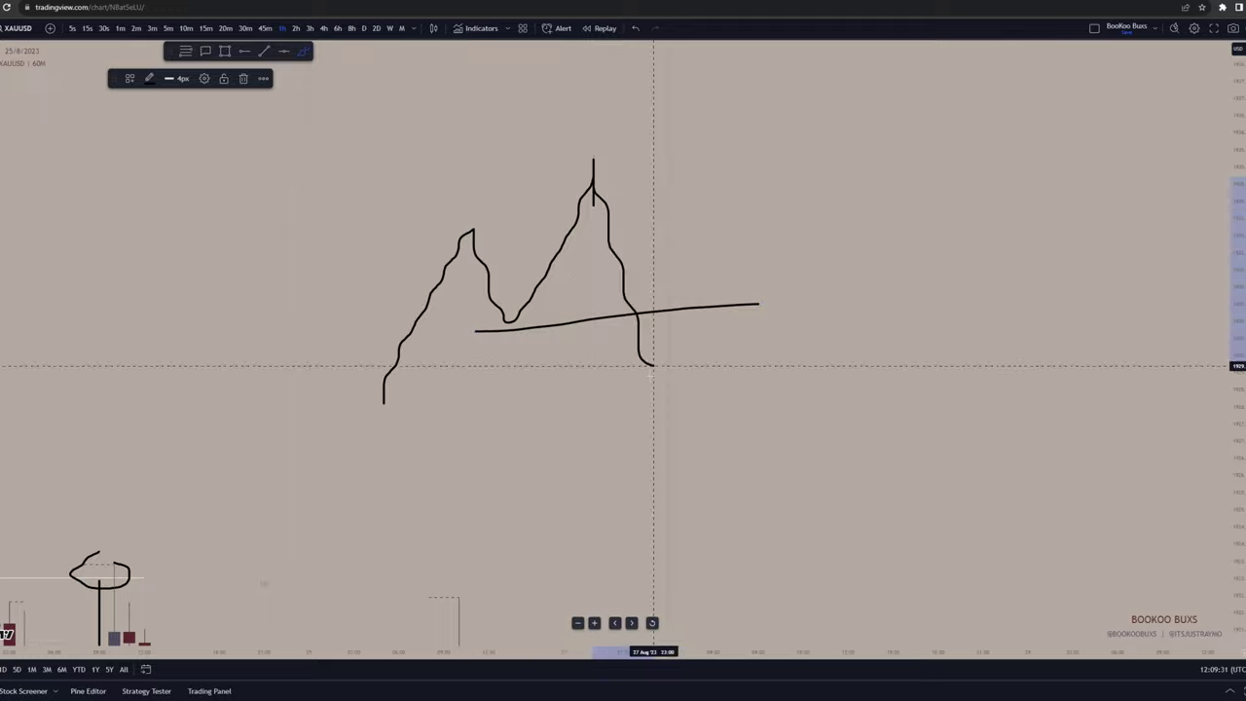
{"action": "mouse_move", "coordinate": [653, 413]}
{"action": "left_mouse_down"}
{"action": "mouse_move", "coordinate": [758, 247]}
{"action": "mouse_move", "coordinate": [828, 501]}
{"action": "left_mouse_up"}
{"action": "left_click", "coordinate": [635, 28]}
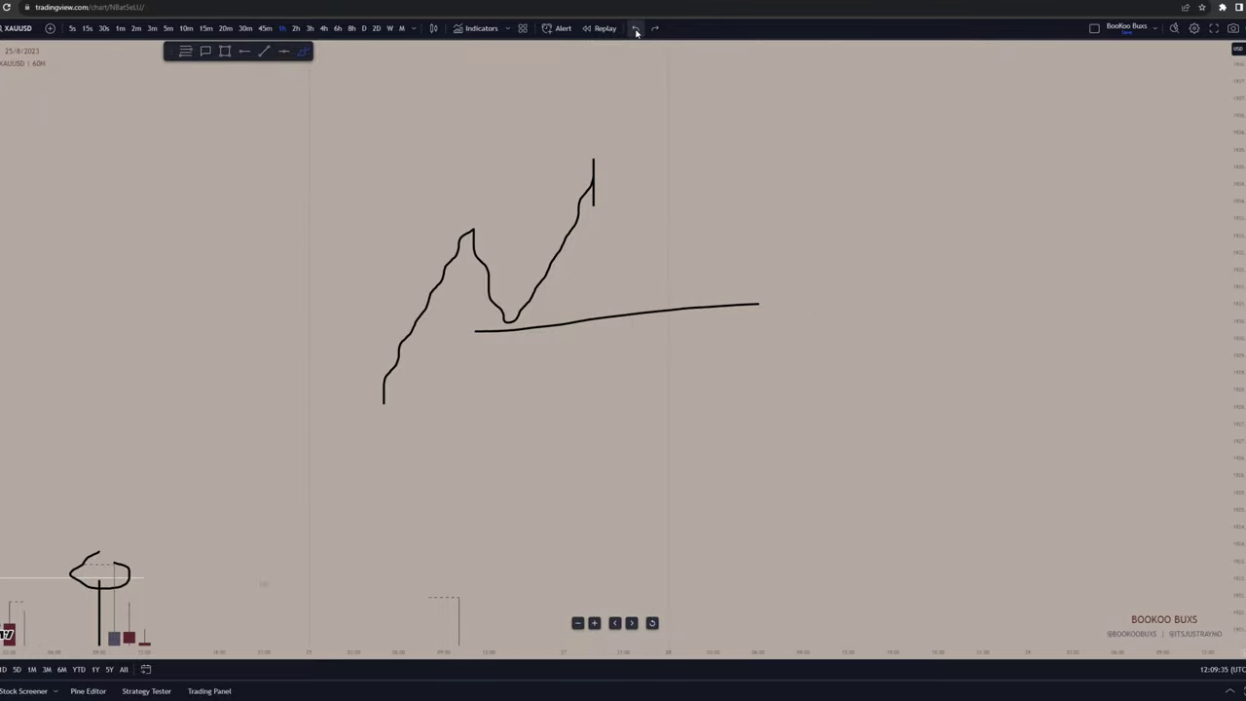
- Sketch a sweep below the example pullback level and a rally through the marked high, adding a dollar sign under the level
{"action": "mouse_move", "coordinate": [594, 199]}
{"action": "left_mouse_down"}
{"action": "mouse_move", "coordinate": [646, 429]}
{"action": "mouse_move", "coordinate": [728, 105]}
{"action": "left_mouse_up"}
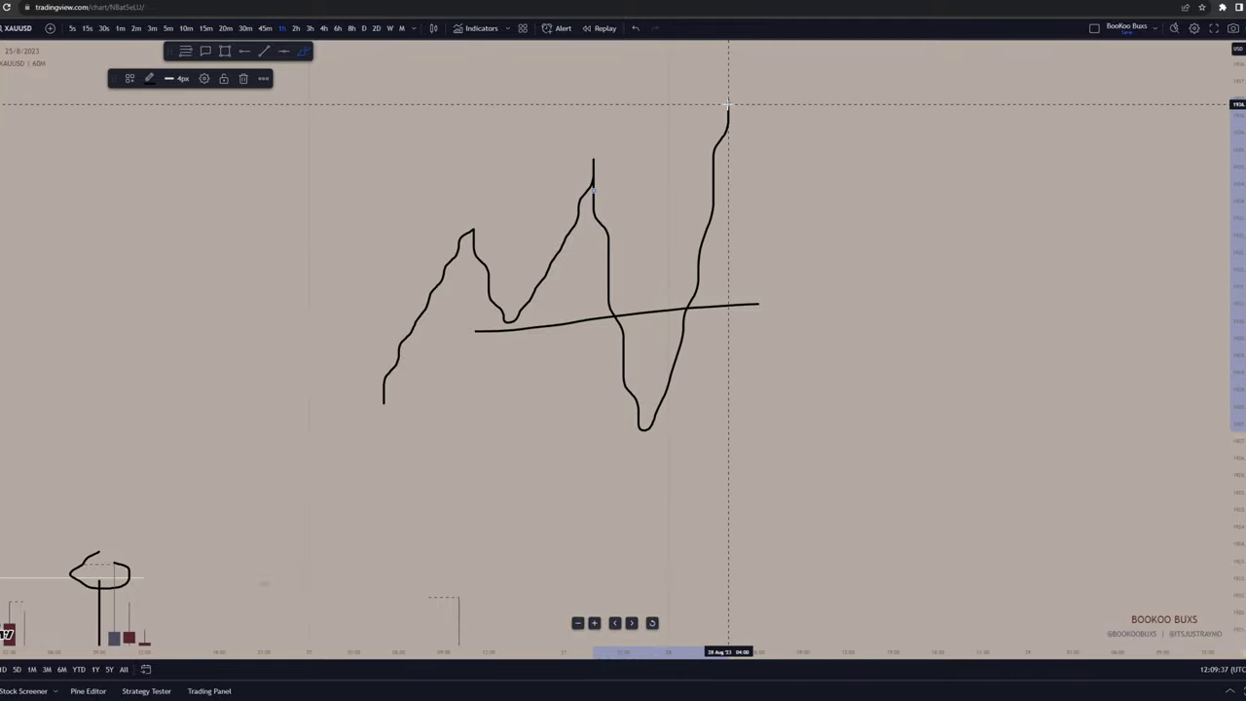
{"action": "left_click_drag", "start_coordinate": [551, 156], "coordinate": [816, 153]}
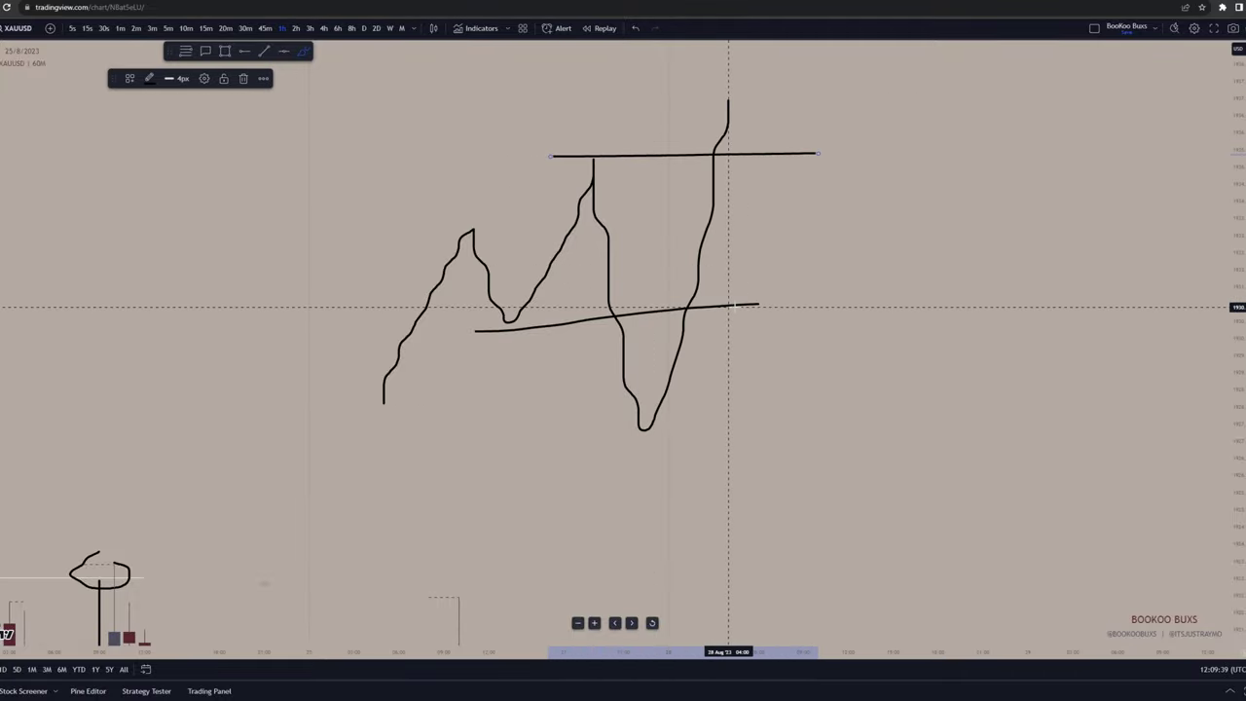
{"action": "mouse_move", "coordinate": [536, 366]}
{"action": "left_mouse_down"}
{"action": "mouse_move", "coordinate": [534, 336]}
{"action": "mouse_move", "coordinate": [537, 374]}
{"action": "left_mouse_up"}
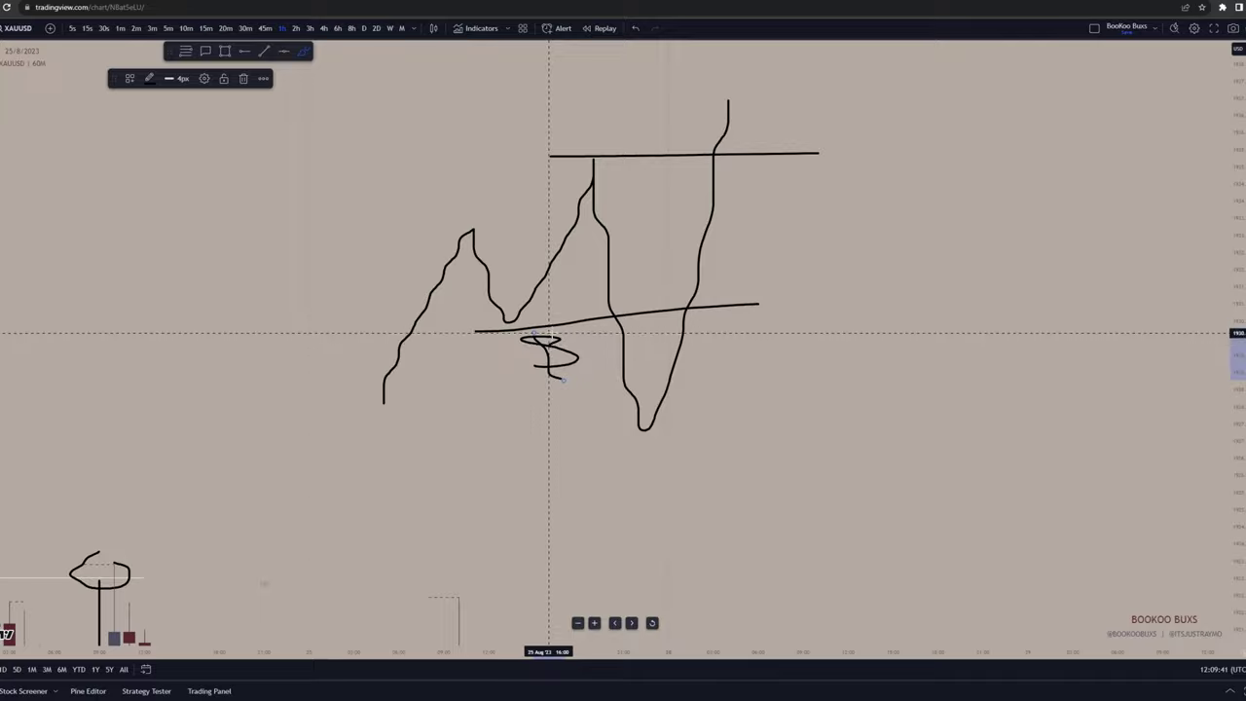
{"action": "left_click_drag", "start_coordinate": [557, 333], "coordinate": [563, 388]}
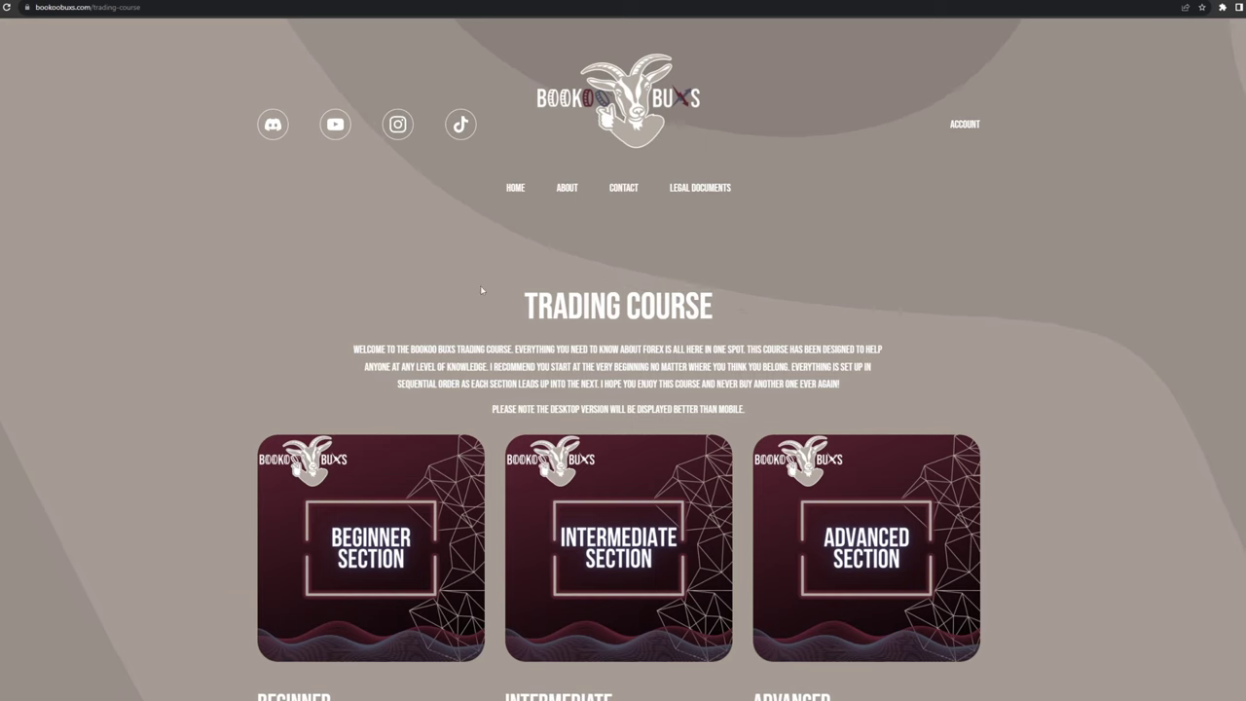
- Switch to the Bookoo Buxs trading course page and open the Structural Inducement lesson in the Intermediate section
{"action": "scroll", "coordinate": [561, 598], "scroll_direction": "down", "scroll_amount": 10}
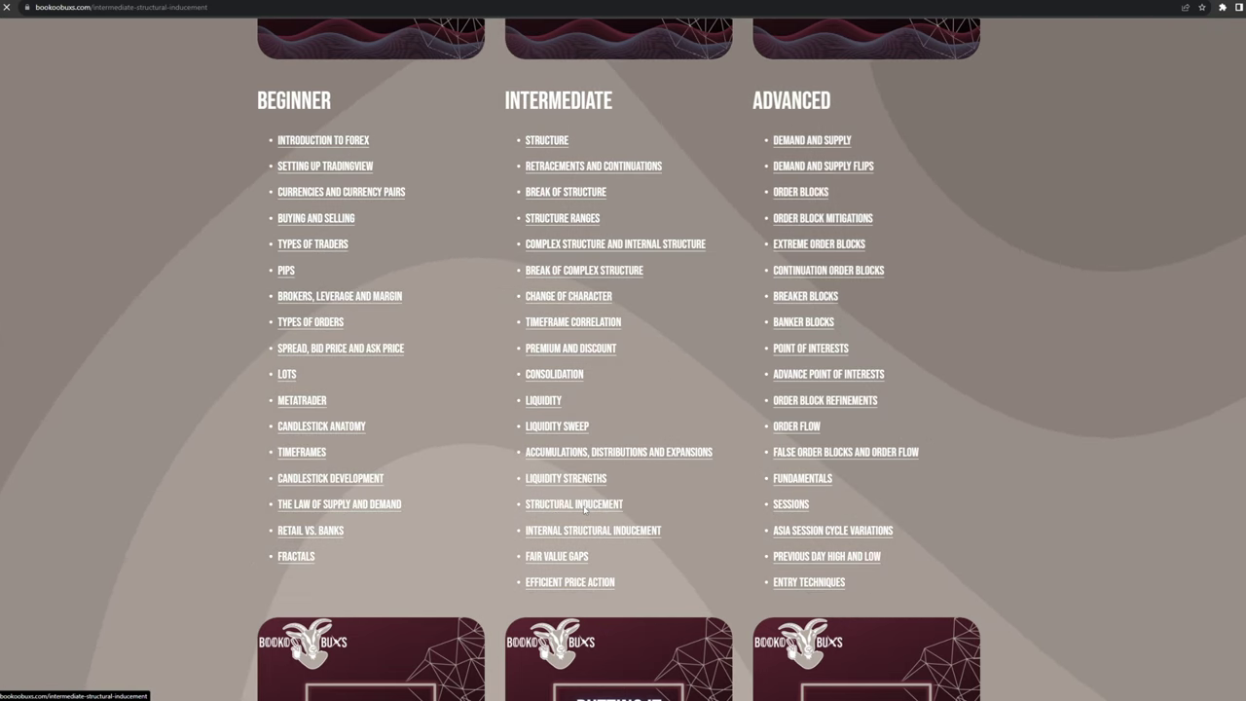
{"action": "left_click", "coordinate": [574, 504]}
{"action": "scroll", "coordinate": [681, 500], "scroll_direction": "down", "scroll_amount": 4}
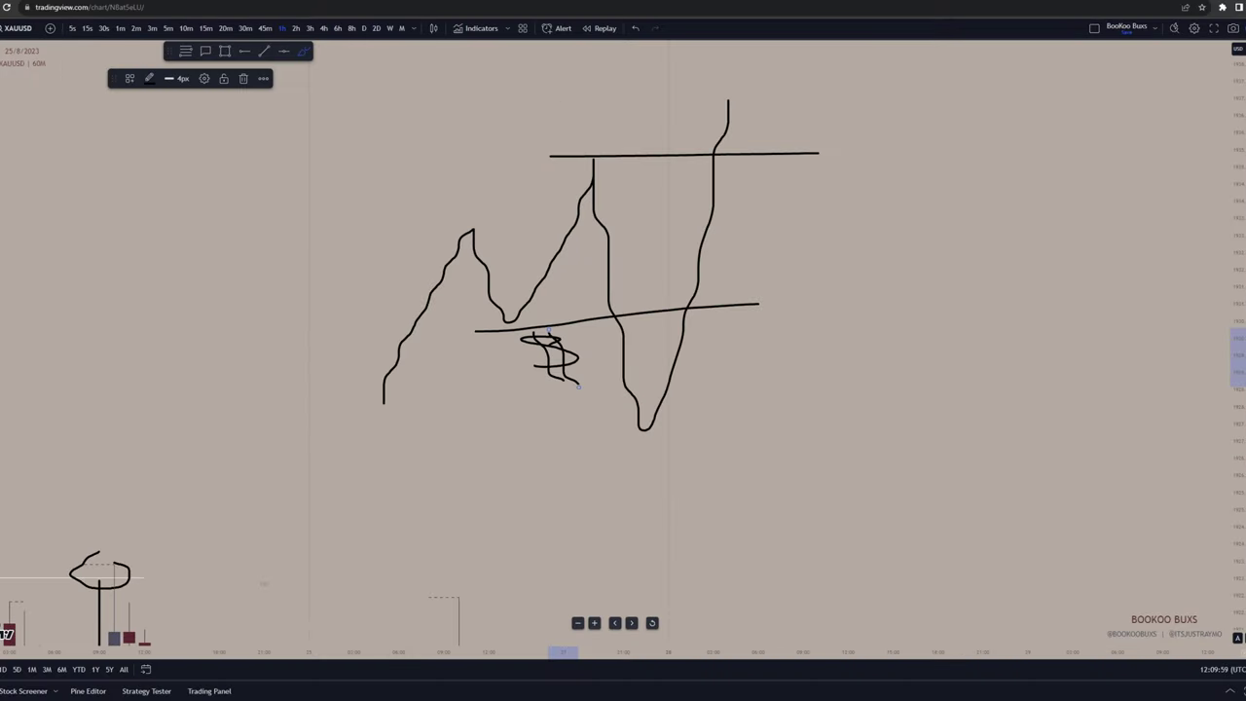
{"action": "left_click_drag", "start_coordinate": [1237, 434], "coordinate": [1236, 510]}
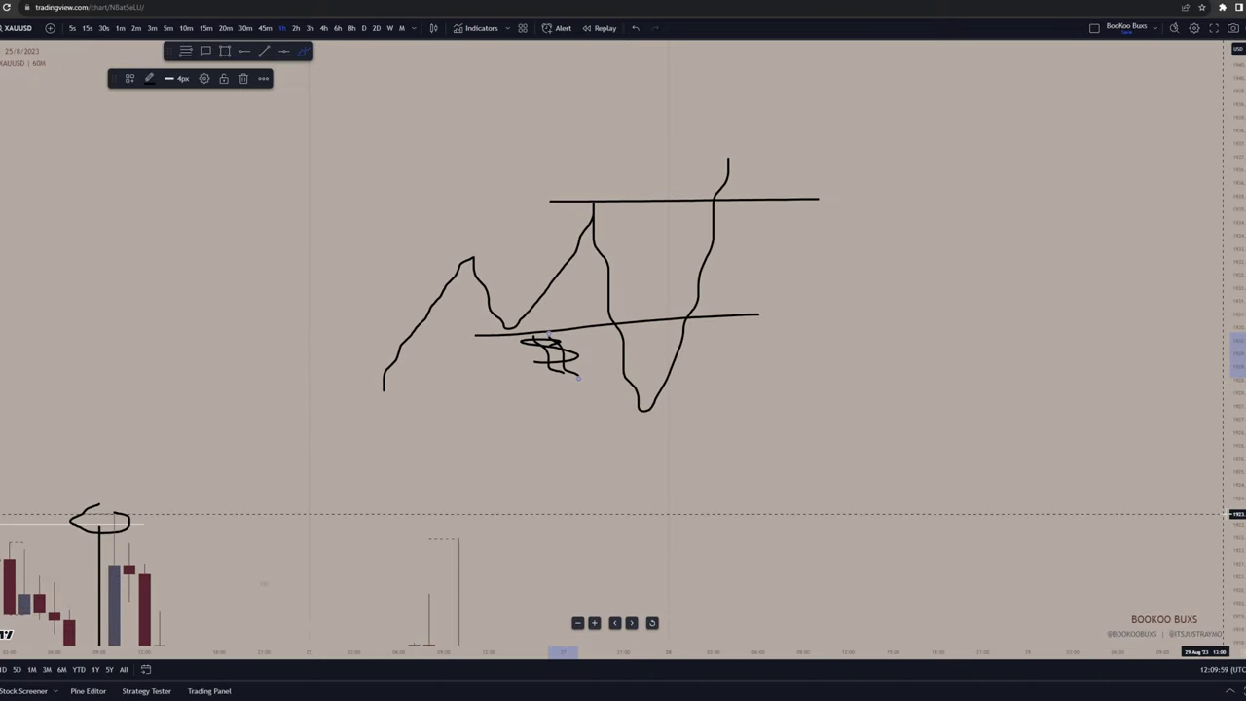
{"action": "left_click_drag", "start_coordinate": [98, 309], "coordinate": [189, 250]}
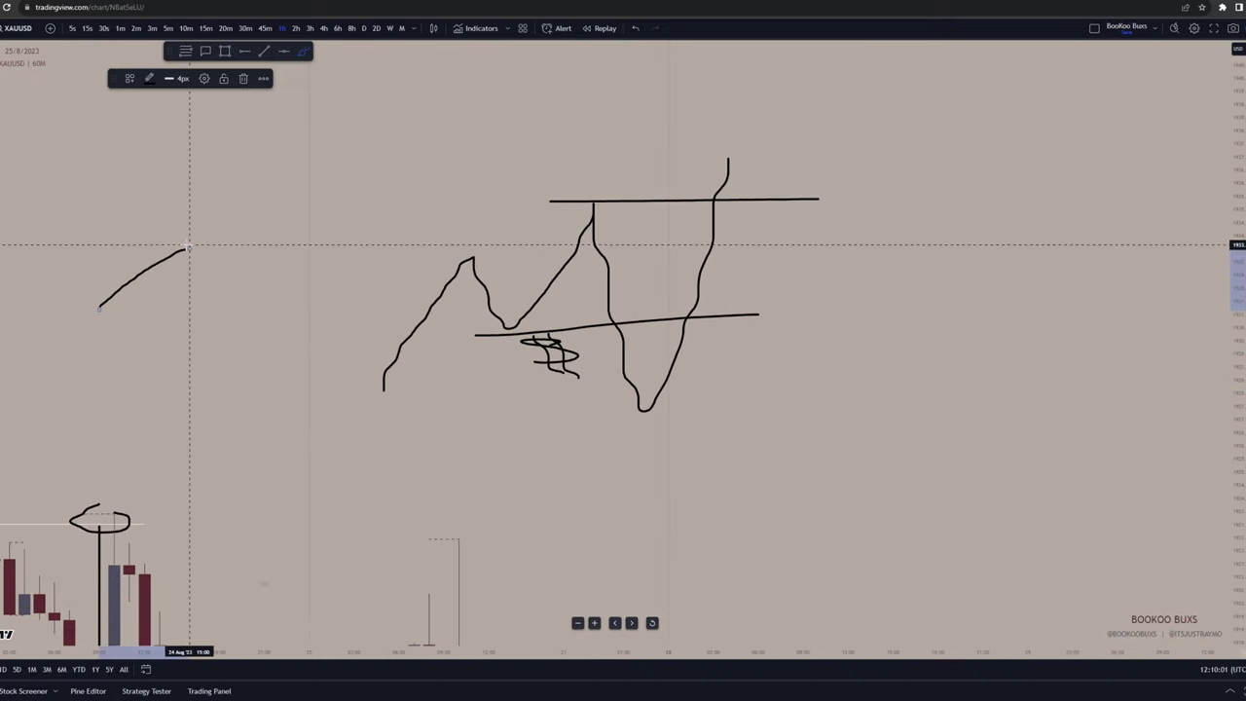
{"action": "left_click", "coordinate": [243, 78]}
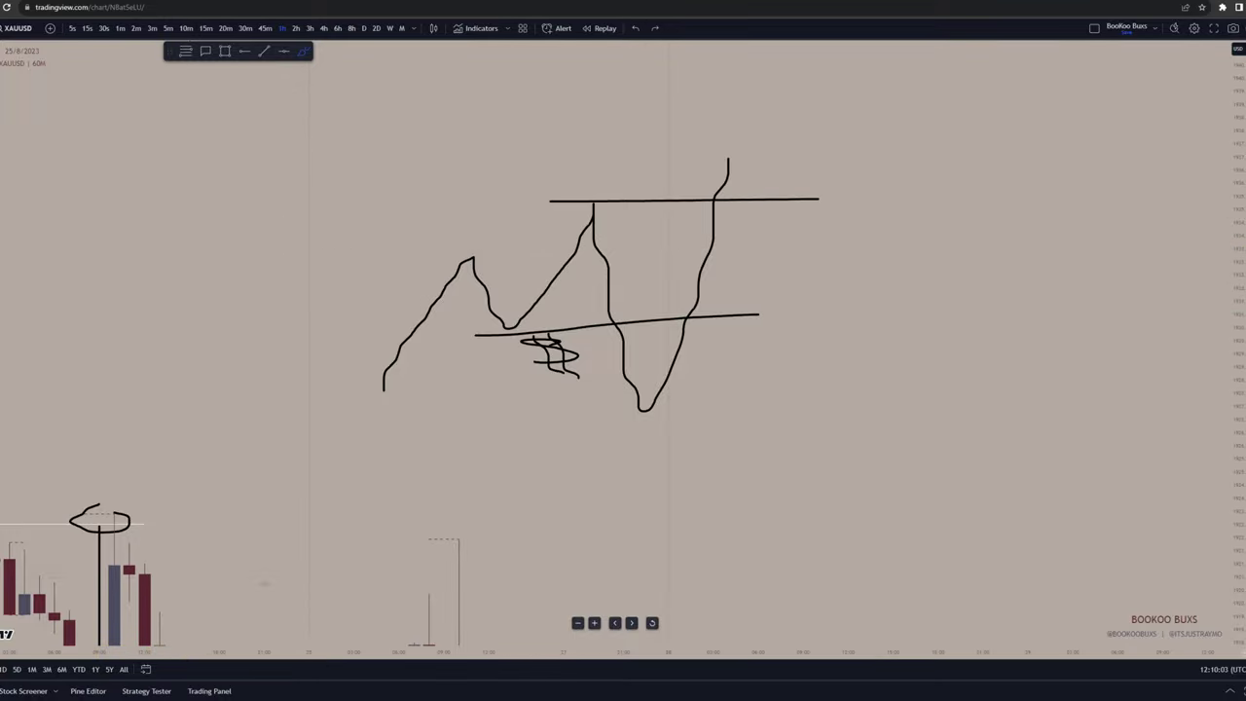
- Clear the brush strokes and the white line at the first 24 August high from the chart
{"action": "left_click_drag", "start_coordinate": [126, 301], "coordinate": [450, 219]}
{"action": "left_click_drag", "start_coordinate": [452, 370], "coordinate": [523, 341]}
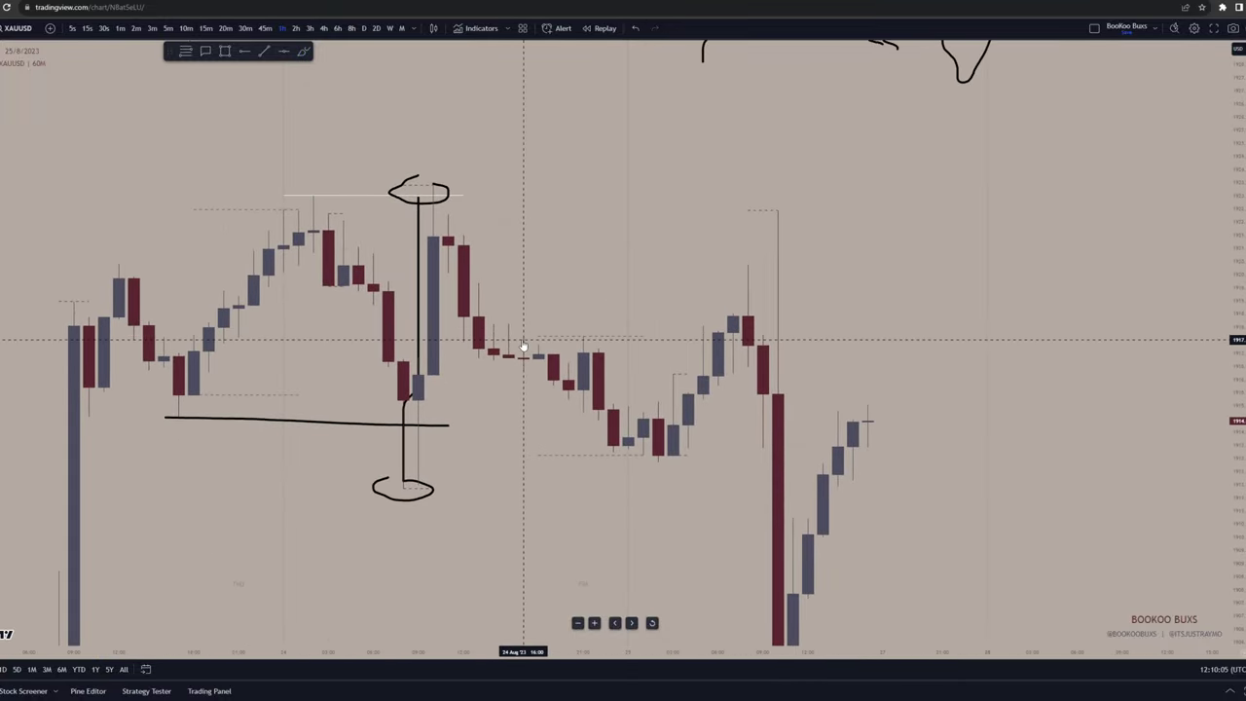
{"action": "left_click", "coordinate": [1, 363]}
{"action": "left_click", "coordinate": [10, 351]}
- Draw a horizontal trend line from the 24 August low to 25 August 09:00 and apply the STRUCTURE LOW template
{"action": "left_click_drag", "start_coordinate": [178, 264], "coordinate": [269, 264]}
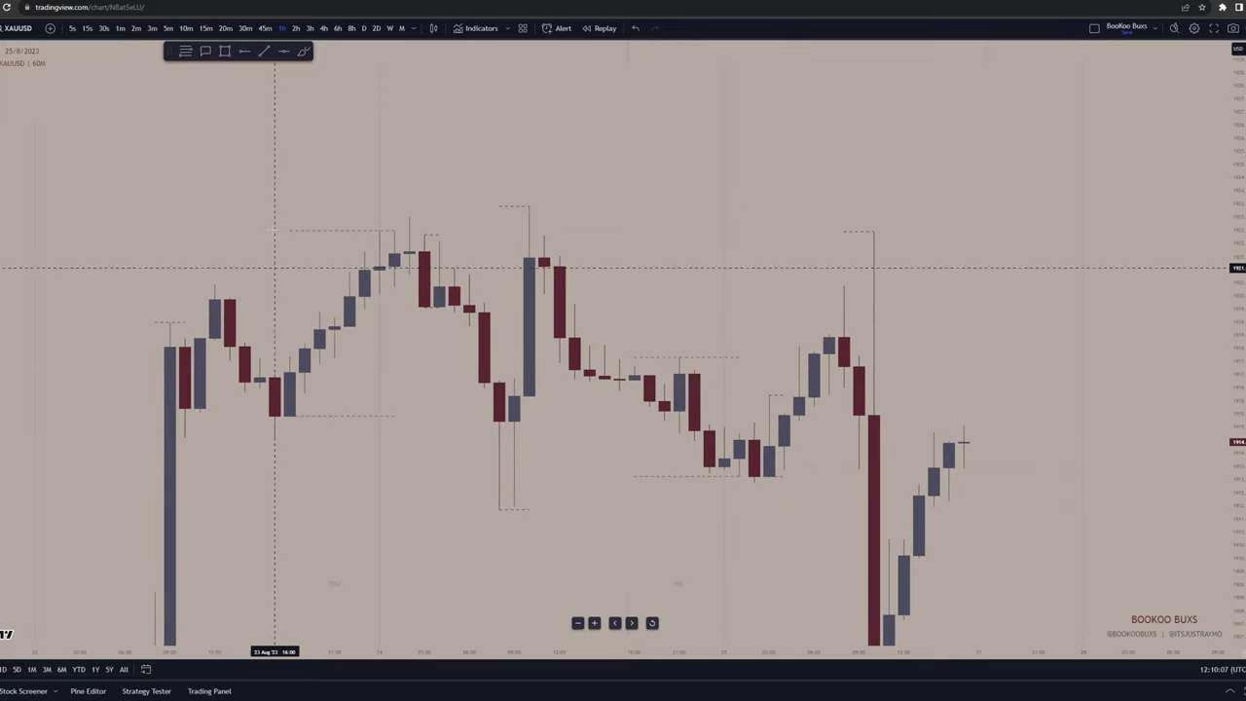
{"action": "left_click", "coordinate": [484, 509]}
{"action": "left_click", "coordinate": [859, 509]}
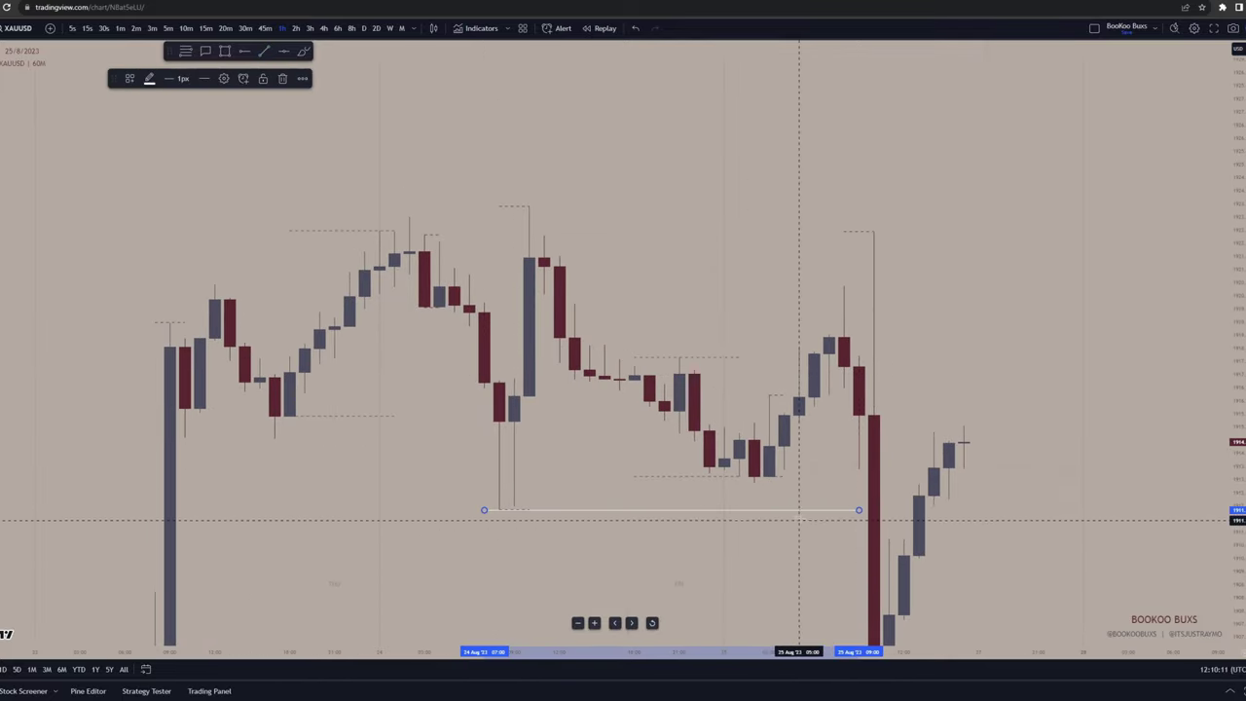
{"action": "double_click", "coordinate": [799, 514]}
{"action": "left_click", "coordinate": [556, 585]}
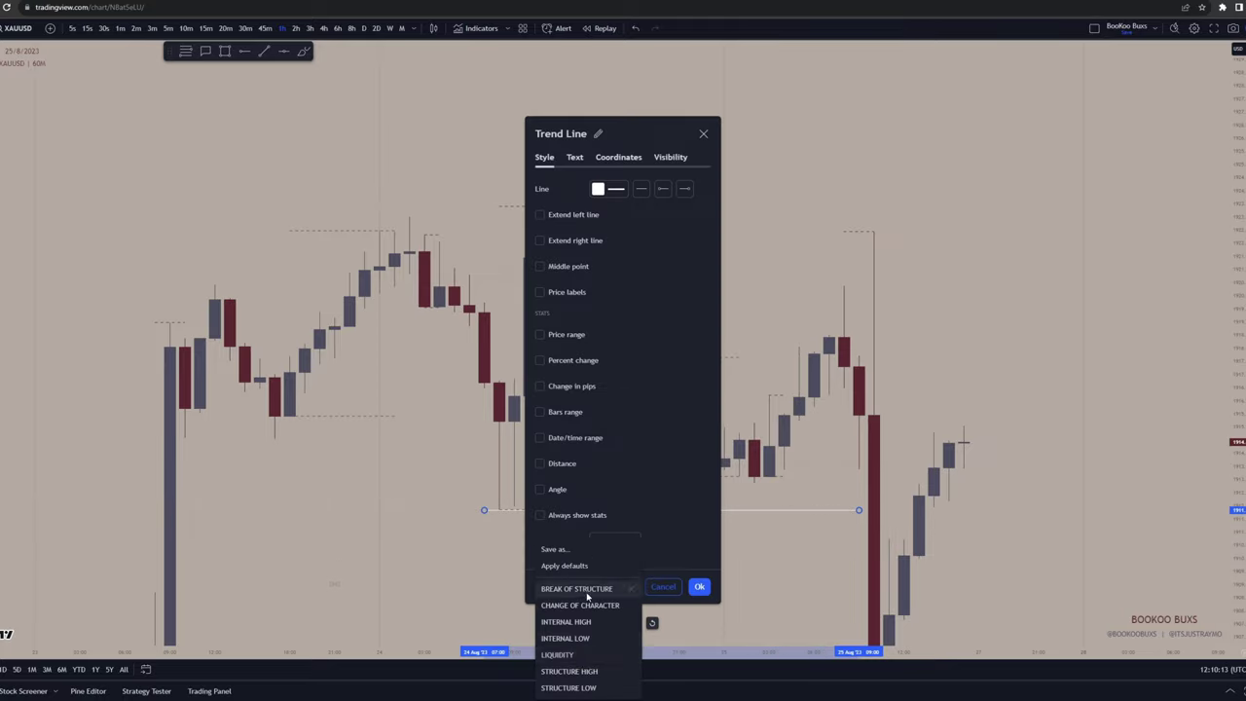
{"action": "left_click", "coordinate": [568, 687]}
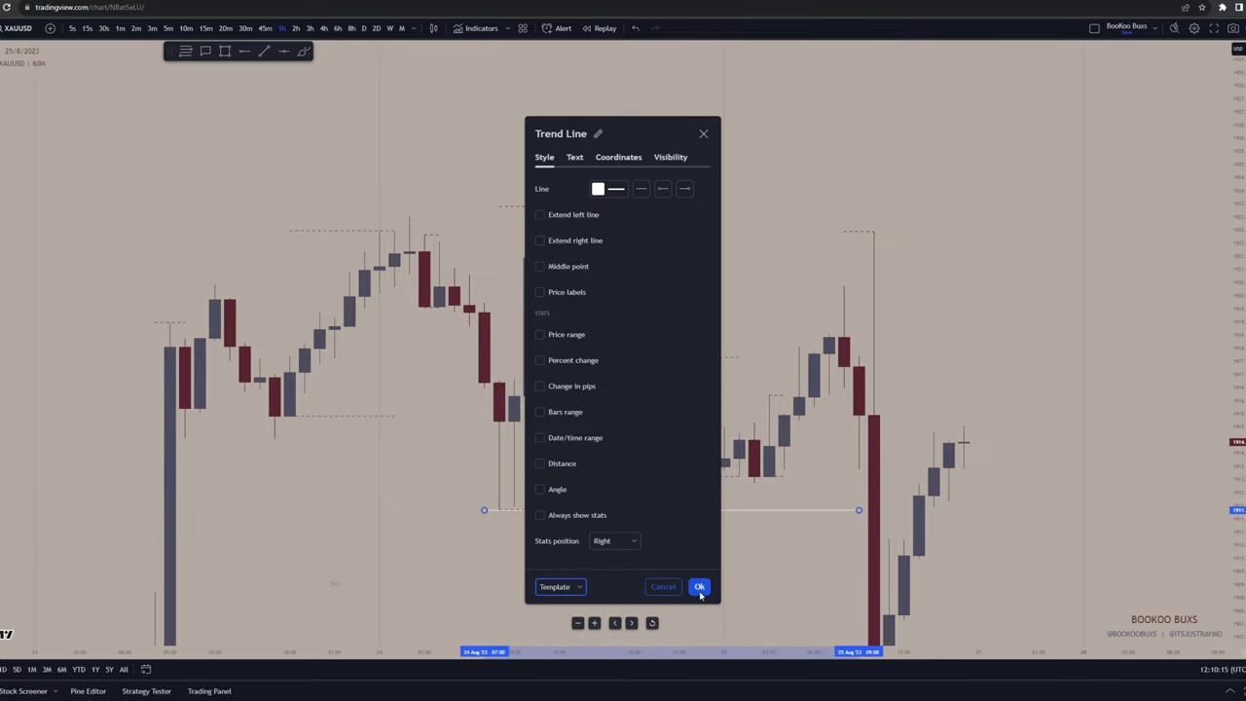
{"action": "left_click", "coordinate": [699, 586]}
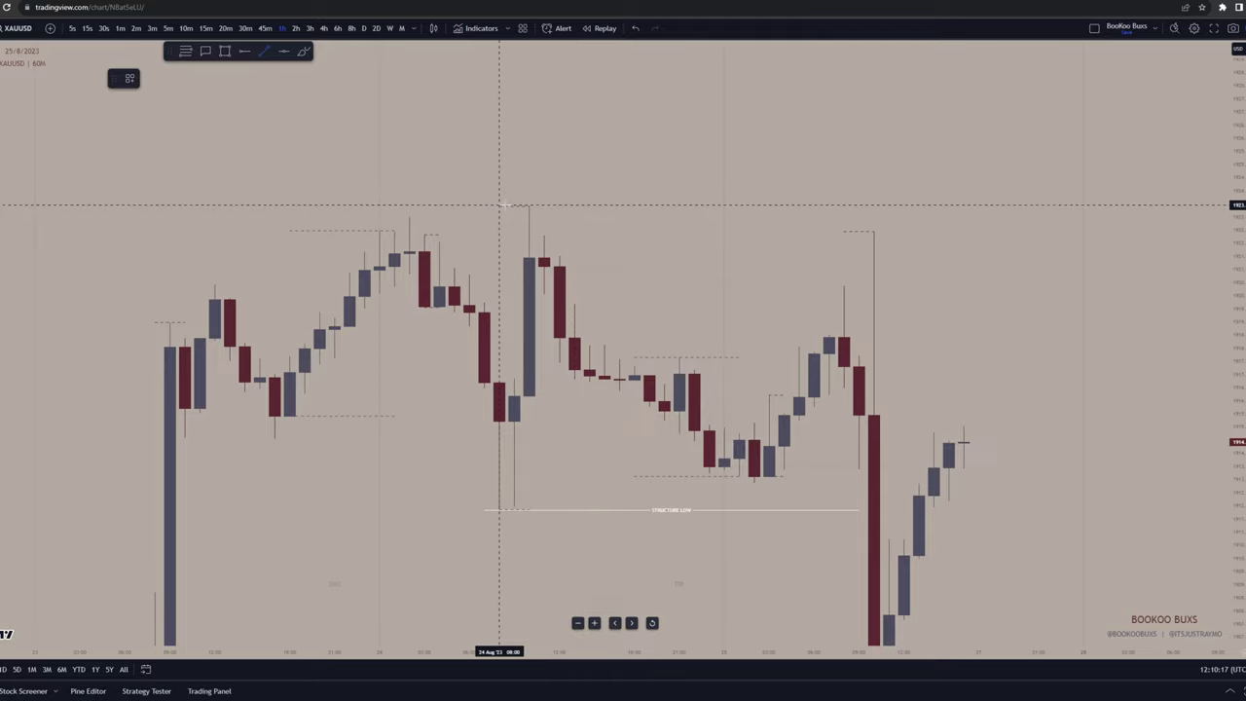
- Draw a horizontal trend line from the 24 August high to 25 August 10:00 and apply the STRUCTURE HIGH template
{"action": "left_click_drag", "start_coordinate": [499, 206], "coordinate": [874, 207]}
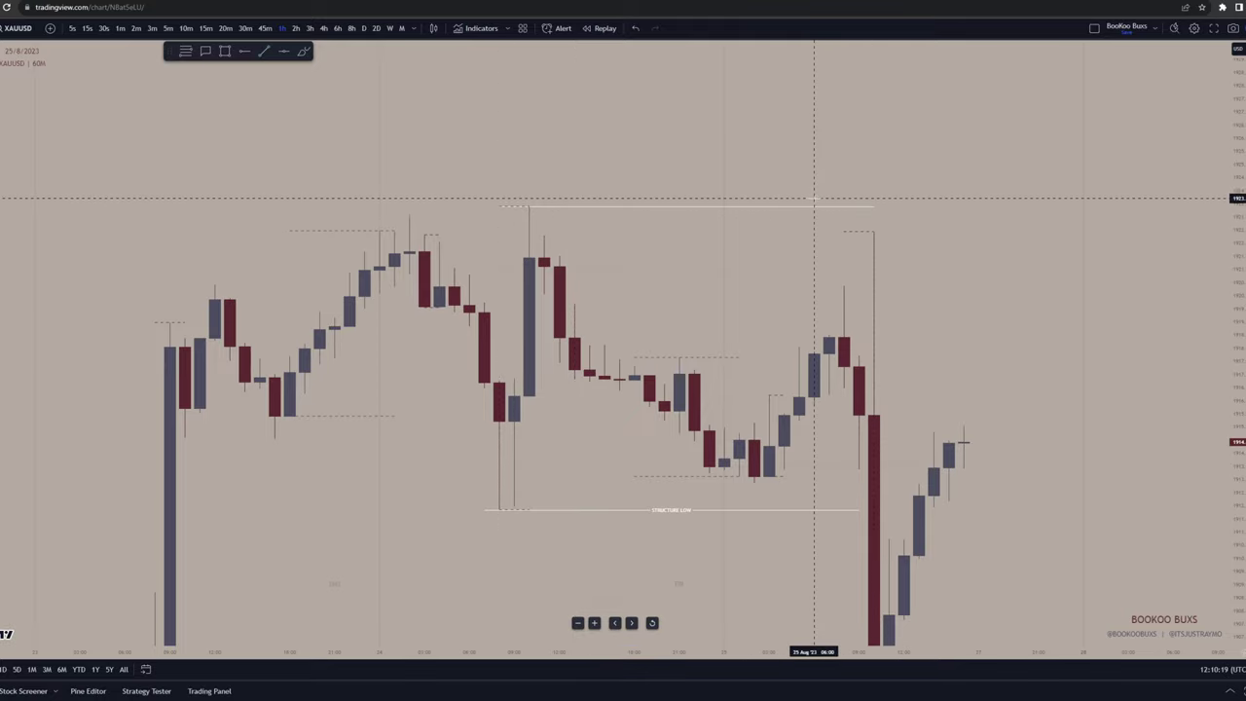
{"action": "double_click", "coordinate": [802, 208]}
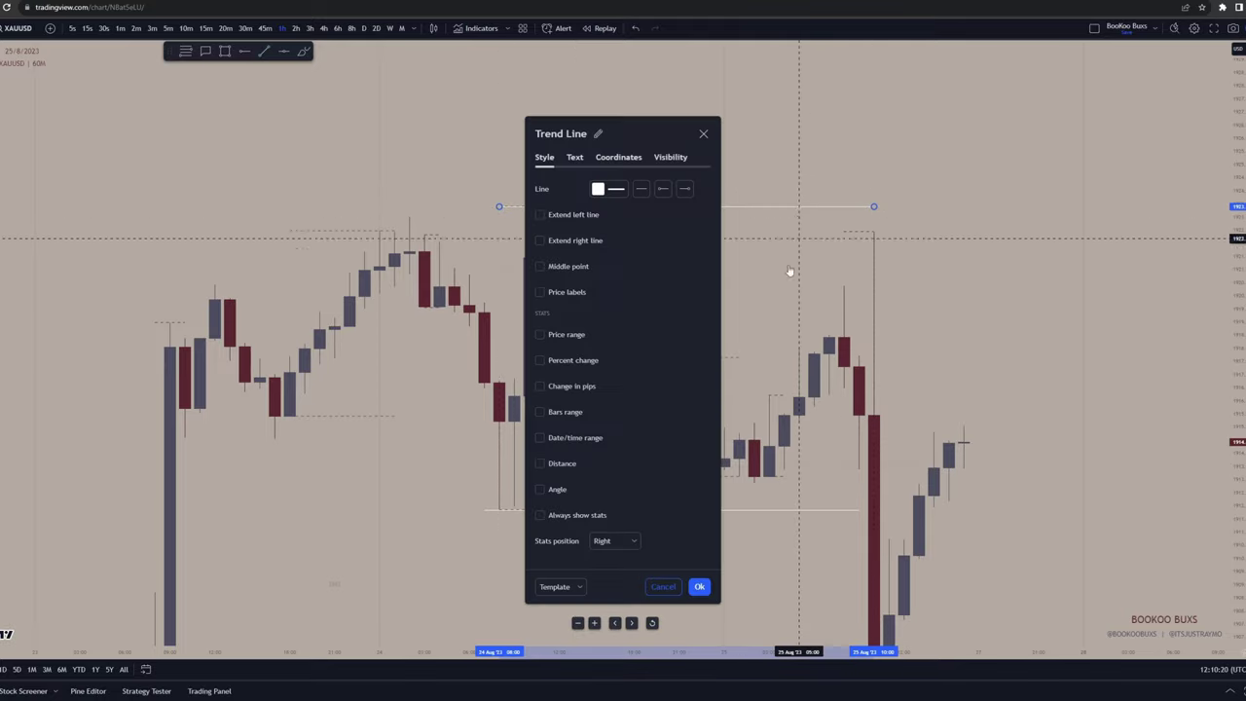
{"action": "left_click", "coordinate": [581, 587]}
{"action": "left_click", "coordinate": [564, 671]}
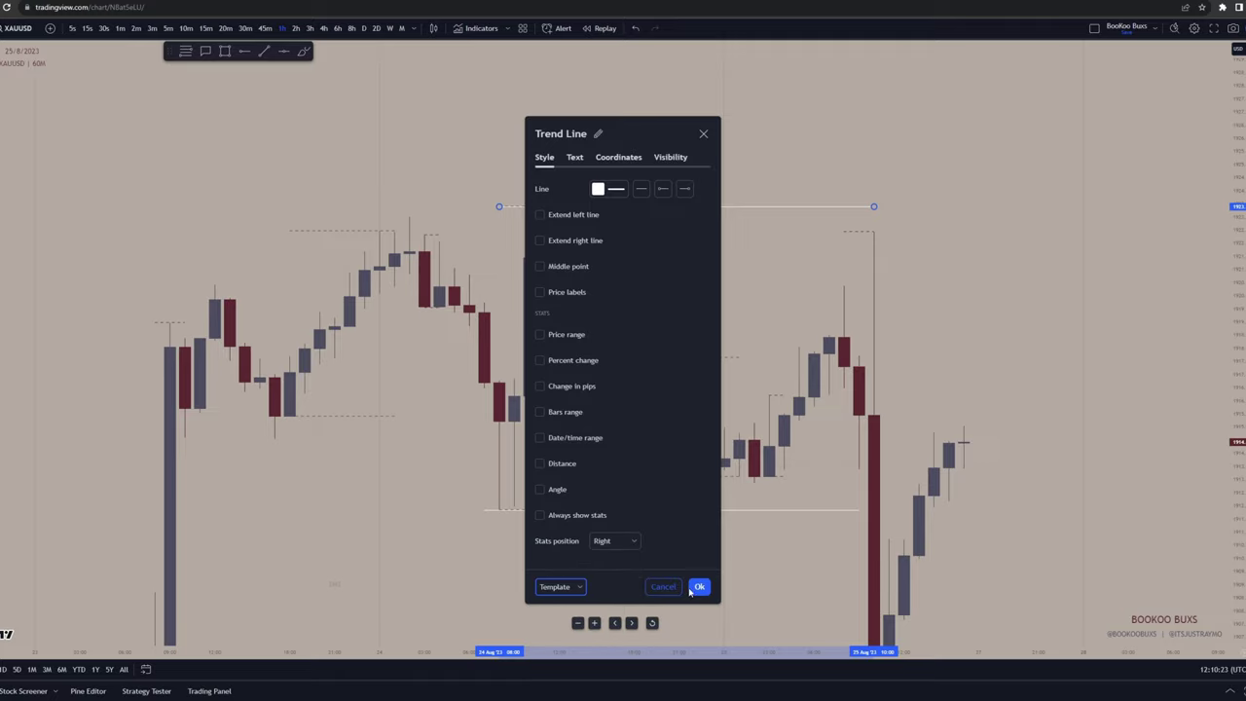
{"action": "left_click", "coordinate": [691, 589]}
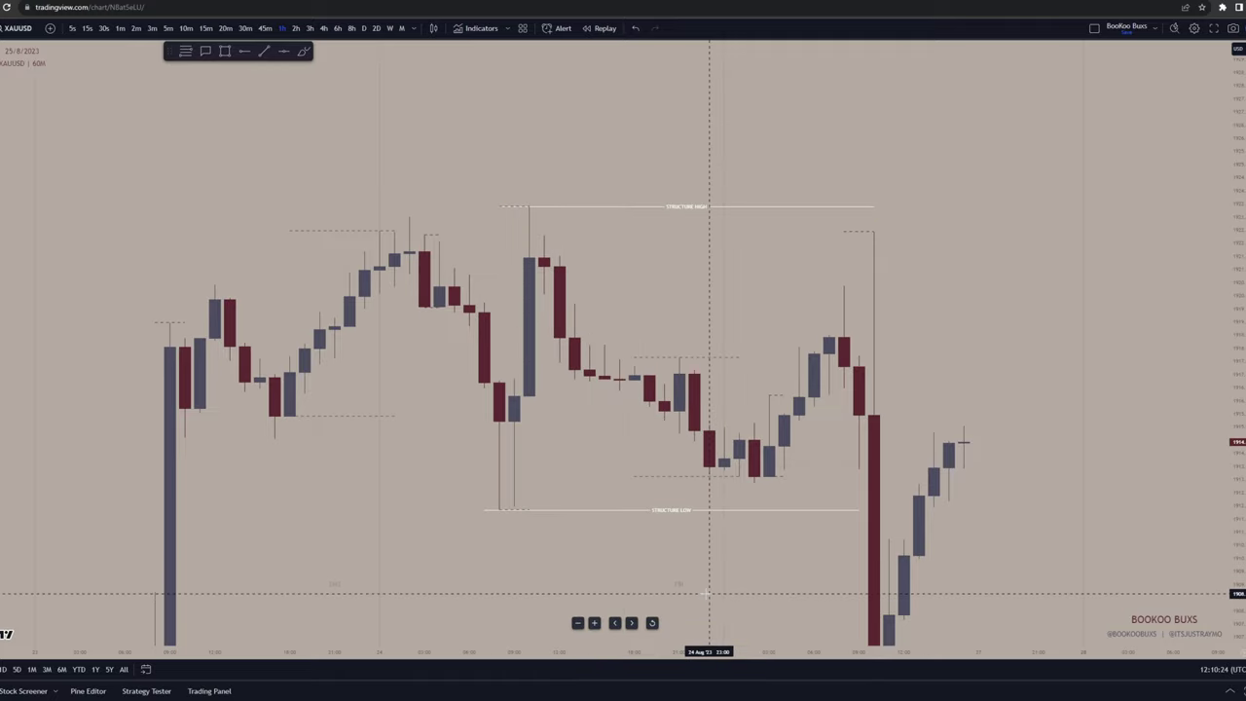
- Start a bar replay of the 1-hour chart from the 25 August 03:00 candle
{"action": "left_click", "coordinate": [599, 29]}
{"action": "left_click", "coordinate": [785, 253]}
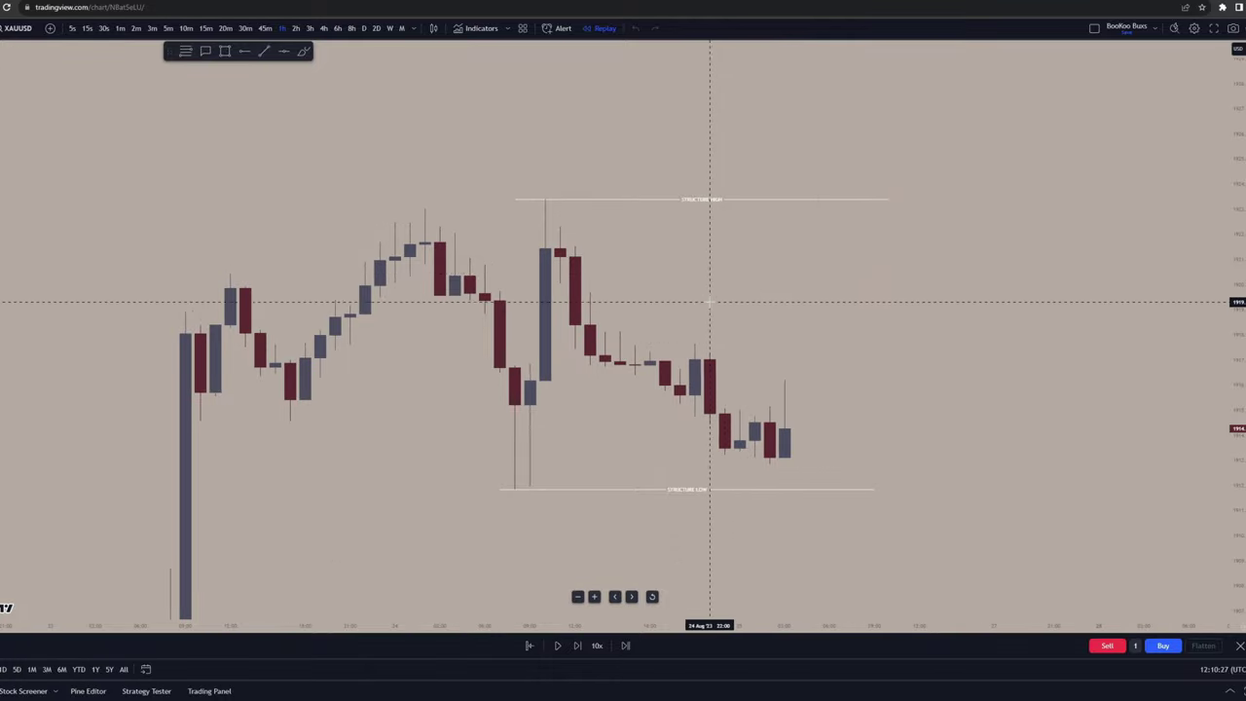
{"action": "left_click", "coordinate": [2, 55]}
{"action": "left_click_drag", "start_coordinate": [1071, 414], "coordinate": [863, 377]}
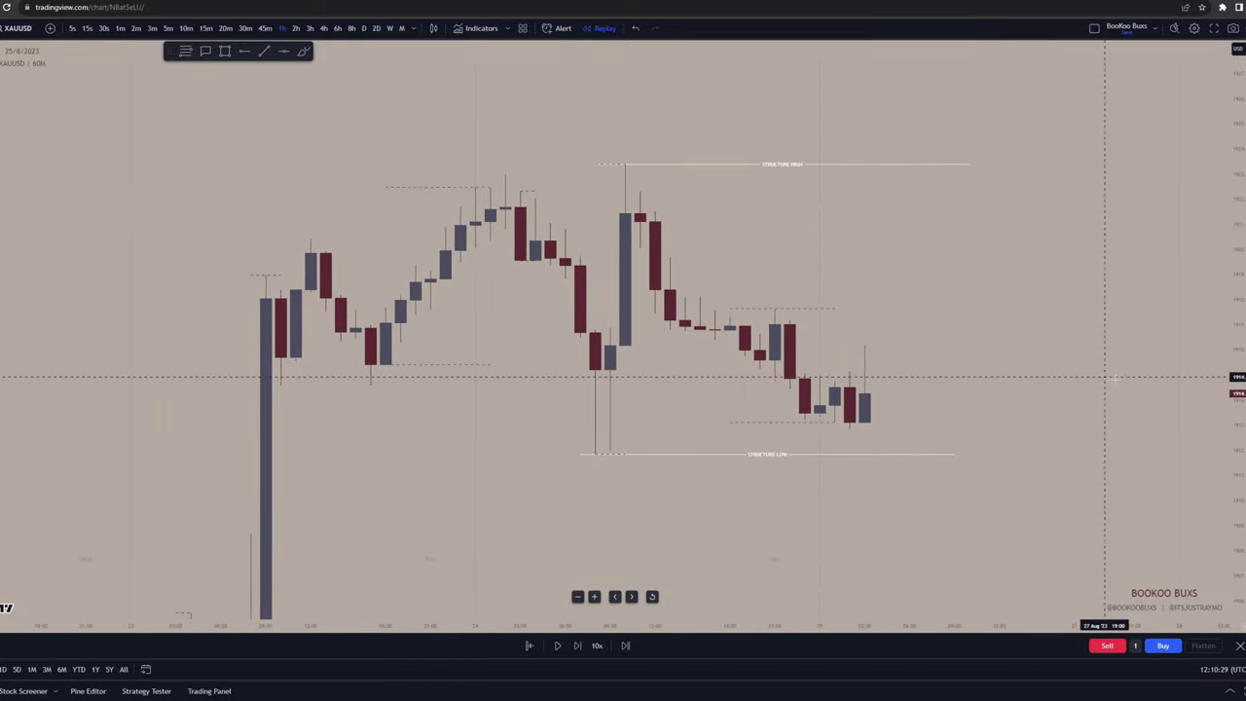
{"action": "scroll", "coordinate": [1034, 356], "scroll_direction": "down", "scroll_amount": 3}
{"action": "left_click_drag", "start_coordinate": [1035, 356], "coordinate": [759, 389]}
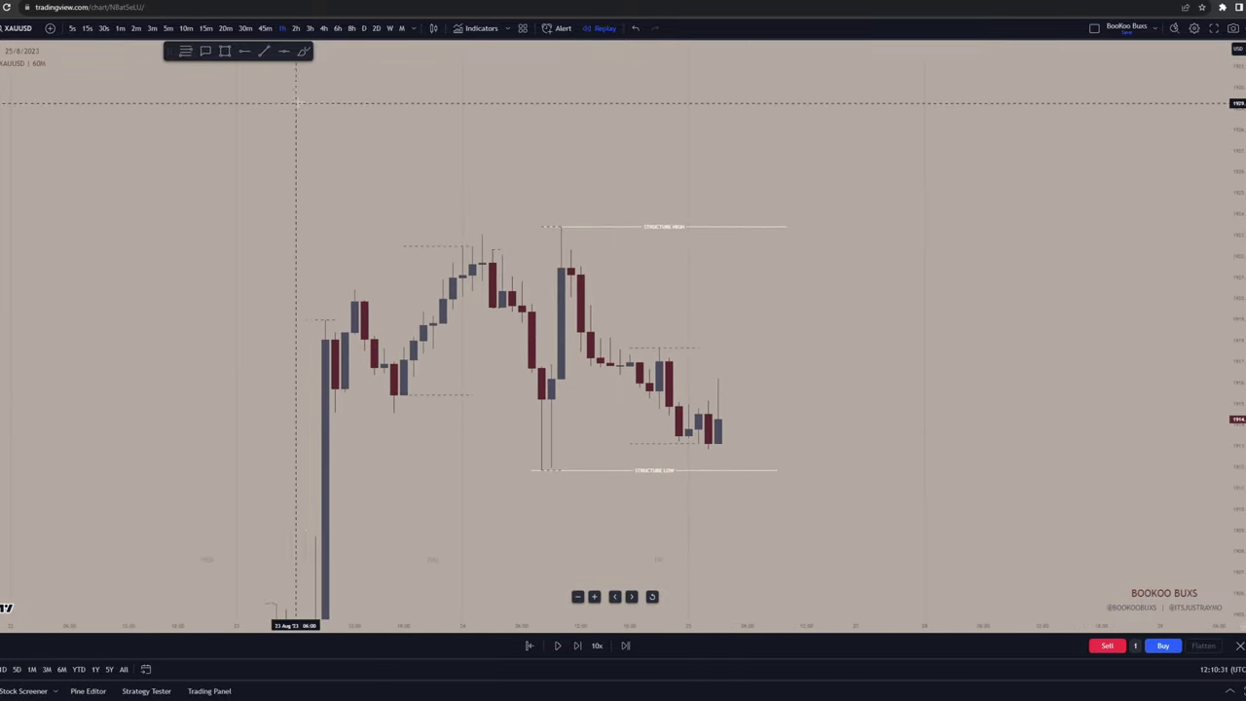
- Brush circles on the structure high and low and a projected move from the latest low above the structure high, and undo the strokes
{"action": "left_click", "coordinate": [304, 51]}
{"action": "left_click_drag", "start_coordinate": [558, 454], "coordinate": [551, 450]}
{"action": "mouse_move", "coordinate": [581, 275]}
{"action": "left_mouse_down"}
{"action": "mouse_move", "coordinate": [570, 244]}
{"action": "mouse_move", "coordinate": [687, 415]}
{"action": "mouse_move", "coordinate": [728, 432]}
{"action": "mouse_move", "coordinate": [719, 440]}
{"action": "mouse_move", "coordinate": [828, 130]}
{"action": "mouse_move", "coordinate": [797, 195]}
{"action": "left_mouse_up"}
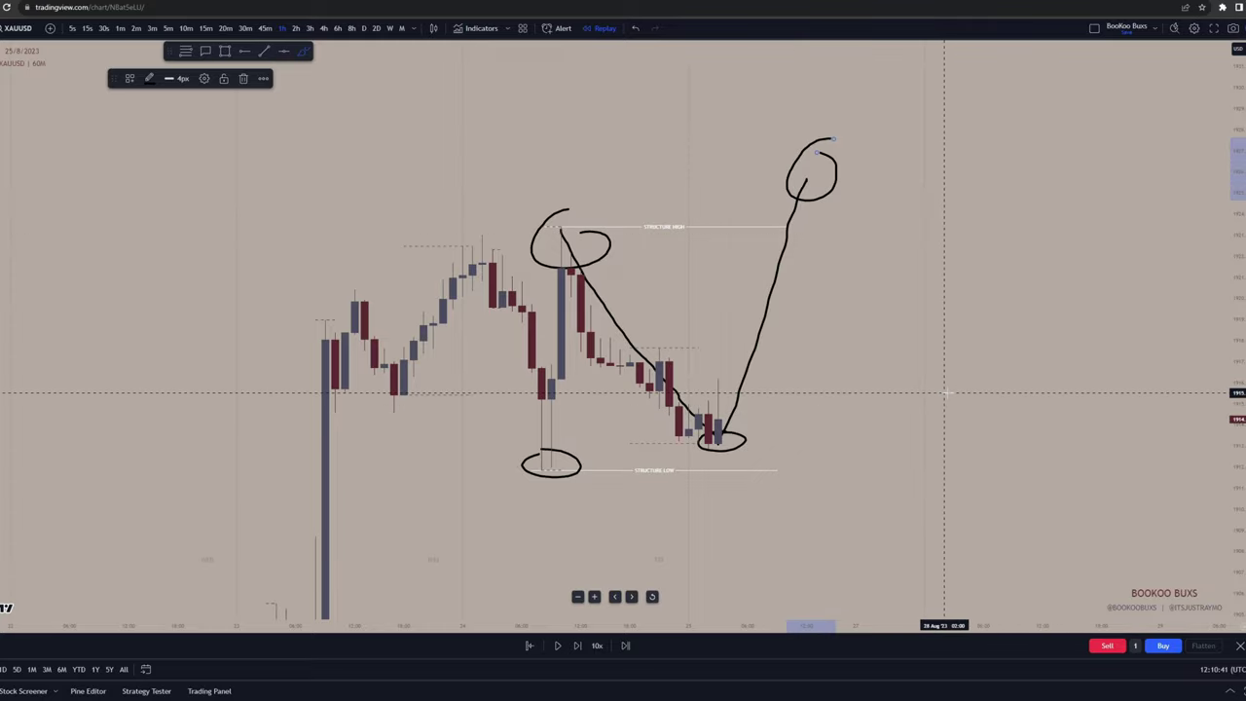
{"action": "left_click", "coordinate": [635, 28]}
{"action": "left_click", "coordinate": [634, 29]}
{"action": "left_click", "coordinate": [634, 28]}
{"action": "left_click", "coordinate": [634, 28]}
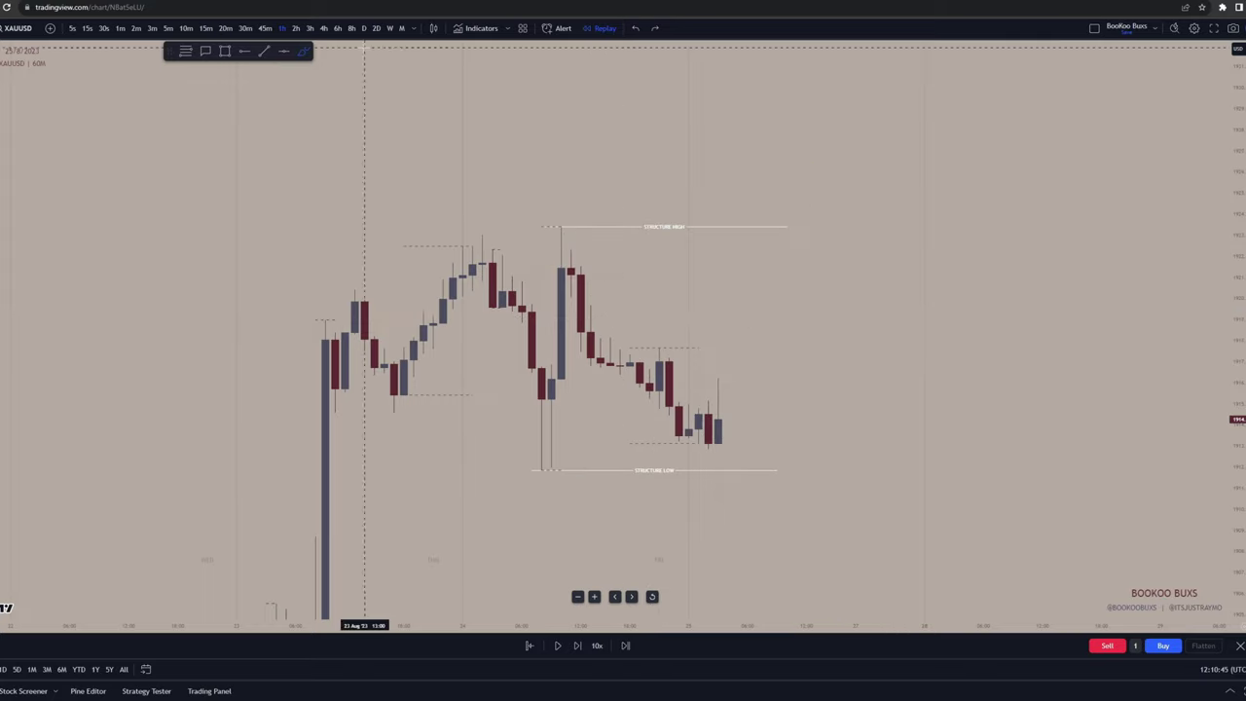
- Compare the 4-hour and 1-hour charts, examining the August decline, the recovery and the marked structure range
{"action": "left_click", "coordinate": [324, 28]}
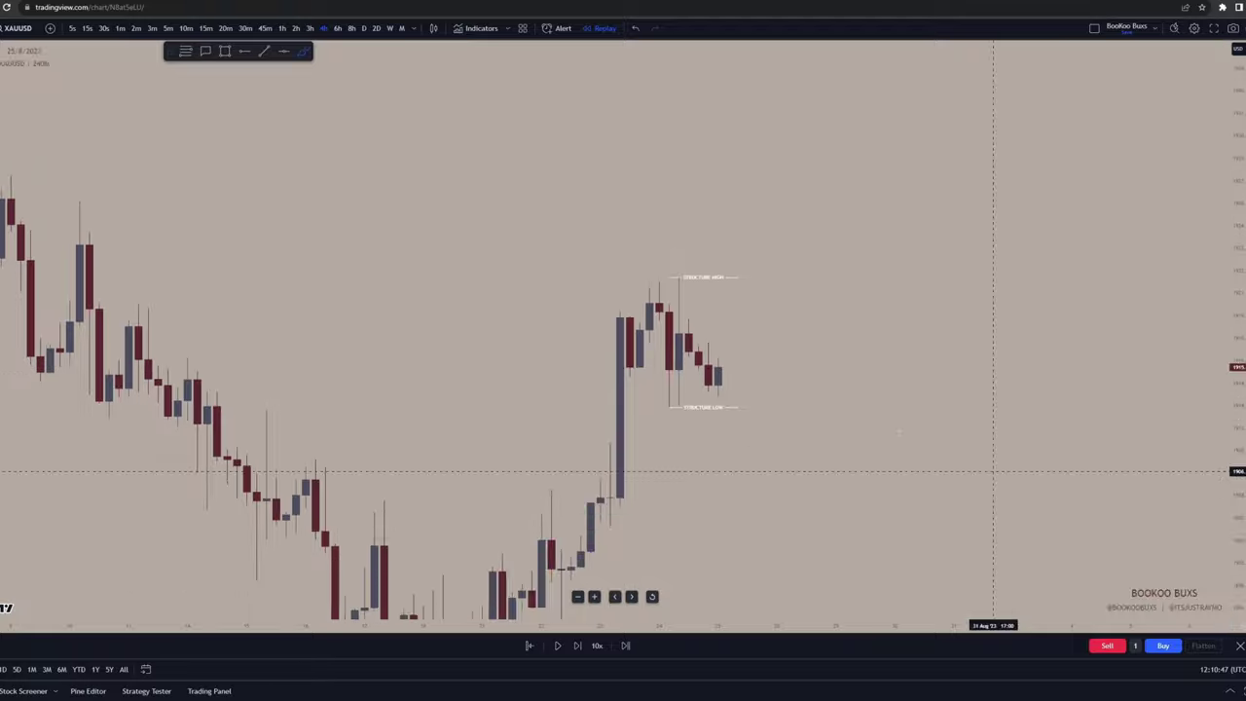
{"action": "key", "text": "Escape"}
{"action": "left_click_drag", "start_coordinate": [68, 220], "coordinate": [288, 123]}
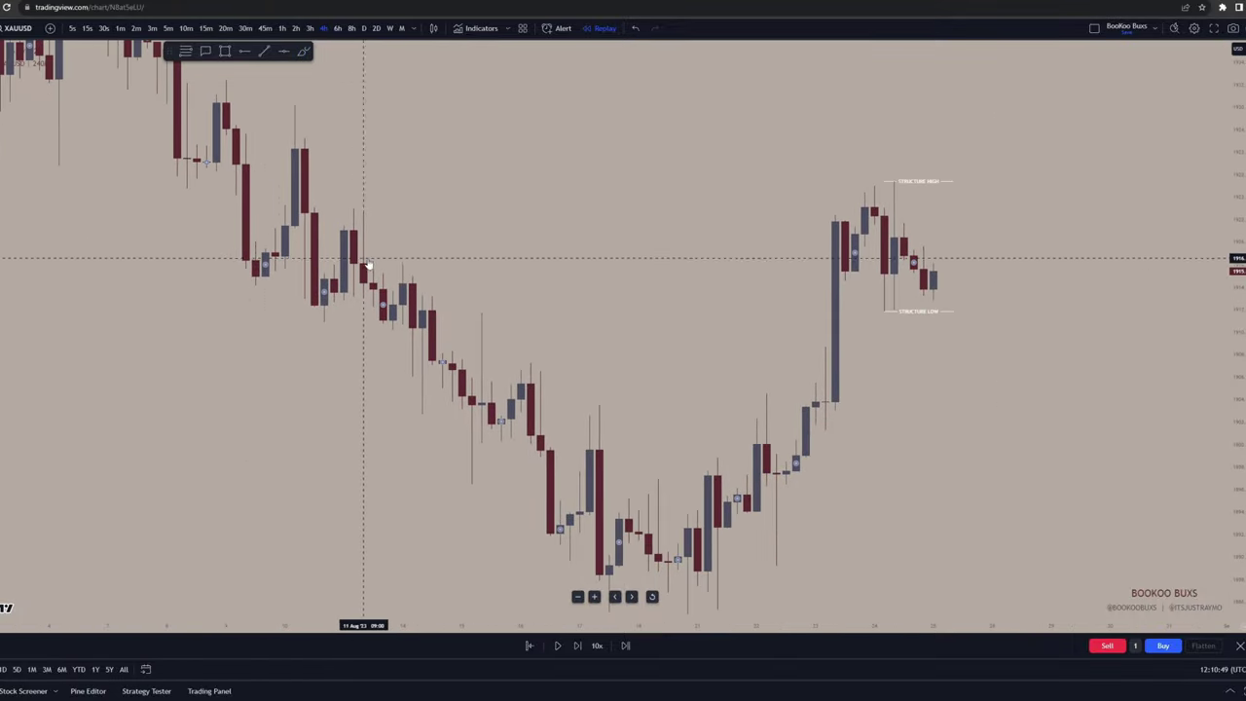
{"action": "left_click_drag", "start_coordinate": [378, 262], "coordinate": [335, 218]}
{"action": "left_click_drag", "start_coordinate": [1240, 426], "coordinate": [1240, 466]}
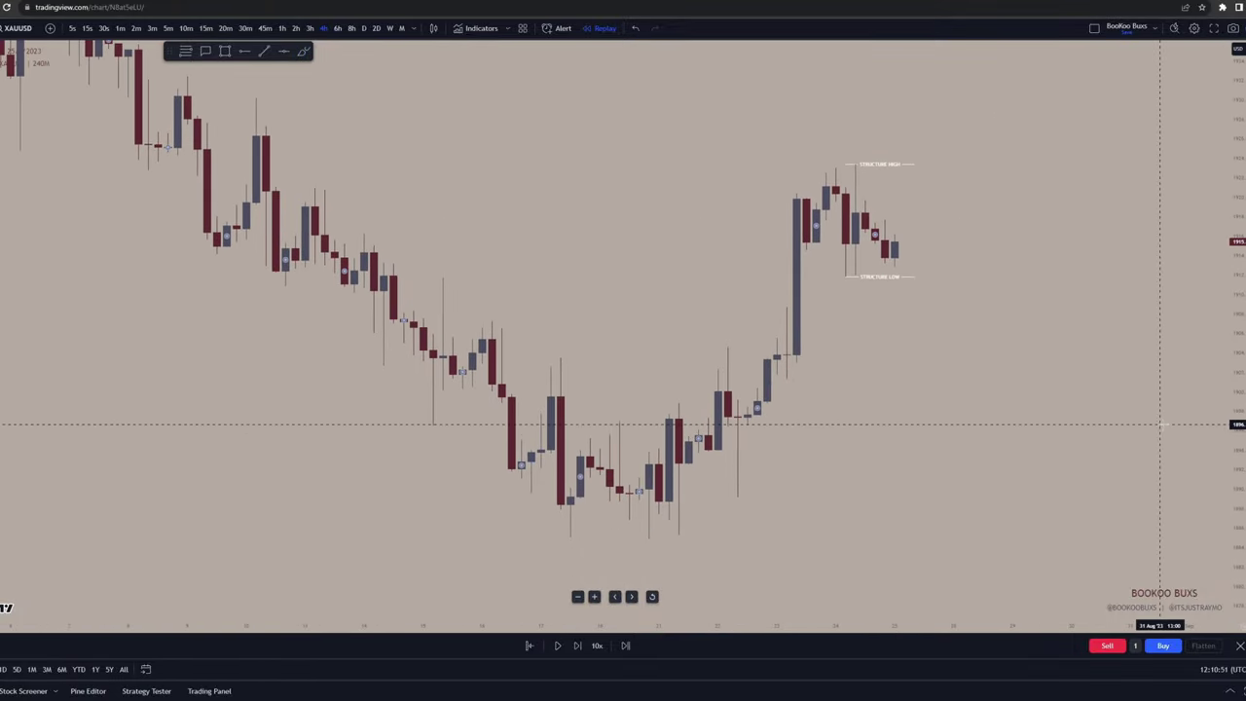
{"action": "left_click_drag", "start_coordinate": [1149, 426], "coordinate": [1095, 421]}
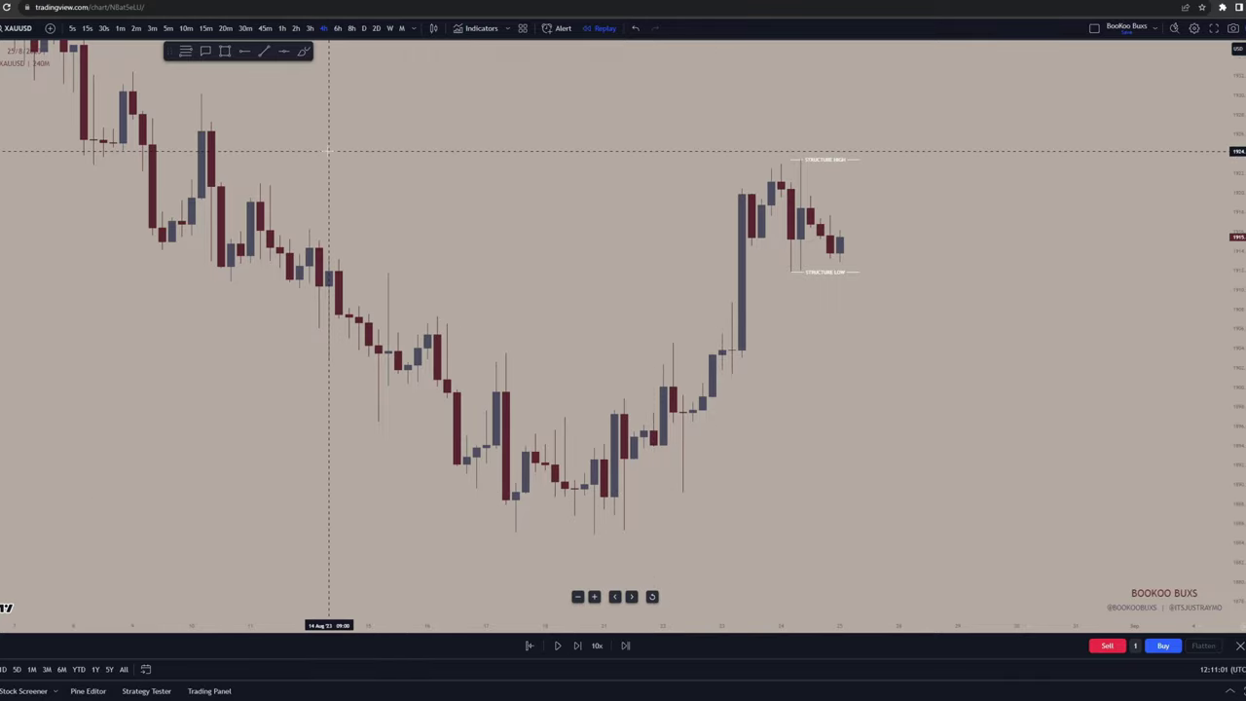
{"action": "left_click", "coordinate": [282, 28]}
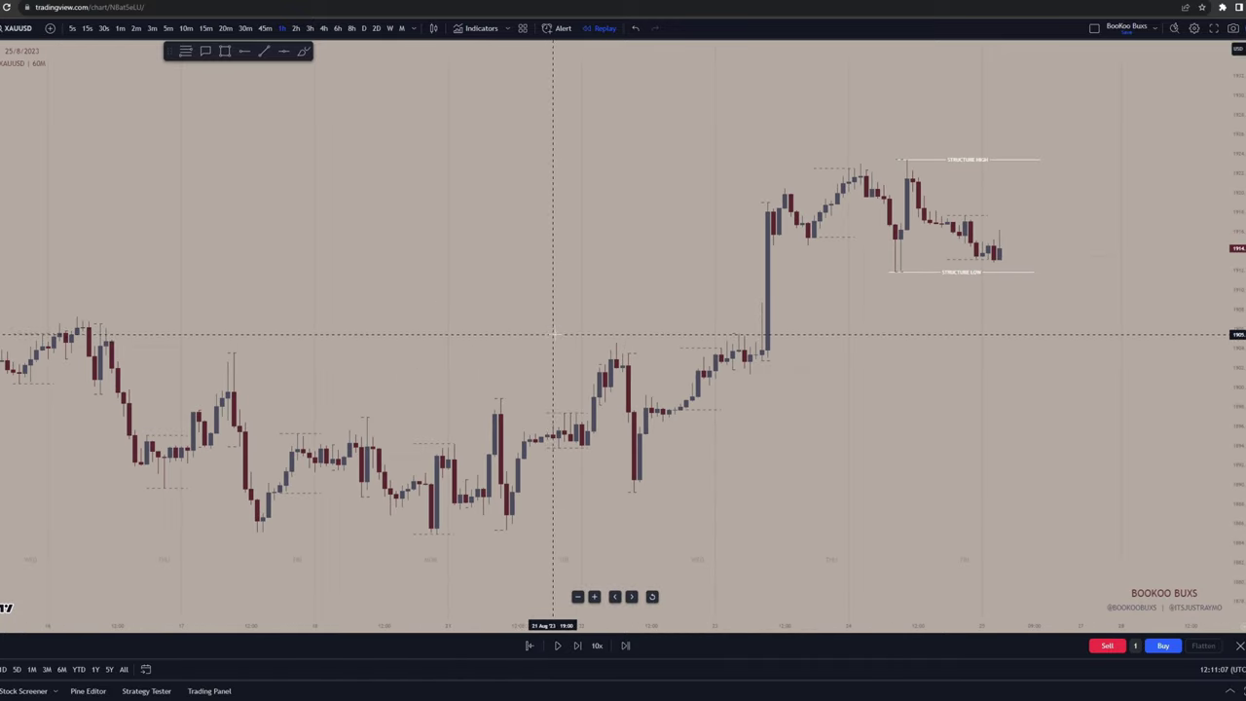
{"action": "left_click", "coordinate": [325, 29]}
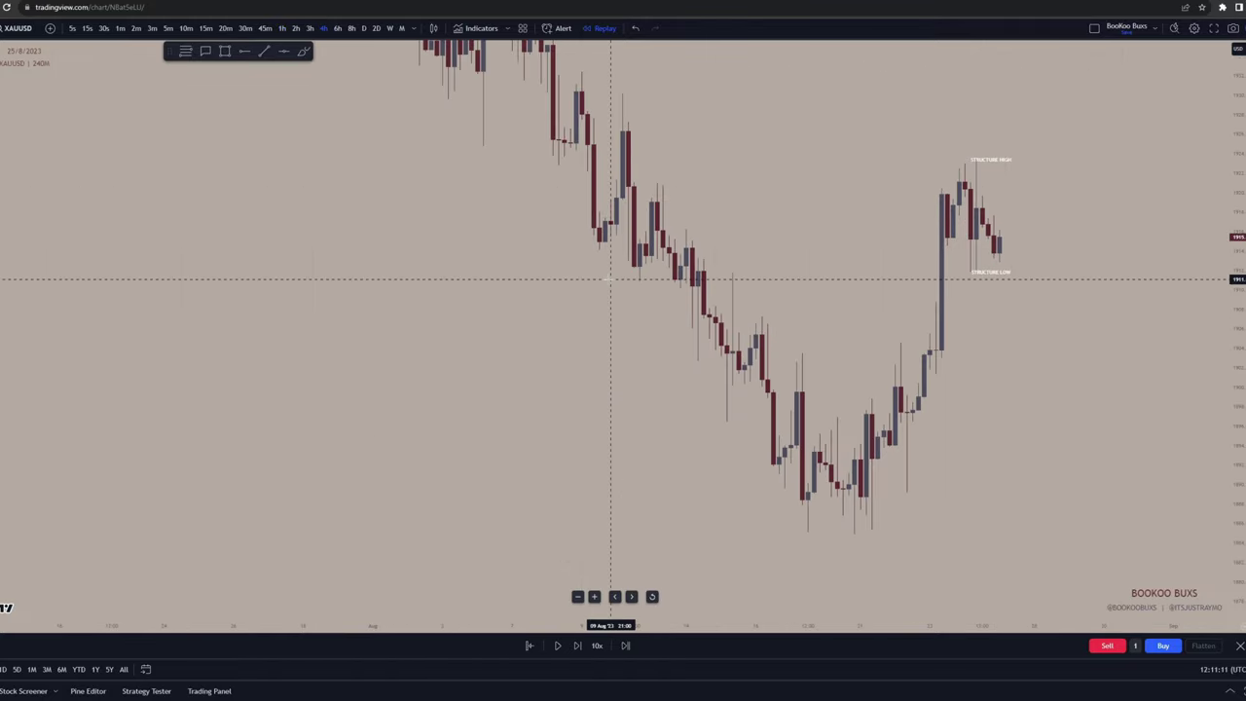
{"action": "left_click", "coordinate": [282, 30]}
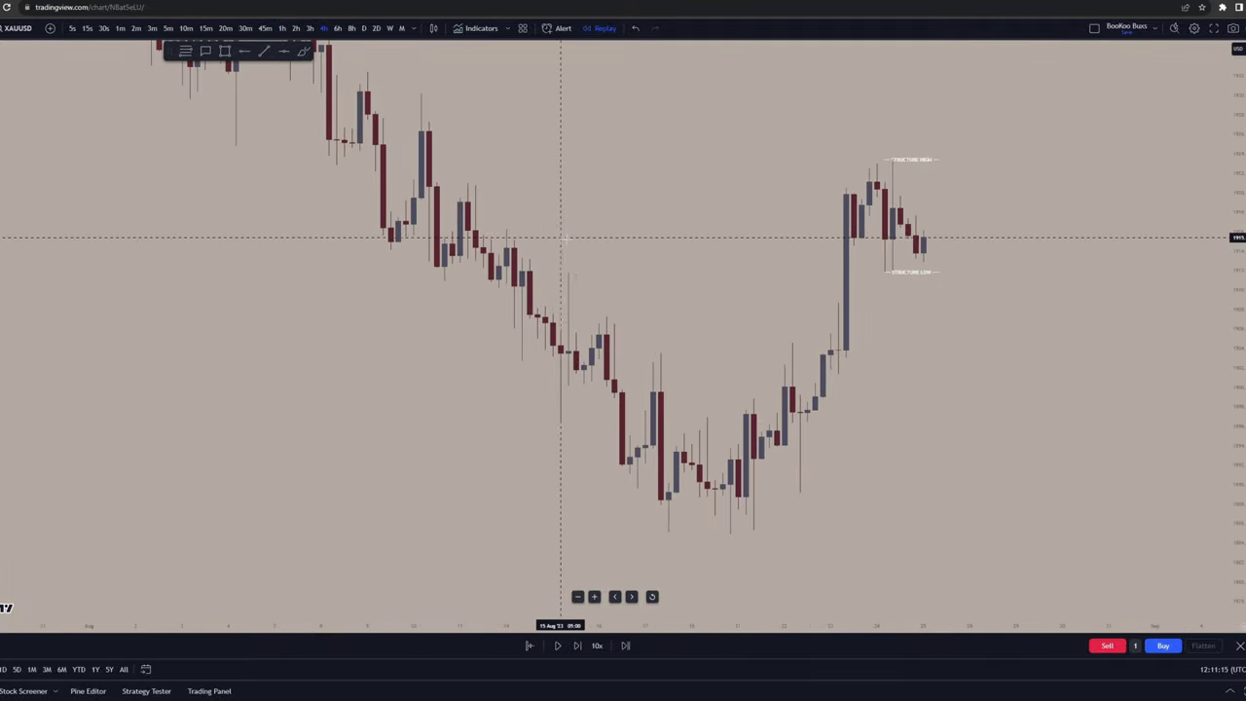
- On the 4-hour chart, circle the 22 August low and 24 August high with the brush and draw a Fibonacci retracement between them
{"action": "left_click", "coordinate": [303, 51]}
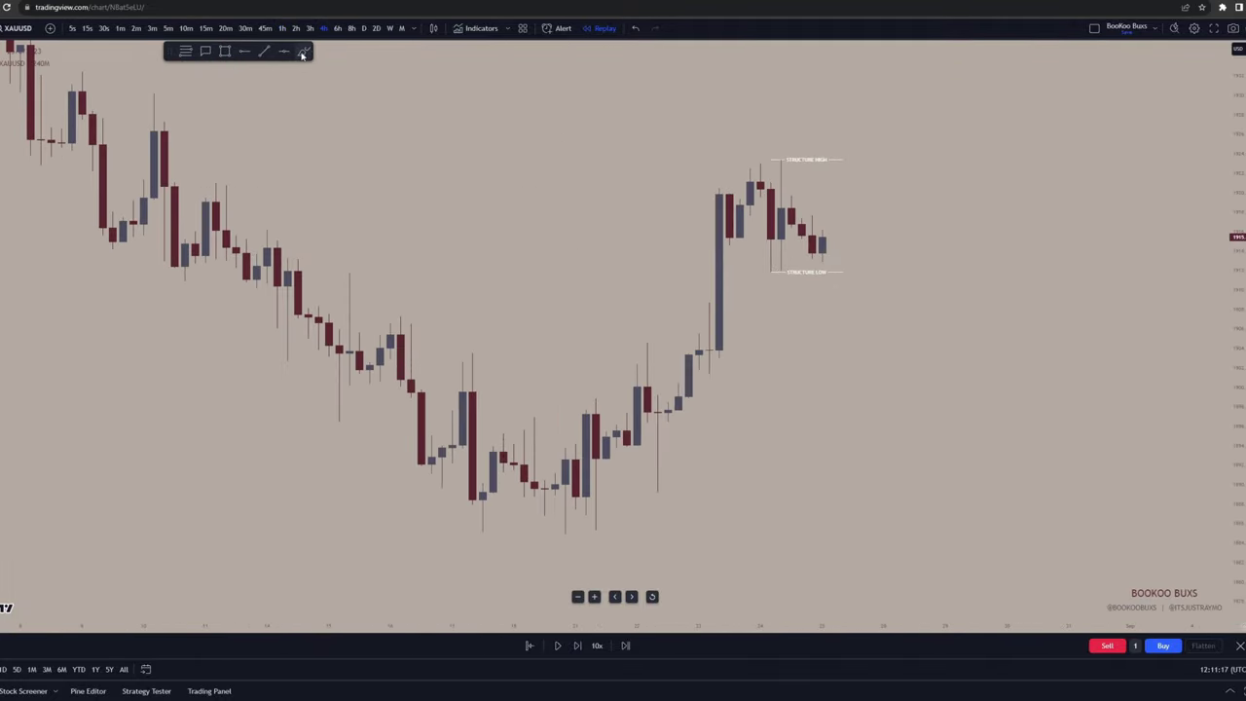
{"action": "mouse_move", "coordinate": [670, 484]}
{"action": "left_mouse_down"}
{"action": "mouse_move", "coordinate": [638, 488]}
{"action": "mouse_move", "coordinate": [658, 484]}
{"action": "left_mouse_up"}
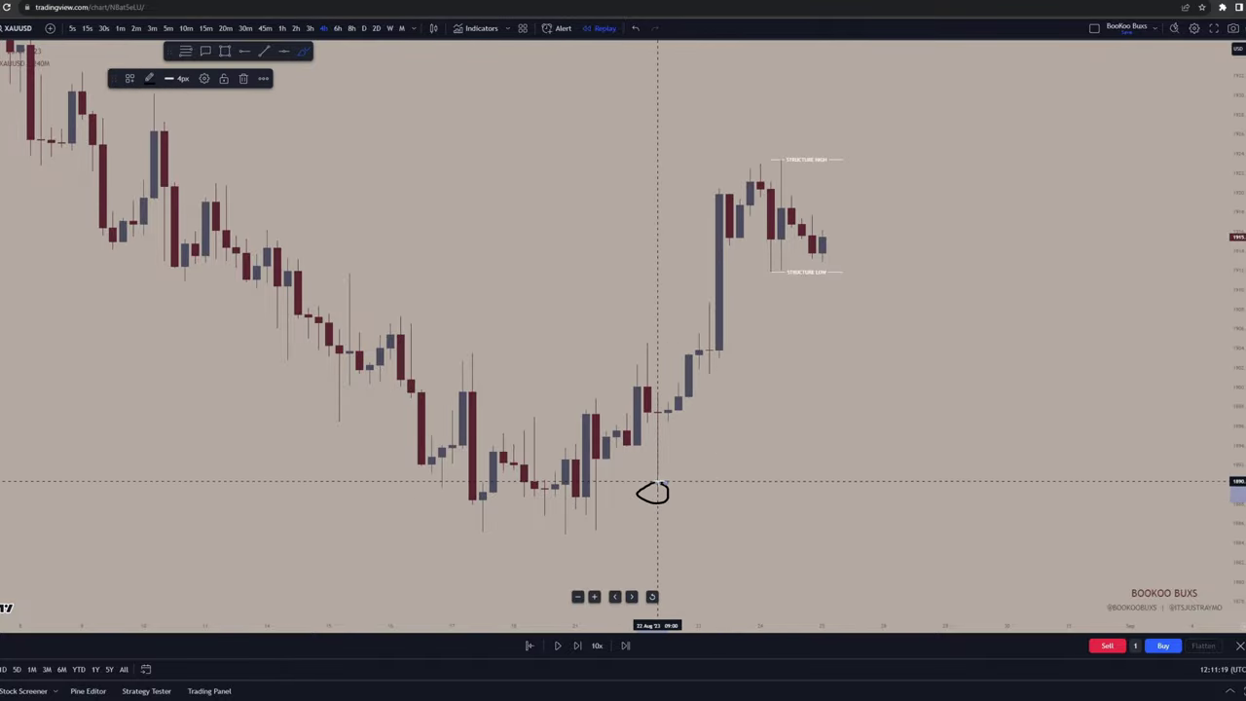
{"action": "left_click_drag", "start_coordinate": [765, 156], "coordinate": [750, 173]}
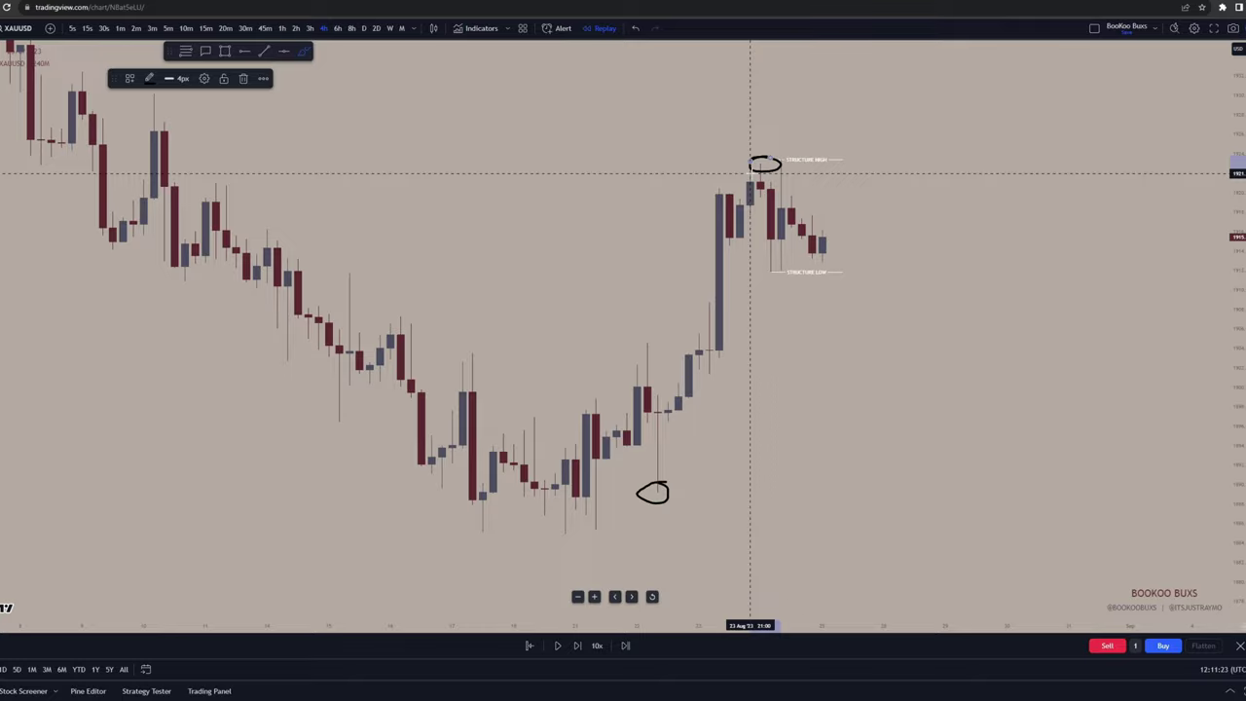
{"action": "left_click", "coordinate": [186, 50]}
{"action": "left_click", "coordinate": [647, 492]}
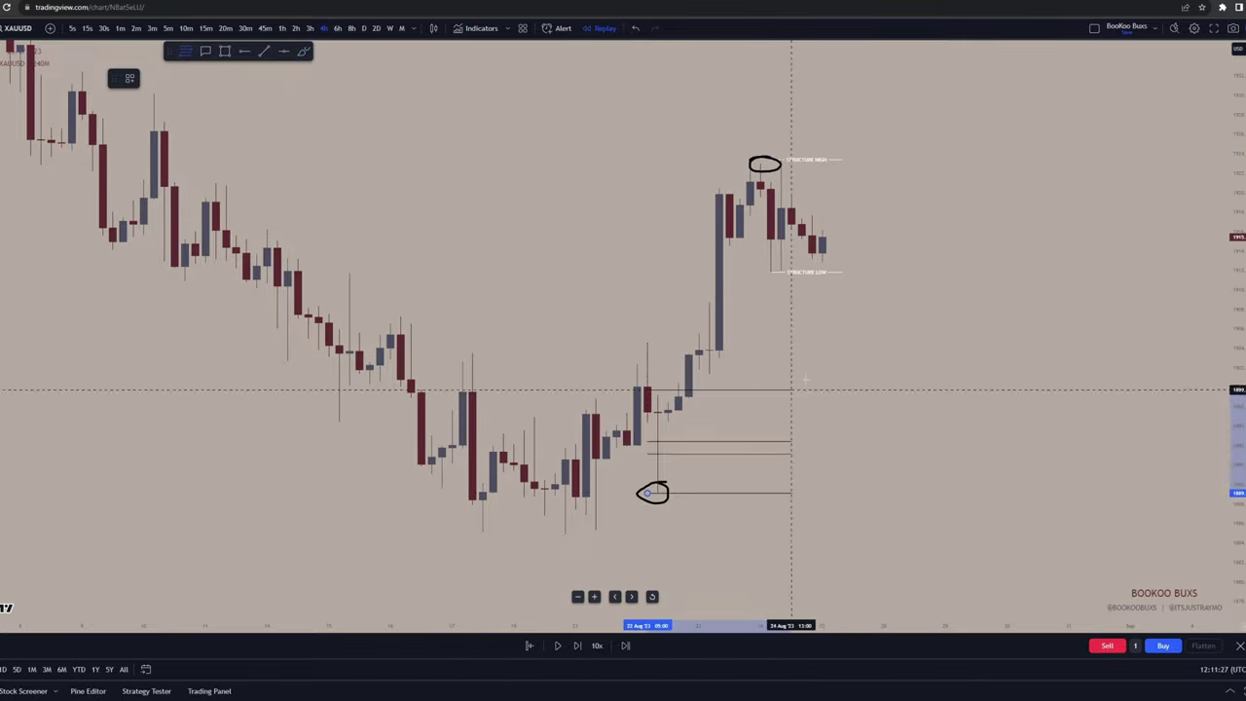
{"action": "left_click", "coordinate": [1006, 160]}
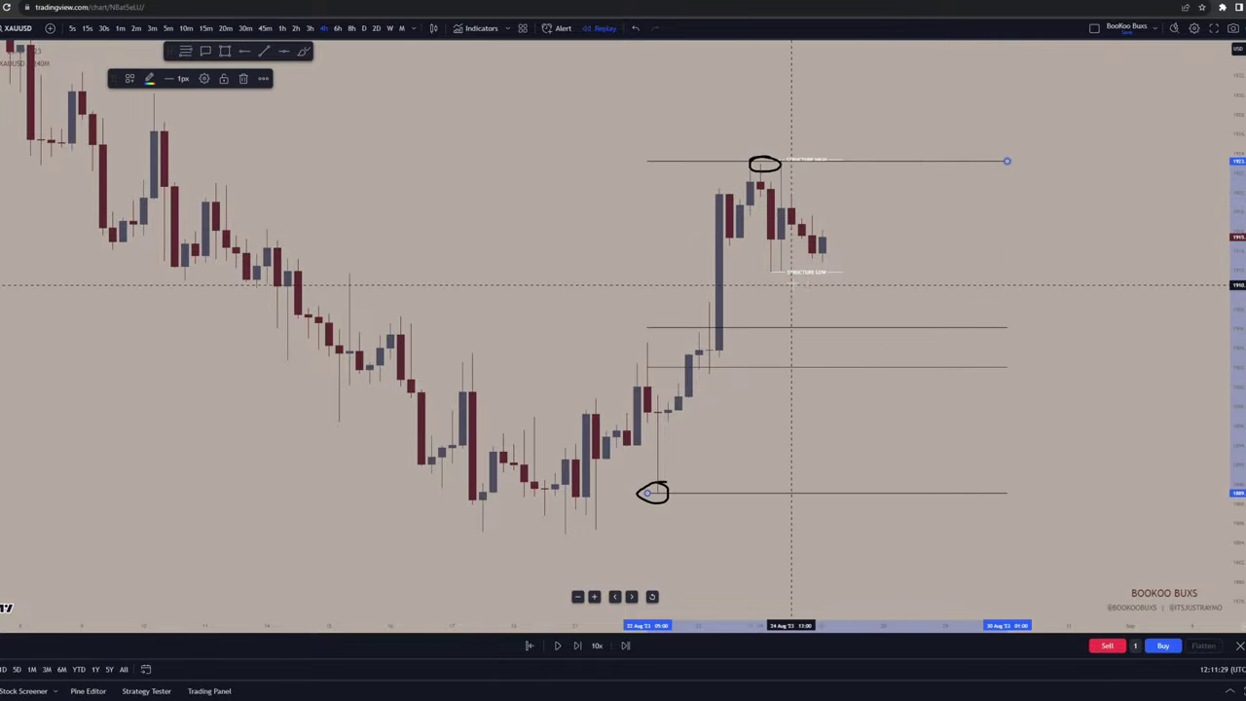
- On the 1-hour chart, draw a rectangle just above the structure low from 24 August 07:00 to slightly past 25 August 08:00
{"action": "left_click", "coordinate": [284, 33]}
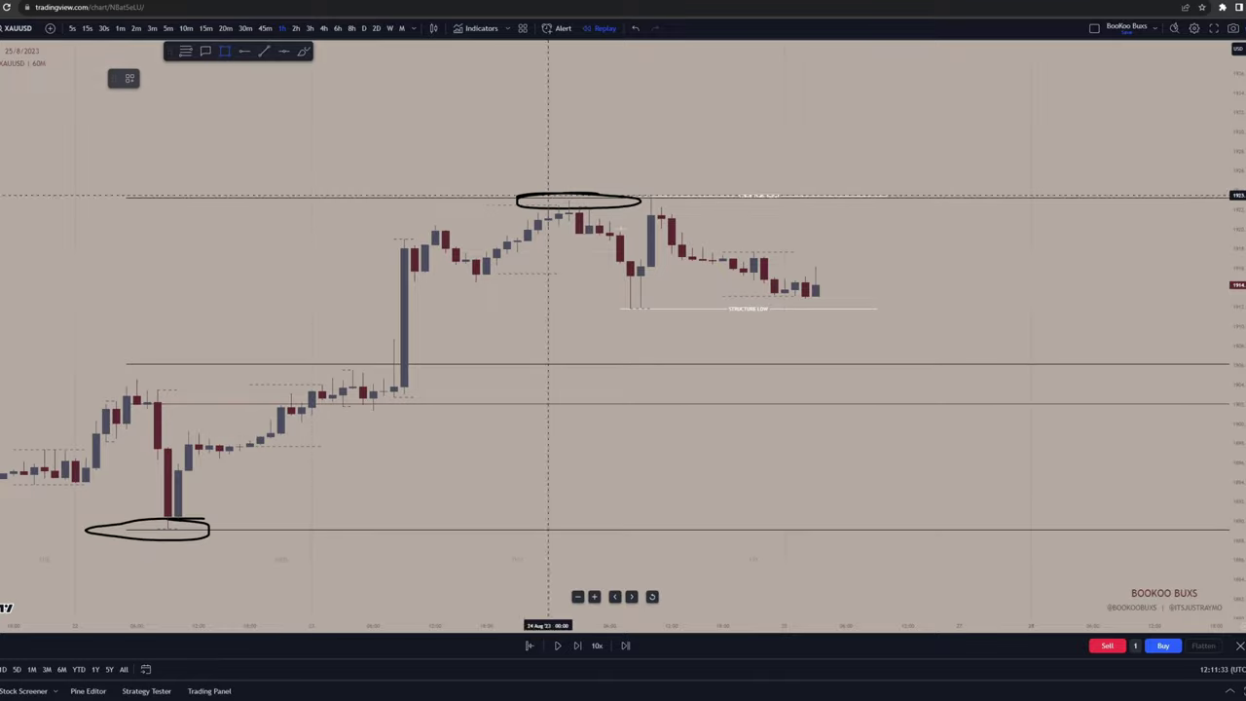
{"action": "left_click_drag", "start_coordinate": [620, 293], "coordinate": [866, 309]}
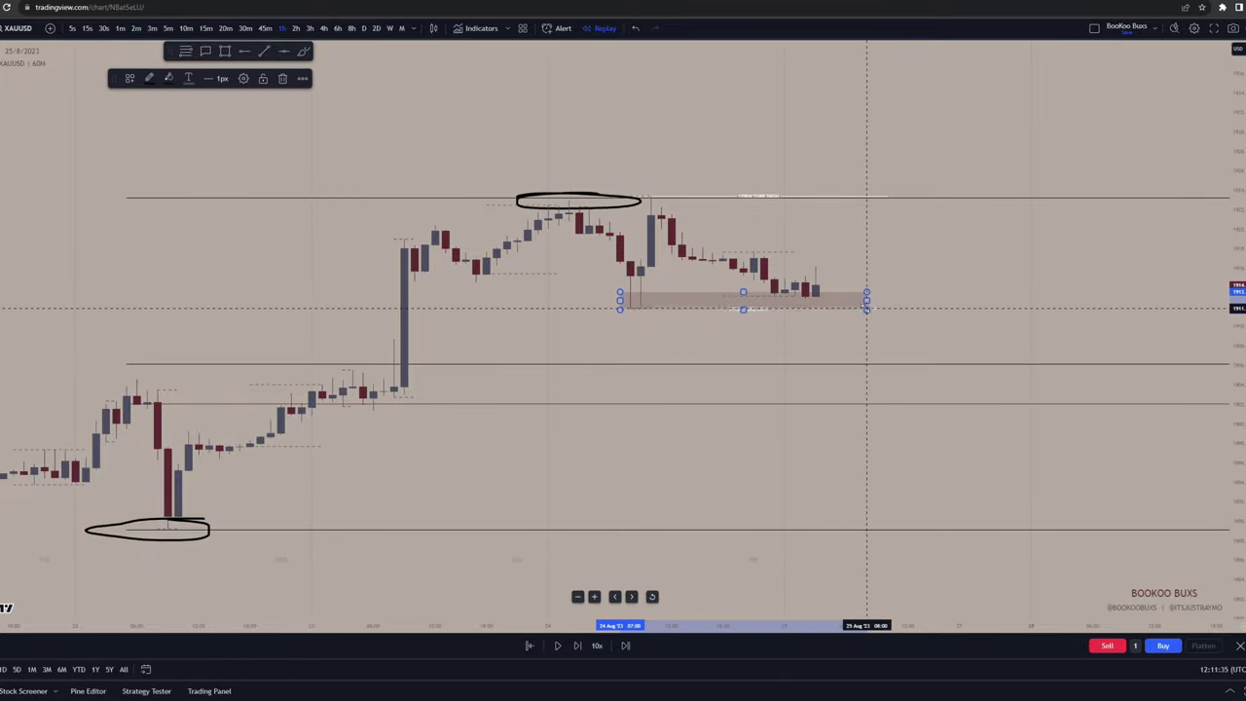
{"action": "scroll", "coordinate": [866, 308], "scroll_direction": "down", "scroll_amount": 5}
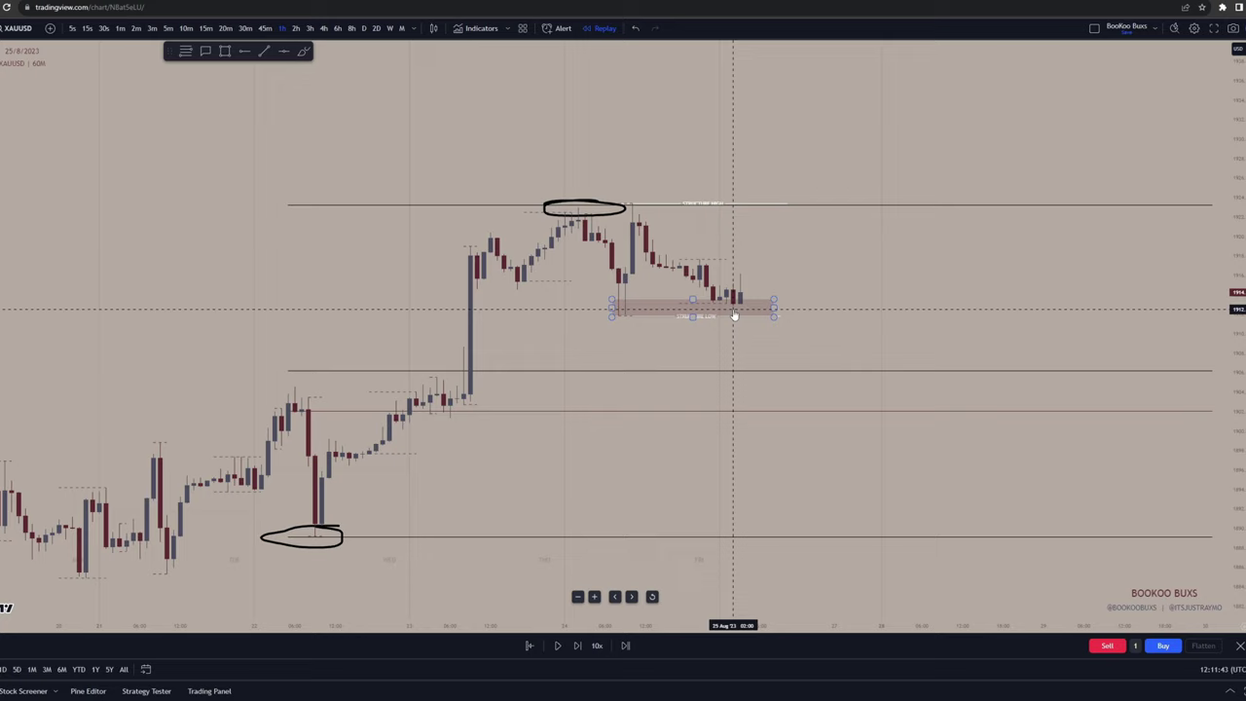
{"action": "left_click_drag", "start_coordinate": [774, 307], "coordinate": [782, 308]}
{"action": "left_click", "coordinate": [788, 330]}
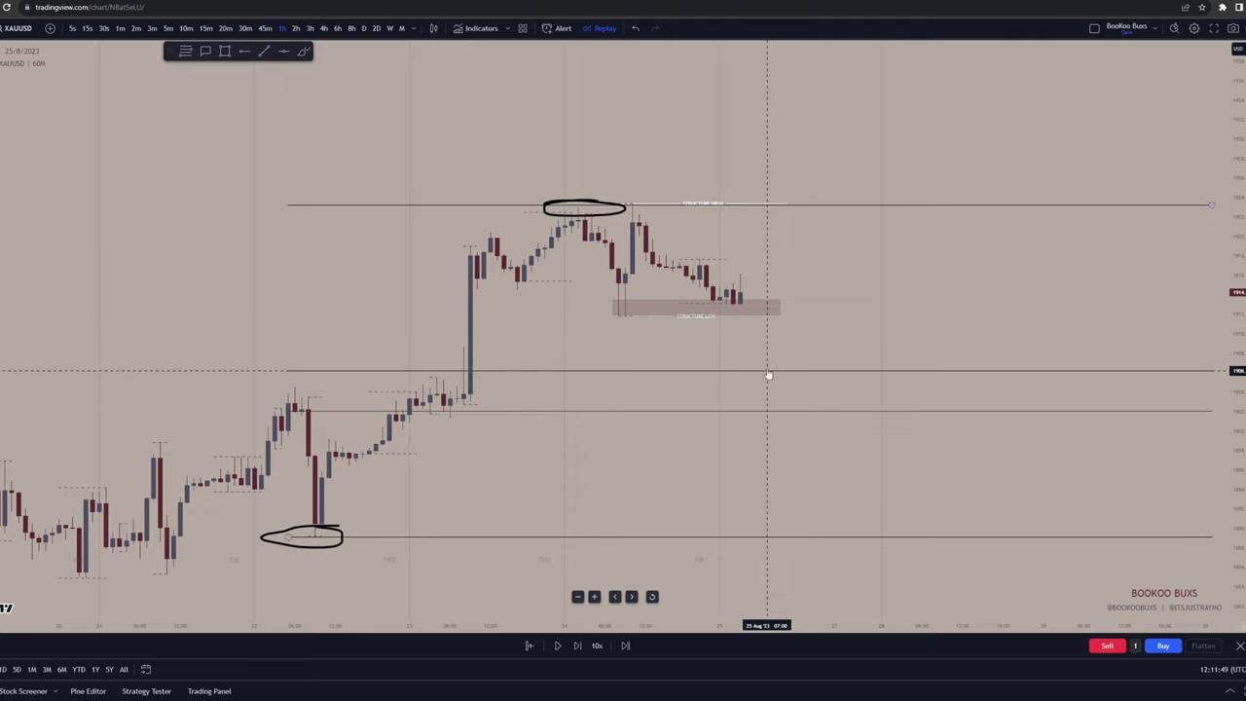
{"action": "left_click_drag", "start_coordinate": [768, 374], "coordinate": [781, 331]}
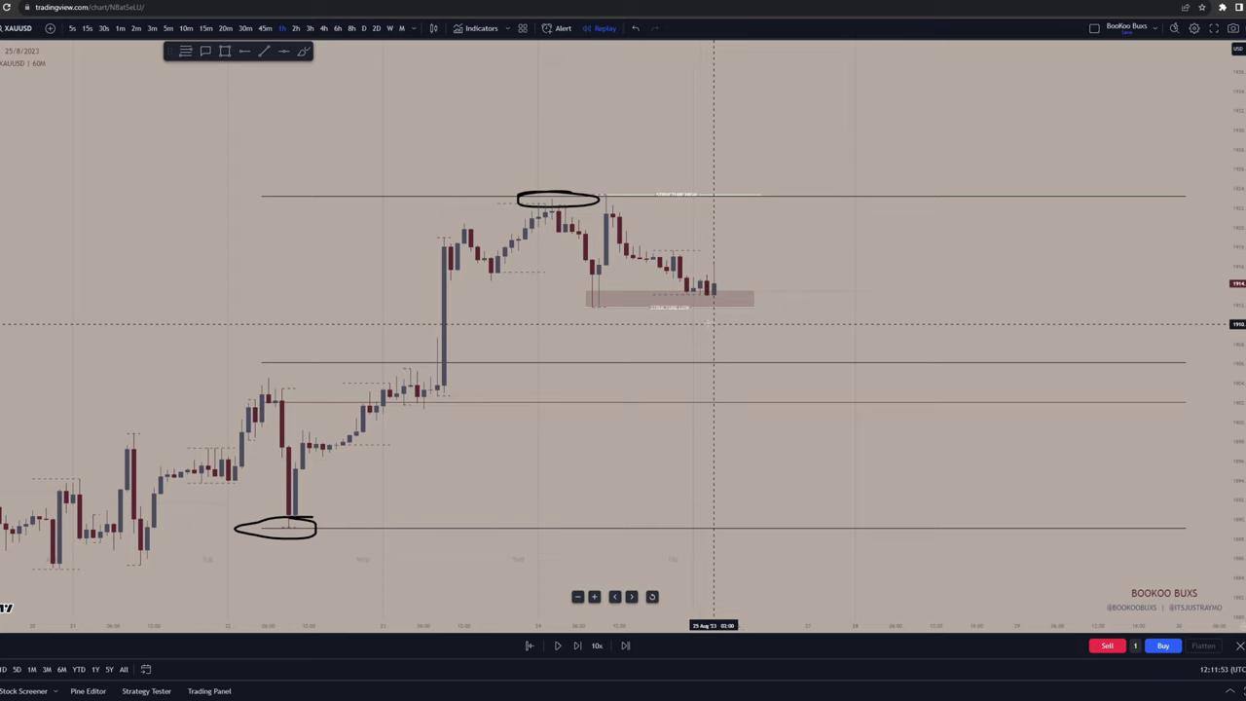
{"action": "scroll", "coordinate": [492, 264], "scroll_direction": "down", "scroll_amount": 2}
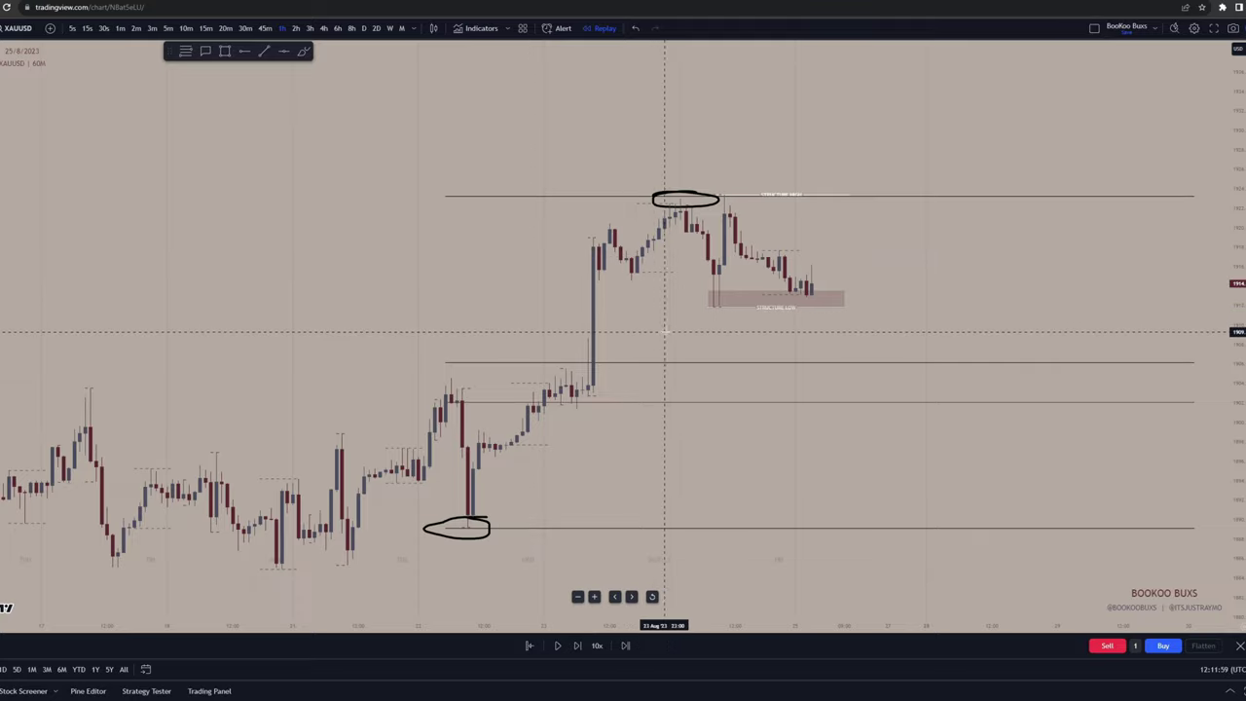
{"action": "left_click_drag", "start_coordinate": [662, 334], "coordinate": [597, 309]}
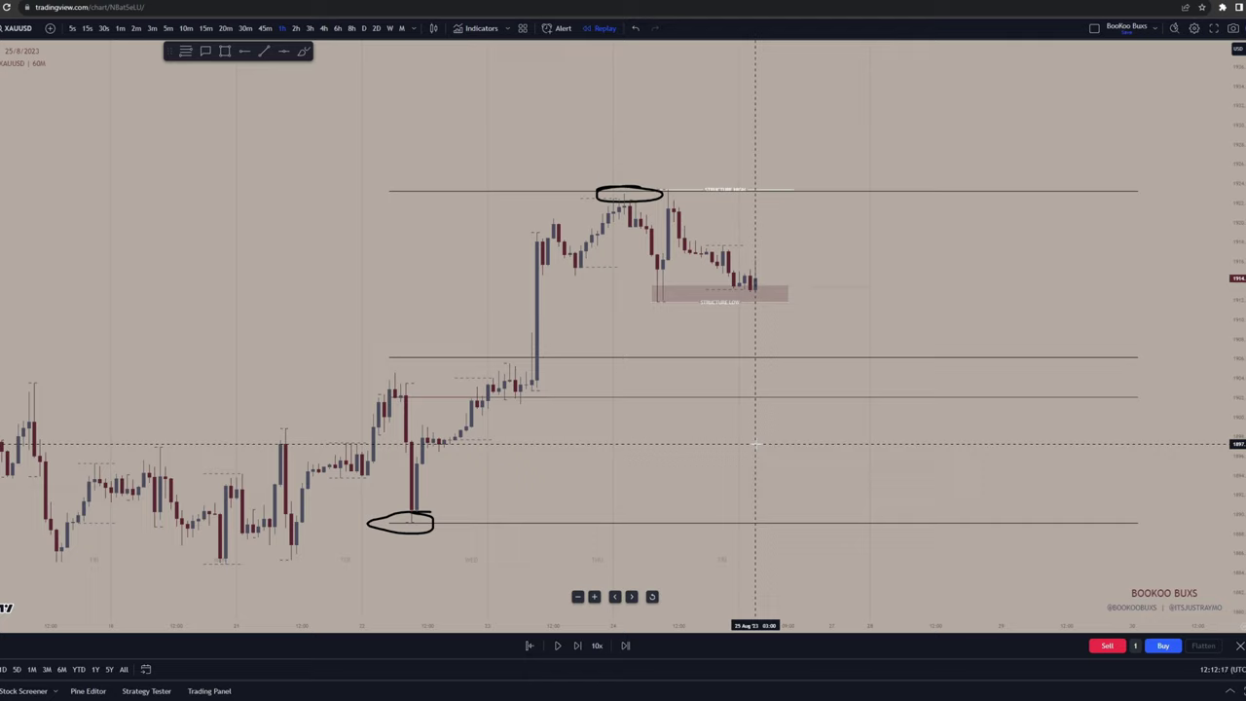
- Delete the brush circles at the 22 August low and the 24 August high
{"action": "left_click", "coordinate": [433, 523]}
{"action": "key", "text": "Delete"}
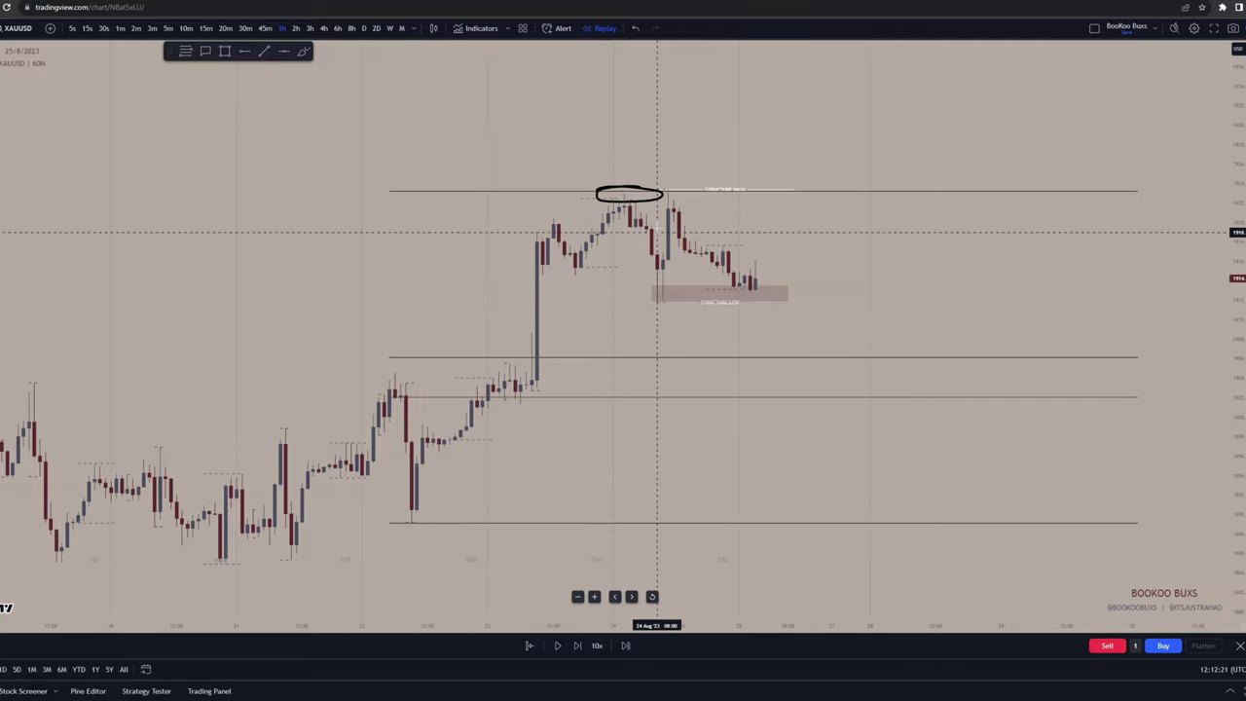
{"action": "left_click", "coordinate": [654, 202]}
{"action": "key", "text": "Delete"}
- Brush a zigzag price path from the structure-low zone and a direct rally above the structure high, undoing each stroke
{"action": "left_click", "coordinate": [304, 51]}
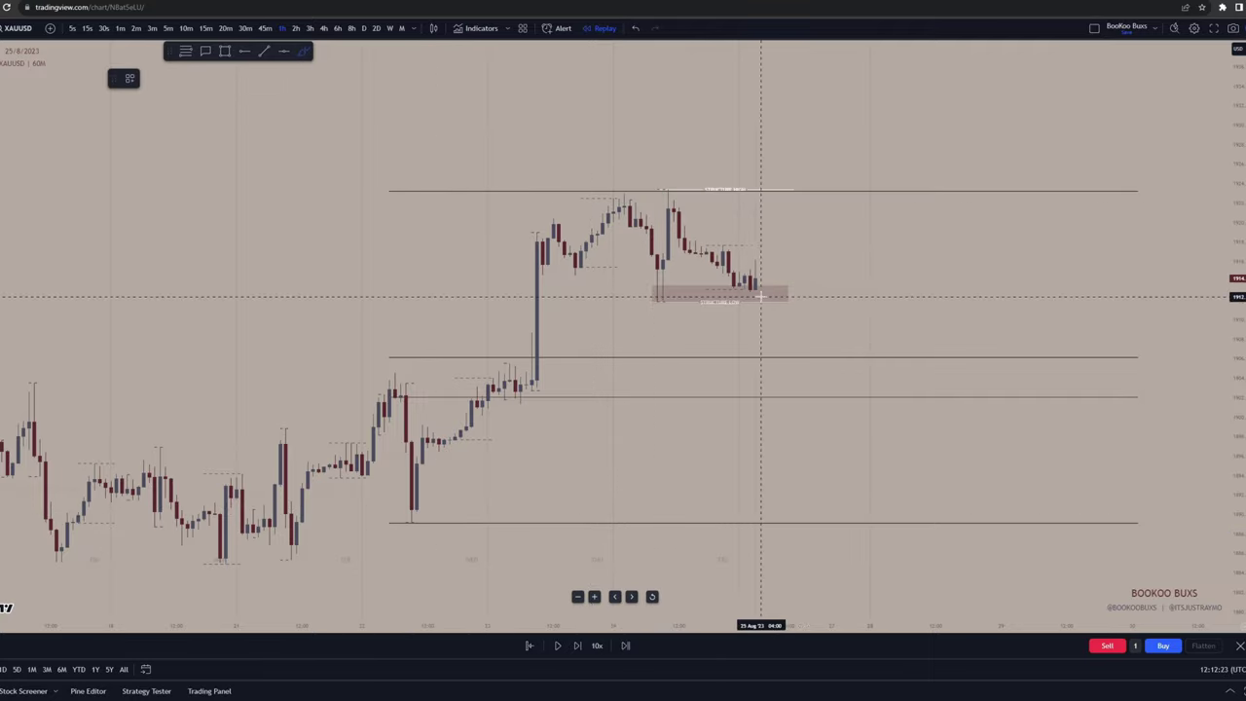
{"action": "mouse_move", "coordinate": [748, 289]}
{"action": "left_mouse_down"}
{"action": "mouse_move", "coordinate": [806, 230]}
{"action": "mouse_move", "coordinate": [959, 450]}
{"action": "mouse_move", "coordinate": [1120, 269]}
{"action": "mouse_move", "coordinate": [1196, 143]}
{"action": "left_mouse_up"}
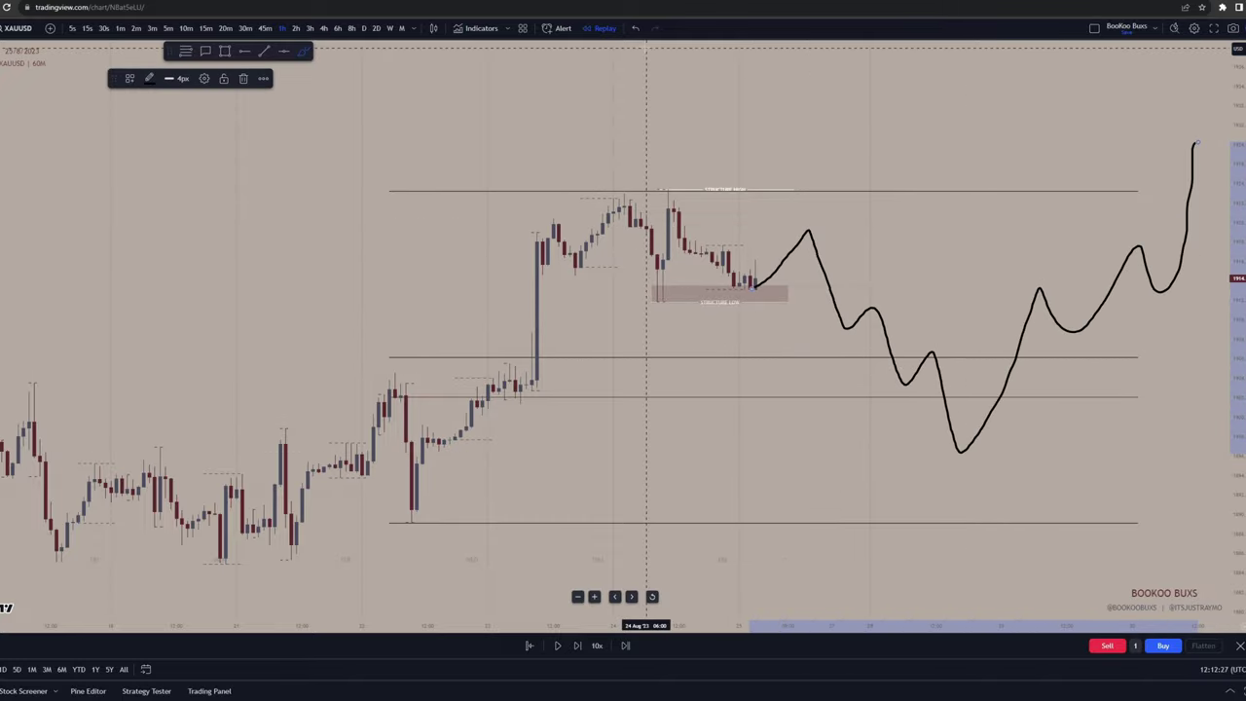
{"action": "left_click", "coordinate": [634, 28]}
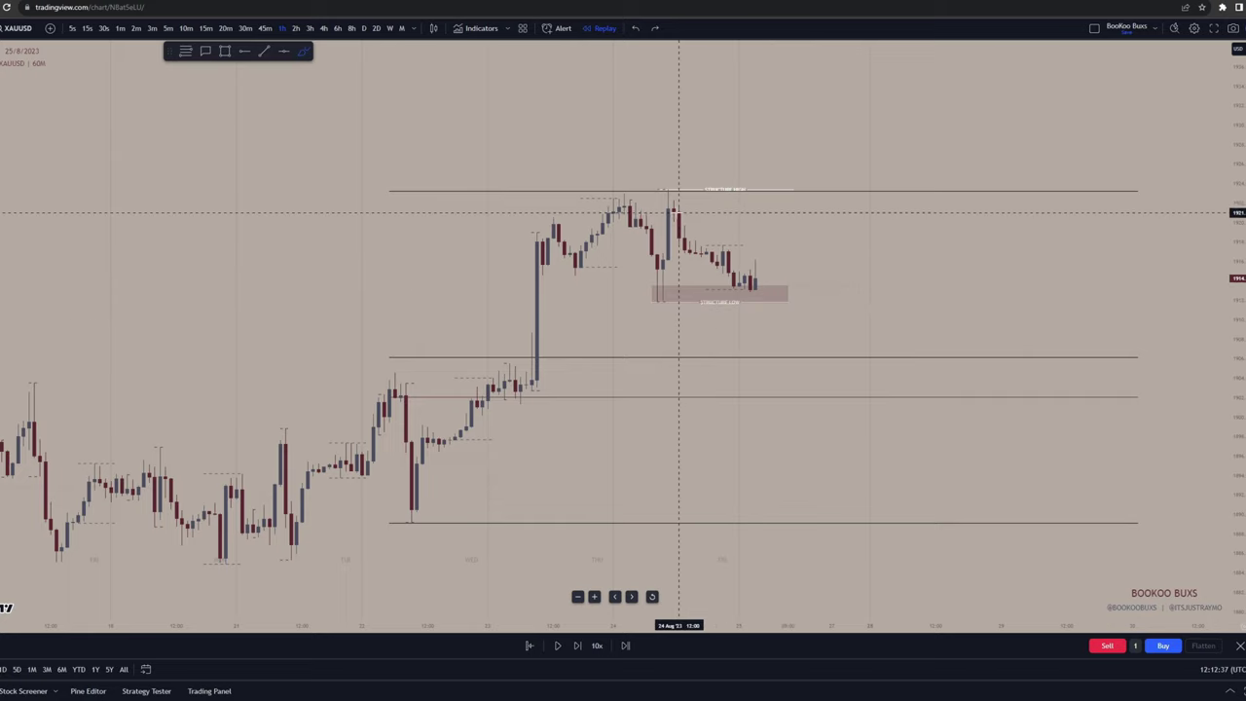
{"action": "mouse_move", "coordinate": [673, 205]}
{"action": "left_mouse_down"}
{"action": "mouse_move", "coordinate": [745, 292]}
{"action": "mouse_move", "coordinate": [801, 91]}
{"action": "left_mouse_up"}
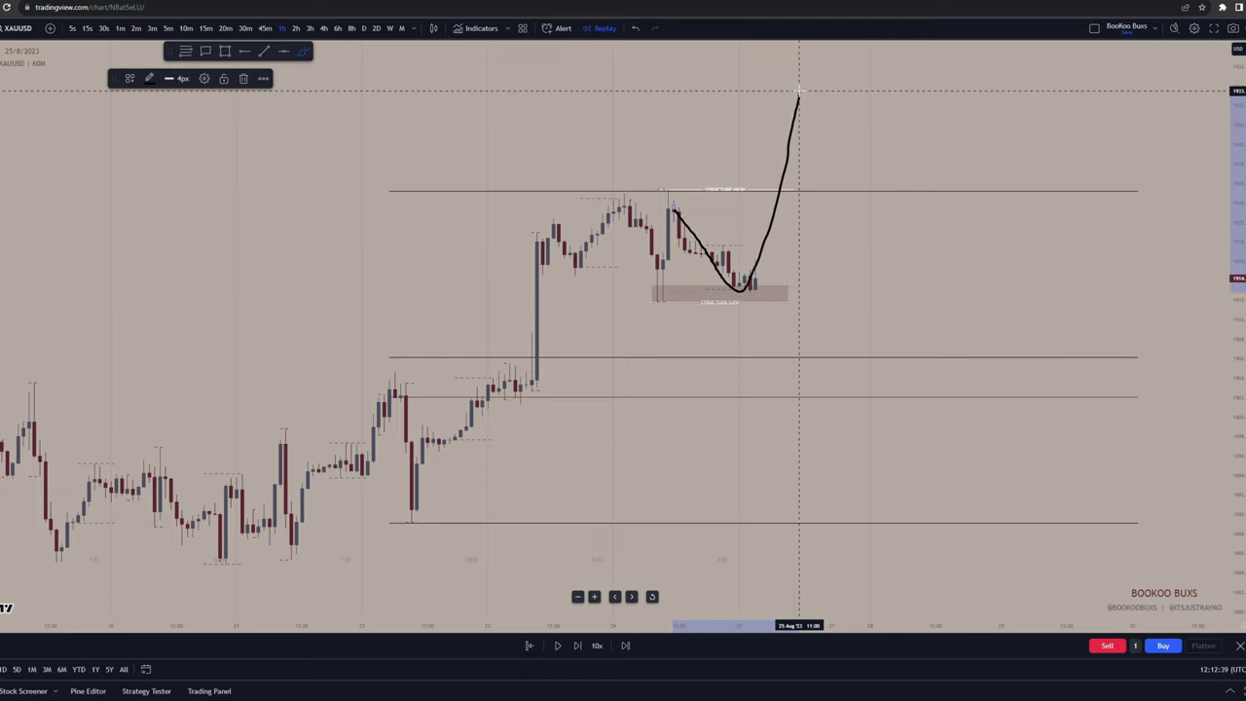
{"action": "left_click", "coordinate": [635, 29]}
{"action": "left_click", "coordinate": [634, 29]}
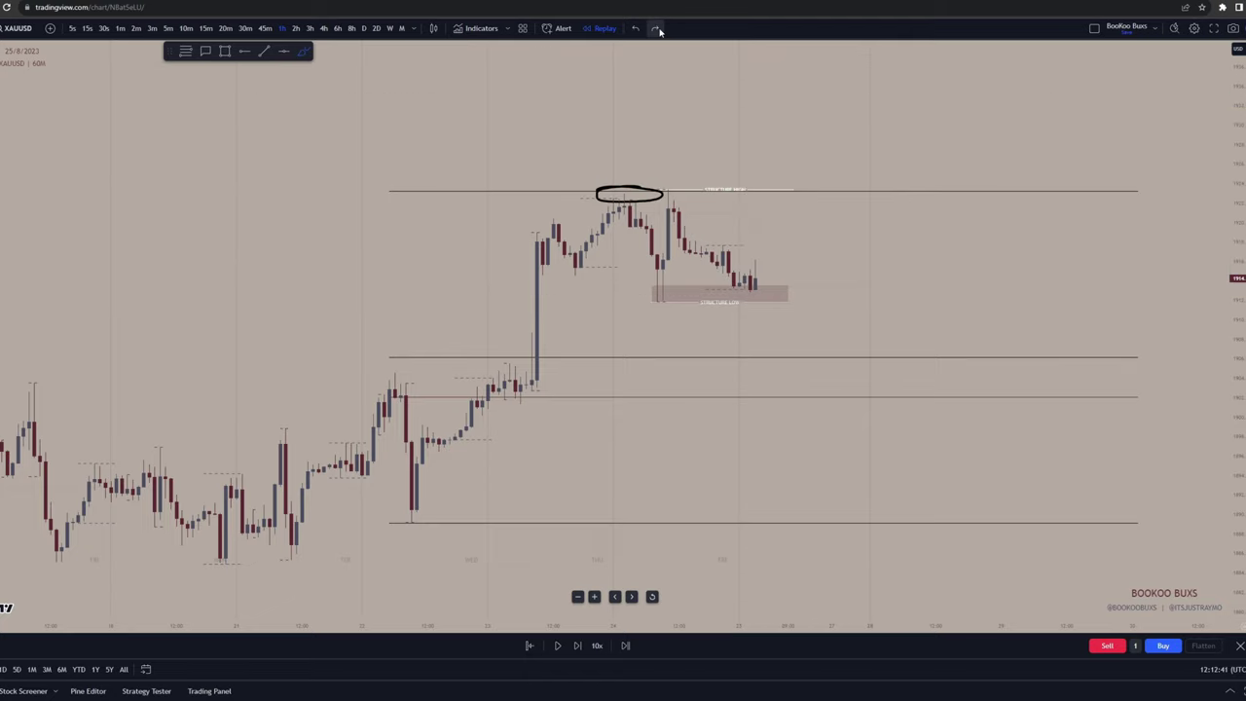
{"action": "left_click", "coordinate": [635, 28]}
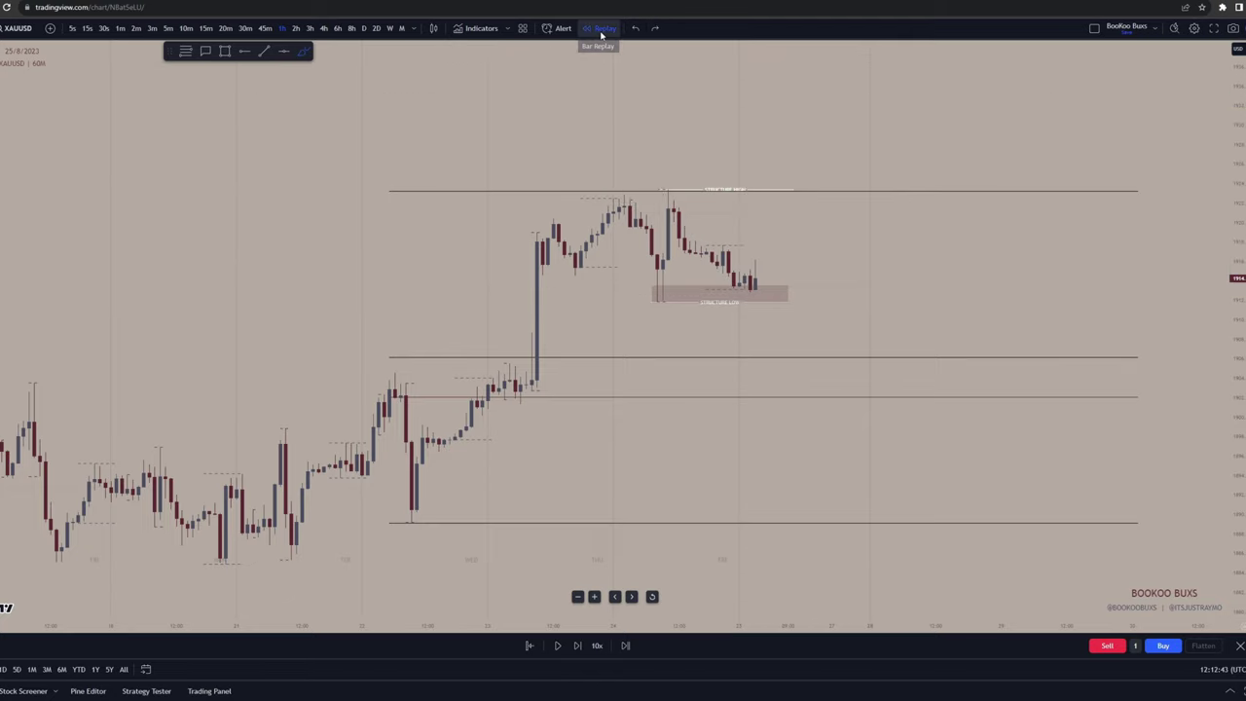
- Move the bar replay starting point back to the 23 August pullback after the strong rally
{"action": "left_click", "coordinate": [531, 645]}
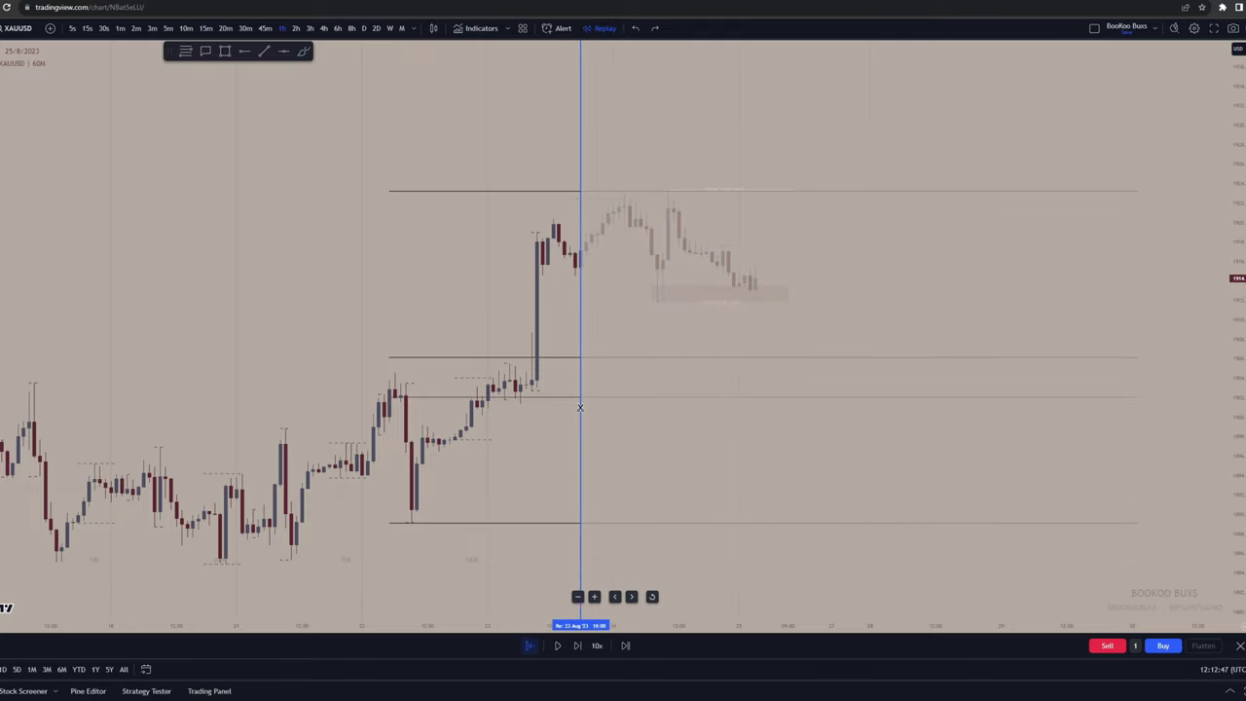
{"action": "left_click", "coordinate": [581, 416]}
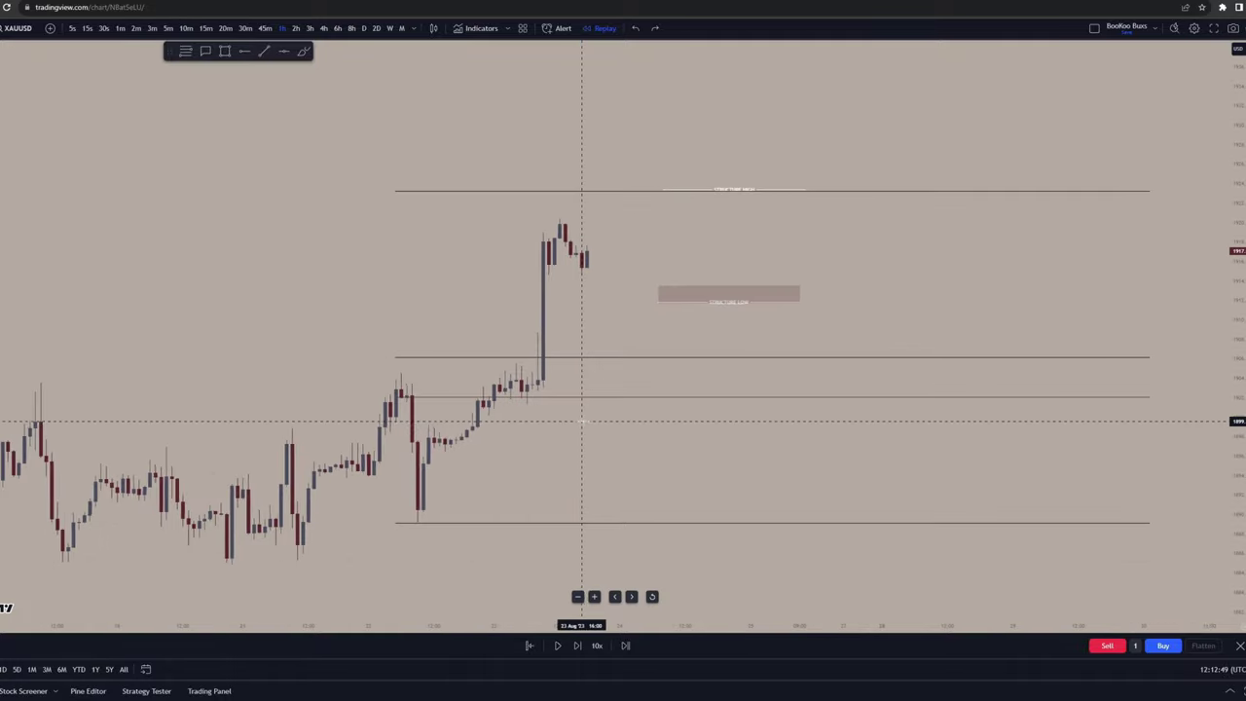
{"action": "scroll", "coordinate": [571, 422], "scroll_direction": "up", "scroll_amount": 4}
{"action": "left_click_drag", "start_coordinate": [680, 310], "coordinate": [337, 308]}
{"action": "left_click_drag", "start_coordinate": [528, 281], "coordinate": [226, 277]}
- Lower the Fibonacci retracement's upper anchor to the 23 August swing high
{"action": "scroll", "coordinate": [440, 408], "scroll_direction": "down", "scroll_amount": 6}
{"action": "left_click_drag", "start_coordinate": [887, 259], "coordinate": [530, 313]}
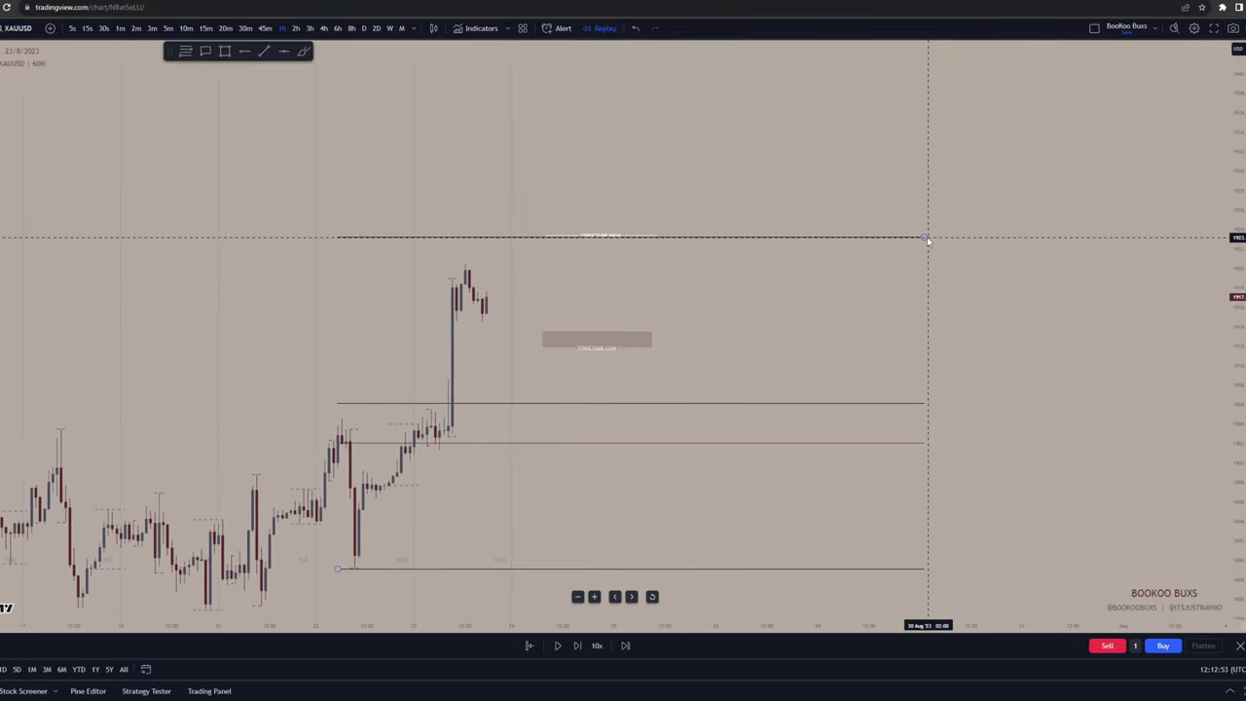
{"action": "left_click_drag", "start_coordinate": [925, 239], "coordinate": [929, 268]}
{"action": "left_click_drag", "start_coordinate": [671, 380], "coordinate": [806, 250]}
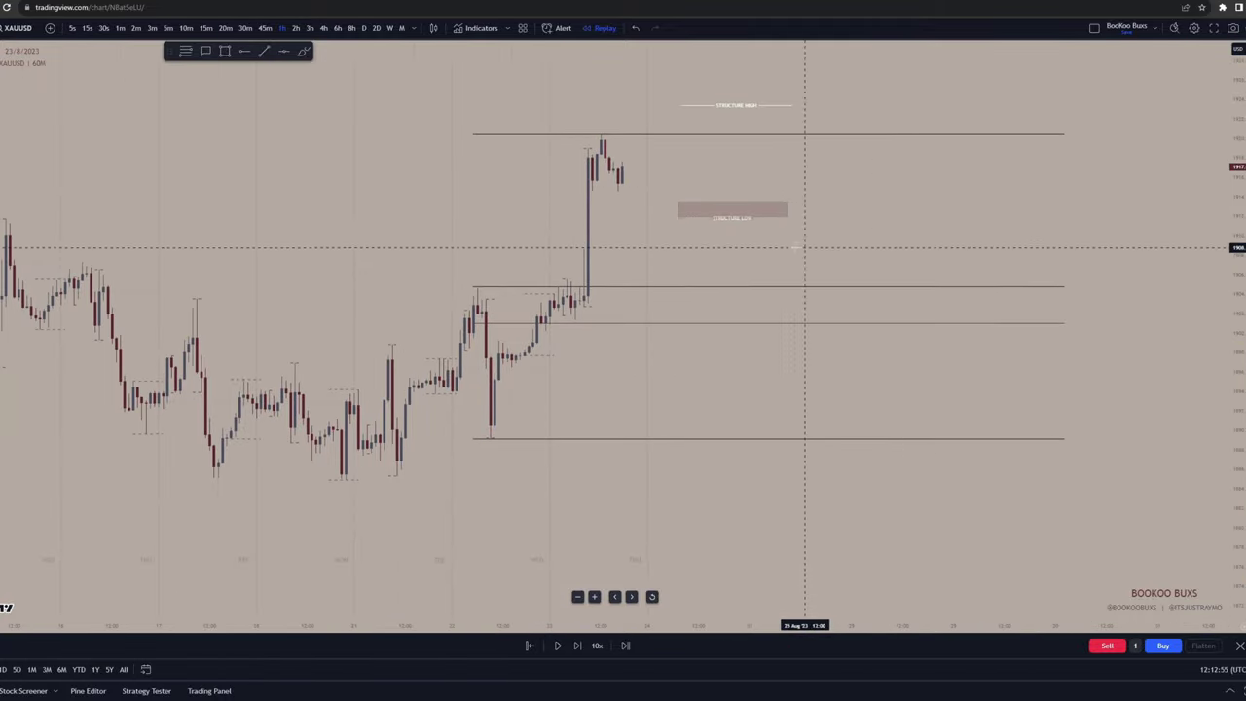
- Brush a V-shaped price path dipping below the middle Fibonacci level and rallying to the structure high, circle both ends, and undo the strokes
{"action": "left_click_drag", "start_coordinate": [567, 243], "coordinate": [603, 243]}
{"action": "left_click", "coordinate": [304, 51]}
{"action": "mouse_move", "coordinate": [654, 166]}
{"action": "left_mouse_down"}
{"action": "mouse_move", "coordinate": [734, 377]}
{"action": "mouse_move", "coordinate": [828, 104]}
{"action": "left_mouse_up"}
{"action": "mouse_move", "coordinate": [827, 104]}
{"action": "left_mouse_down"}
{"action": "mouse_move", "coordinate": [843, 111]}
{"action": "mouse_move", "coordinate": [825, 97]}
{"action": "left_mouse_up"}
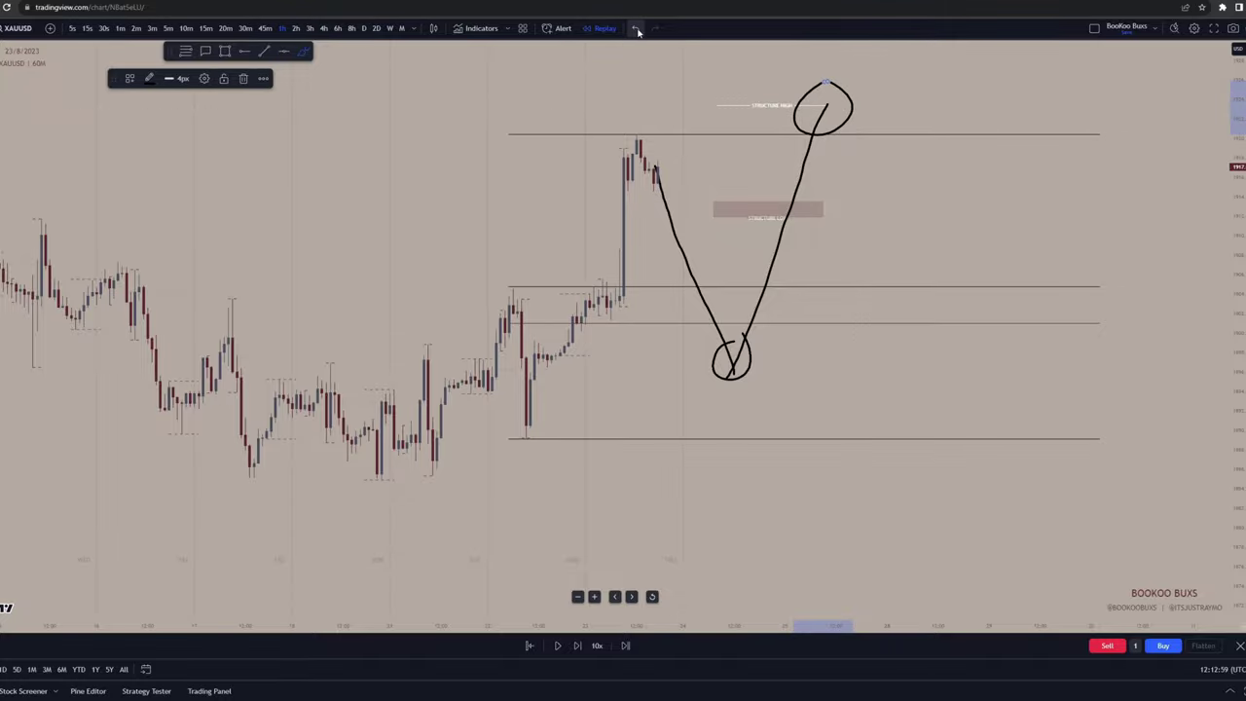
{"action": "left_click", "coordinate": [635, 28]}
{"action": "left_click", "coordinate": [637, 30]}
{"action": "left_click", "coordinate": [637, 31]}
{"action": "left_click", "coordinate": [638, 30]}
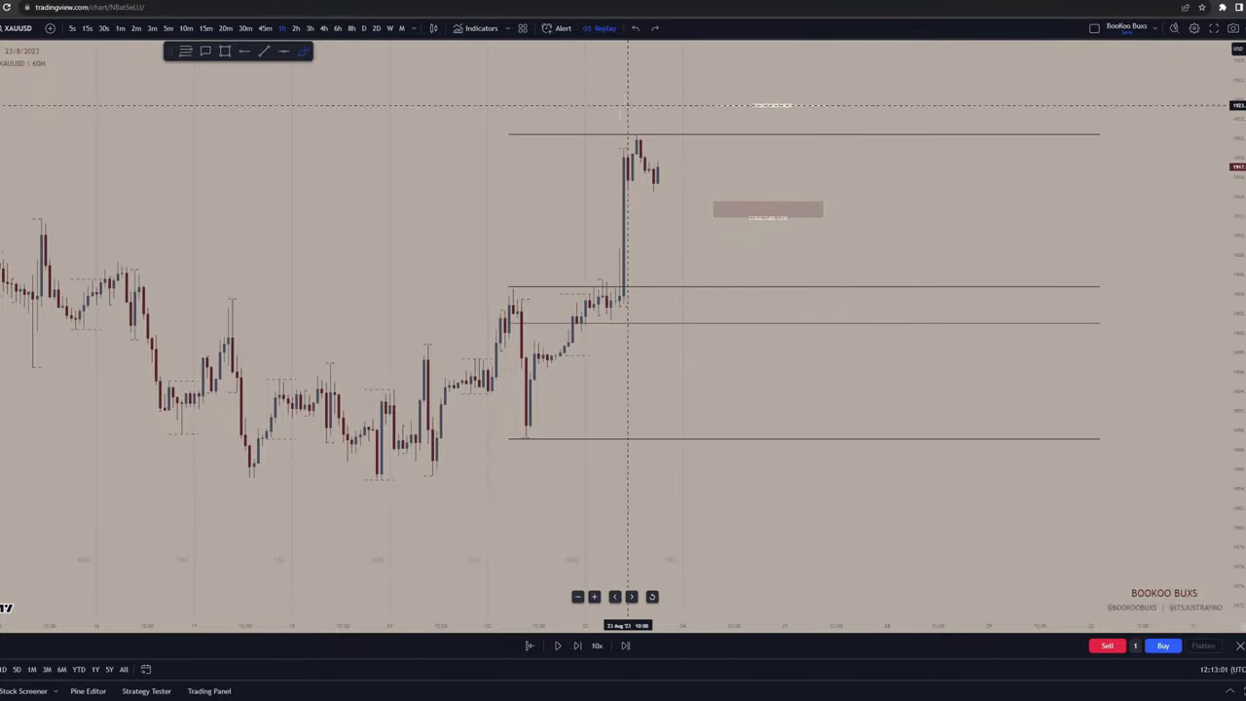
{"action": "left_click_drag", "start_coordinate": [569, 157], "coordinate": [624, 238]}
{"action": "left_click", "coordinate": [637, 28]}
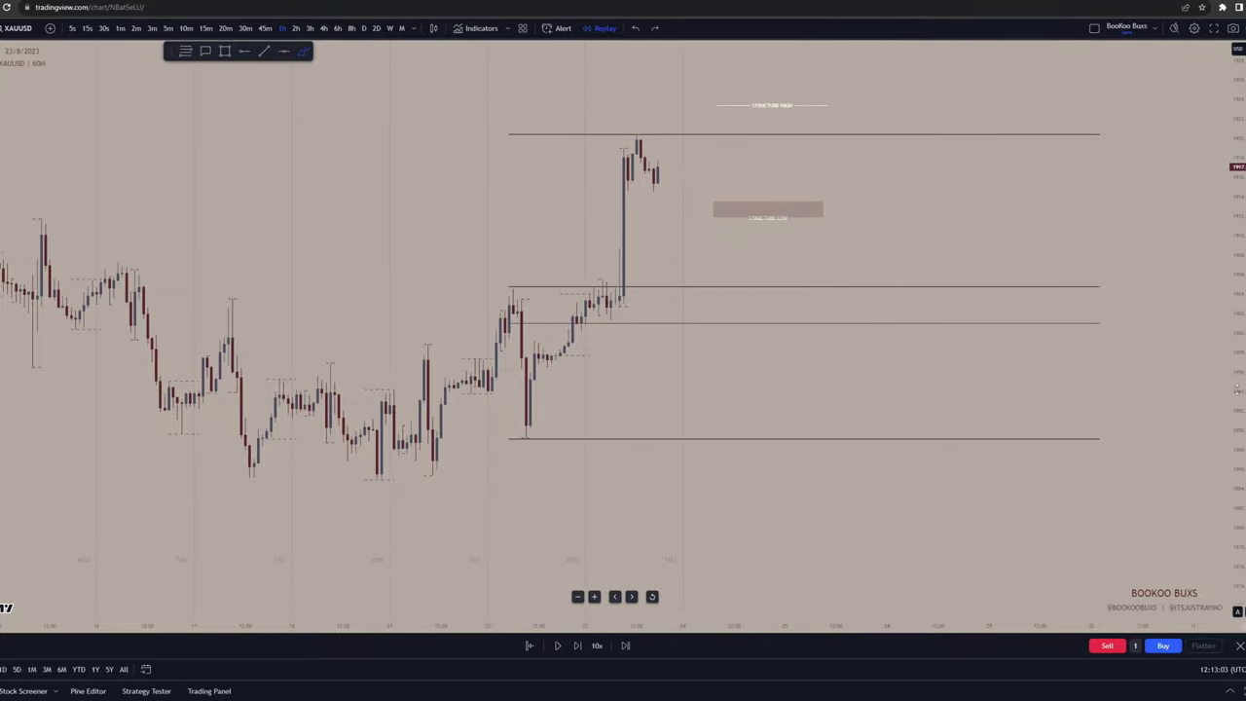
{"action": "left_click_drag", "start_coordinate": [1236, 374], "coordinate": [1236, 246]}
{"action": "left_click_drag", "start_coordinate": [1027, 211], "coordinate": [1176, 320]}
{"action": "left_click", "coordinate": [635, 28]}
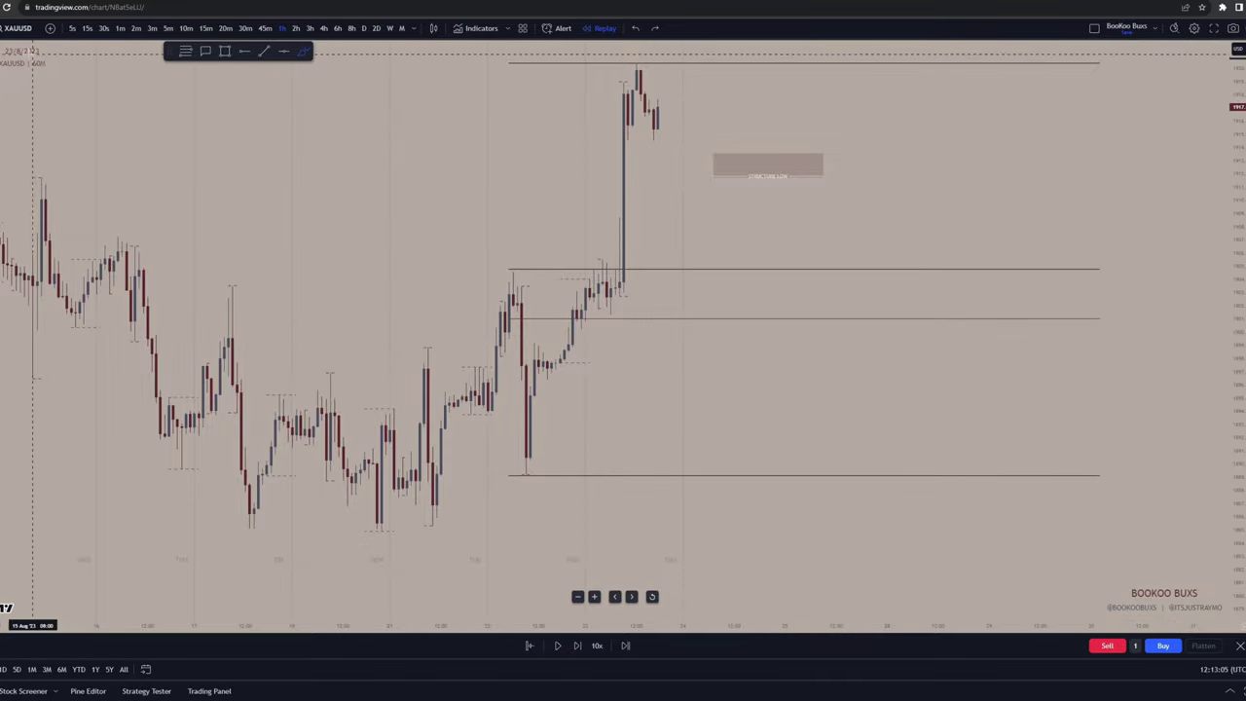
- Play the bar replay forward until 24 August, past the high above the upper Fibonacci level
{"action": "left_click_drag", "start_coordinate": [230, 153], "coordinate": [239, 214]}
{"action": "scroll", "coordinate": [240, 214], "scroll_direction": "up", "scroll_amount": 2}
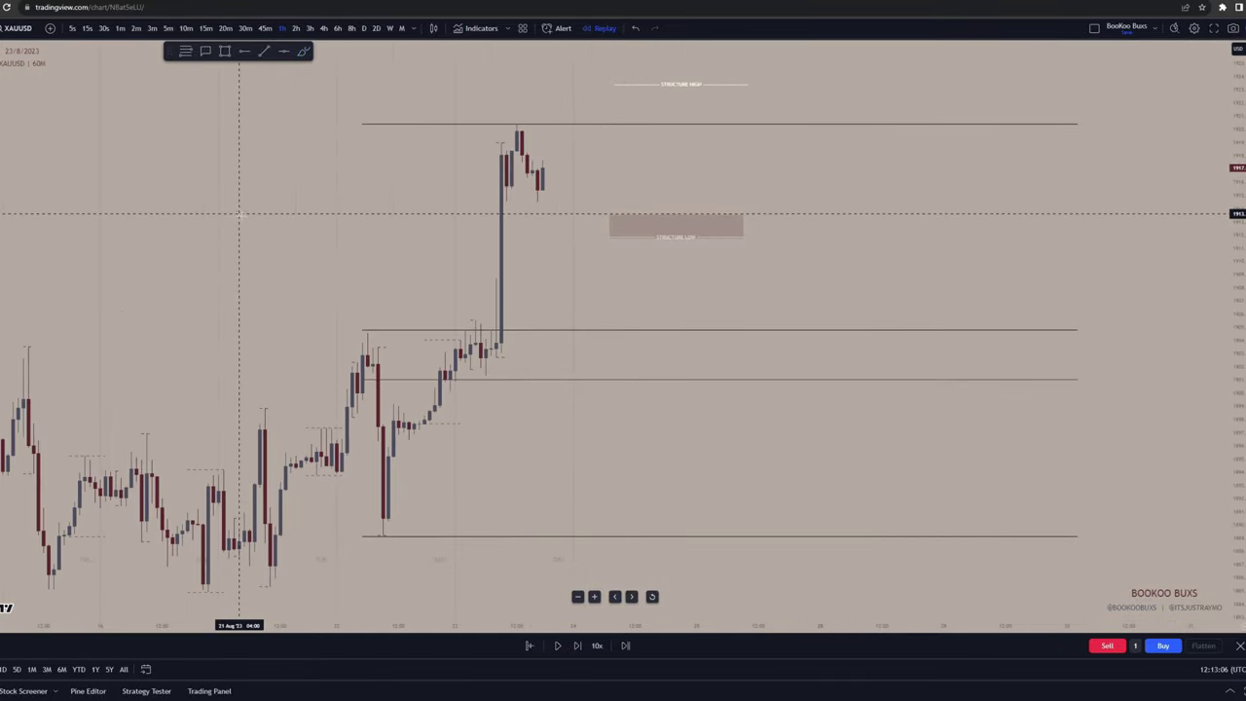
{"action": "left_click", "coordinate": [557, 649]}
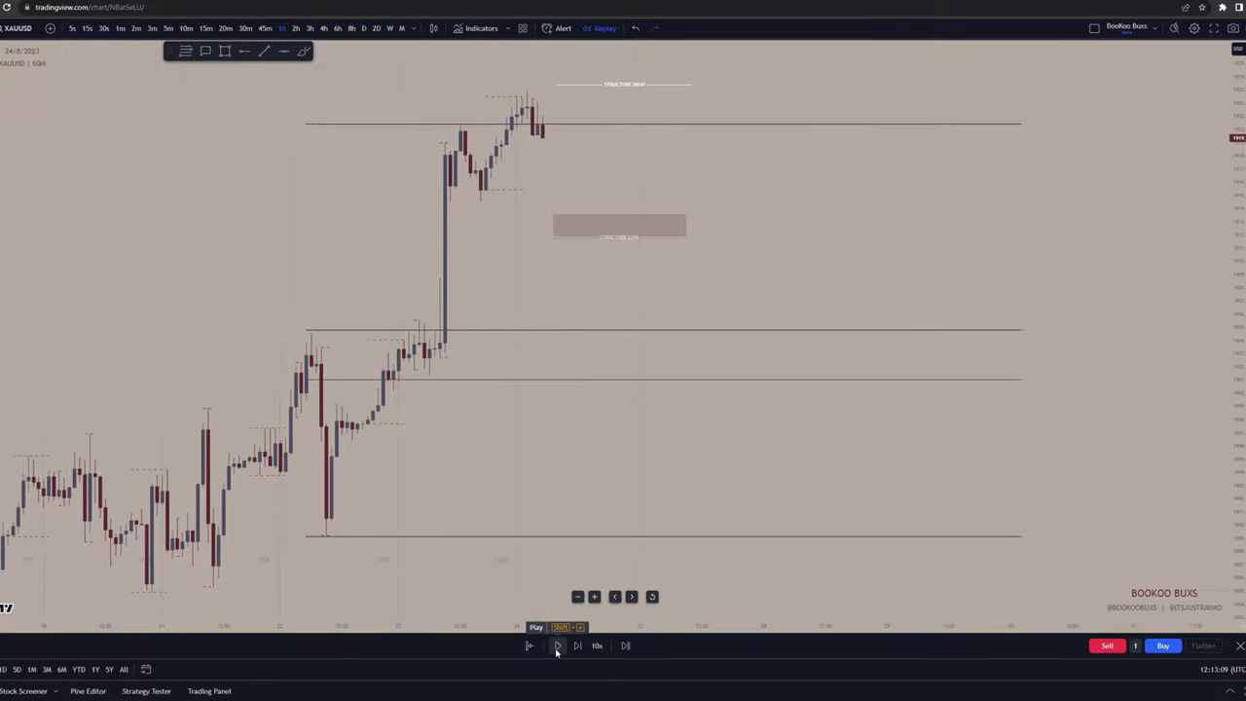
- Brush an outline around the small pullback and a path up to the 24 August high, and undo the strokes
{"action": "left_click", "coordinate": [304, 51]}
{"action": "mouse_move", "coordinate": [460, 121]}
{"action": "left_mouse_down"}
{"action": "mouse_move", "coordinate": [449, 166]}
{"action": "mouse_move", "coordinate": [474, 126]}
{"action": "mouse_move", "coordinate": [480, 202]}
{"action": "mouse_move", "coordinate": [514, 97]}
{"action": "left_mouse_up"}
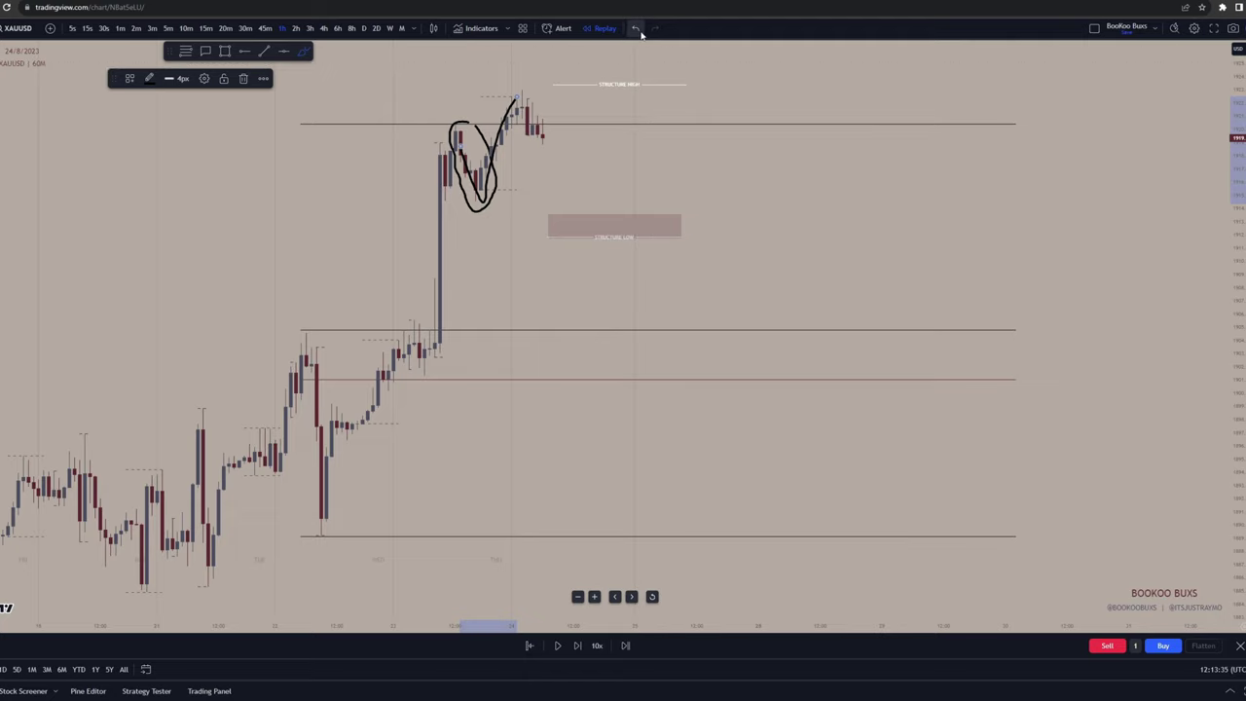
{"action": "left_click", "coordinate": [635, 29]}
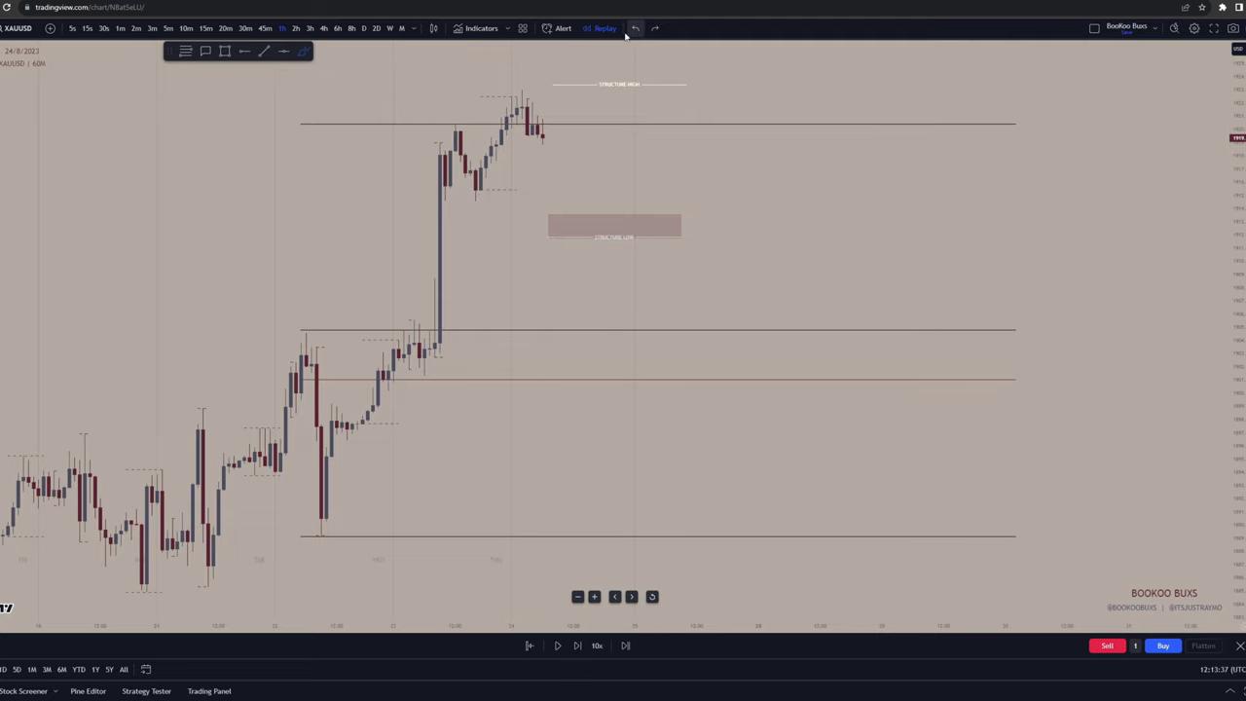
{"action": "left_click_drag", "start_coordinate": [470, 88], "coordinate": [465, 110]}
{"action": "left_click", "coordinate": [635, 29]}
- Delete the Fibonacci retracement and let the bar replay run through the sharp drop on 25 August
{"action": "left_click", "coordinate": [573, 123]}
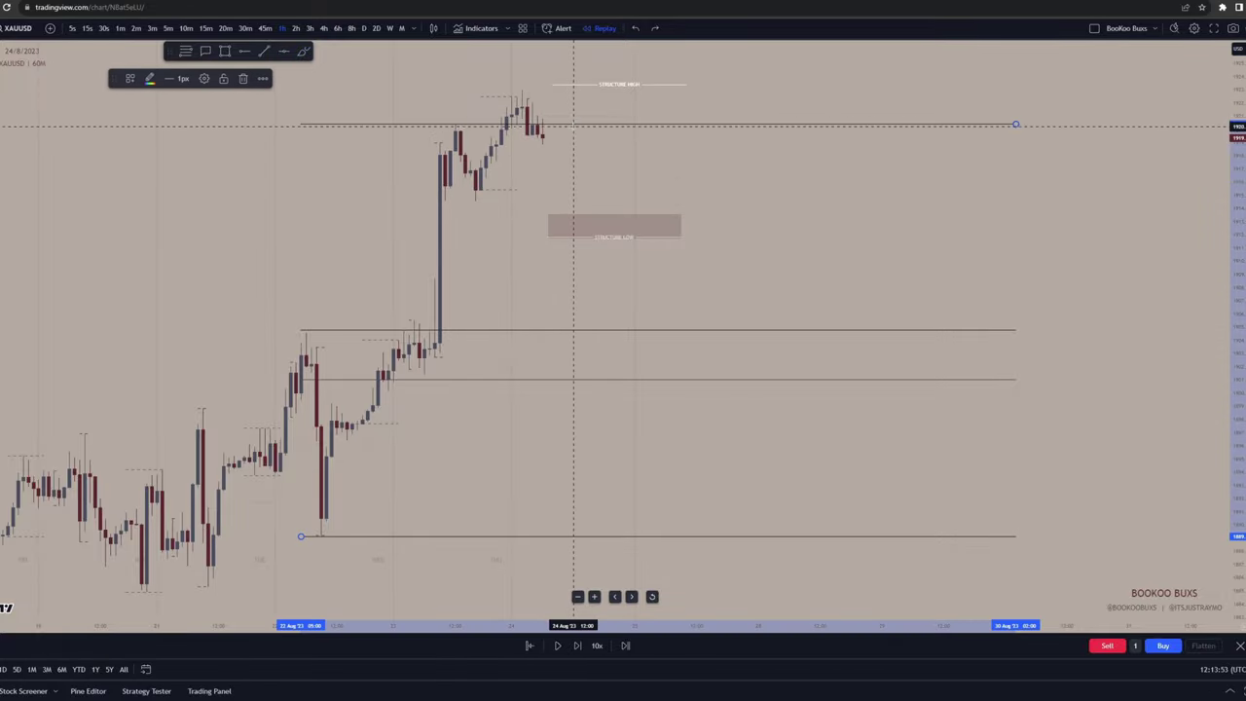
{"action": "left_click", "coordinate": [253, 81]}
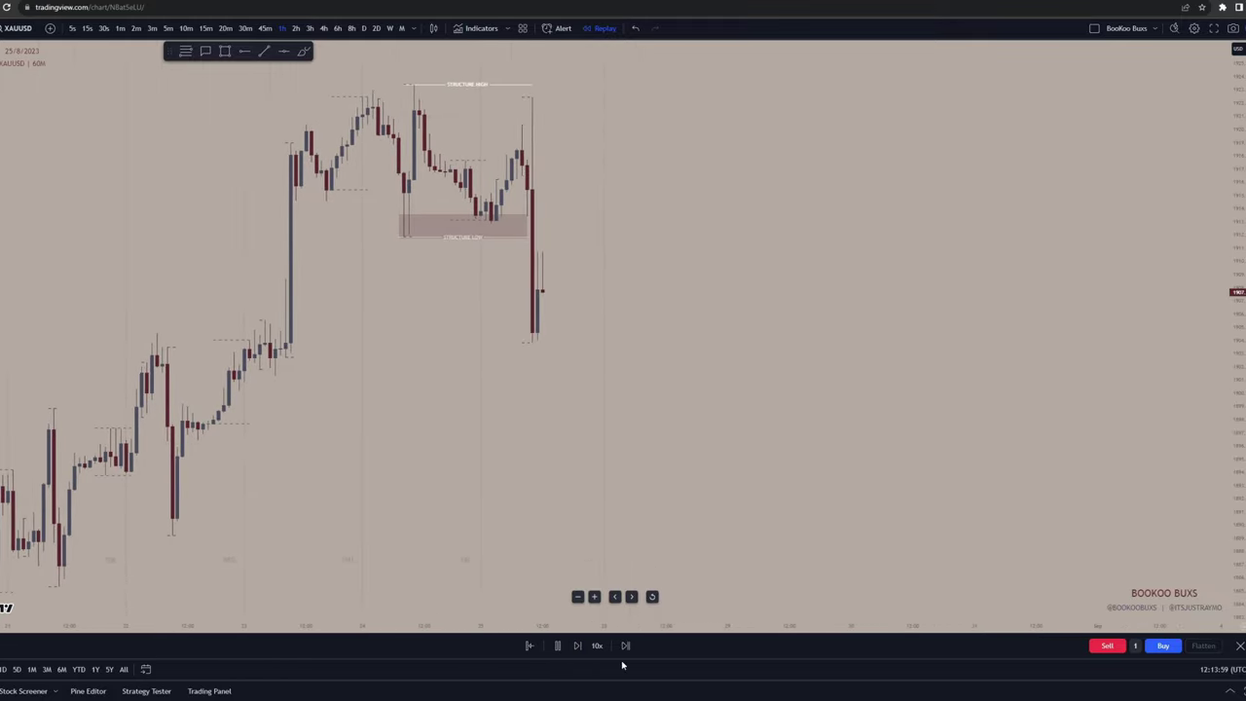
{"action": "left_click_drag", "start_coordinate": [688, 323], "coordinate": [503, 370]}
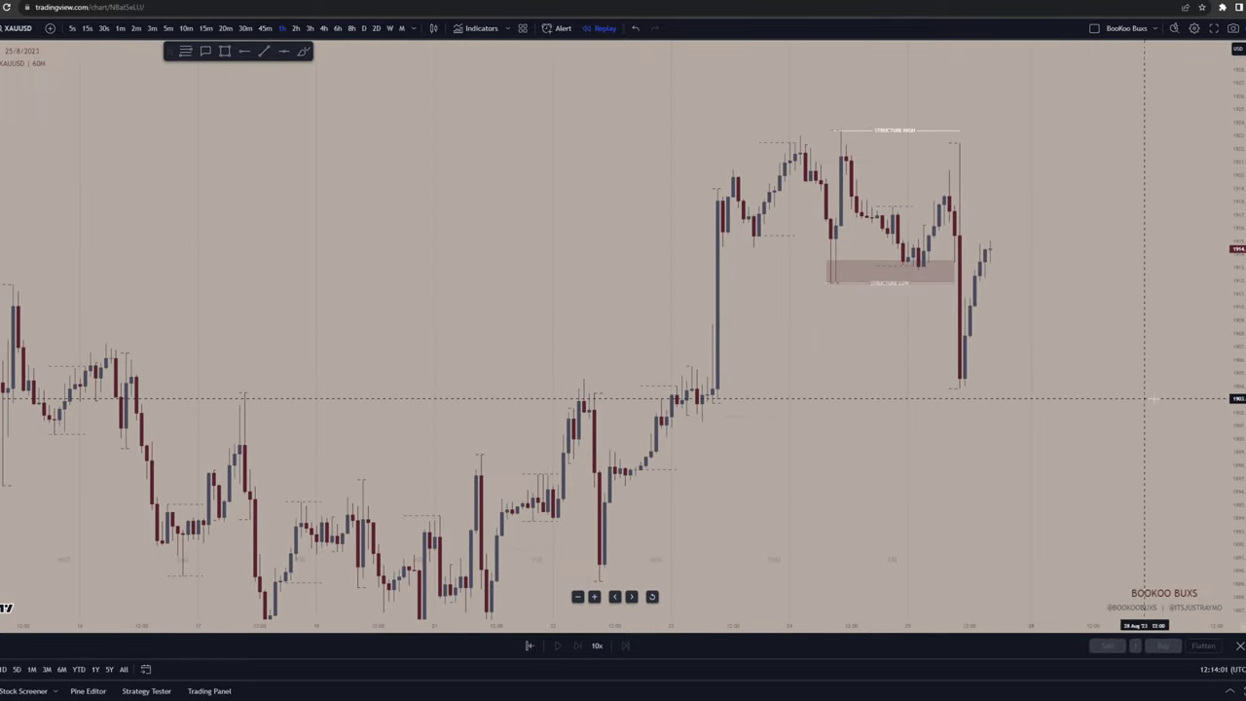
{"action": "left_click_drag", "start_coordinate": [1237, 389], "coordinate": [1237, 358]}
{"action": "left_click_drag", "start_coordinate": [1052, 312], "coordinate": [938, 322]}
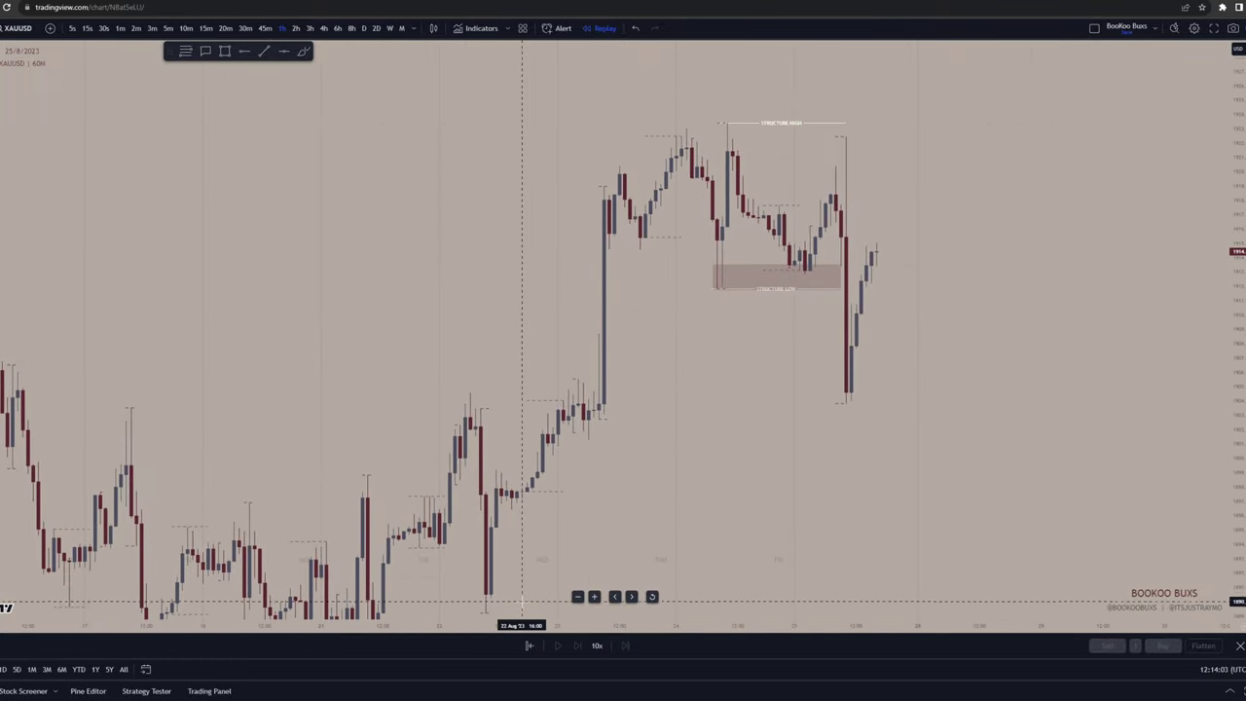
- Restart the bar replay at the 25 August bounce off the structure-low zone and switch to the 10-minute chart
{"action": "left_click", "coordinate": [529, 645]}
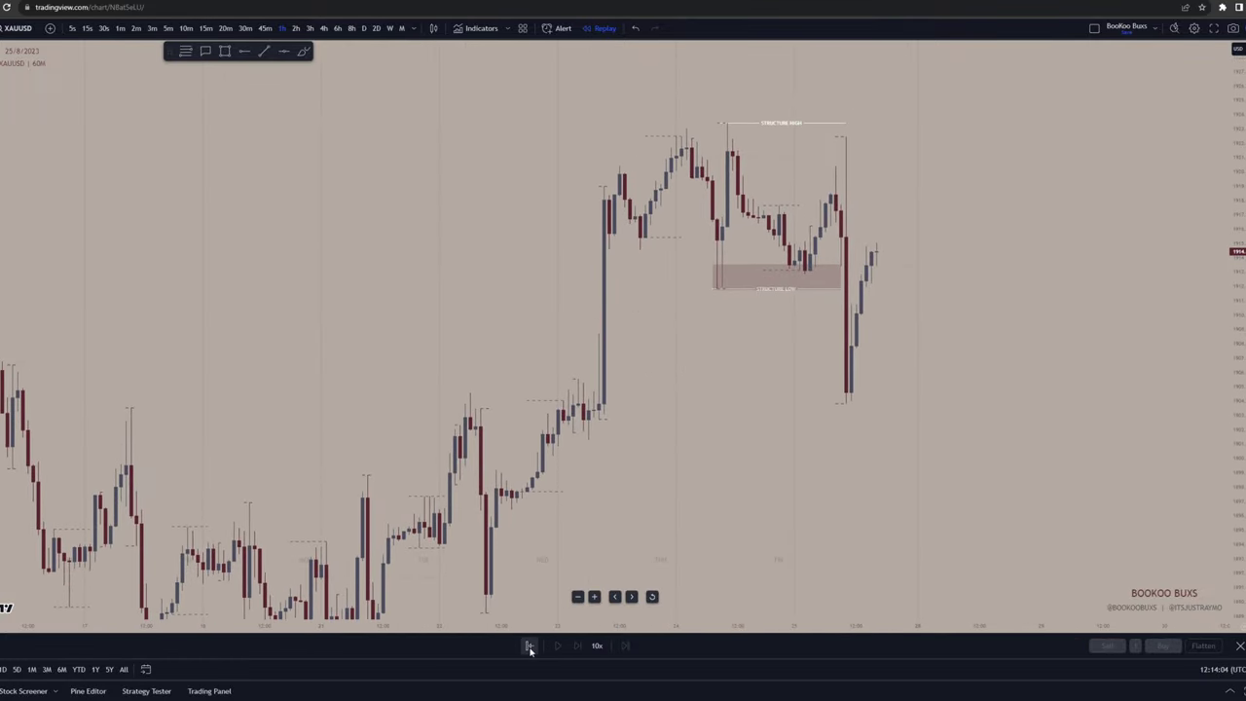
{"action": "left_click", "coordinate": [820, 423]}
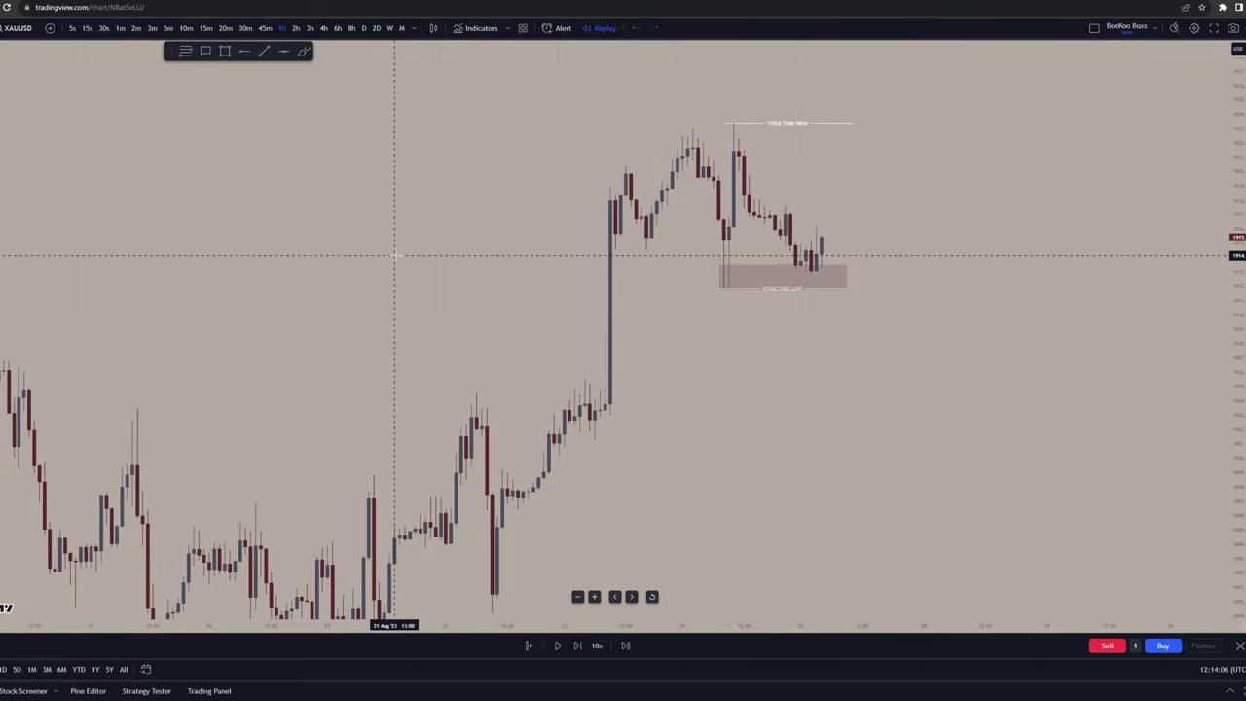
{"action": "left_click", "coordinate": [186, 28]}
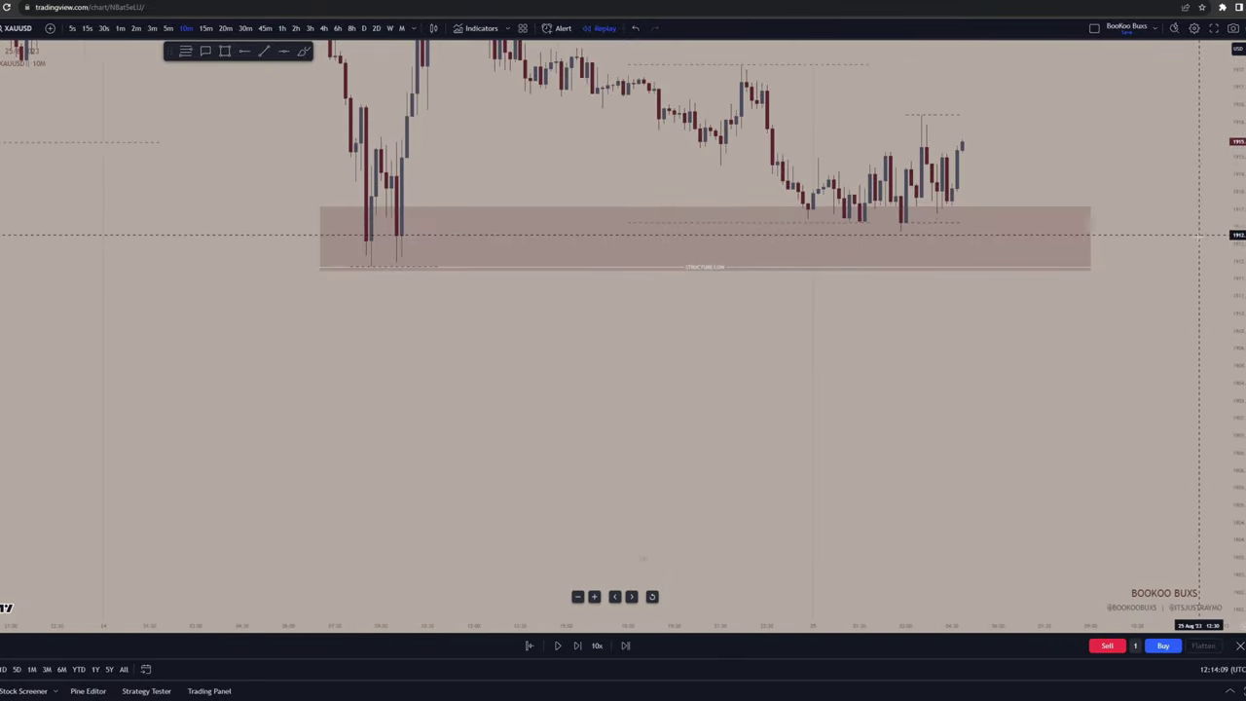
- Shorten the structure-low zone rectangle so that it starts at the 24 August 08:30 candle
{"action": "left_click_drag", "start_coordinate": [1194, 263], "coordinate": [1075, 422]}
{"action": "left_click_drag", "start_coordinate": [1236, 477], "coordinate": [1236, 253]}
{"action": "left_click_drag", "start_coordinate": [1119, 376], "coordinate": [1154, 328]}
{"action": "left_click_drag", "start_coordinate": [1236, 386], "coordinate": [1237, 426]}
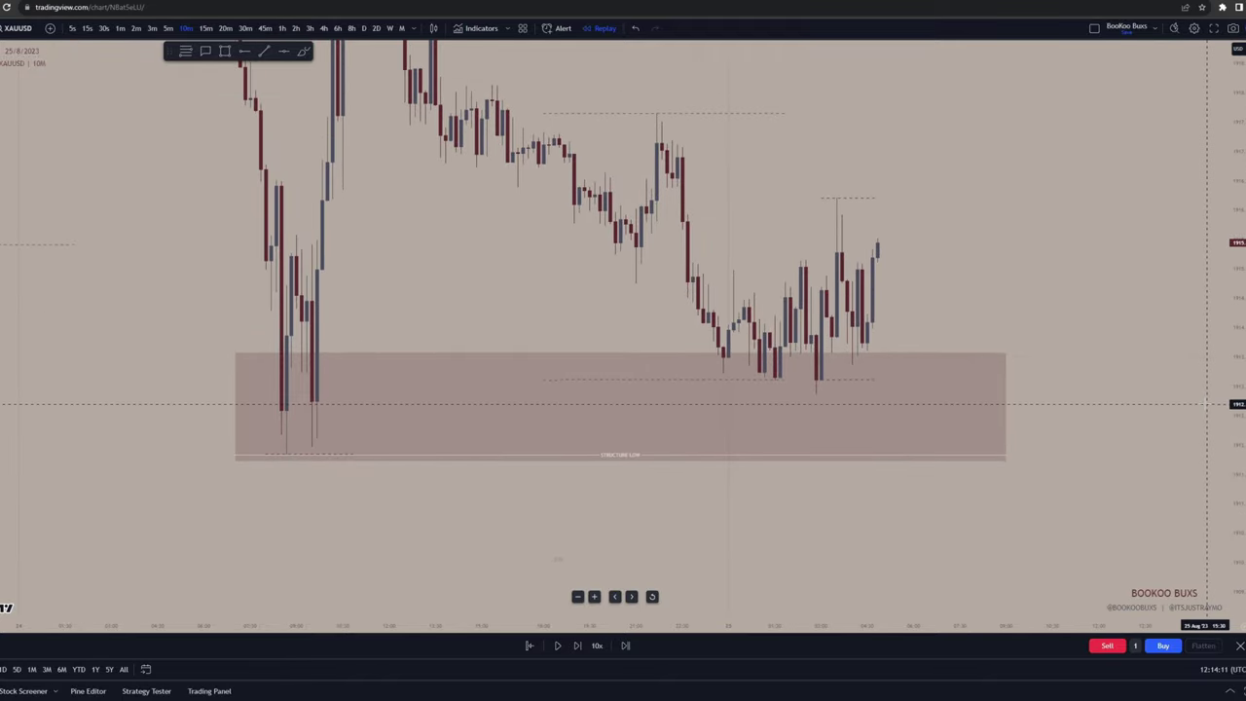
{"action": "left_click_drag", "start_coordinate": [1157, 389], "coordinate": [1158, 395]}
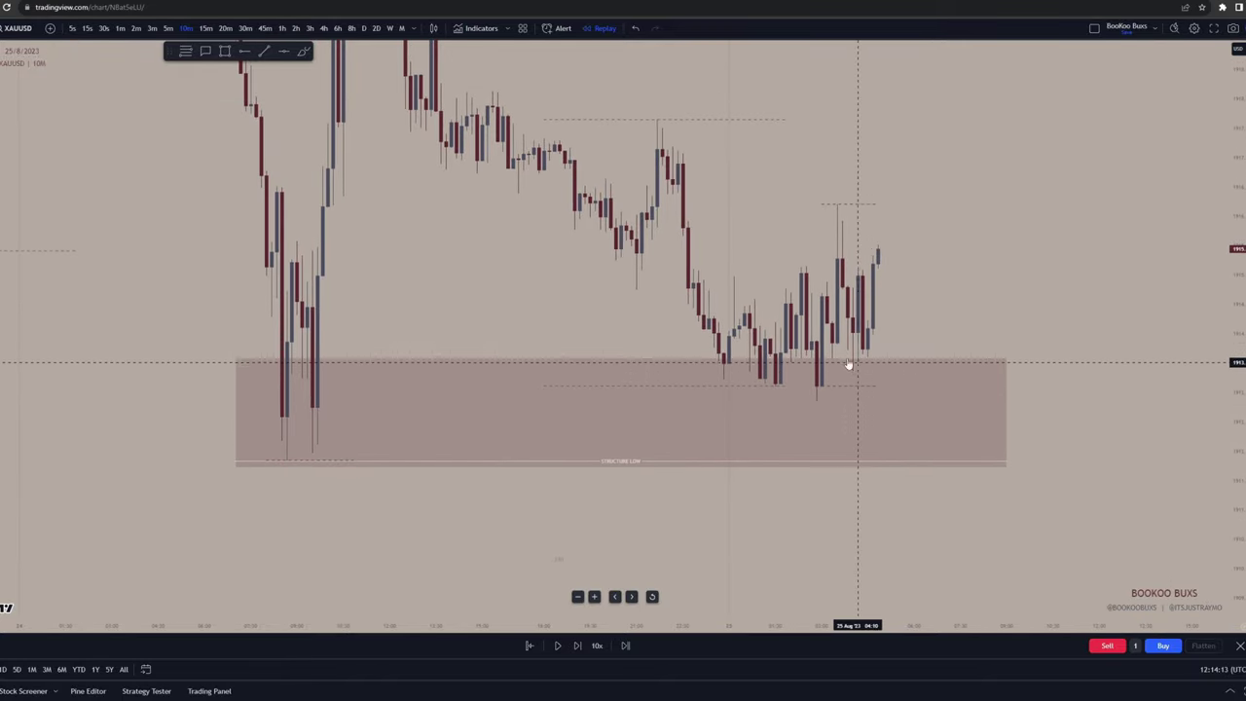
{"action": "left_click_drag", "start_coordinate": [814, 321], "coordinate": [875, 378]}
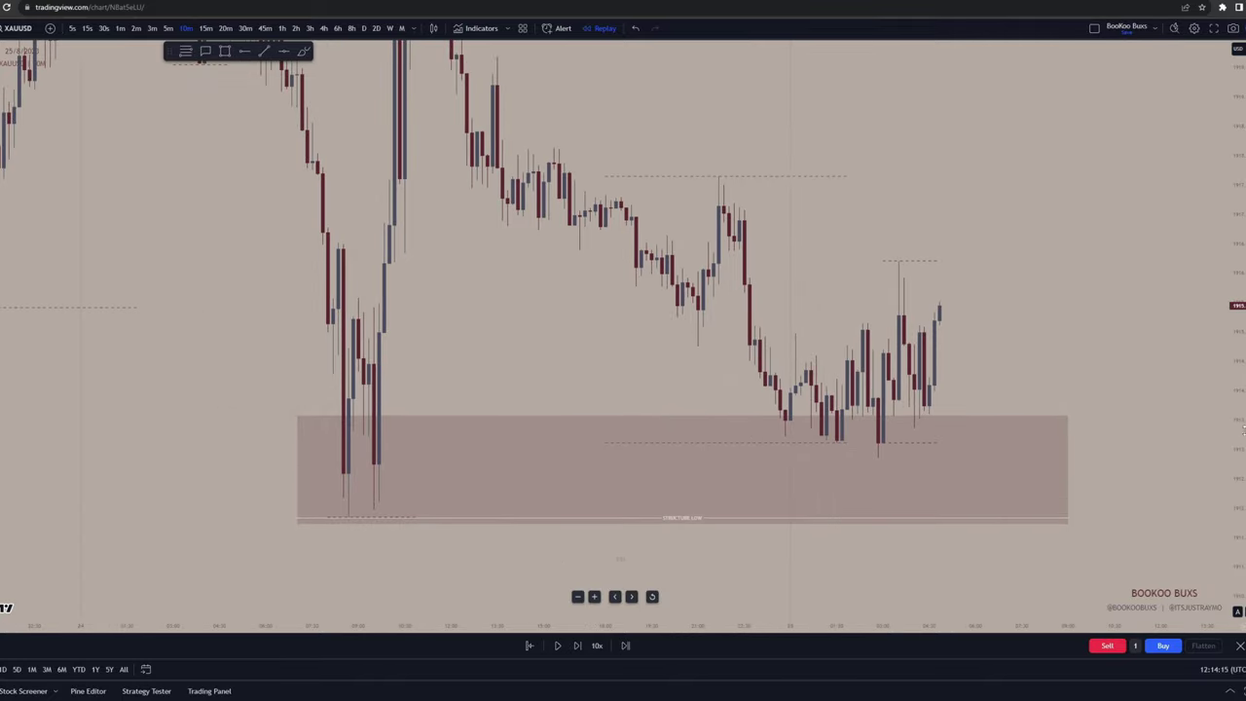
{"action": "left_click_drag", "start_coordinate": [1243, 430], "coordinate": [1238, 521]}
{"action": "left_click_drag", "start_coordinate": [1103, 357], "coordinate": [1101, 428]}
{"action": "left_click_drag", "start_coordinate": [775, 361], "coordinate": [833, 392]}
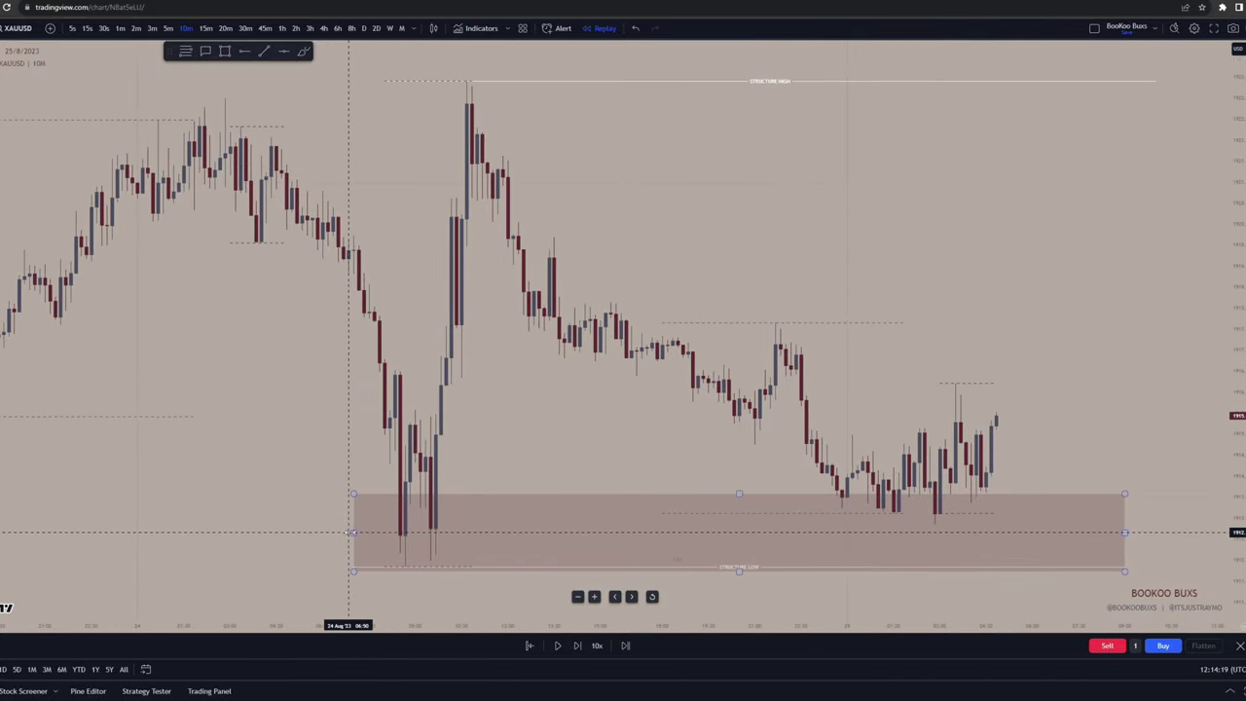
{"action": "left_click_drag", "start_coordinate": [353, 533], "coordinate": [399, 533]}
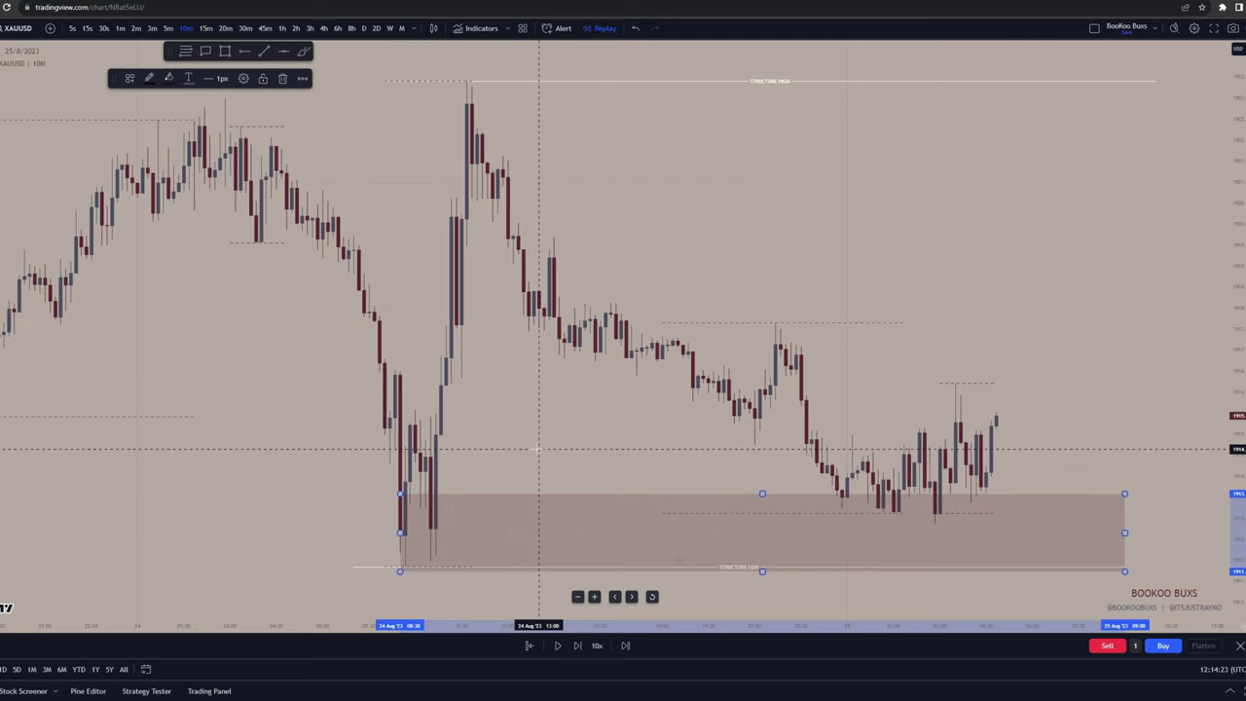
- Draw a rectangle across the middle of the range from 24 August 09:30 to 25 August 01:00, and delete it
{"action": "left_click_drag", "start_coordinate": [600, 458], "coordinate": [597, 419]}
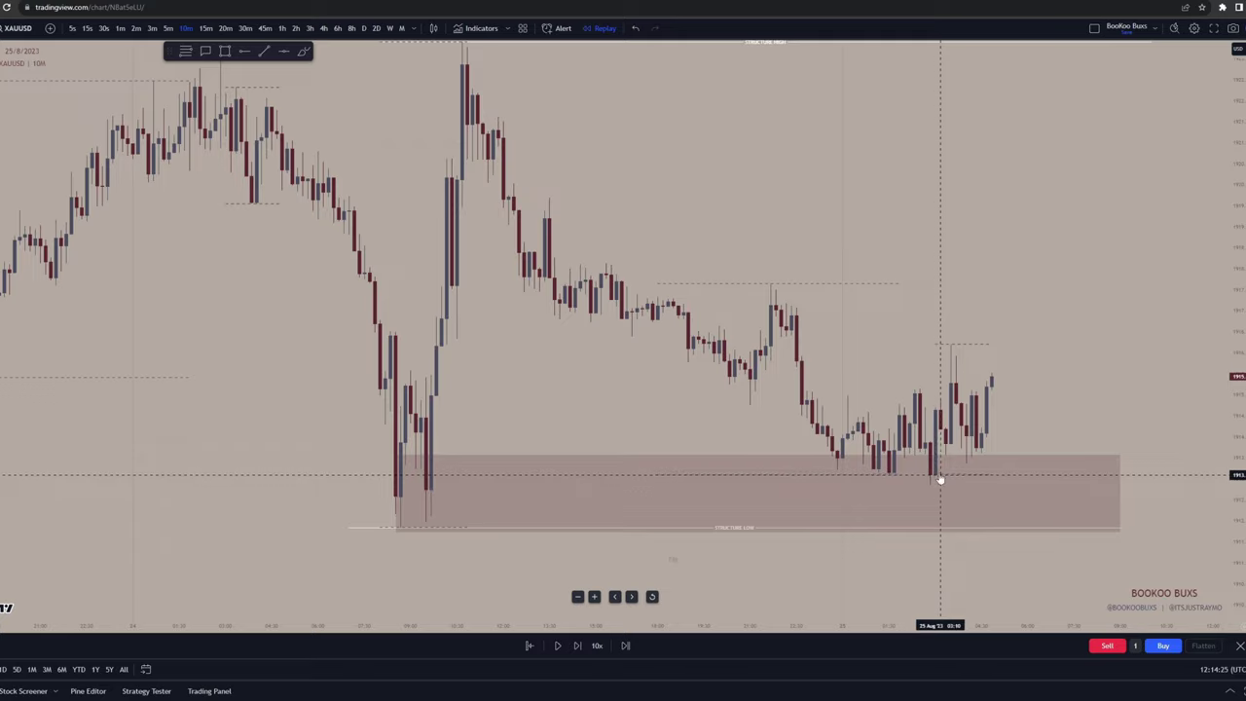
{"action": "left_click_drag", "start_coordinate": [493, 387], "coordinate": [495, 419]}
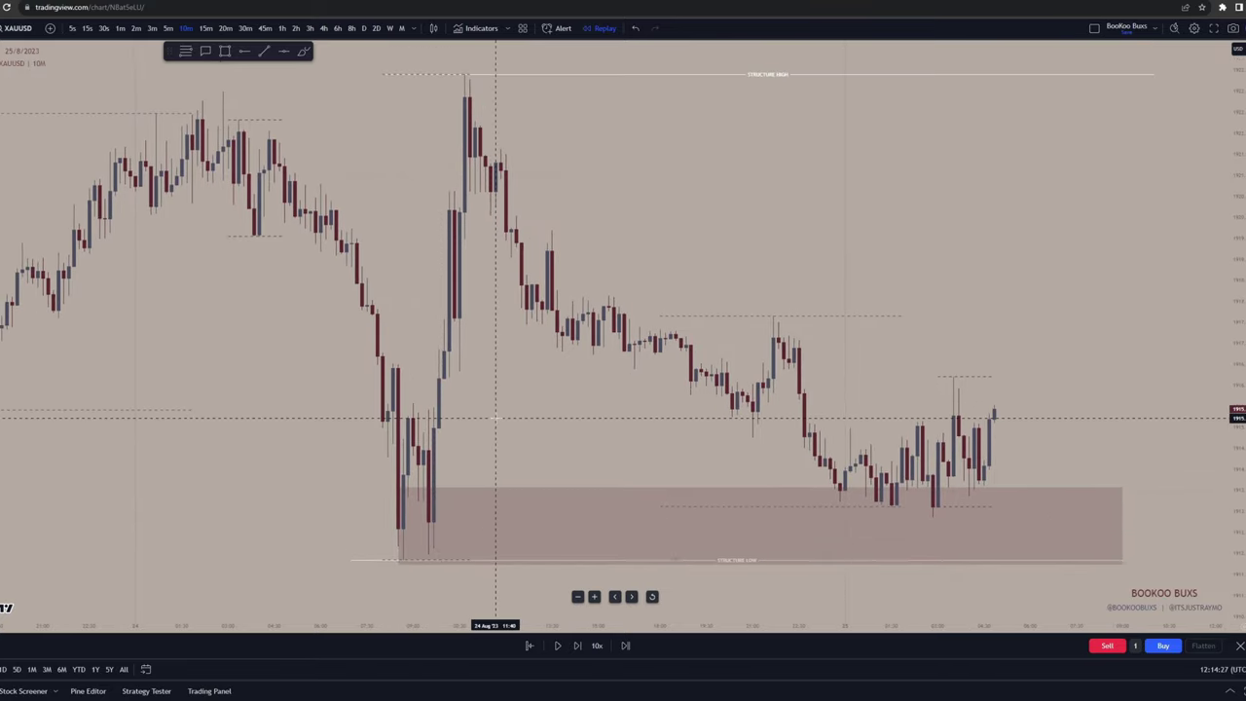
{"action": "left_click", "coordinate": [225, 50]}
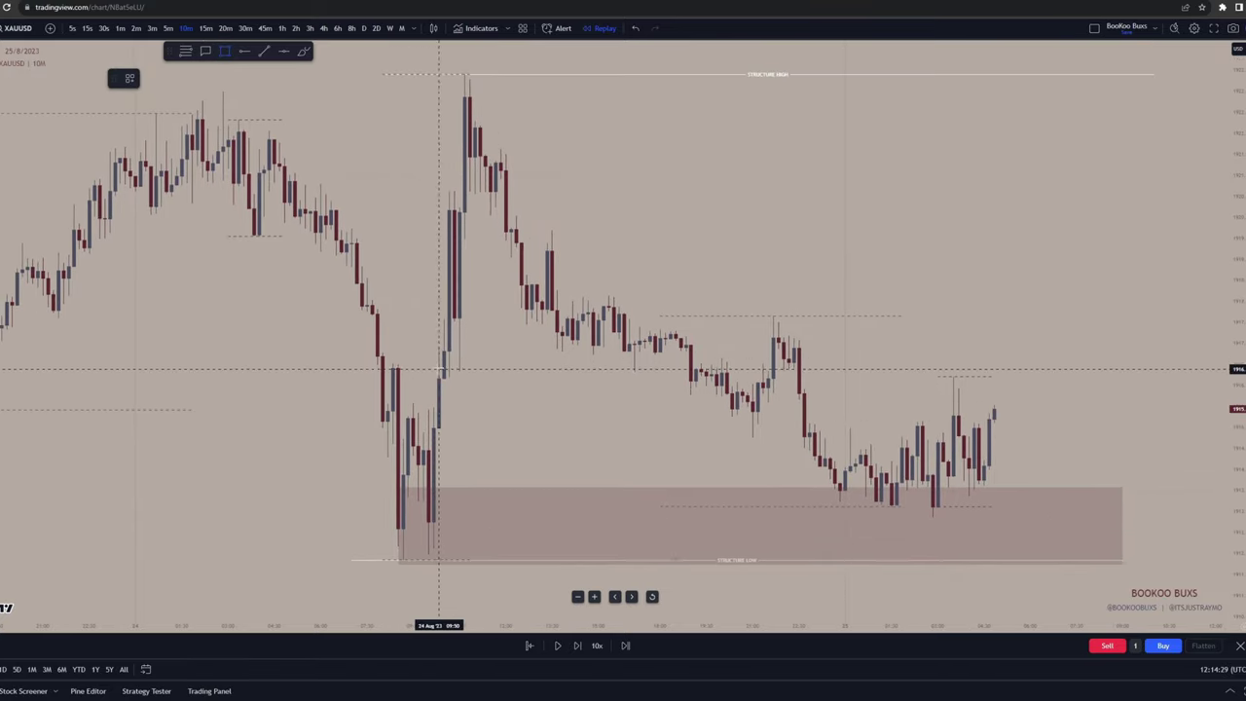
{"action": "left_click_drag", "start_coordinate": [428, 342], "coordinate": [876, 382]}
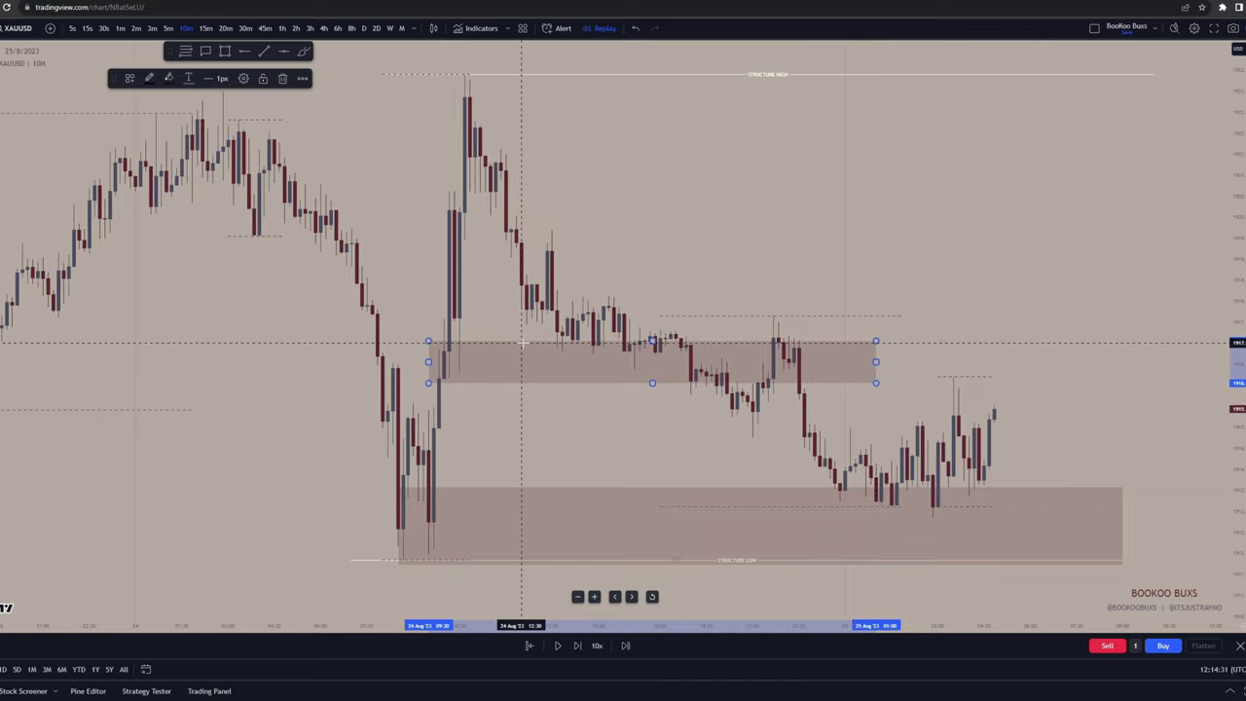
{"action": "key", "text": "Delete"}
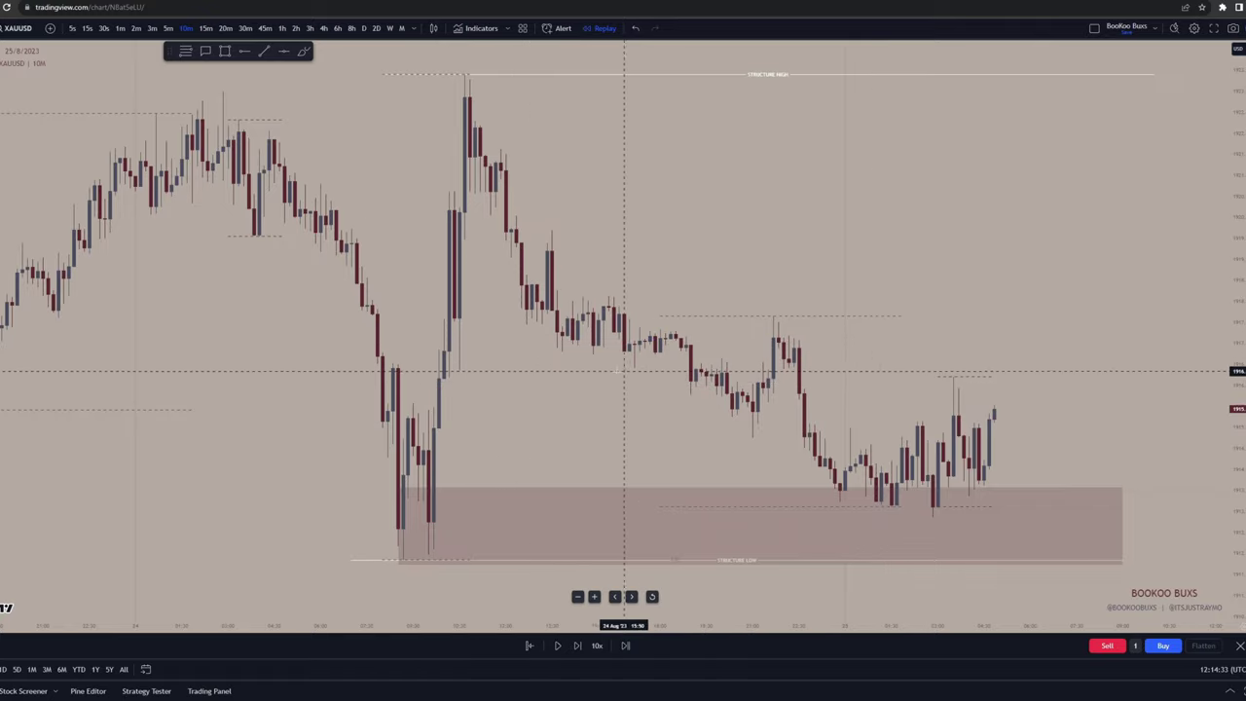
- Switch to the 3-minute chart and shorten the structure-low zone so that it starts at 24 August 09:21
{"action": "left_click_drag", "start_coordinate": [643, 448], "coordinate": [678, 426]}
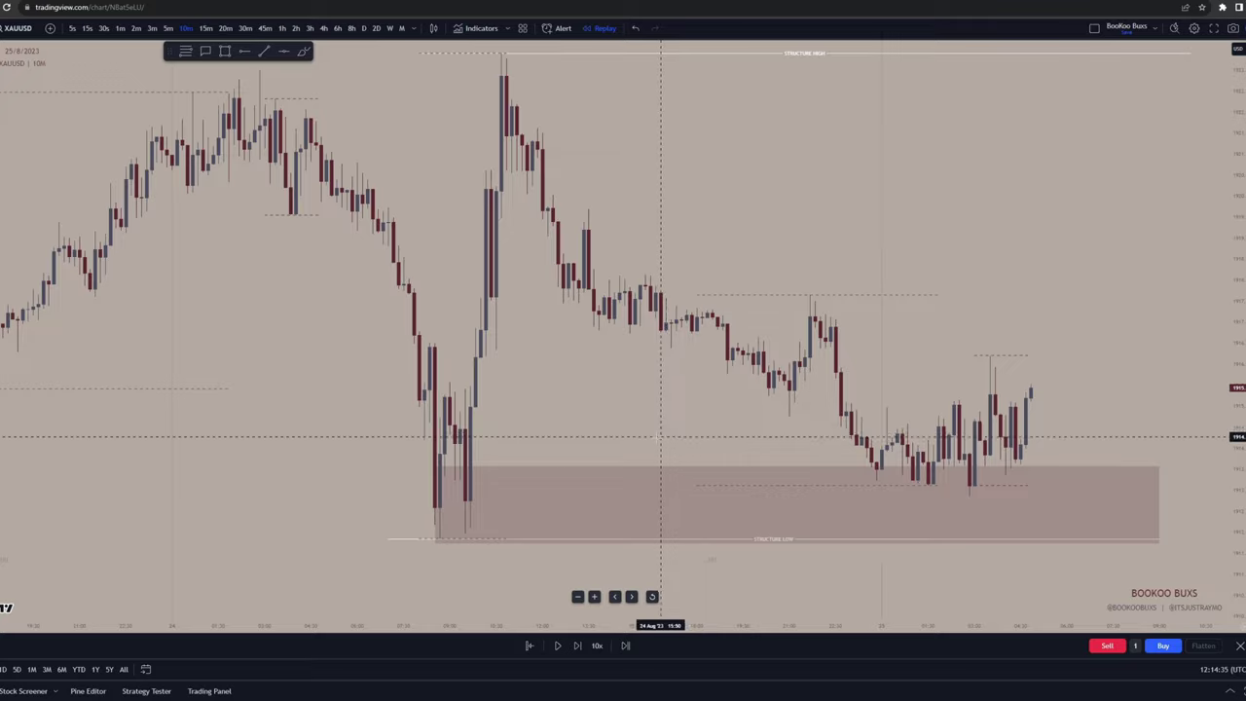
{"action": "left_click", "coordinate": [153, 28]}
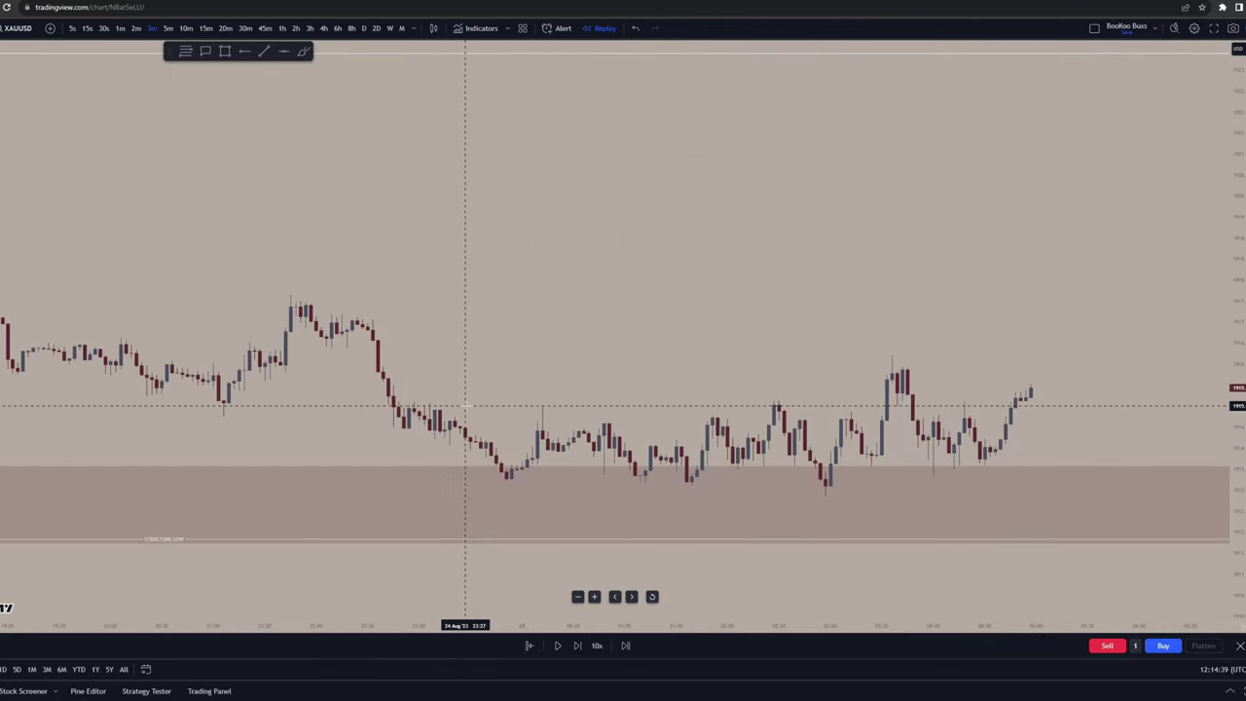
{"action": "scroll", "coordinate": [467, 414], "scroll_direction": "down", "scroll_amount": 8}
{"action": "left_click_drag", "start_coordinate": [327, 424], "coordinate": [665, 398]}
{"action": "scroll", "coordinate": [584, 394], "scroll_direction": "up", "scroll_amount": 7}
{"action": "scroll", "coordinate": [582, 394], "scroll_direction": "left", "scroll_amount": 5}
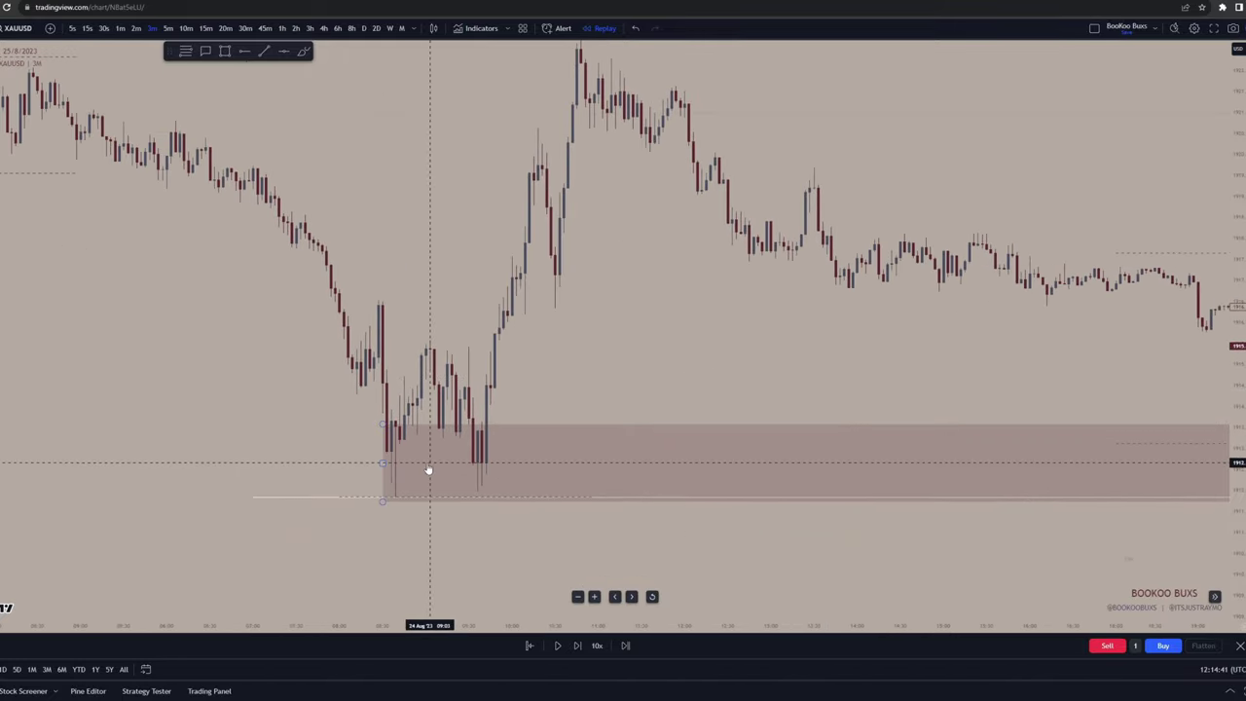
{"action": "left_click_drag", "start_coordinate": [385, 472], "coordinate": [459, 469]}
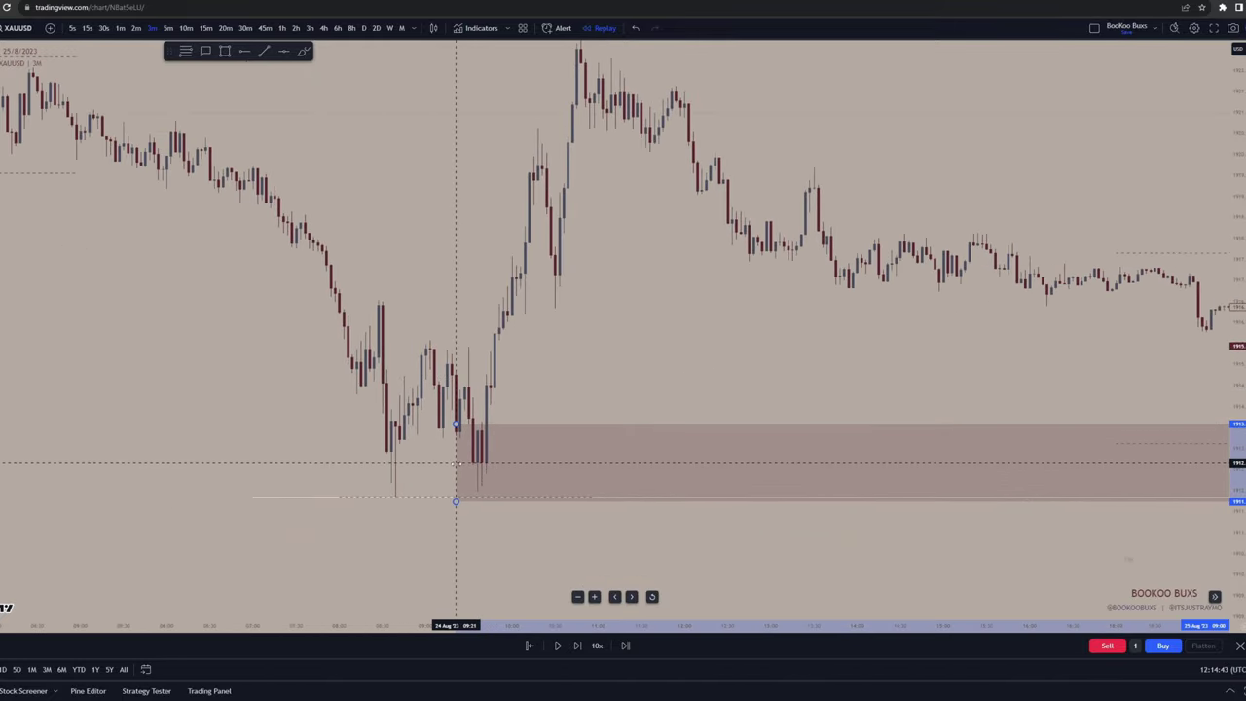
- Tighten the structure-low zone by raising its lower edge to the second low's wick and nudging its upper starting corner slightly later
{"action": "left_click", "coordinate": [304, 51]}
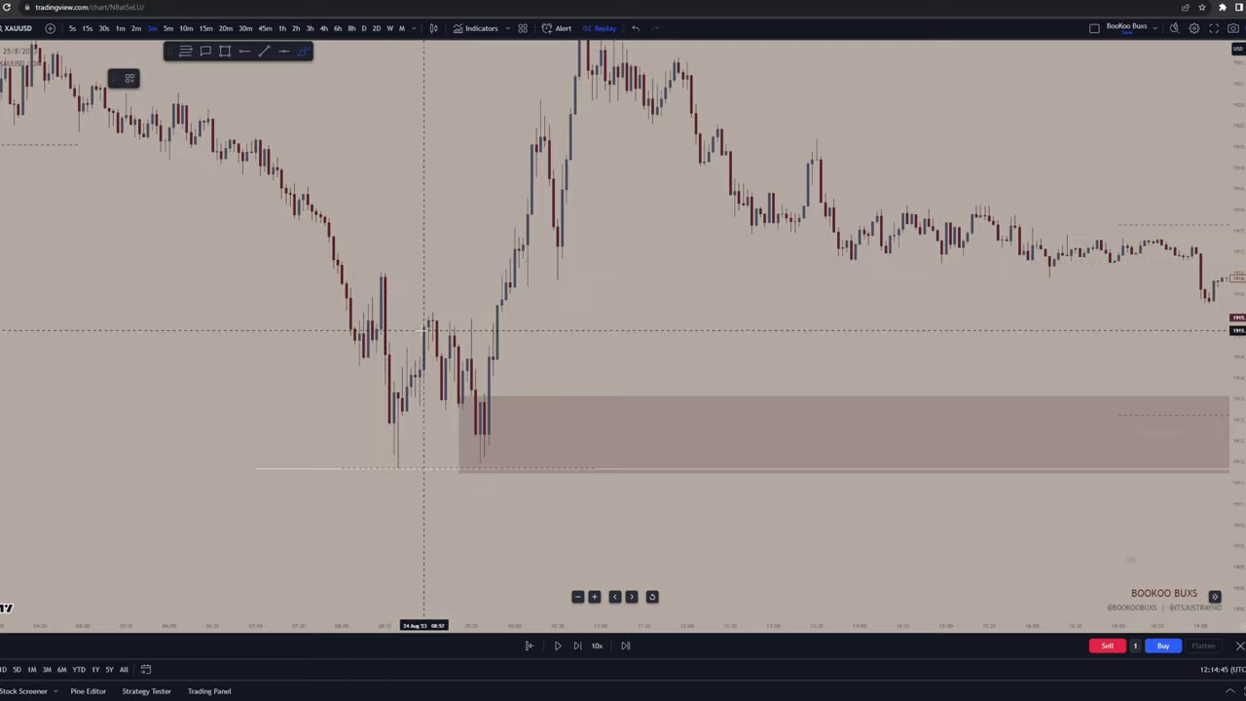
{"action": "key", "text": "Escape"}
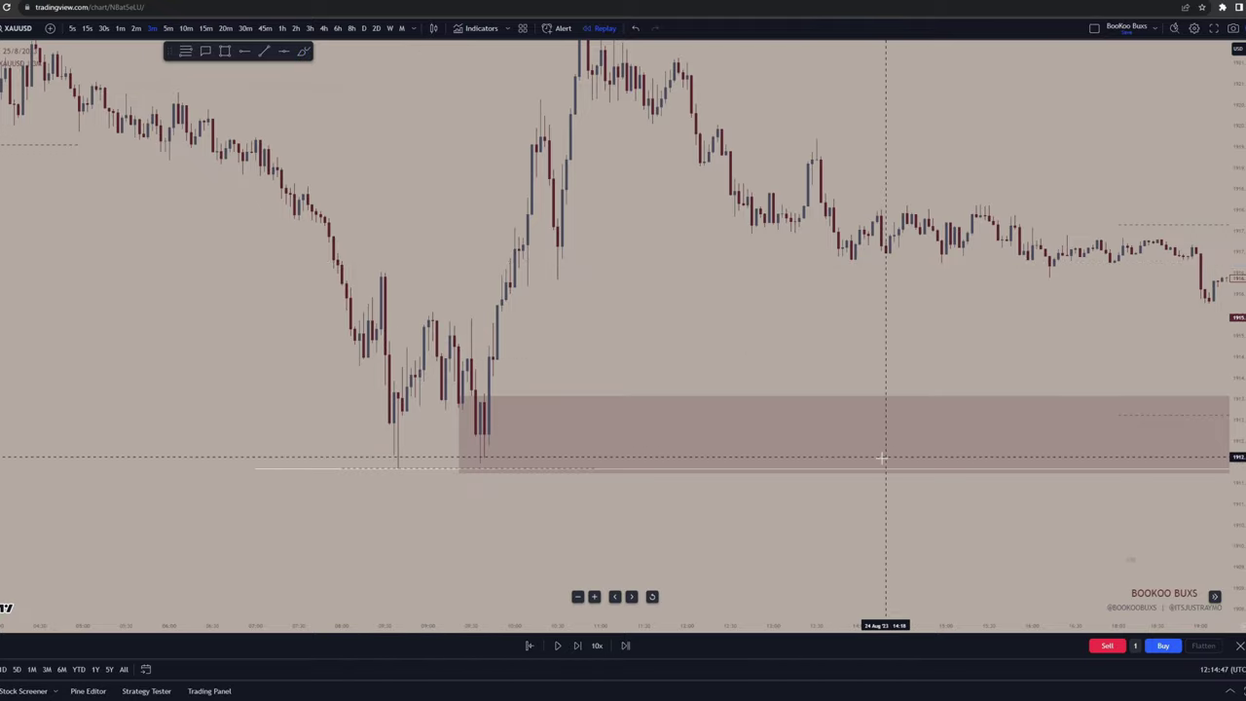
{"action": "left_click", "coordinate": [582, 406]}
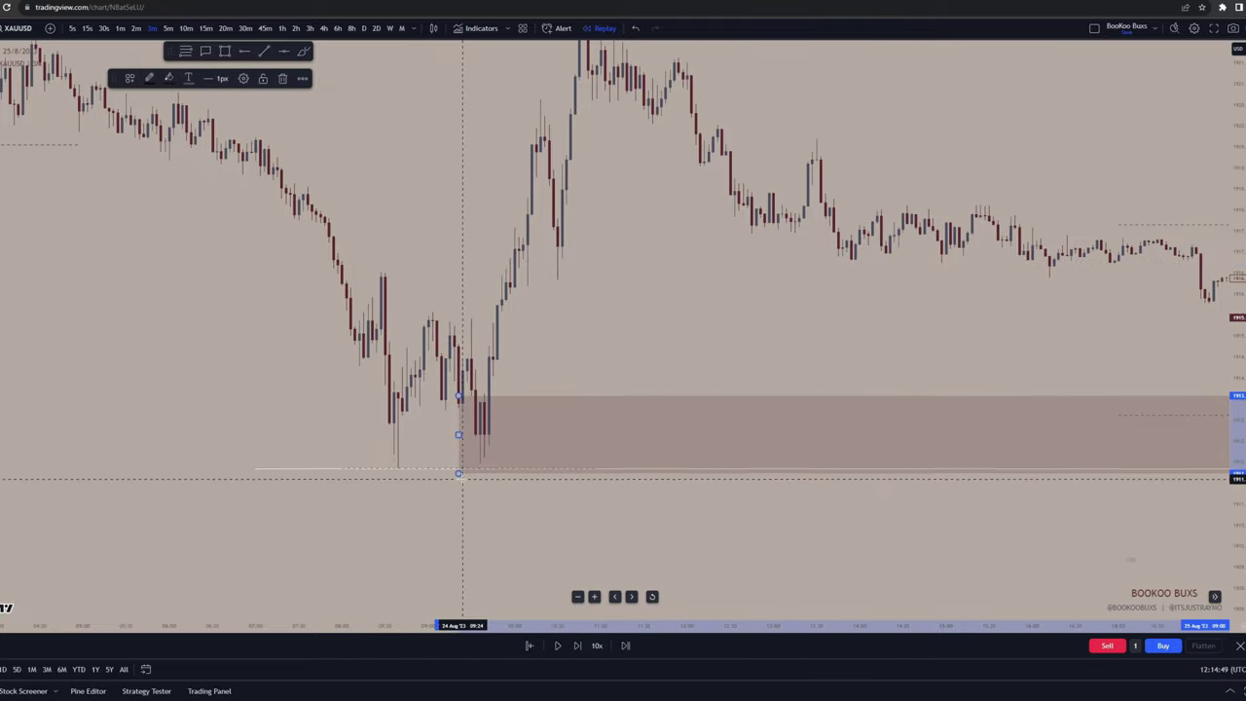
{"action": "left_click_drag", "start_coordinate": [458, 475], "coordinate": [459, 464]}
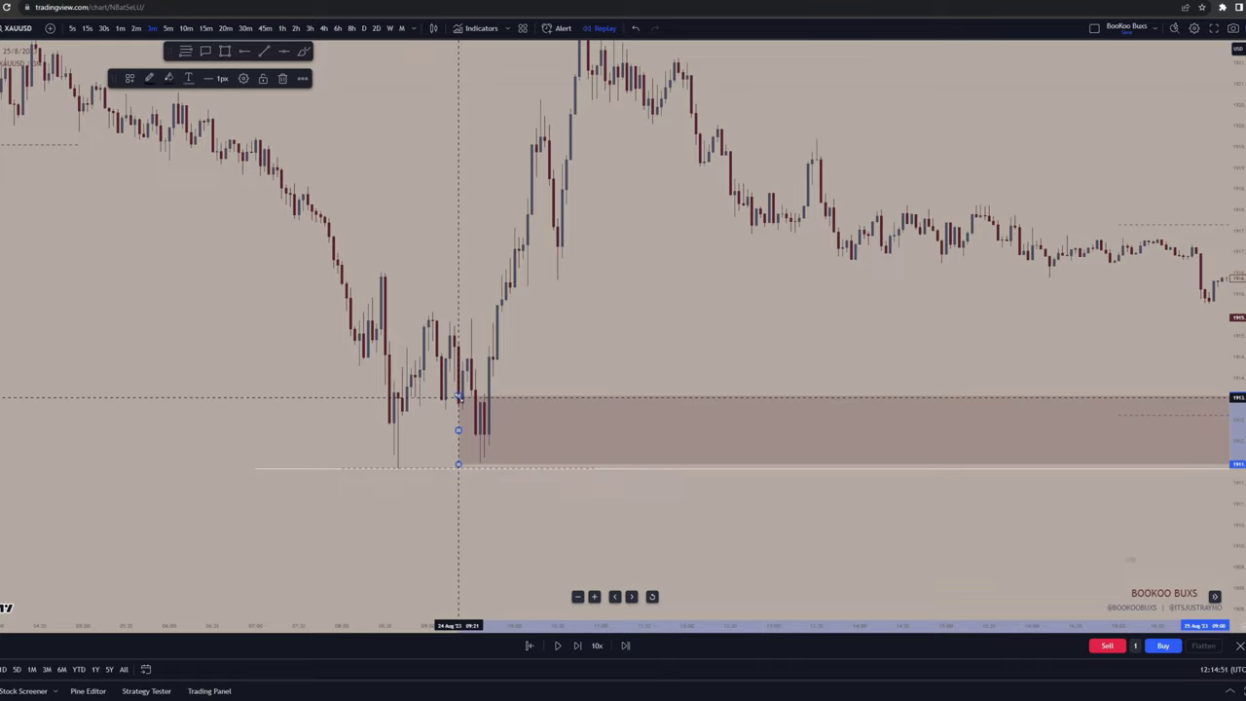
{"action": "left_click_drag", "start_coordinate": [459, 396], "coordinate": [462, 394]}
{"action": "left_click", "coordinate": [570, 323]}
- Brush a descending stroke and a short horizontal dash through the second low's candles, and undo both marks
{"action": "left_click", "coordinate": [305, 51]}
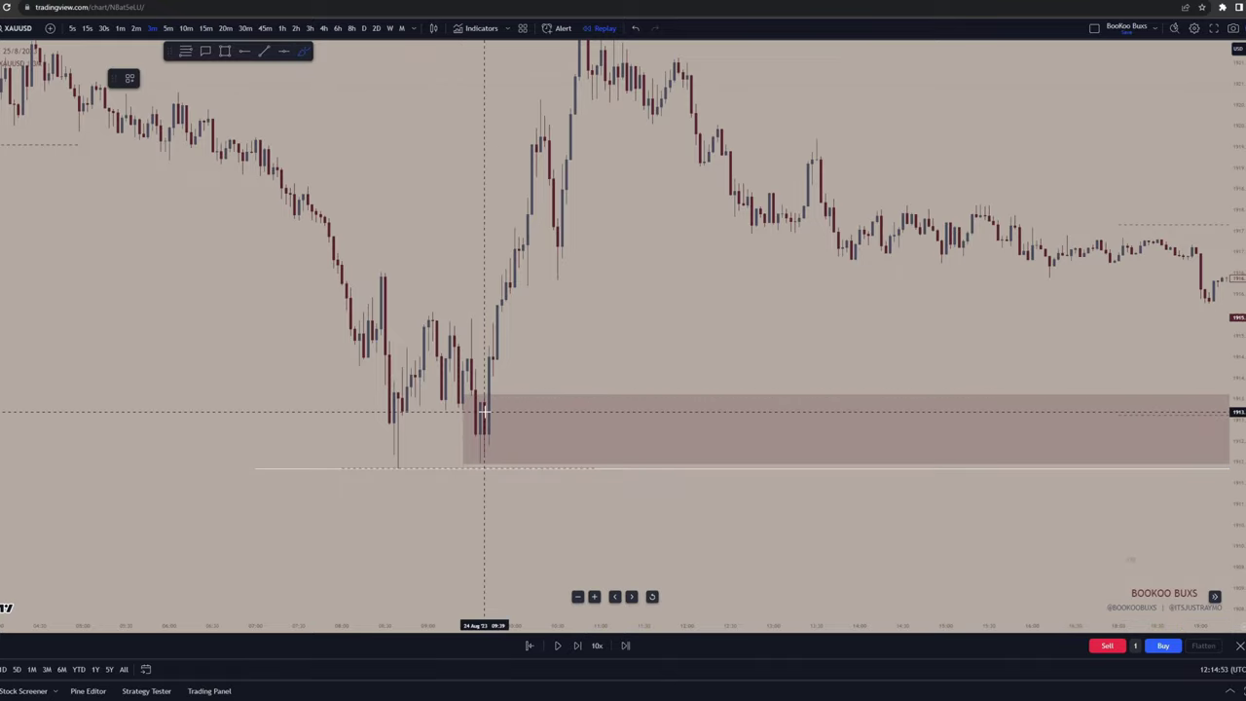
{"action": "mouse_move", "coordinate": [467, 330]}
{"action": "left_mouse_down"}
{"action": "mouse_move", "coordinate": [479, 448]}
{"action": "mouse_move", "coordinate": [485, 419]}
{"action": "left_mouse_up"}
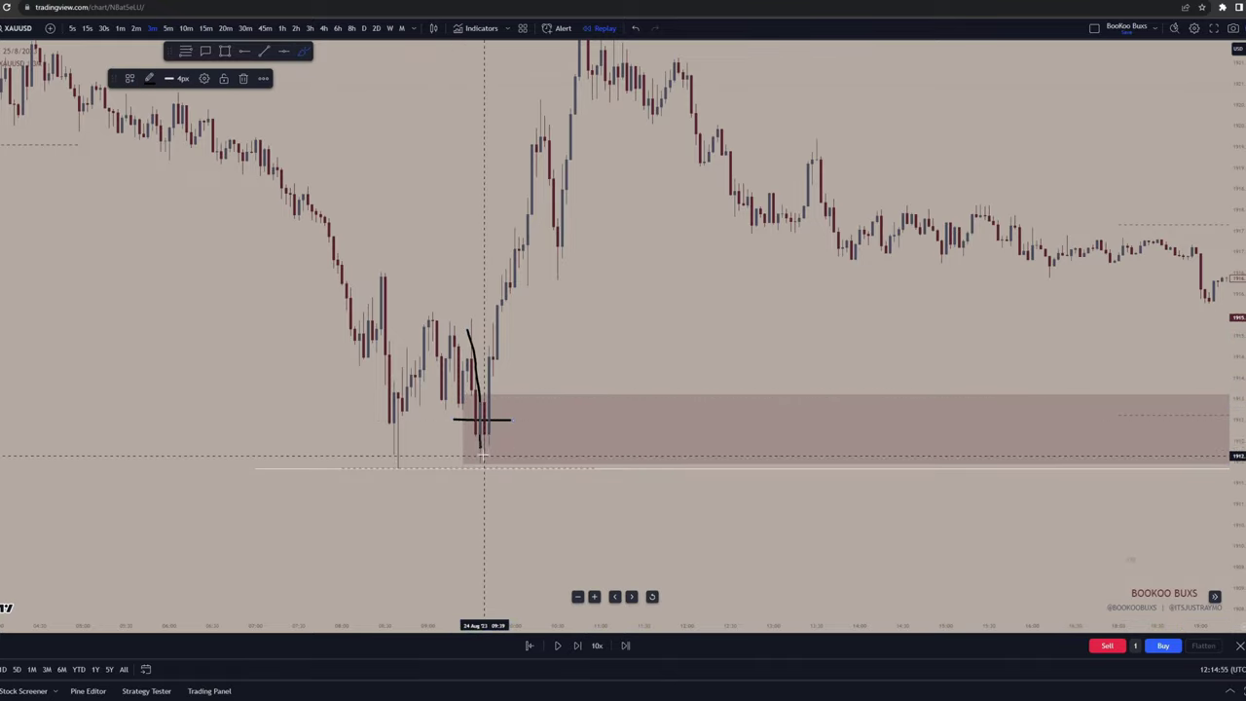
{"action": "left_click", "coordinate": [634, 31]}
{"action": "left_click", "coordinate": [634, 30]}
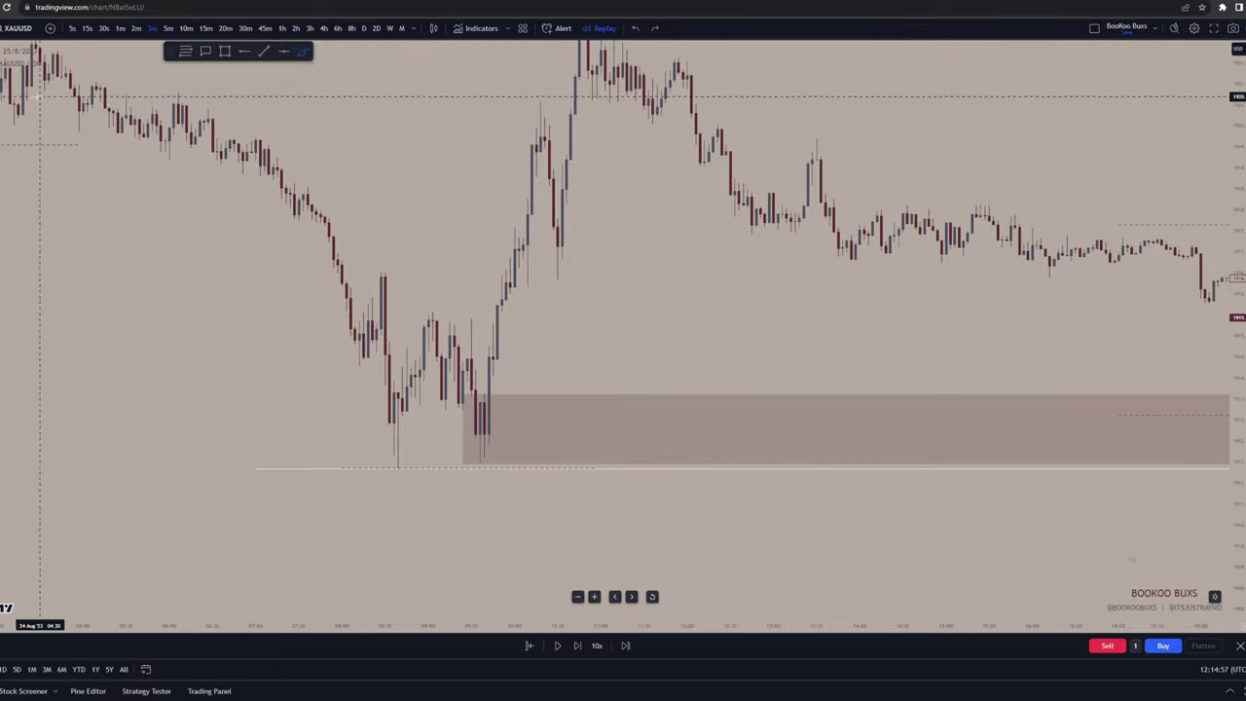
- Brush a schematic beside the second low showing a drop, several small swings and a rally, with horizontal lines above and below the swings
{"action": "scroll", "coordinate": [557, 340], "scroll_direction": "up", "scroll_amount": 3}
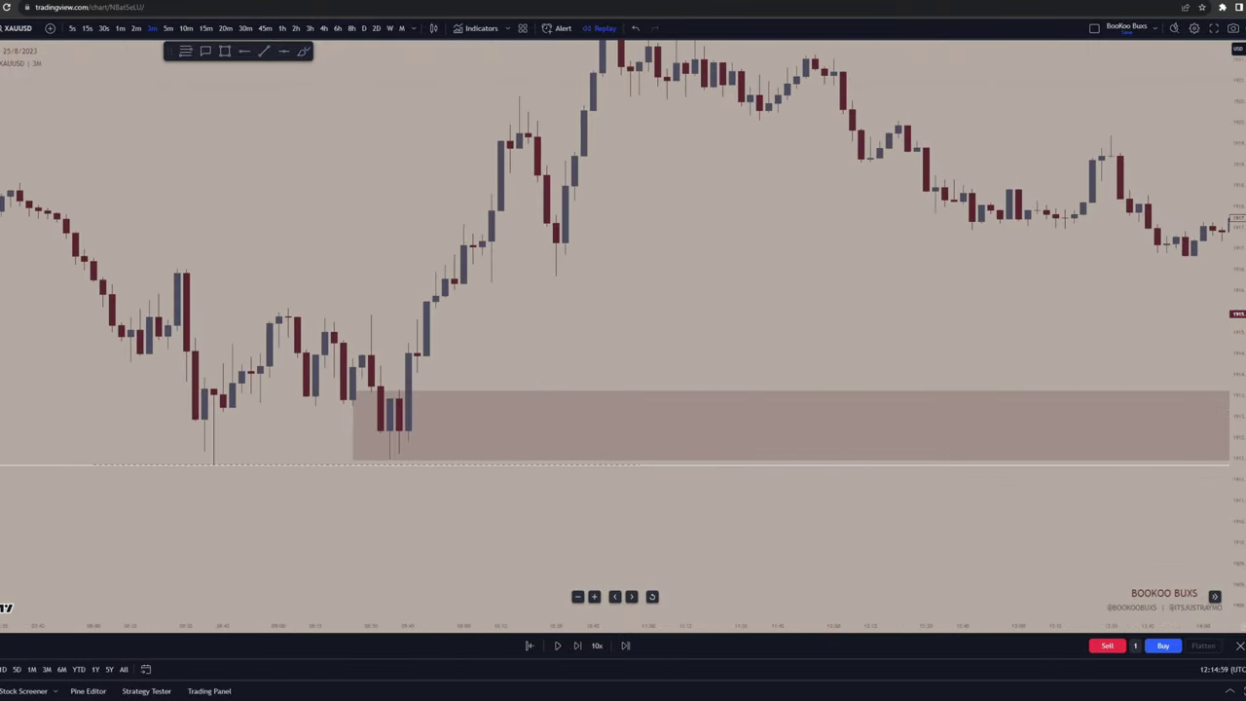
{"action": "left_click_drag", "start_coordinate": [1238, 487], "coordinate": [1238, 243]}
{"action": "left_click_drag", "start_coordinate": [878, 354], "coordinate": [1201, 319]}
{"action": "scroll", "coordinate": [976, 325], "scroll_direction": "up", "scroll_amount": 2}
{"action": "left_click_drag", "start_coordinate": [973, 360], "coordinate": [820, 217]}
{"action": "scroll", "coordinate": [798, 215], "scroll_direction": "up", "scroll_amount": 1}
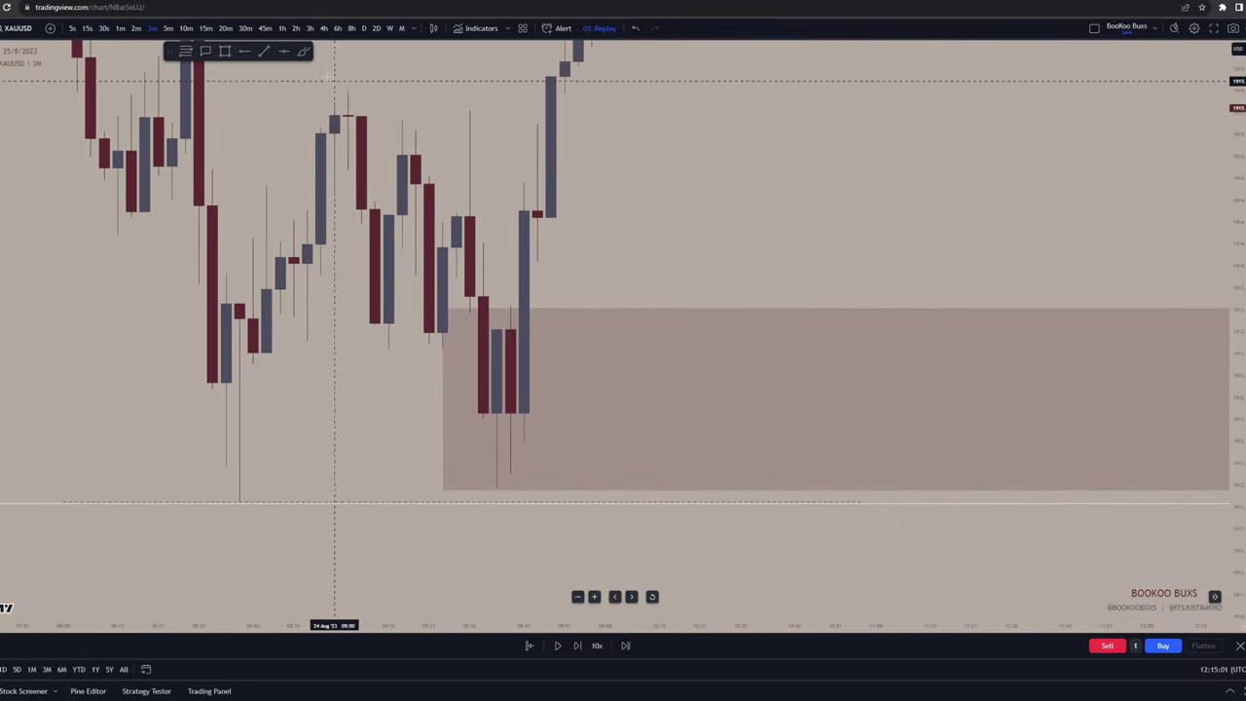
{"action": "left_click", "coordinate": [303, 51]}
{"action": "mouse_move", "coordinate": [645, 141]}
{"action": "left_mouse_down"}
{"action": "mouse_move", "coordinate": [670, 431]}
{"action": "mouse_move", "coordinate": [726, 384]}
{"action": "mouse_move", "coordinate": [795, 427]}
{"action": "mouse_move", "coordinate": [877, 172]}
{"action": "left_mouse_up"}
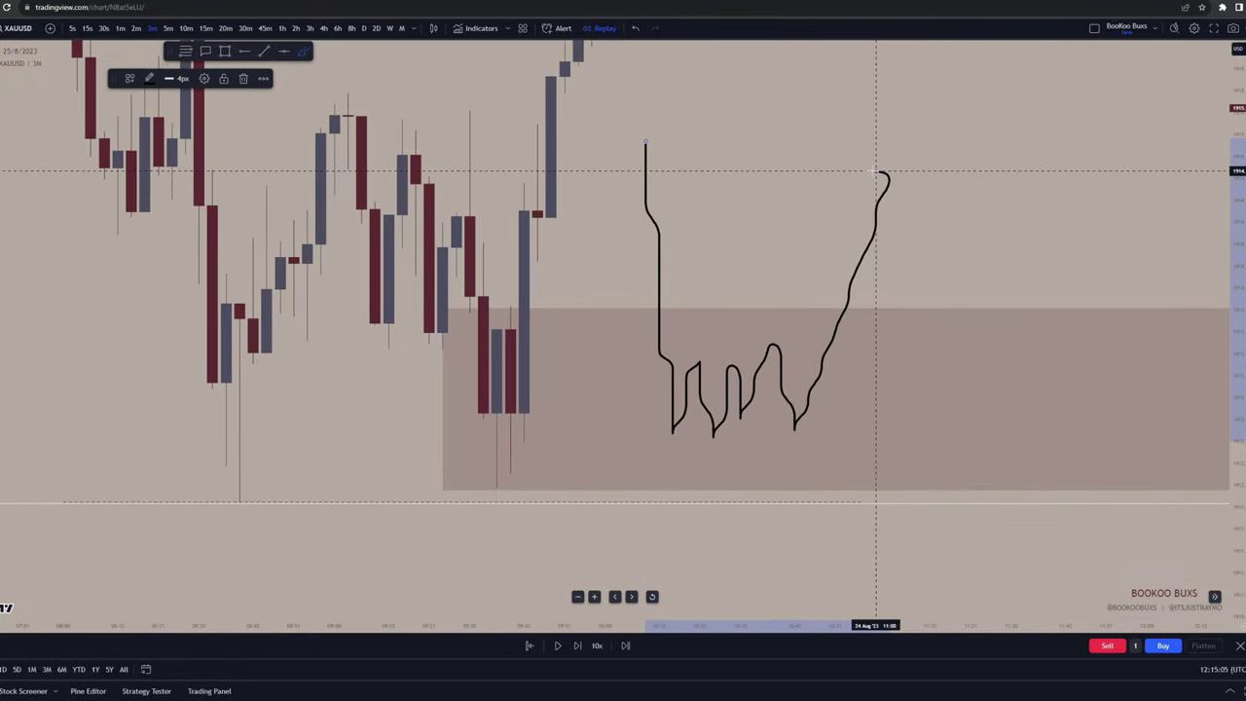
{"action": "left_click_drag", "start_coordinate": [648, 345], "coordinate": [984, 343]}
{"action": "left_click_drag", "start_coordinate": [649, 444], "coordinate": [1075, 438]}
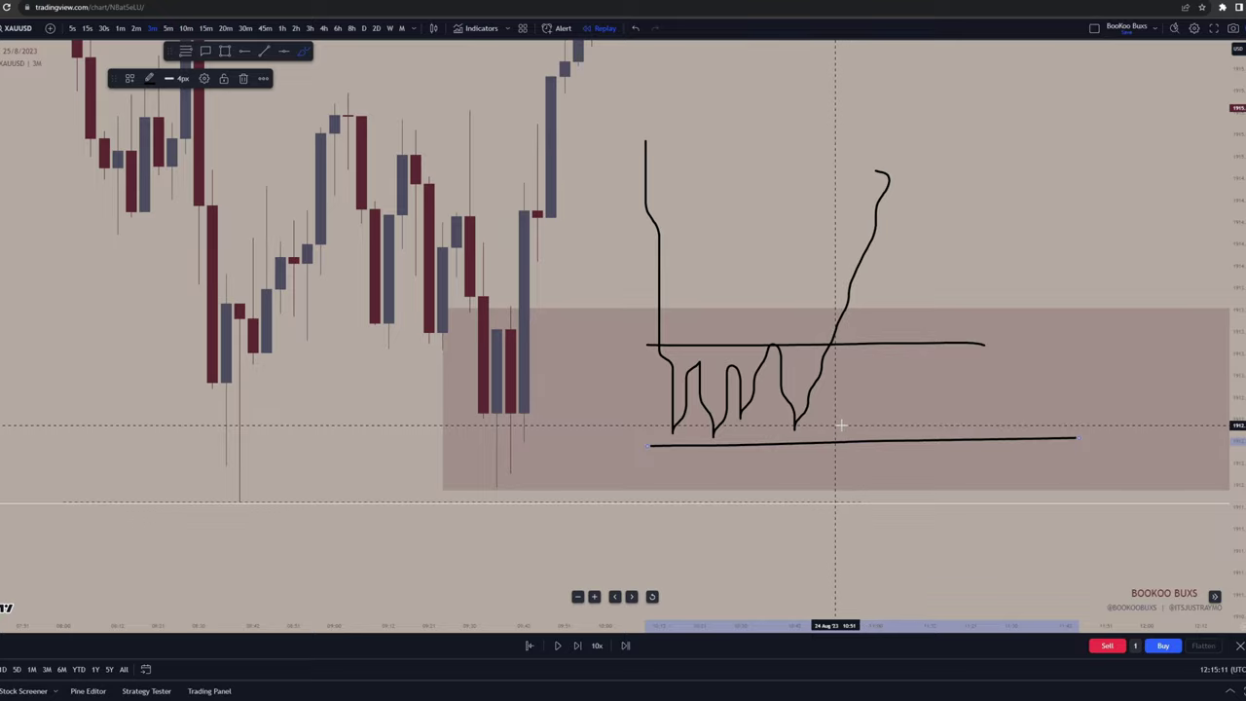
- Undo all brush strokes of the drop-and-rally schematic beside the second low
{"action": "left_click", "coordinate": [636, 29]}
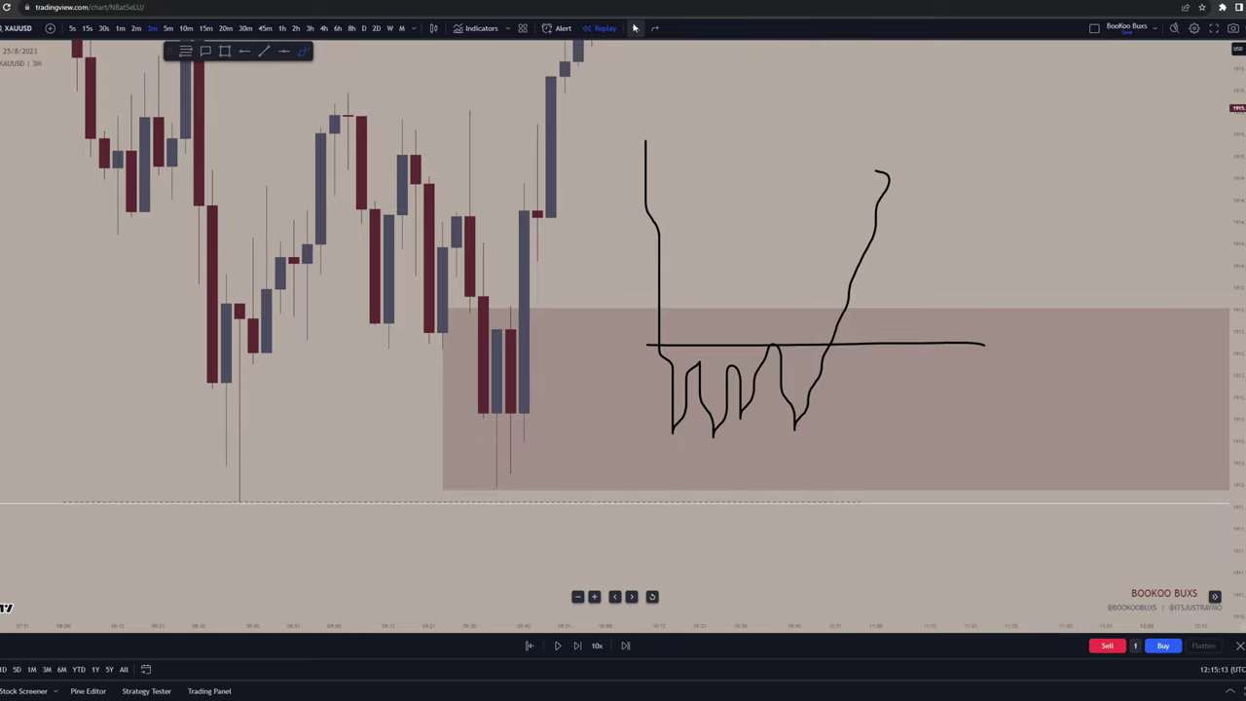
{"action": "left_click", "coordinate": [635, 28]}
{"action": "left_click", "coordinate": [635, 28]}
{"action": "left_click", "coordinate": [635, 28]}
- Switch to the 10-minute chart and examine the 25 August price action entering the structure-low zone
{"action": "left_click_drag", "start_coordinate": [879, 229], "coordinate": [640, 242]}
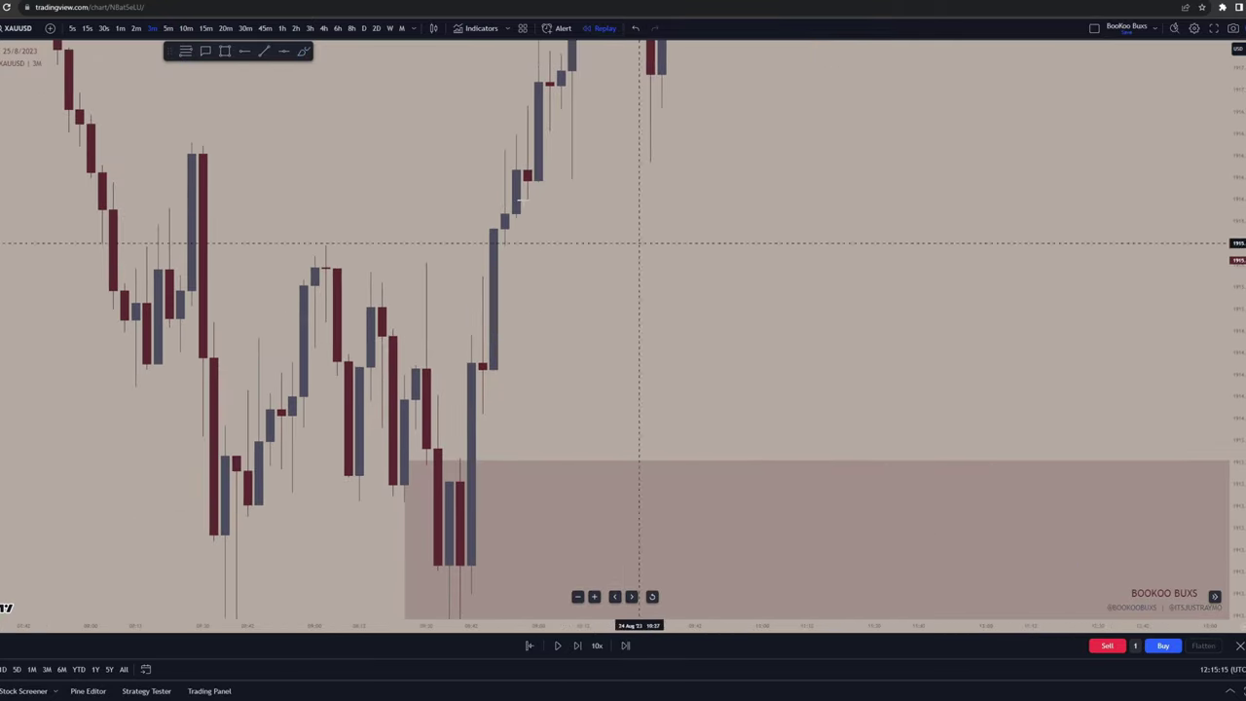
{"action": "left_click", "coordinate": [186, 30]}
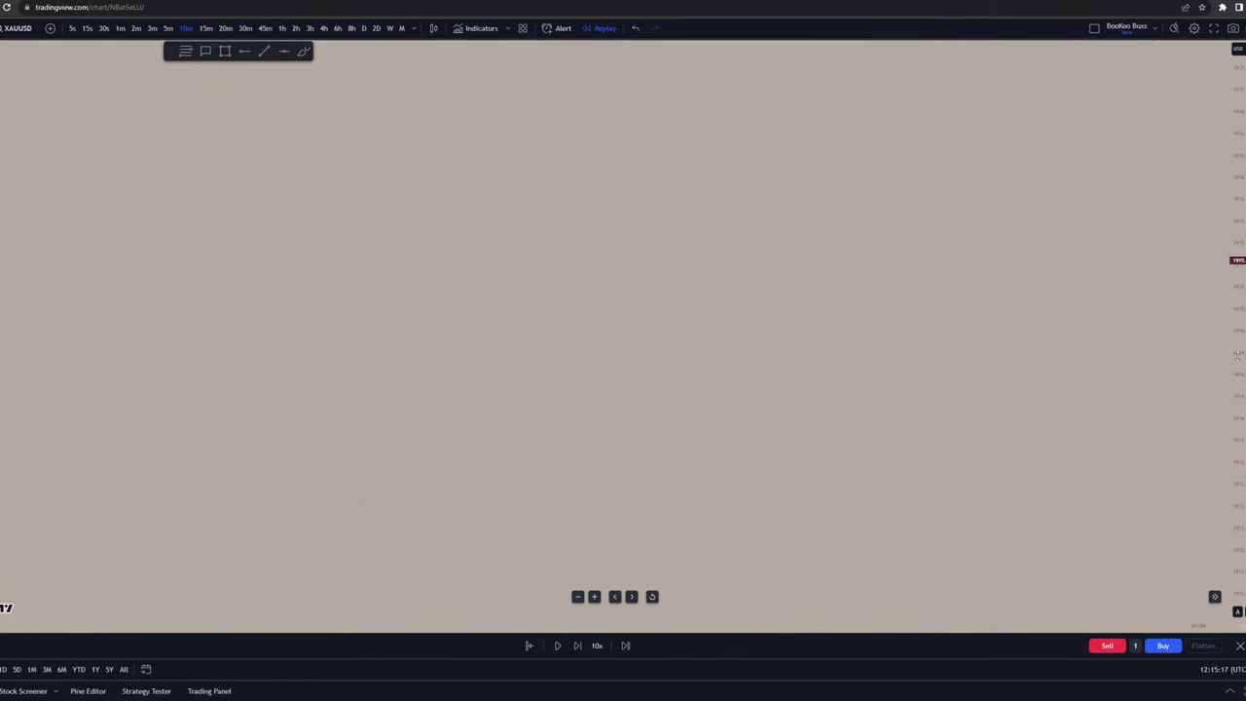
{"action": "left_click_drag", "start_coordinate": [1117, 382], "coordinate": [97, 400]}
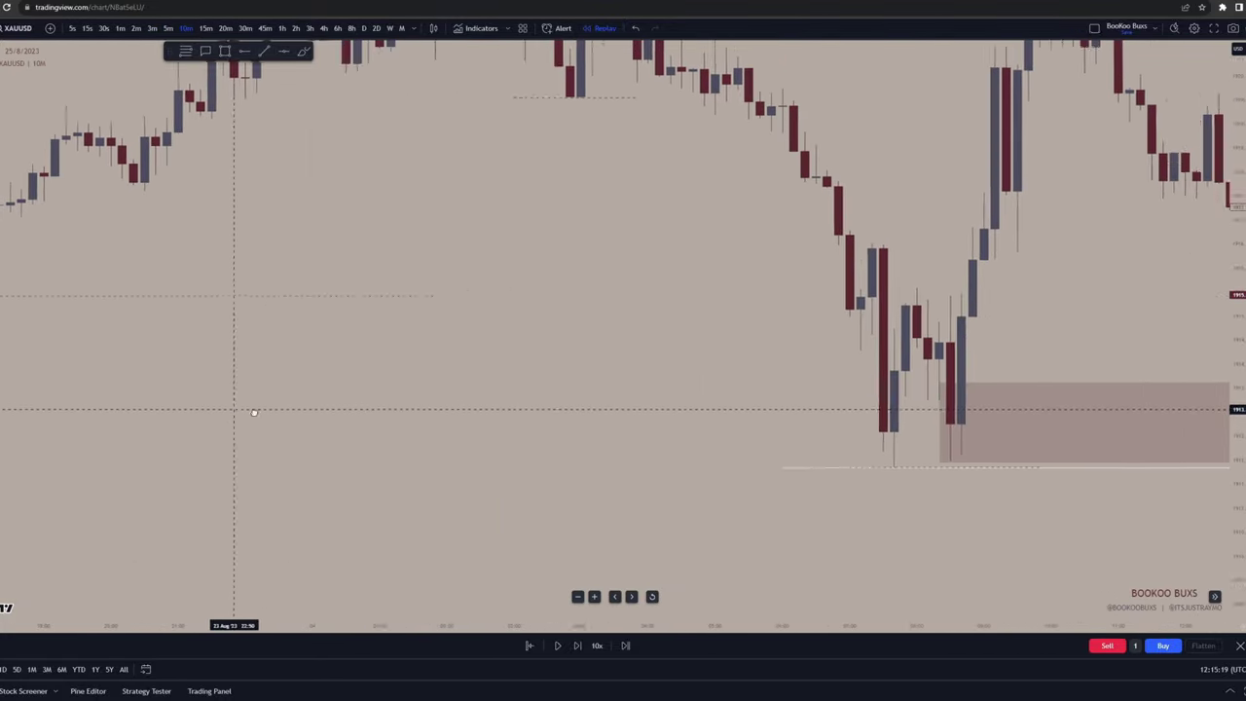
{"action": "left_click_drag", "start_coordinate": [494, 404], "coordinate": [124, 417]}
{"action": "left_click_drag", "start_coordinate": [798, 343], "coordinate": [474, 419]}
{"action": "left_click_drag", "start_coordinate": [1237, 360], "coordinate": [1237, 419]}
{"action": "left_click_drag", "start_coordinate": [1073, 411], "coordinate": [637, 422]}
{"action": "scroll", "coordinate": [857, 422], "scroll_direction": "down", "scroll_amount": 3}
{"action": "left_click_drag", "start_coordinate": [1239, 523], "coordinate": [1238, 368]}
{"action": "left_click_drag", "start_coordinate": [1067, 413], "coordinate": [1025, 348]}
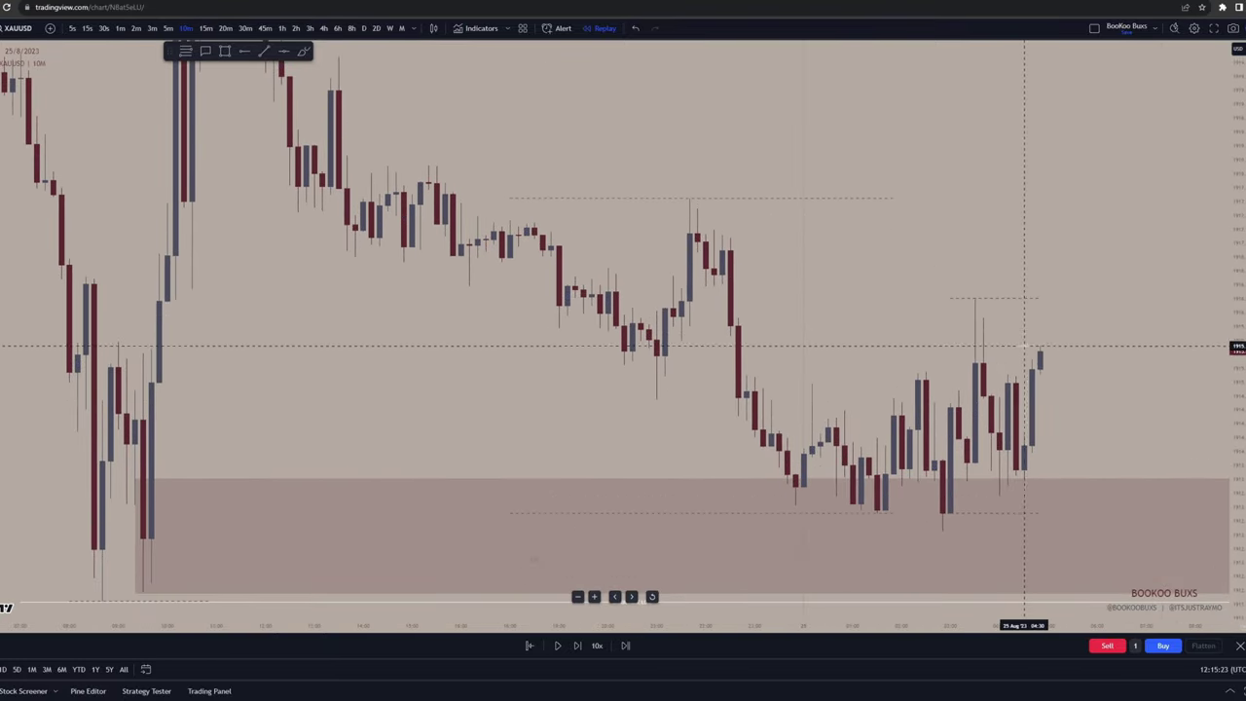
{"action": "left_click_drag", "start_coordinate": [827, 419], "coordinate": [788, 312]}
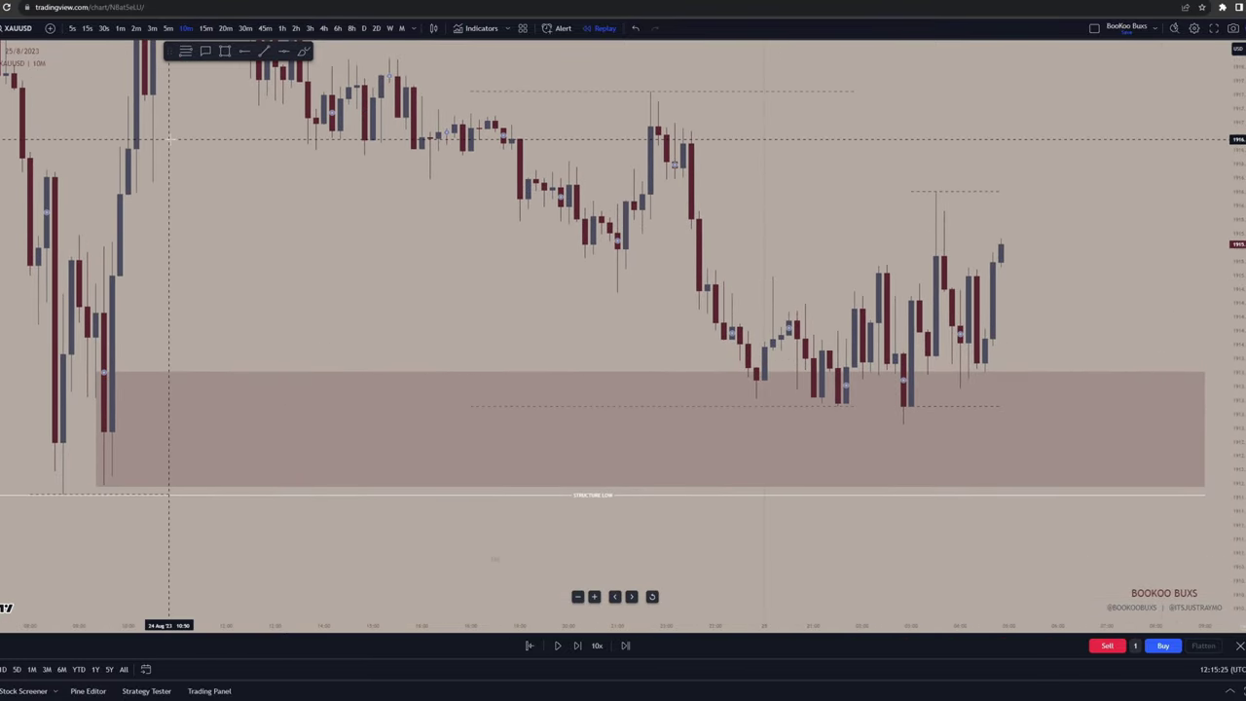
- Switch to the 1-minute chart and examine the 25 August swings between midnight and 05:00 around the structure-low zone
{"action": "left_click", "coordinate": [119, 27]}
{"action": "scroll", "coordinate": [538, 357], "scroll_direction": "down", "scroll_amount": 8}
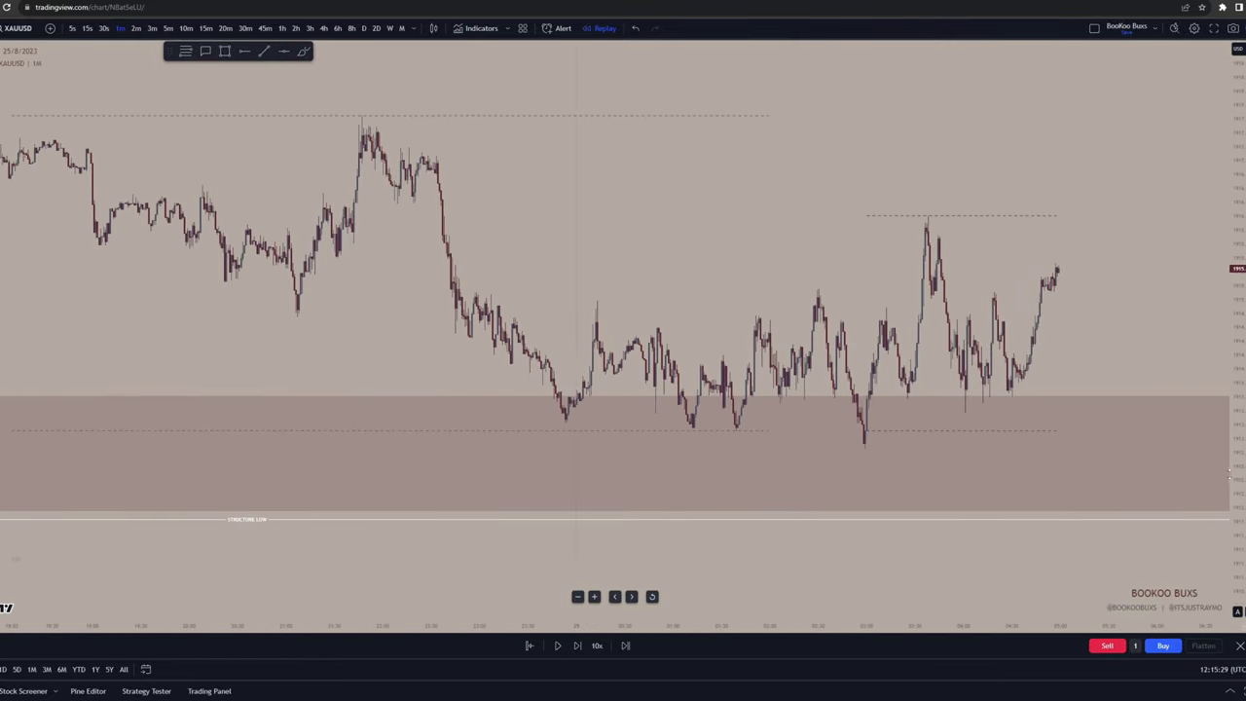
{"action": "scroll", "coordinate": [578, 472], "scroll_direction": "up", "scroll_amount": 5}
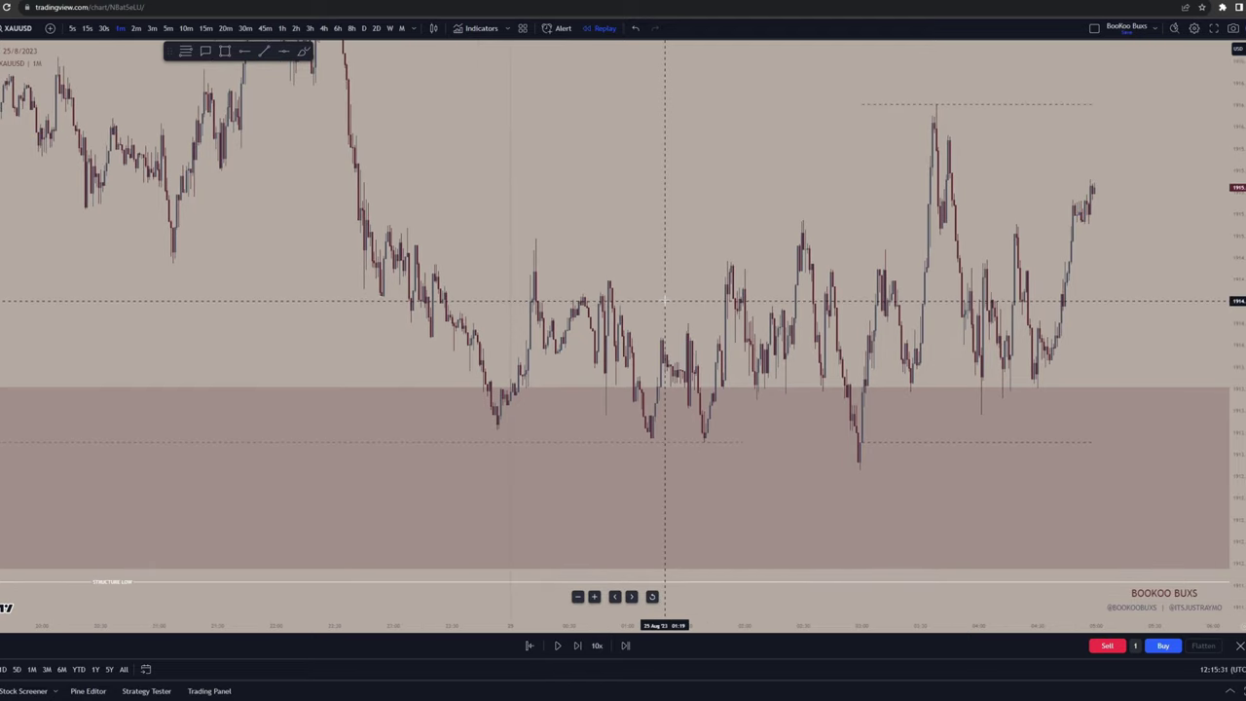
{"action": "scroll", "coordinate": [665, 301], "scroll_direction": "up", "scroll_amount": 3}
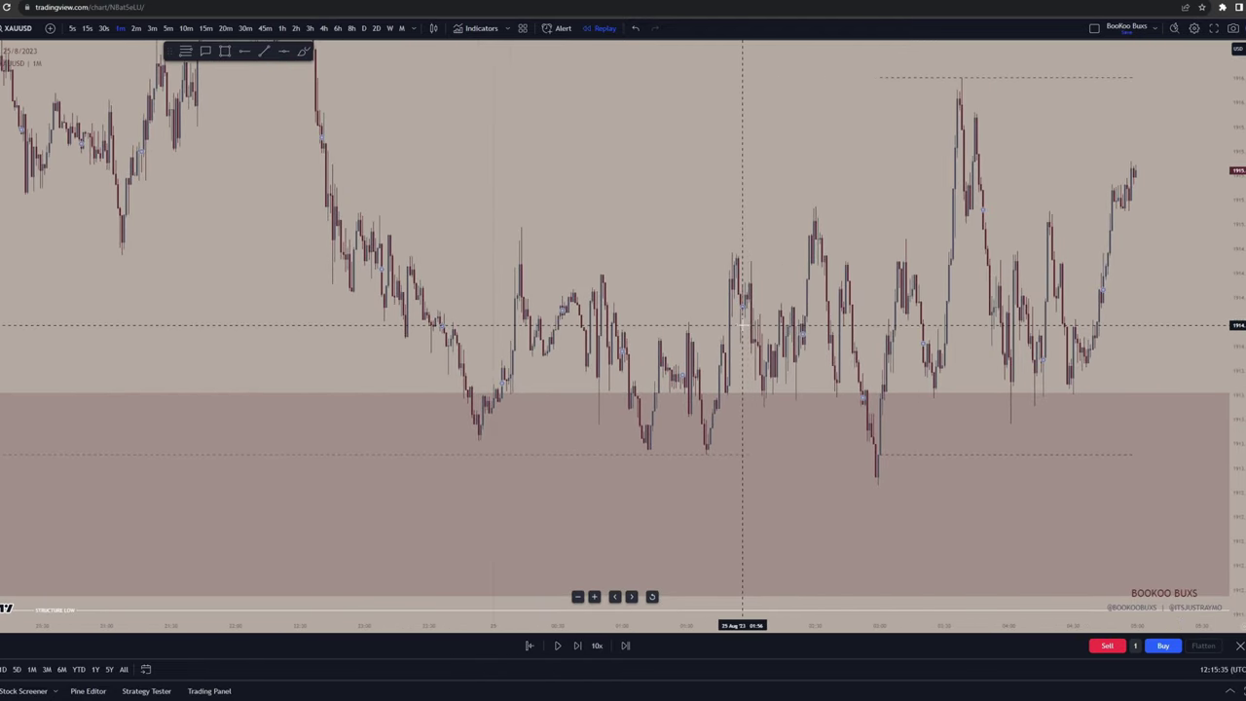
{"action": "left_click_drag", "start_coordinate": [621, 324], "coordinate": [748, 329]}
{"action": "scroll", "coordinate": [749, 329], "scroll_direction": "up", "scroll_amount": 1}
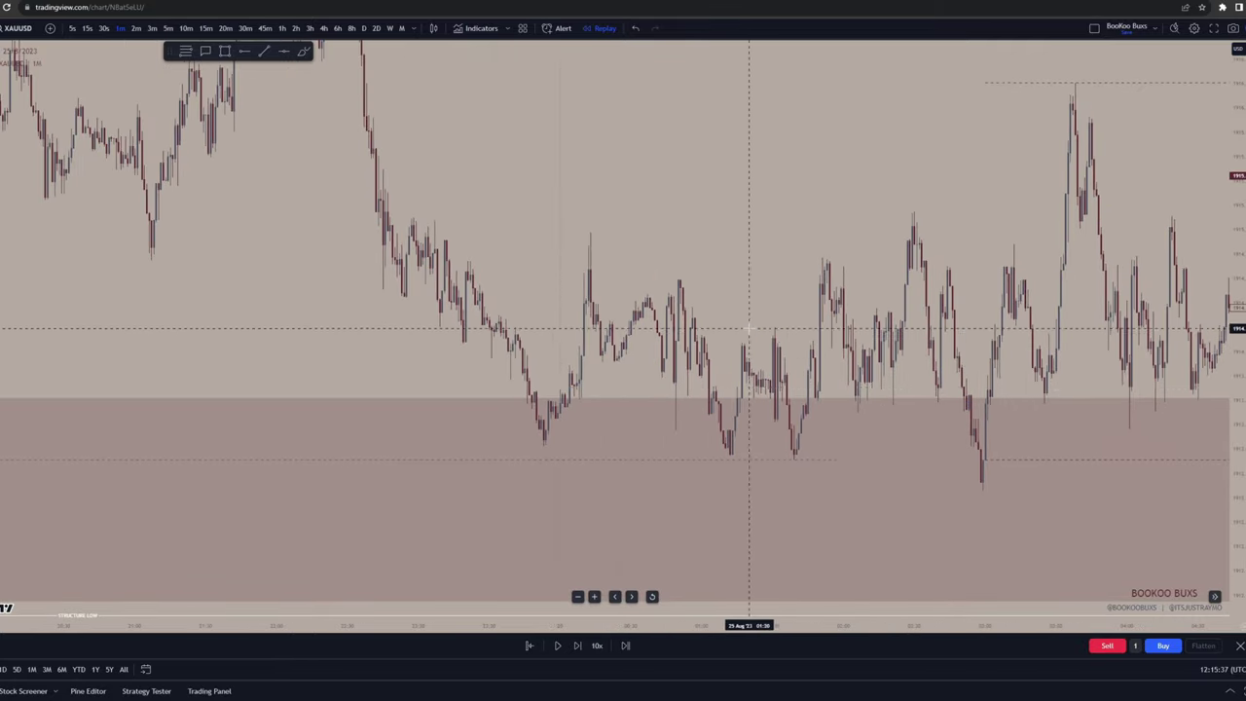
{"action": "scroll", "coordinate": [834, 434], "scroll_direction": "down", "scroll_amount": 5}
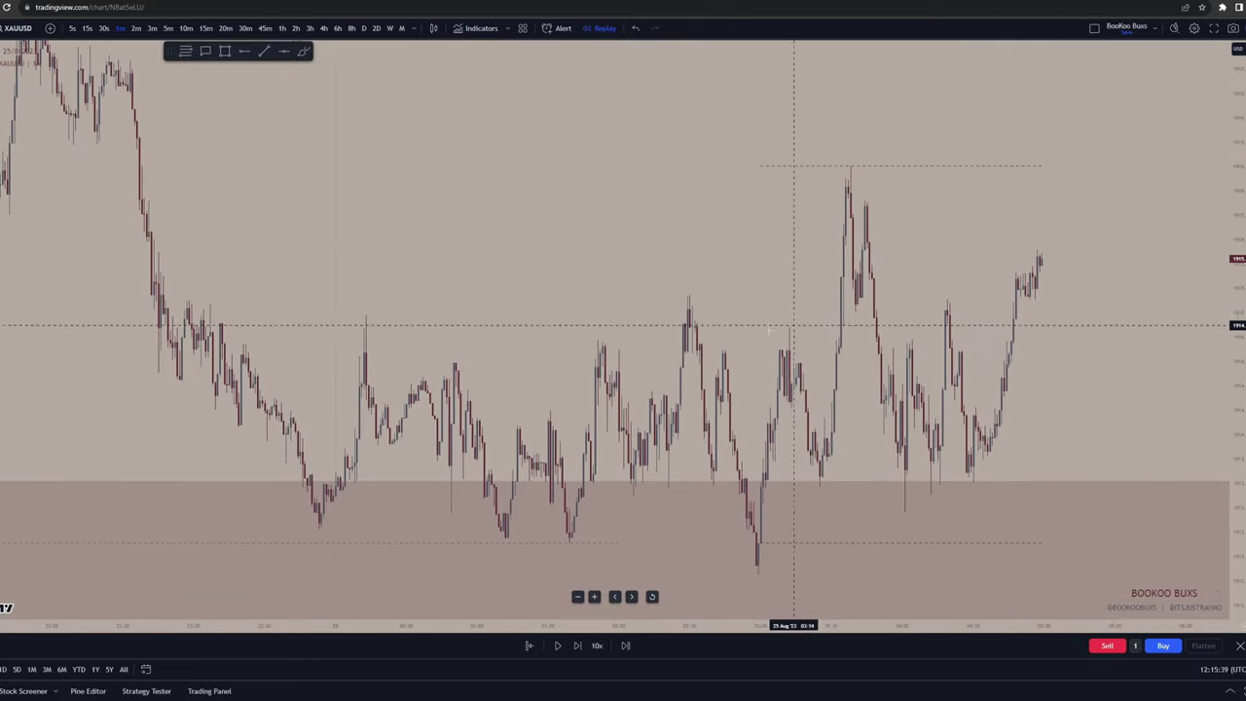
{"action": "scroll", "coordinate": [876, 295], "scroll_direction": "up", "scroll_amount": 5}
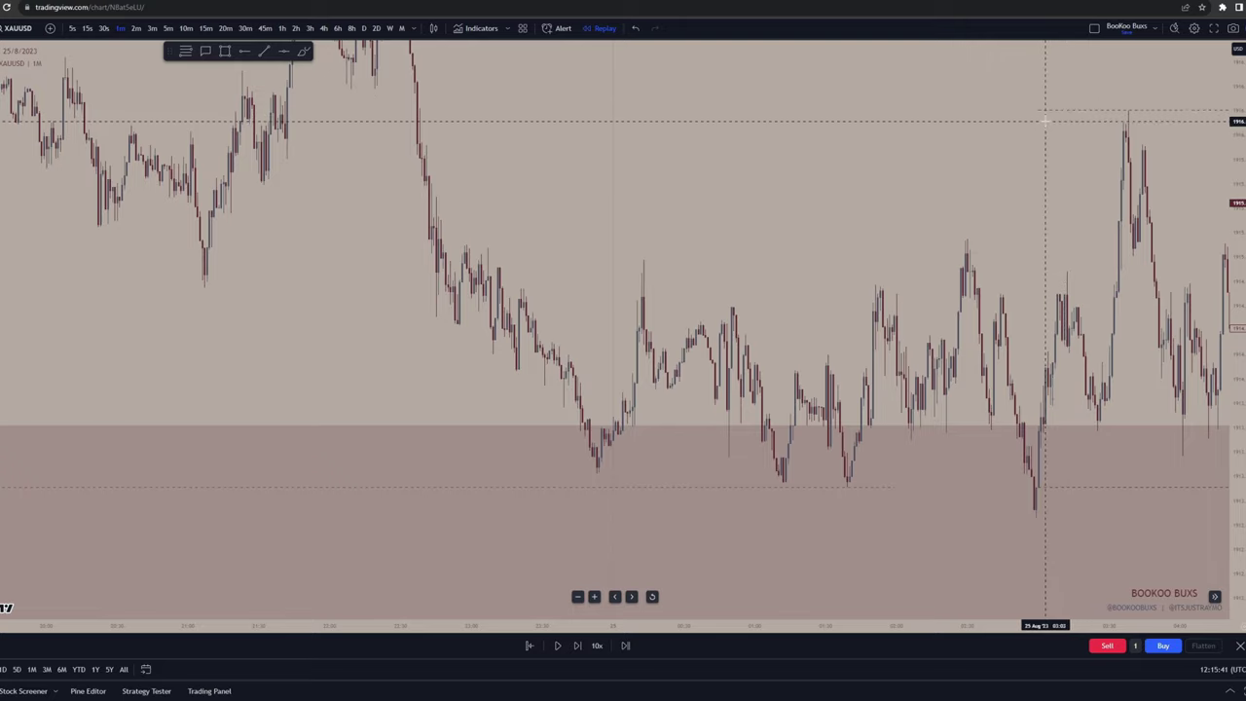
{"action": "scroll", "coordinate": [858, 236], "scroll_direction": "up", "scroll_amount": 1}
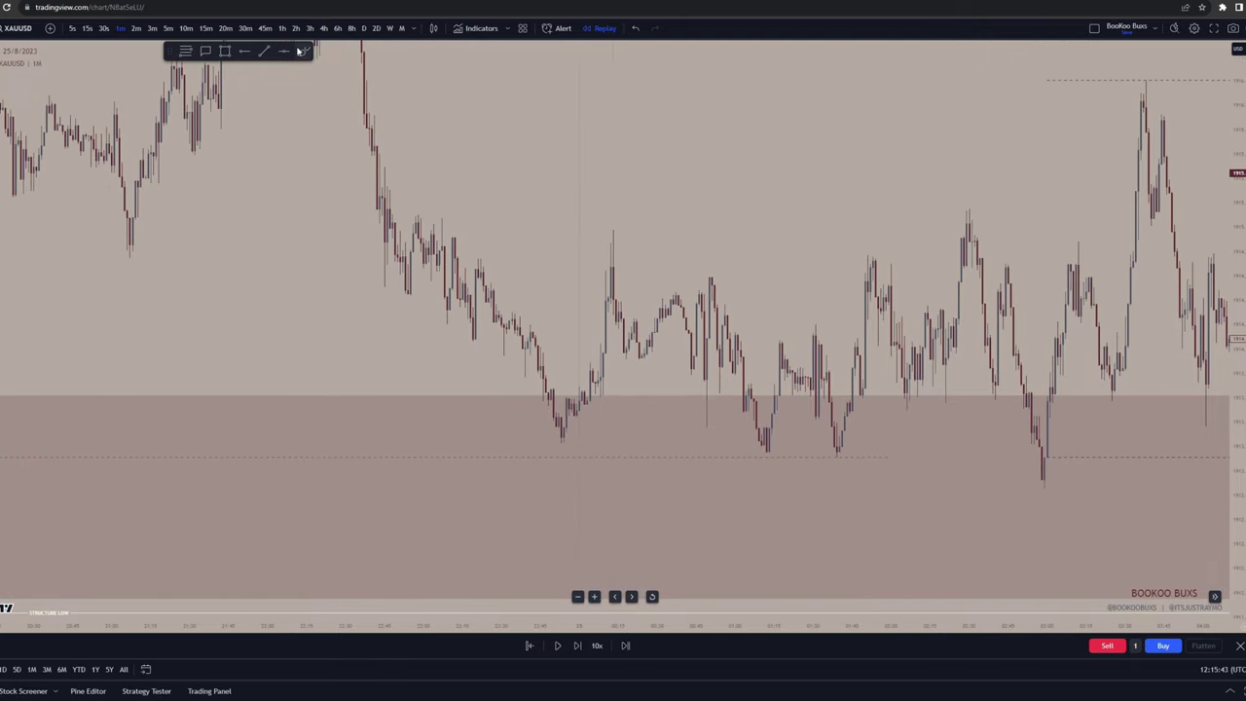
- Brush a zigzag from the high just after midnight through the two lows around 01:10 and 01:40 to the next high, circling each swing point
{"action": "left_click", "coordinate": [301, 51]}
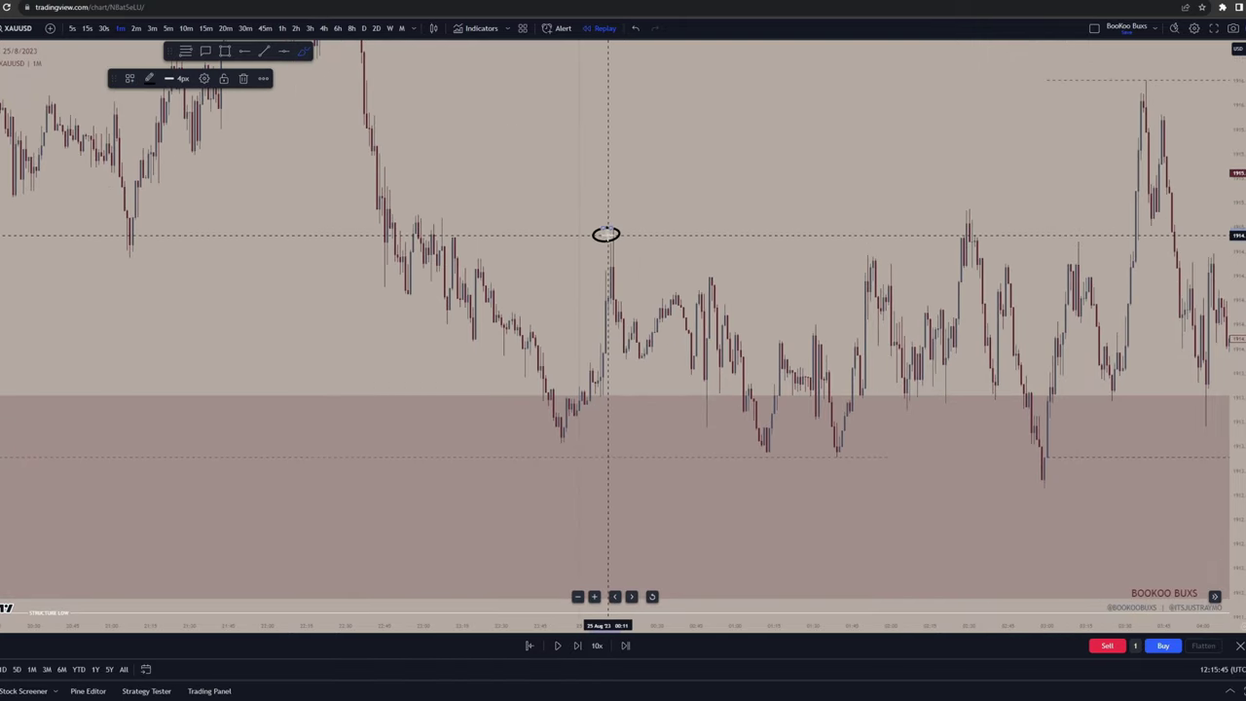
{"action": "mouse_move", "coordinate": [605, 235]}
{"action": "left_mouse_down"}
{"action": "mouse_move", "coordinate": [759, 439]}
{"action": "mouse_move", "coordinate": [752, 456]}
{"action": "mouse_move", "coordinate": [798, 361]}
{"action": "mouse_move", "coordinate": [839, 458]}
{"action": "mouse_move", "coordinate": [818, 453]}
{"action": "mouse_move", "coordinate": [833, 327]}
{"action": "left_mouse_up"}
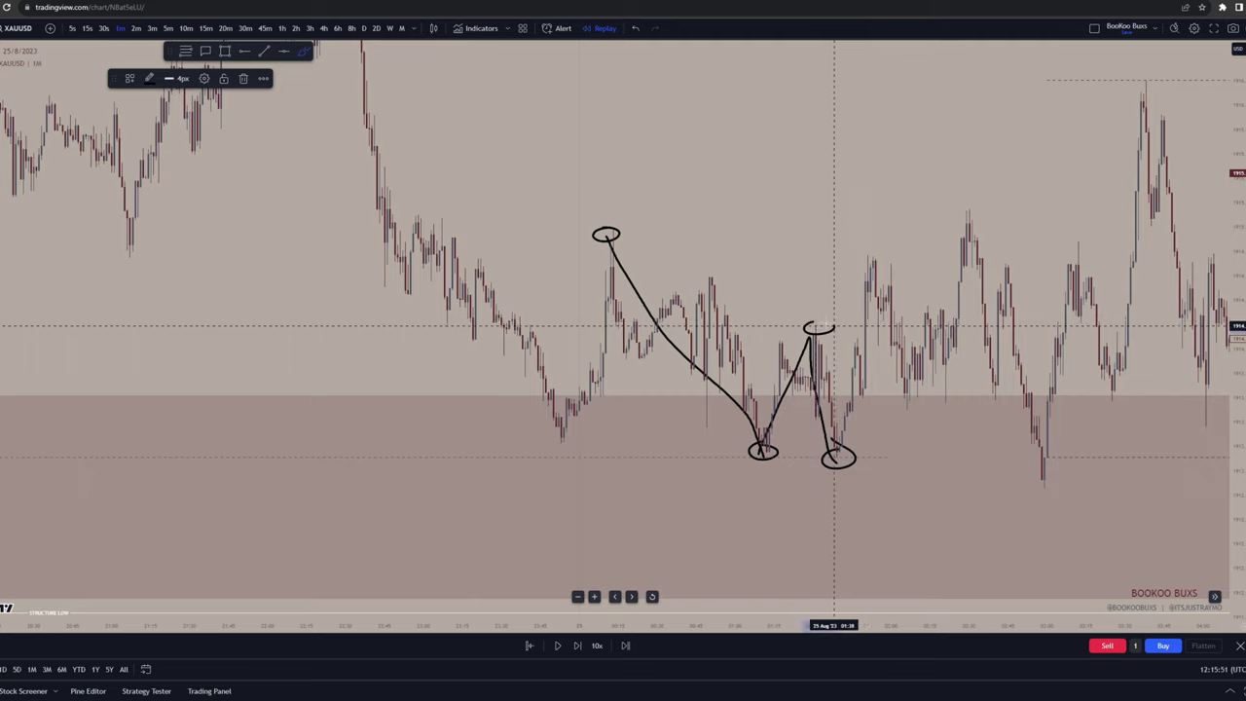
{"action": "left_click_drag", "start_coordinate": [838, 457], "coordinate": [873, 253]}
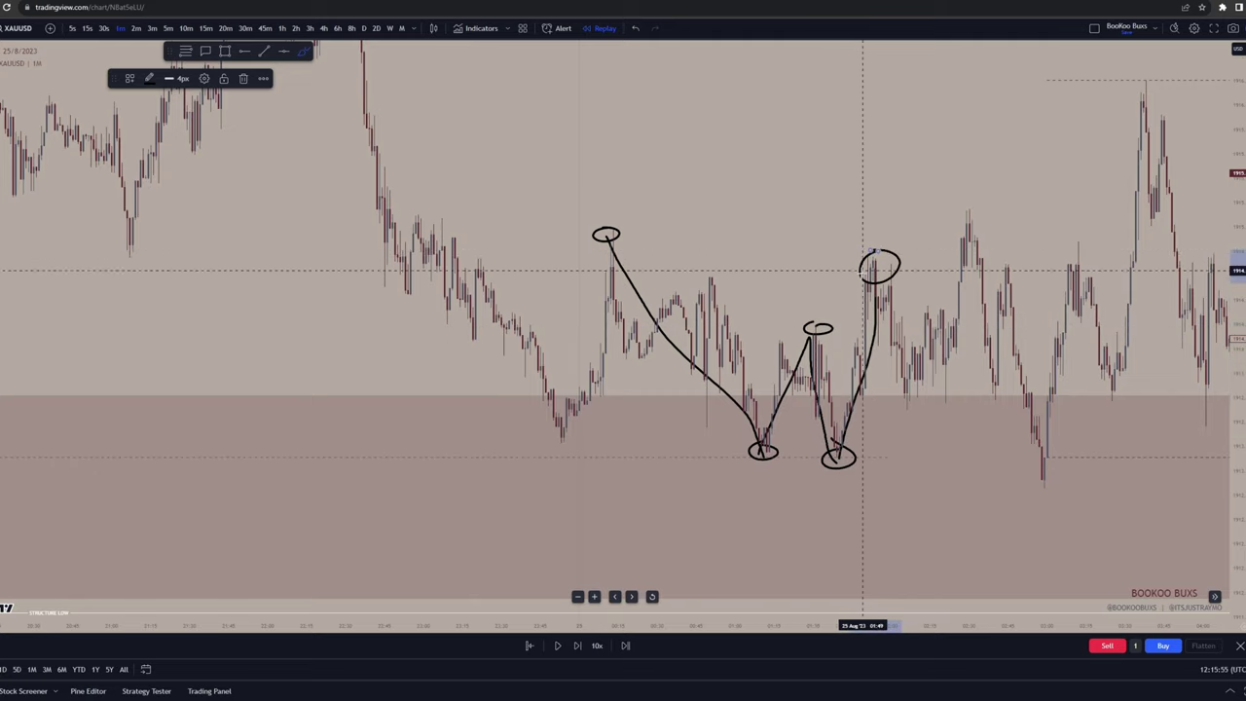
- Brush a horizontal line at the high between the two circled lows, and try extending the zigzag through rising swings, undoing the extension
{"action": "mouse_move", "coordinate": [783, 325]}
{"action": "left_mouse_down"}
{"action": "mouse_move", "coordinate": [879, 321]}
{"action": "mouse_move", "coordinate": [904, 401]}
{"action": "mouse_move", "coordinate": [927, 406]}
{"action": "mouse_move", "coordinate": [914, 391]}
{"action": "mouse_move", "coordinate": [968, 226]}
{"action": "mouse_move", "coordinate": [950, 222]}
{"action": "left_mouse_up"}
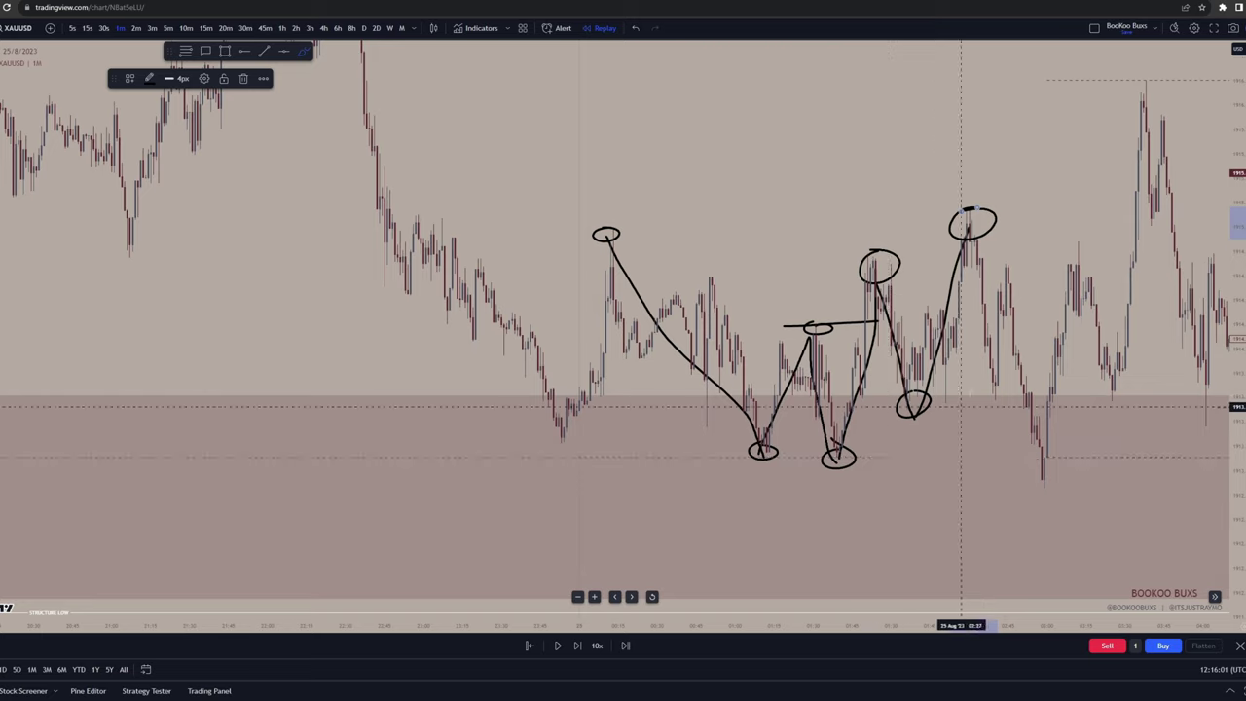
{"action": "mouse_move", "coordinate": [967, 238]}
{"action": "left_mouse_down"}
{"action": "mouse_move", "coordinate": [1010, 207]}
{"action": "mouse_move", "coordinate": [1127, 216]}
{"action": "mouse_move", "coordinate": [1145, 82]}
{"action": "left_mouse_up"}
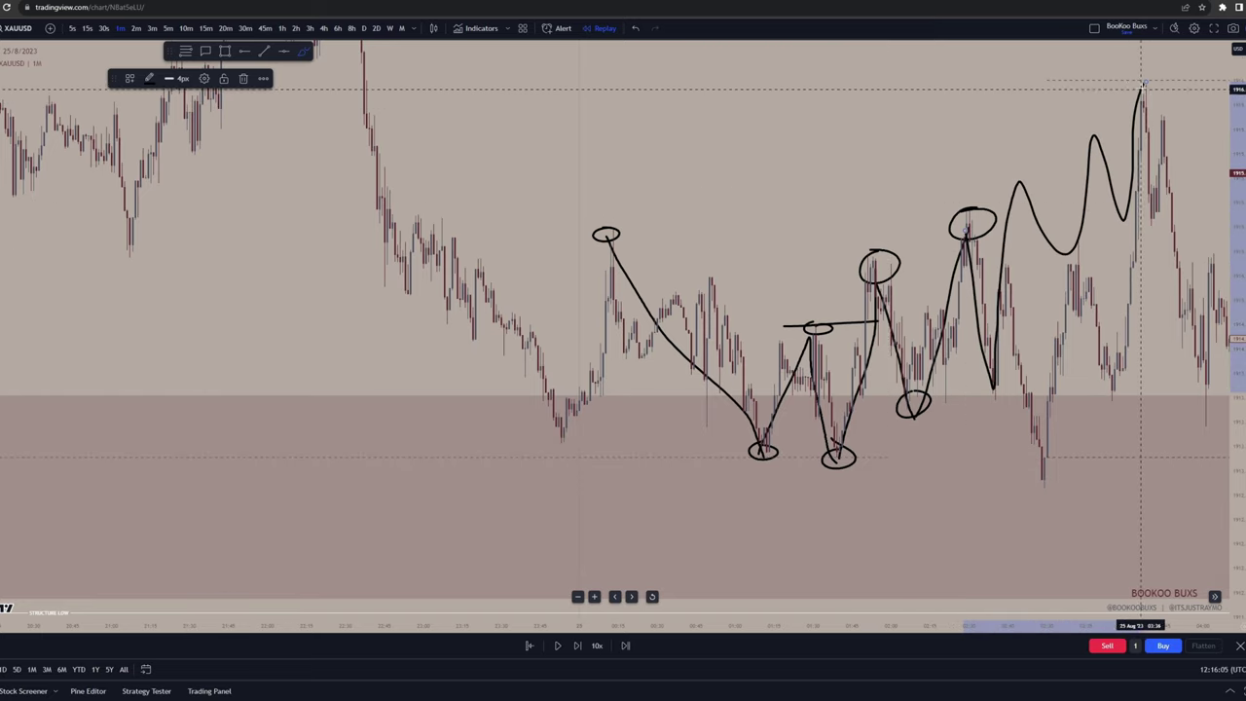
{"action": "left_click", "coordinate": [636, 28]}
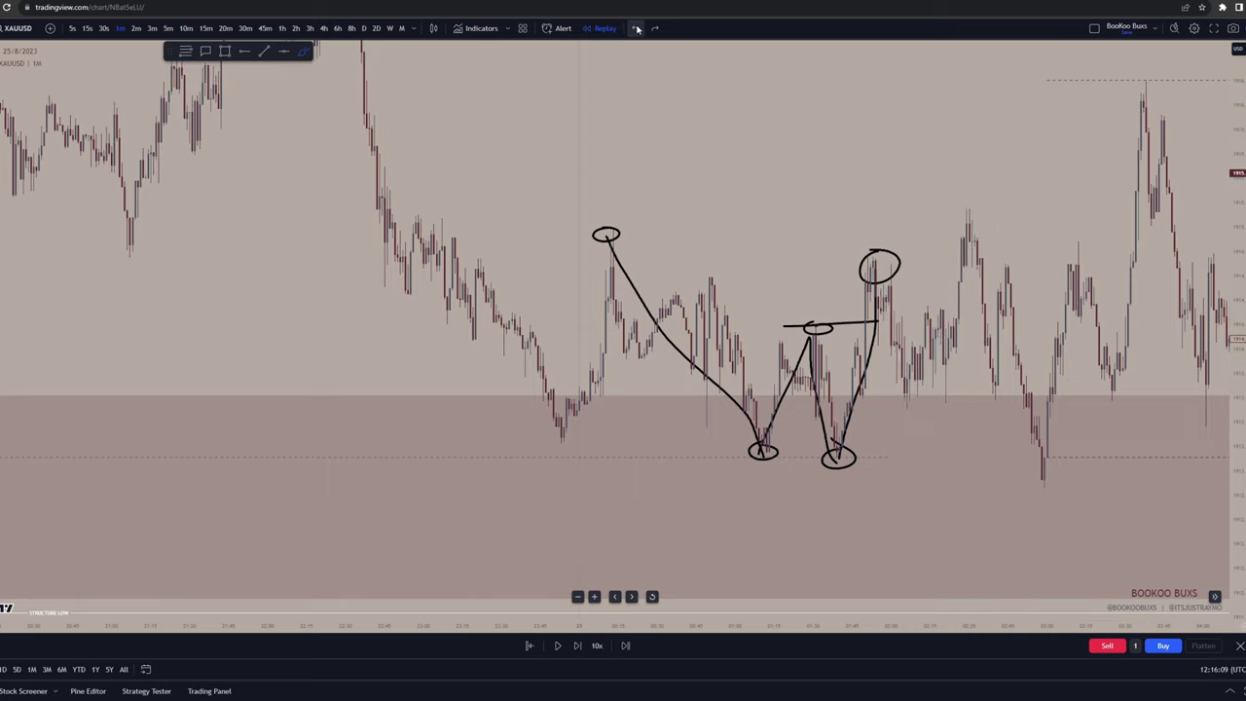
- Circle the dashed level at the 03:00 low, then box and cross out the preceding hour's price action, undoing the crossed box
{"action": "mouse_move", "coordinate": [1040, 454]}
{"action": "left_mouse_down"}
{"action": "mouse_move", "coordinate": [1115, 450]}
{"action": "mouse_move", "coordinate": [1151, 471]}
{"action": "mouse_move", "coordinate": [1107, 449]}
{"action": "left_mouse_up"}
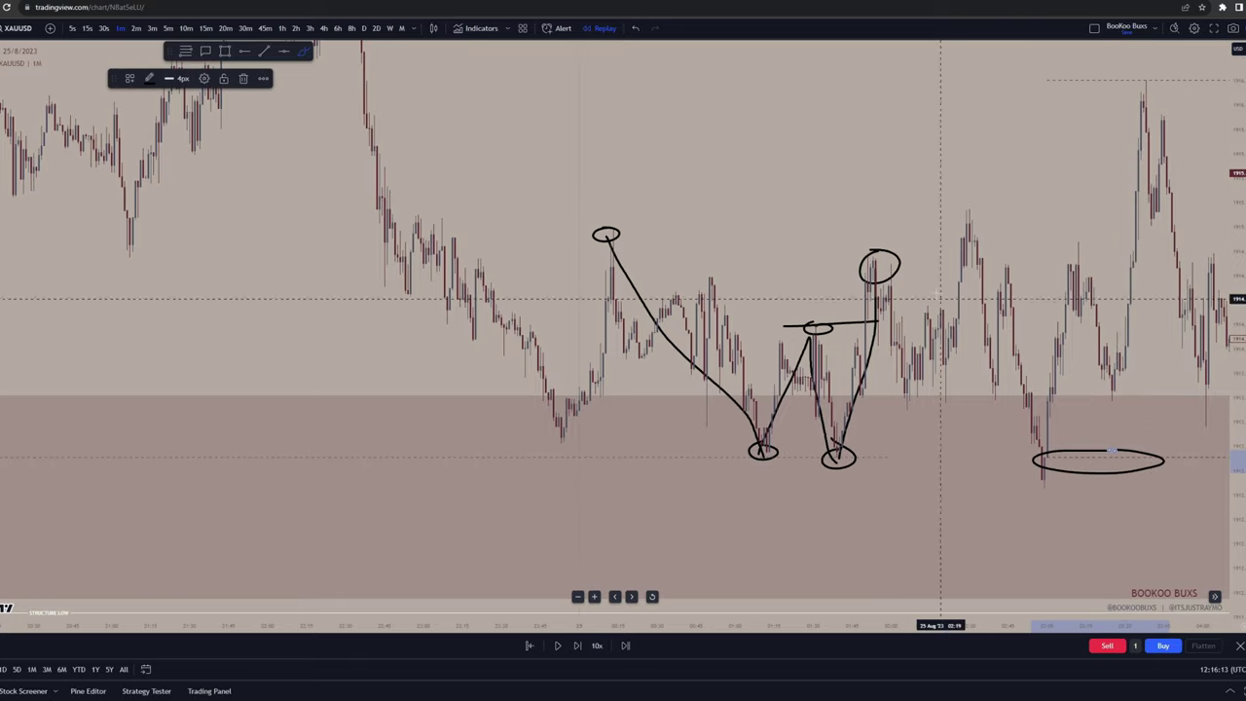
{"action": "mouse_move", "coordinate": [876, 203]}
{"action": "left_mouse_down"}
{"action": "mouse_move", "coordinate": [894, 501]}
{"action": "mouse_move", "coordinate": [1027, 532]}
{"action": "mouse_move", "coordinate": [1038, 195]}
{"action": "mouse_move", "coordinate": [898, 191]}
{"action": "left_mouse_up"}
{"action": "left_click_drag", "start_coordinate": [1033, 209], "coordinate": [920, 526]}
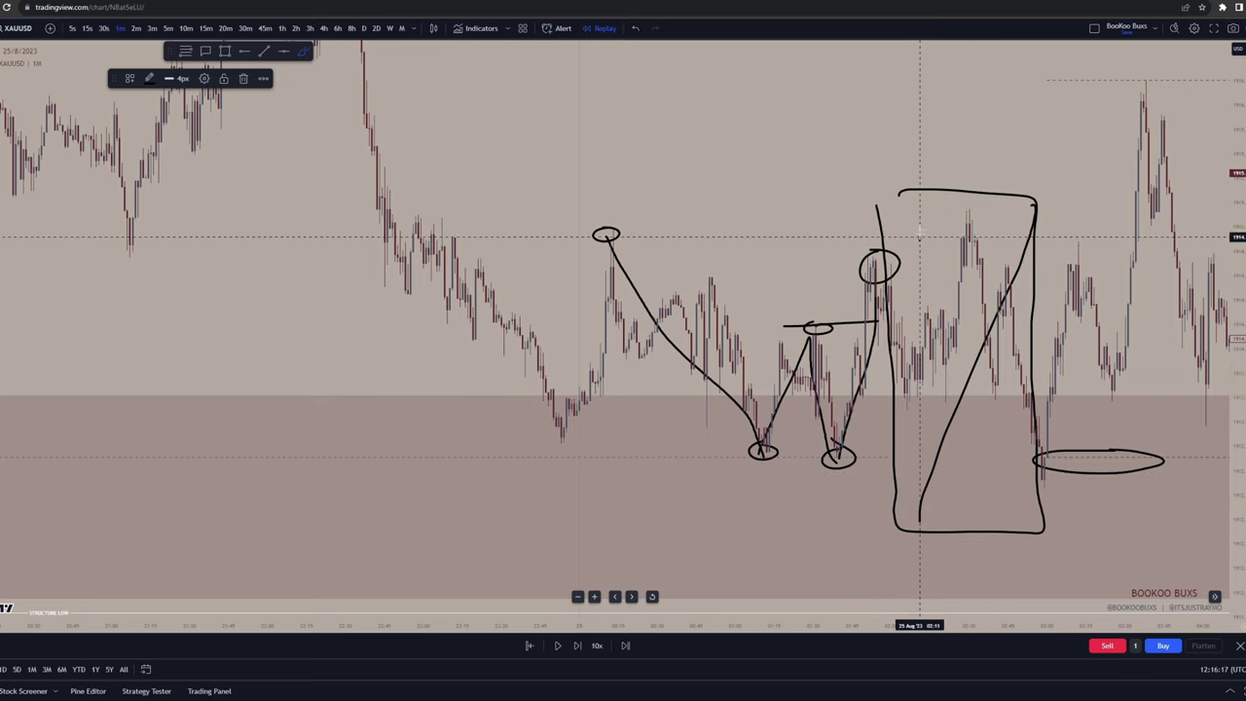
{"action": "left_click_drag", "start_coordinate": [920, 237], "coordinate": [1031, 482]}
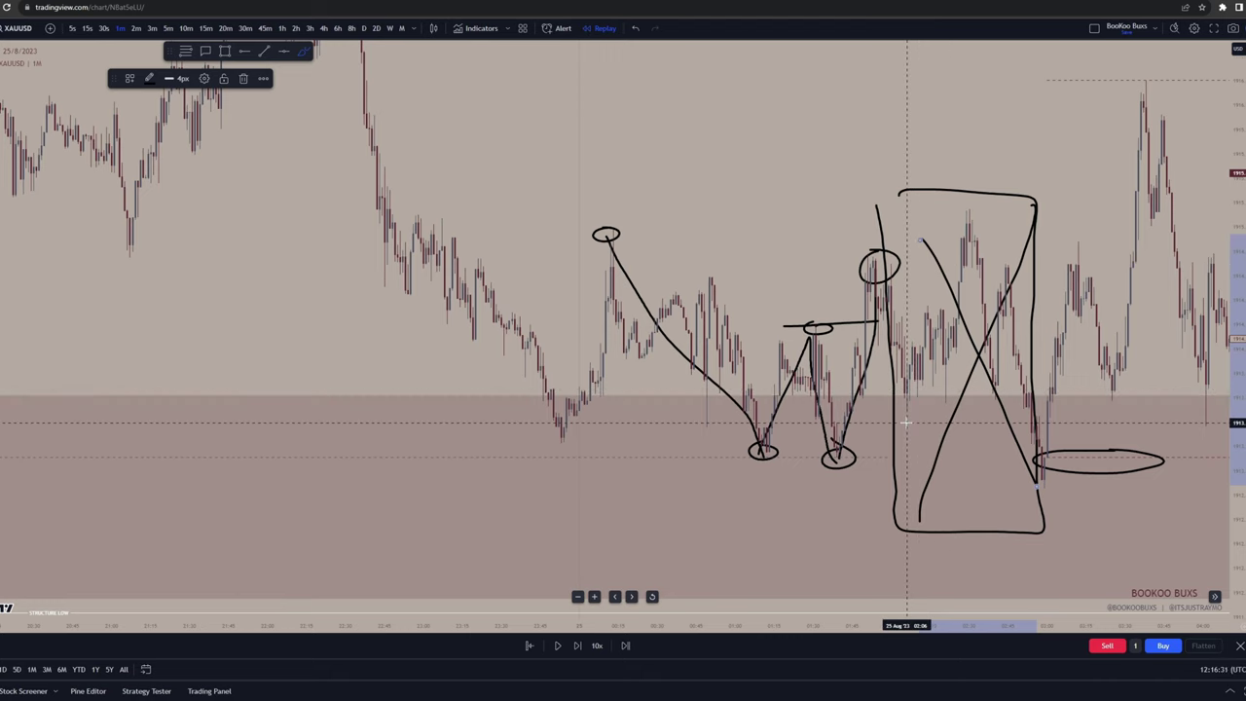
{"action": "left_click", "coordinate": [635, 28]}
{"action": "left_click", "coordinate": [635, 28]}
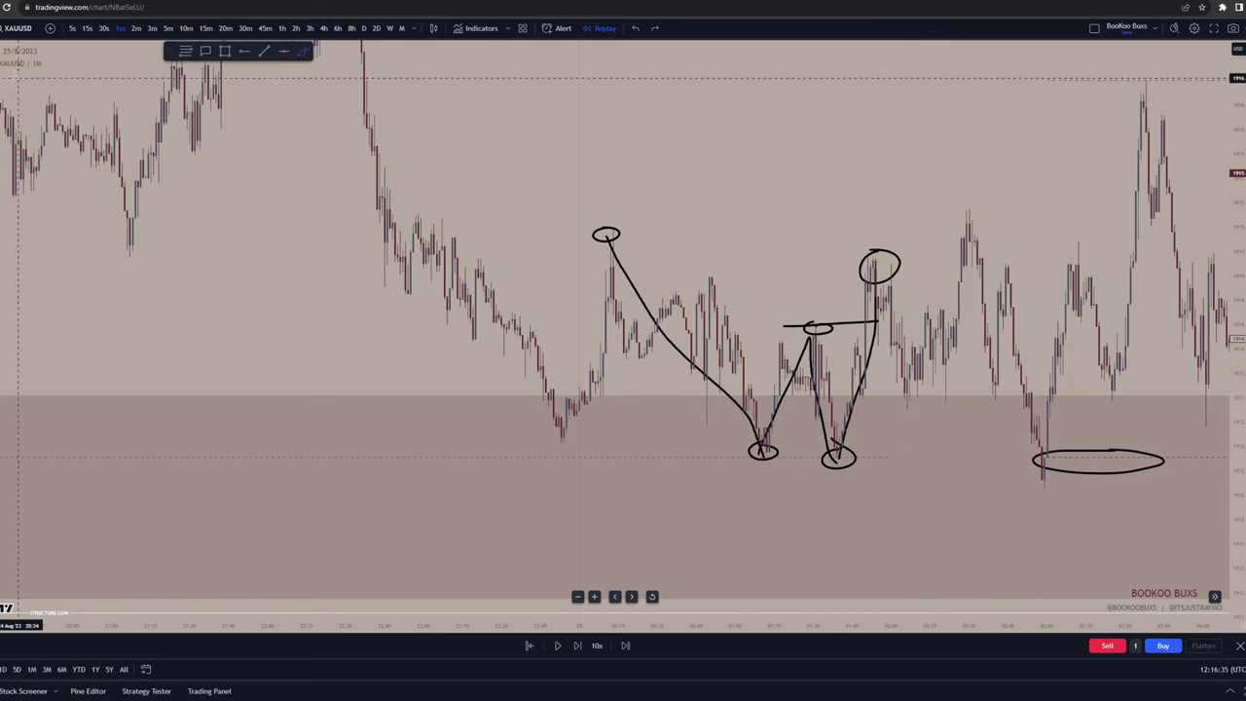
- Delete the circles on the three highs, the zigzag strokes leading to the second low, and the horizontal line between the lows
{"action": "left_click", "coordinate": [894, 278]}
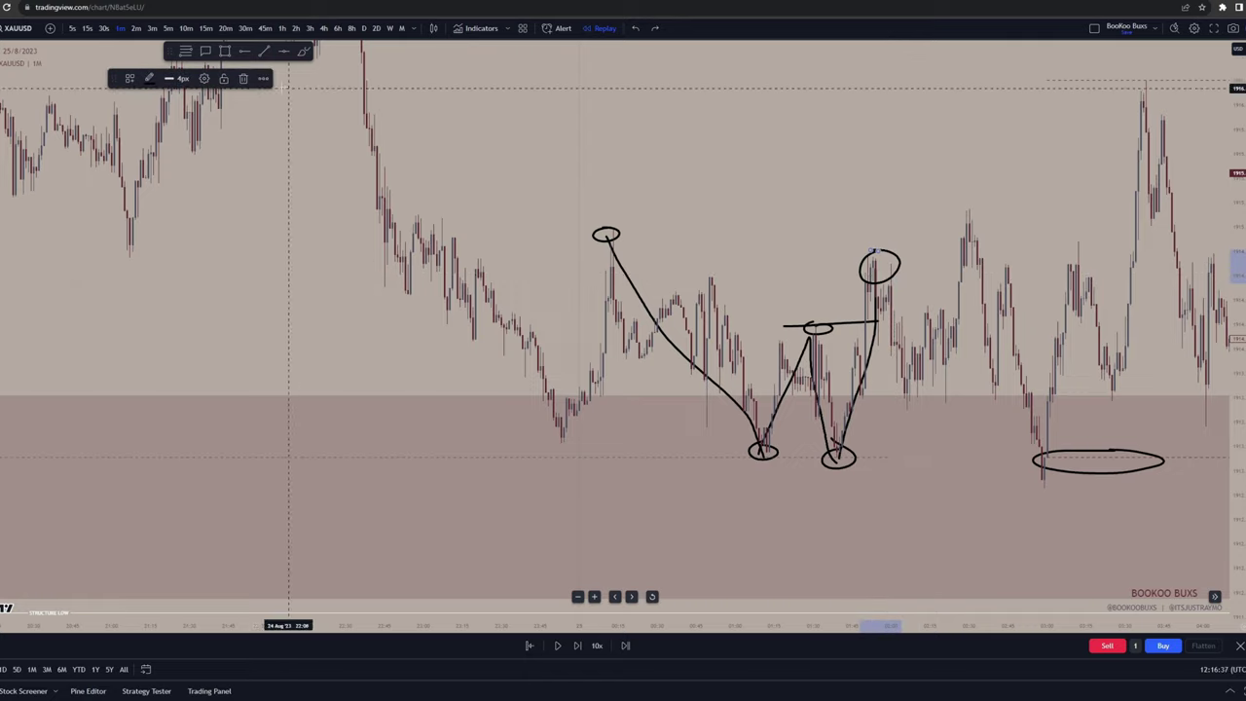
{"action": "left_click", "coordinate": [245, 80]}
{"action": "left_click", "coordinate": [617, 241]}
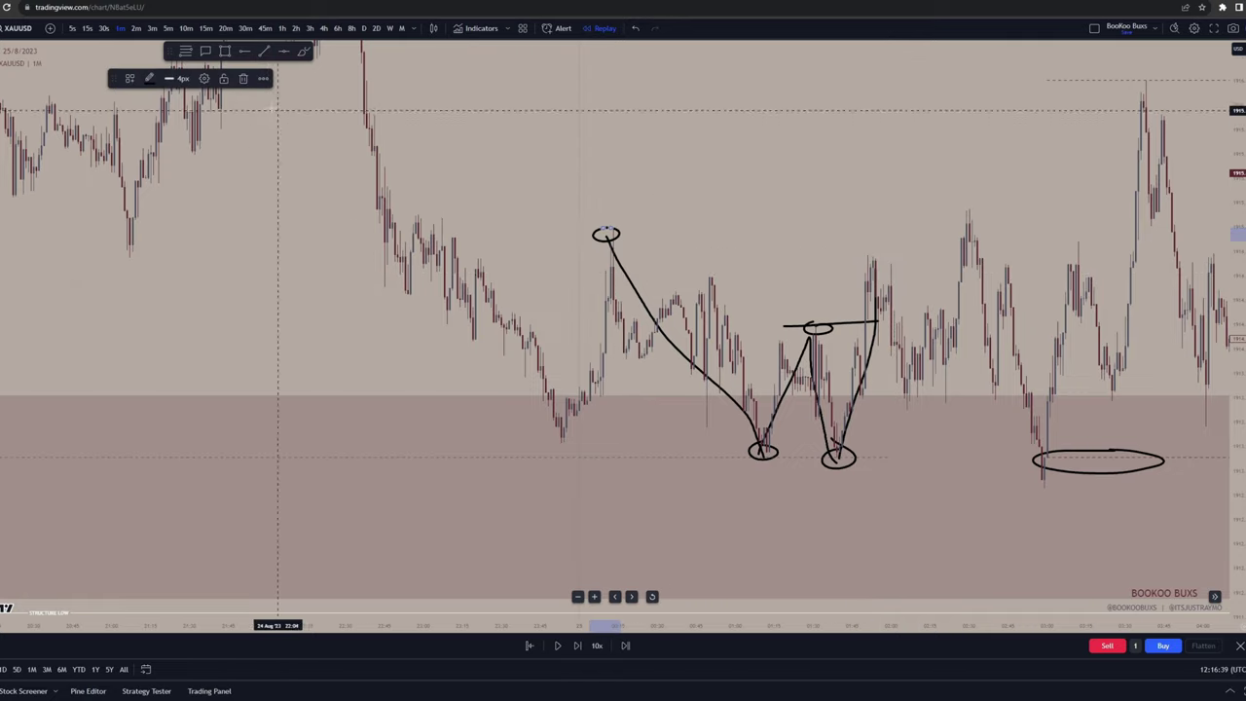
{"action": "key", "text": "Delete"}
{"action": "left_click", "coordinate": [677, 355]}
{"action": "key", "text": "Delete"}
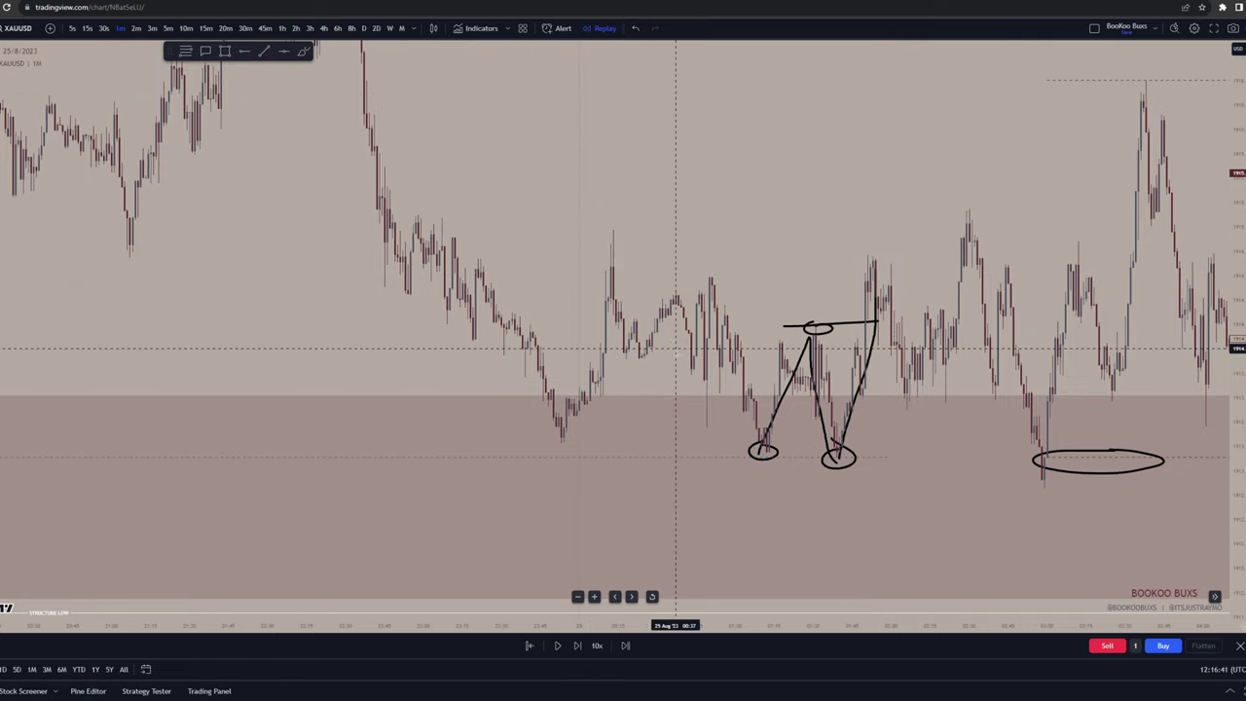
{"action": "left_click", "coordinate": [770, 430]}
{"action": "key", "text": "Delete"}
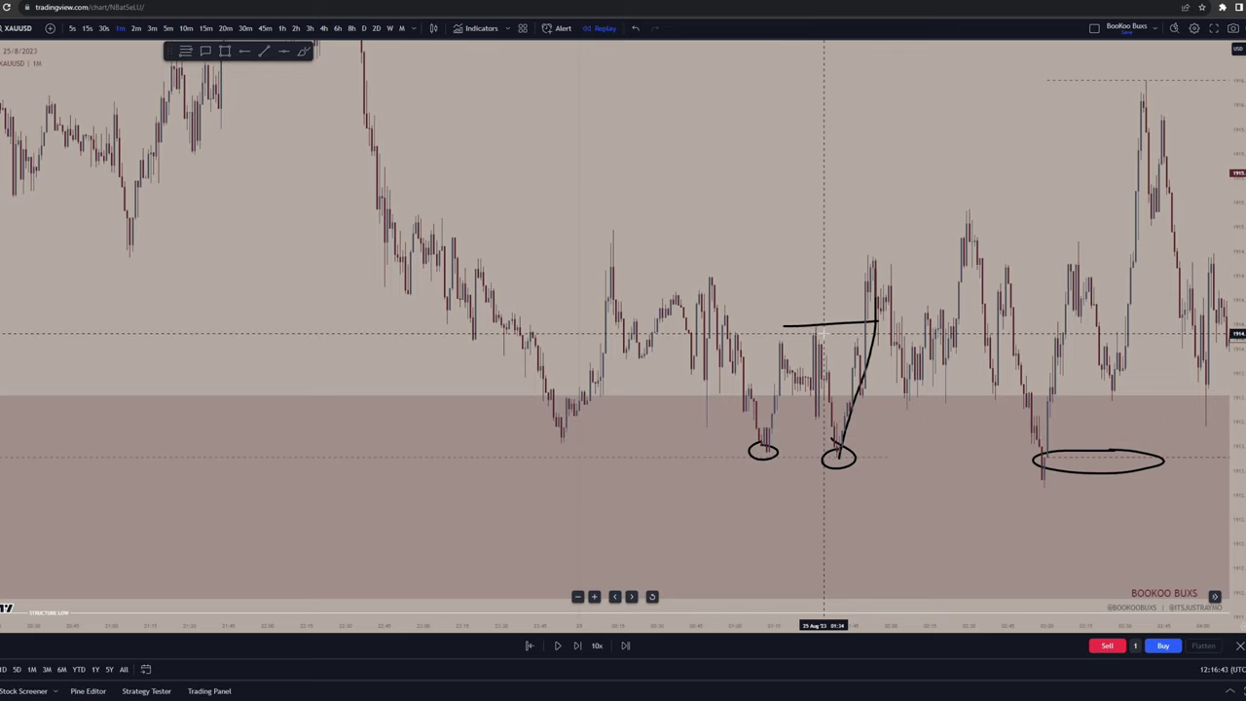
{"action": "left_click", "coordinate": [834, 329]}
{"action": "key", "text": "Delete"}
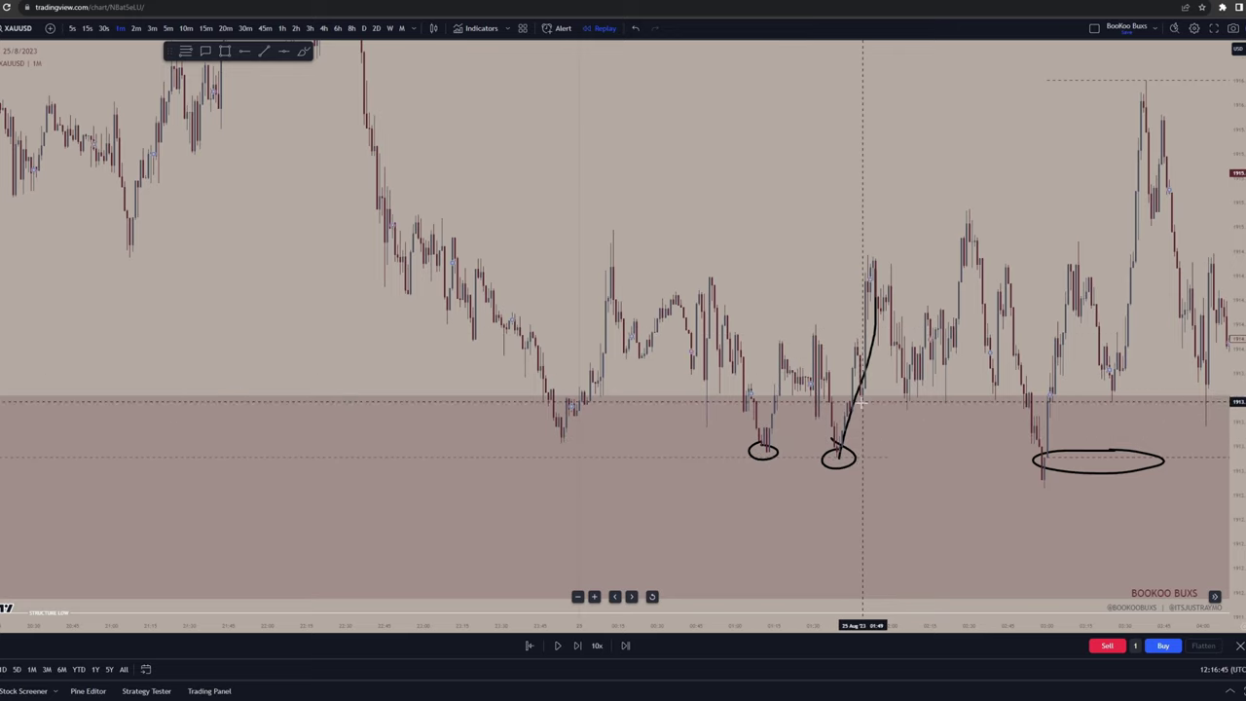
- Delete the brush stroke rising from the second low and the circles around the 01:10 and 01:40 lows
{"action": "left_click", "coordinate": [853, 461]}
{"action": "key", "text": "Delete"}
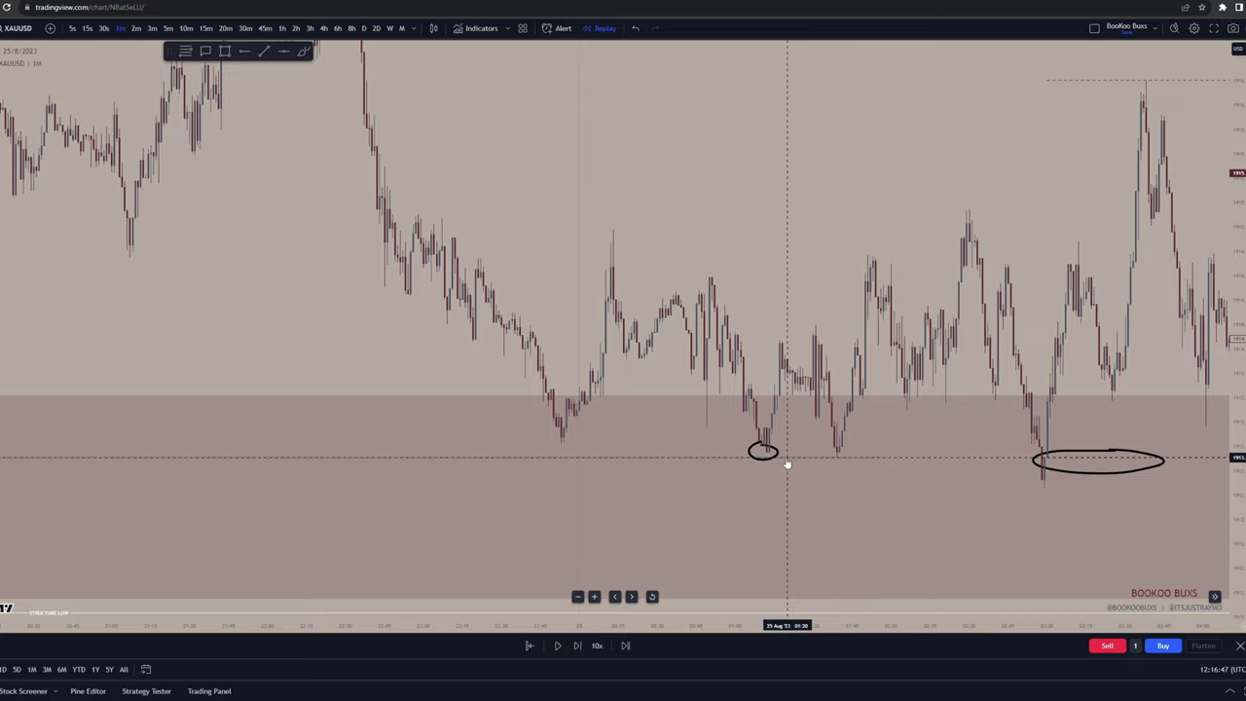
{"action": "left_click_drag", "start_coordinate": [787, 334], "coordinate": [782, 367]}
{"action": "scroll", "coordinate": [782, 361], "scroll_direction": "down", "scroll_amount": 2}
{"action": "left_click_drag", "start_coordinate": [877, 364], "coordinate": [644, 369]}
{"action": "left_click_drag", "start_coordinate": [745, 361], "coordinate": [796, 355]}
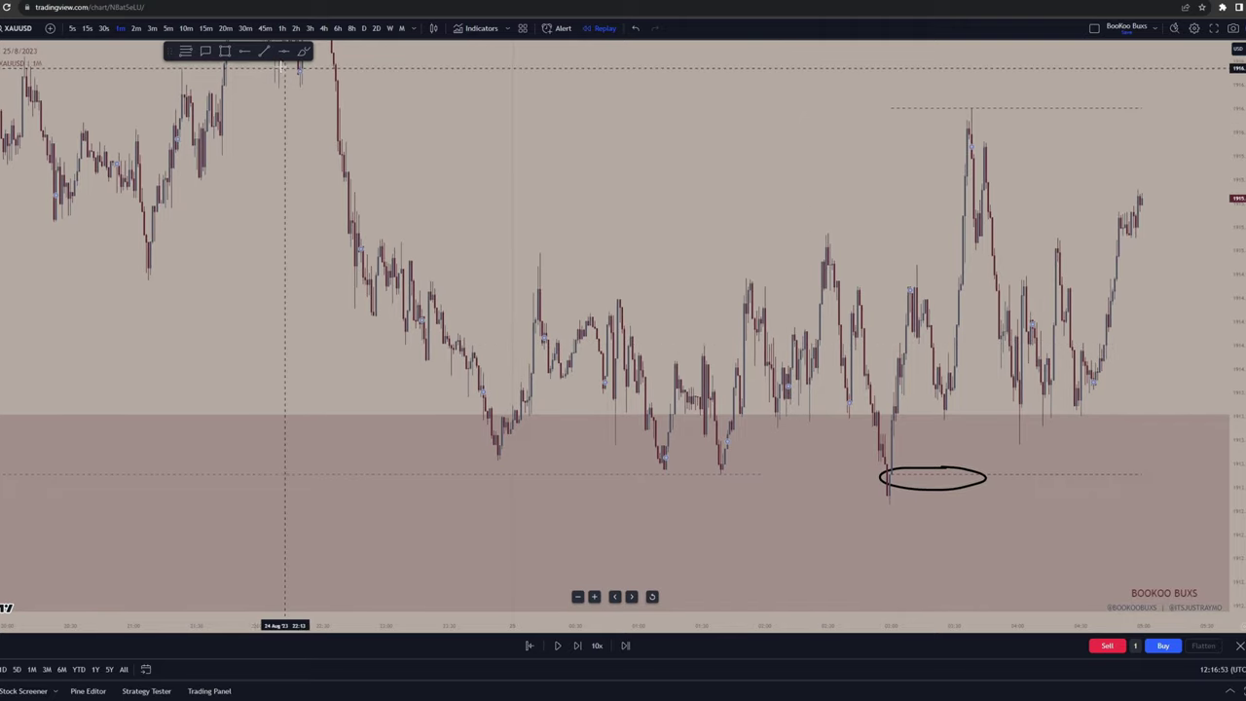
- Draw a rectangle over the consolidation from about 23:17 to 03:33 and apply the RANGE template to it
{"action": "left_click", "coordinate": [224, 52]}
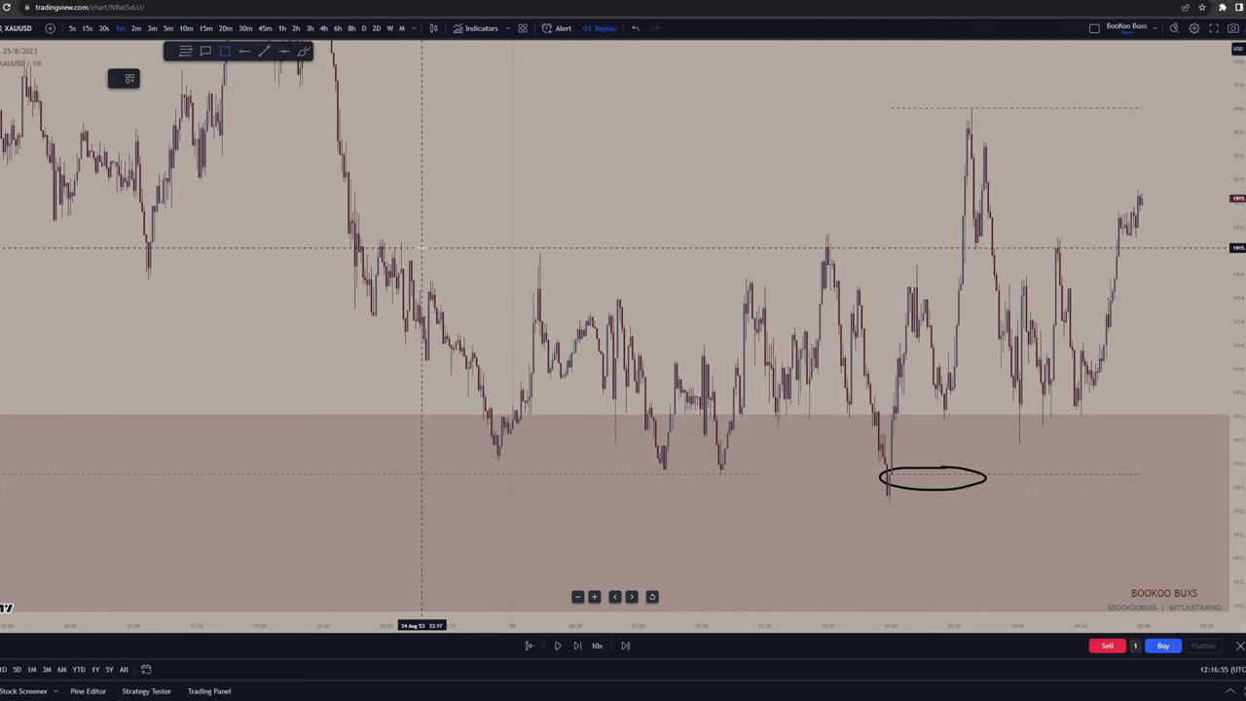
{"action": "mouse_move", "coordinate": [422, 248]}
{"action": "left_mouse_down"}
{"action": "mouse_move", "coordinate": [528, 367]}
{"action": "mouse_move", "coordinate": [879, 467]}
{"action": "mouse_move", "coordinate": [961, 475]}
{"action": "left_mouse_up"}
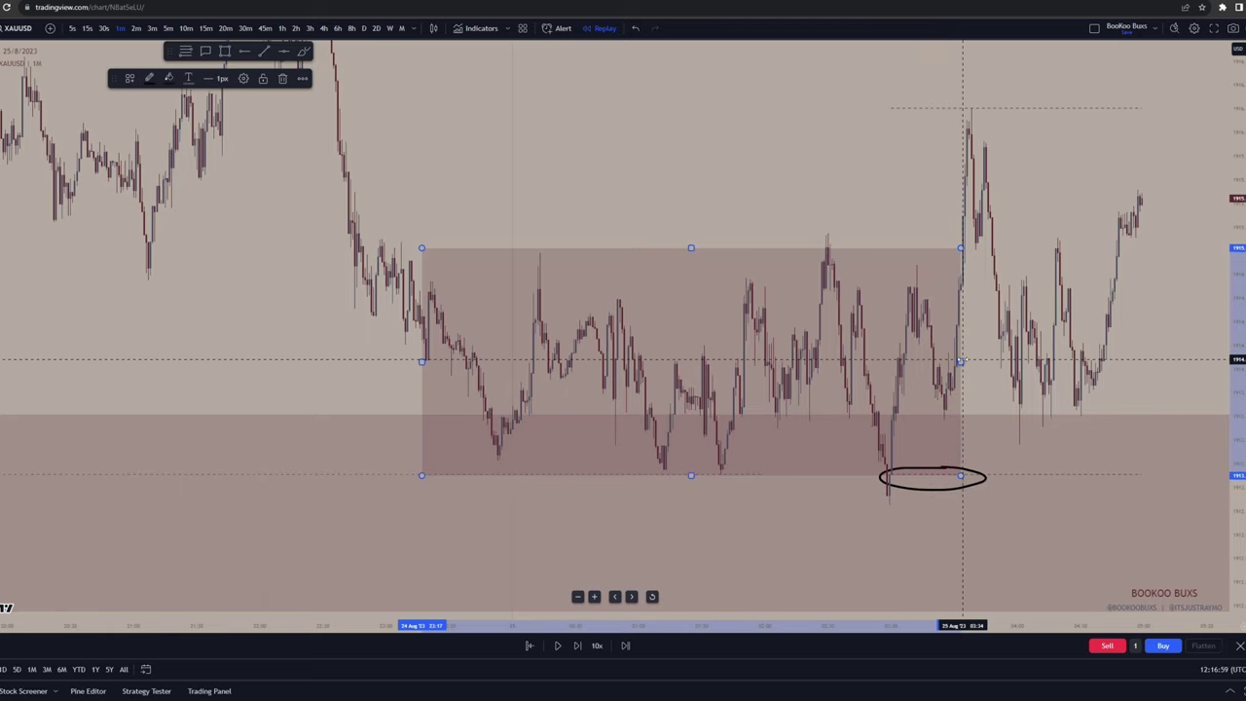
{"action": "double_click", "coordinate": [961, 360]}
{"action": "left_click", "coordinate": [560, 446]}
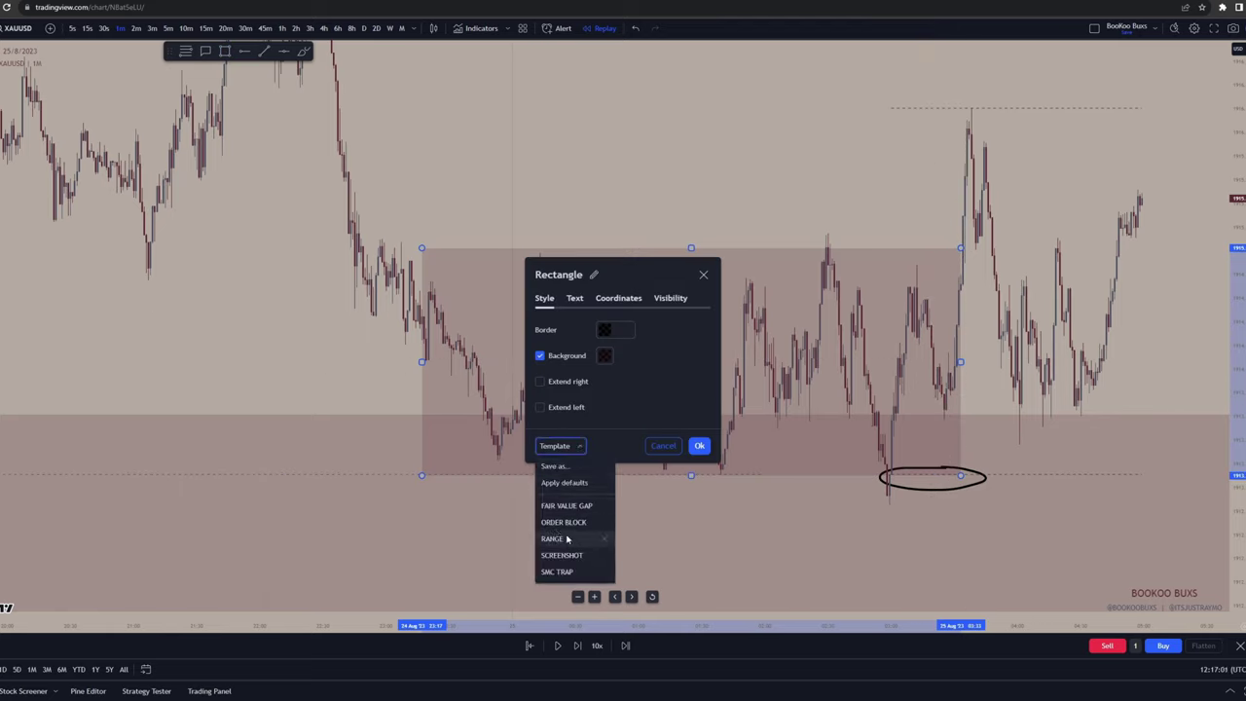
{"action": "left_click", "coordinate": [568, 539]}
{"action": "left_click", "coordinate": [699, 445]}
- Draw a thin rectangle along the range's lower edge from about 23:15 to 02:58 and apply the ORDER BLOCK template
{"action": "scroll", "coordinate": [765, 219], "scroll_direction": "down", "scroll_amount": 3}
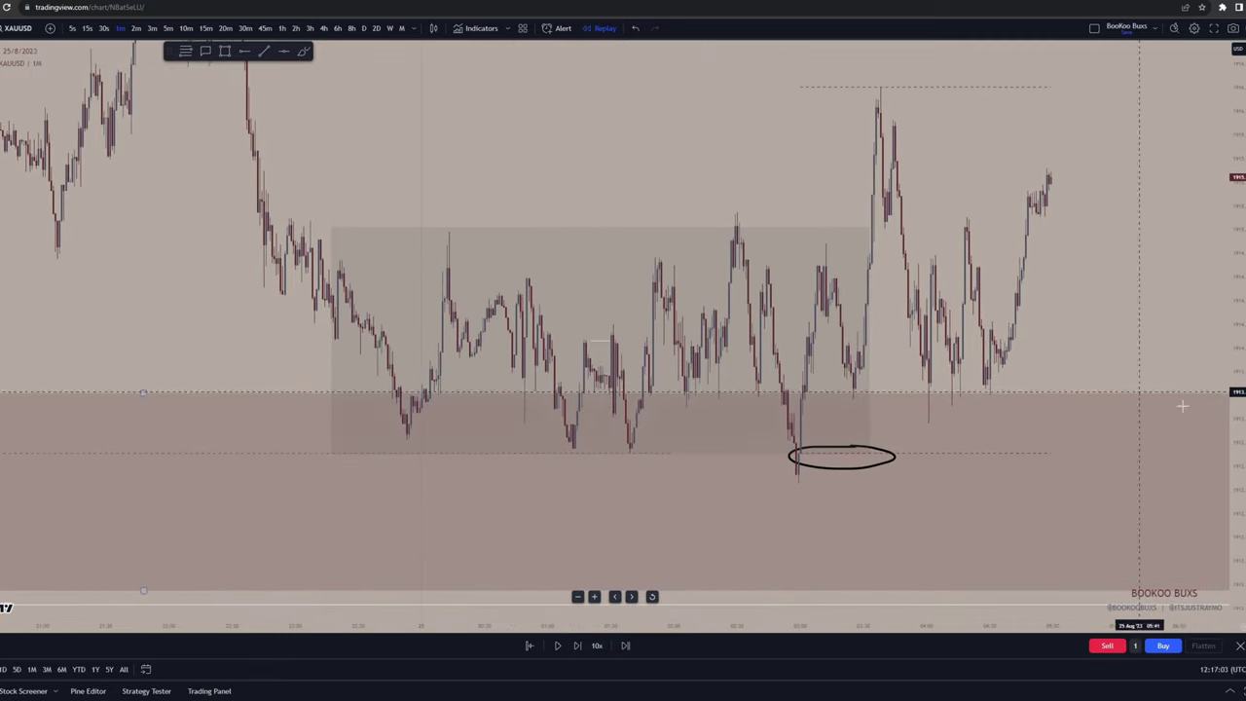
{"action": "left_click_drag", "start_coordinate": [1237, 405], "coordinate": [1237, 316]}
{"action": "left_click_drag", "start_coordinate": [1119, 329], "coordinate": [1043, 271]}
{"action": "scroll", "coordinate": [1195, 294], "scroll_direction": "up", "scroll_amount": 1}
{"action": "scroll", "coordinate": [1164, 285], "scroll_direction": "down", "scroll_amount": 1}
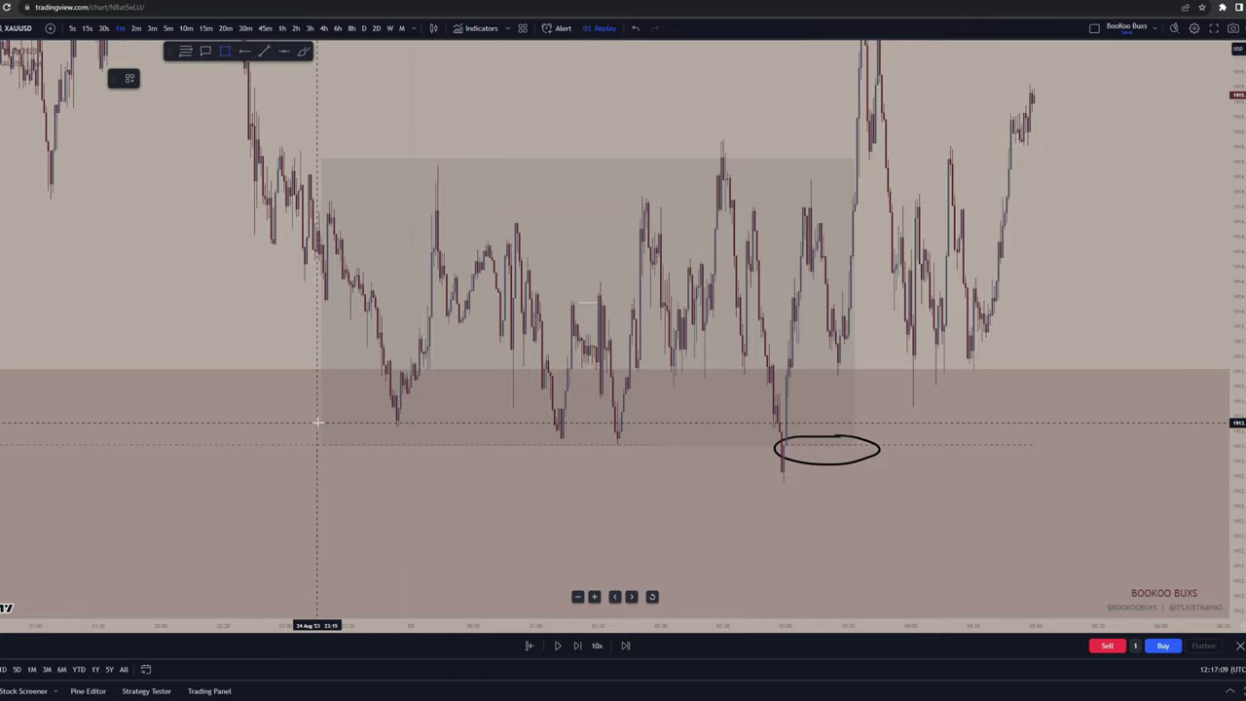
{"action": "left_click_drag", "start_coordinate": [318, 422], "coordinate": [781, 437]}
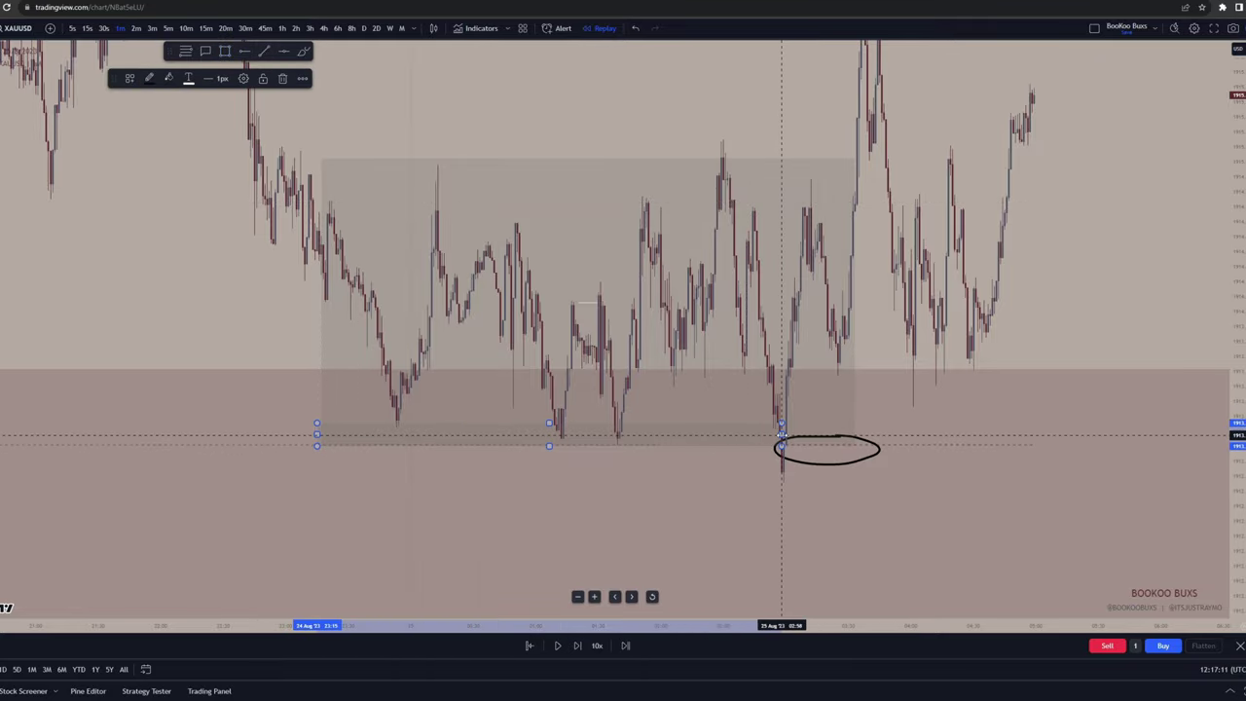
{"action": "double_click", "coordinate": [781, 428]}
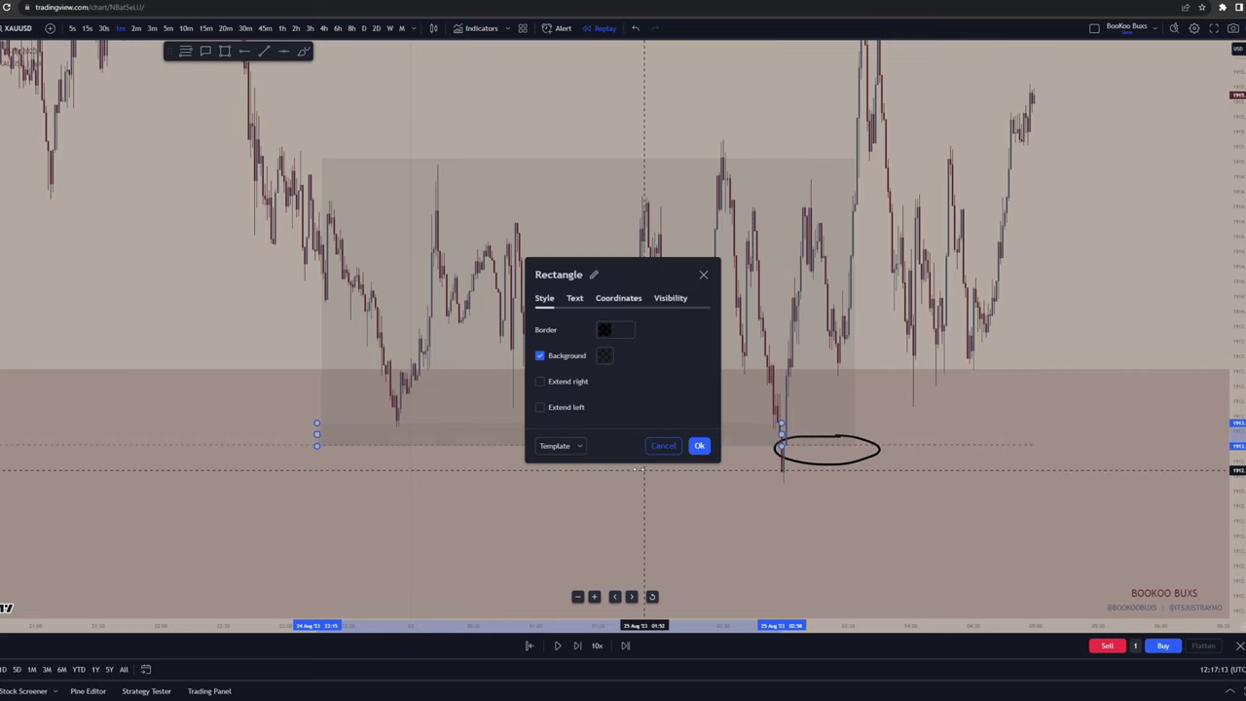
{"action": "left_click", "coordinate": [579, 446]}
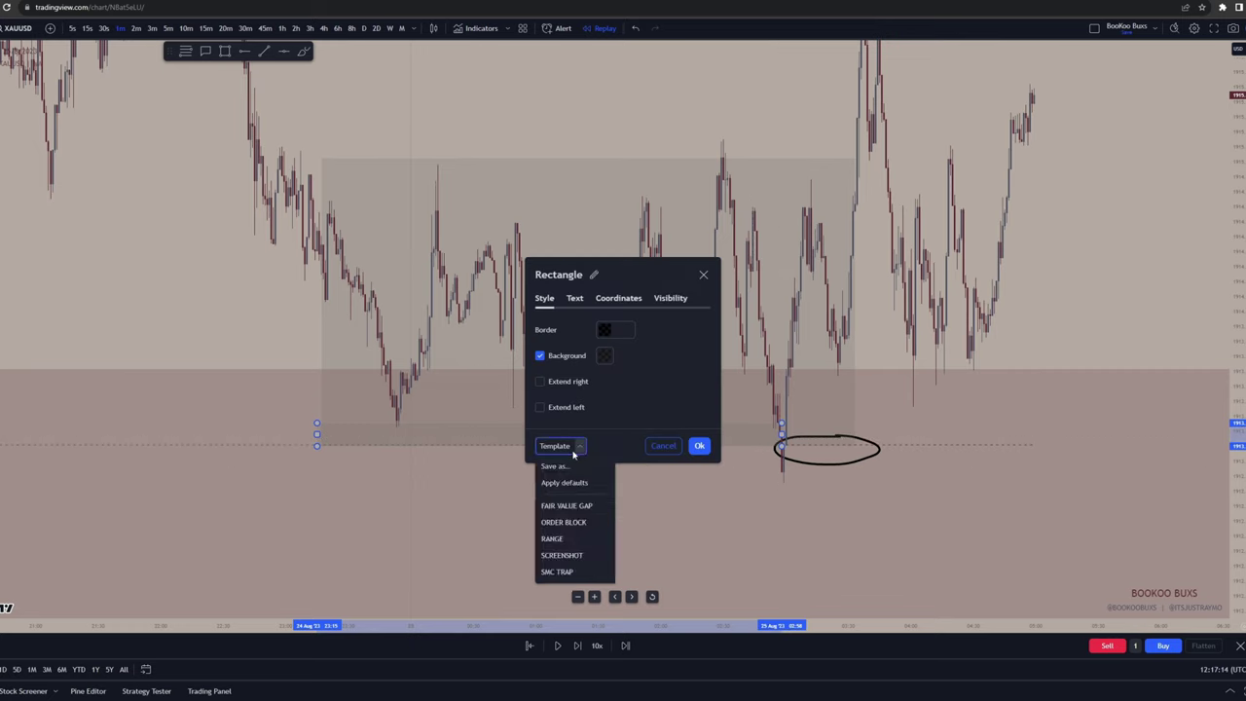
{"action": "left_click", "coordinate": [563, 516]}
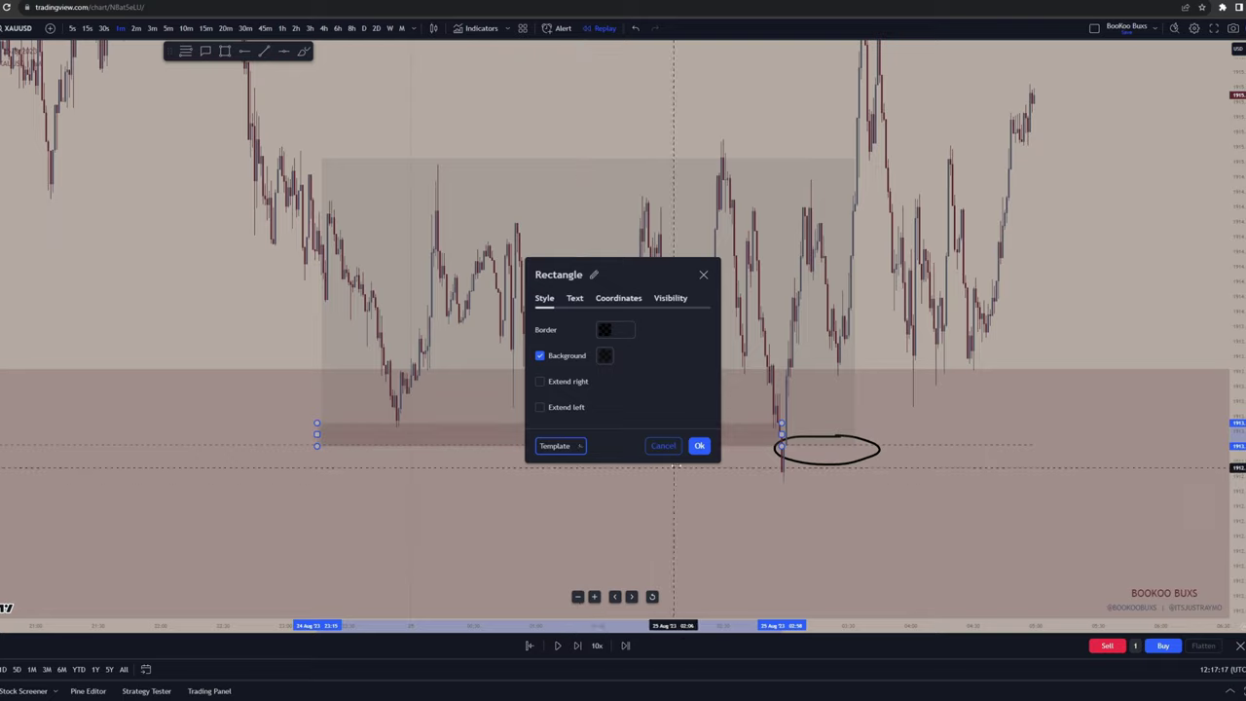
{"action": "left_click", "coordinate": [699, 446]}
- Draw a rectangle along the range's upper edge from about 23:15 to 03:33 and apply the ORDER BLOCK template
{"action": "left_click_drag", "start_coordinate": [394, 175], "coordinate": [384, 224]}
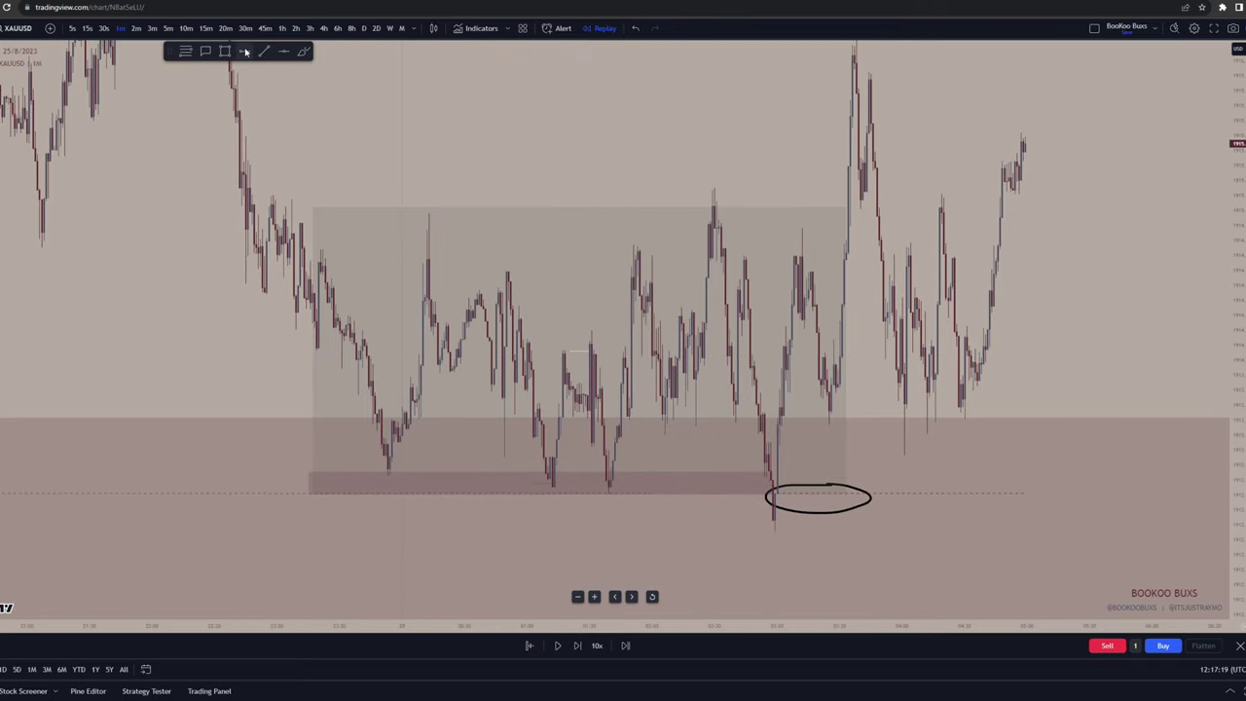
{"action": "mouse_move", "coordinate": [307, 256]}
{"action": "left_mouse_down"}
{"action": "mouse_move", "coordinate": [687, 209]}
{"action": "mouse_move", "coordinate": [846, 208]}
{"action": "left_mouse_up"}
{"action": "double_click", "coordinate": [835, 233]}
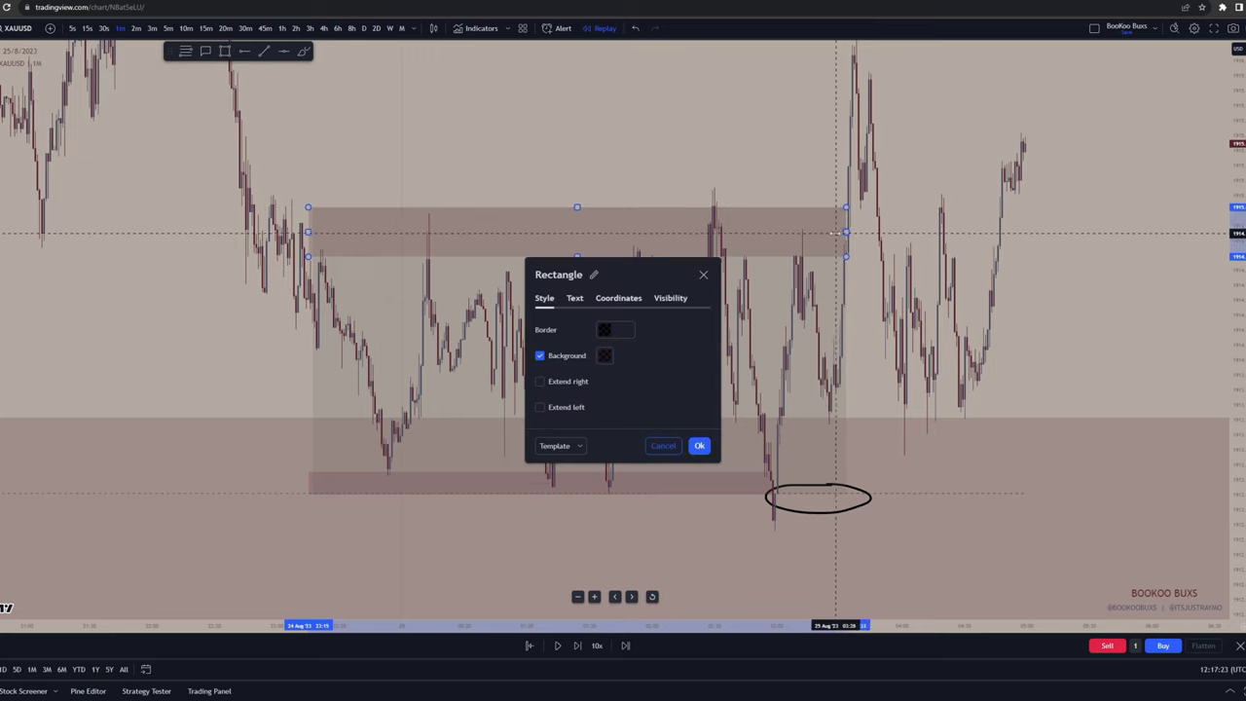
{"action": "left_click", "coordinate": [576, 450]}
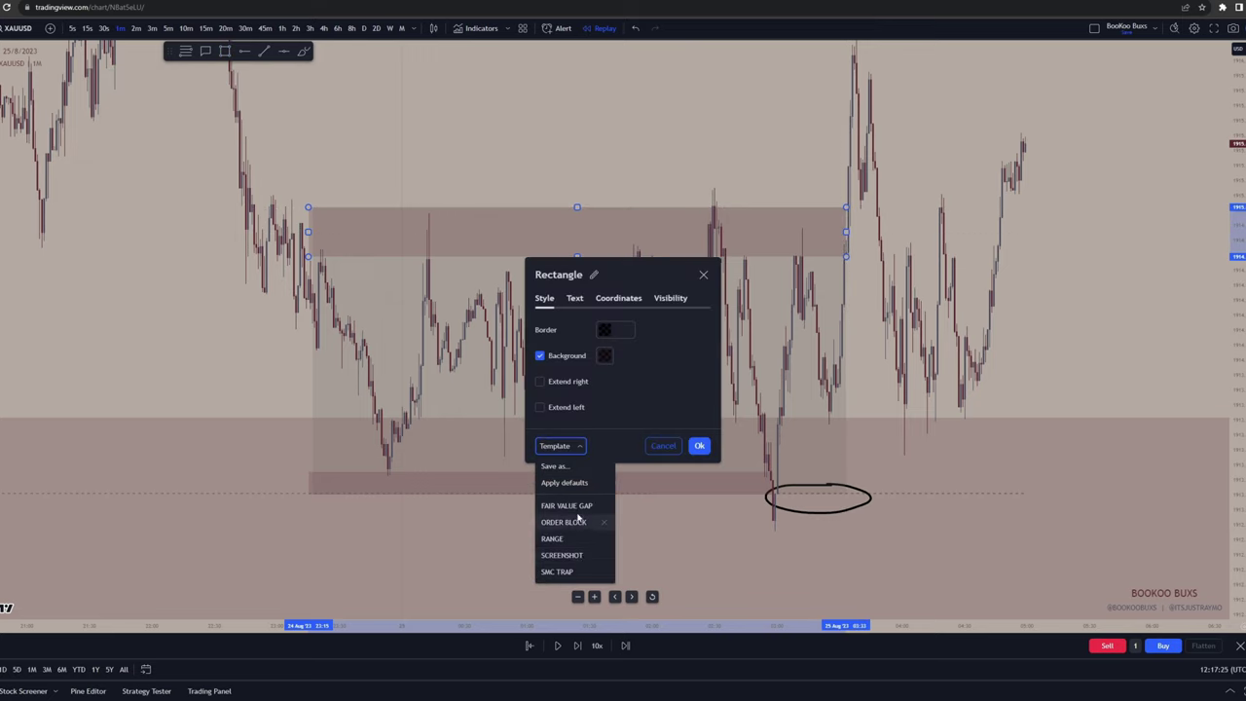
{"action": "left_click", "coordinate": [574, 521]}
{"action": "left_click", "coordinate": [699, 445]}
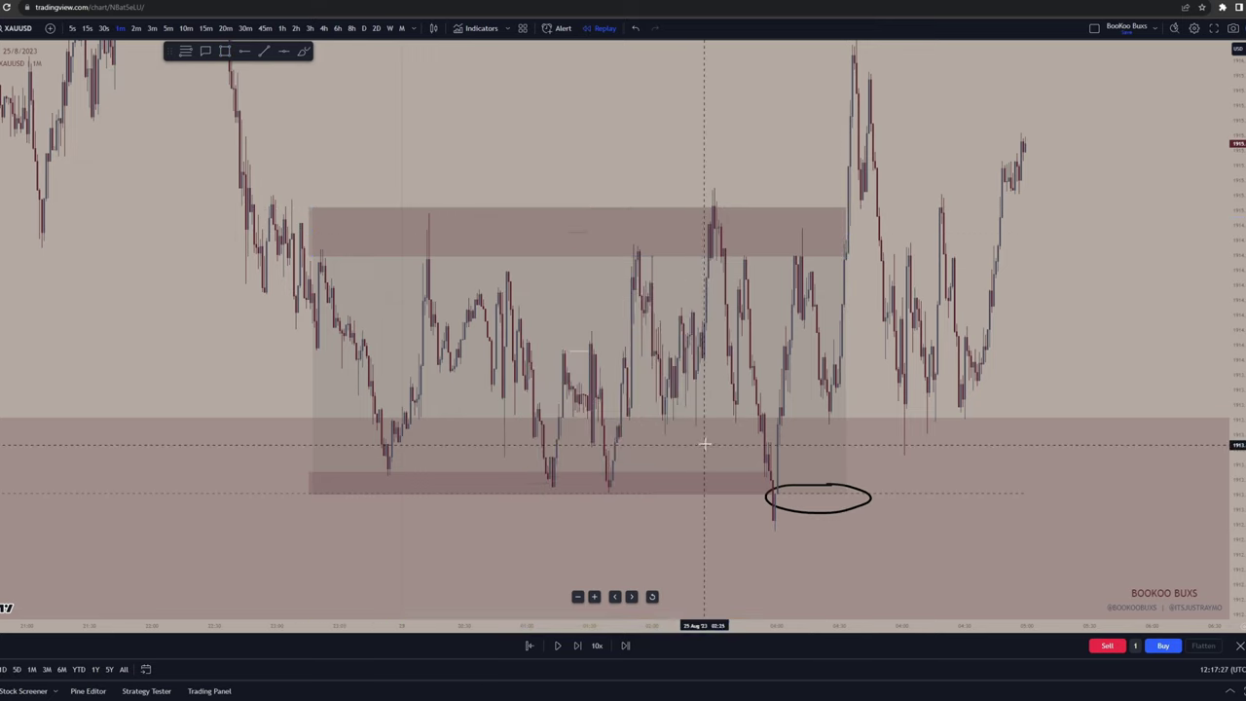
- Move the brushed ellipse down onto the tip of the wick that sweeps below the range around 03:00
{"action": "left_click_drag", "start_coordinate": [269, 322], "coordinate": [354, 321]}
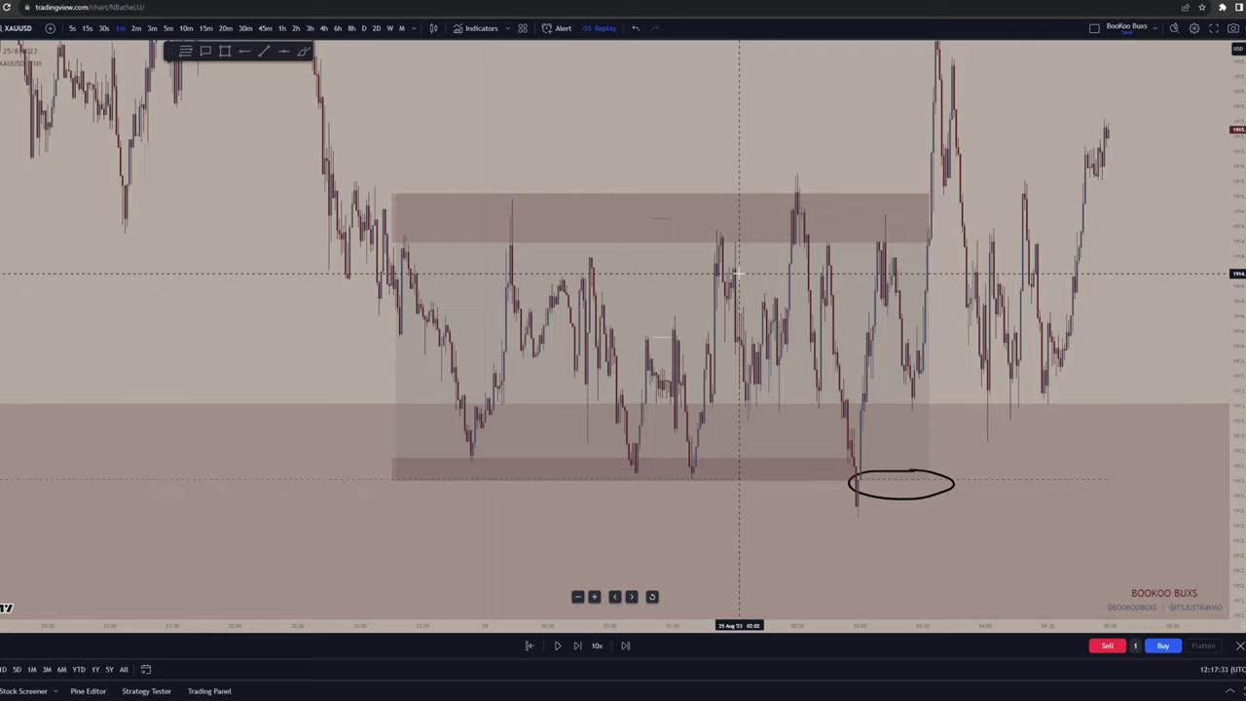
{"action": "left_click_drag", "start_coordinate": [1015, 352], "coordinate": [974, 339]}
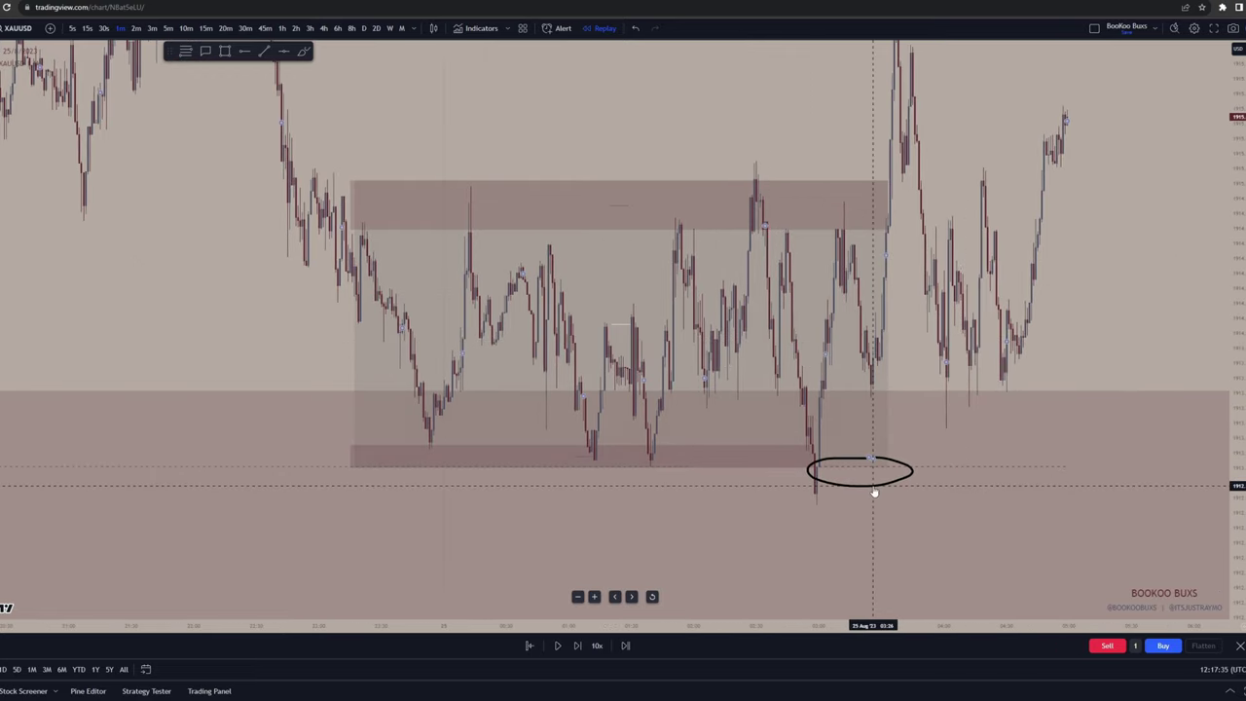
{"action": "left_click_drag", "start_coordinate": [874, 492], "coordinate": [834, 520]}
{"action": "left_click", "coordinate": [1049, 292]}
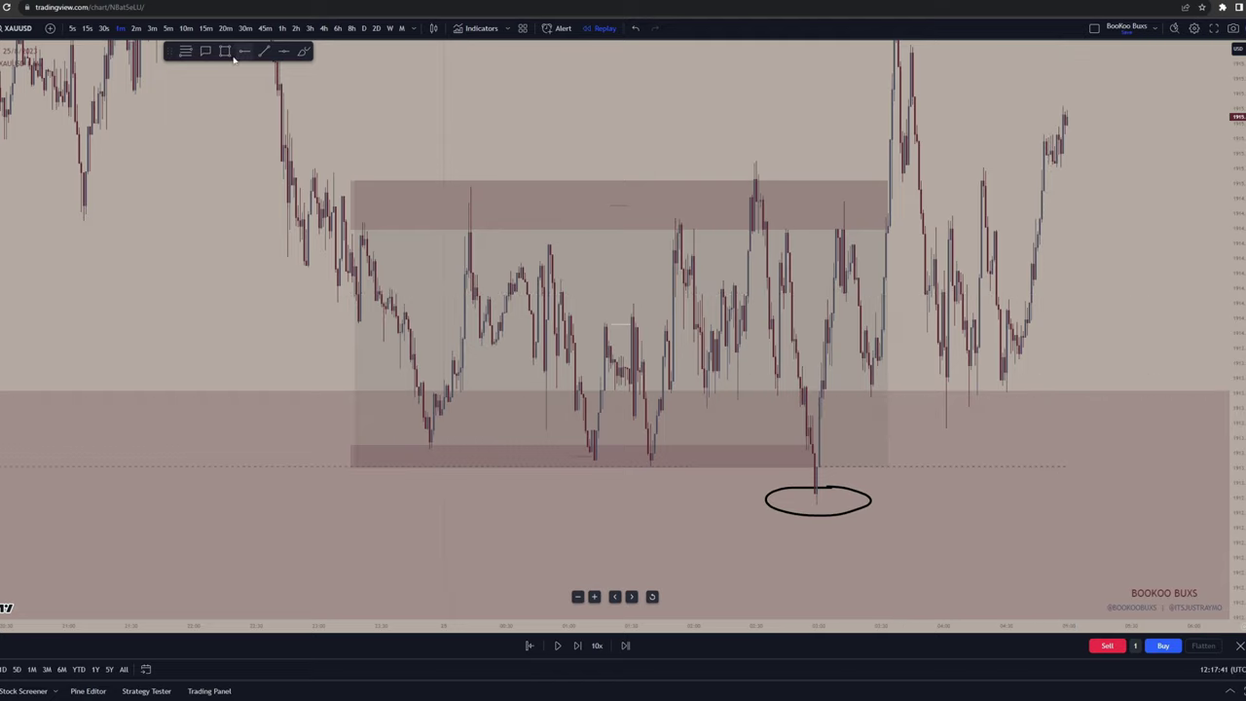
- Draw a horizontal trend line along the range low from about 23:21 to 03:02 and apply a saved labelled template
{"action": "left_click_drag", "start_coordinate": [362, 467], "coordinate": [822, 468]}
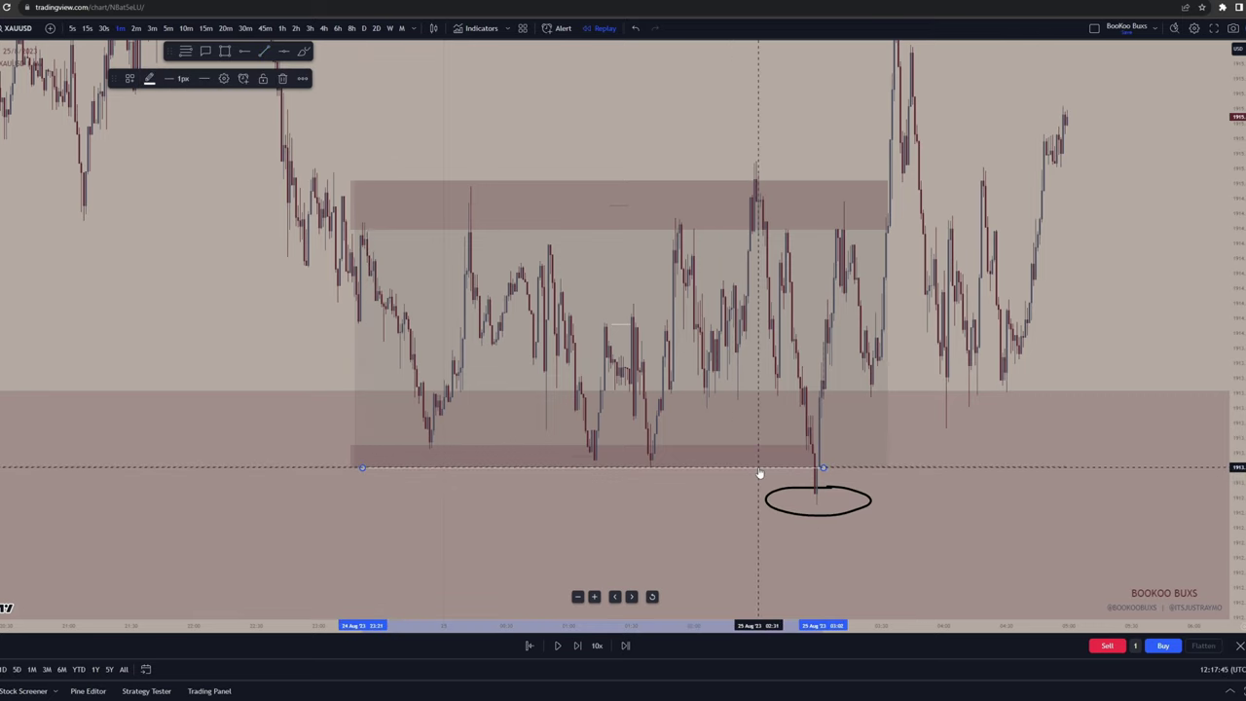
{"action": "double_click", "coordinate": [759, 469]}
{"action": "left_click", "coordinate": [560, 586]}
{"action": "left_click", "coordinate": [722, 579]}
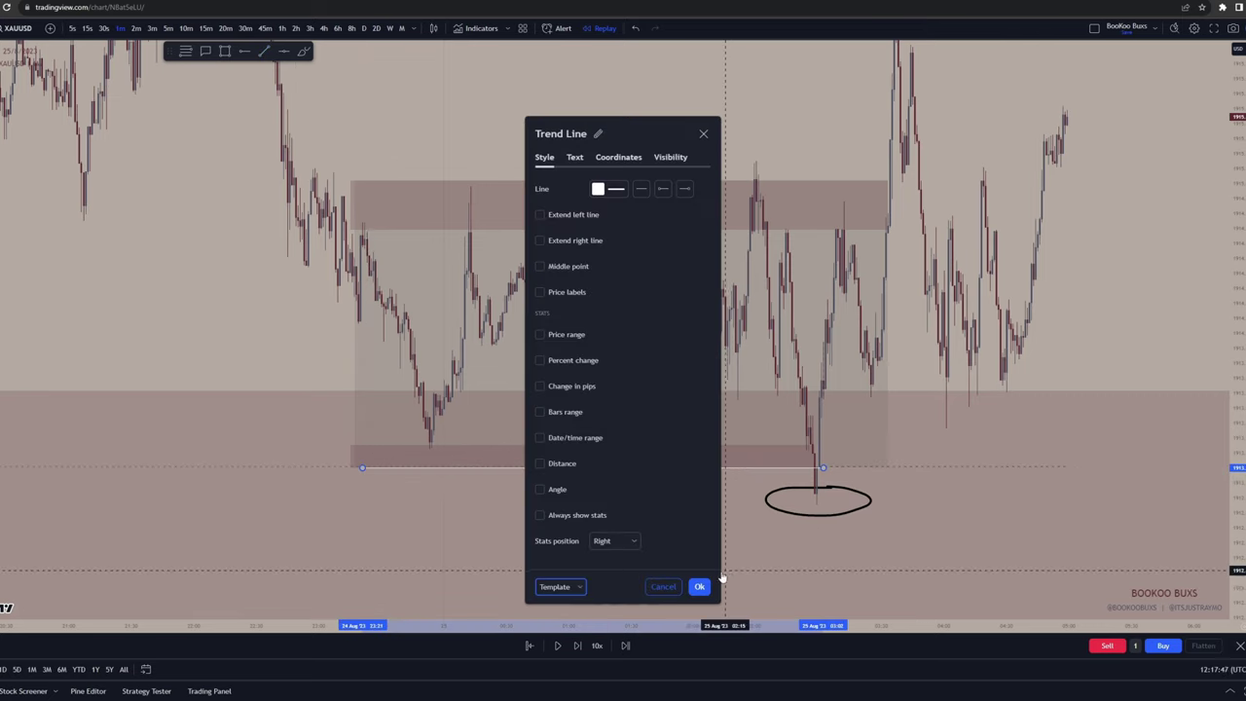
{"action": "left_click", "coordinate": [698, 586]}
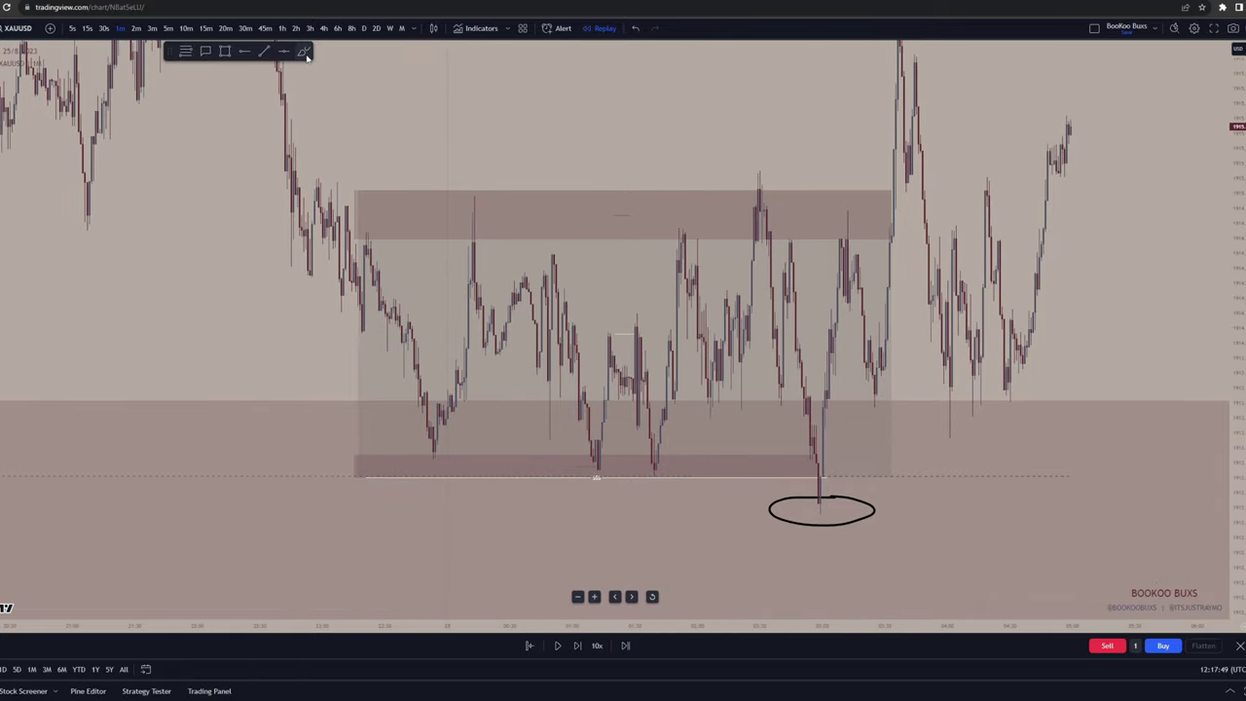
- Brush circled swings through the range's last low, a horizontal line at the preceding high, and a wave tracing the whole range
{"action": "left_click", "coordinate": [303, 52]}
{"action": "mouse_move", "coordinate": [642, 317]}
{"action": "left_mouse_down"}
{"action": "mouse_move", "coordinate": [654, 475]}
{"action": "mouse_move", "coordinate": [674, 231]}
{"action": "mouse_move", "coordinate": [689, 210]}
{"action": "left_mouse_up"}
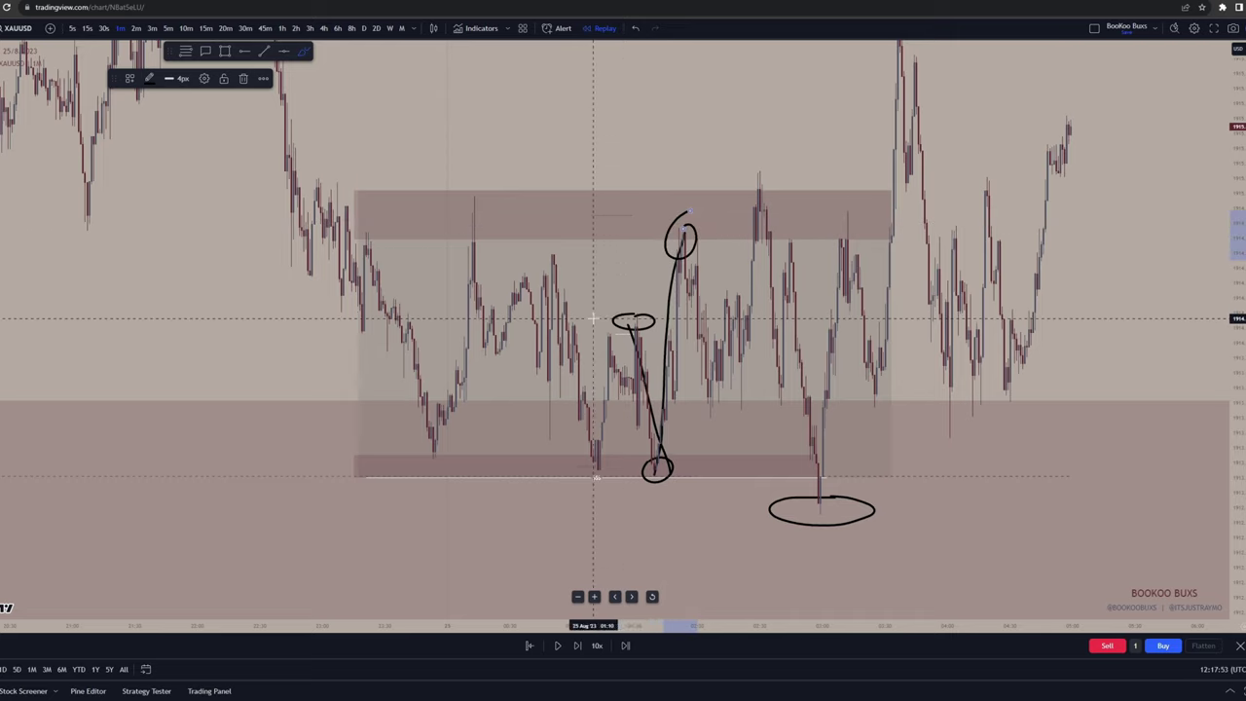
{"action": "left_click_drag", "start_coordinate": [596, 319], "coordinate": [731, 314]}
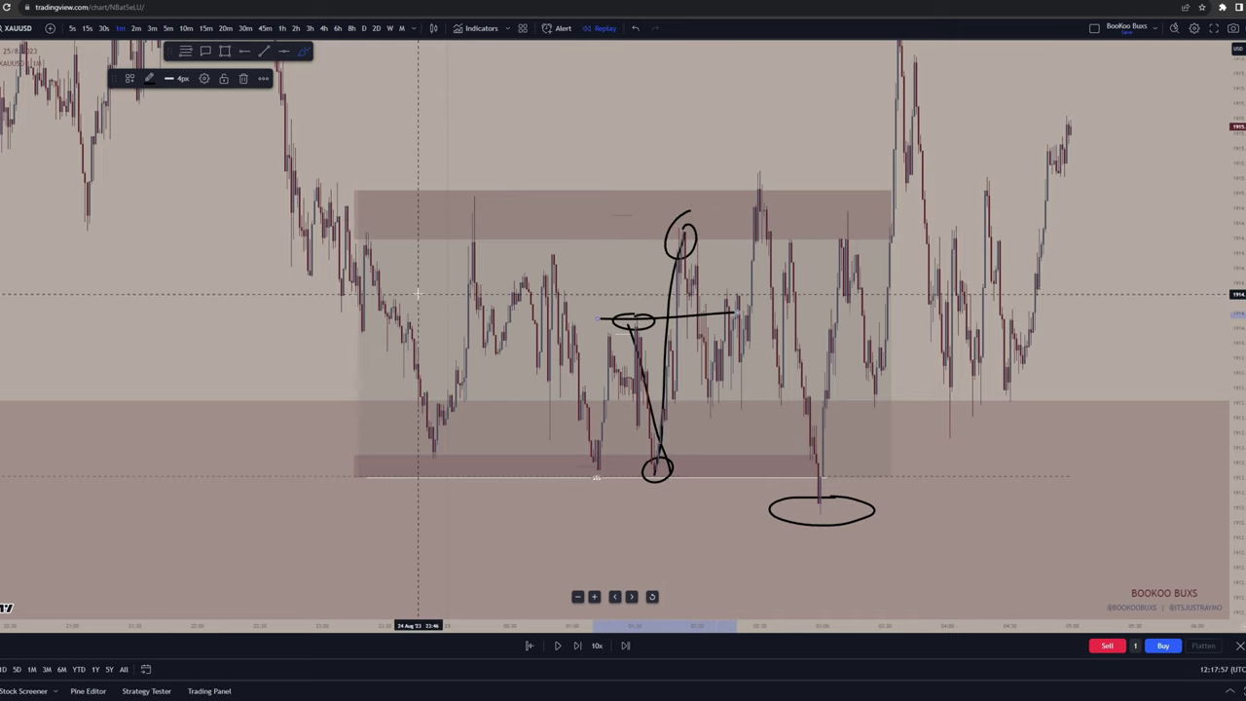
{"action": "mouse_move", "coordinate": [360, 457]}
{"action": "left_mouse_down"}
{"action": "mouse_move", "coordinate": [515, 244]}
{"action": "mouse_move", "coordinate": [786, 245]}
{"action": "mouse_move", "coordinate": [881, 419]}
{"action": "left_mouse_up"}
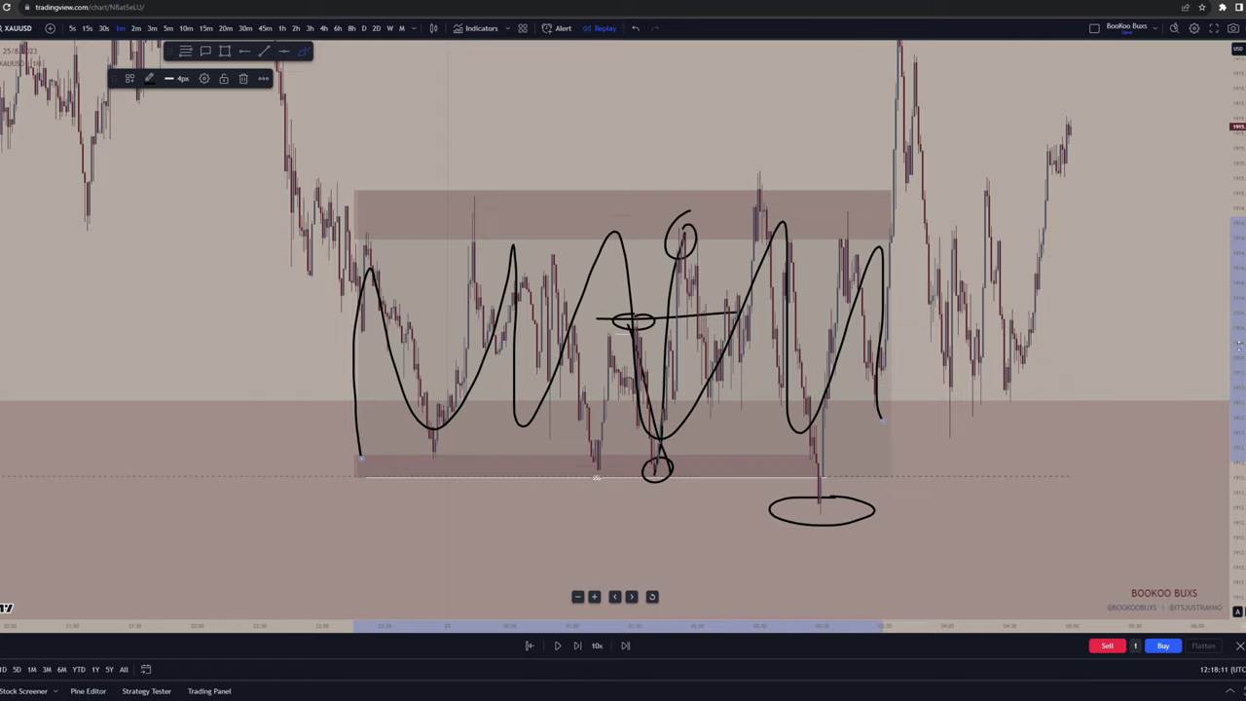
- Circle the structure low and structure high, and brush a line from that high down to the circled range lows
{"action": "scroll", "coordinate": [676, 419], "scroll_direction": "down", "scroll_amount": 5}
{"action": "scroll", "coordinate": [513, 397], "scroll_direction": "up", "scroll_amount": 2}
{"action": "left_click_drag", "start_coordinate": [547, 271], "coordinate": [490, 423]}
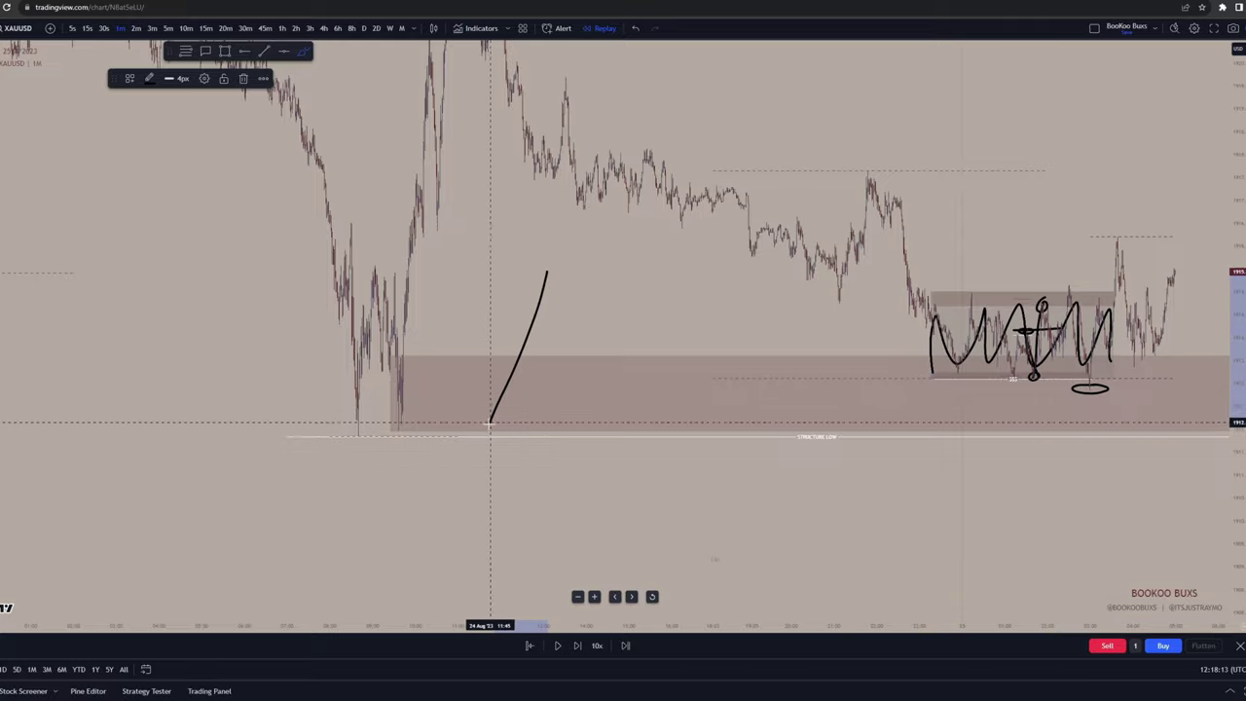
{"action": "left_click", "coordinate": [635, 28]}
{"action": "left_click_drag", "start_coordinate": [166, 232], "coordinate": [150, 298]}
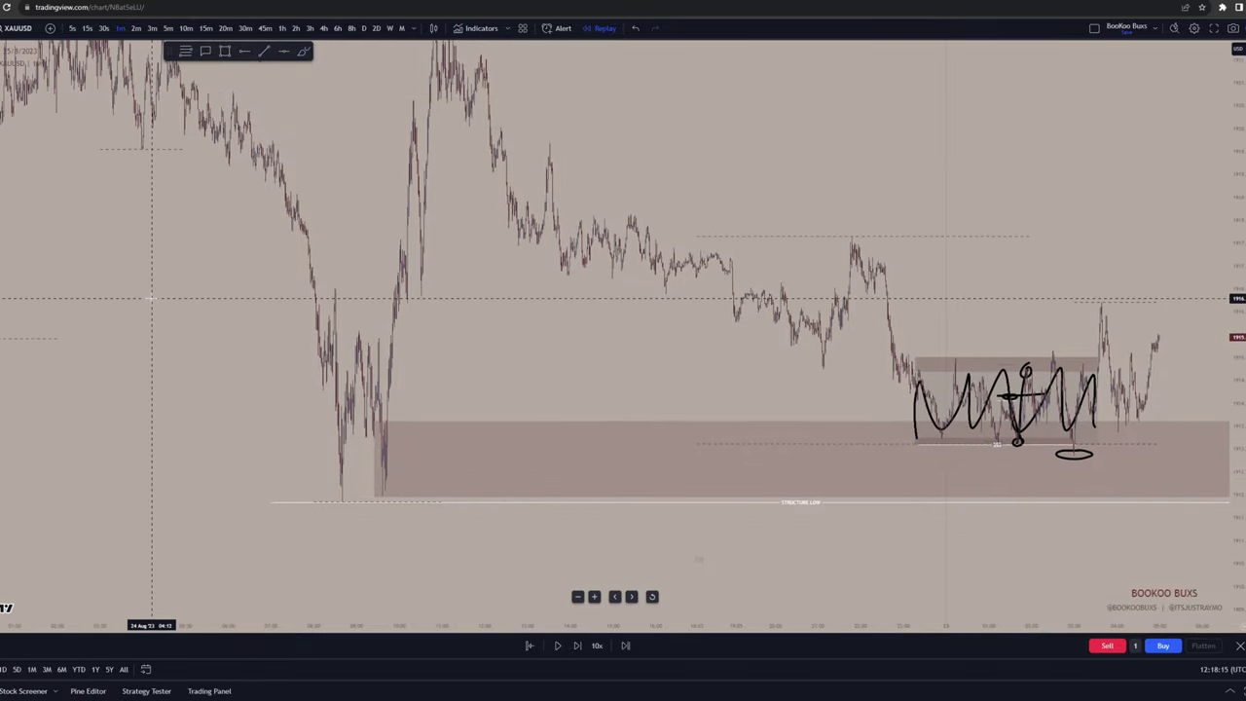
{"action": "left_click_drag", "start_coordinate": [301, 235], "coordinate": [269, 332]}
{"action": "scroll", "coordinate": [270, 332], "scroll_direction": "up", "scroll_amount": 1}
{"action": "mouse_move", "coordinate": [260, 573]}
{"action": "left_mouse_down"}
{"action": "mouse_move", "coordinate": [243, 584]}
{"action": "mouse_move", "coordinate": [261, 574]}
{"action": "left_mouse_up"}
{"action": "mouse_move", "coordinate": [341, 68]}
{"action": "left_mouse_down"}
{"action": "mouse_move", "coordinate": [331, 97]}
{"action": "mouse_move", "coordinate": [920, 555]}
{"action": "mouse_move", "coordinate": [905, 525]}
{"action": "mouse_move", "coordinate": [924, 533]}
{"action": "left_mouse_up"}
- Sketch equal highs with a $ liquidity line, a spike above them into a supply zone, and a lower high followed by a drop
{"action": "mouse_move", "coordinate": [871, 341]}
{"action": "left_mouse_down"}
{"action": "mouse_move", "coordinate": [987, 272]}
{"action": "mouse_move", "coordinate": [1046, 199]}
{"action": "mouse_move", "coordinate": [1062, 376]}
{"action": "left_mouse_up"}
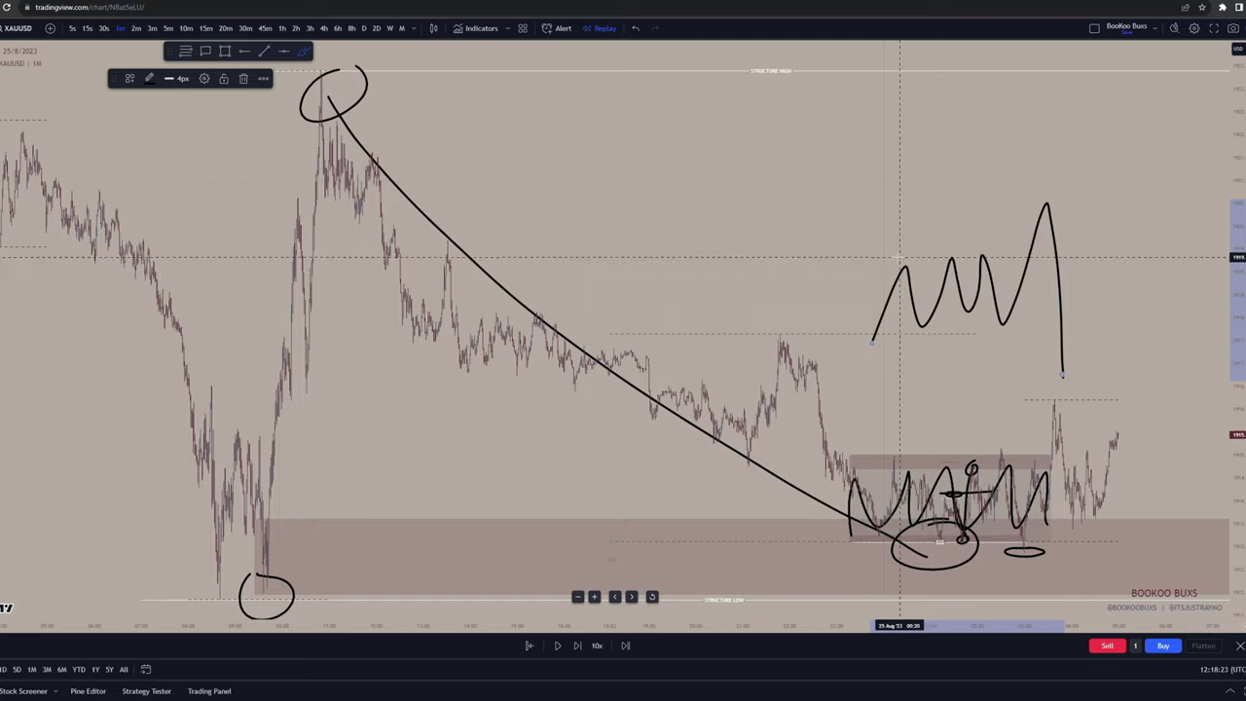
{"action": "mouse_move", "coordinate": [881, 255]}
{"action": "left_mouse_down"}
{"action": "mouse_move", "coordinate": [1020, 252]}
{"action": "mouse_move", "coordinate": [917, 247]}
{"action": "mouse_move", "coordinate": [1012, 262]}
{"action": "mouse_move", "coordinate": [1145, 234]}
{"action": "left_mouse_up"}
{"action": "left_click_drag", "start_coordinate": [1014, 214], "coordinate": [1137, 234]}
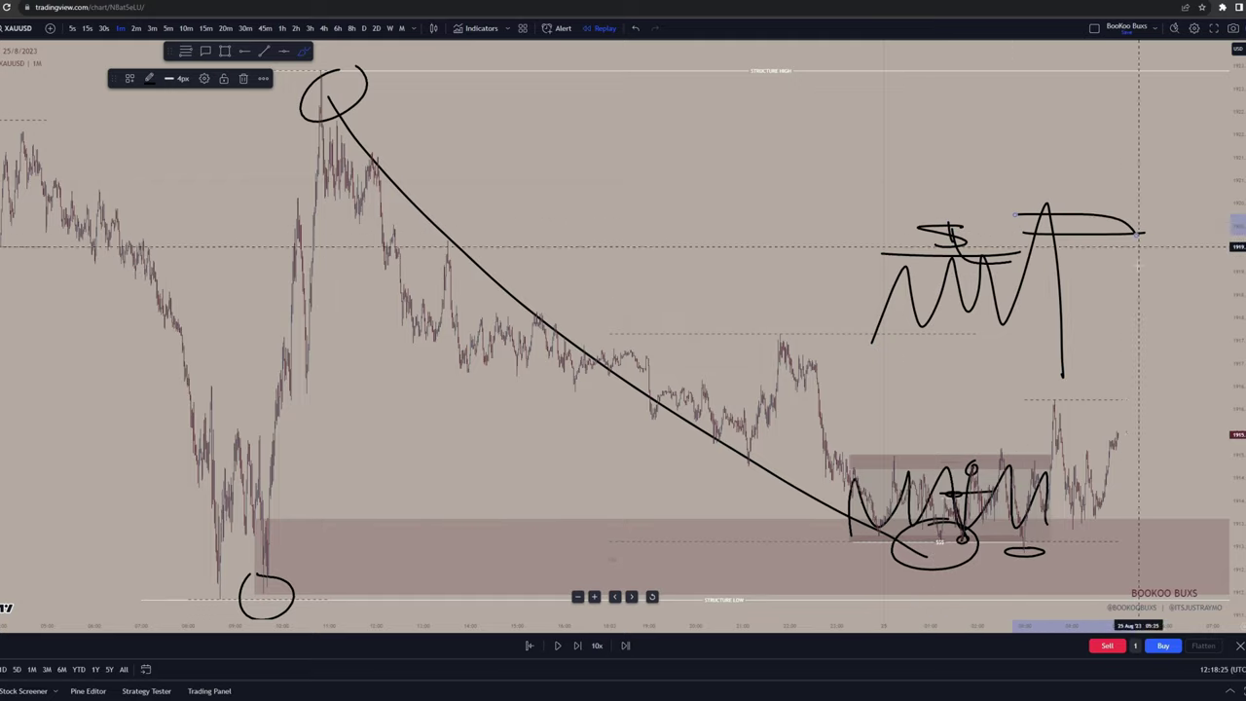
{"action": "mouse_move", "coordinate": [1065, 367]}
{"action": "left_mouse_down"}
{"action": "mouse_move", "coordinate": [1107, 240]}
{"action": "mouse_move", "coordinate": [1144, 464]}
{"action": "left_mouse_up"}
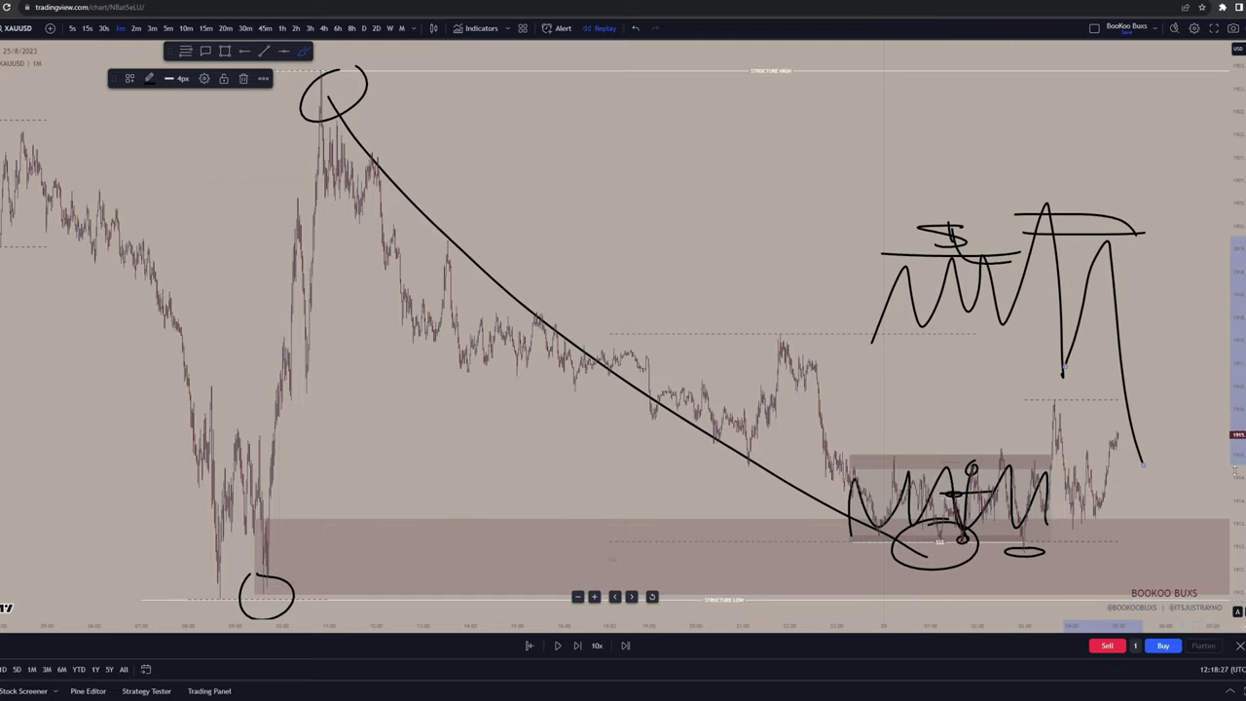
- Brush a rising arrow from the range lows towards the structure high and encircle the whole consolidation range
{"action": "left_click_drag", "start_coordinate": [1237, 463], "coordinate": [1238, 562]}
{"action": "left_click_drag", "start_coordinate": [945, 487], "coordinate": [1151, 177]}
{"action": "left_click_drag", "start_coordinate": [1027, 141], "coordinate": [1155, 244]}
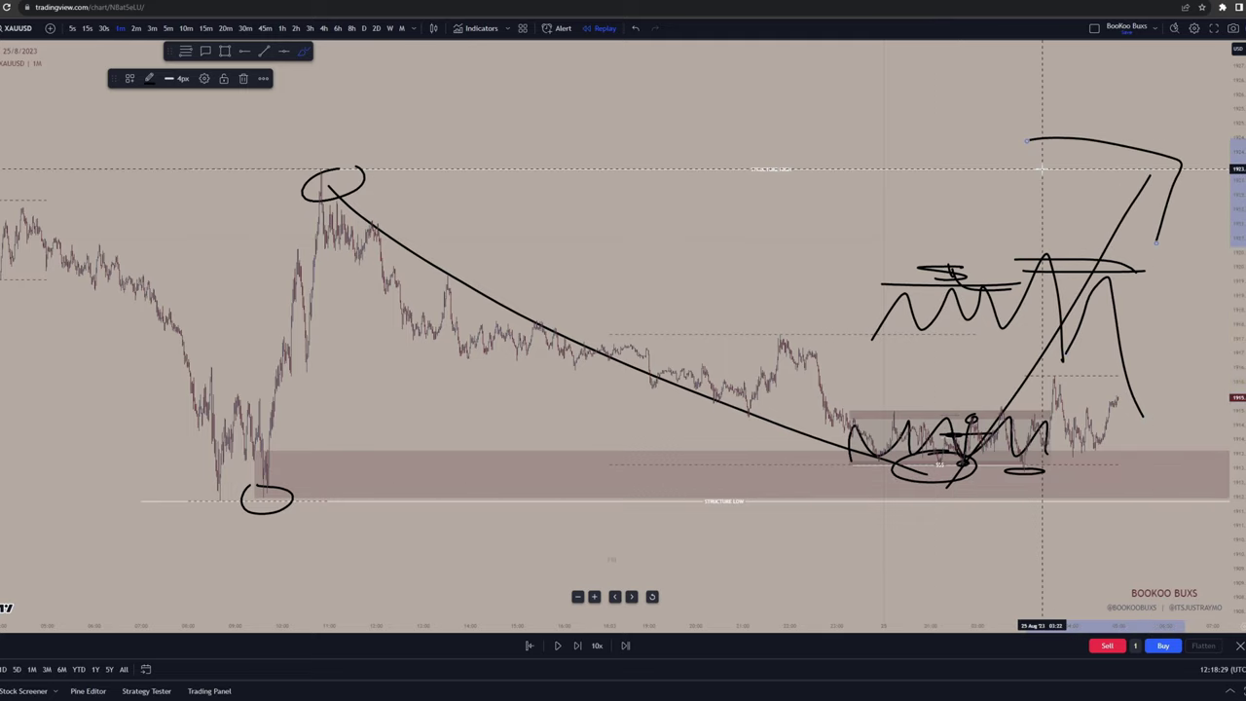
{"action": "mouse_move", "coordinate": [1034, 395]}
{"action": "left_mouse_down"}
{"action": "mouse_move", "coordinate": [1106, 451]}
{"action": "mouse_move", "coordinate": [962, 422]}
{"action": "left_mouse_up"}
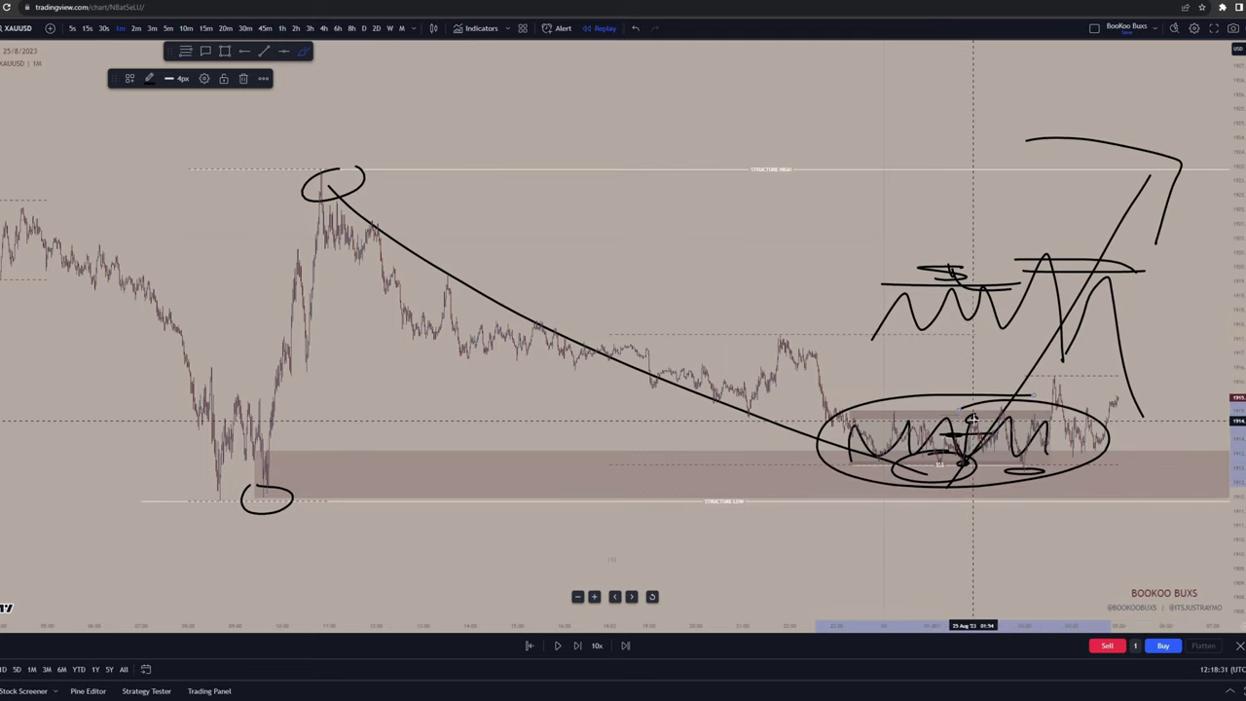
- Undo the schematic sketches, arrow, structure circles and range brush marks, keeping the ellipse at the 03:00 low
{"action": "left_click", "coordinate": [633, 28]}
{"action": "left_click", "coordinate": [633, 28]}
{"action": "left_click", "coordinate": [633, 28]}
{"action": "left_click", "coordinate": [632, 28]}
{"action": "left_click", "coordinate": [632, 29]}
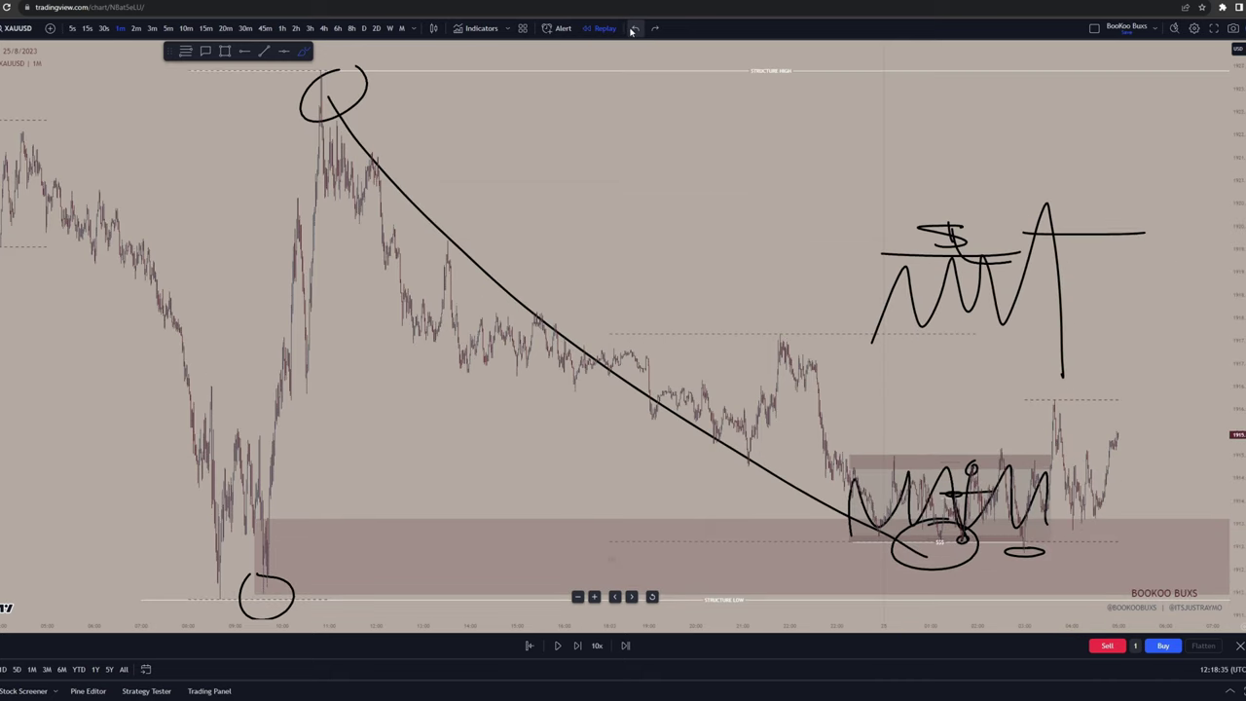
{"action": "left_click", "coordinate": [632, 28]}
{"action": "left_click", "coordinate": [633, 28]}
{"action": "left_click", "coordinate": [633, 28]}
{"action": "left_click", "coordinate": [633, 28]}
{"action": "left_click", "coordinate": [633, 28]}
{"action": "left_click", "coordinate": [633, 28]}
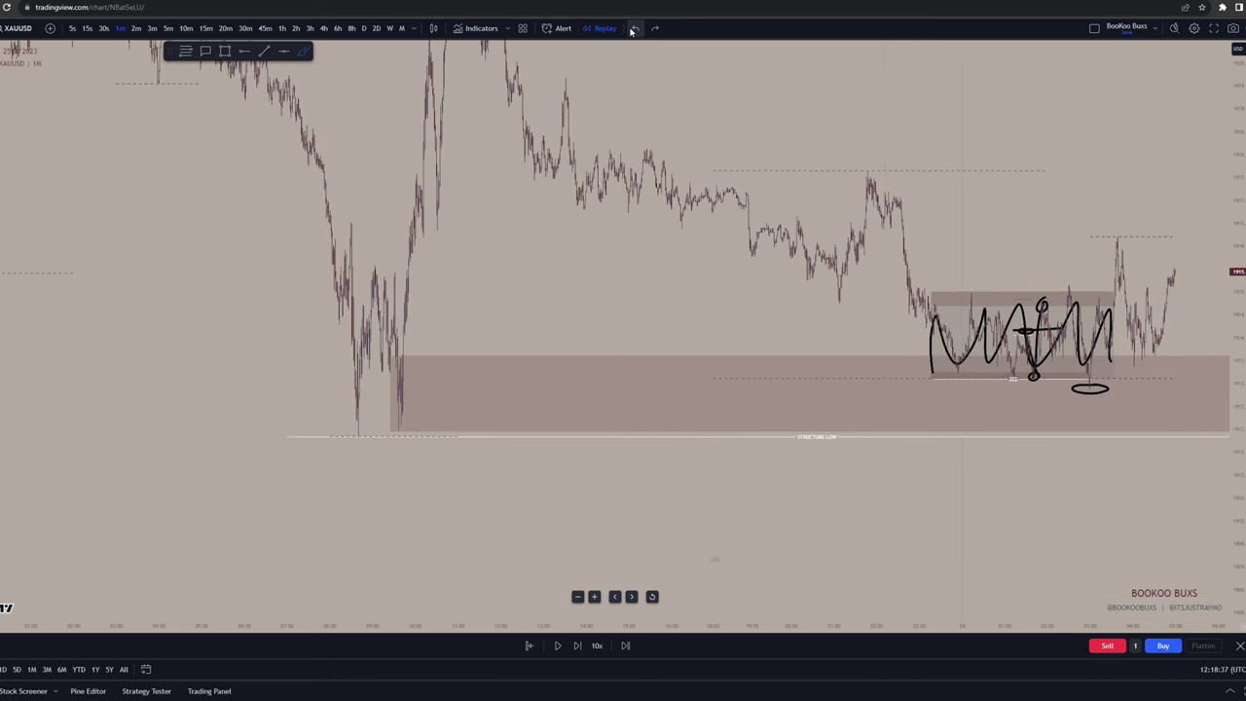
{"action": "left_click", "coordinate": [633, 28]}
{"action": "left_click", "coordinate": [633, 28]}
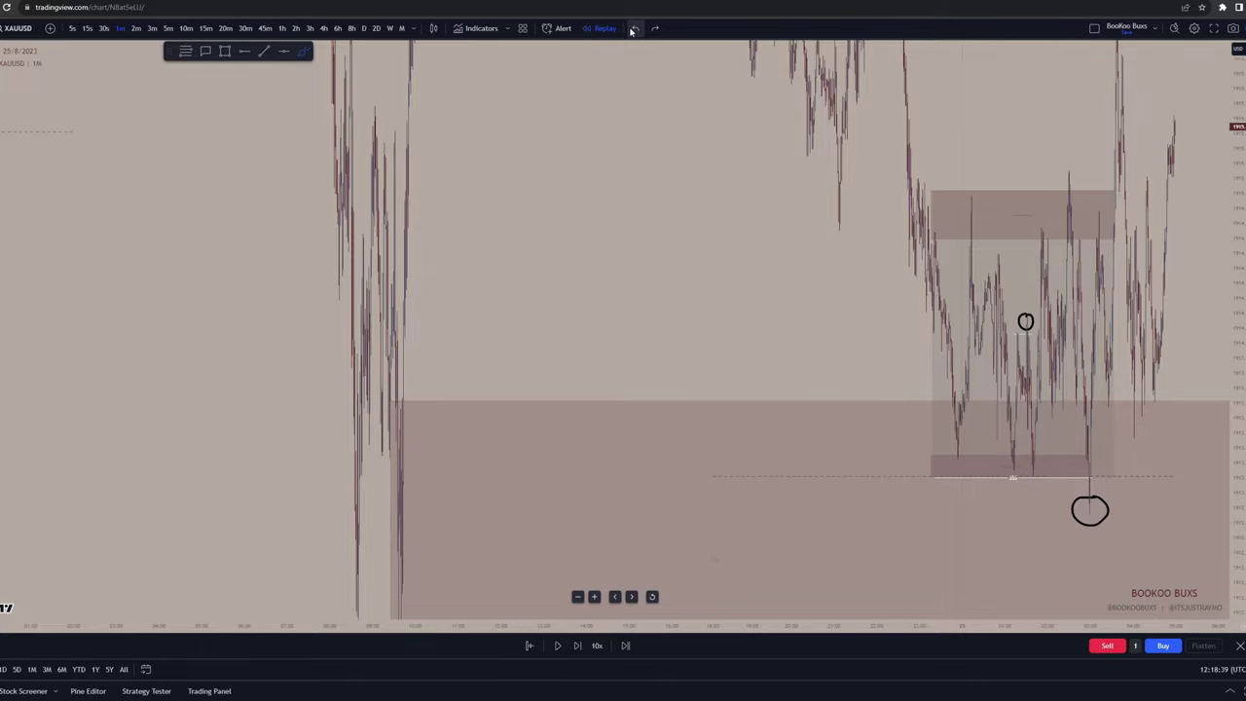
{"action": "left_click", "coordinate": [633, 28]}
{"action": "left_click", "coordinate": [632, 28]}
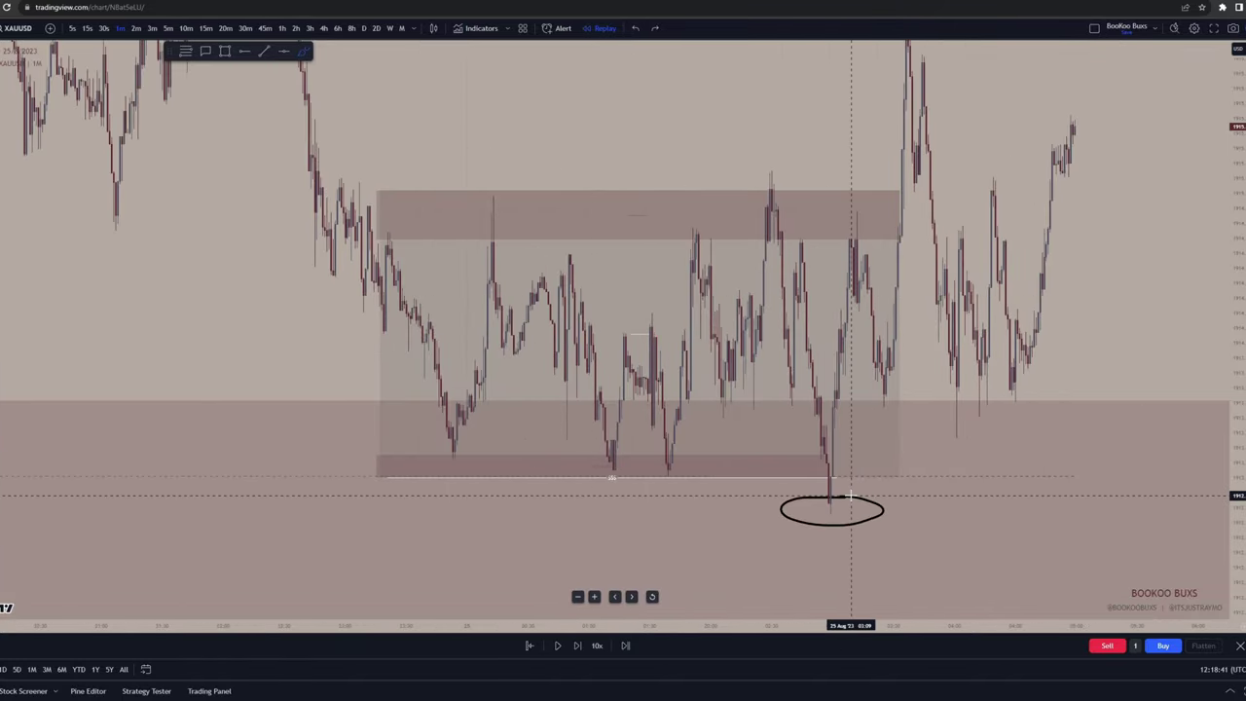
- Brush a rising line from the 03:00 low to the structure high with both ends circled, and undo these strokes
{"action": "left_click_drag", "start_coordinate": [1240, 382], "coordinate": [1240, 469]}
{"action": "scroll", "coordinate": [896, 460], "scroll_direction": "up", "scroll_amount": 2}
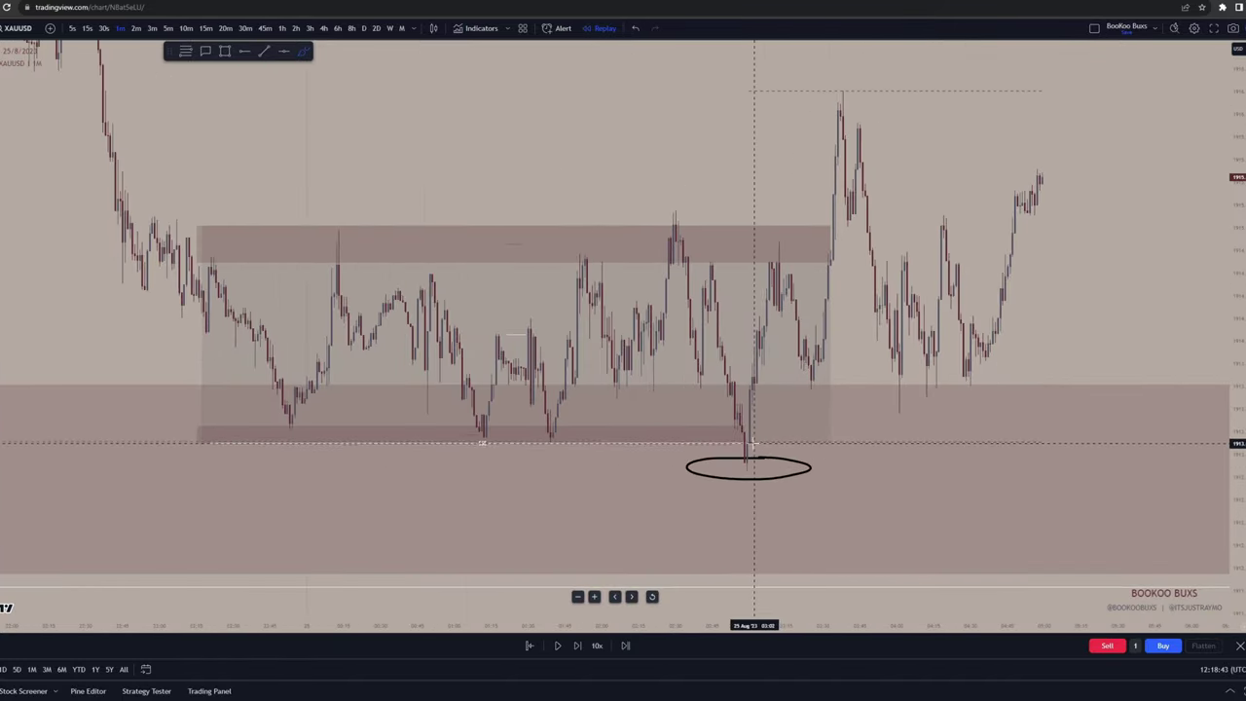
{"action": "mouse_move", "coordinate": [738, 440]}
{"action": "left_mouse_down"}
{"action": "mouse_move", "coordinate": [822, 109]}
{"action": "mouse_move", "coordinate": [852, 121]}
{"action": "left_mouse_up"}
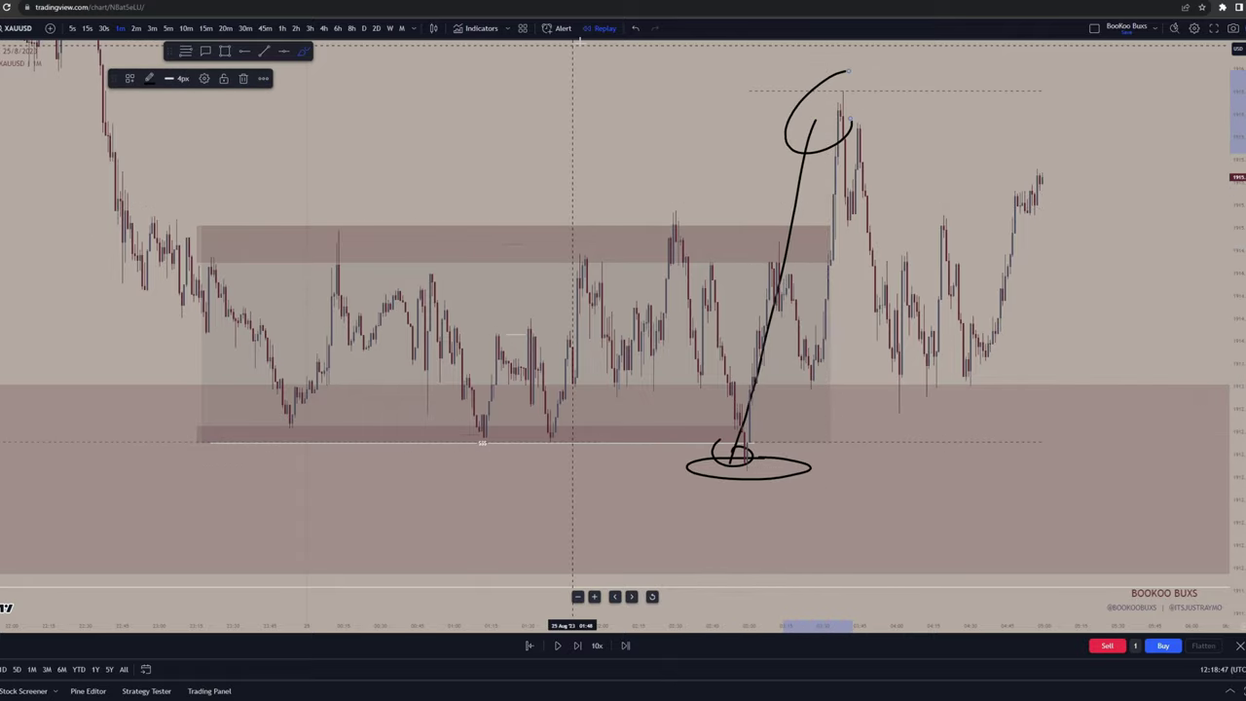
{"action": "left_click", "coordinate": [635, 28]}
{"action": "left_click", "coordinate": [634, 28]}
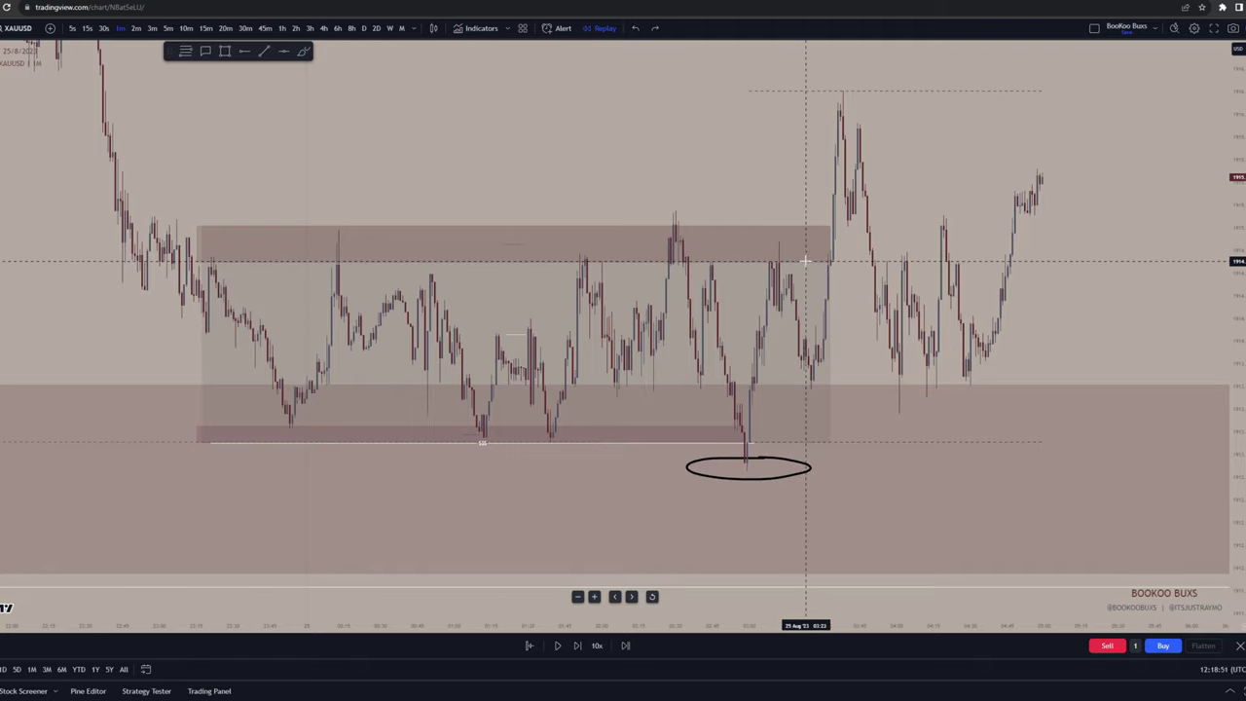
- Delete the shaded supply band along the range highs and the shaded demand band along the range lows
{"action": "left_click", "coordinate": [807, 263]}
{"action": "key", "text": "Delete"}
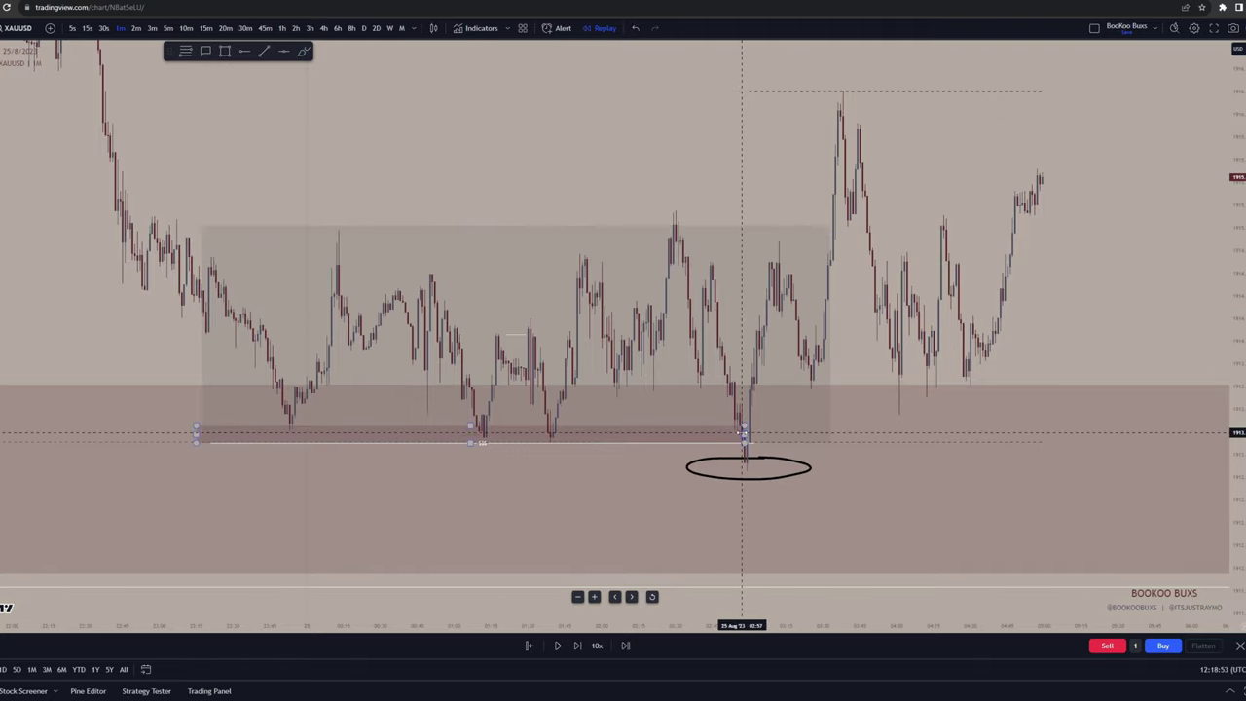
{"action": "left_click", "coordinate": [743, 438]}
{"action": "key", "text": "Delete"}
- Circle the structure high that follows the 03:00 low with the brush
{"action": "left_click_drag", "start_coordinate": [782, 476], "coordinate": [782, 482]}
{"action": "left_click_drag", "start_coordinate": [724, 97], "coordinate": [728, 135]}
{"action": "left_click", "coordinate": [304, 51]}
{"action": "mouse_move", "coordinate": [848, 122]}
{"action": "left_mouse_down"}
{"action": "mouse_move", "coordinate": [821, 131]}
{"action": "mouse_move", "coordinate": [813, 94]}
{"action": "left_mouse_up"}
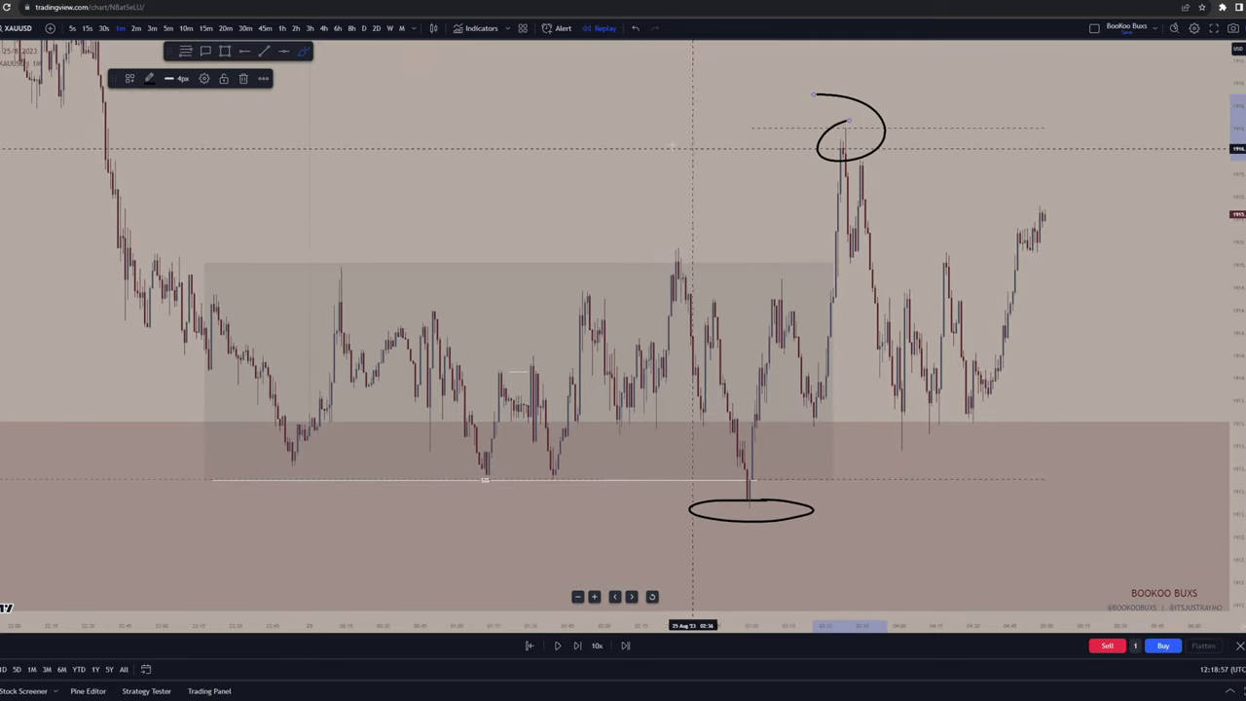
- Draw a trend line from the 03:00 low to the circled structure high and make it black and 4px thick
{"action": "left_click", "coordinate": [261, 51]}
{"action": "left_click", "coordinate": [746, 502]}
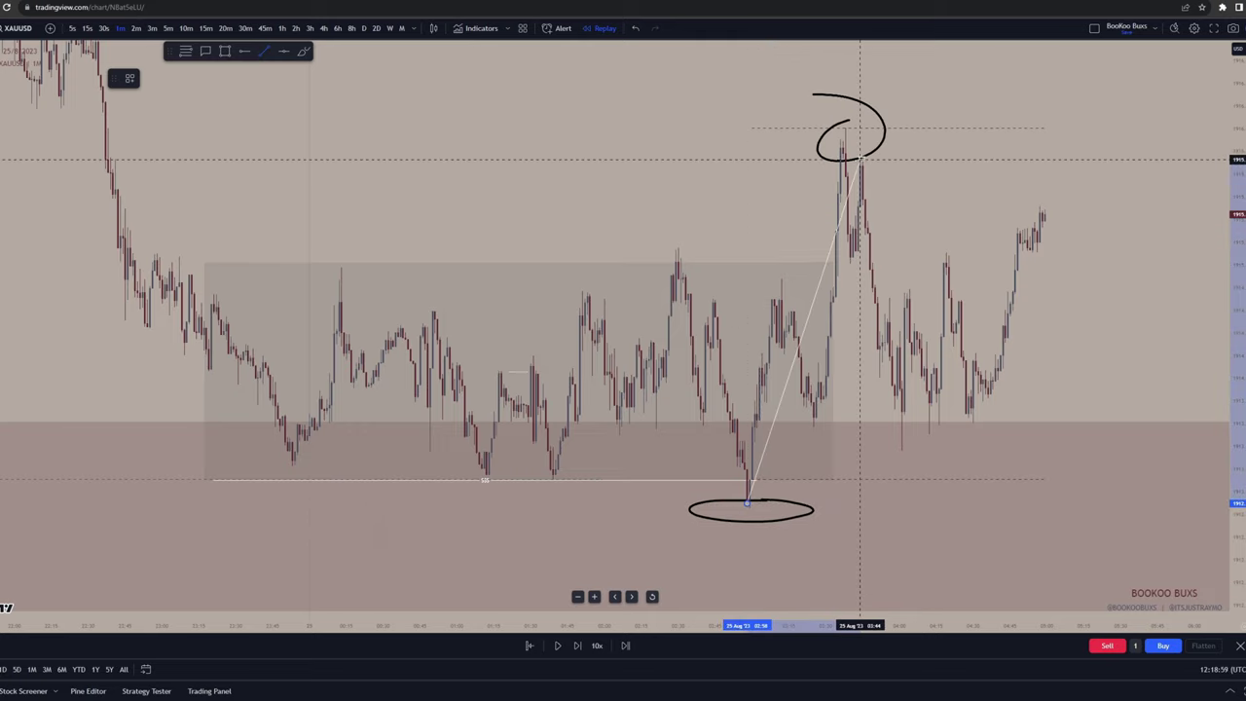
{"action": "left_click", "coordinate": [845, 137]}
{"action": "left_click", "coordinate": [149, 80]}
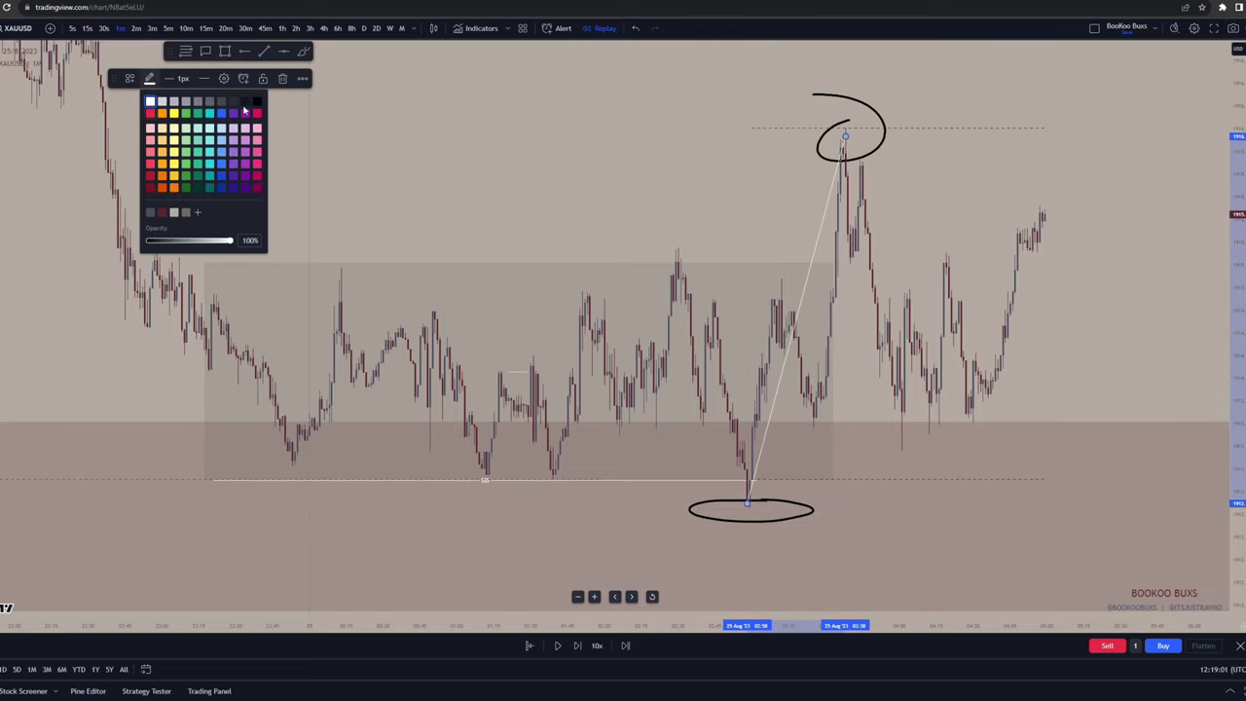
{"action": "left_click", "coordinate": [256, 102]}
{"action": "left_click", "coordinate": [182, 78]}
{"action": "left_click", "coordinate": [188, 151]}
{"action": "left_click", "coordinate": [276, 160]}
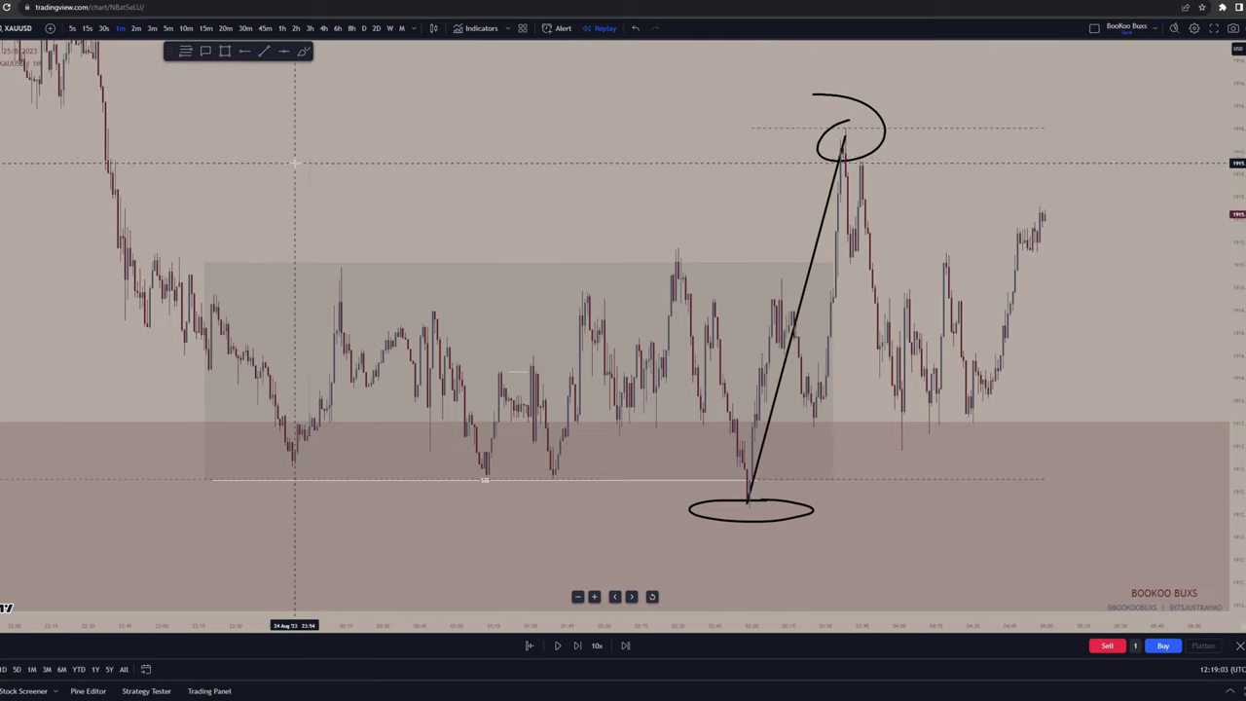
- Brush a liquidity line along the consolidation range highs and mark it with a $ sign above
{"action": "left_click_drag", "start_coordinate": [321, 186], "coordinate": [363, 150]}
{"action": "left_click_drag", "start_coordinate": [611, 138], "coordinate": [487, 143]}
{"action": "scroll", "coordinate": [575, 167], "scroll_direction": "down", "scroll_amount": 1}
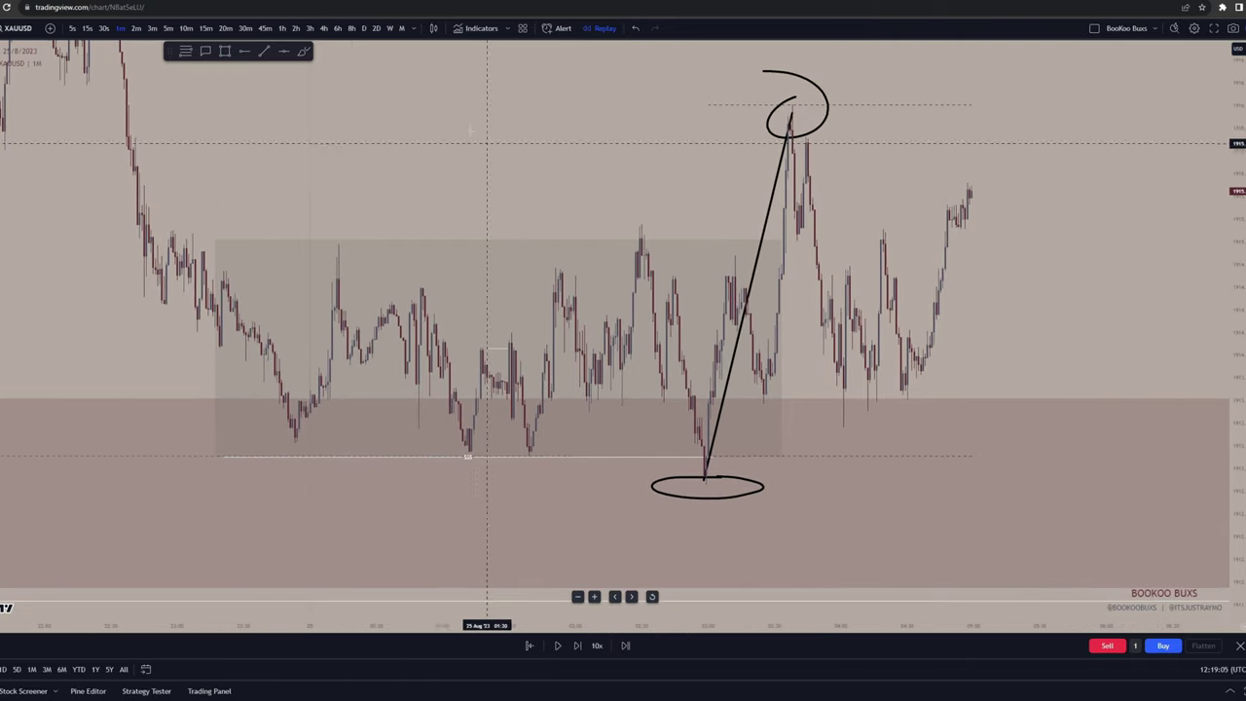
{"action": "left_click", "coordinate": [304, 53]}
{"action": "left_click_drag", "start_coordinate": [314, 228], "coordinate": [720, 216]}
{"action": "mouse_move", "coordinate": [443, 211]}
{"action": "left_mouse_down"}
{"action": "mouse_move", "coordinate": [431, 190]}
{"action": "mouse_move", "coordinate": [531, 179]}
{"action": "left_mouse_up"}
{"action": "mouse_move", "coordinate": [477, 173]}
{"action": "left_mouse_down"}
{"action": "mouse_move", "coordinate": [484, 224]}
{"action": "mouse_move", "coordinate": [506, 244]}
{"action": "left_mouse_up"}
- Brush a liquidity line along the consolidation range lows and mark it with a $ sign below
{"action": "left_click_drag", "start_coordinate": [288, 453], "coordinate": [692, 451]}
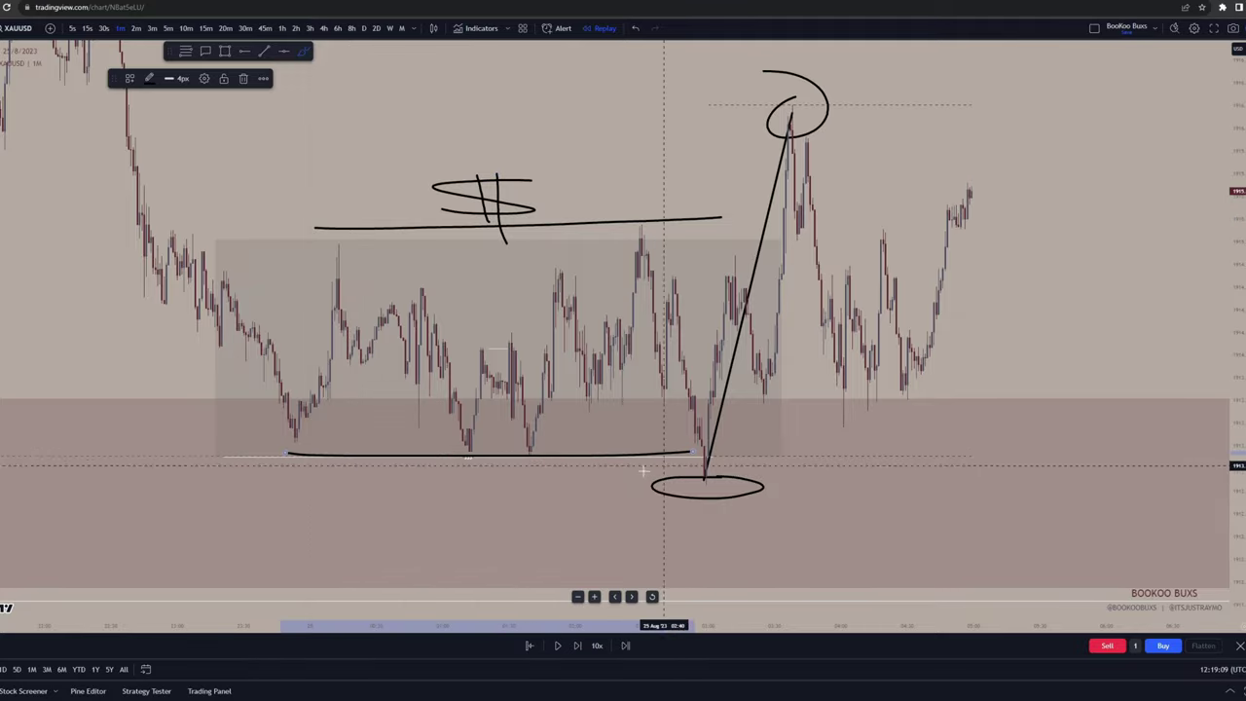
{"action": "mouse_move", "coordinate": [460, 508]}
{"action": "left_mouse_down"}
{"action": "mouse_move", "coordinate": [446, 485]}
{"action": "mouse_move", "coordinate": [498, 479]}
{"action": "left_mouse_up"}
{"action": "mouse_move", "coordinate": [470, 475]}
{"action": "left_mouse_down"}
{"action": "mouse_move", "coordinate": [489, 521]}
{"action": "mouse_move", "coordinate": [514, 519]}
{"action": "left_mouse_up"}
- Brush a large oval over the higher-timeframe demand zone, before the consolidation range begins
{"action": "left_click_drag", "start_coordinate": [1226, 434], "coordinate": [1197, 524]}
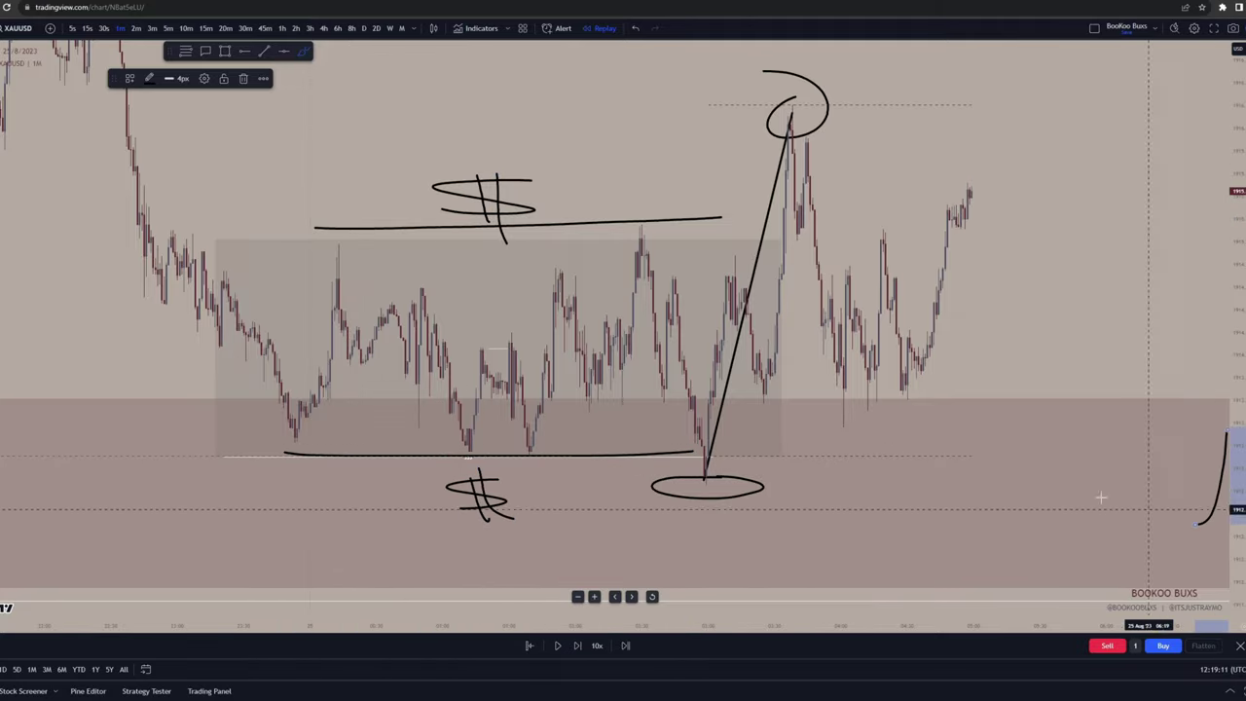
{"action": "left_click_drag", "start_coordinate": [1237, 426], "coordinate": [1238, 555]}
{"action": "scroll", "coordinate": [545, 437], "scroll_direction": "down", "scroll_amount": 6}
{"action": "left_click_drag", "start_coordinate": [473, 363], "coordinate": [348, 363]}
{"action": "scroll", "coordinate": [399, 384], "scroll_direction": "up", "scroll_amount": 4}
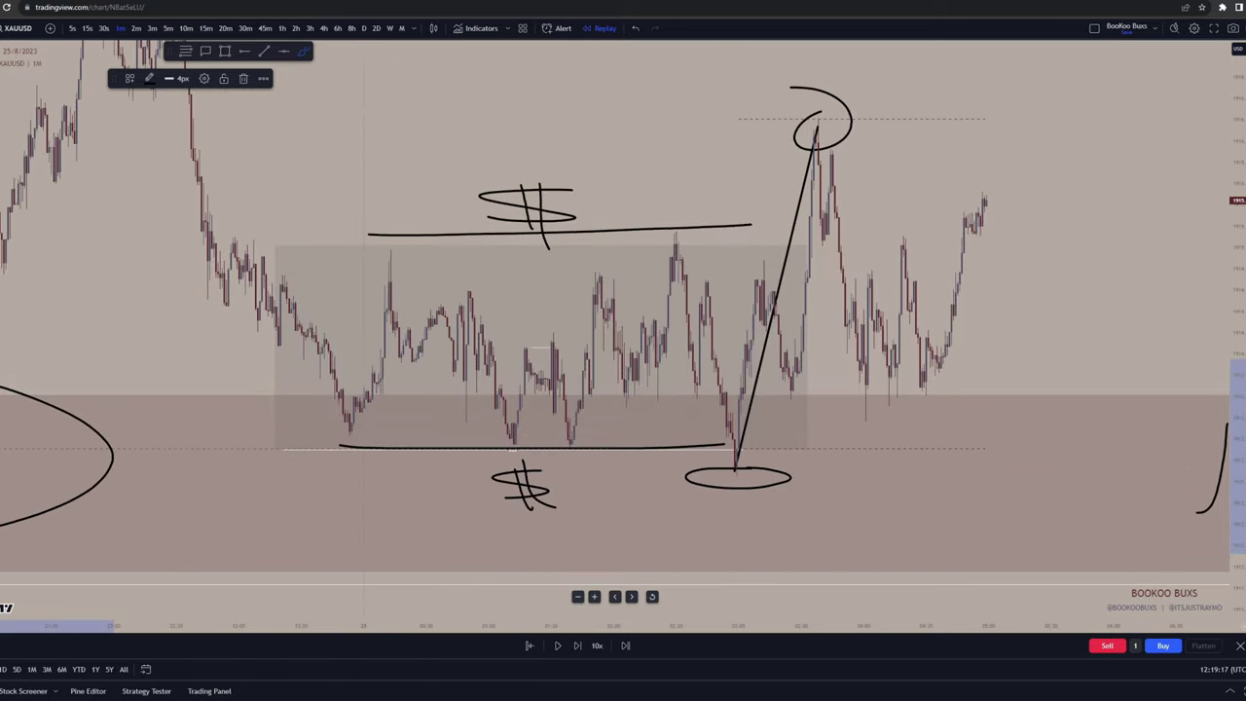
- Delete the brush circle at the structure high and the ellipse around the 03:00 low
{"action": "mouse_move", "coordinate": [741, 222]}
{"action": "left_mouse_down"}
{"action": "mouse_move", "coordinate": [672, 286]}
{"action": "mouse_move", "coordinate": [776, 240]}
{"action": "mouse_move", "coordinate": [783, 214]}
{"action": "left_mouse_up"}
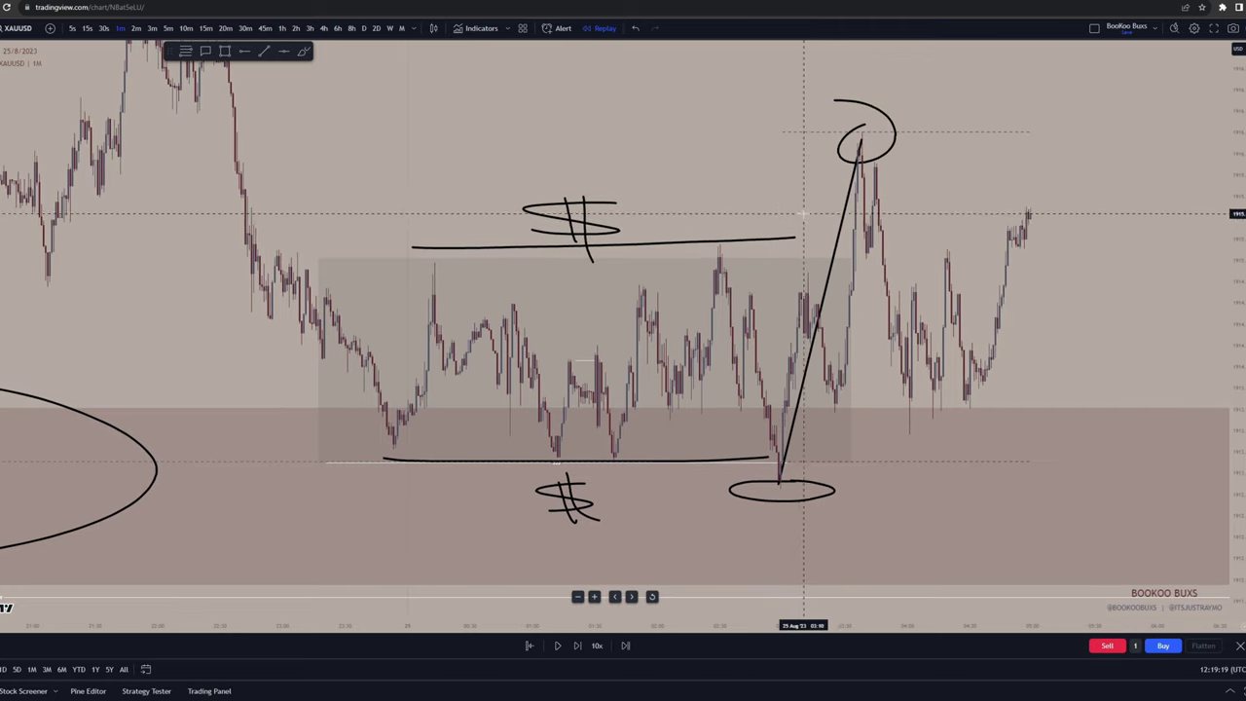
{"action": "scroll", "coordinate": [802, 217], "scroll_direction": "up", "scroll_amount": 1}
{"action": "left_click", "coordinate": [859, 154]}
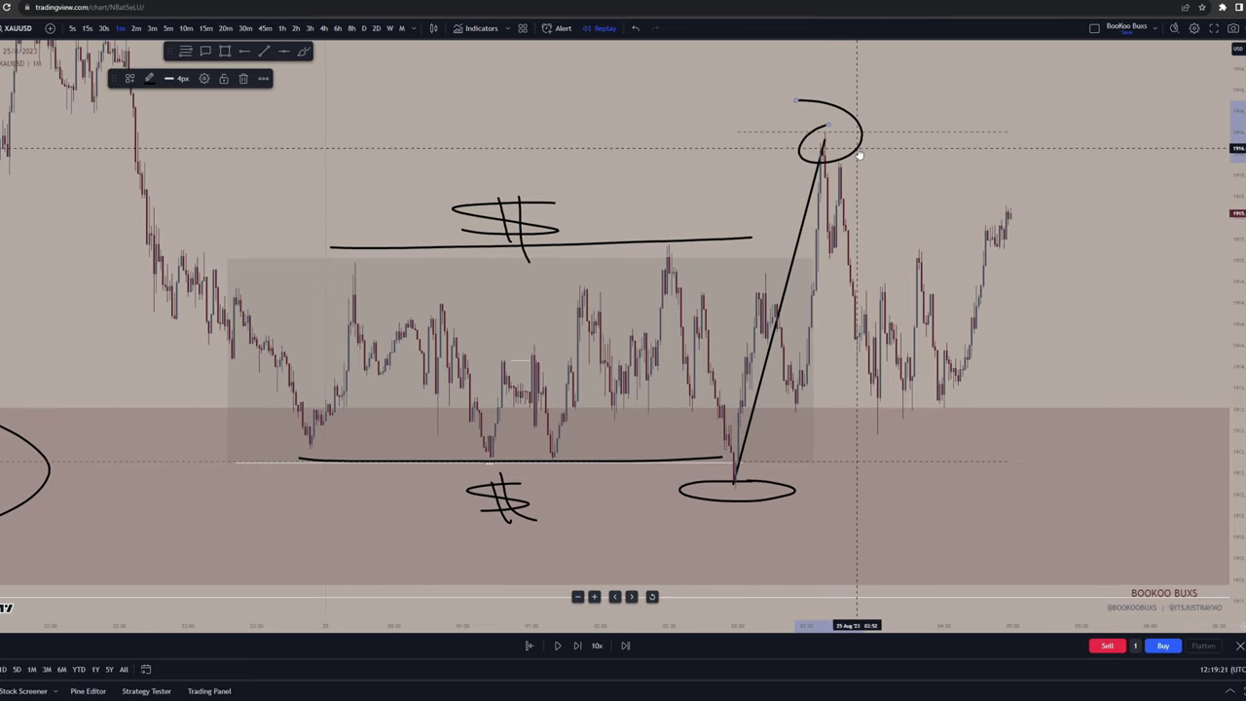
{"action": "key", "text": "Delete"}
{"action": "left_click", "coordinate": [795, 490]}
{"action": "key", "text": "Delete"}
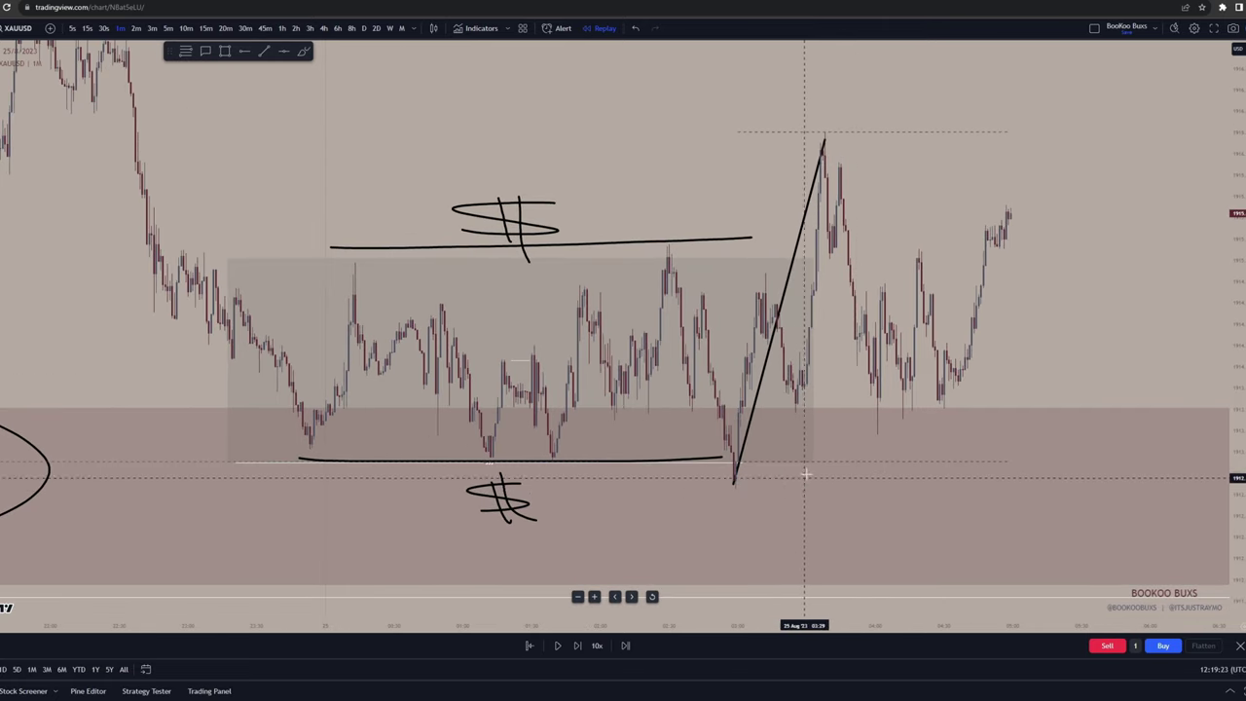
- Delete the black trend line running from the 03:00 low to the structure high
{"action": "scroll", "coordinate": [825, 372], "scroll_direction": "up", "scroll_amount": 1}
{"action": "mouse_move", "coordinate": [851, 354]}
{"action": "left_mouse_down"}
{"action": "mouse_move", "coordinate": [824, 372]}
{"action": "mouse_move", "coordinate": [844, 366]}
{"action": "left_mouse_up"}
{"action": "scroll", "coordinate": [798, 373], "scroll_direction": "down", "scroll_amount": 2}
{"action": "scroll", "coordinate": [876, 378], "scroll_direction": "up", "scroll_amount": 4}
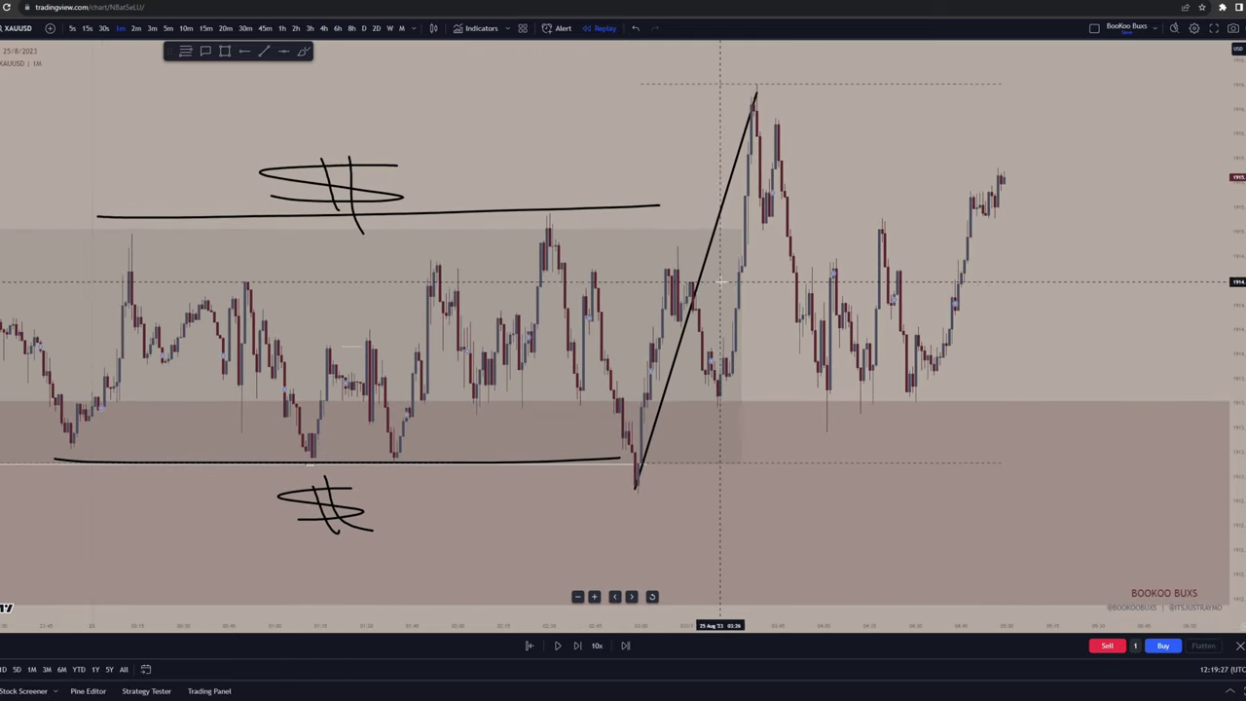
{"action": "left_click", "coordinate": [715, 230]}
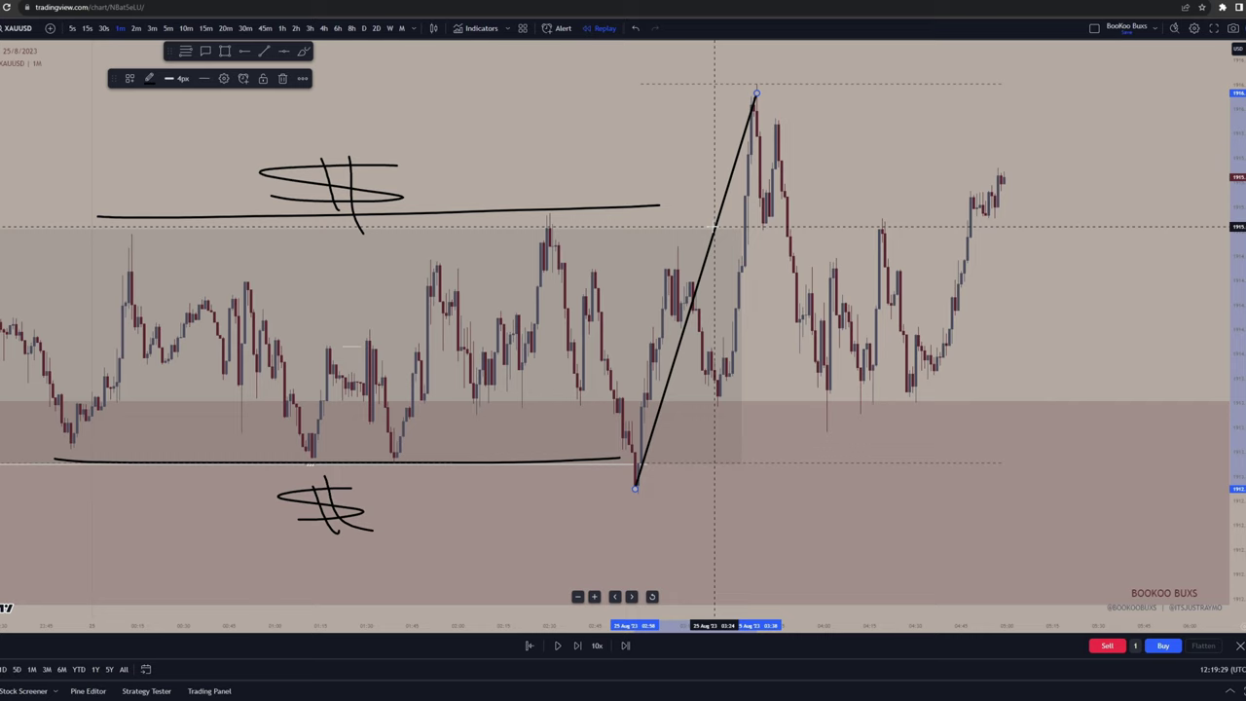
{"action": "key", "text": "Delete"}
- Draw a demand zone rectangle over the final drop into the 03:00 low, extending it past 05:00
{"action": "left_click_drag", "start_coordinate": [715, 230], "coordinate": [704, 229]}
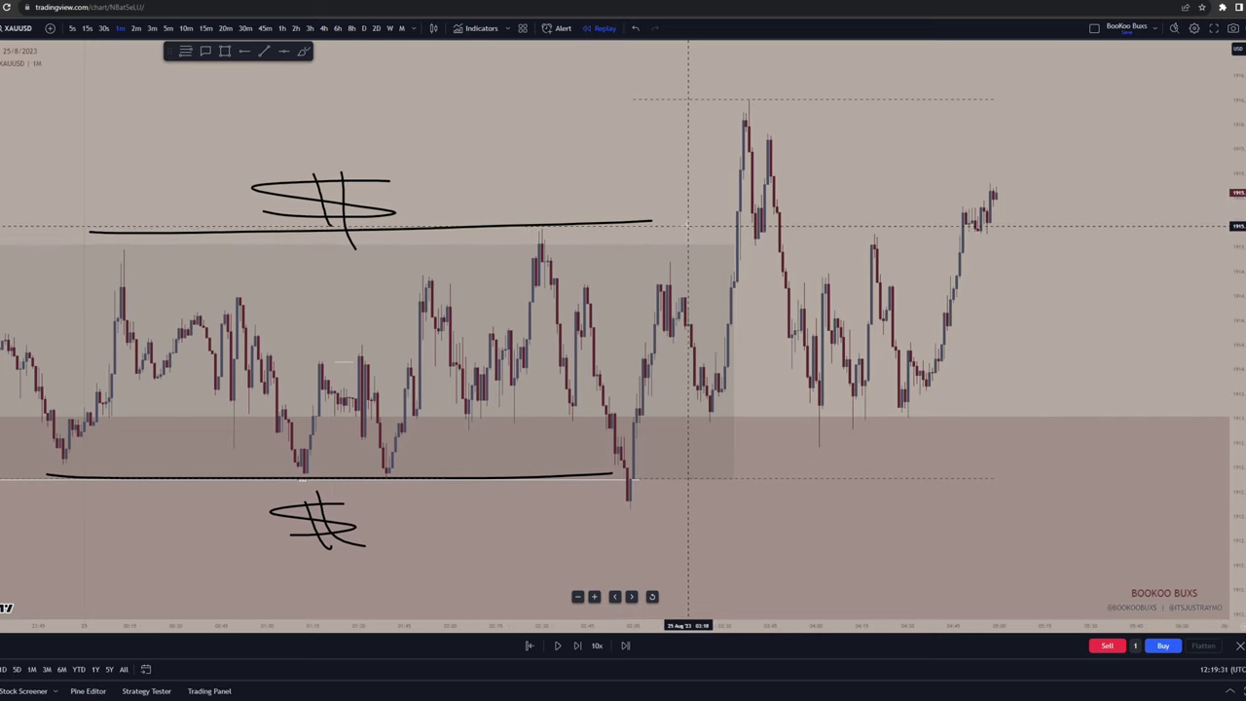
{"action": "left_click", "coordinate": [225, 51]}
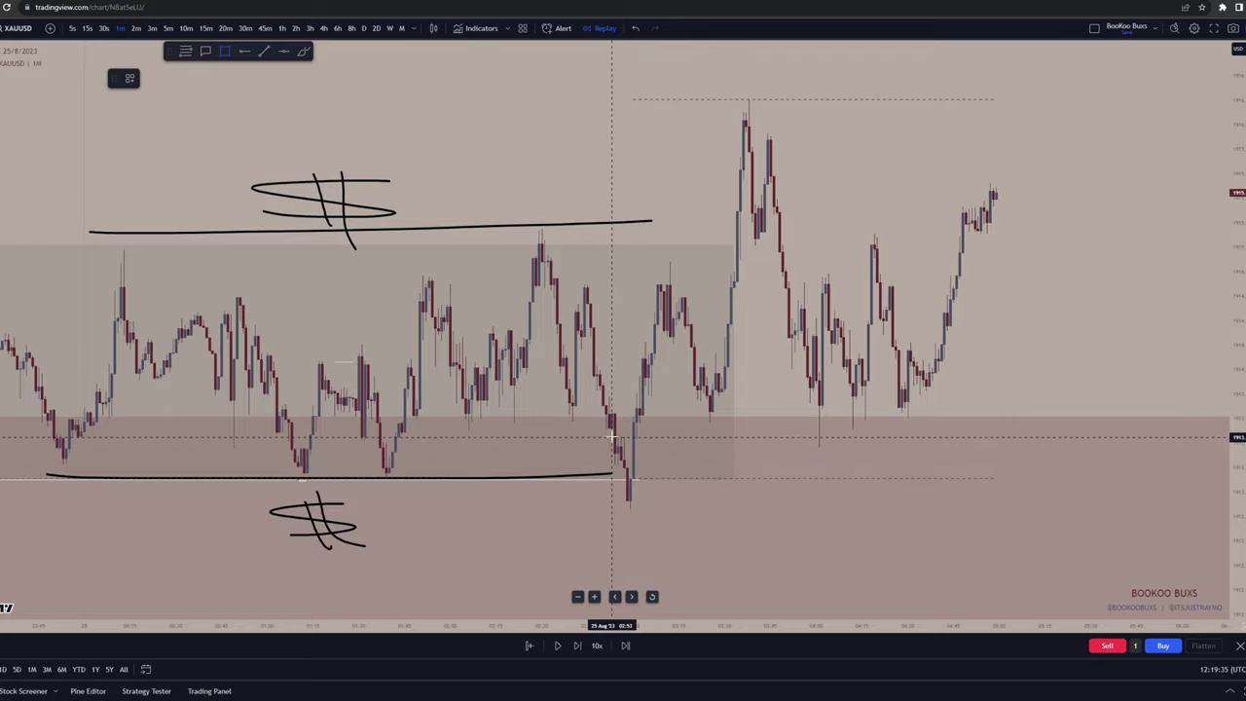
{"action": "mouse_move", "coordinate": [608, 437]}
{"action": "left_mouse_down"}
{"action": "mouse_move", "coordinate": [790, 508]}
{"action": "mouse_move", "coordinate": [1060, 473]}
{"action": "left_mouse_up"}
- Delete the grey box covering the whole consolidation range
{"action": "left_click_drag", "start_coordinate": [1178, 451], "coordinate": [1236, 298]}
{"action": "left_click_drag", "start_coordinate": [973, 302], "coordinate": [958, 247]}
{"action": "scroll", "coordinate": [492, 270], "scroll_direction": "up", "scroll_amount": 2}
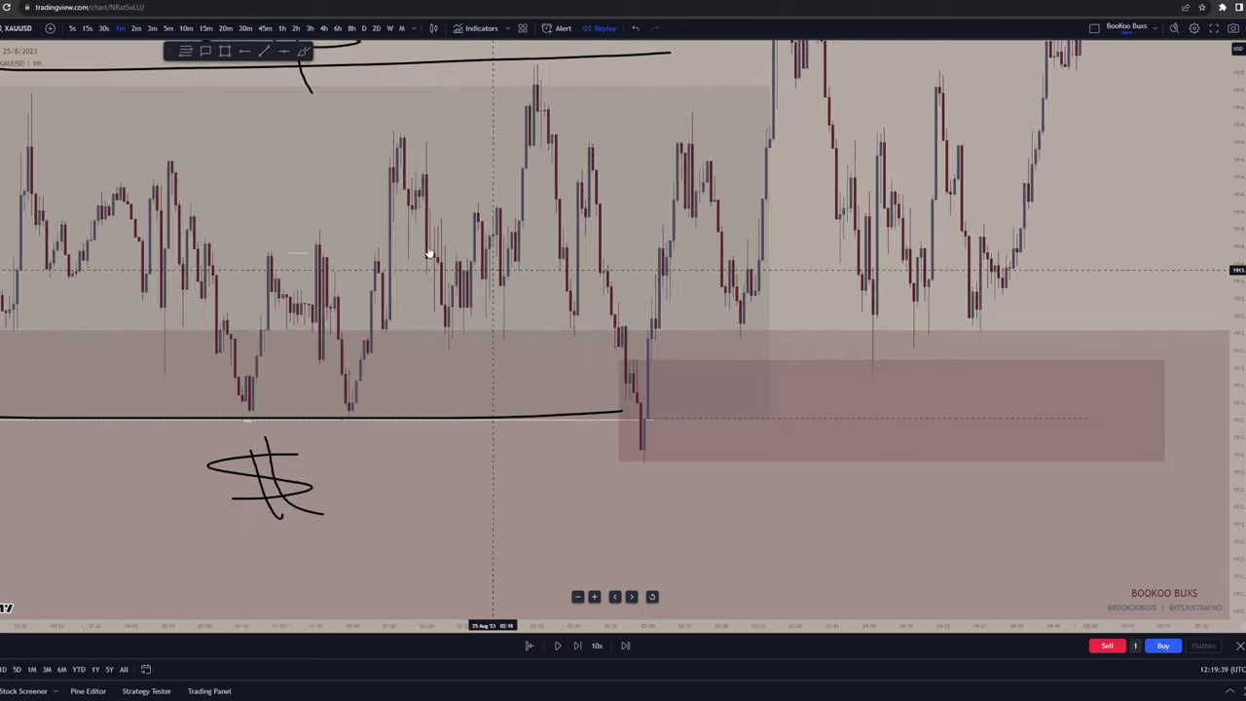
{"action": "left_click", "coordinate": [769, 251]}
{"action": "left_click", "coordinate": [283, 80]}
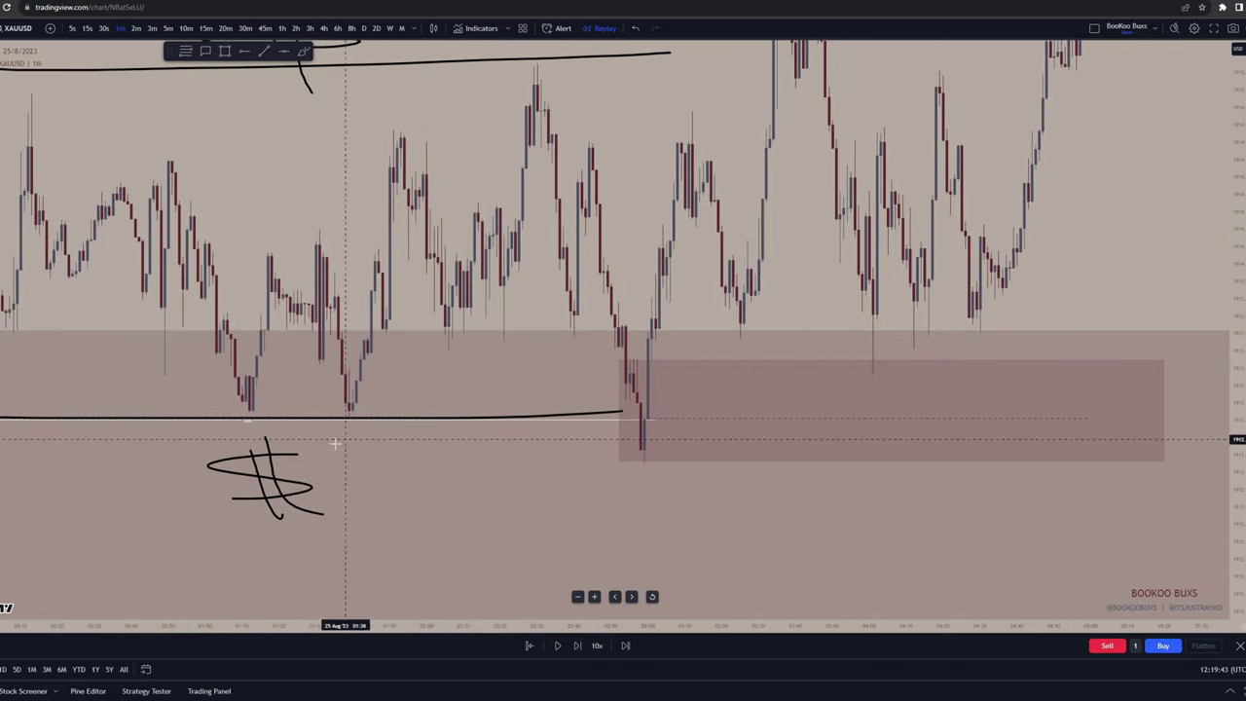
- Delete all brush strokes of the $ sign below the range lows
{"action": "left_click", "coordinate": [279, 492]}
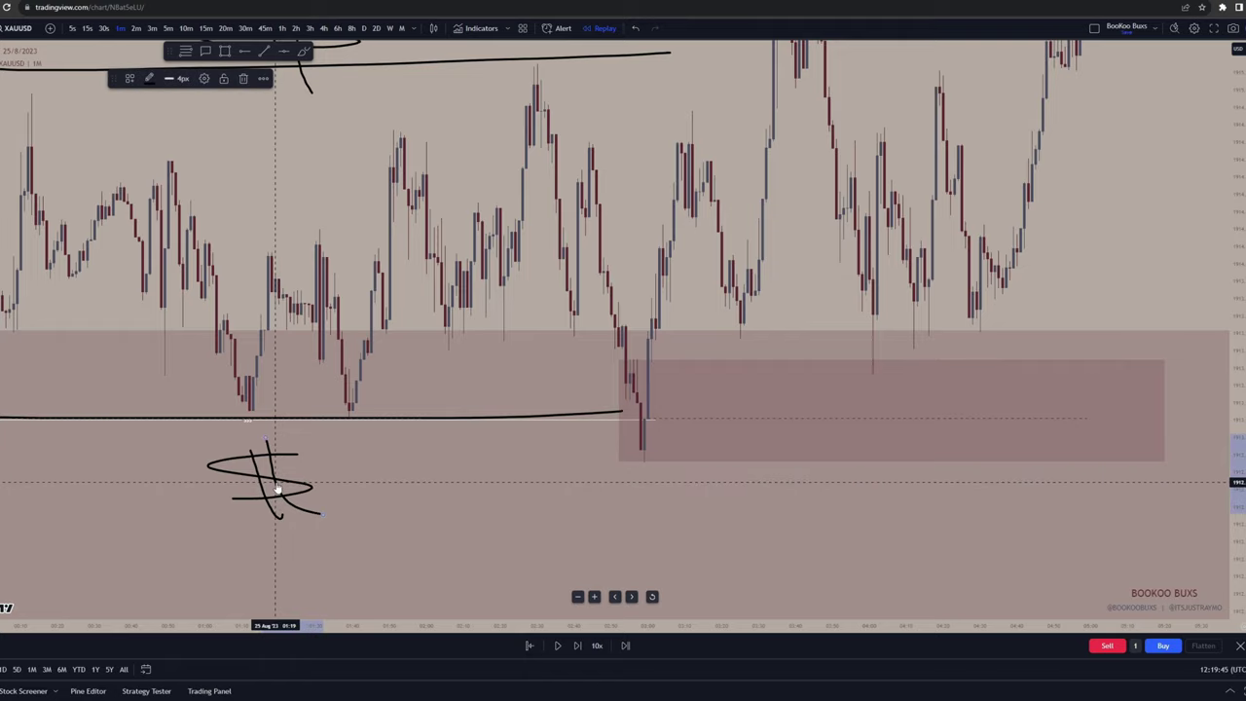
{"action": "key", "text": "Delete"}
{"action": "left_click", "coordinate": [265, 497]}
{"action": "key", "text": "Delete"}
{"action": "left_click", "coordinate": [272, 498]}
{"action": "key", "text": "Delete"}
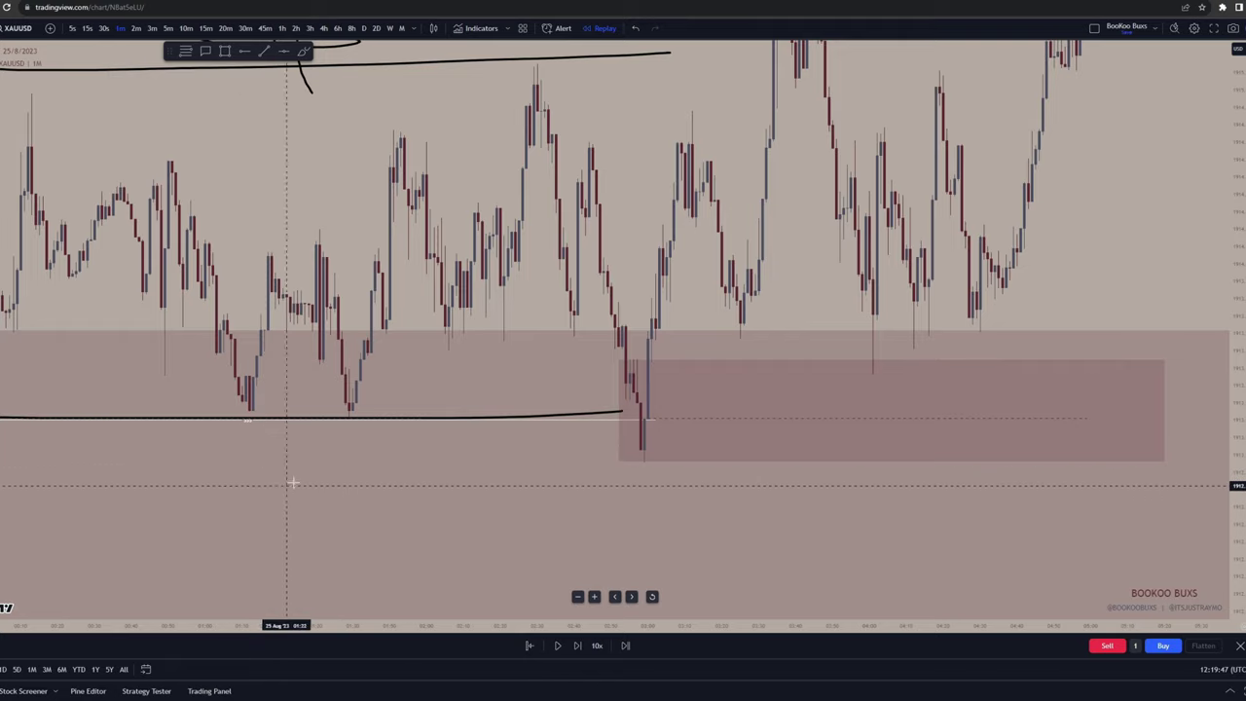
- Brush circles and lines tracing the drop into the 03:00 low and the rally out of it, and undo them
{"action": "left_click_drag", "start_coordinate": [610, 296], "coordinate": [640, 302]}
{"action": "scroll", "coordinate": [619, 299], "scroll_direction": "up", "scroll_amount": 3}
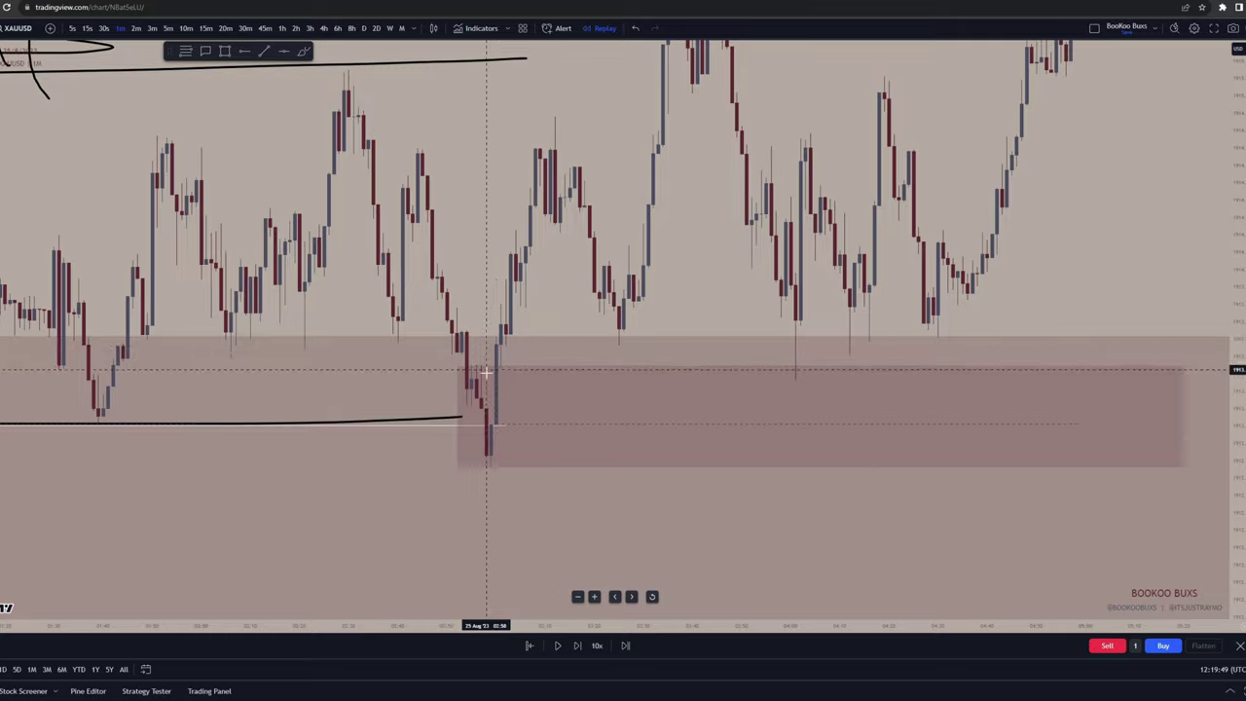
{"action": "left_click", "coordinate": [301, 53]}
{"action": "mouse_move", "coordinate": [487, 358]}
{"action": "left_mouse_down"}
{"action": "mouse_move", "coordinate": [473, 368]}
{"action": "mouse_move", "coordinate": [491, 453]}
{"action": "mouse_move", "coordinate": [520, 248]}
{"action": "left_mouse_up"}
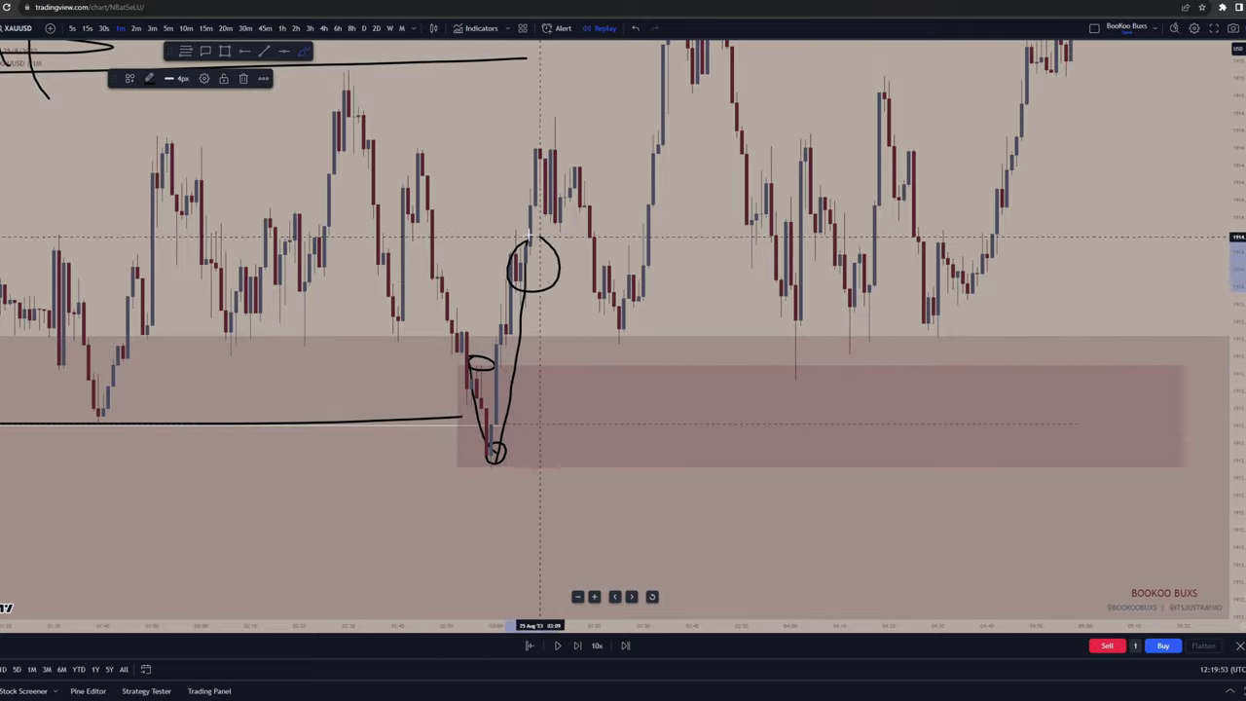
{"action": "left_click", "coordinate": [634, 29]}
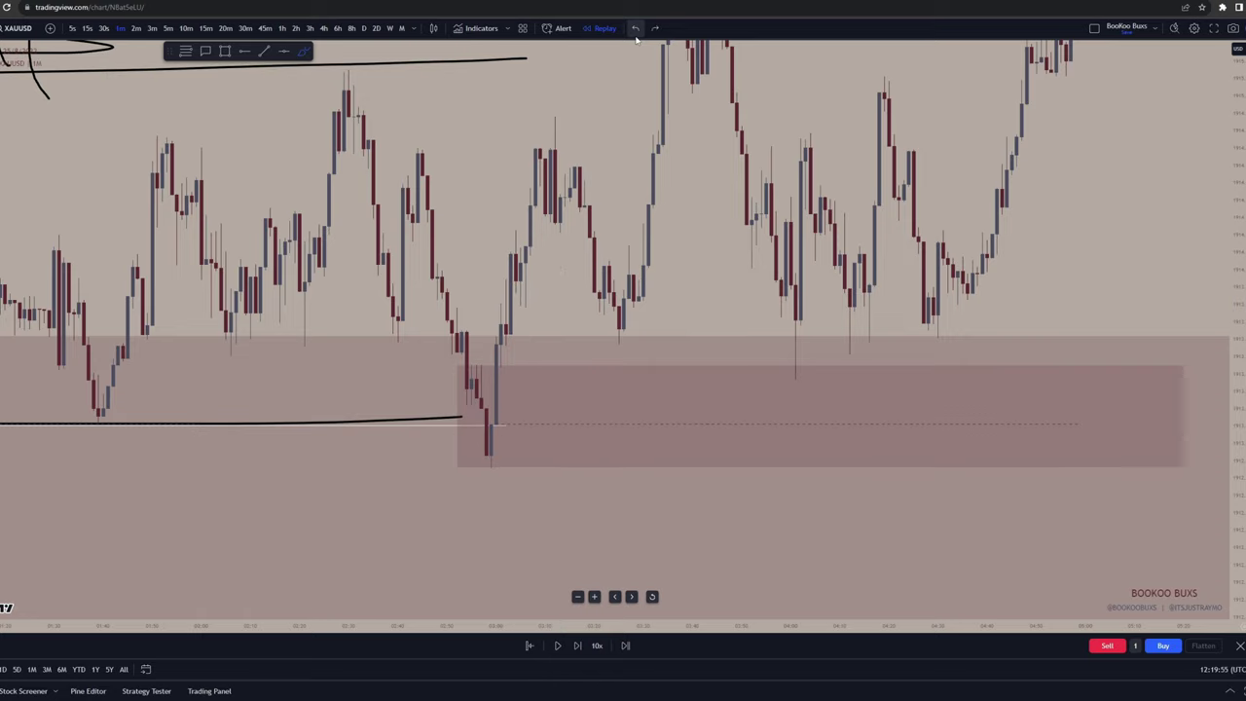
- Examine the new demand zone on the 2-minute and 3-minute charts and return to the 1-minute chart
{"action": "left_click", "coordinate": [136, 30]}
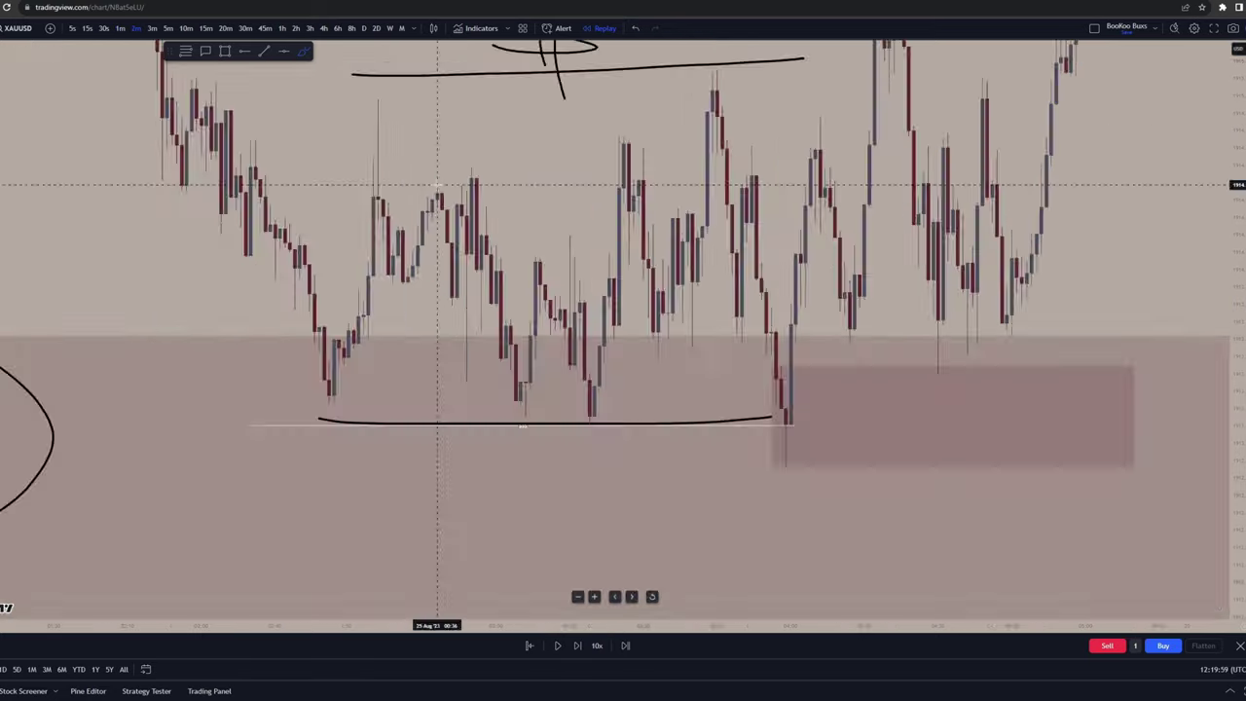
{"action": "left_click", "coordinate": [153, 32]}
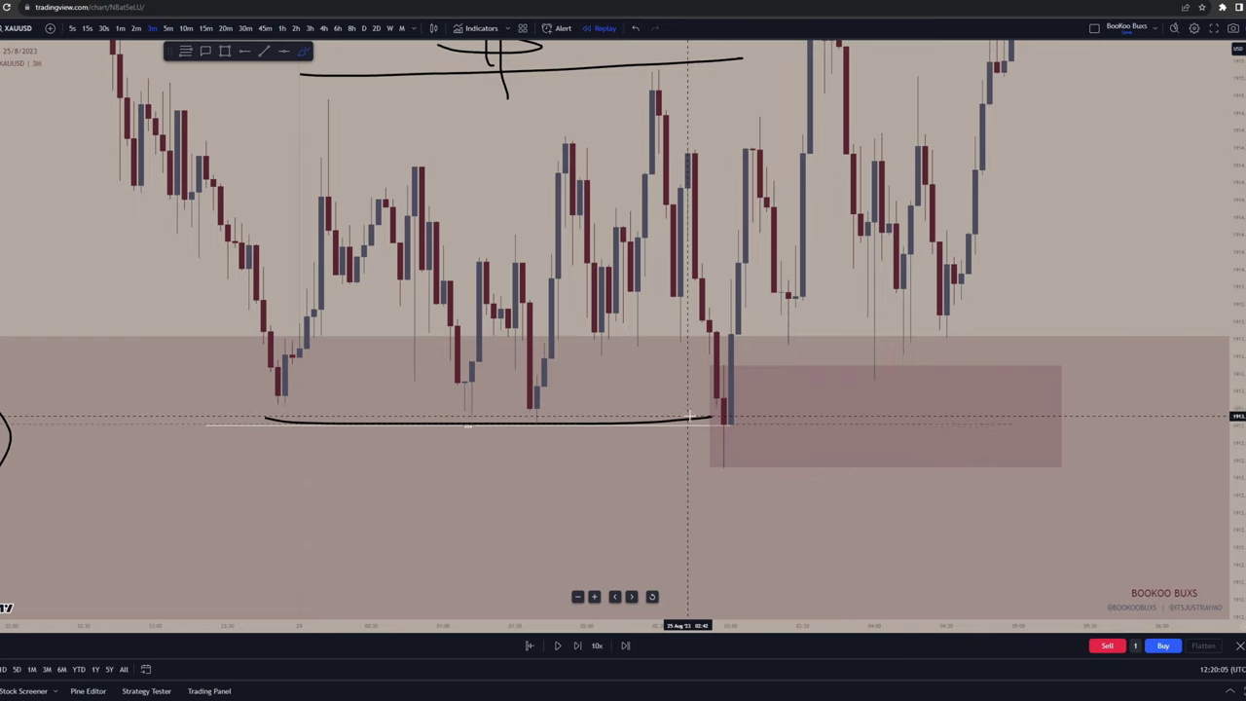
{"action": "scroll", "coordinate": [684, 390], "scroll_direction": "up", "scroll_amount": 1}
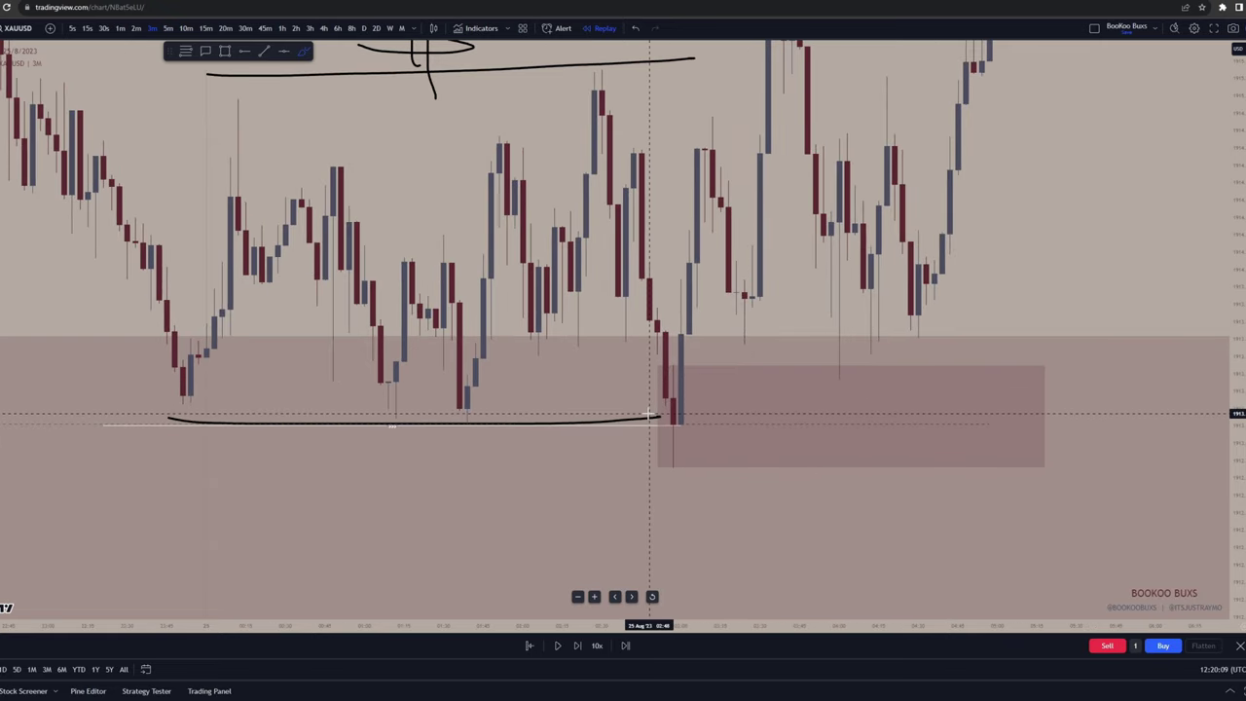
{"action": "left_click", "coordinate": [119, 29]}
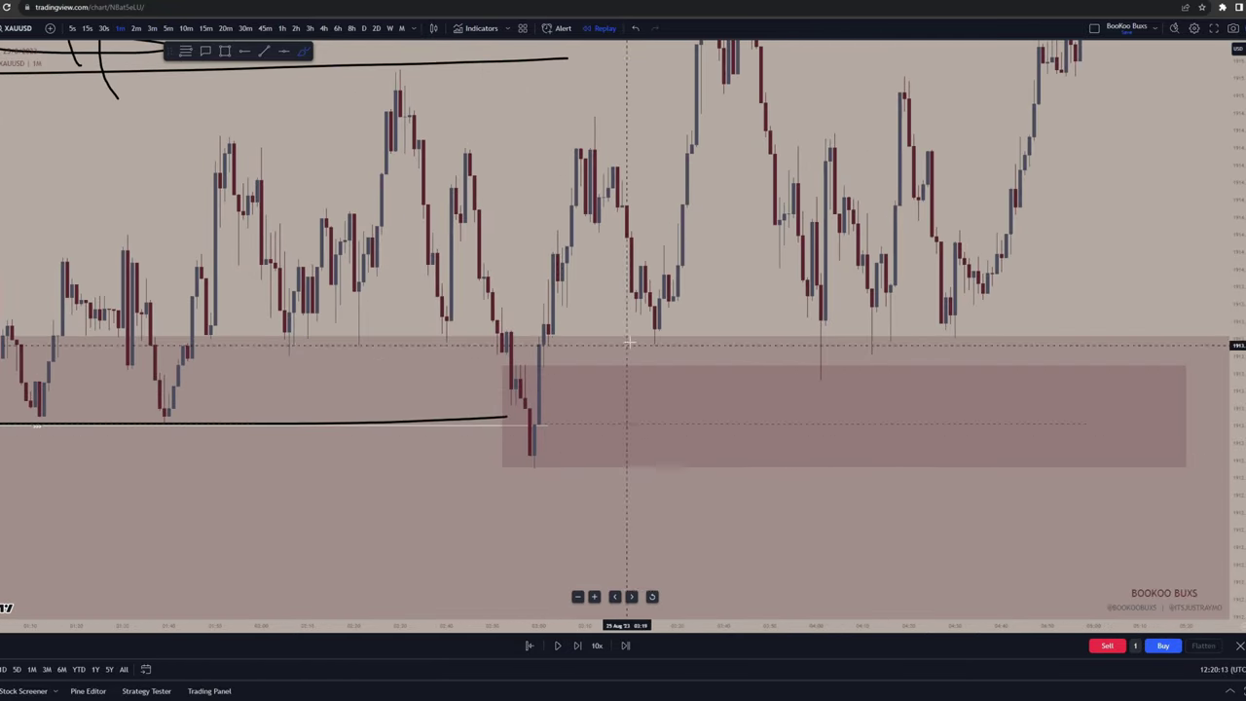
- Put the brush away and compare the range and its demand zone on the 1-minute, 2-minute and 3-minute charts
{"action": "left_click", "coordinate": [304, 52]}
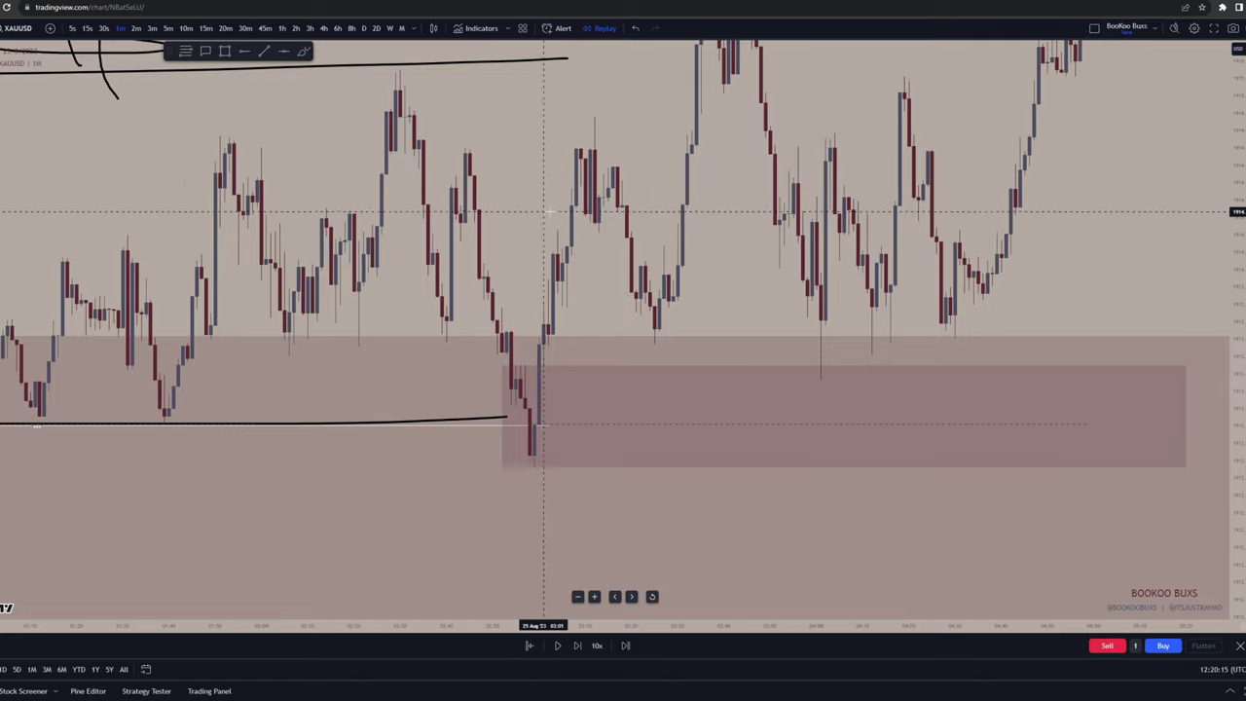
{"action": "left_click_drag", "start_coordinate": [550, 212], "coordinate": [462, 278]}
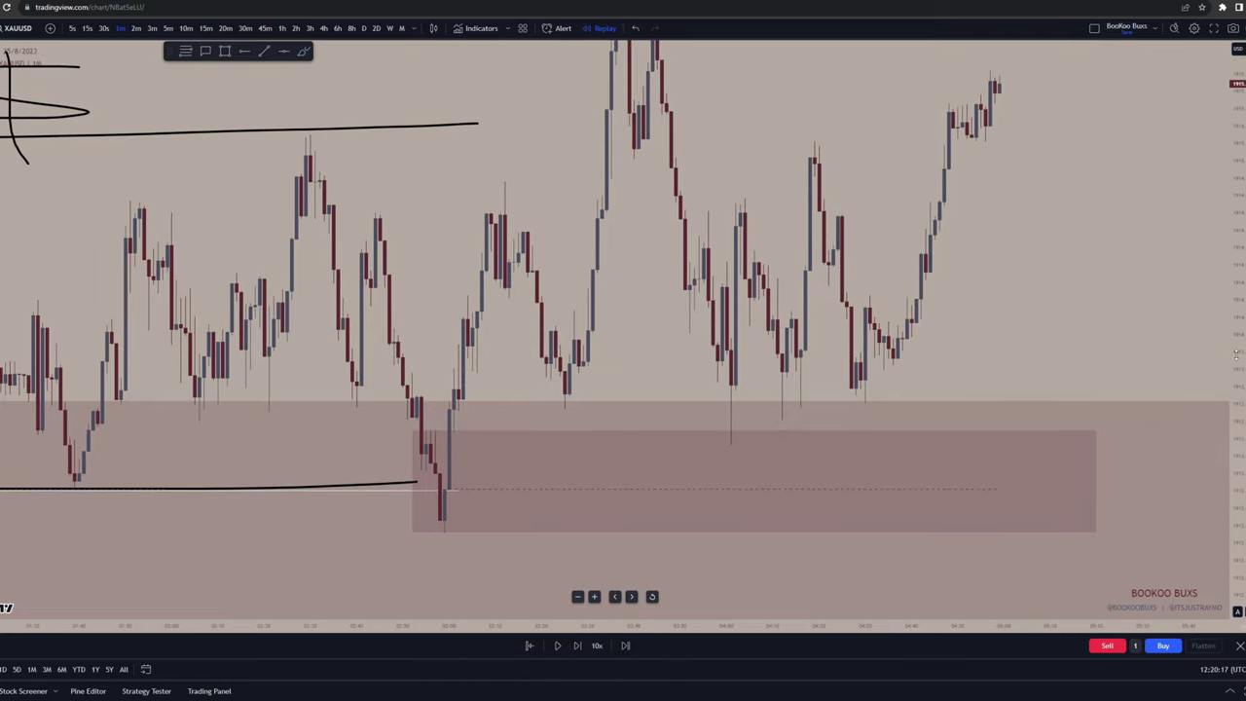
{"action": "left_click_drag", "start_coordinate": [900, 351], "coordinate": [863, 349]}
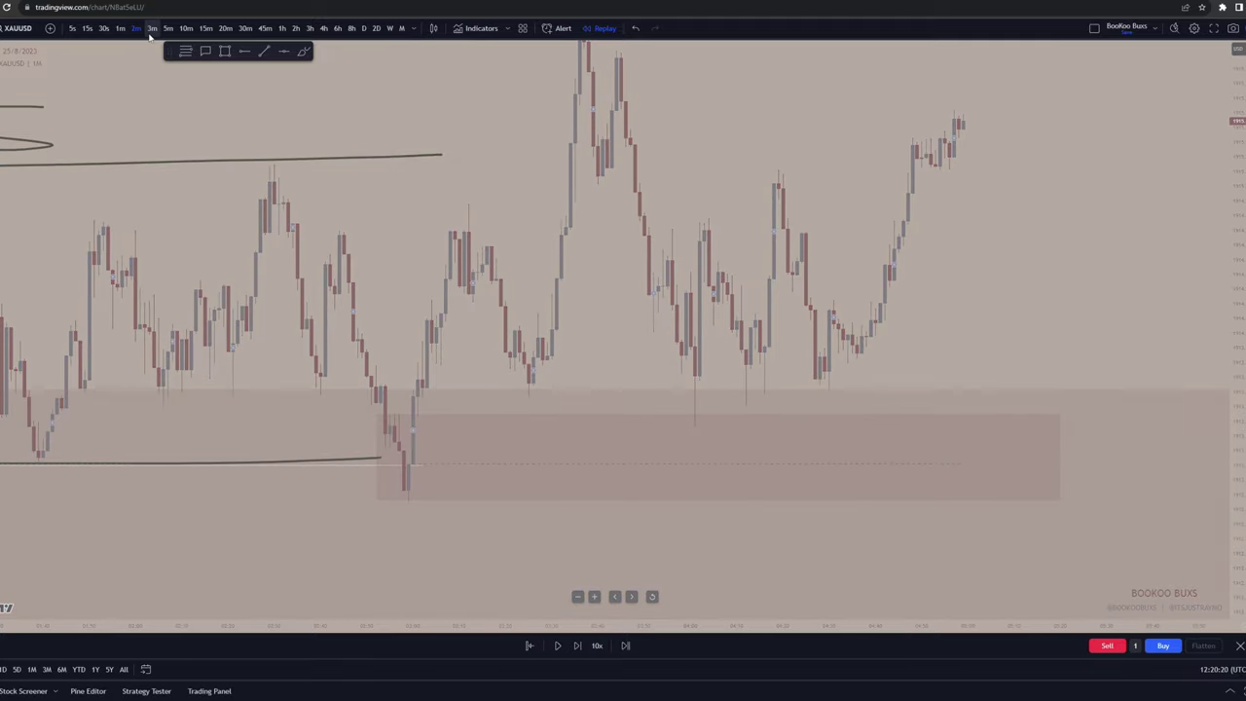
{"action": "left_click", "coordinate": [137, 28]}
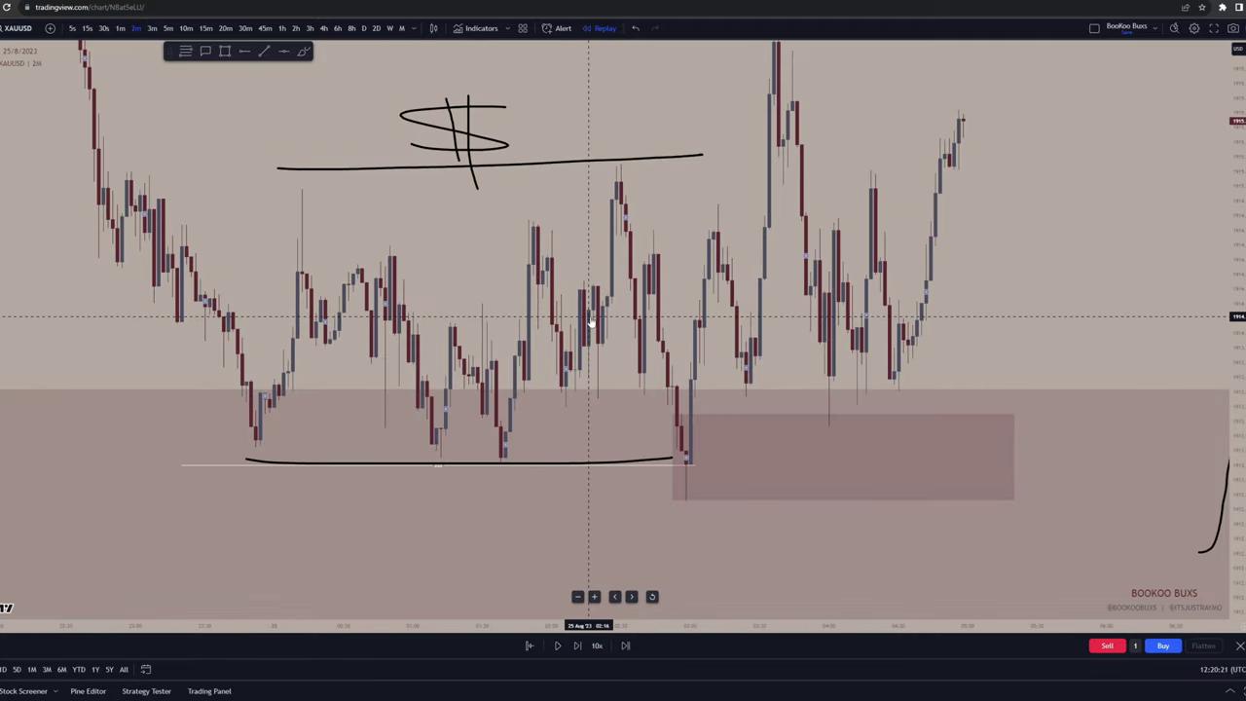
{"action": "left_click", "coordinate": [152, 28]}
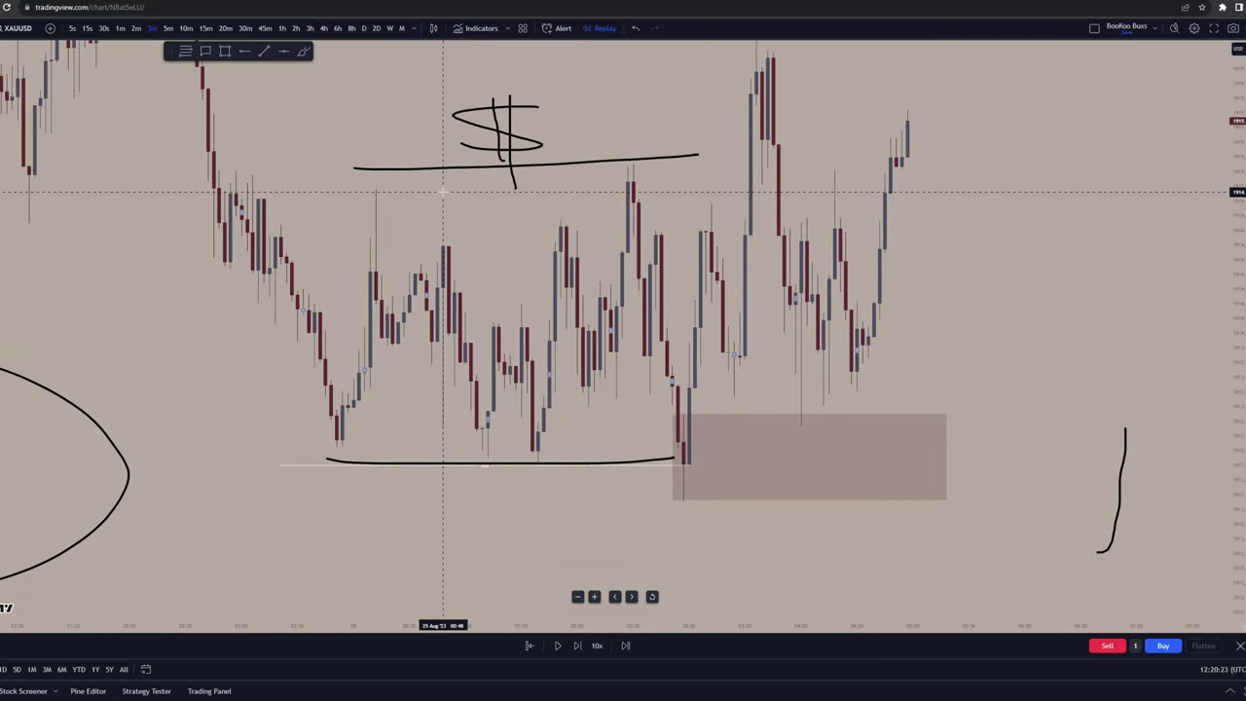
- Draw a rectangle over the 03:15–04:05 span around the pullback low on the 5-minute chart and view it on the 4-minute chart
{"action": "scroll", "coordinate": [437, 193], "scroll_direction": "up", "scroll_amount": 5}
{"action": "left_click_drag", "start_coordinate": [493, 351], "coordinate": [634, 352]}
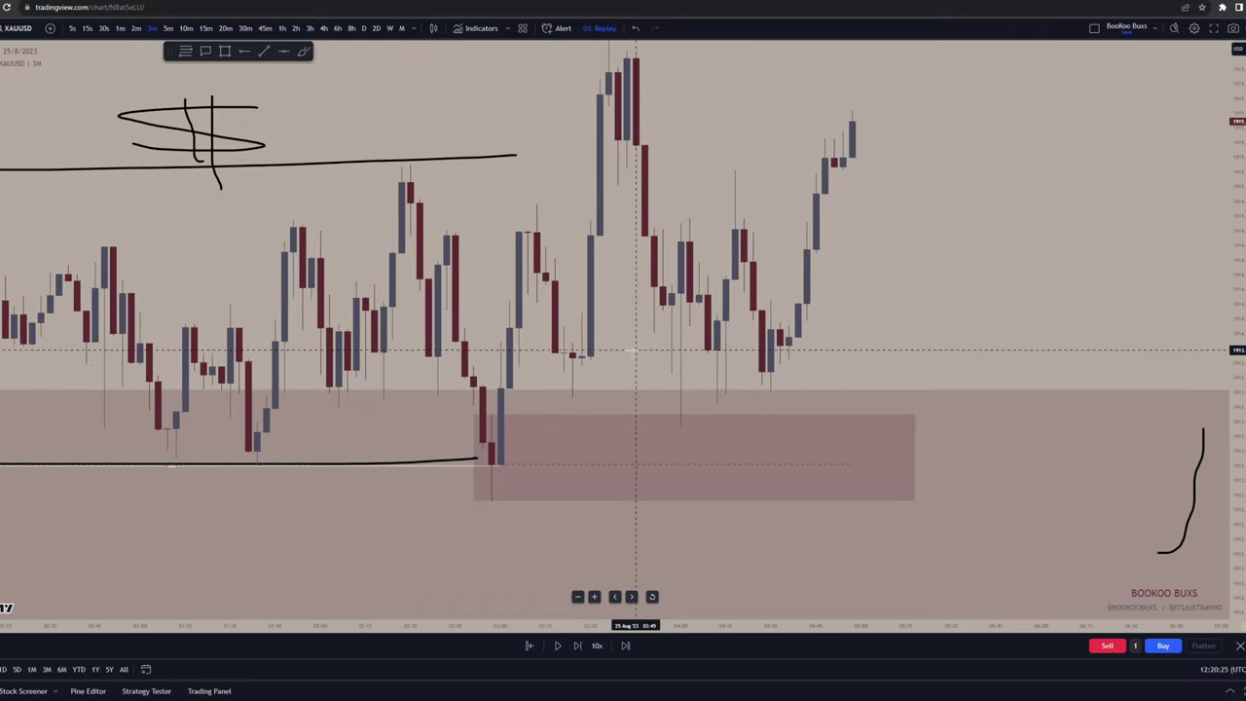
{"action": "left_click", "coordinate": [167, 28]}
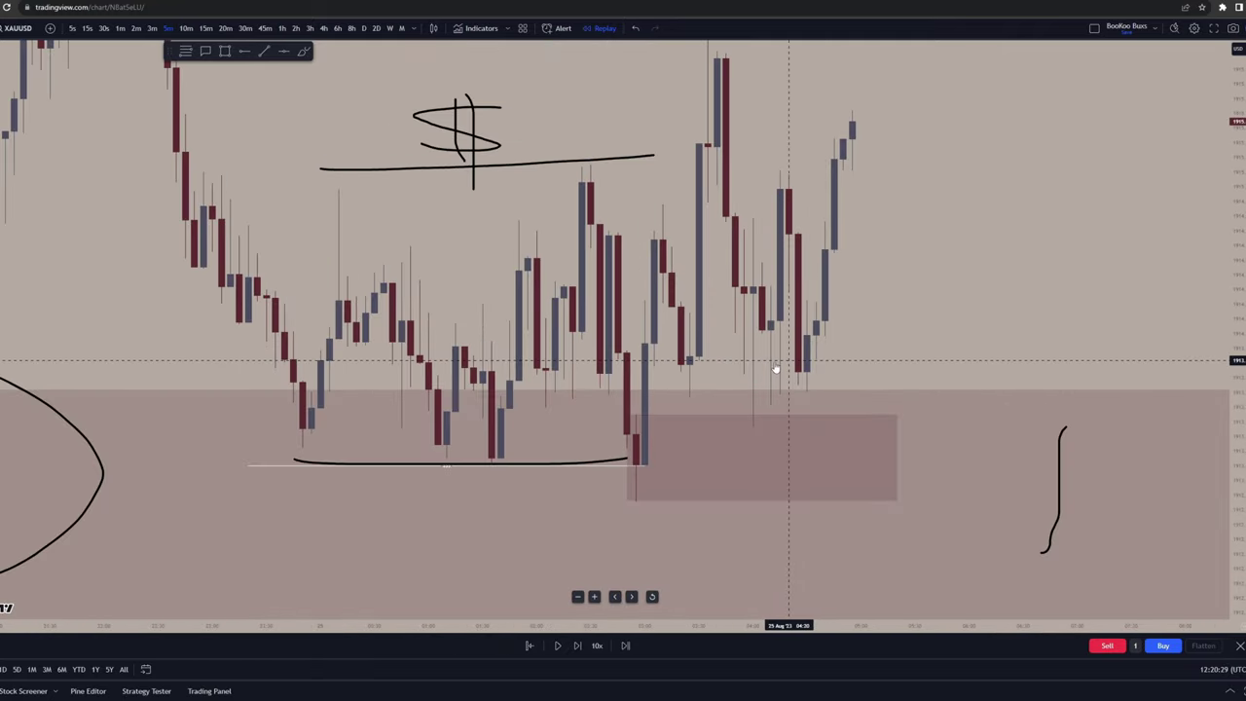
{"action": "left_click_drag", "start_coordinate": [687, 365], "coordinate": [770, 366]}
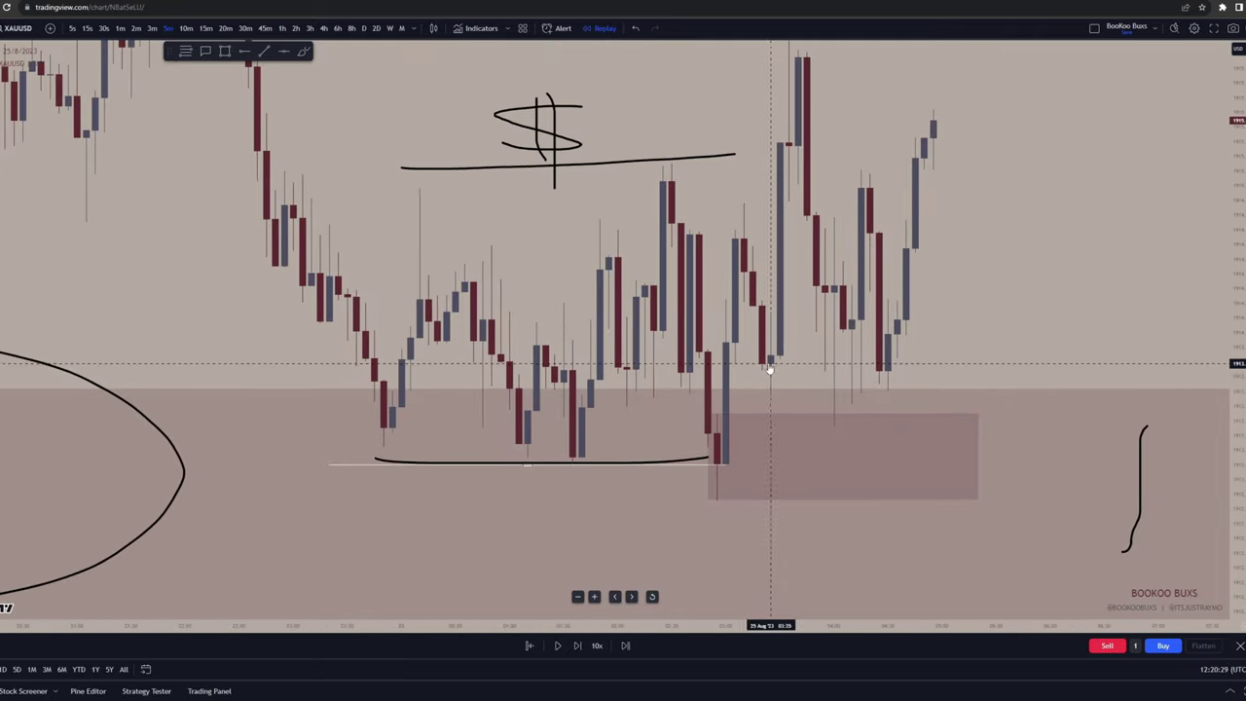
{"action": "left_click", "coordinate": [225, 52]}
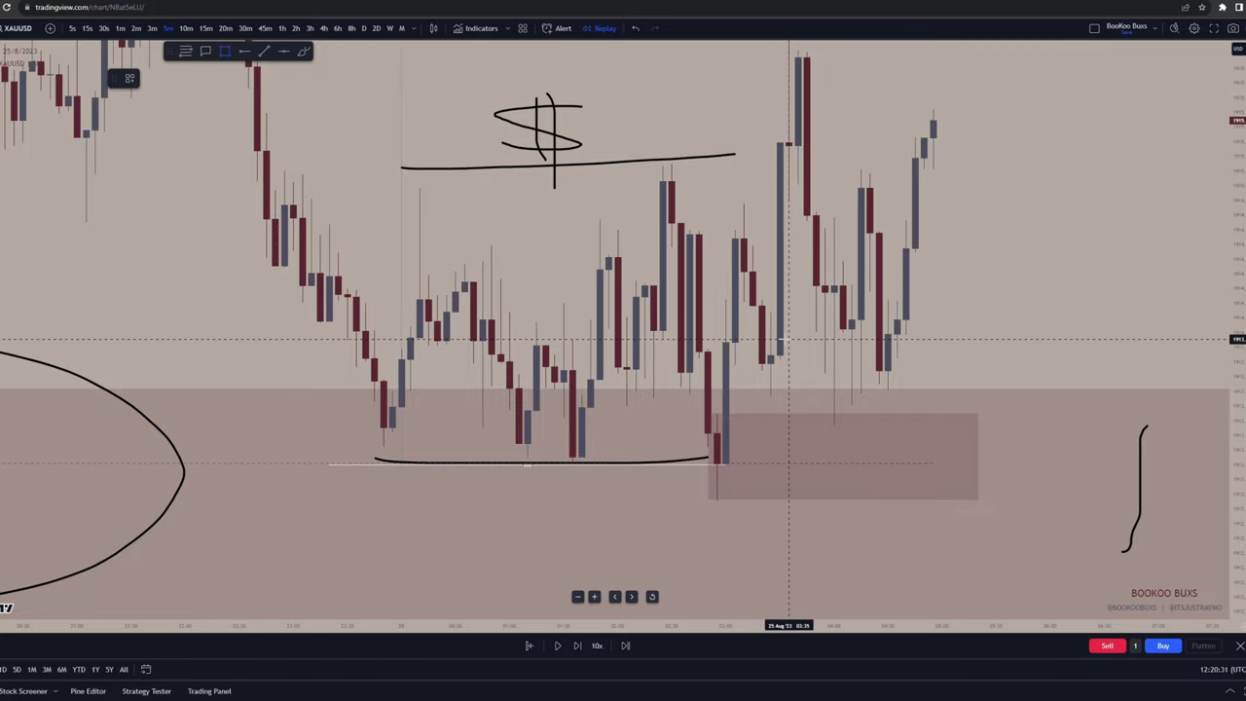
{"action": "left_click_drag", "start_coordinate": [752, 300], "coordinate": [843, 395]}
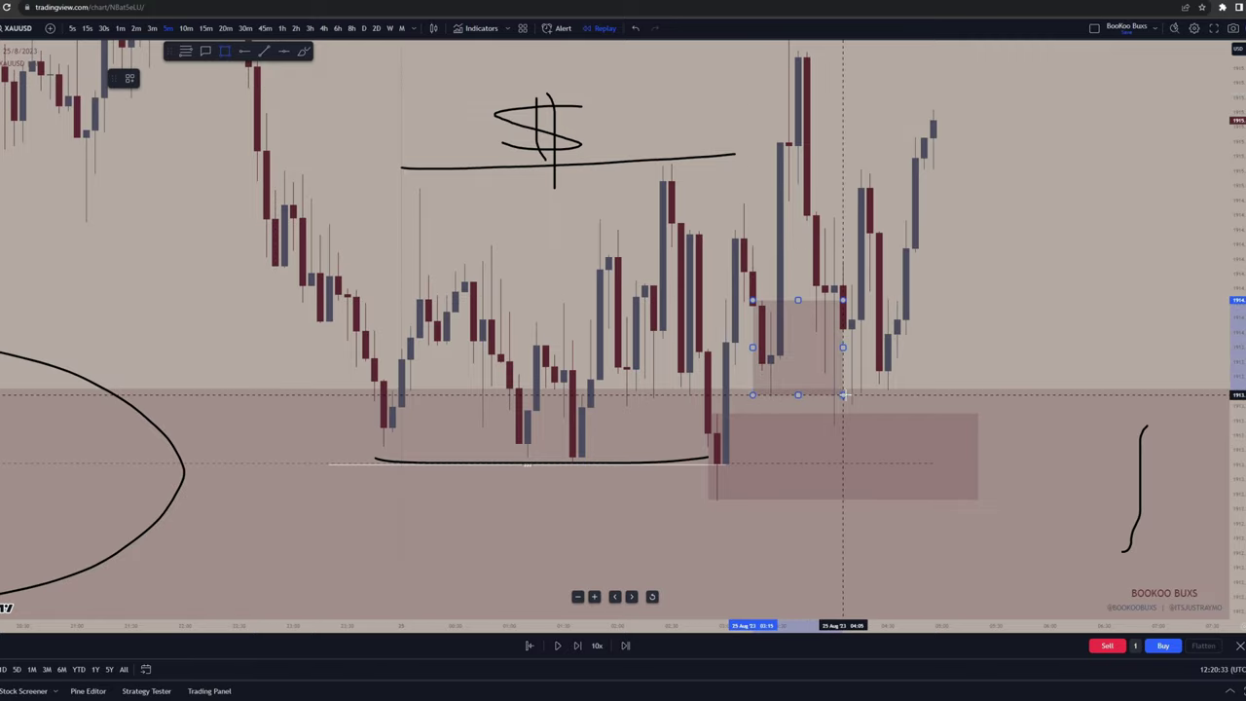
{"action": "left_click", "coordinate": [418, 29]}
{"action": "left_click", "coordinate": [439, 195]}
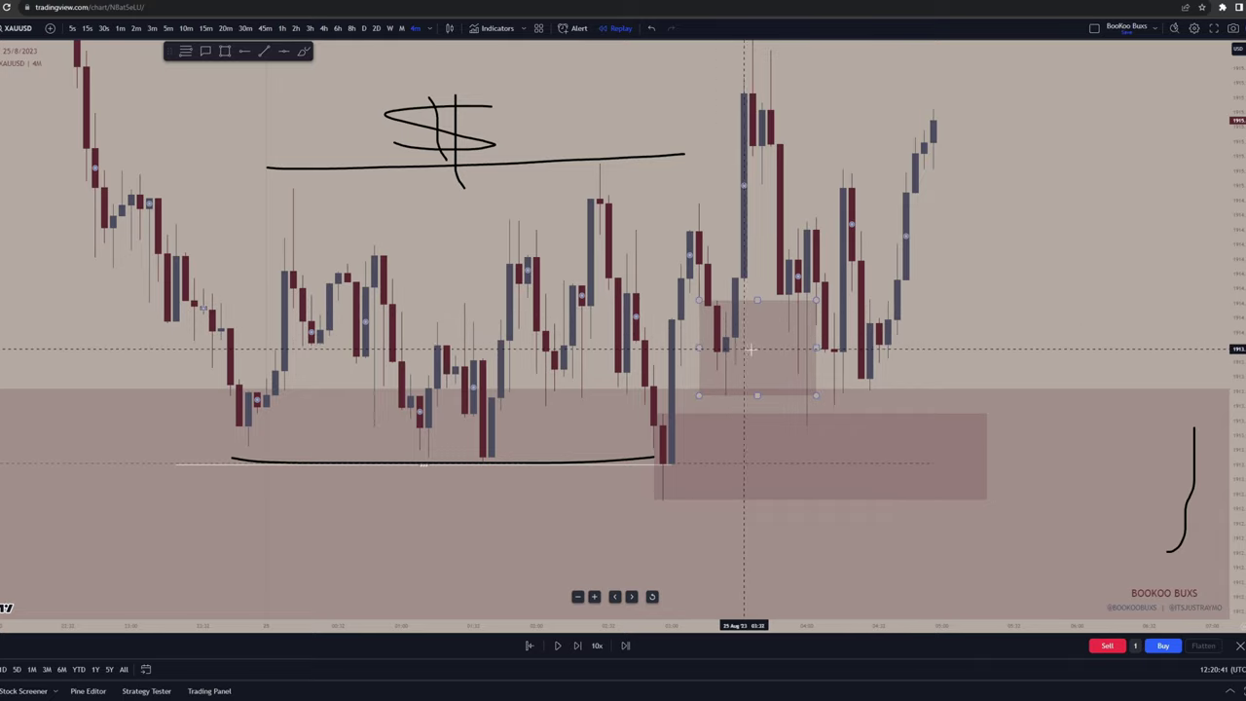
- Enter 35 minutes as a custom chart interval and dismiss the interval list without adding one
{"action": "left_click", "coordinate": [417, 28]}
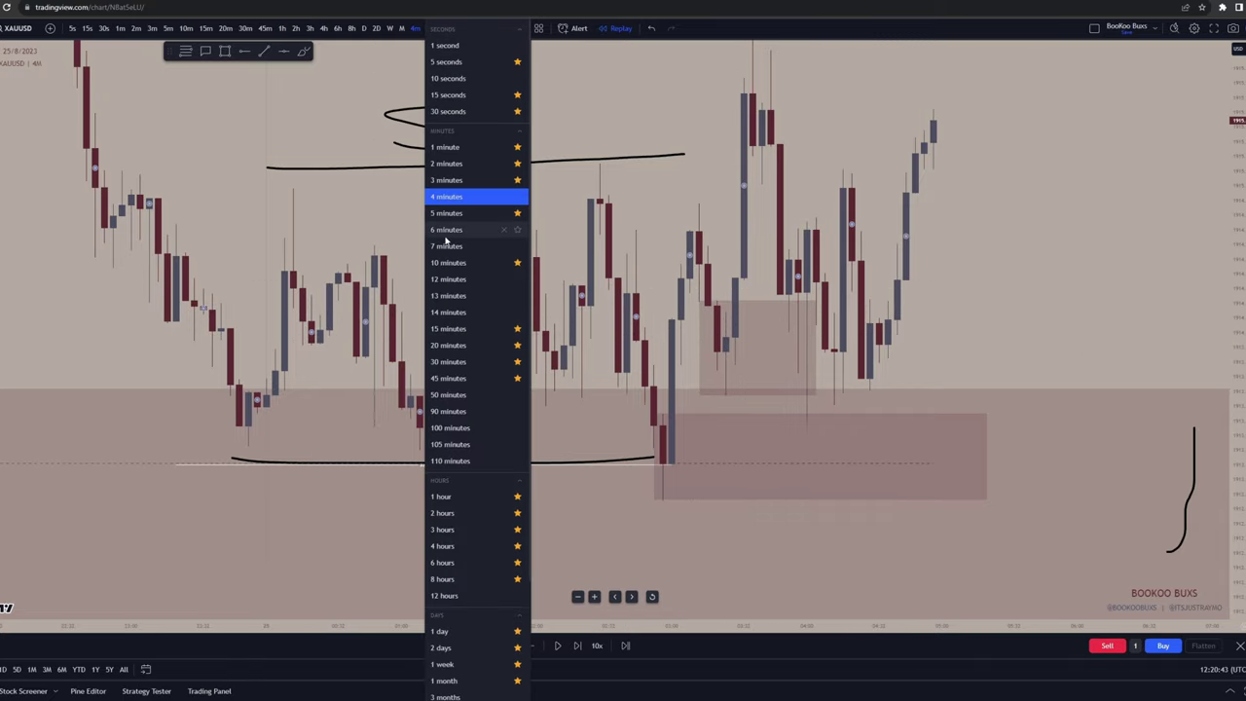
{"action": "scroll", "coordinate": [468, 521], "scroll_direction": "down", "scroll_amount": 3}
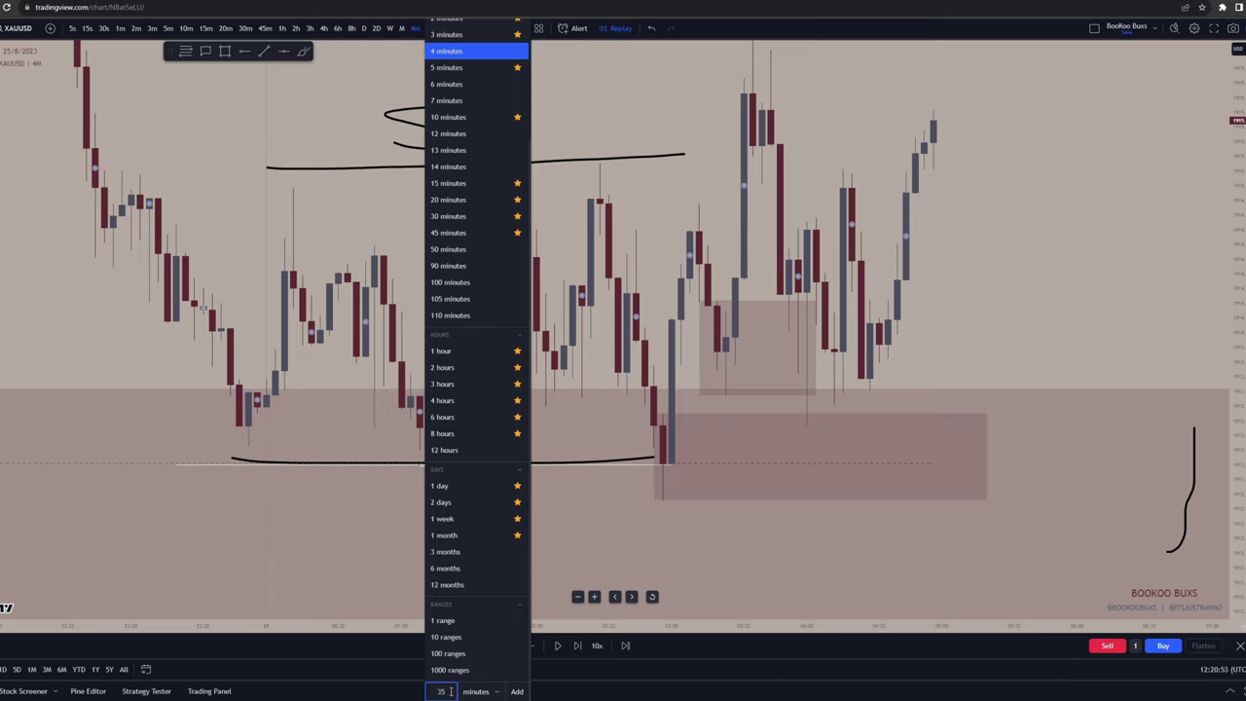
{"action": "left_click", "coordinate": [494, 693]}
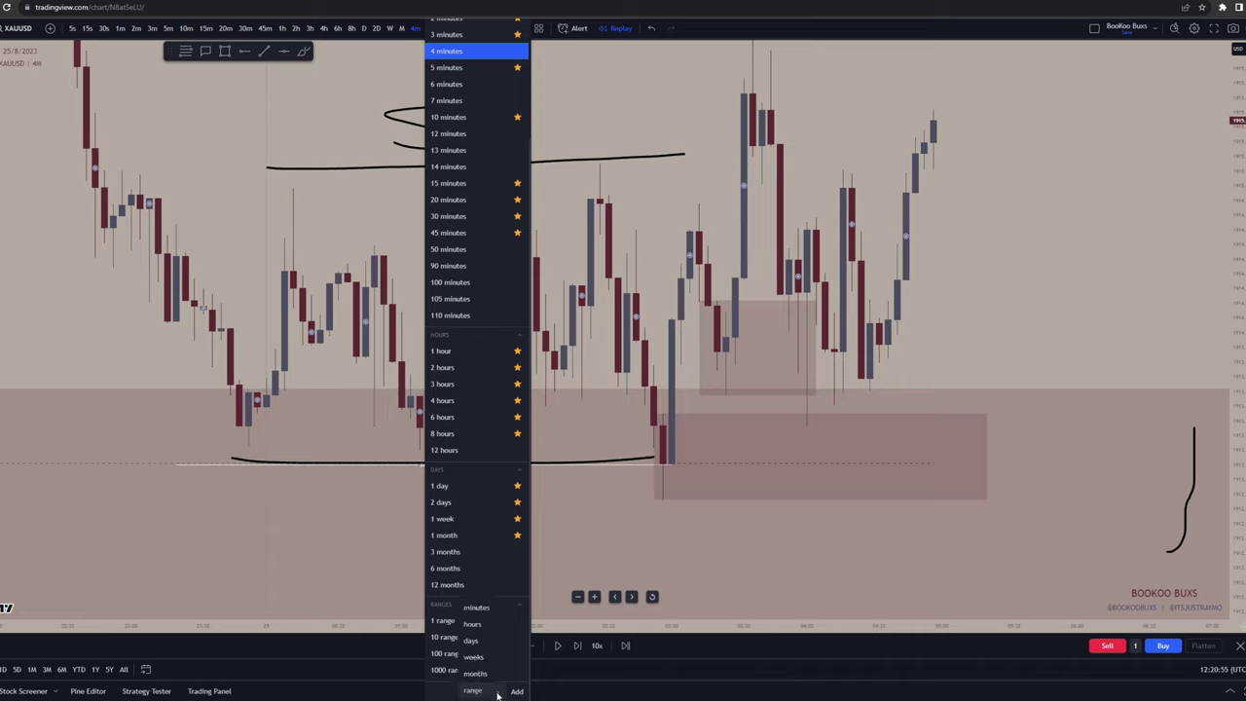
{"action": "left_click", "coordinate": [487, 608]}
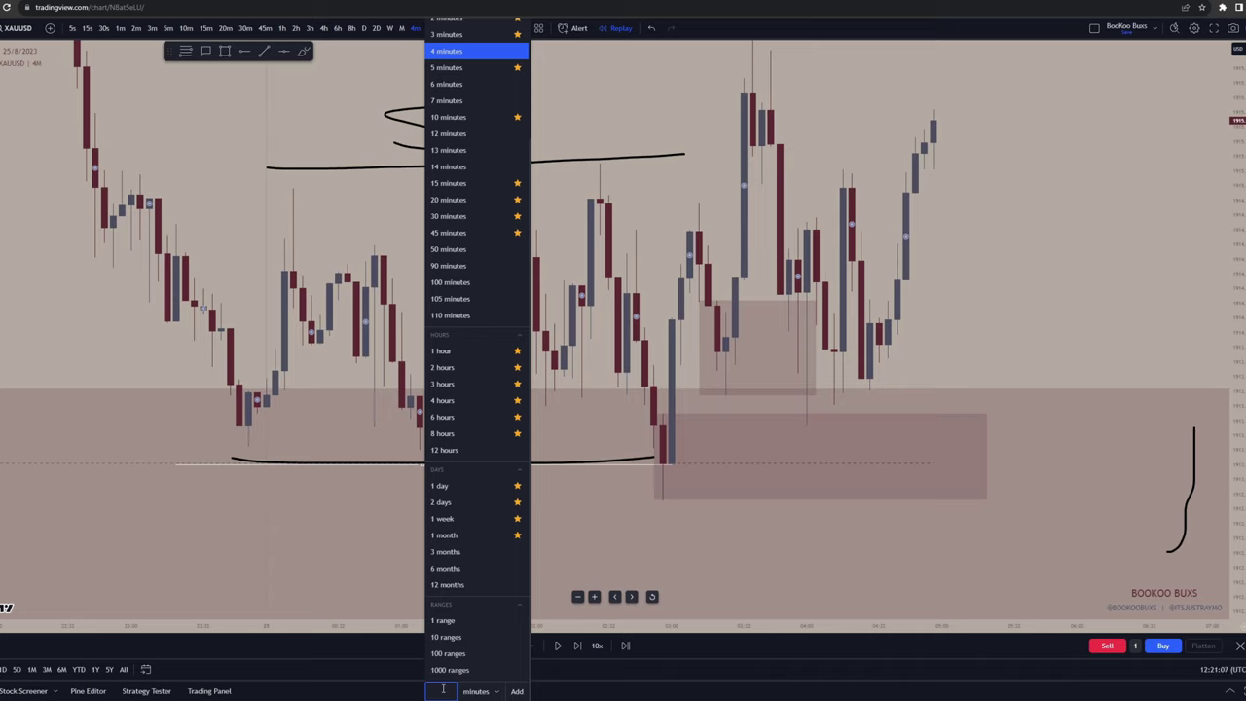
{"action": "left_click", "coordinate": [480, 693]}
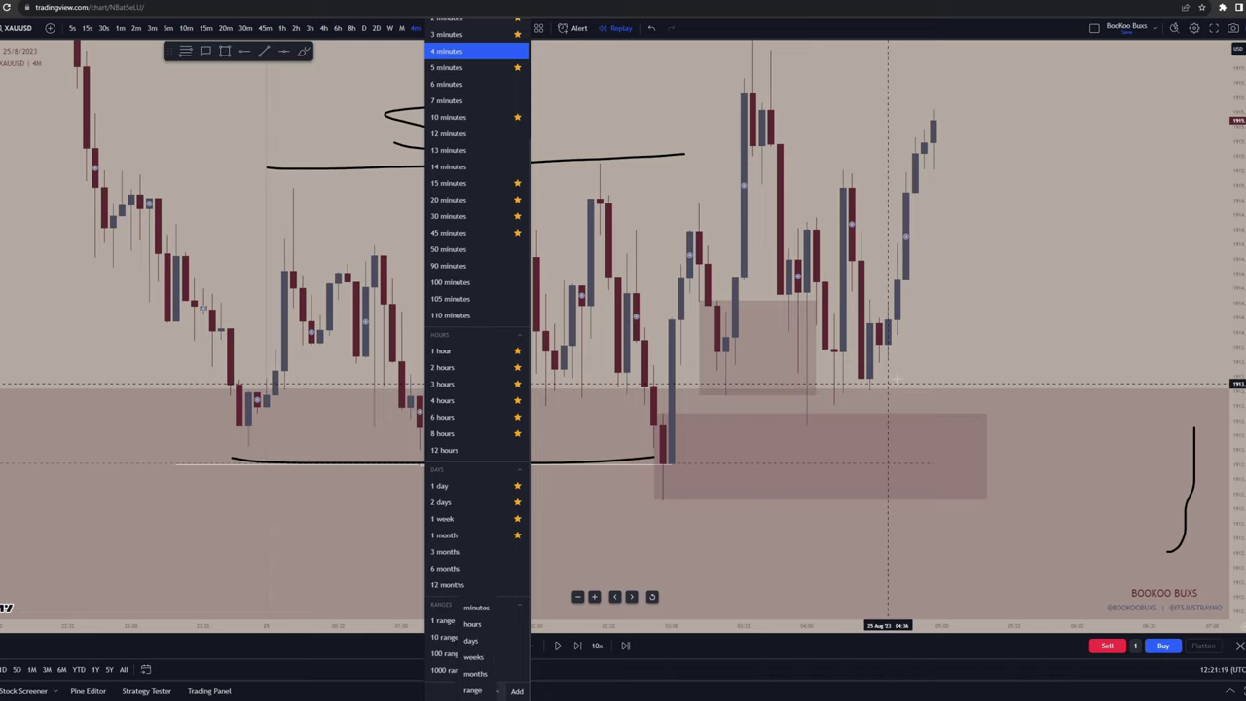
{"action": "left_click", "coordinate": [946, 351]}
{"action": "left_click", "coordinate": [949, 335]}
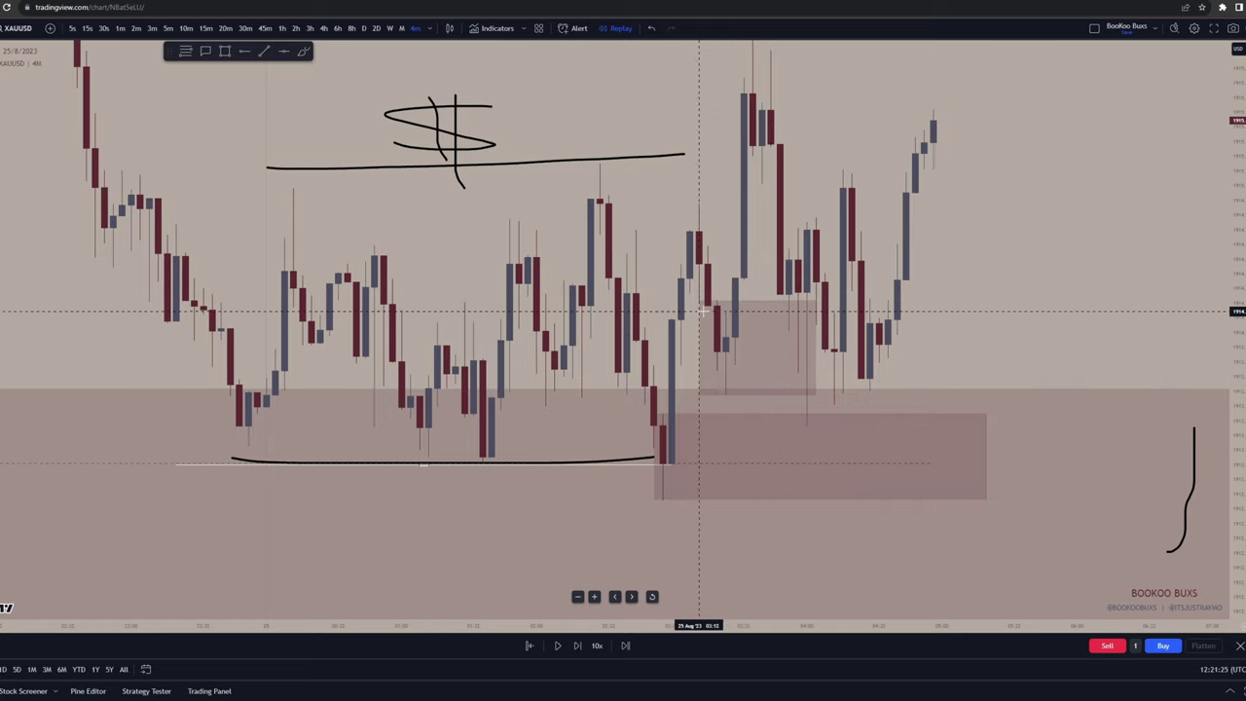
- Compare the new zone on the 3-minute and 5-minute charts, and narrow its rectangle to the last candles before the pullback low on the 1-minute chart
{"action": "left_click", "coordinate": [153, 29]}
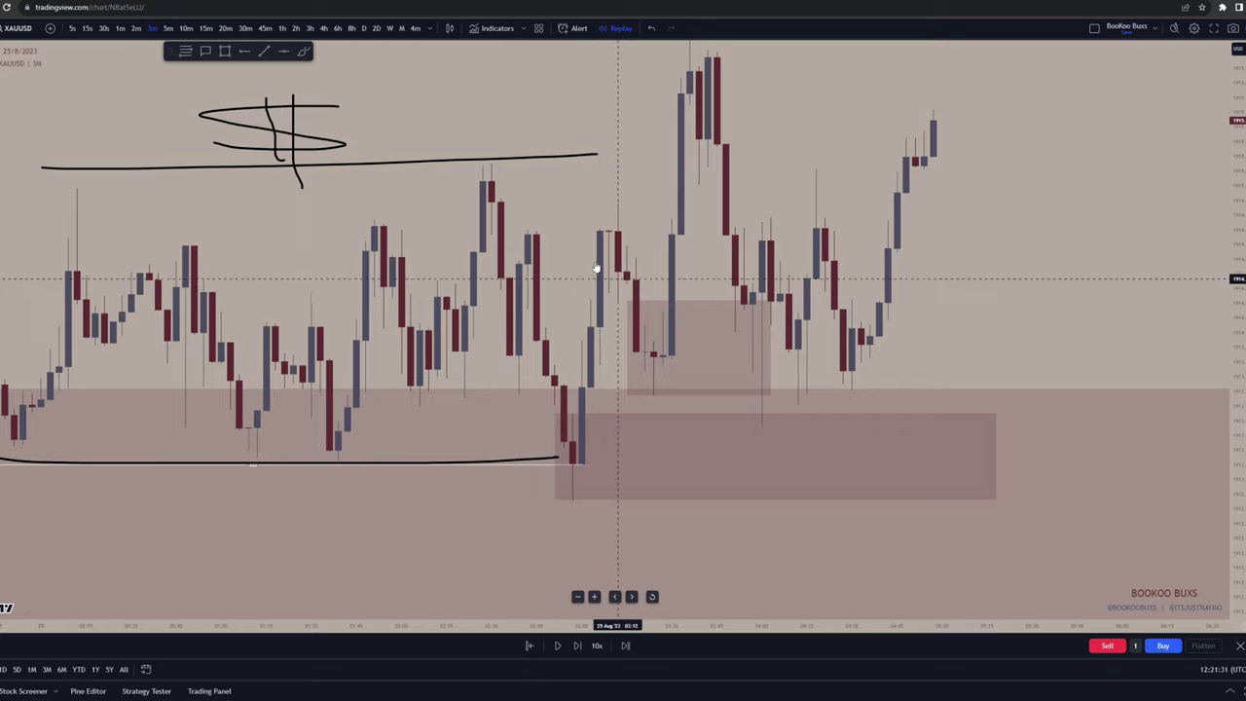
{"action": "left_click", "coordinate": [167, 28]}
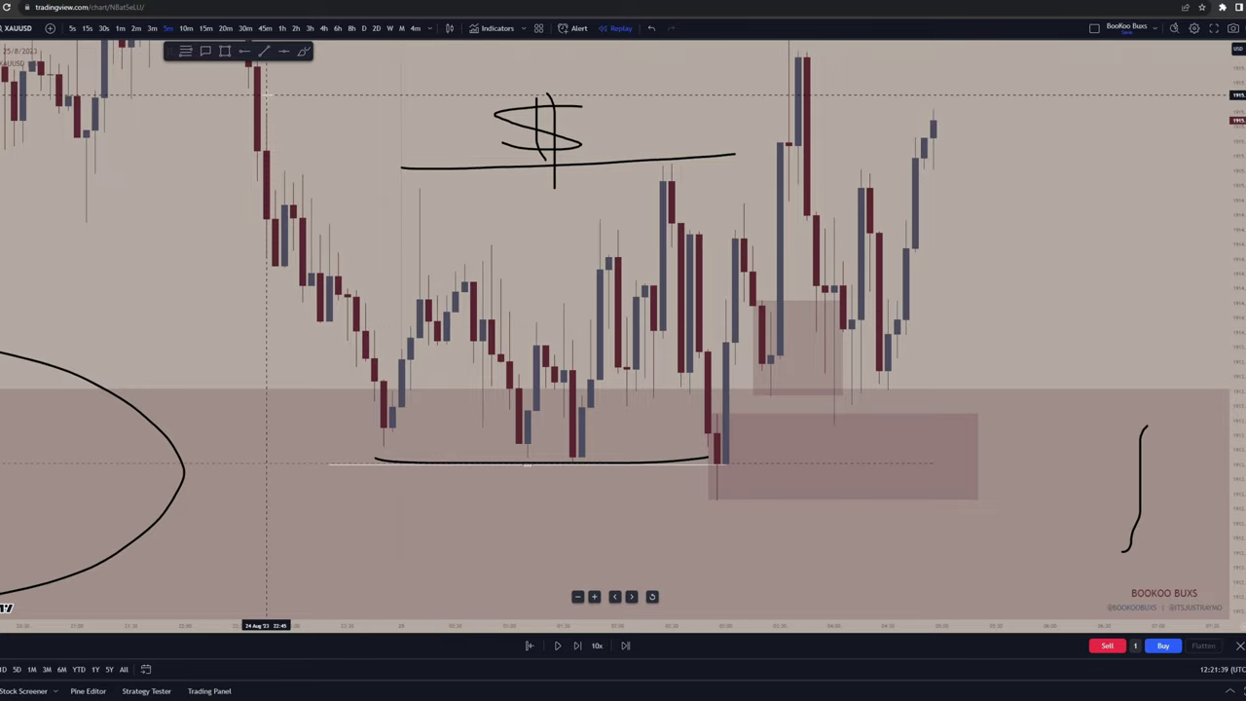
{"action": "left_click", "coordinate": [119, 27]}
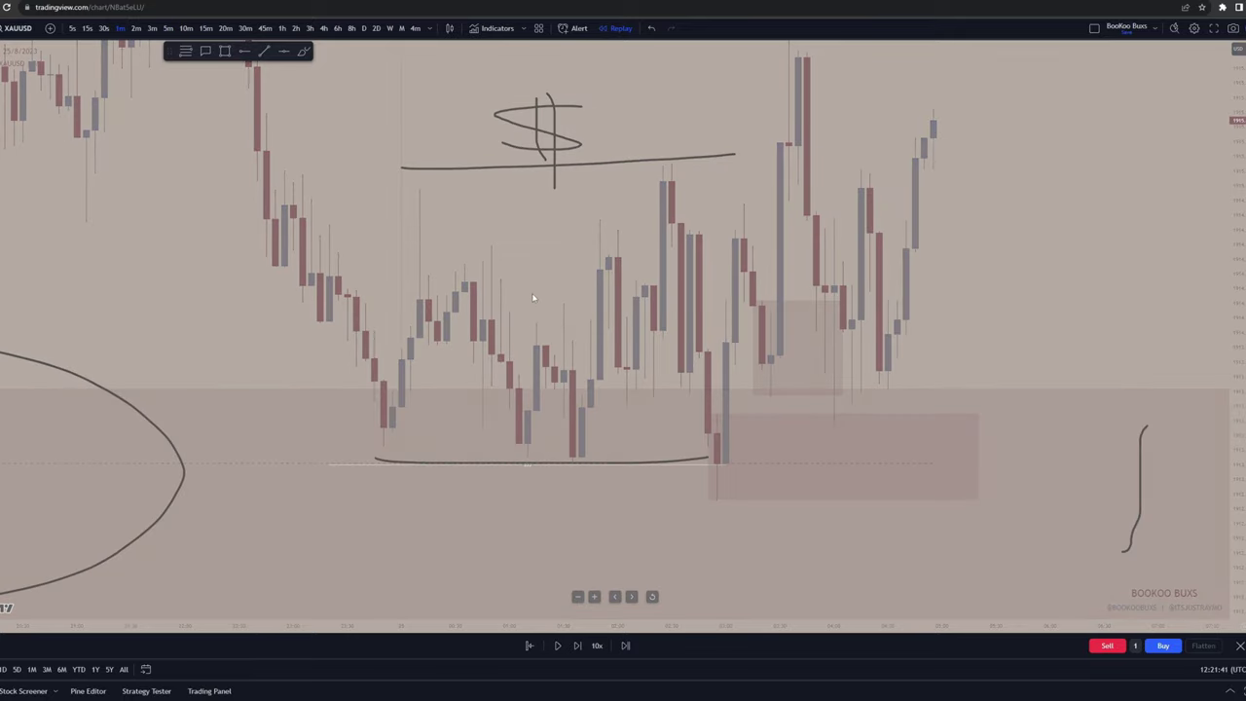
{"action": "scroll", "coordinate": [528, 297], "scroll_direction": "down", "scroll_amount": 5}
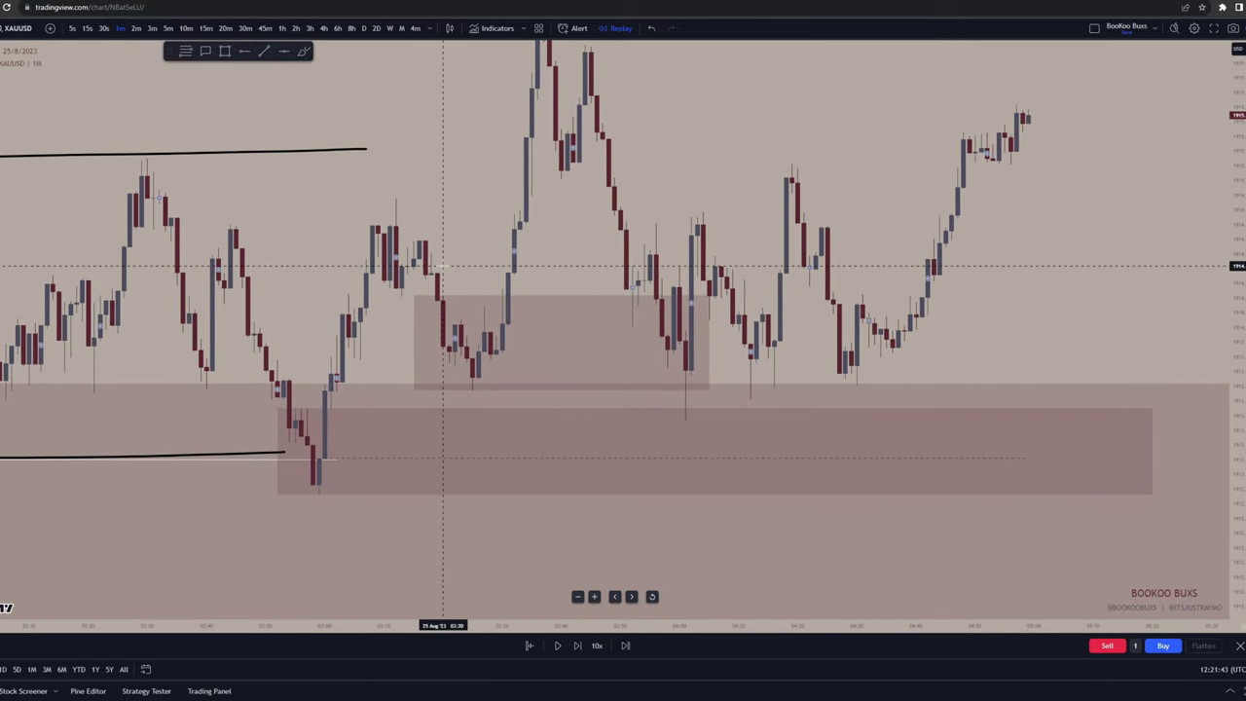
{"action": "scroll", "coordinate": [443, 266], "scroll_direction": "up", "scroll_amount": 3}
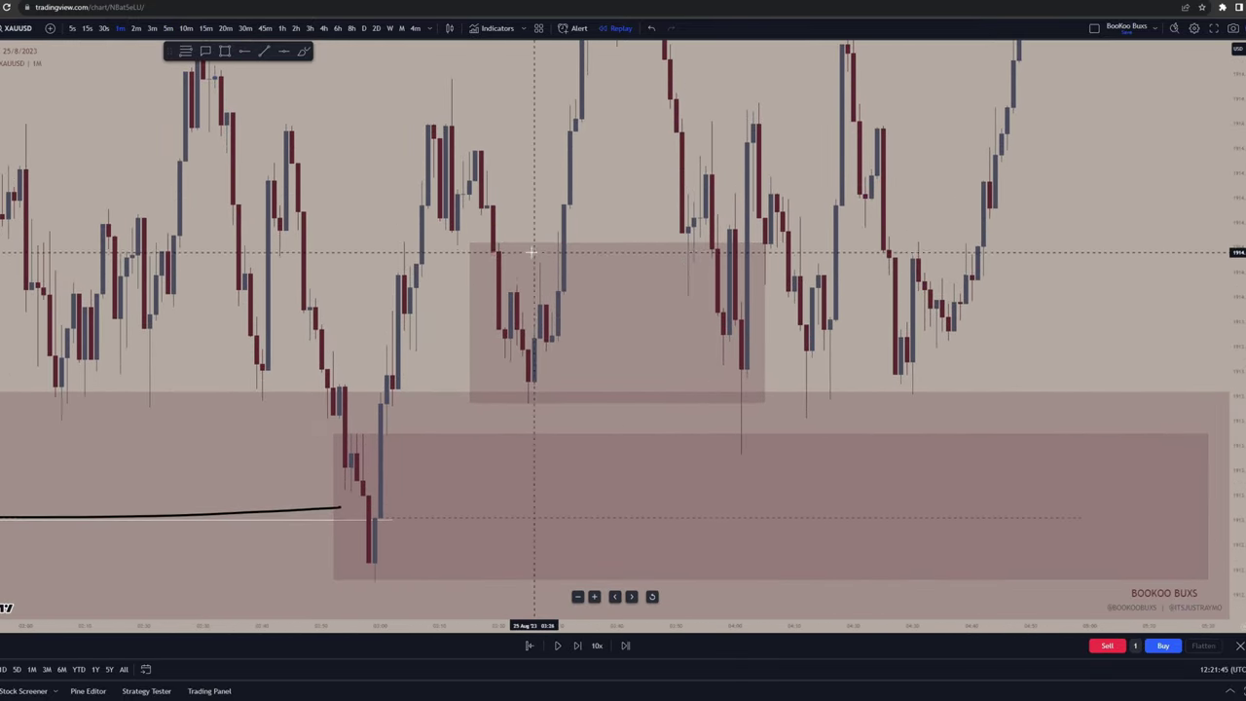
{"action": "mouse_move", "coordinate": [470, 243]}
{"action": "left_mouse_down"}
{"action": "mouse_move", "coordinate": [503, 269]}
{"action": "mouse_move", "coordinate": [540, 386]}
{"action": "mouse_move", "coordinate": [530, 383]}
{"action": "mouse_move", "coordinate": [576, 127]}
{"action": "mouse_move", "coordinate": [601, 144]}
{"action": "left_mouse_up"}
- Brush circles and lines tracing the drop into the pullback low and the rally out of the new zone, and undo them
{"action": "left_click", "coordinate": [303, 51]}
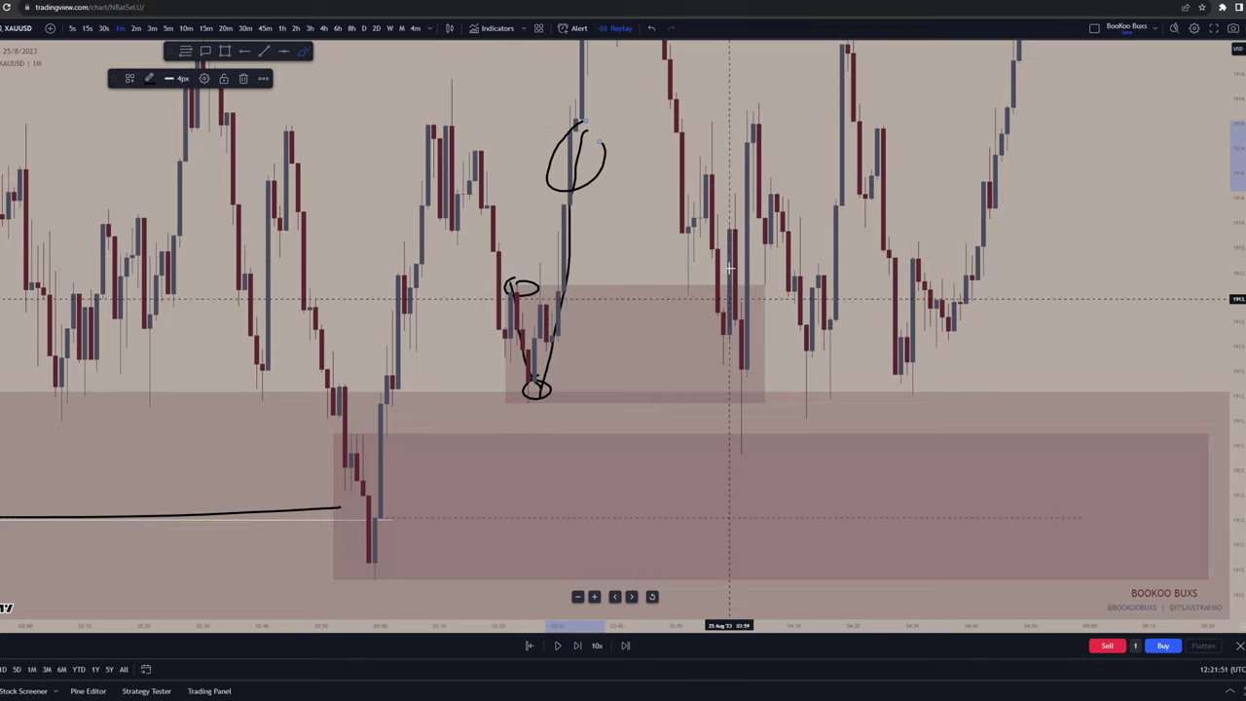
{"action": "left_click", "coordinate": [651, 29]}
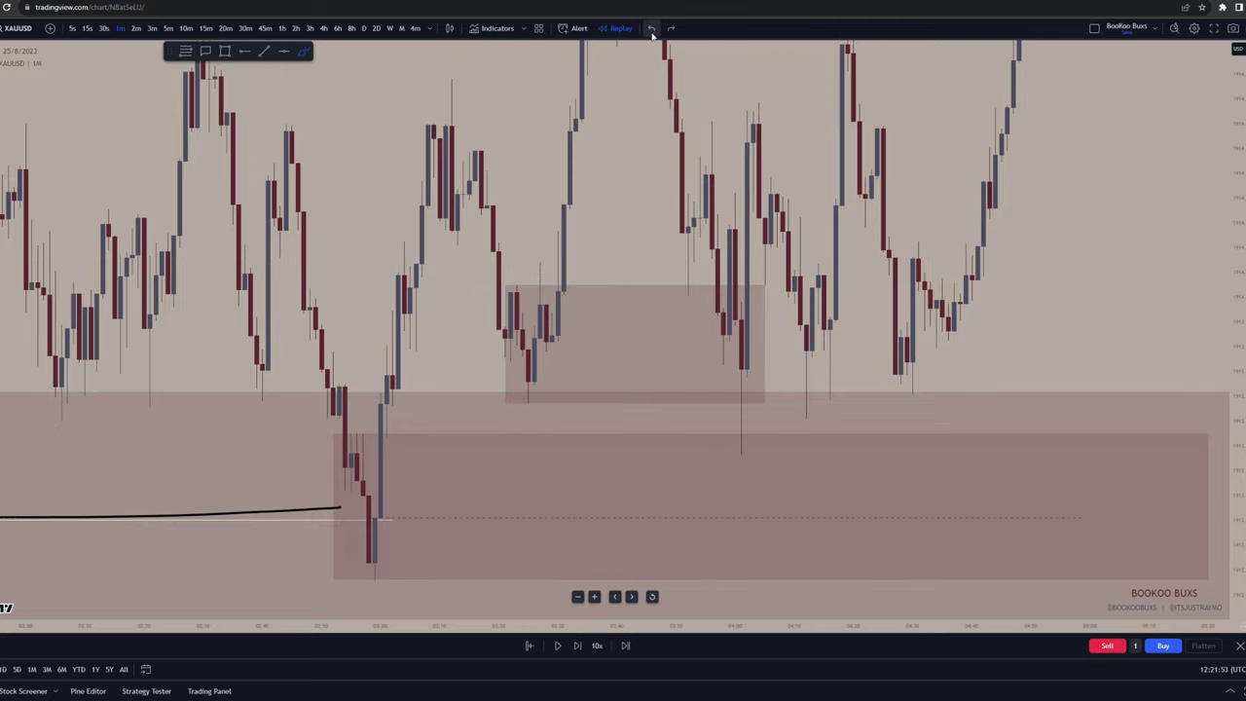
{"action": "left_click", "coordinate": [652, 29]}
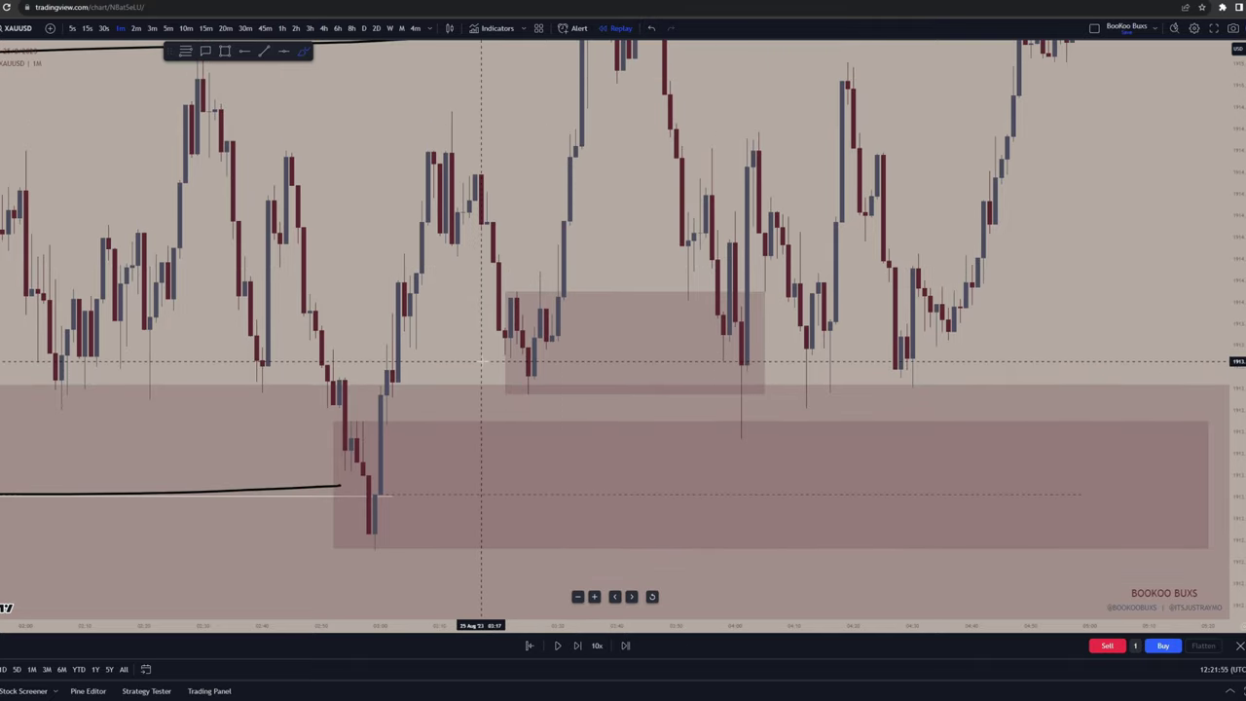
- Brush two short horizontal lines under the lows just before the pullback low, with a $ sign below each
{"action": "mouse_move", "coordinate": [477, 358]}
{"action": "left_mouse_down"}
{"action": "mouse_move", "coordinate": [534, 358]}
{"action": "mouse_move", "coordinate": [504, 368]}
{"action": "left_mouse_up"}
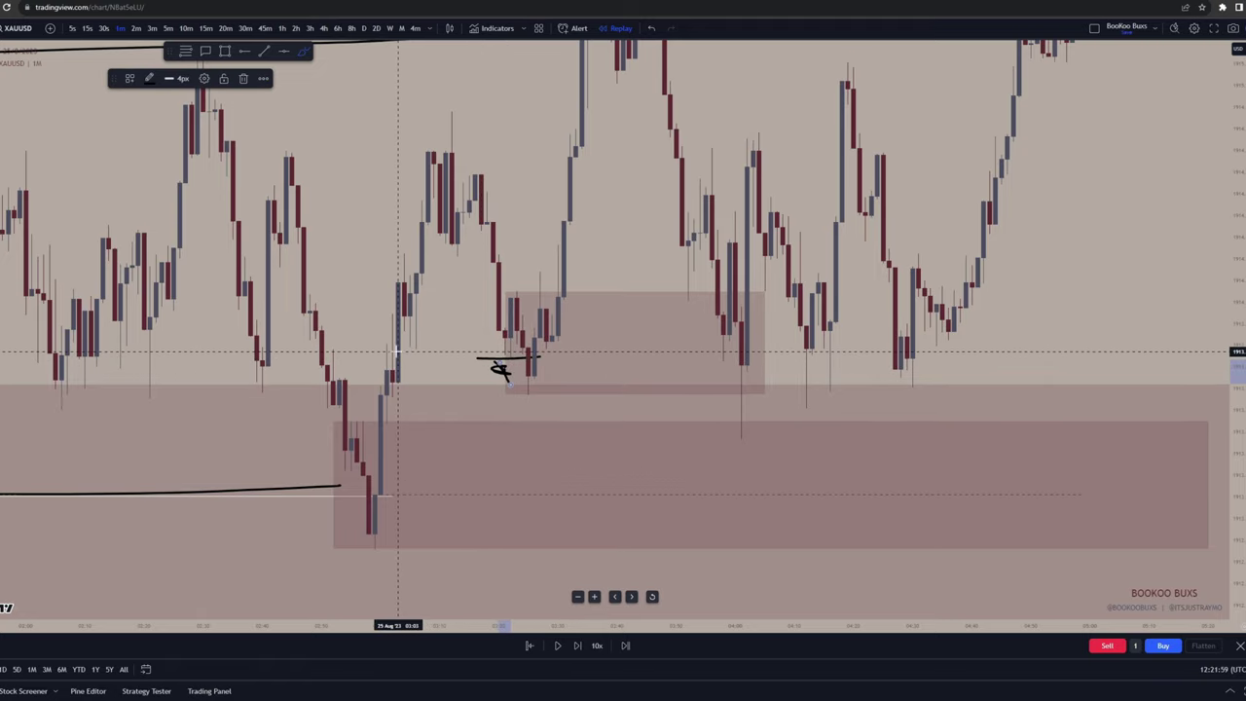
{"action": "left_click_drag", "start_coordinate": [401, 351], "coordinate": [534, 351]}
{"action": "mouse_move", "coordinate": [452, 360]}
{"action": "left_mouse_down"}
{"action": "mouse_move", "coordinate": [426, 374]}
{"action": "mouse_move", "coordinate": [456, 386]}
{"action": "left_mouse_up"}
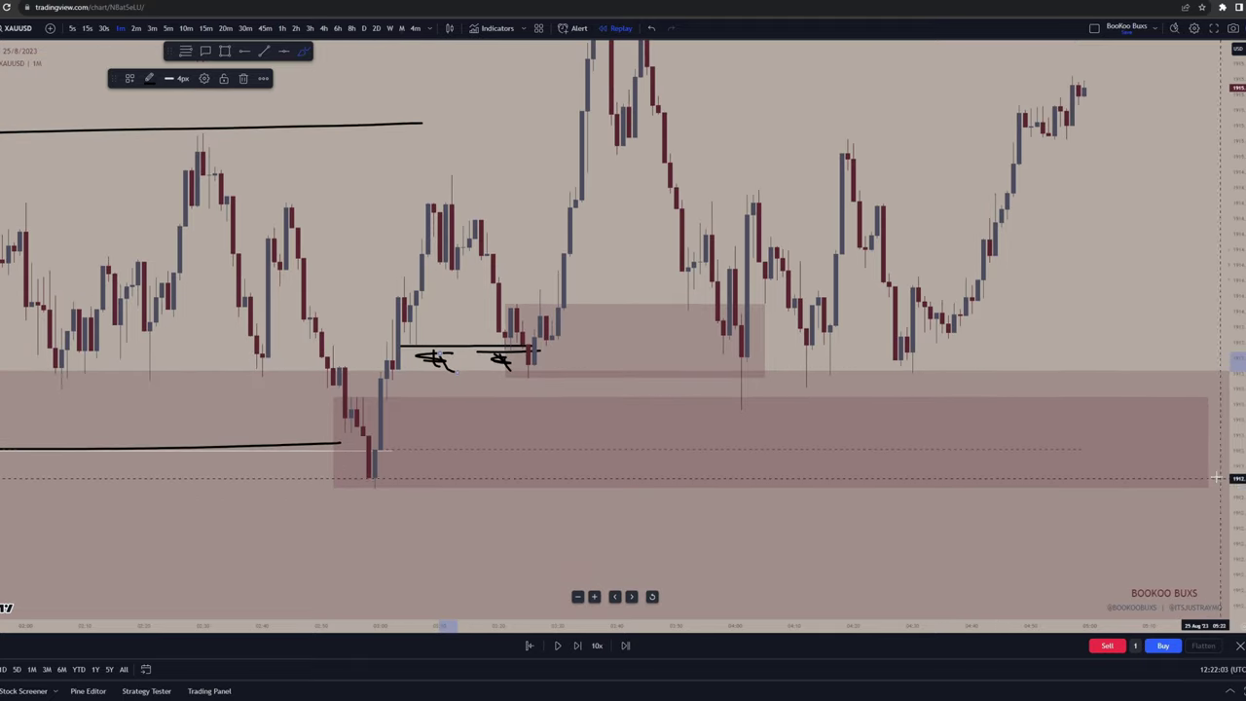
- Place a Fibonacci retracement from the 03:00 low up to the following rally high to check the pullback, and delete it
{"action": "scroll", "coordinate": [1193, 448], "scroll_direction": "down", "scroll_amount": 2}
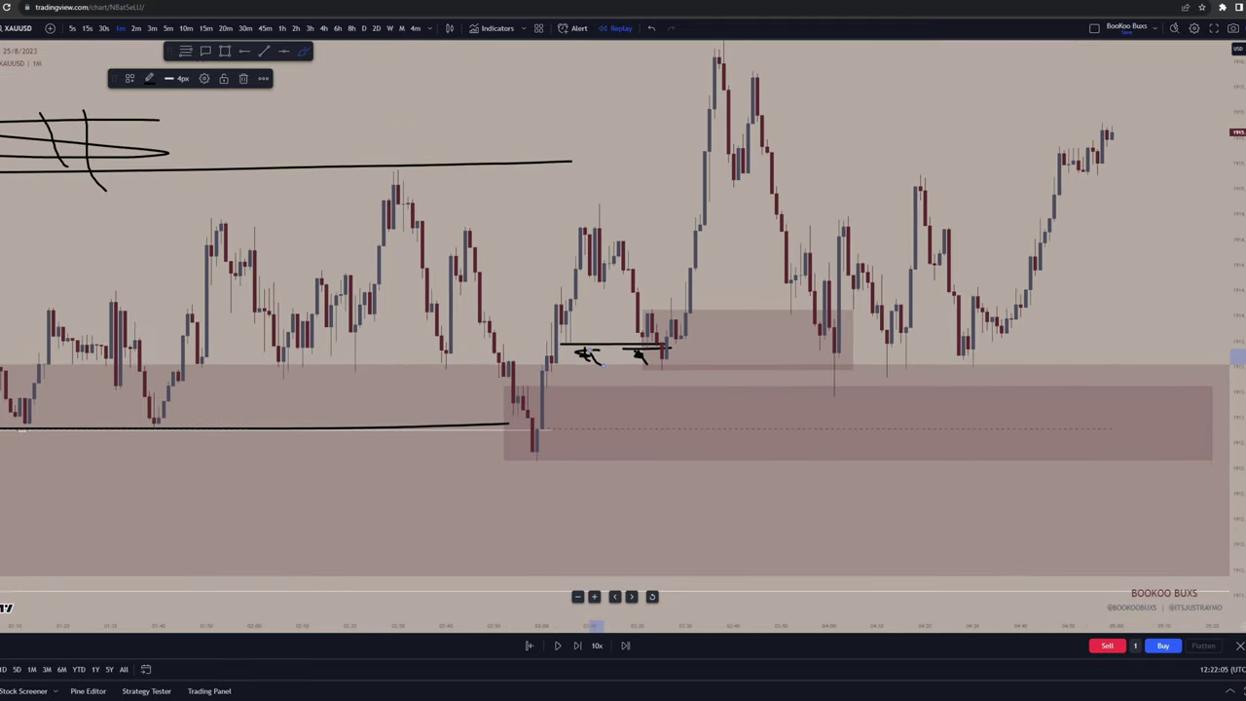
{"action": "key", "text": "Escape"}
{"action": "left_click_drag", "start_coordinate": [600, 138], "coordinate": [559, 149]}
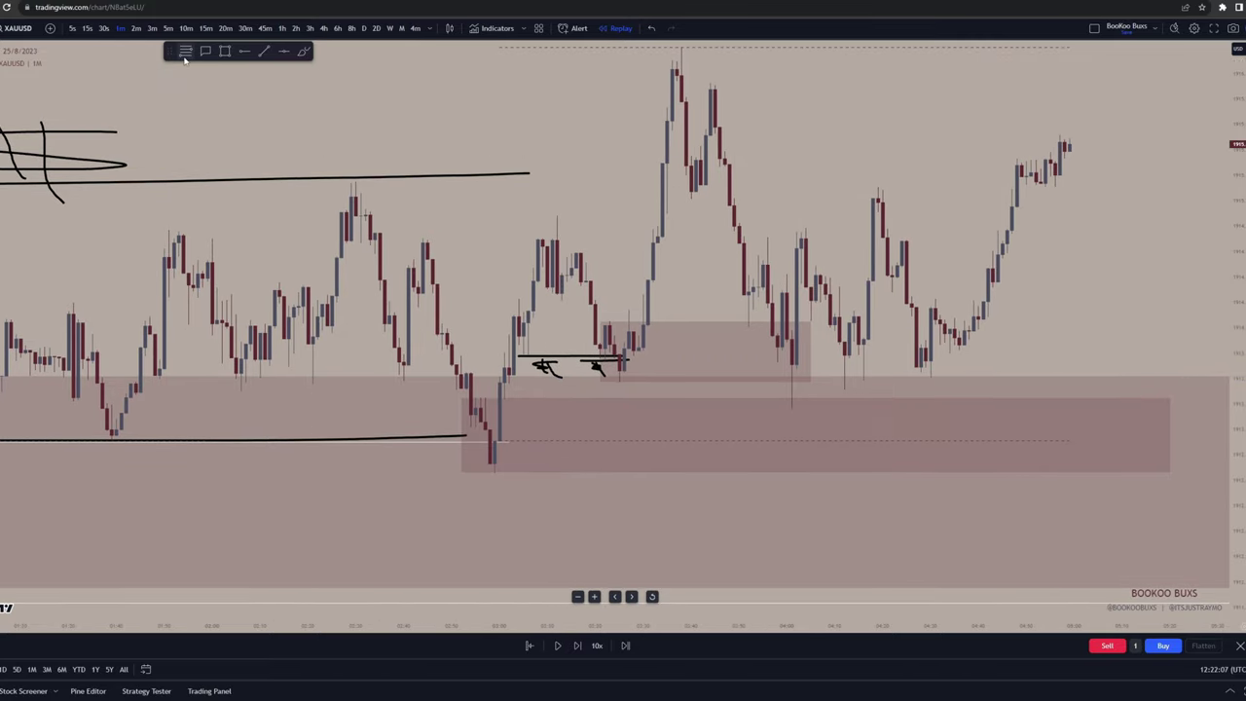
{"action": "left_click", "coordinate": [185, 52]}
{"action": "left_click", "coordinate": [480, 474]}
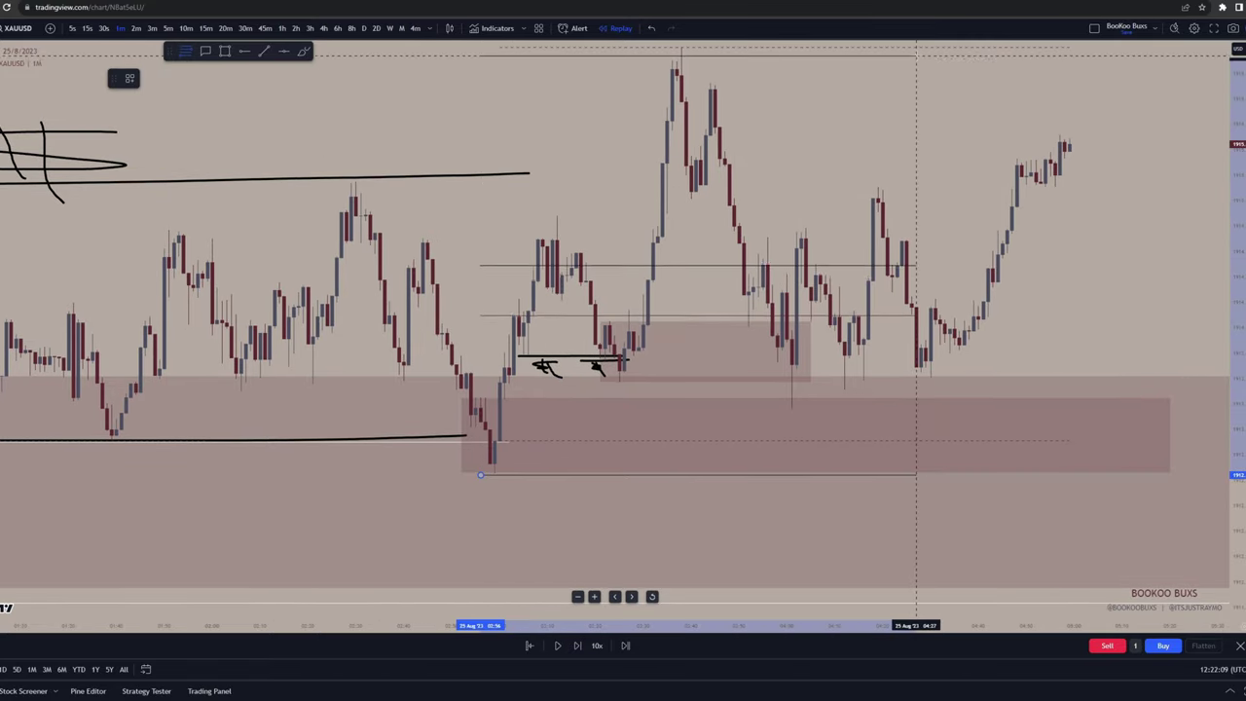
{"action": "left_click", "coordinate": [915, 56]}
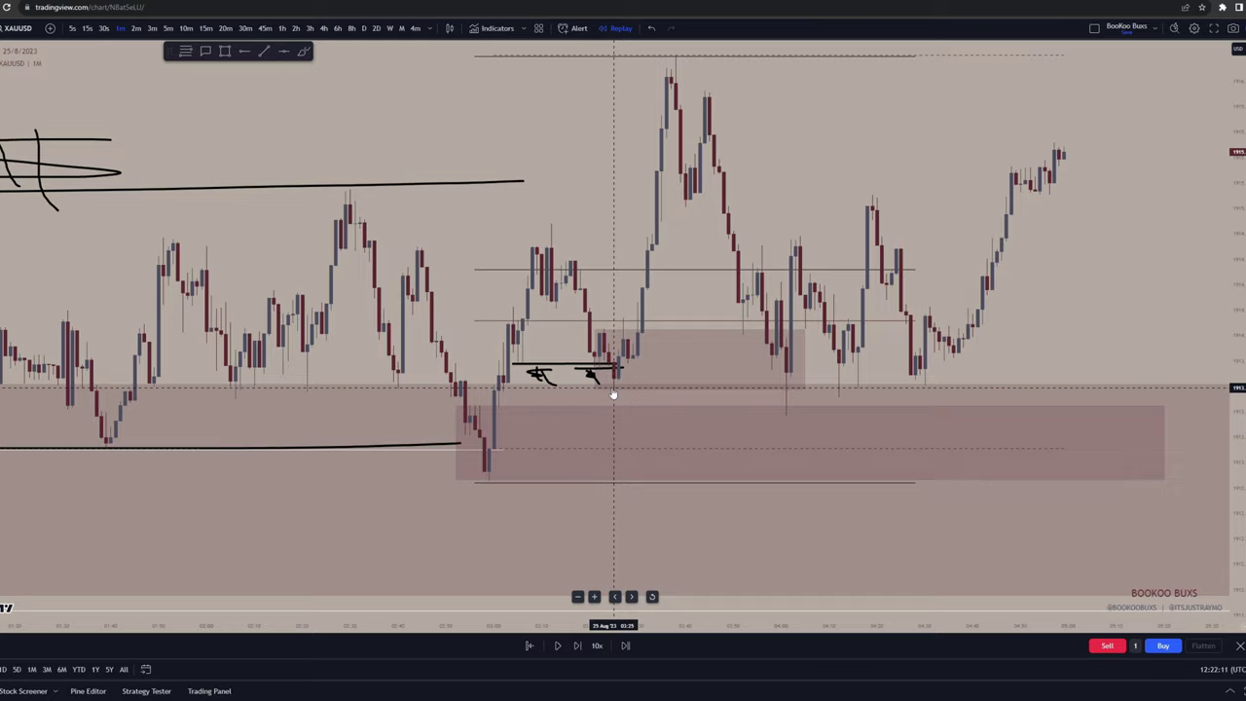
{"action": "left_click_drag", "start_coordinate": [843, 262], "coordinate": [799, 285]}
{"action": "left_click", "coordinate": [802, 295]}
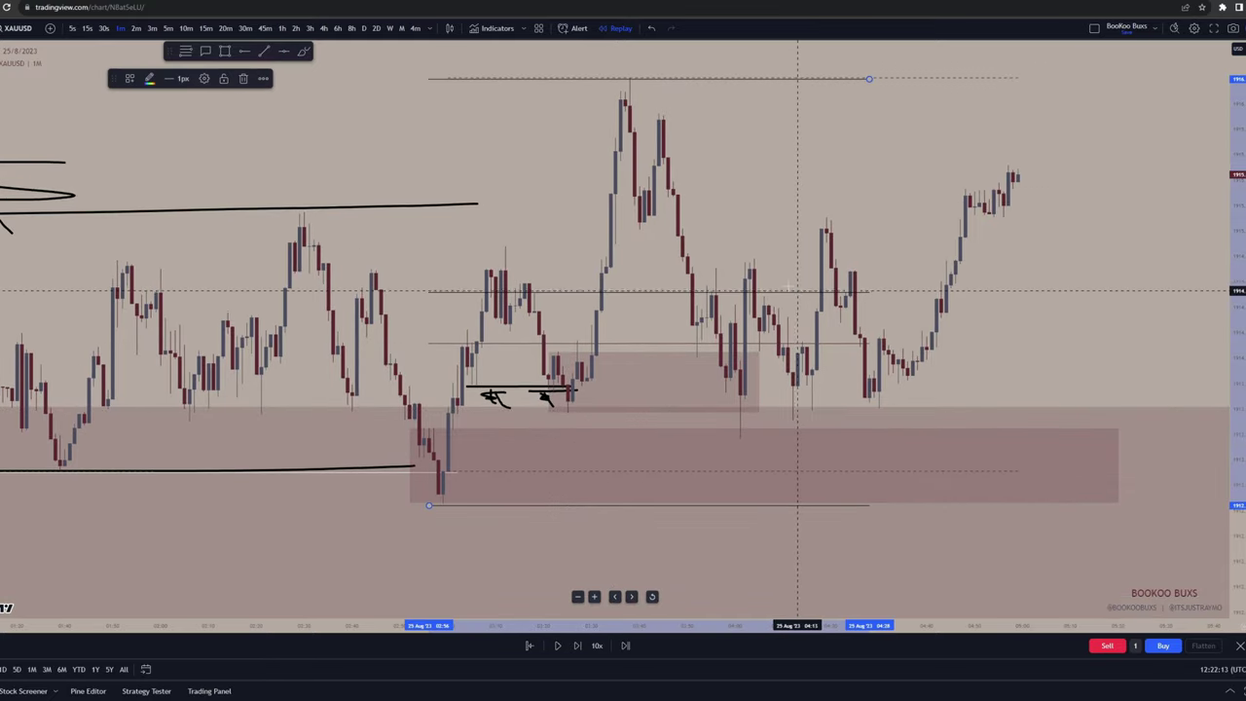
{"action": "key", "text": "Delete"}
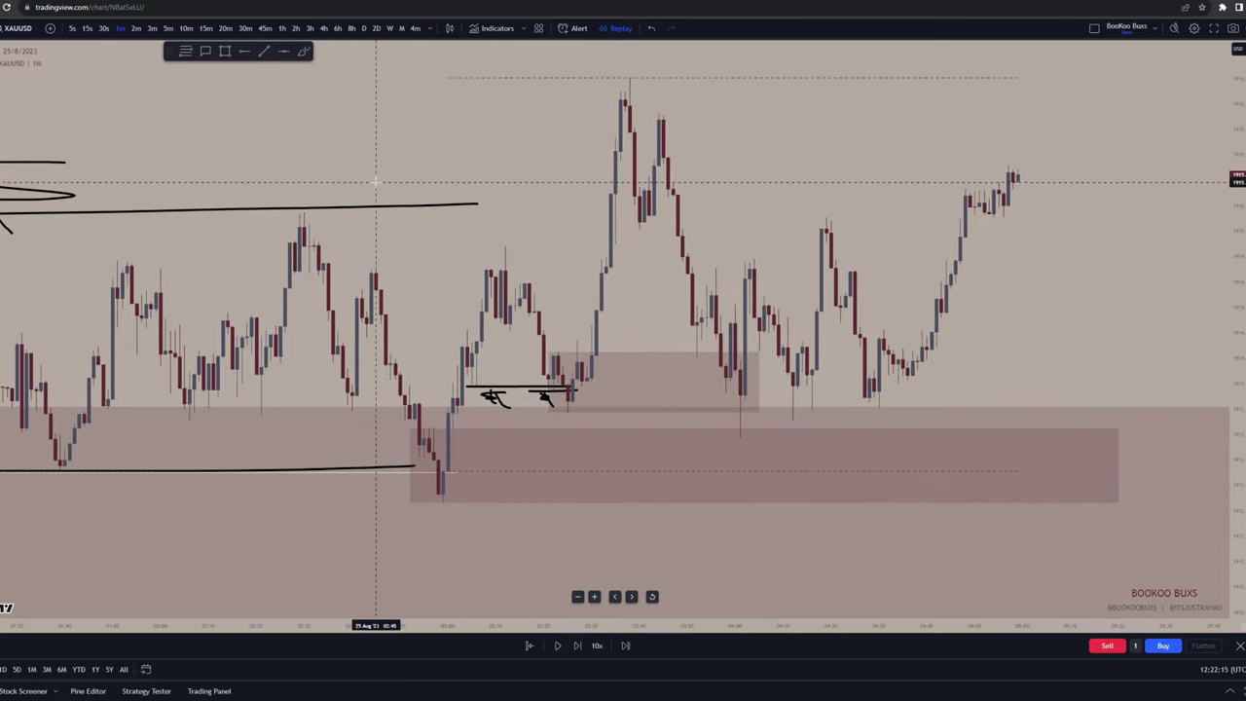
- Delete the brushed liquidity lines and $ signs beside the smaller demand zone
{"action": "left_click_drag", "start_coordinate": [681, 287], "coordinate": [714, 256]}
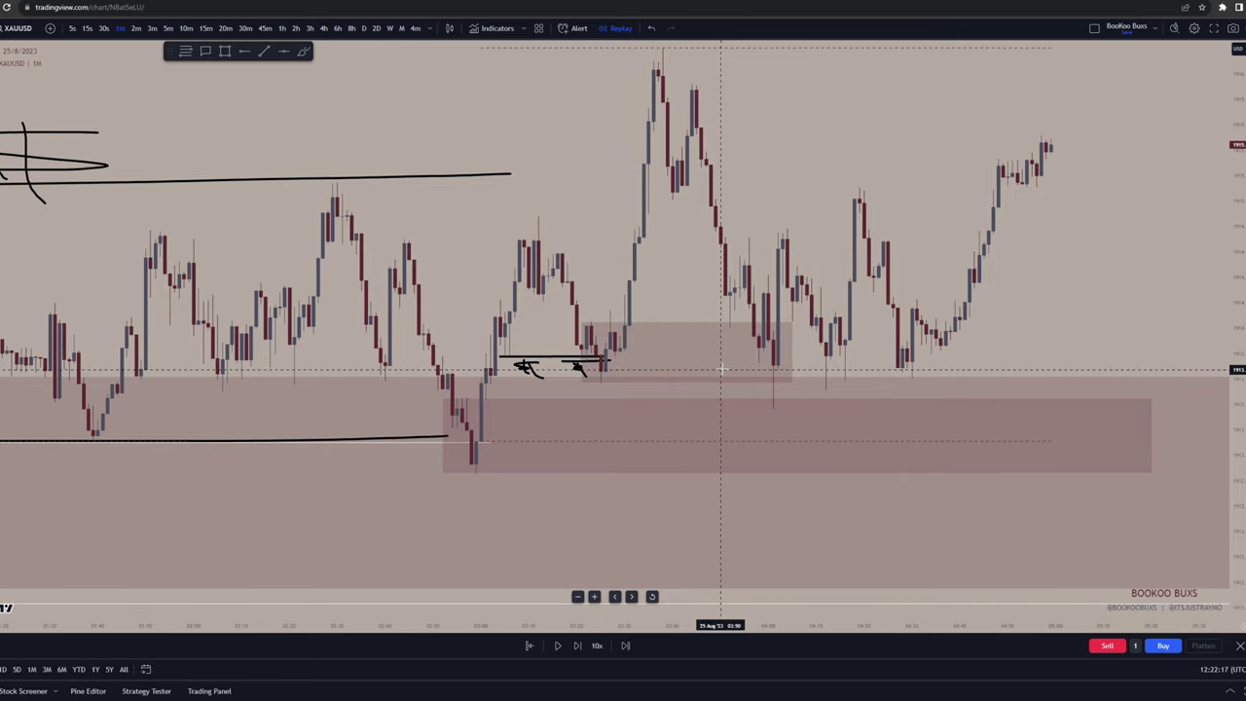
{"action": "left_click", "coordinate": [576, 369]}
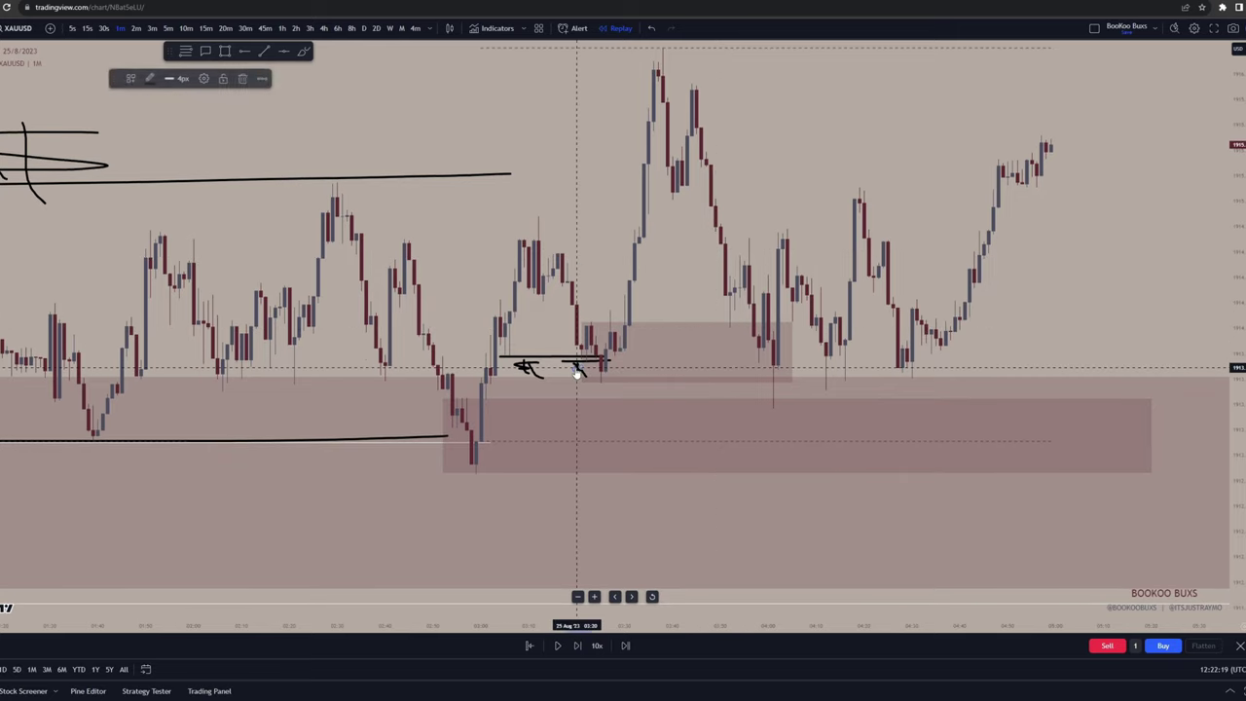
{"action": "key", "text": "Delete"}
{"action": "left_click", "coordinate": [569, 361]}
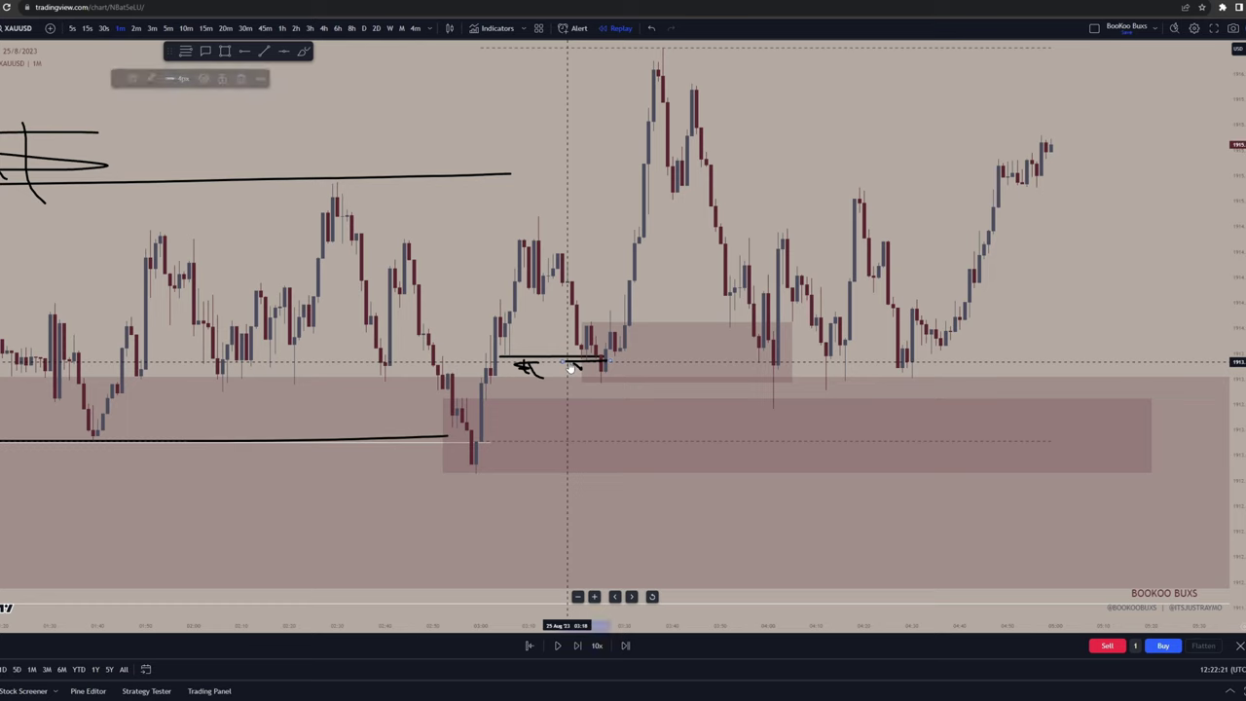
{"action": "key", "text": "Delete"}
{"action": "left_click", "coordinate": [560, 357]}
{"action": "key", "text": "Delete"}
{"action": "left_click", "coordinate": [524, 370]}
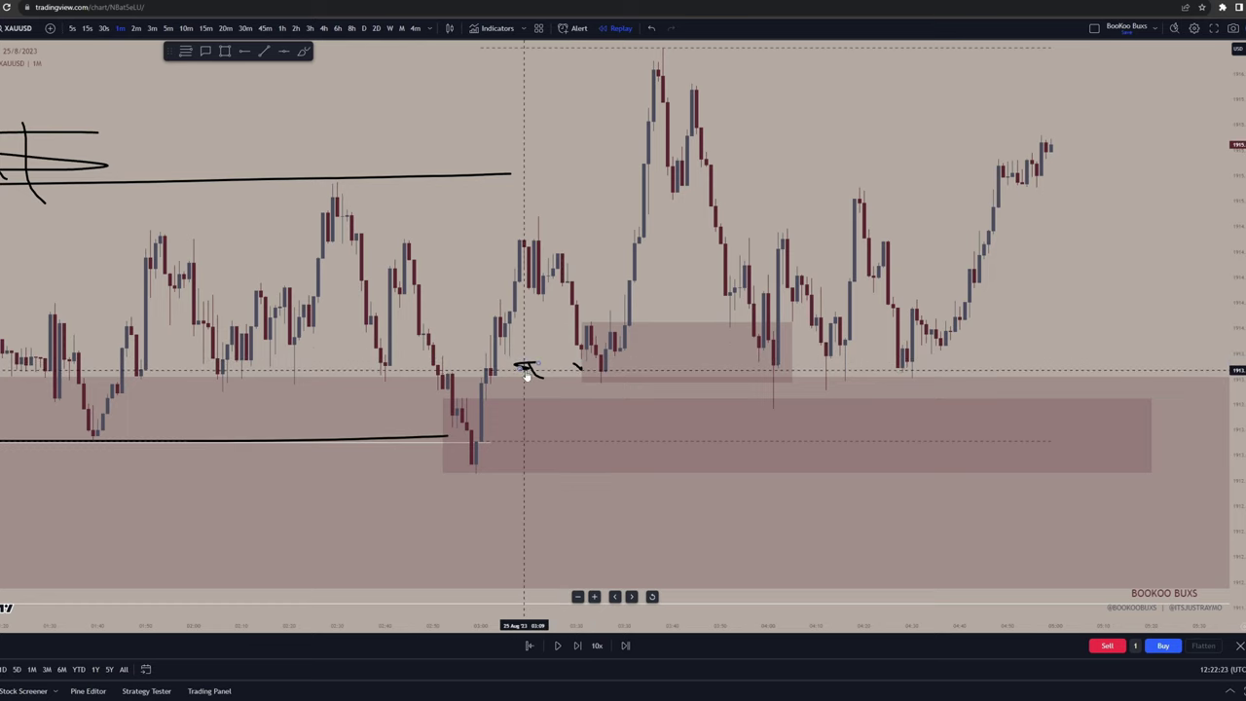
{"action": "left_click", "coordinate": [528, 370]}
{"action": "key", "text": "Delete"}
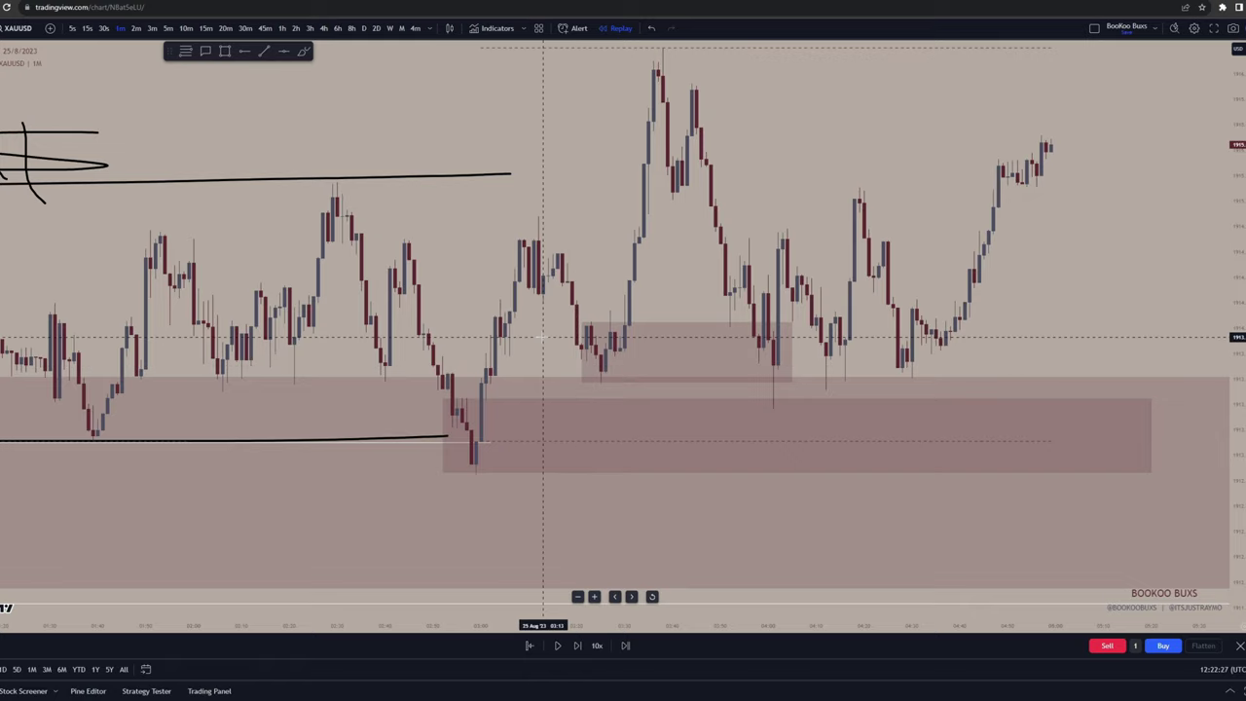
- Restart the bar replay from about 04:00 on 25 Aug, at the return into the smaller demand zone
{"action": "left_click", "coordinate": [619, 31]}
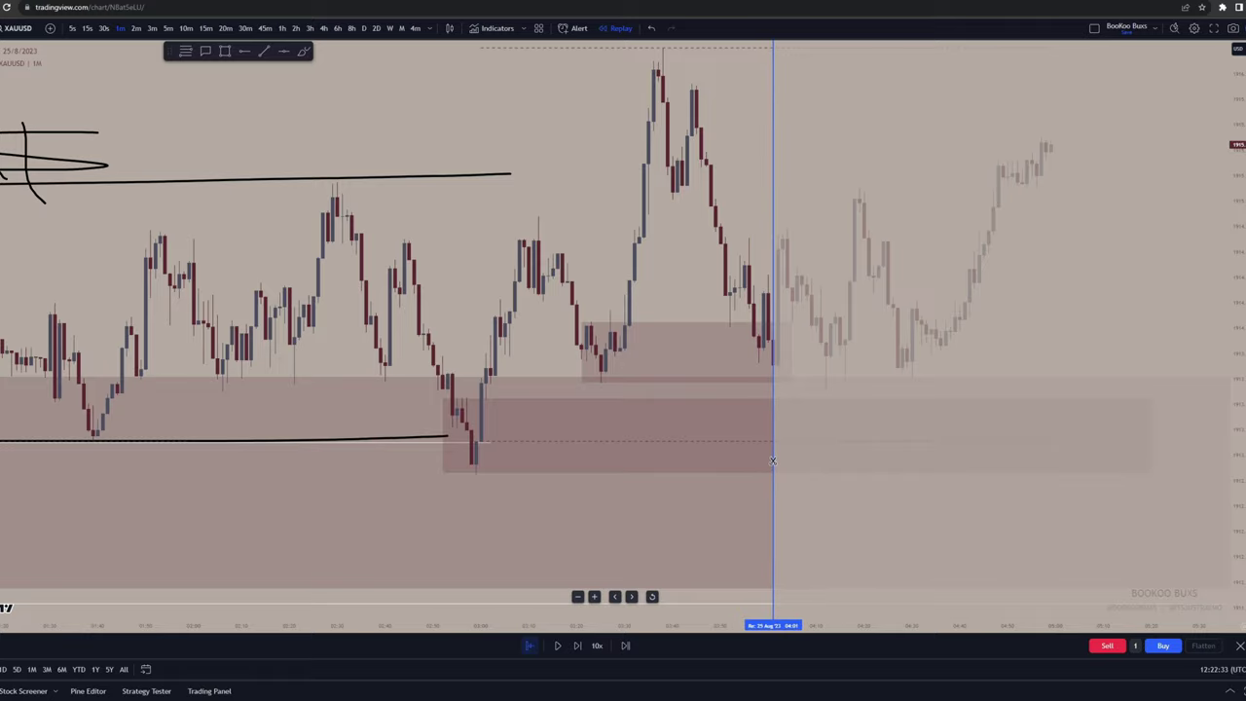
{"action": "left_click", "coordinate": [768, 460]}
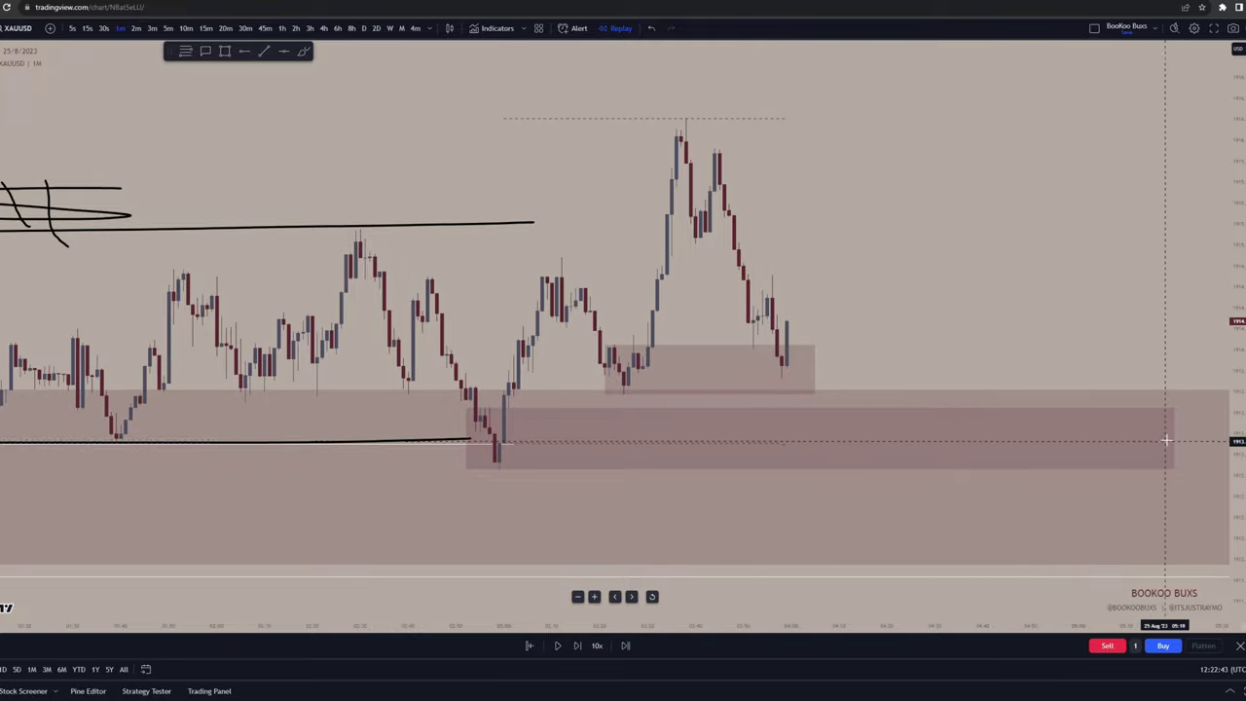
- Shorten the large demand zone so its right end stops just before the start of the refined zone at the 03:00 low
{"action": "left_click", "coordinate": [1184, 394]}
{"action": "mouse_move", "coordinate": [1182, 372]}
{"action": "left_mouse_down"}
{"action": "mouse_move", "coordinate": [825, 339]}
{"action": "mouse_move", "coordinate": [497, 343]}
{"action": "left_mouse_up"}
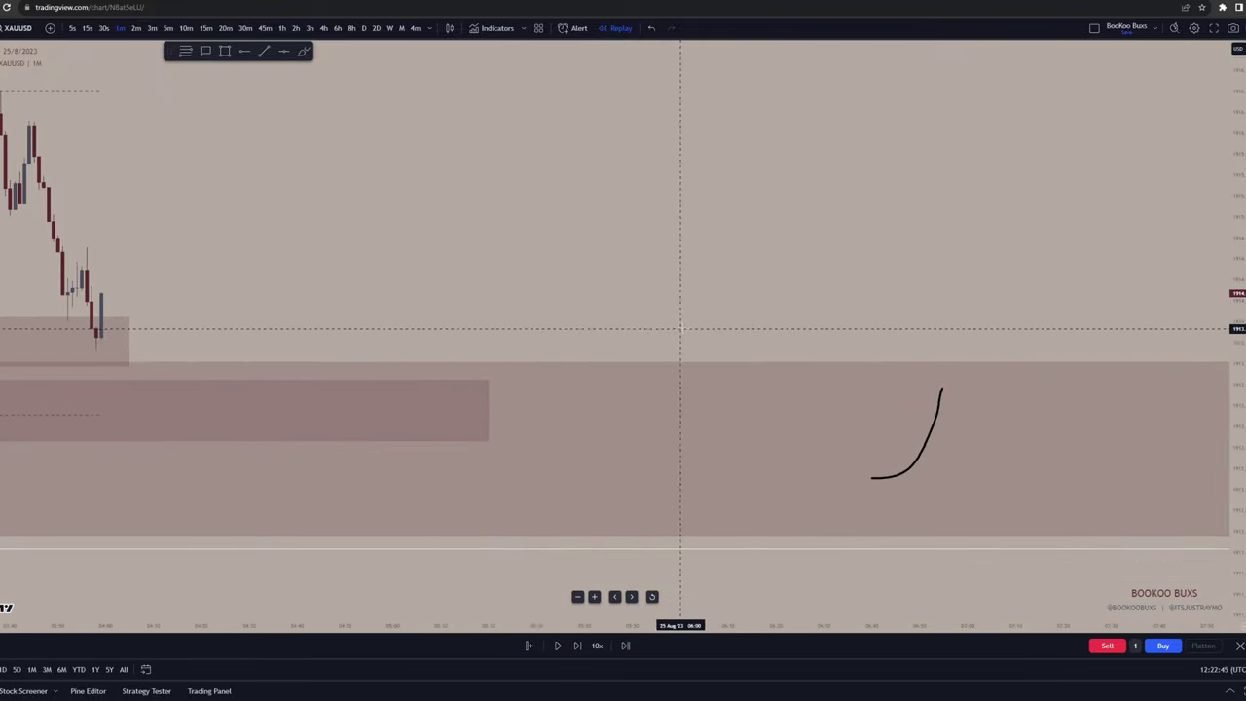
{"action": "left_click_drag", "start_coordinate": [718, 320], "coordinate": [617, 305]}
{"action": "scroll", "coordinate": [857, 294], "scroll_direction": "down", "scroll_amount": 7}
{"action": "left_click_drag", "start_coordinate": [942, 294], "coordinate": [457, 309]}
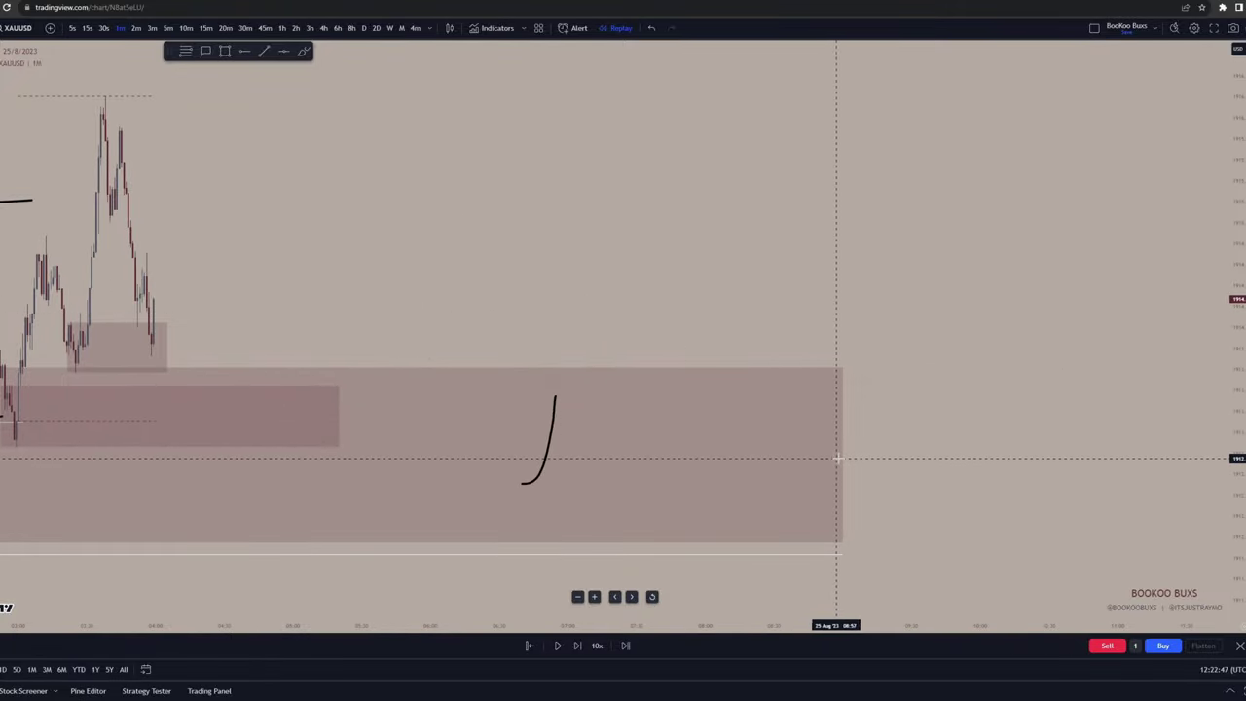
{"action": "left_click_drag", "start_coordinate": [843, 455], "coordinate": [2, 454]}
- Pull the smaller demand zone's right end back to about 04:03 on 25 Aug
{"action": "left_click_drag", "start_coordinate": [446, 299], "coordinate": [1045, 318]}
{"action": "scroll", "coordinate": [845, 376], "scroll_direction": "up", "scroll_amount": 3}
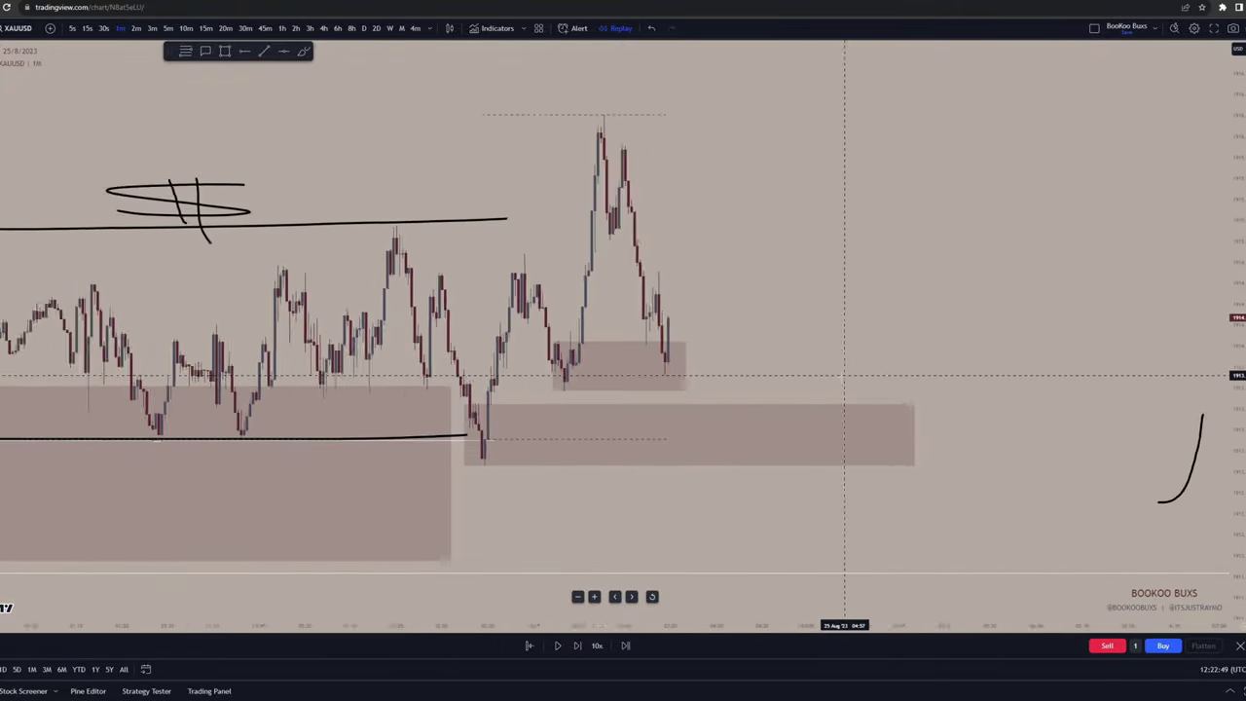
{"action": "scroll", "coordinate": [844, 376], "scroll_direction": "up", "scroll_amount": 5}
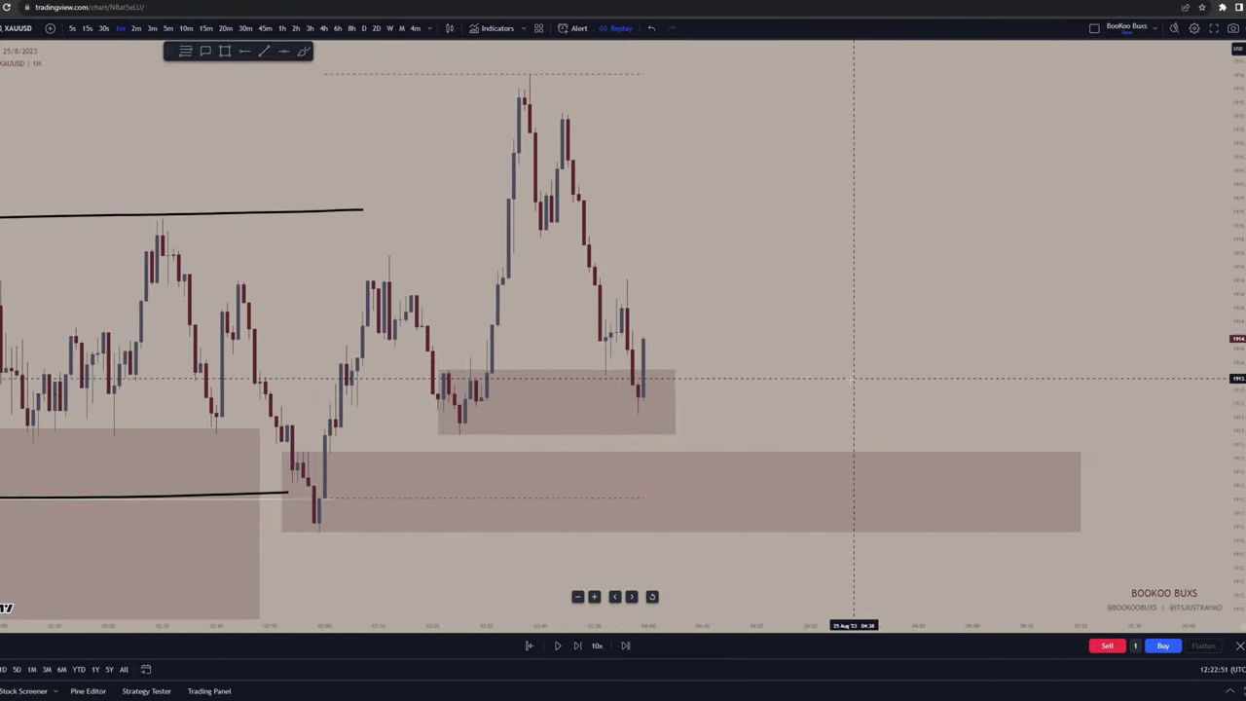
{"action": "left_click_drag", "start_coordinate": [854, 379], "coordinate": [1086, 384]}
{"action": "left_click_drag", "start_coordinate": [1149, 413], "coordinate": [1046, 393]}
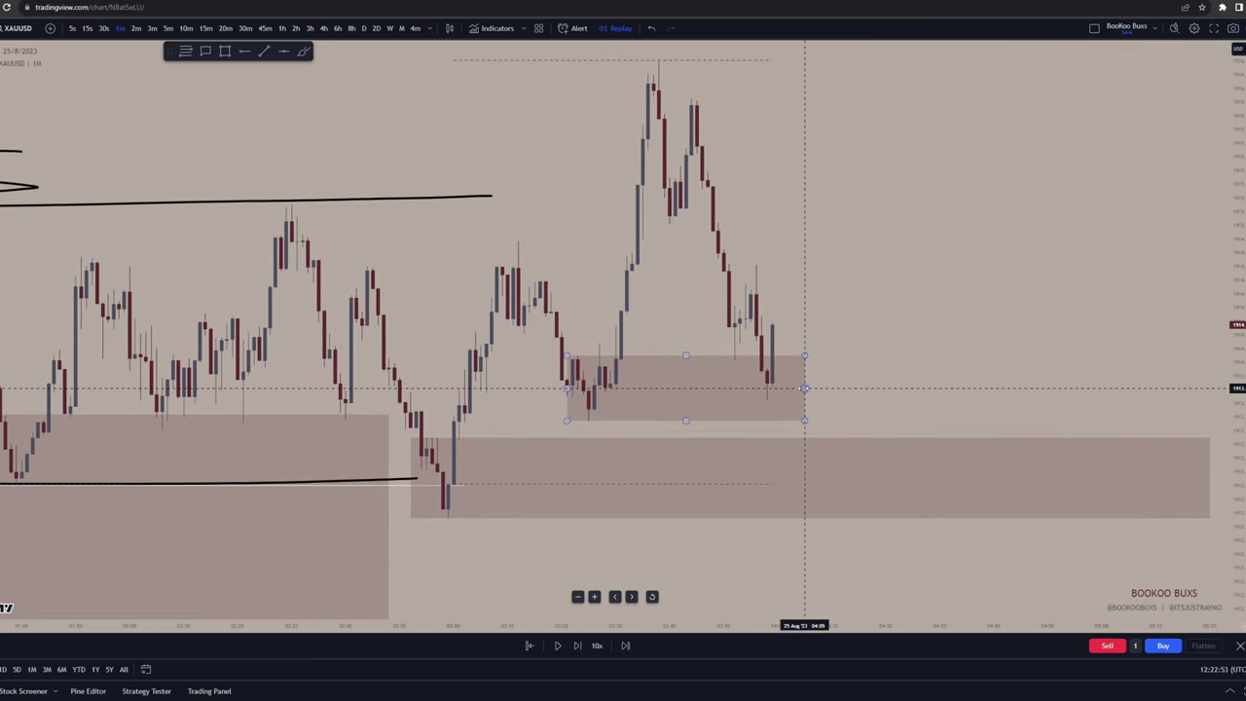
{"action": "left_click_drag", "start_coordinate": [804, 389], "coordinate": [793, 388]}
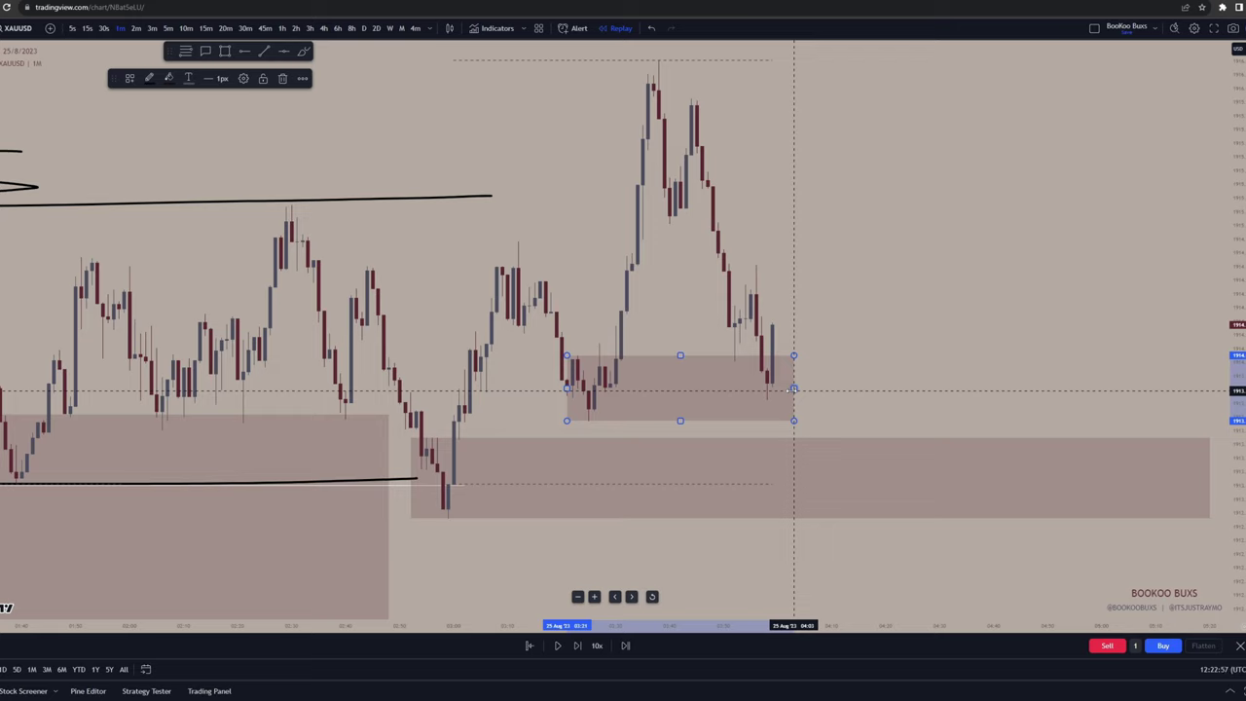
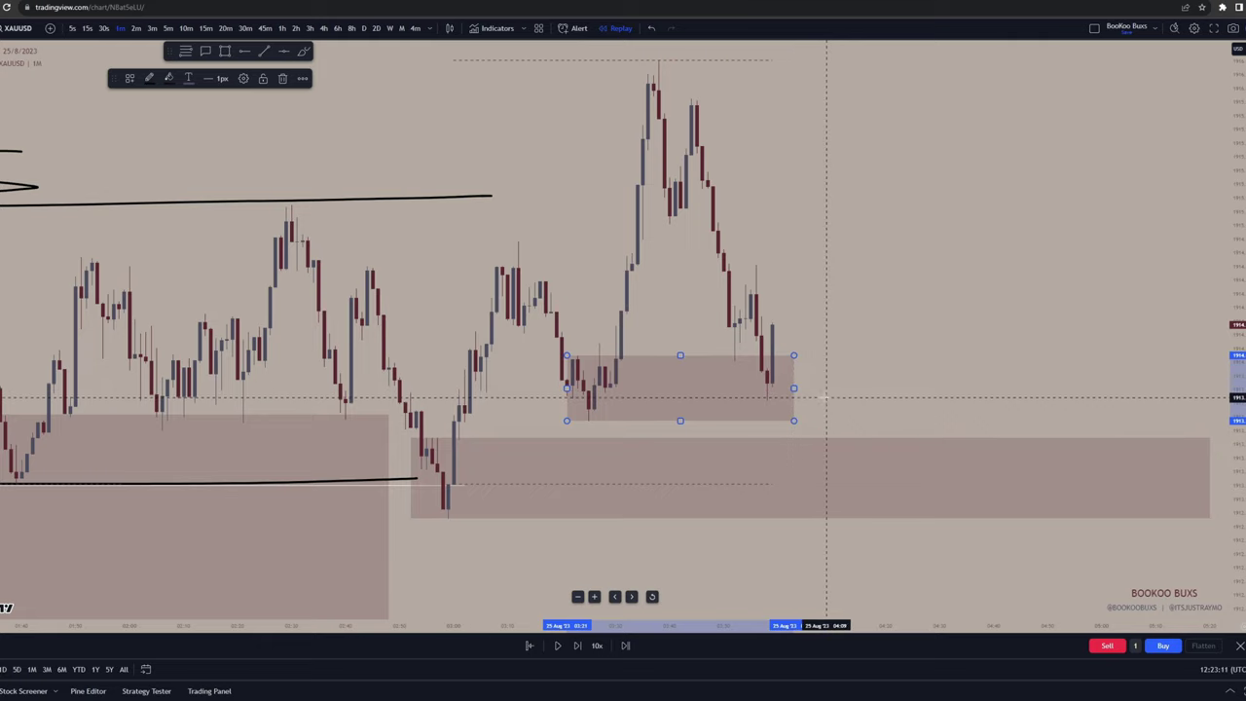
- Restart the bar replay from about 03:56 on 25 Aug, at the small bounce above the smaller demand zone
{"action": "left_click", "coordinate": [304, 52]}
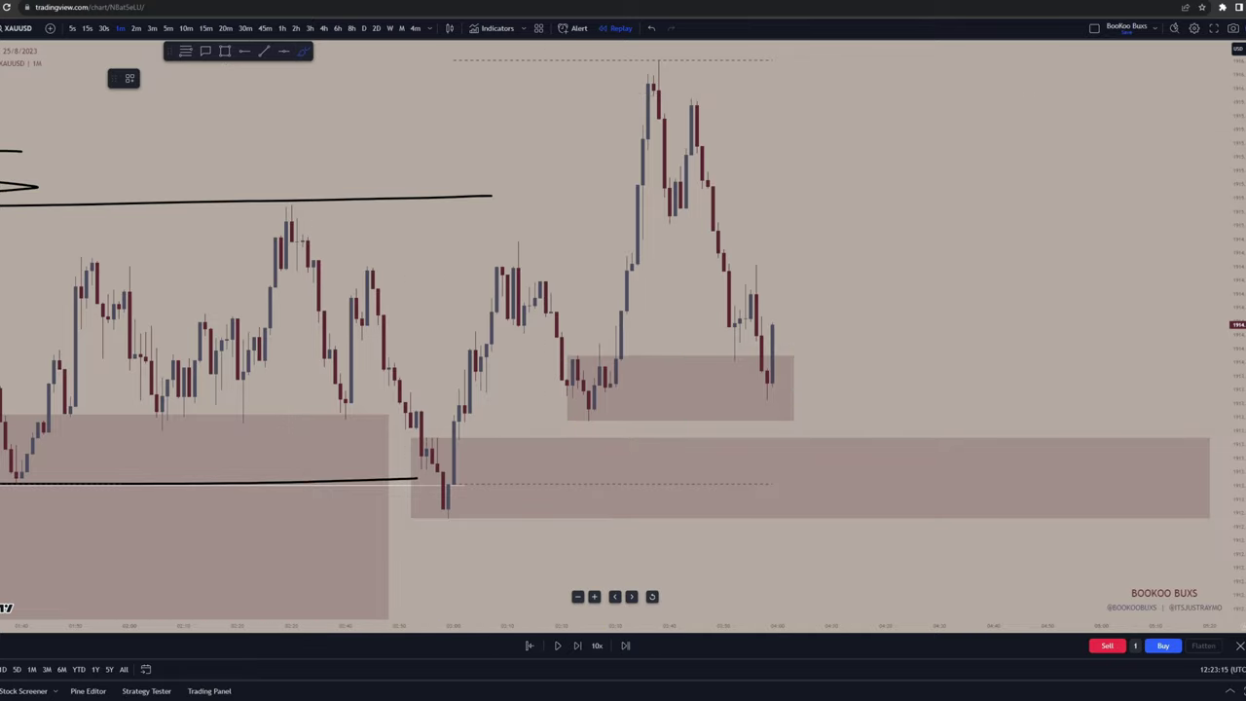
{"action": "left_click", "coordinate": [0, 52]}
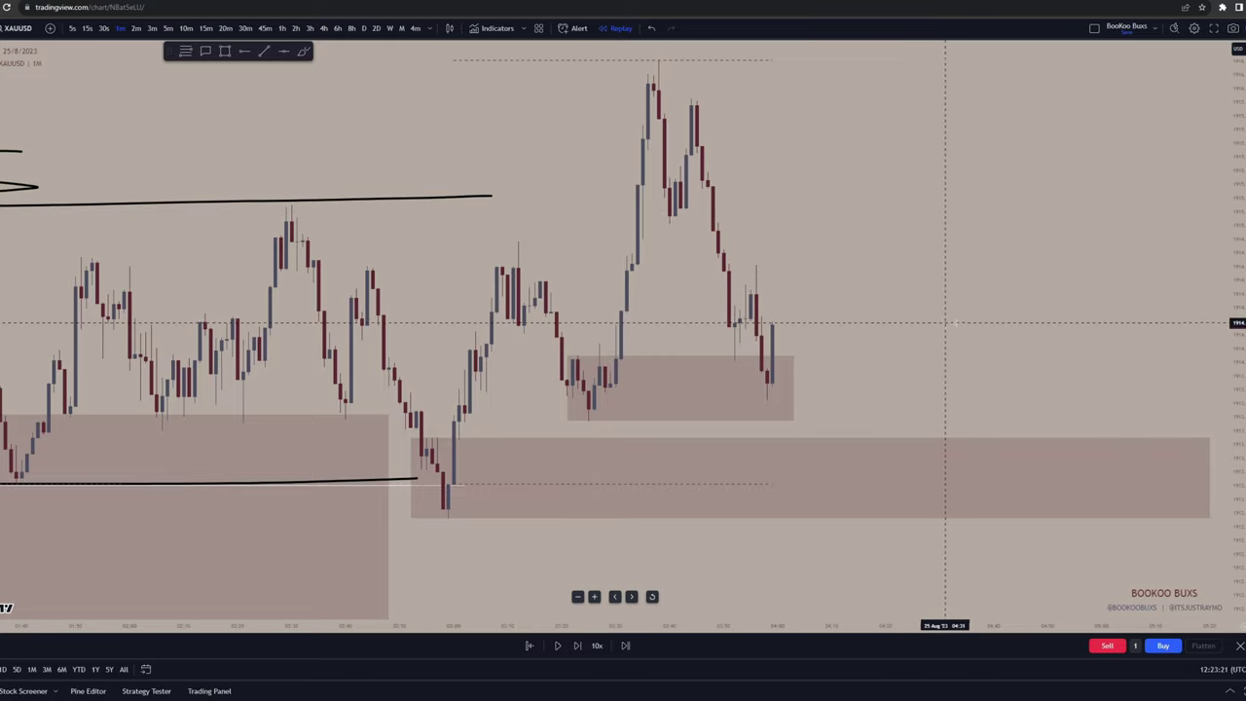
{"action": "left_click_drag", "start_coordinate": [945, 325], "coordinate": [640, 320]}
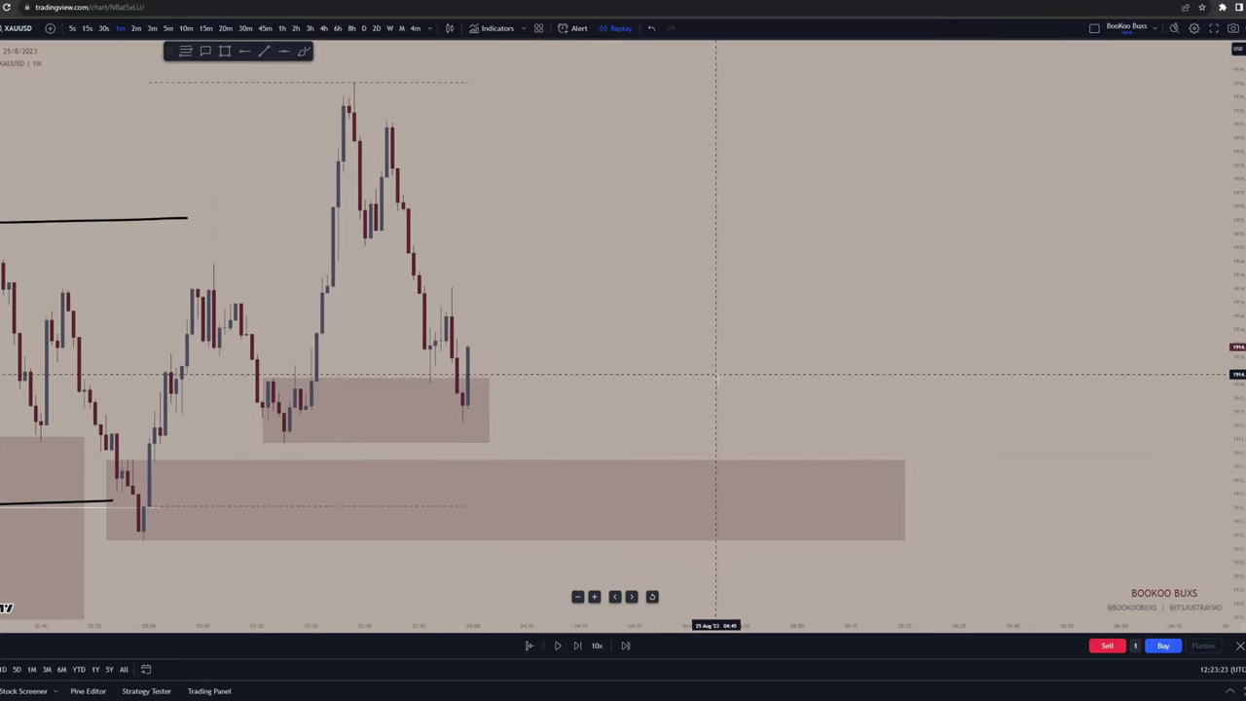
{"action": "left_click_drag", "start_coordinate": [592, 215], "coordinate": [673, 204]}
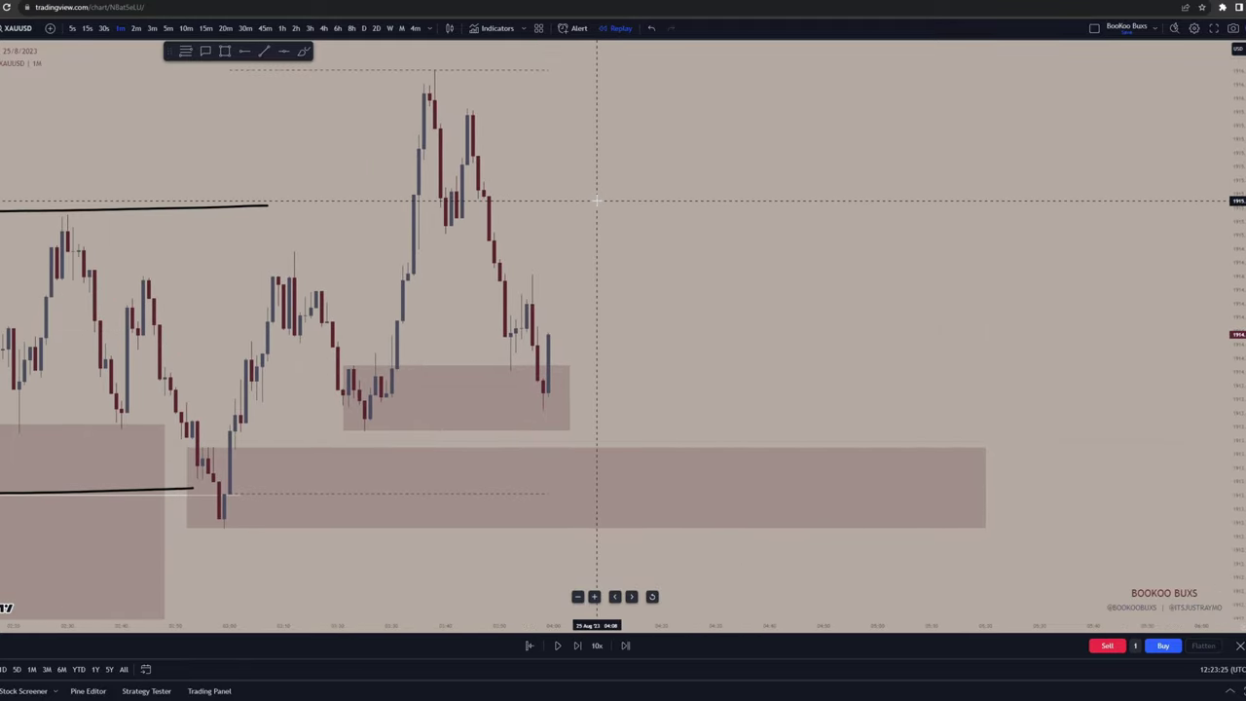
{"action": "left_click_drag", "start_coordinate": [596, 201], "coordinate": [662, 203]}
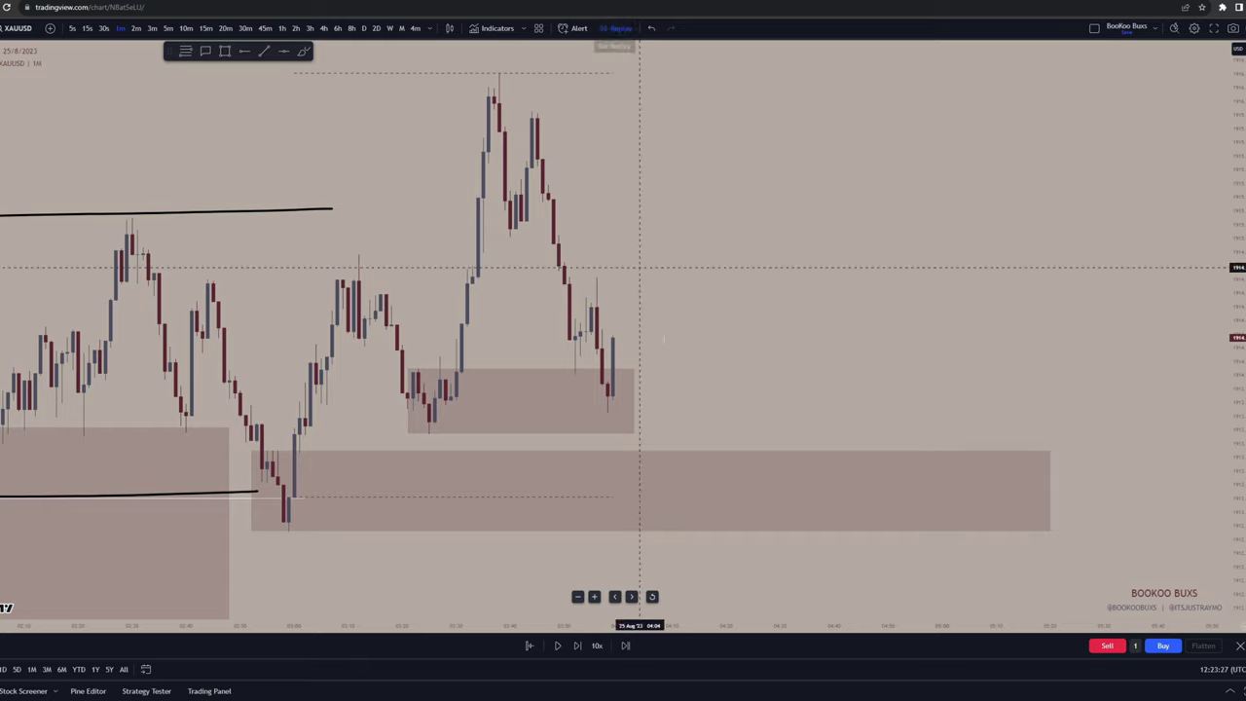
{"action": "left_click", "coordinate": [530, 646]}
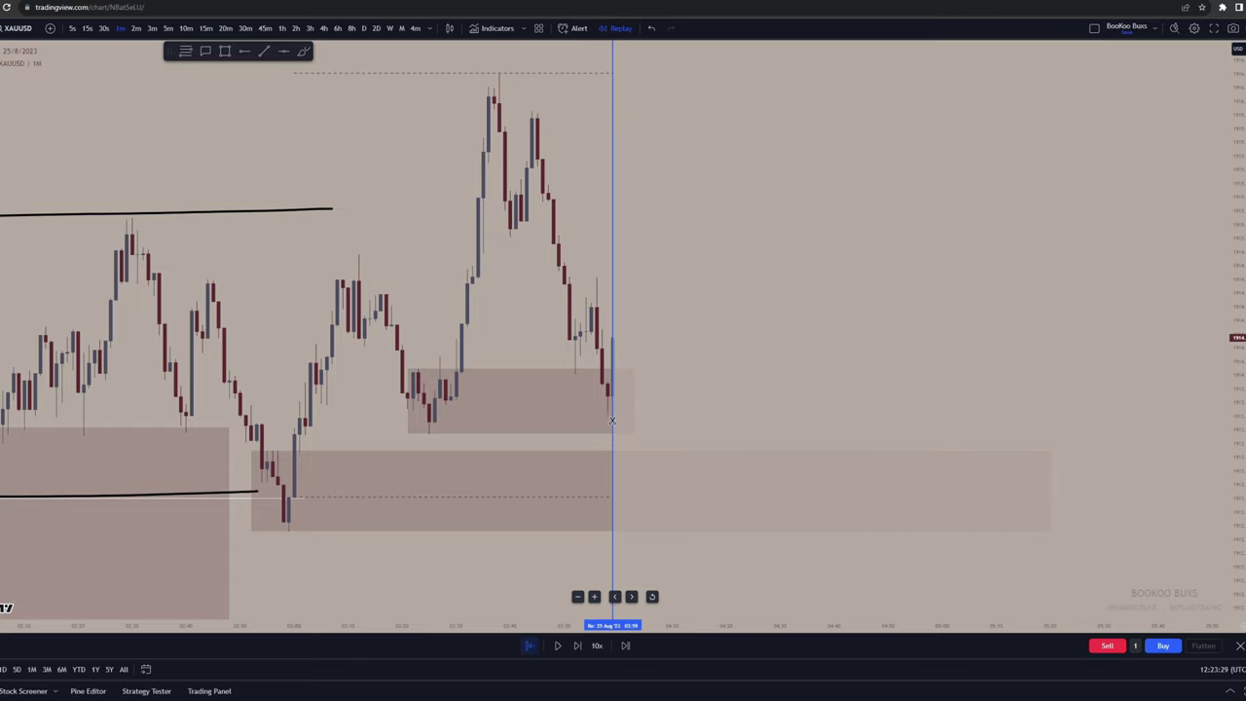
{"action": "left_click", "coordinate": [595, 274]}
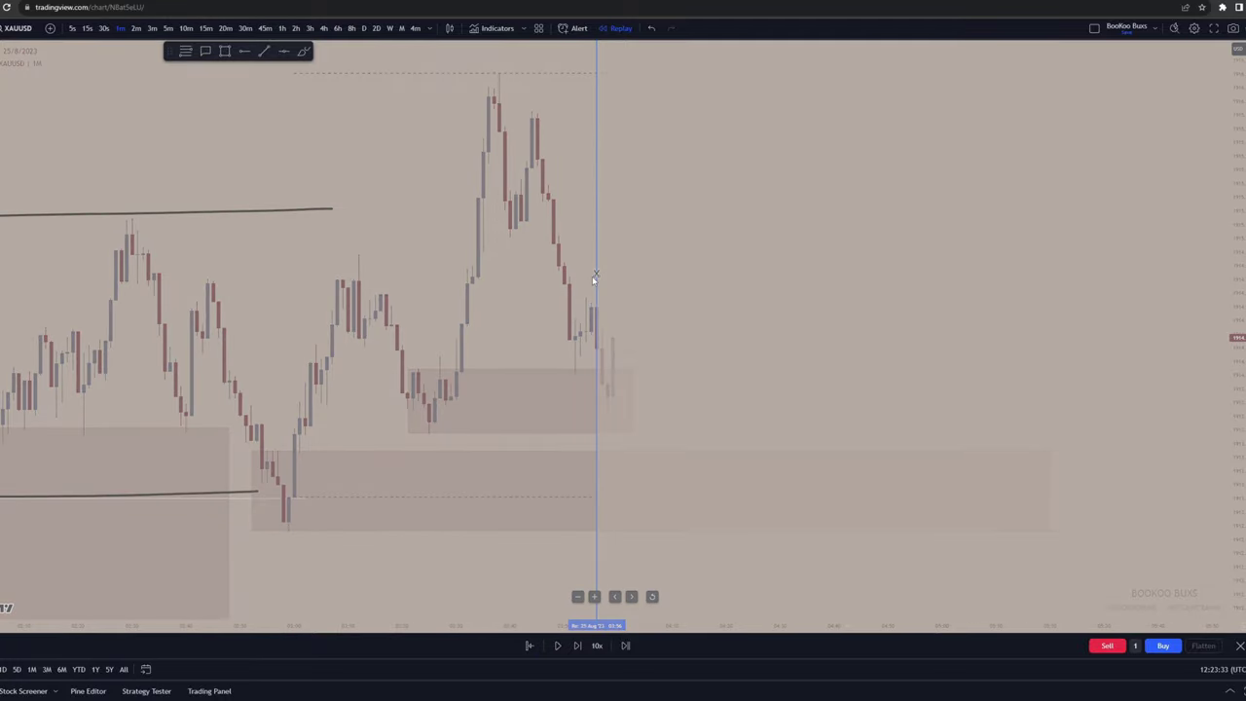
{"action": "left_click", "coordinate": [2, 53]}
- Shorten the smaller demand zone to the last replayed candle and examine closely the wick at the zone's upper edge
{"action": "left_click_drag", "start_coordinate": [700, 299], "coordinate": [402, 282]}
{"action": "scroll", "coordinate": [402, 282], "scroll_direction": "up", "scroll_amount": 3}
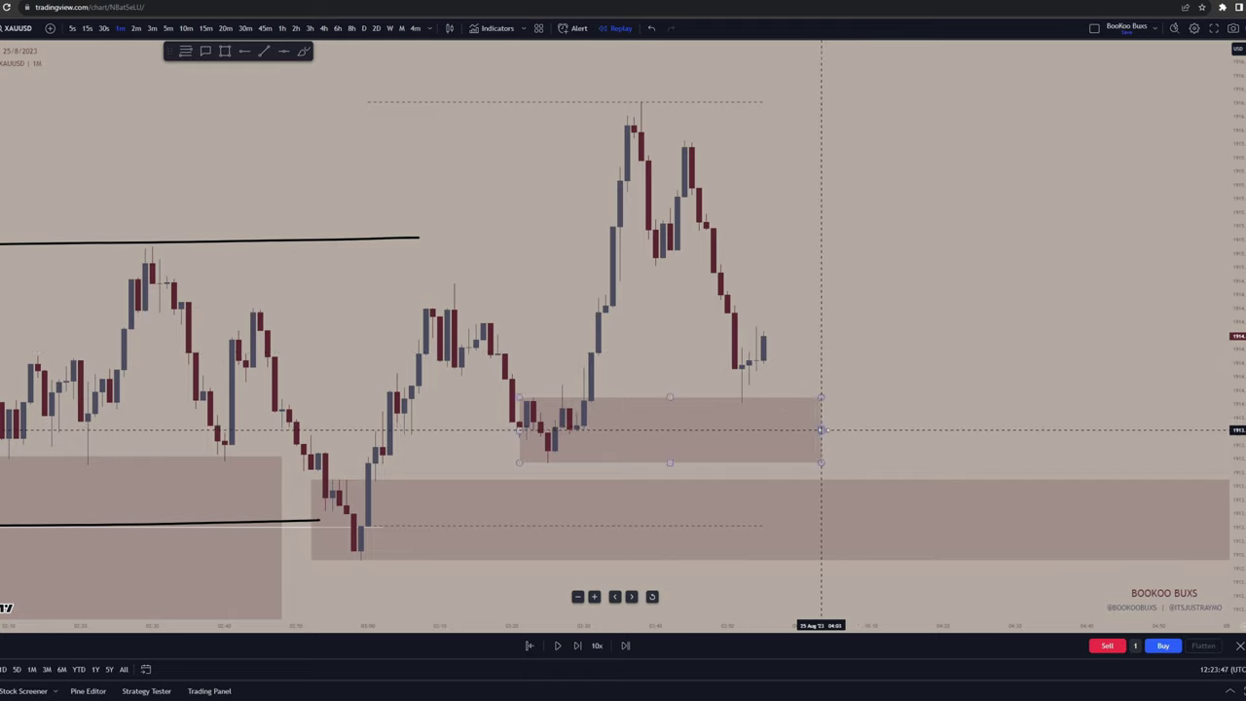
{"action": "mouse_move", "coordinate": [821, 429]}
{"action": "left_mouse_down"}
{"action": "mouse_move", "coordinate": [748, 431]}
{"action": "mouse_move", "coordinate": [867, 385]}
{"action": "left_mouse_up"}
{"action": "left_click_drag", "start_coordinate": [1237, 465], "coordinate": [1234, 292]}
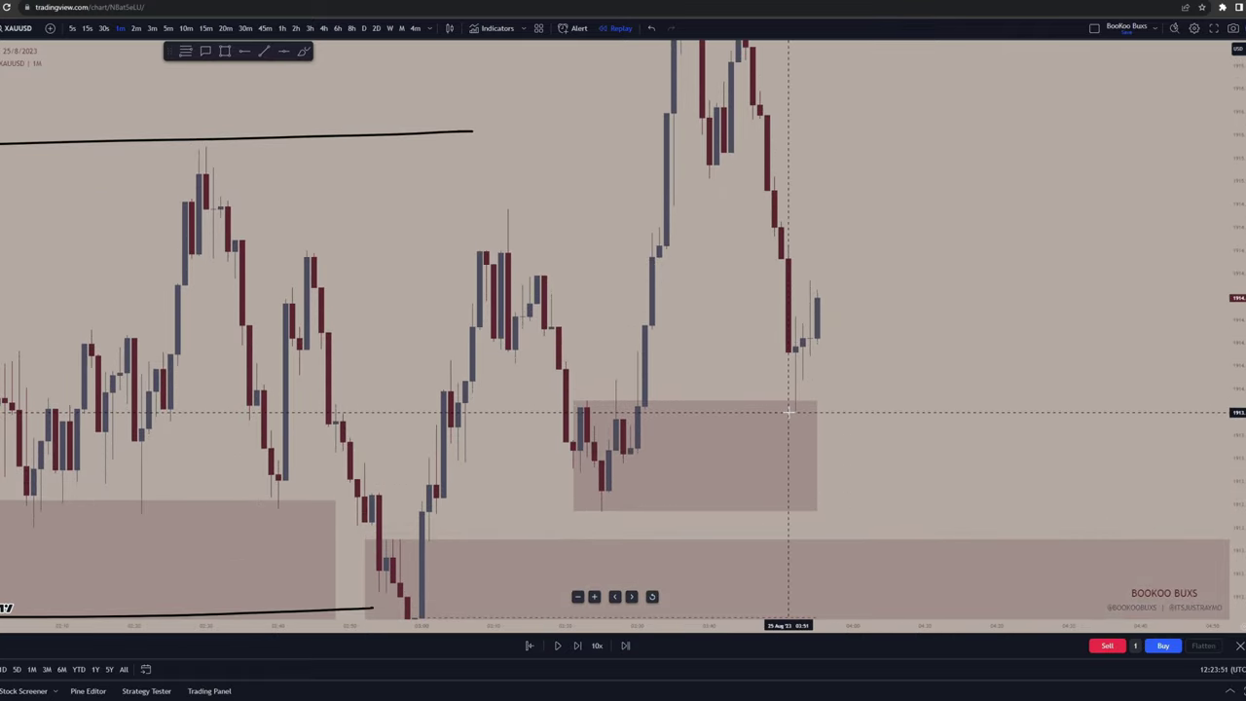
{"action": "scroll", "coordinate": [879, 431], "scroll_direction": "up", "scroll_amount": 3}
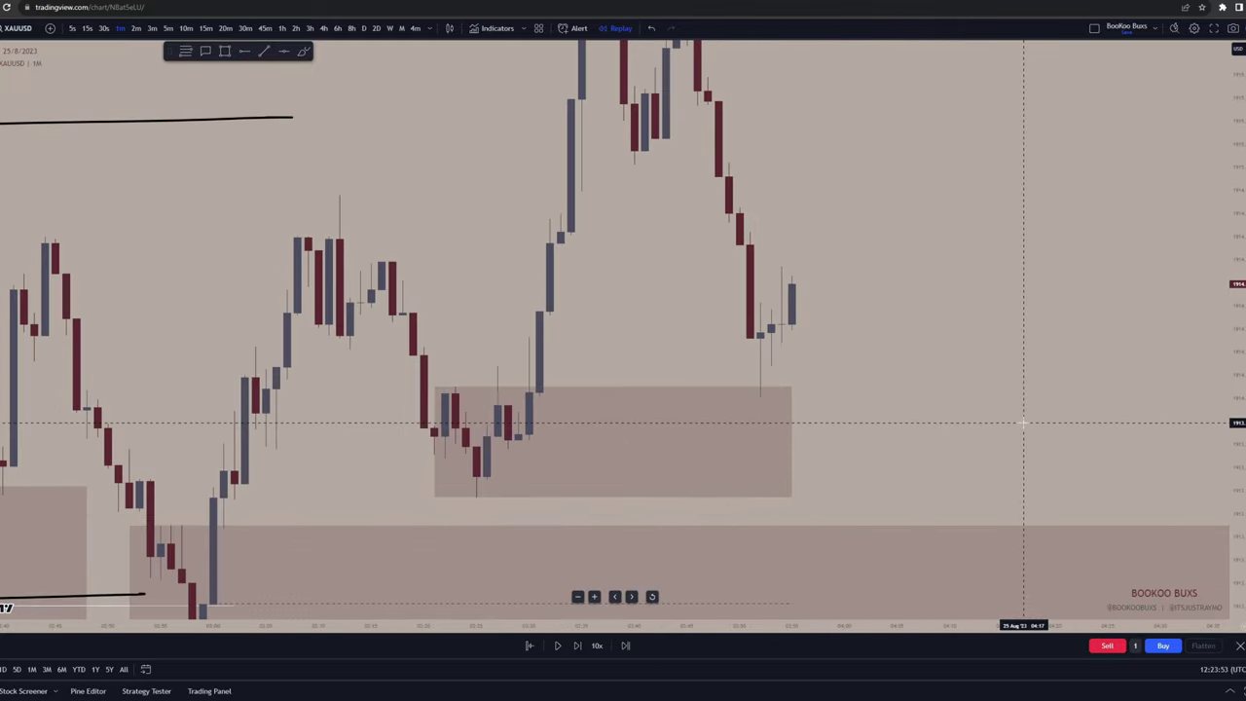
{"action": "left_click_drag", "start_coordinate": [1238, 443], "coordinate": [1237, 491]}
{"action": "left_click_drag", "start_coordinate": [1080, 456], "coordinate": [1072, 475]}
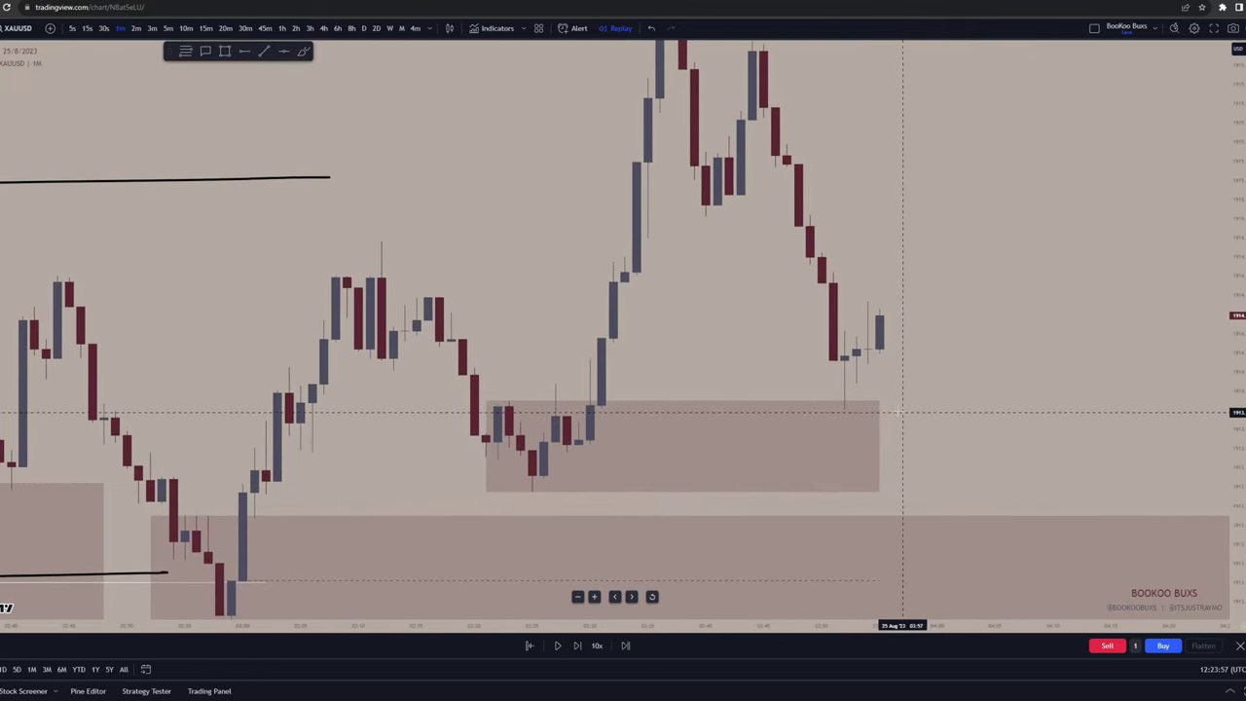
{"action": "left_click", "coordinate": [841, 409]}
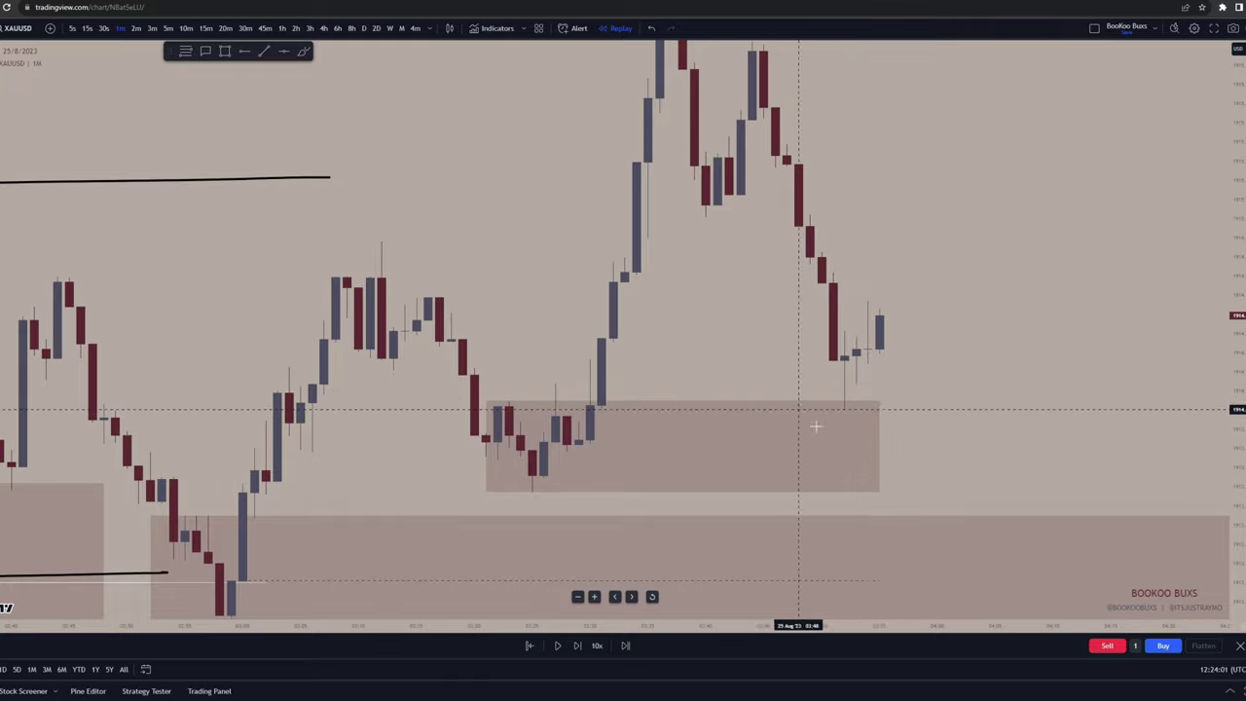
{"action": "left_click", "coordinate": [868, 390]}
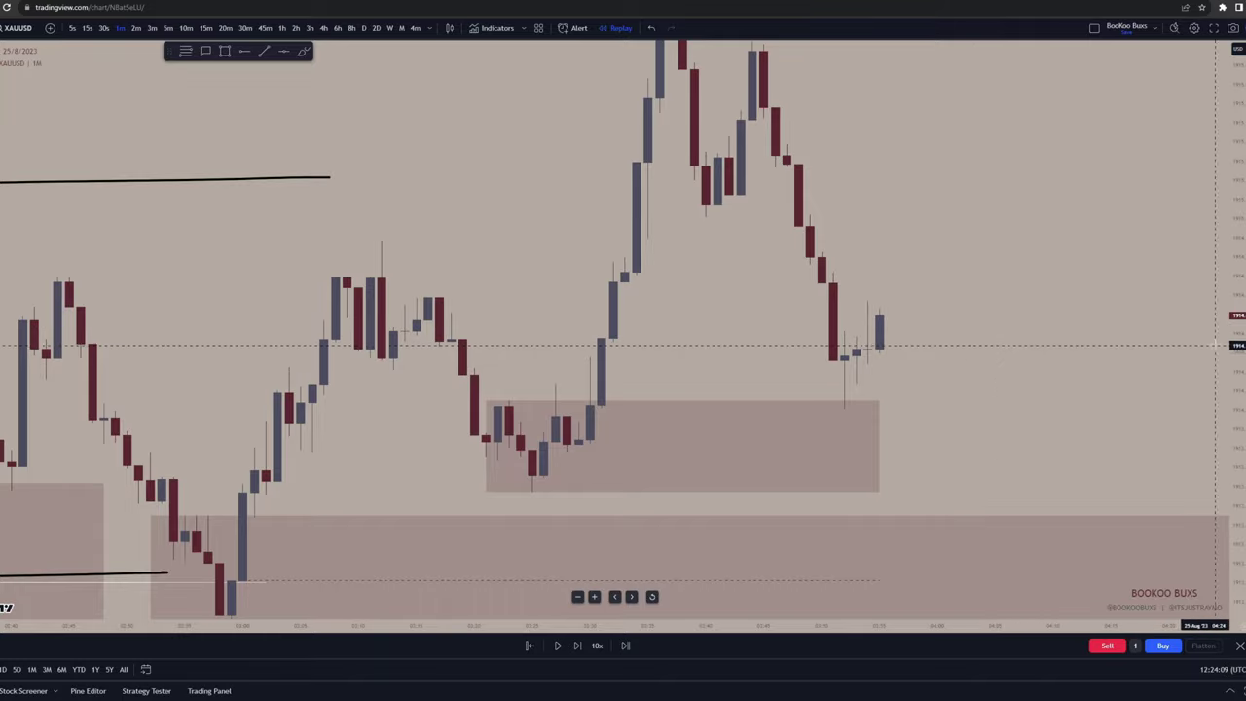
- In empty chart space above price, brush a rise, pullback and strong rally, and draw a demand rectangle at the pullback low
{"action": "scroll", "coordinate": [973, 331], "scroll_direction": "down", "scroll_amount": 5}
{"action": "left_click_drag", "start_coordinate": [1098, 329], "coordinate": [937, 453]}
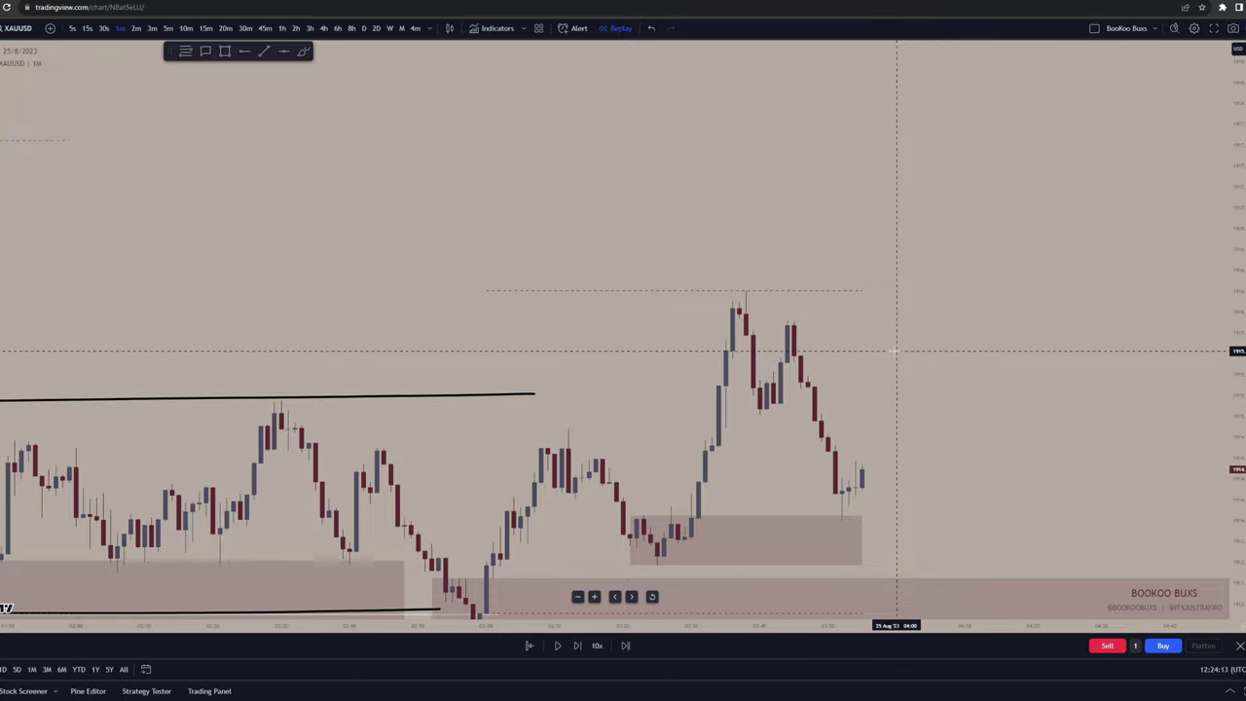
{"action": "mouse_move", "coordinate": [964, 112]}
{"action": "left_mouse_down"}
{"action": "mouse_move", "coordinate": [756, 453]}
{"action": "mouse_move", "coordinate": [615, 537]}
{"action": "left_mouse_up"}
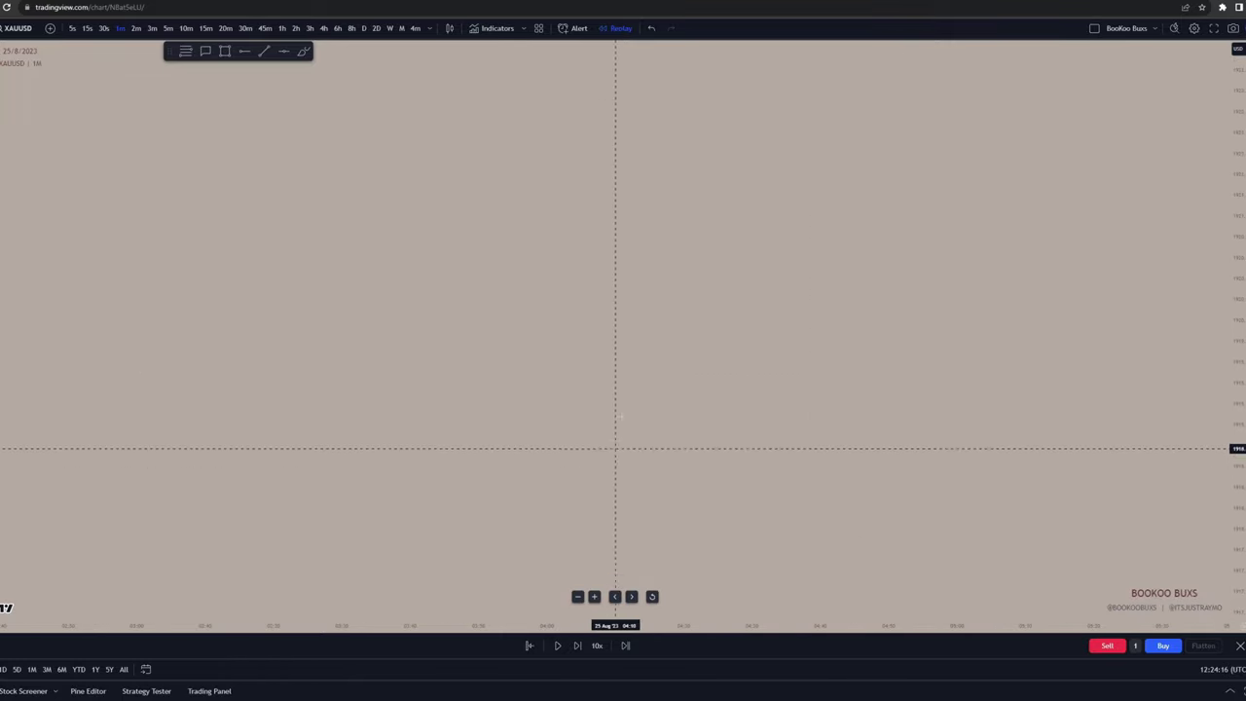
{"action": "left_click", "coordinate": [303, 52]}
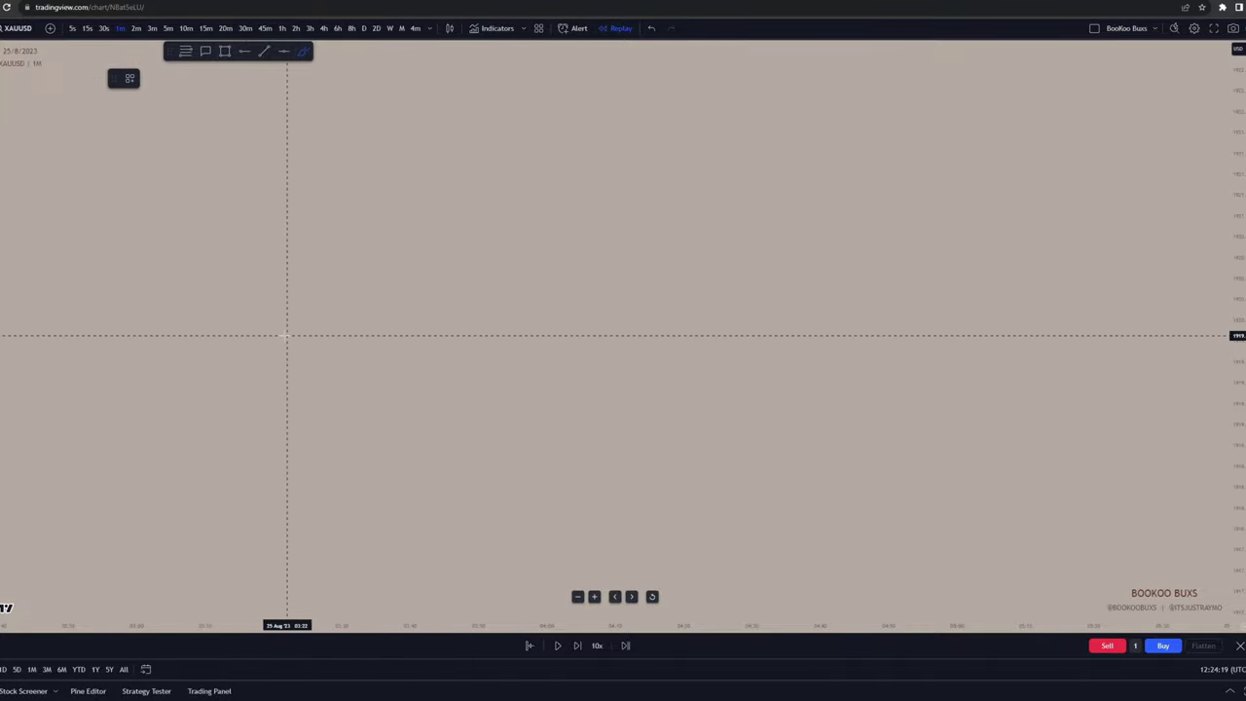
{"action": "mouse_move", "coordinate": [295, 433]}
{"action": "left_mouse_down"}
{"action": "mouse_move", "coordinate": [342, 380]}
{"action": "mouse_move", "coordinate": [462, 451]}
{"action": "mouse_move", "coordinate": [573, 137]}
{"action": "left_mouse_up"}
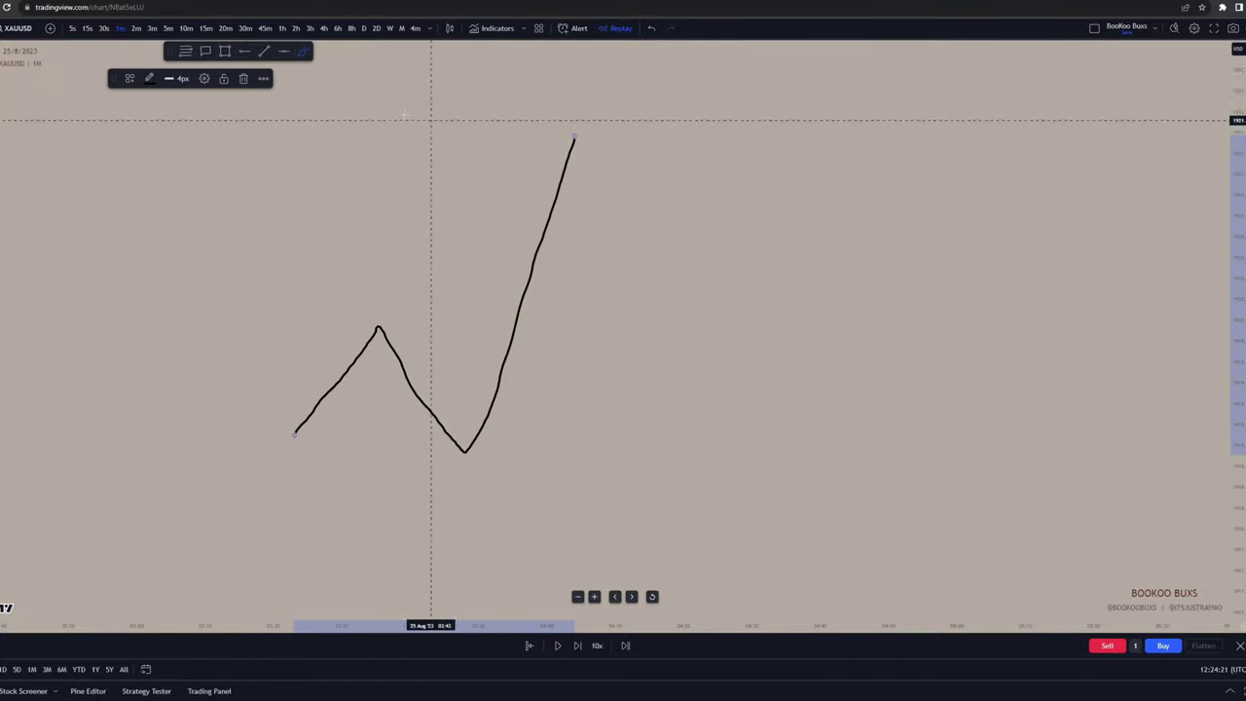
{"action": "left_click", "coordinate": [225, 51]}
{"action": "left_click_drag", "start_coordinate": [451, 402], "coordinate": [1038, 451]}
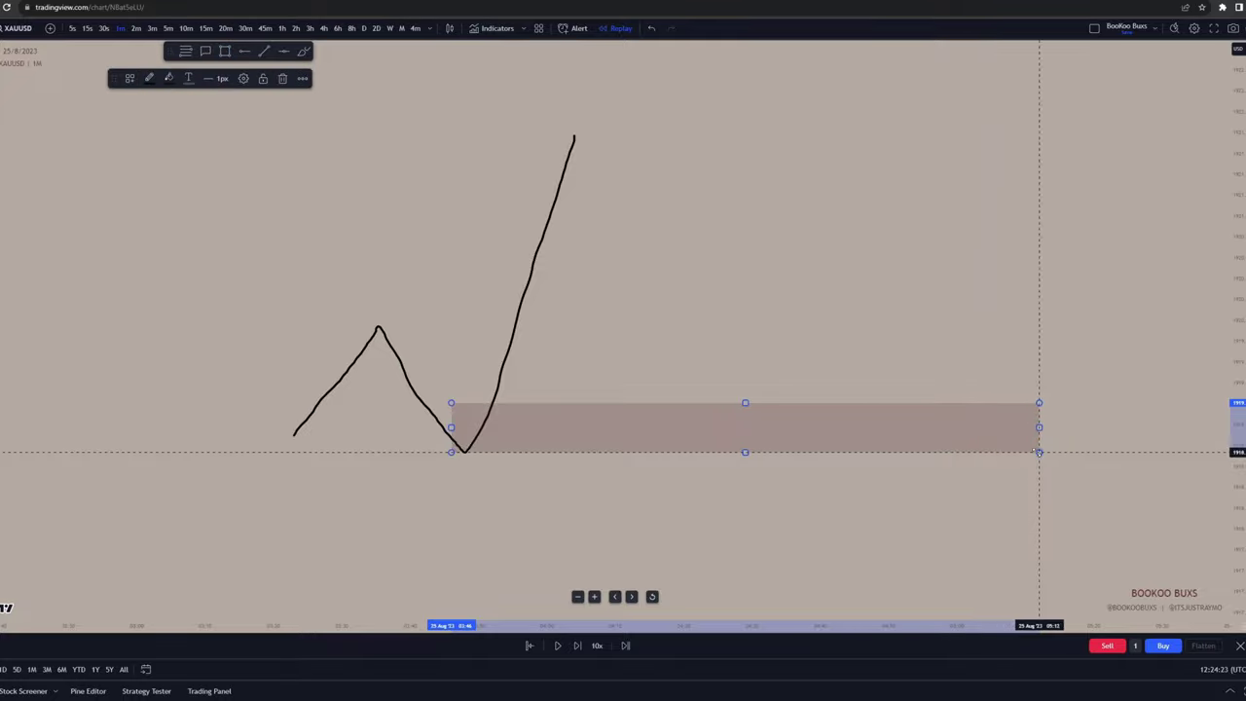
- Brush a decline from the sketched peak into the demand rectangle, and circle the swing low and the peak
{"action": "left_click", "coordinate": [303, 53]}
{"action": "left_click_drag", "start_coordinate": [573, 136], "coordinate": [718, 411]}
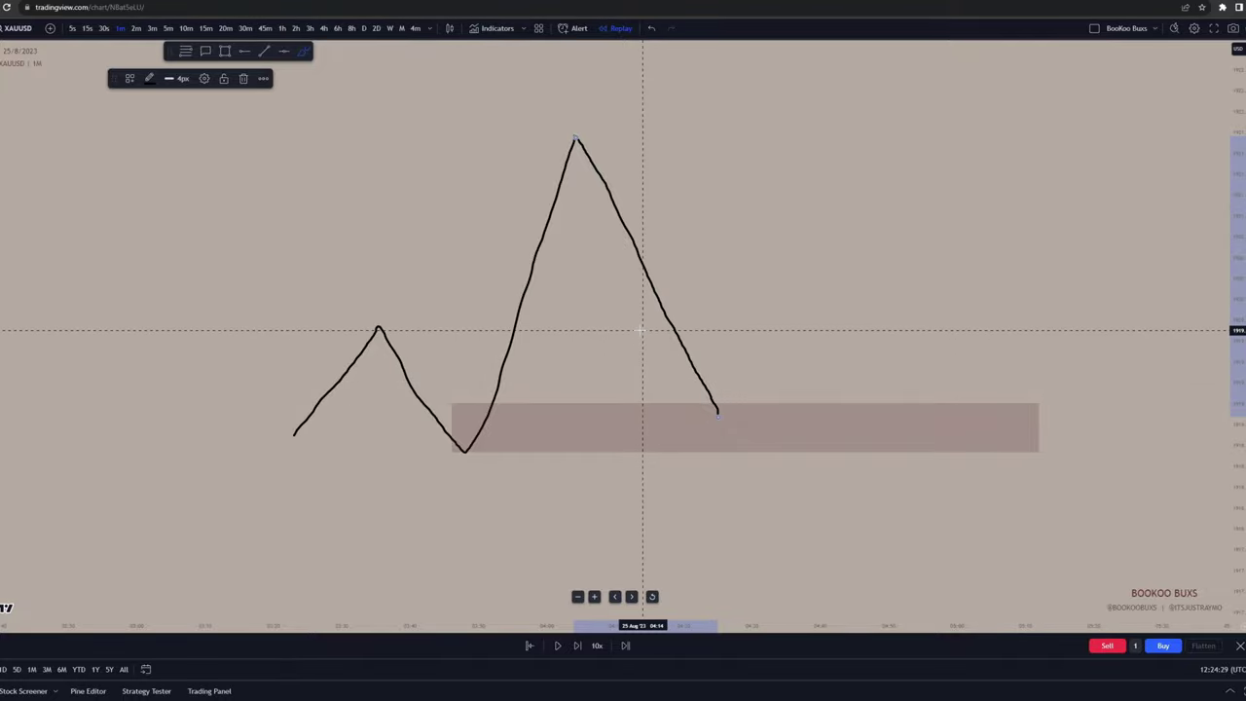
{"action": "mouse_move", "coordinate": [454, 428]}
{"action": "left_mouse_down"}
{"action": "mouse_move", "coordinate": [500, 464]}
{"action": "mouse_move", "coordinate": [453, 426]}
{"action": "left_mouse_up"}
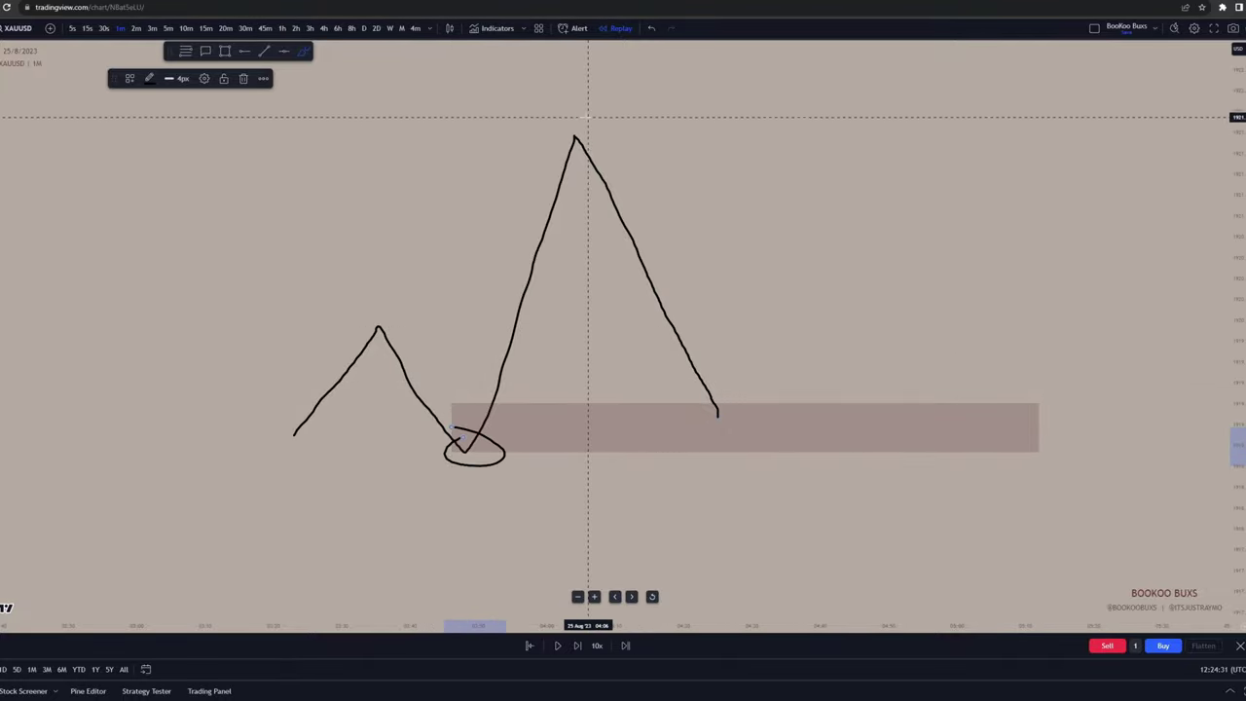
{"action": "left_click_drag", "start_coordinate": [588, 117], "coordinate": [569, 146]}
- Brush a dashed path rising from the return into the rectangle to above the sketched peak
{"action": "left_click_drag", "start_coordinate": [725, 408], "coordinate": [738, 380]}
{"action": "left_click_drag", "start_coordinate": [752, 343], "coordinate": [794, 272]}
{"action": "left_click_drag", "start_coordinate": [819, 224], "coordinate": [821, 195]}
{"action": "left_click_drag", "start_coordinate": [841, 170], "coordinate": [848, 146]}
{"action": "left_click_drag", "start_coordinate": [857, 126], "coordinate": [888, 52]}
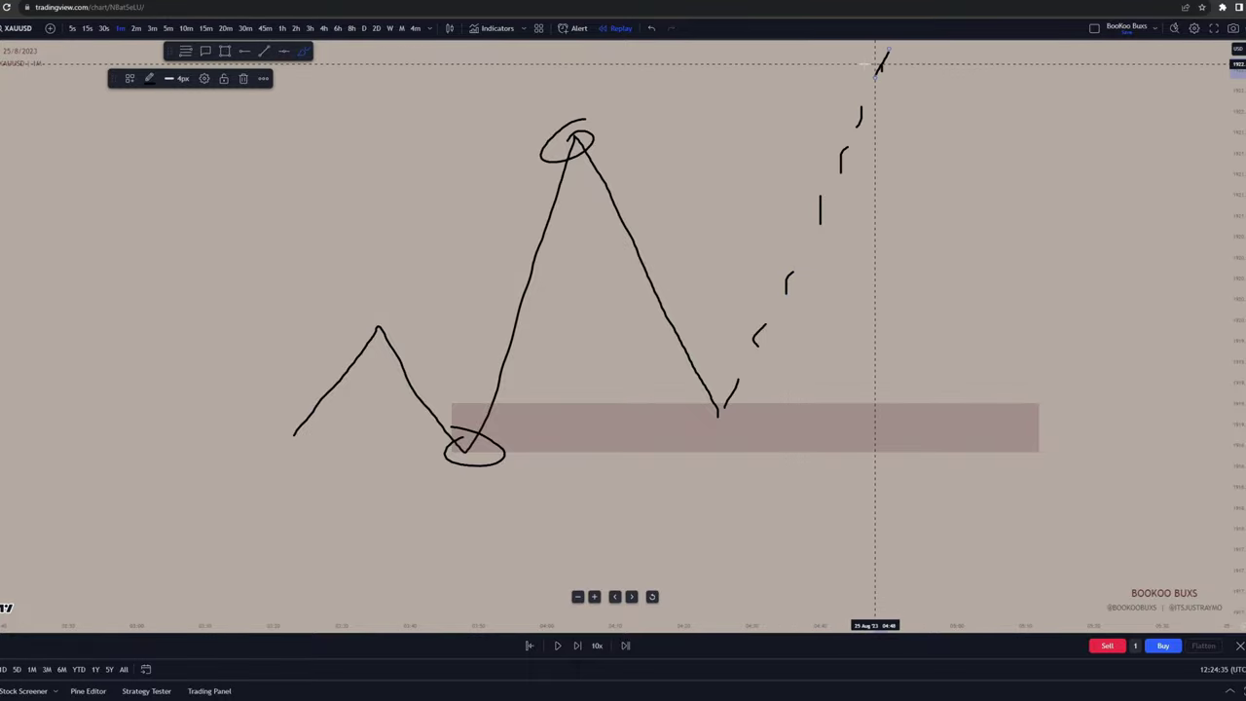
- Undo the dashed path, both circles and the decline, back to the zigzag with its demand rectangle
{"action": "left_click", "coordinate": [651, 35]}
{"action": "left_click", "coordinate": [651, 35]}
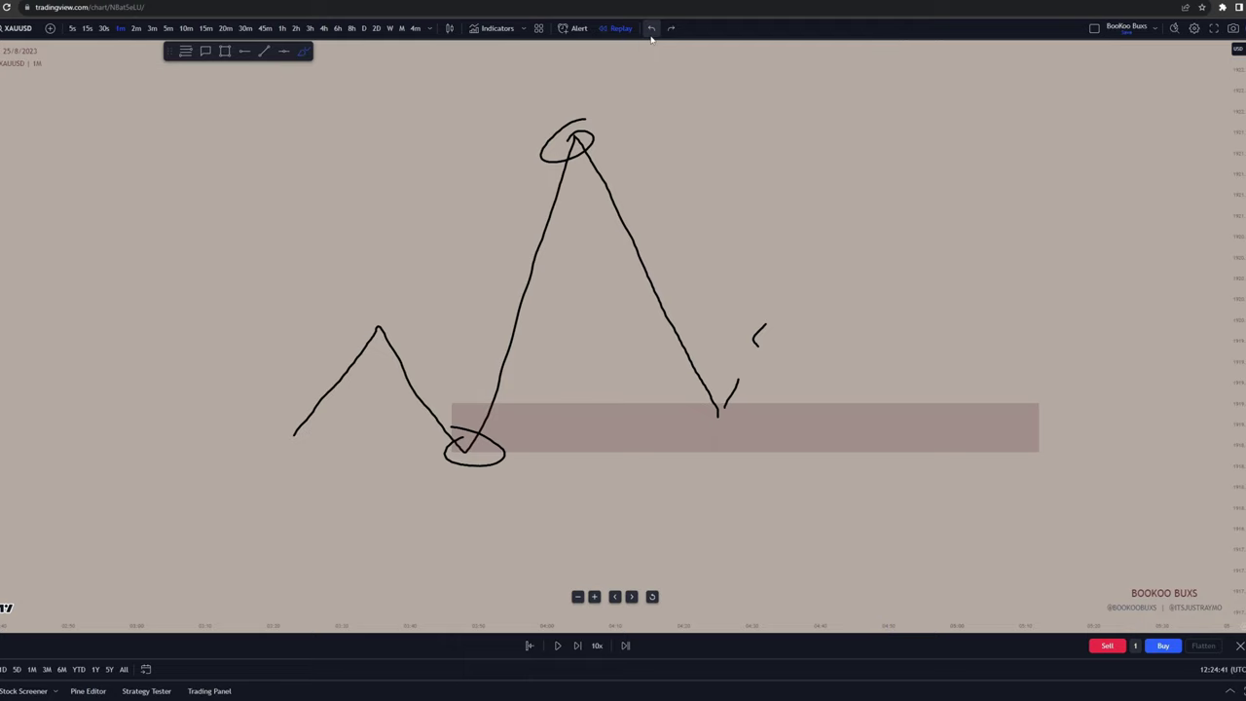
{"action": "left_click", "coordinate": [651, 35]}
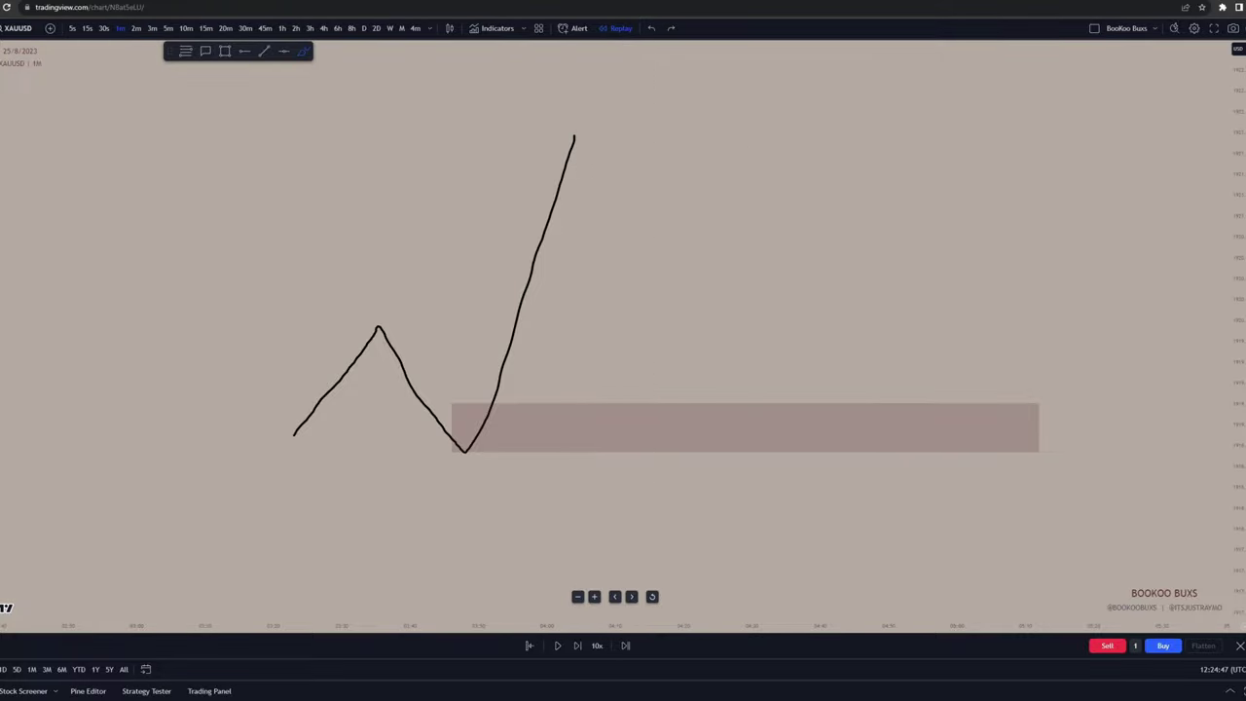
- Shorten the sketch's demand rectangle and duplicate the zigzag together with its rectangle beside the original
{"action": "left_click", "coordinate": [303, 51]}
{"action": "left_click_drag", "start_coordinate": [240, 159], "coordinate": [84, 155]}
{"action": "mouse_move", "coordinate": [883, 424]}
{"action": "left_mouse_down"}
{"action": "mouse_move", "coordinate": [480, 420]}
{"action": "mouse_move", "coordinate": [509, 406]}
{"action": "left_mouse_up"}
{"action": "mouse_move", "coordinate": [99, 510]}
{"action": "left_mouse_down"}
{"action": "mouse_move", "coordinate": [127, 506]}
{"action": "mouse_move", "coordinate": [536, 114]}
{"action": "left_mouse_up"}
{"action": "mouse_move", "coordinate": [362, 322]}
{"action": "left_mouse_down"}
{"action": "mouse_move", "coordinate": [709, 313]}
{"action": "mouse_move", "coordinate": [740, 325]}
{"action": "left_mouse_up"}
- Lengthen the duplicate's demand rectangle and move the duplicated zigzag and rectangle farther away from the original sketch
{"action": "mouse_move", "coordinate": [848, 412]}
{"action": "left_mouse_down"}
{"action": "mouse_move", "coordinate": [853, 425]}
{"action": "mouse_move", "coordinate": [976, 417]}
{"action": "left_mouse_up"}
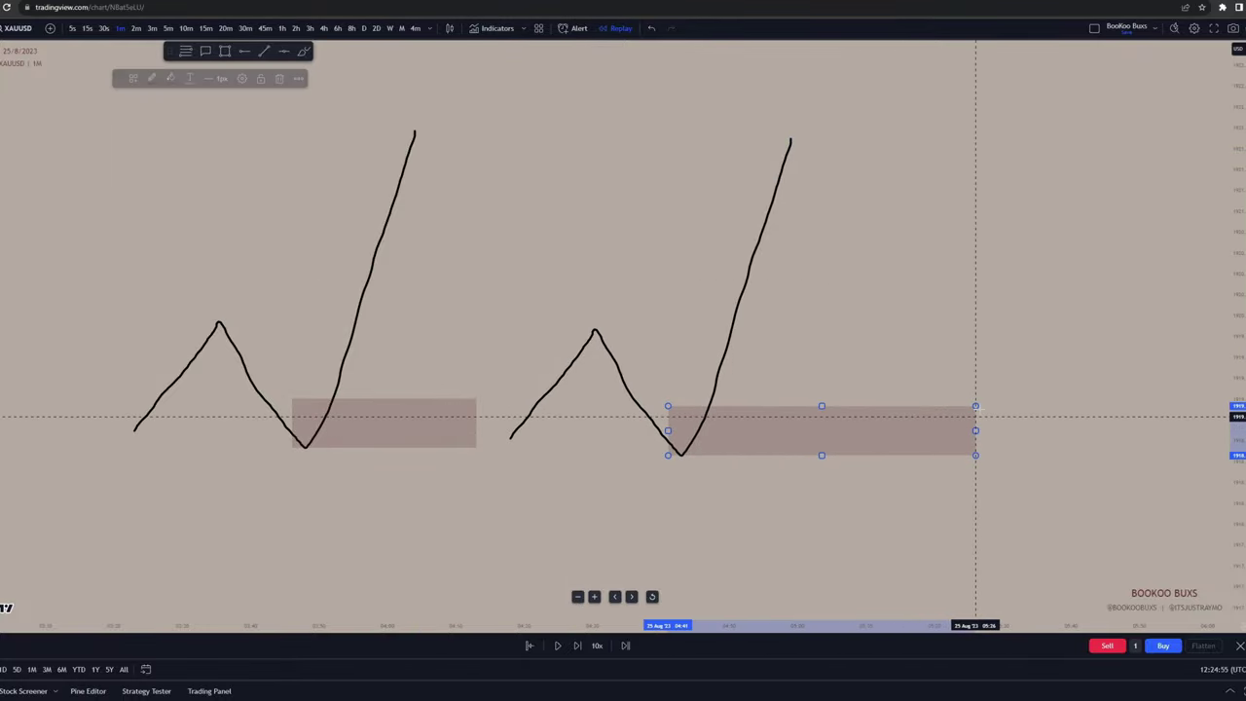
{"action": "left_click", "coordinate": [973, 387]}
{"action": "left_click", "coordinate": [304, 52]}
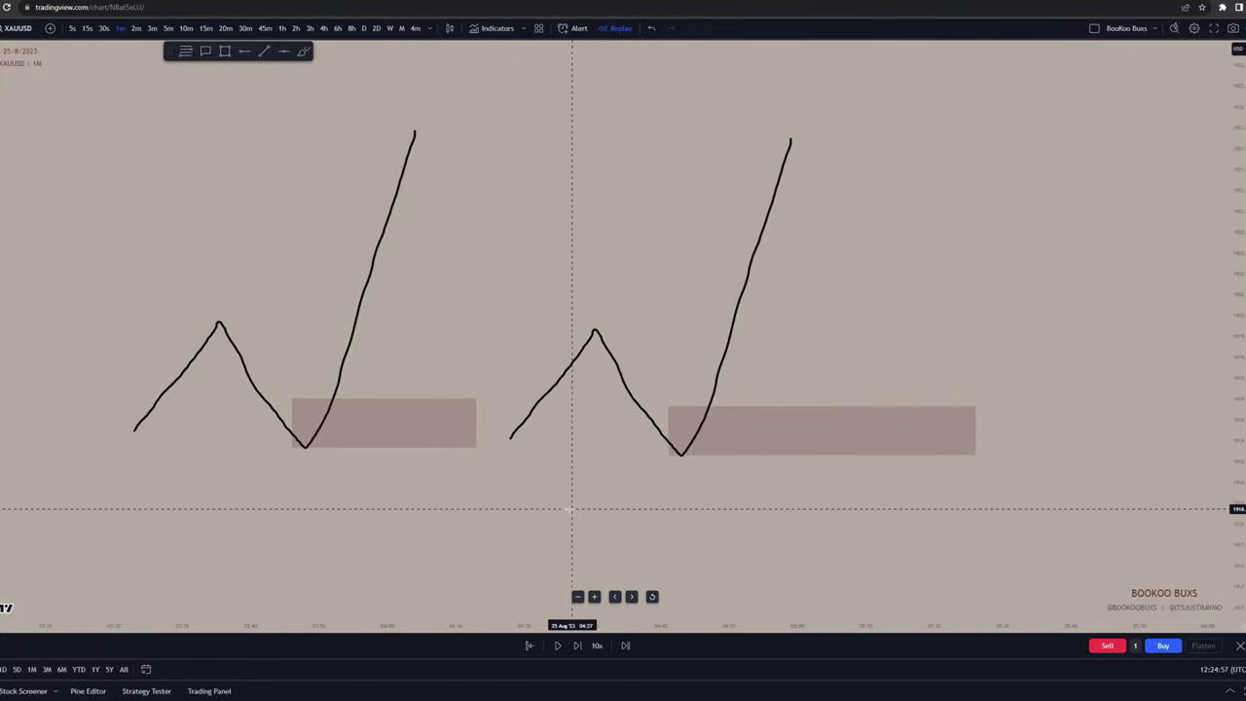
{"action": "mouse_move", "coordinate": [536, 516]}
{"action": "left_mouse_down"}
{"action": "mouse_move", "coordinate": [575, 508]}
{"action": "mouse_move", "coordinate": [534, 520]}
{"action": "mouse_move", "coordinate": [1014, 155]}
{"action": "left_mouse_up"}
{"action": "mouse_move", "coordinate": [755, 255]}
{"action": "left_mouse_down"}
{"action": "mouse_move", "coordinate": [807, 256]}
{"action": "mouse_move", "coordinate": [775, 255]}
{"action": "left_mouse_up"}
{"action": "mouse_move", "coordinate": [559, 518]}
{"action": "left_mouse_down"}
{"action": "mouse_move", "coordinate": [695, 509]}
{"action": "mouse_move", "coordinate": [997, 136]}
{"action": "left_mouse_up"}
{"action": "left_click_drag", "start_coordinate": [761, 300], "coordinate": [867, 296]}
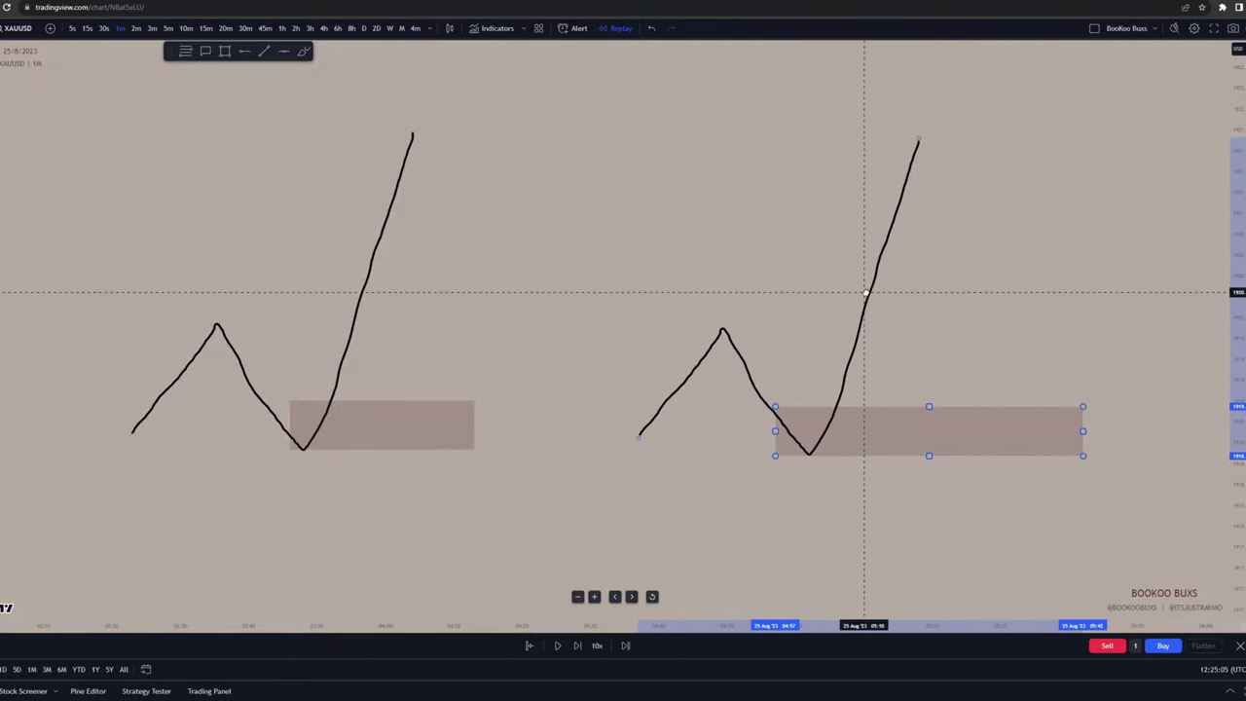
- Extend the original sketch's demand rectangle and brush a decline from its peak down into that rectangle
{"action": "left_click", "coordinate": [473, 425]}
{"action": "left_click_drag", "start_coordinate": [473, 425], "coordinate": [556, 424]}
{"action": "left_click", "coordinate": [571, 375]}
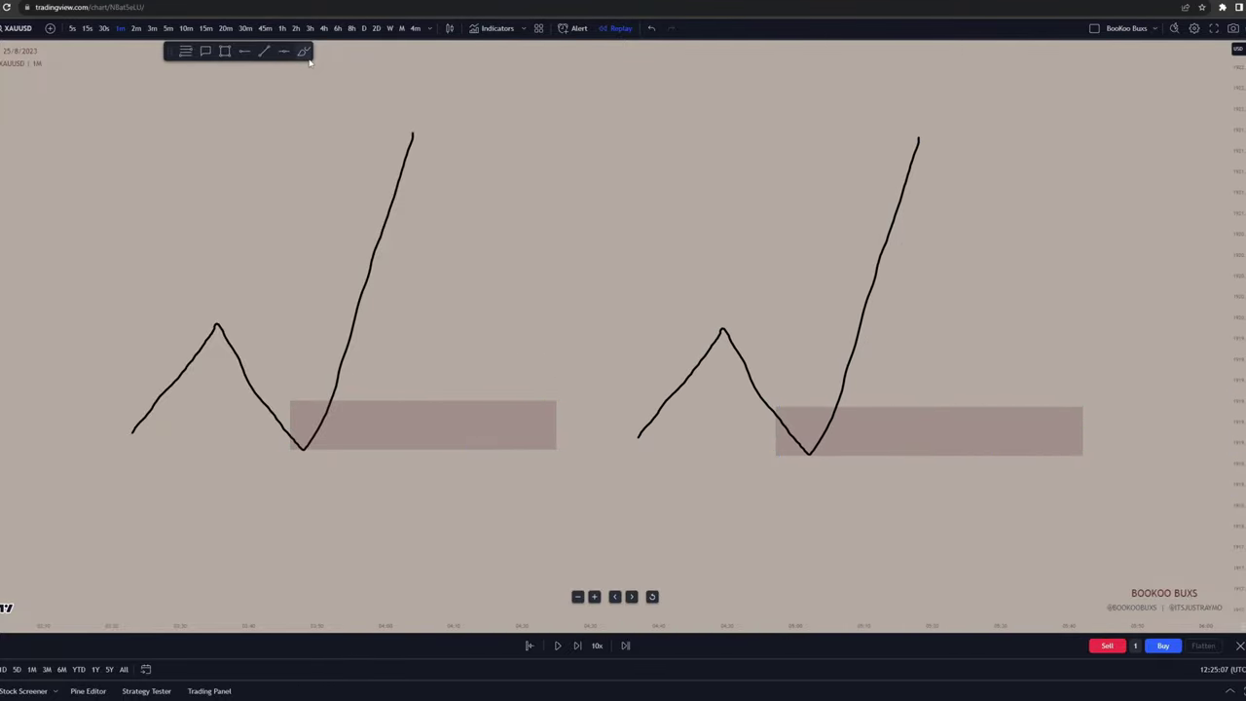
{"action": "left_click", "coordinate": [305, 51]}
{"action": "left_click_drag", "start_coordinate": [413, 134], "coordinate": [516, 409]}
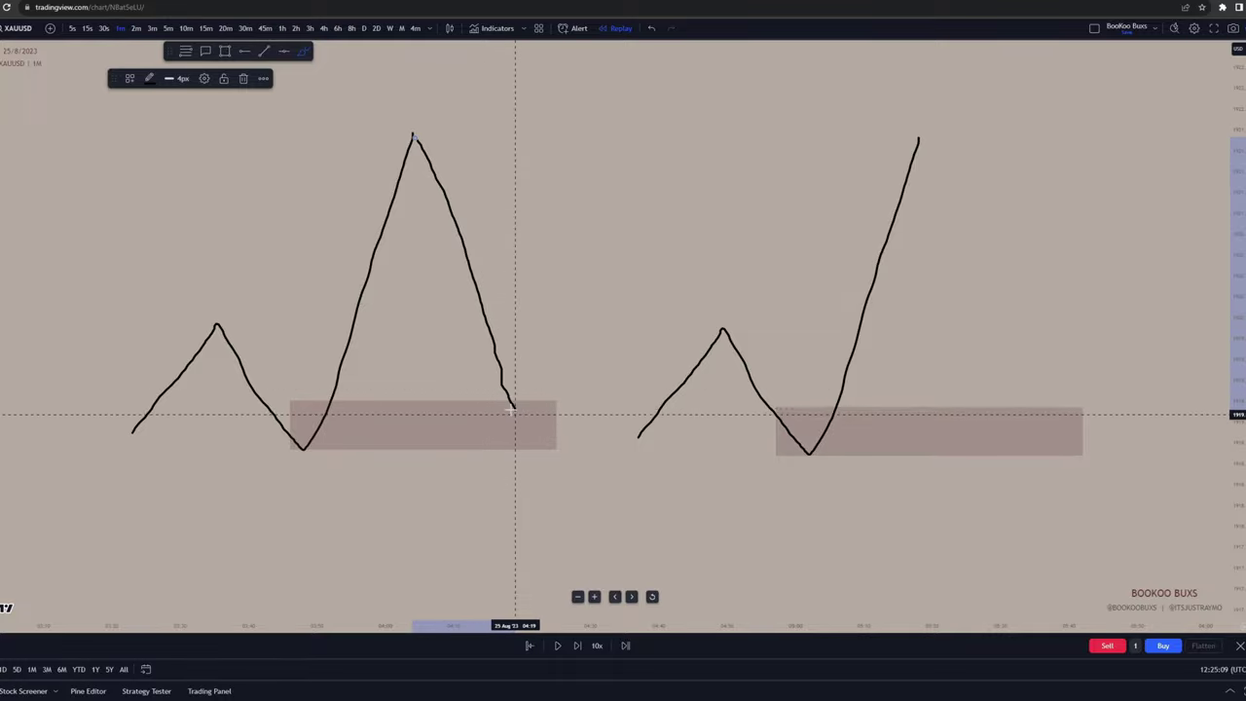
- Brush the second sketch's decline with a choppy pause above demand before entering it, and number the two sketches 1 and 2
{"action": "mouse_move", "coordinate": [918, 139]}
{"action": "left_mouse_down"}
{"action": "mouse_move", "coordinate": [960, 335]}
{"action": "mouse_move", "coordinate": [1048, 334]}
{"action": "mouse_move", "coordinate": [1069, 434]}
{"action": "left_mouse_up"}
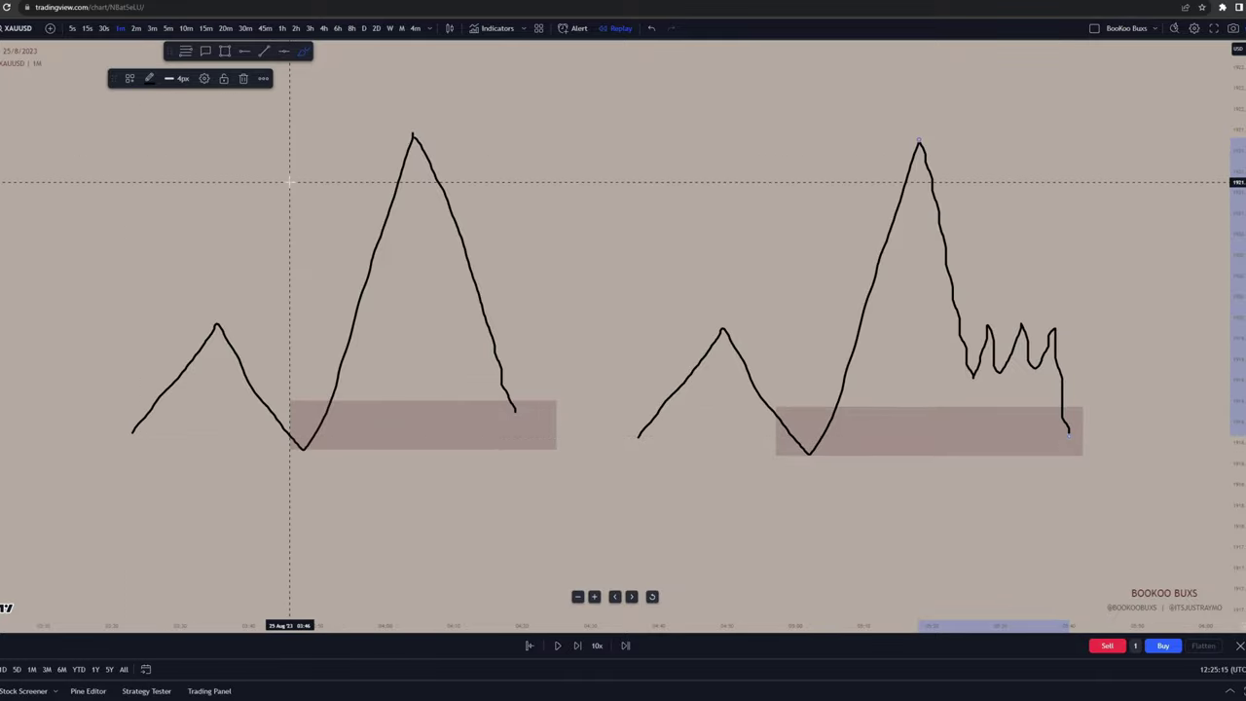
{"action": "mouse_move", "coordinate": [360, 590]}
{"action": "left_mouse_down"}
{"action": "mouse_move", "coordinate": [468, 590]}
{"action": "mouse_move", "coordinate": [425, 503]}
{"action": "mouse_move", "coordinate": [371, 521]}
{"action": "left_mouse_up"}
{"action": "left_click_drag", "start_coordinate": [918, 487], "coordinate": [980, 572]}
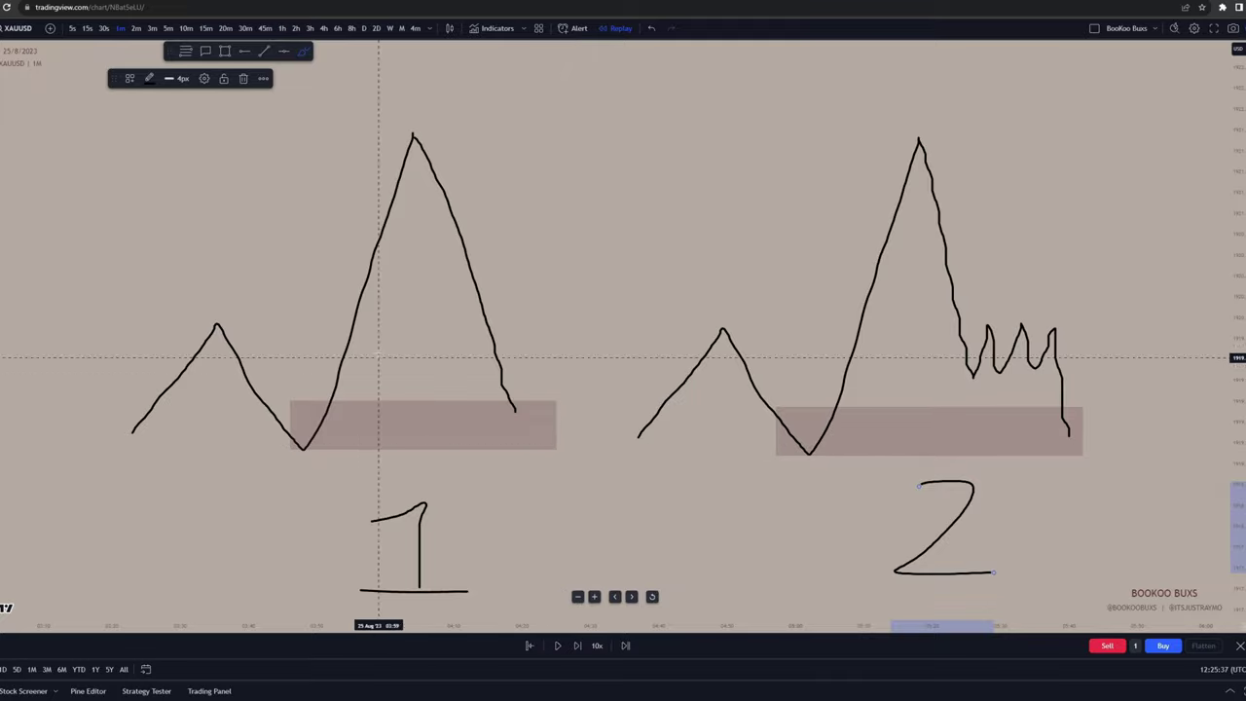
- Return to the replayed candles and extend the smaller, upper demand rectangle beyond the latest candle
{"action": "left_click", "coordinate": [2, 52]}
{"action": "mouse_move", "coordinate": [221, 523]}
{"action": "left_mouse_down"}
{"action": "mouse_move", "coordinate": [317, 335]}
{"action": "mouse_move", "coordinate": [370, 136]}
{"action": "left_mouse_up"}
{"action": "left_click_drag", "start_coordinate": [280, 307], "coordinate": [354, 144]}
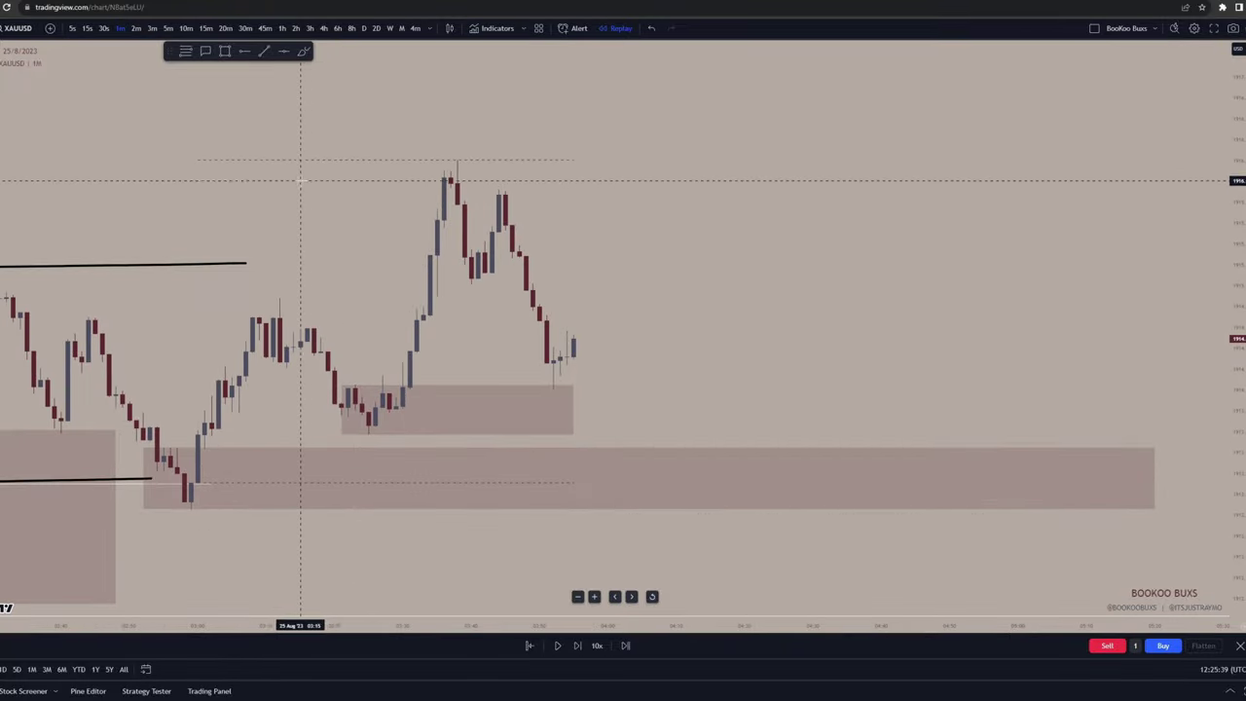
{"action": "left_click_drag", "start_coordinate": [1237, 507], "coordinate": [1237, 405]}
{"action": "left_click_drag", "start_coordinate": [926, 405], "coordinate": [1153, 401]}
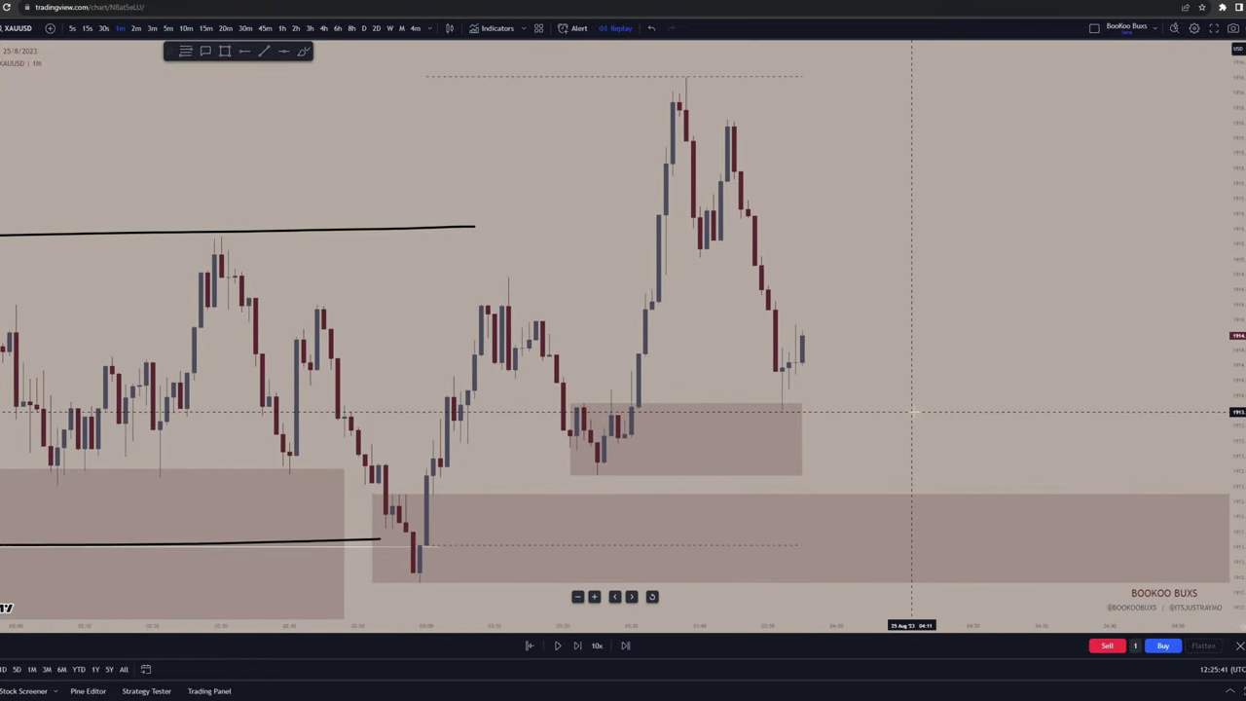
{"action": "mouse_move", "coordinate": [888, 431]}
{"action": "left_mouse_down"}
{"action": "mouse_move", "coordinate": [853, 431]}
{"action": "mouse_move", "coordinate": [886, 432]}
{"action": "left_mouse_up"}
{"action": "left_click_drag", "start_coordinate": [1237, 389], "coordinate": [1237, 458]}
{"action": "left_click_drag", "start_coordinate": [1101, 451], "coordinate": [1025, 445]}
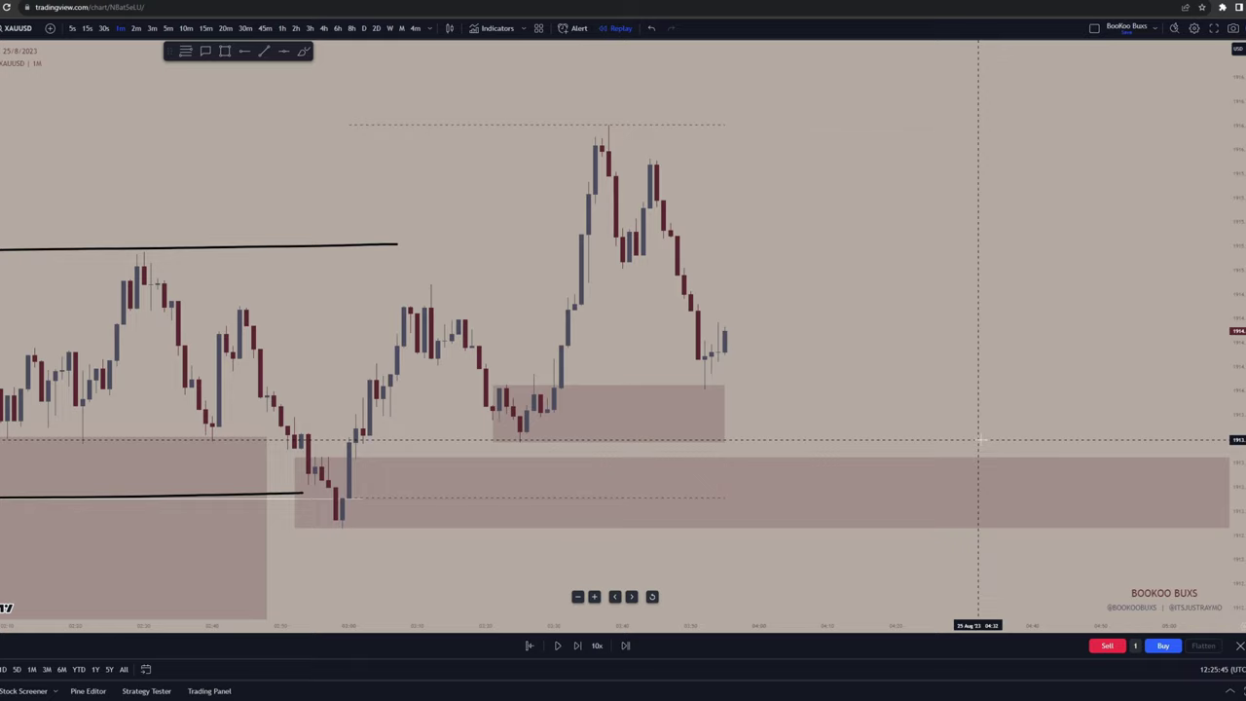
{"action": "scroll", "coordinate": [804, 375], "scroll_direction": "down", "scroll_amount": 2}
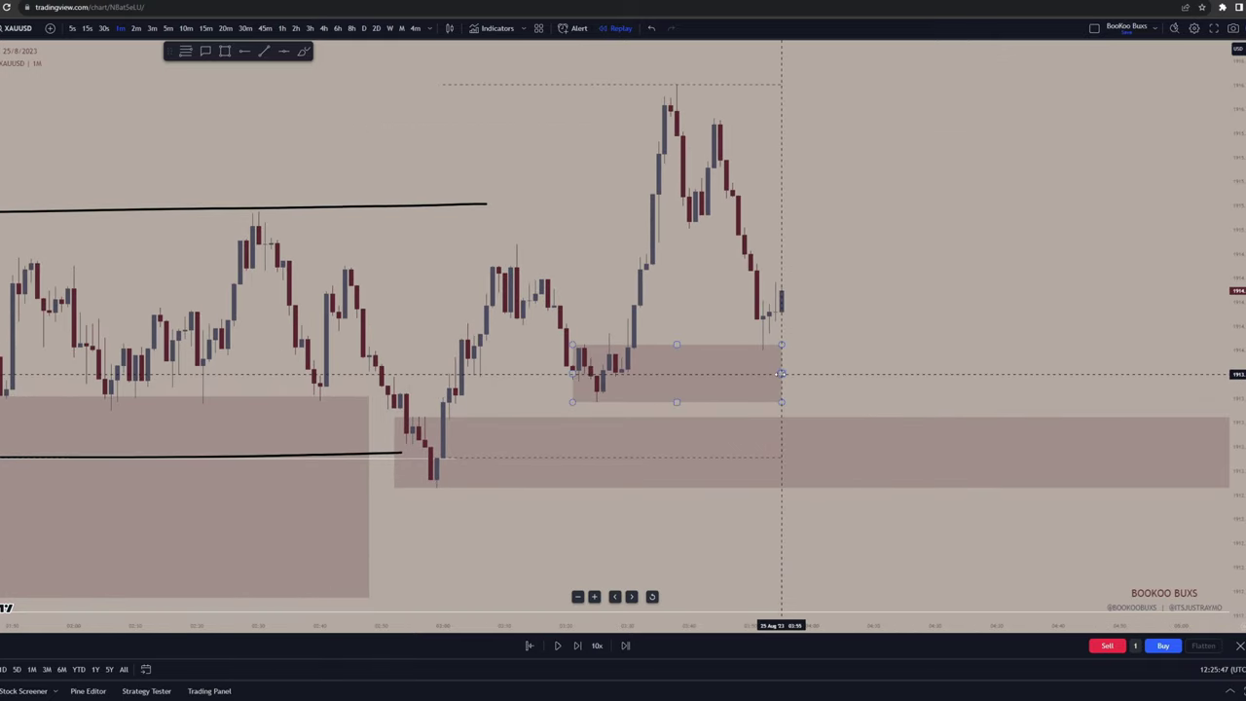
{"action": "mouse_move", "coordinate": [781, 372]}
{"action": "left_mouse_down"}
{"action": "mouse_move", "coordinate": [923, 373]}
{"action": "mouse_move", "coordinate": [750, 373]}
{"action": "mouse_move", "coordinate": [949, 374]}
{"action": "mouse_move", "coordinate": [727, 373]}
{"action": "mouse_move", "coordinate": [929, 373]}
{"action": "mouse_move", "coordinate": [843, 373]}
{"action": "left_mouse_up"}
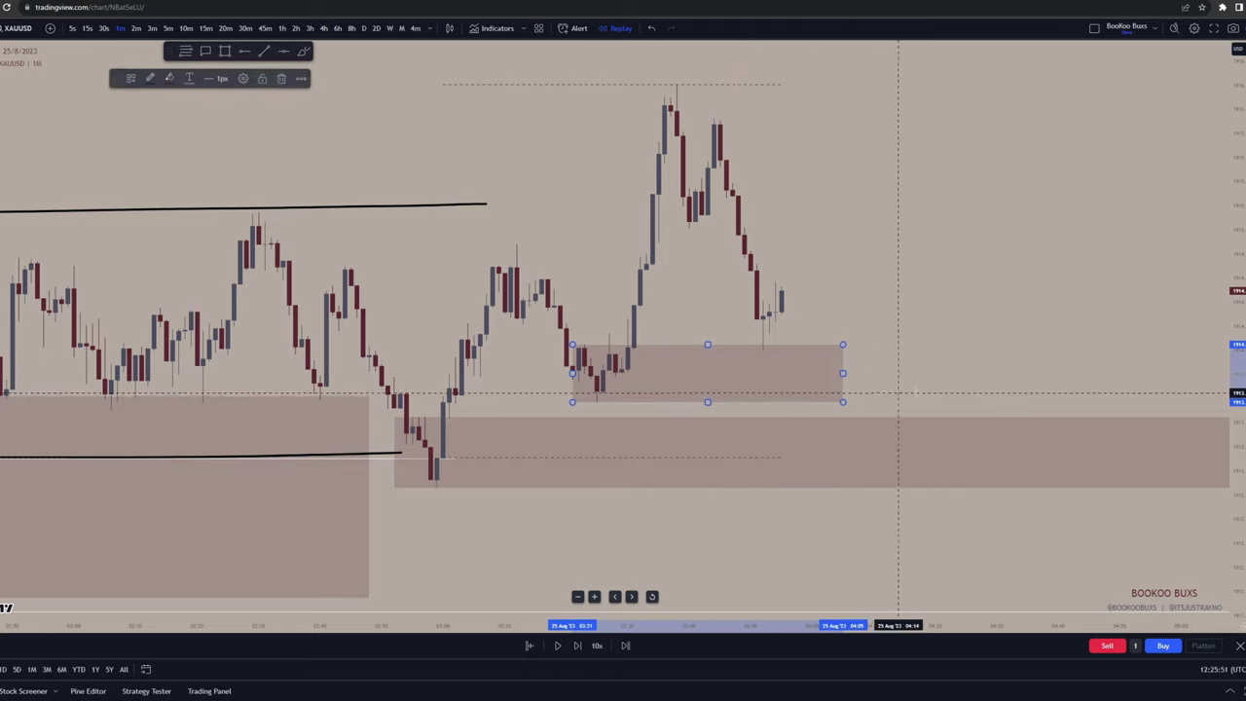
- Trim the start of the long lower demand rectangle and shorten the upper rectangle to end just past the latest candle
{"action": "left_click_drag", "start_coordinate": [965, 386], "coordinate": [873, 401]}
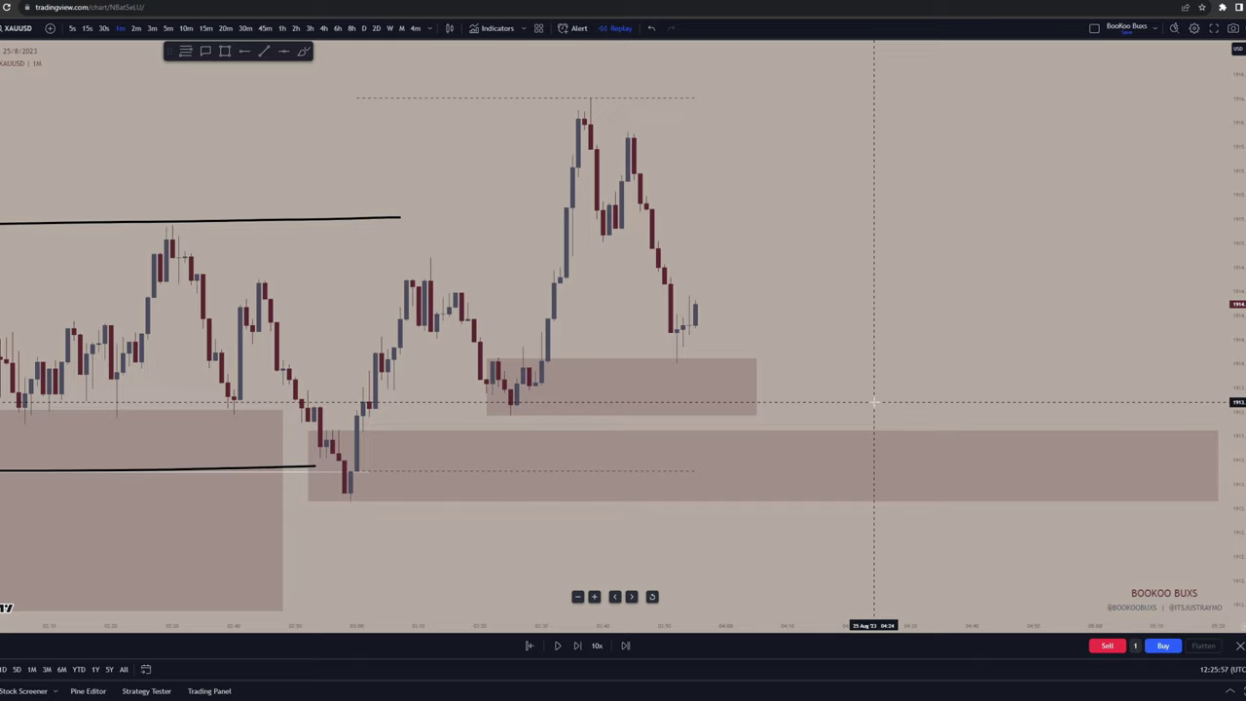
{"action": "mouse_move", "coordinate": [308, 466]}
{"action": "left_mouse_down"}
{"action": "mouse_move", "coordinate": [342, 466]}
{"action": "mouse_move", "coordinate": [320, 467]}
{"action": "mouse_move", "coordinate": [331, 466]}
{"action": "left_mouse_up"}
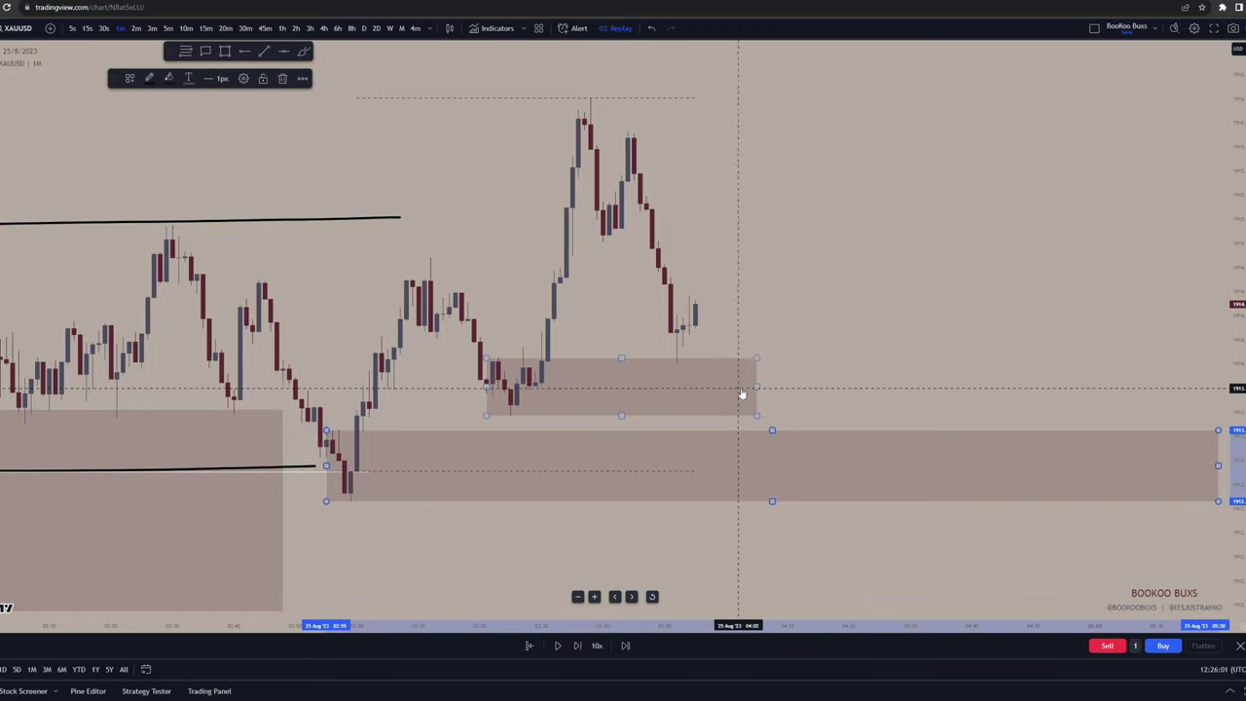
{"action": "mouse_move", "coordinate": [757, 388]}
{"action": "left_mouse_down"}
{"action": "mouse_move", "coordinate": [768, 390]}
{"action": "mouse_move", "coordinate": [732, 390]}
{"action": "left_mouse_up"}
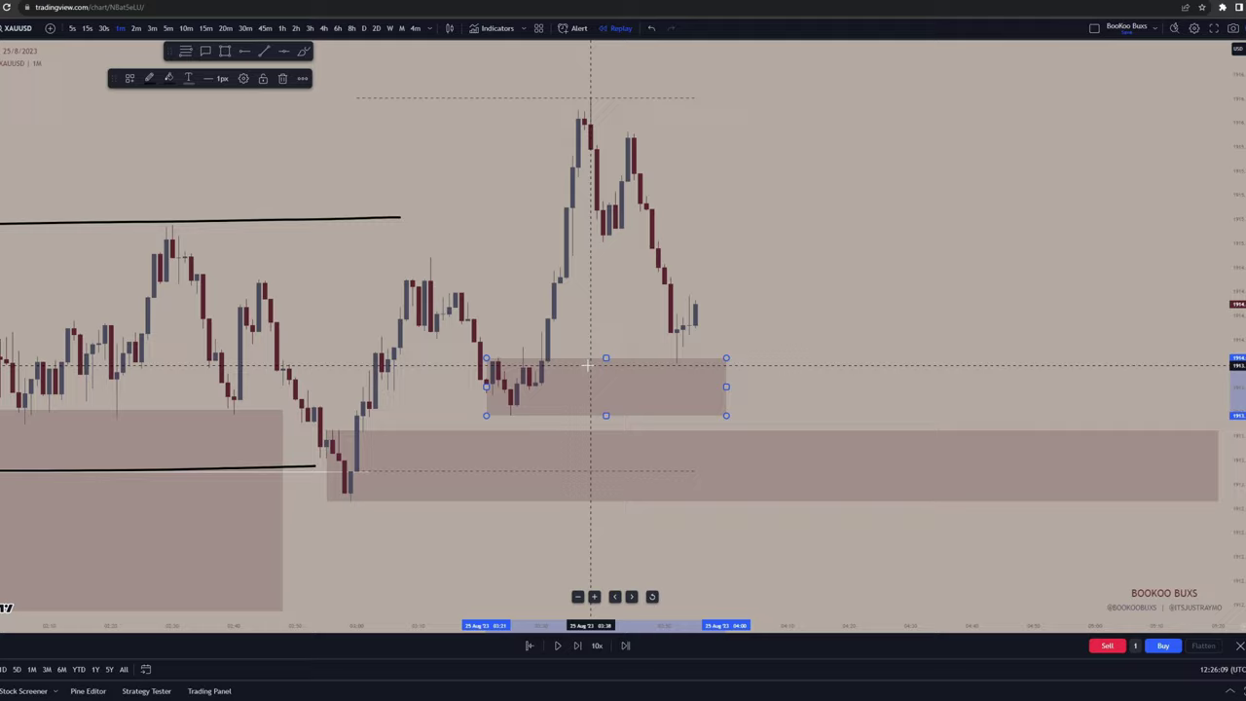
- Draw a short horizontal trend line under the pullback low between the two recent peaks and apply the LIQUIDITY template to it
{"action": "left_click_drag", "start_coordinate": [776, 353], "coordinate": [749, 383]}
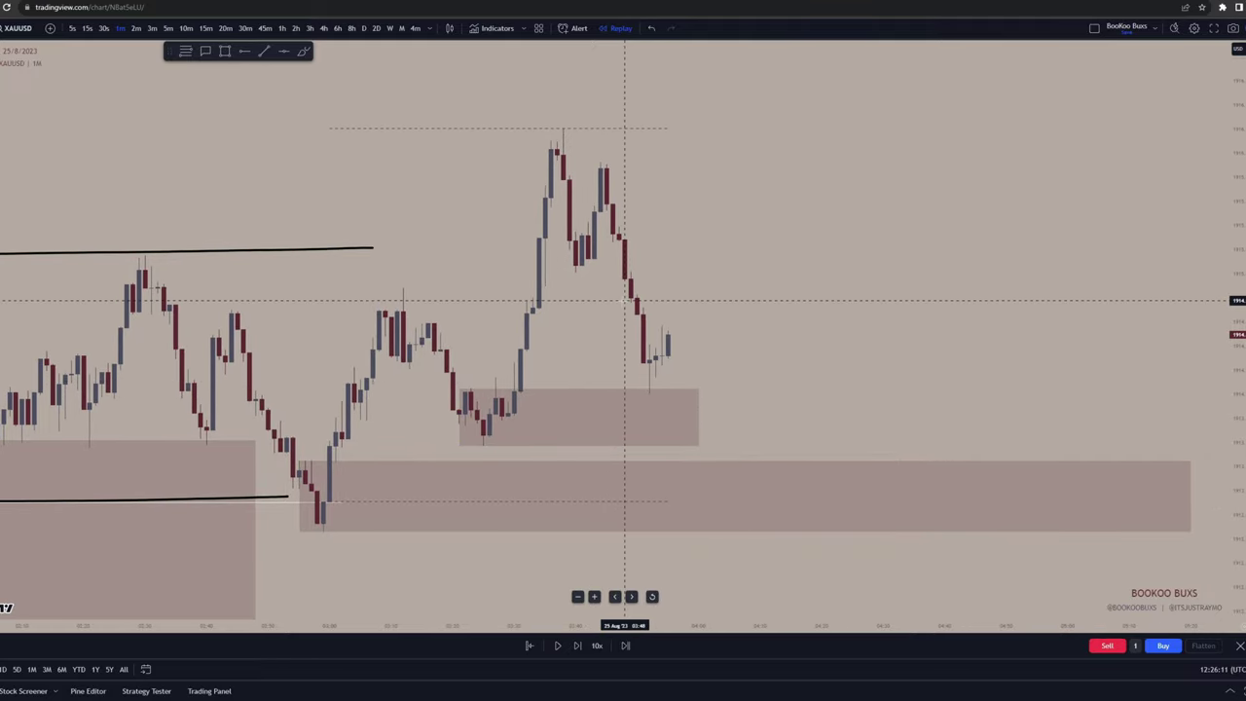
{"action": "left_click_drag", "start_coordinate": [601, 348], "coordinate": [651, 330]}
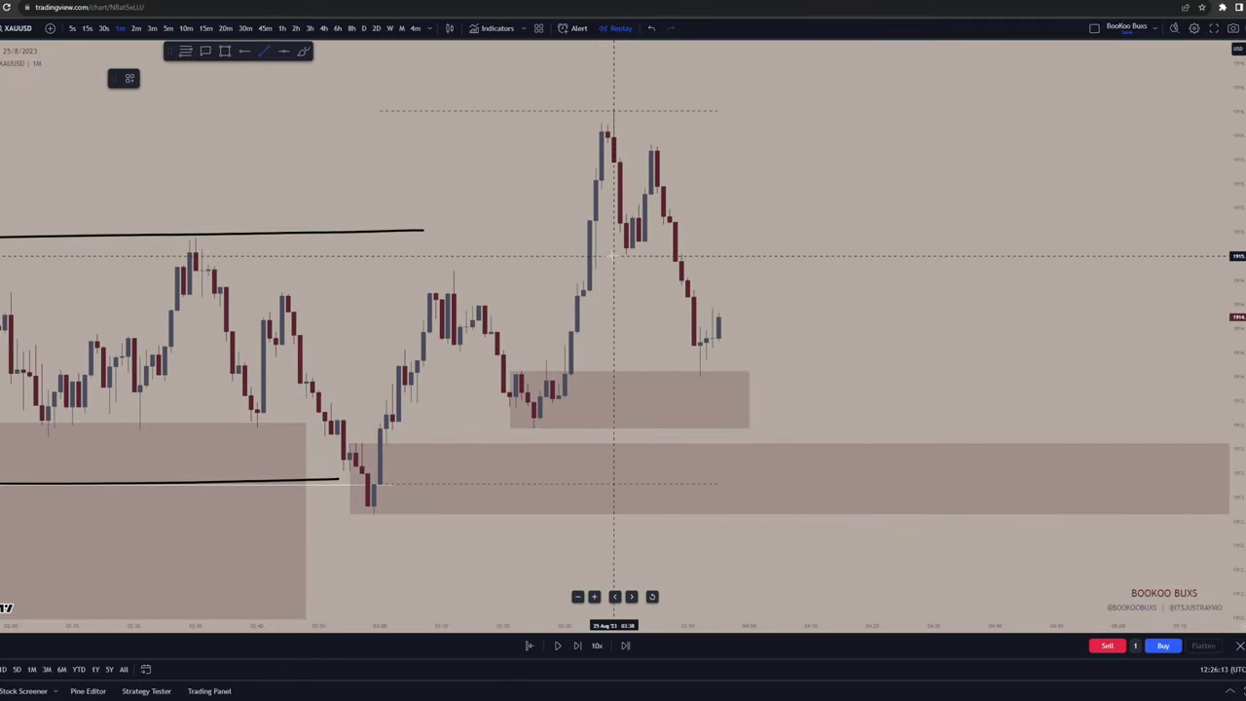
{"action": "left_click", "coordinate": [614, 255]}
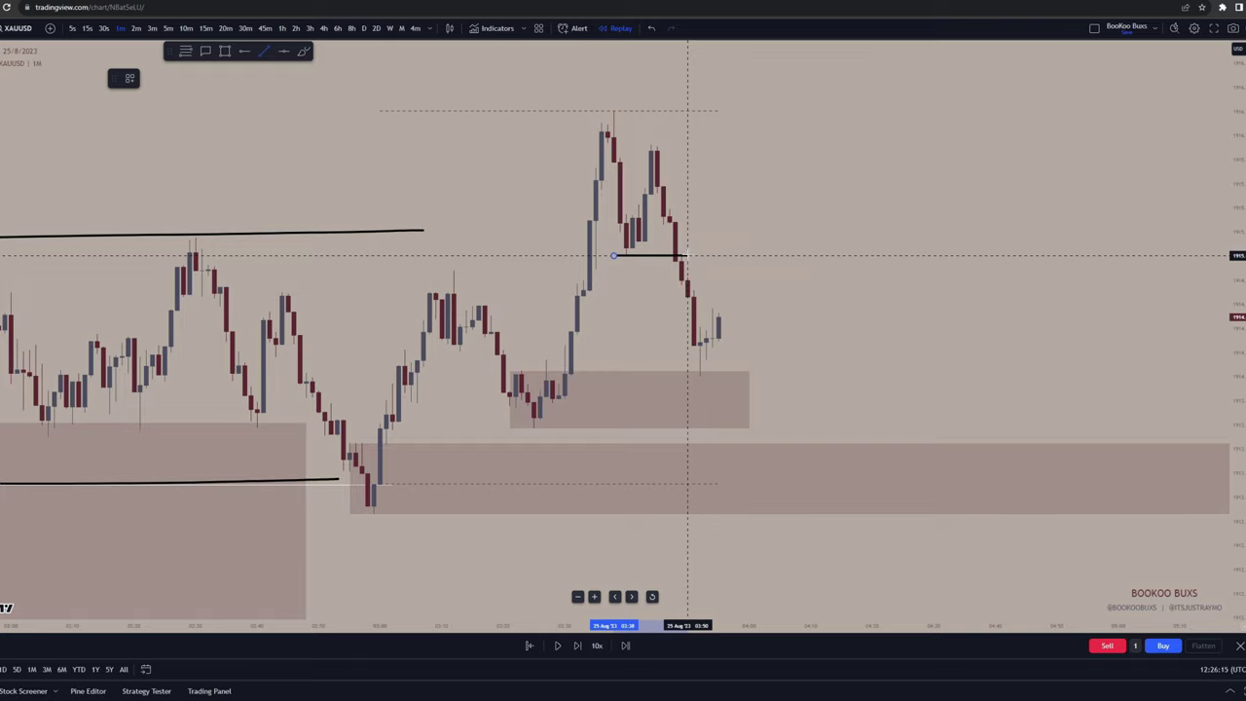
{"action": "left_click", "coordinate": [680, 256]}
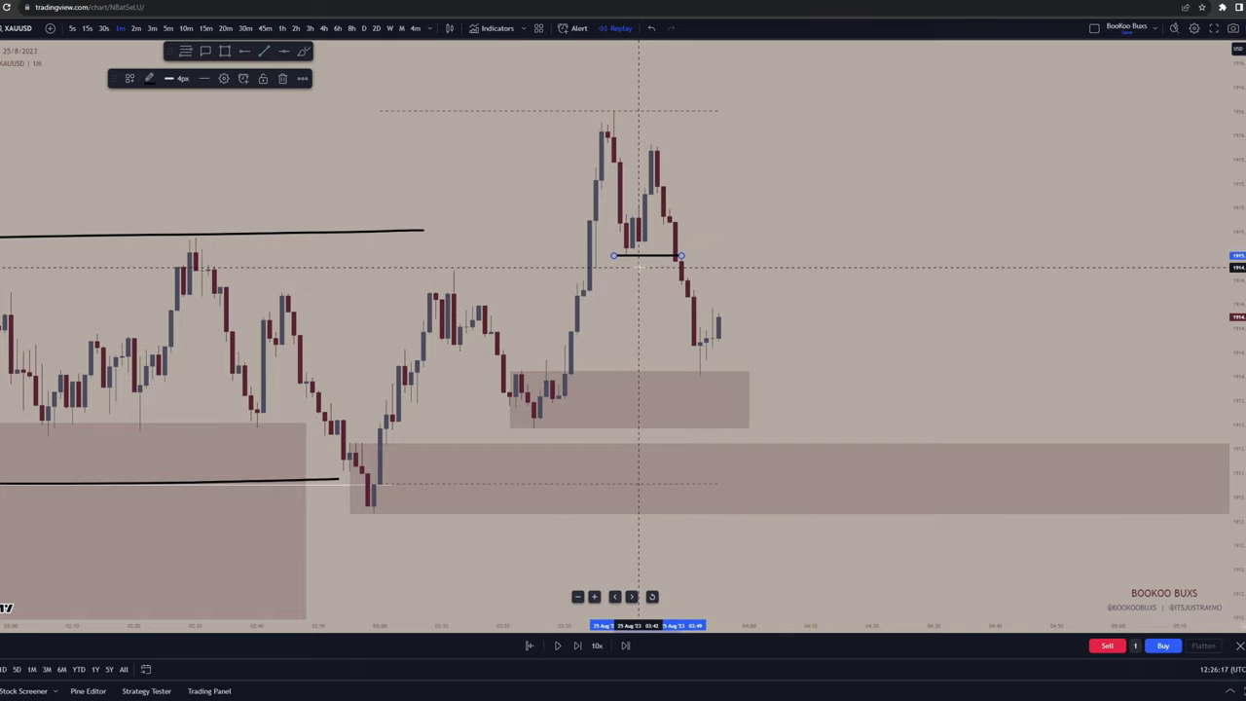
{"action": "double_click", "coordinate": [643, 262]}
{"action": "left_click", "coordinate": [560, 586]}
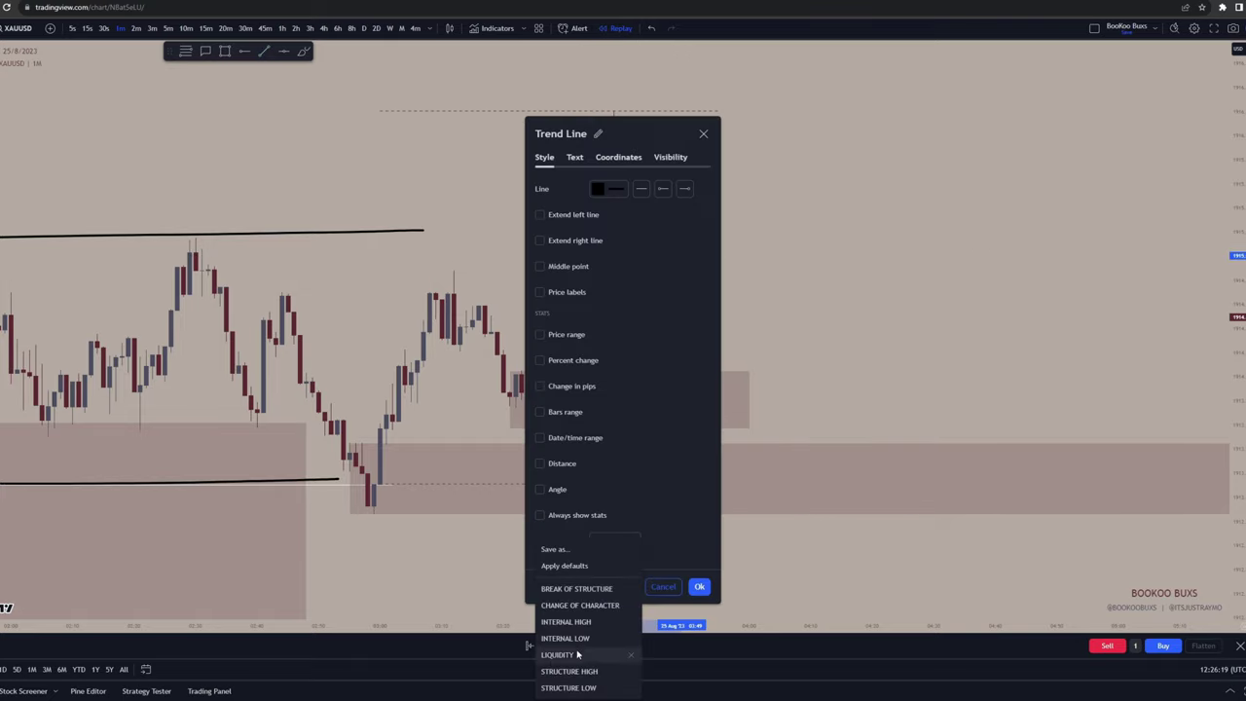
{"action": "left_click", "coordinate": [584, 655]}
{"action": "left_click", "coordinate": [698, 587]}
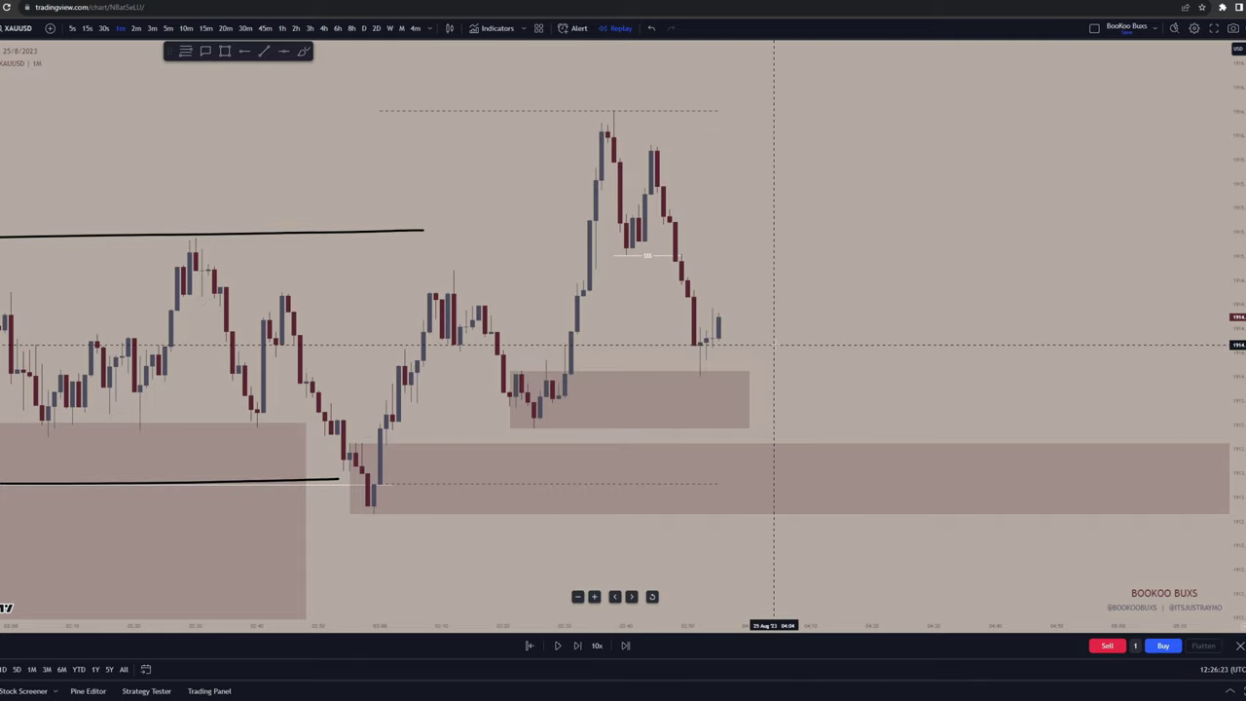
- Circle the short white structure line with the brush, and undo the second circle drawn around the latest low
{"action": "left_click", "coordinate": [304, 50]}
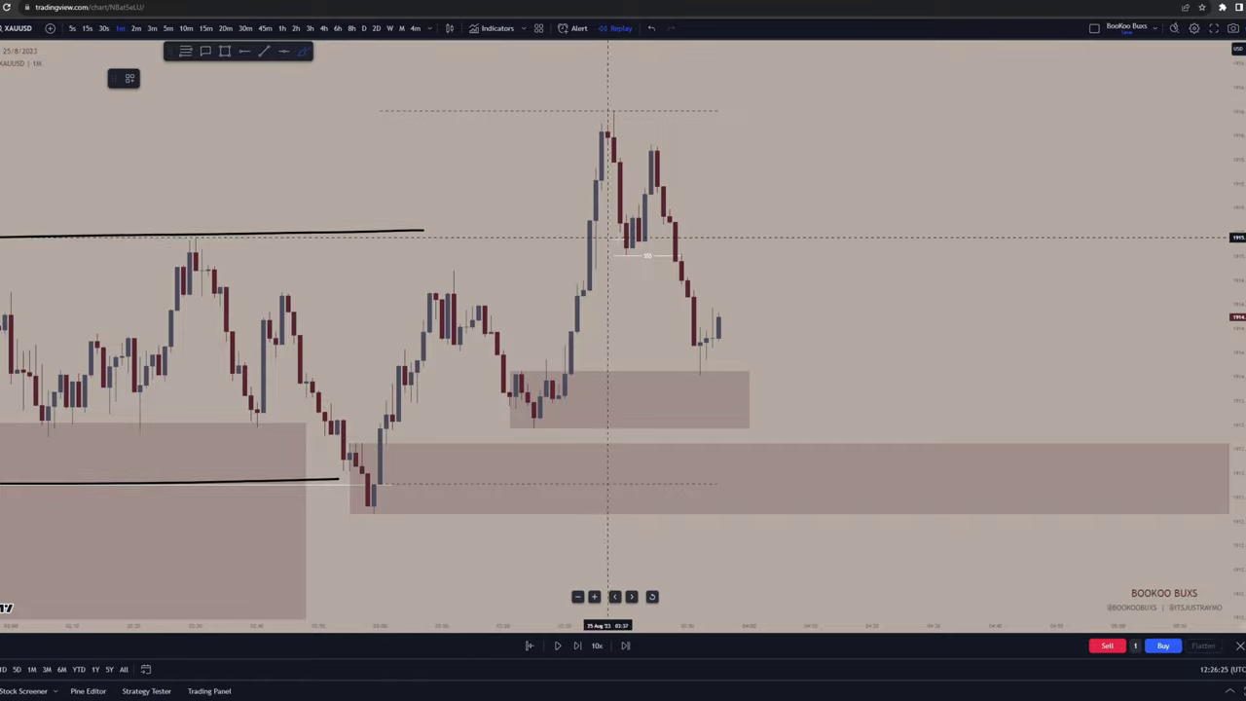
{"action": "mouse_move", "coordinate": [644, 239]}
{"action": "left_mouse_down"}
{"action": "mouse_move", "coordinate": [605, 261]}
{"action": "mouse_move", "coordinate": [650, 239]}
{"action": "left_mouse_up"}
{"action": "mouse_move", "coordinate": [626, 346]}
{"action": "left_mouse_down"}
{"action": "mouse_move", "coordinate": [692, 361]}
{"action": "mouse_move", "coordinate": [644, 357]}
{"action": "left_mouse_up"}
{"action": "scroll", "coordinate": [650, 364], "scroll_direction": "up", "scroll_amount": 1}
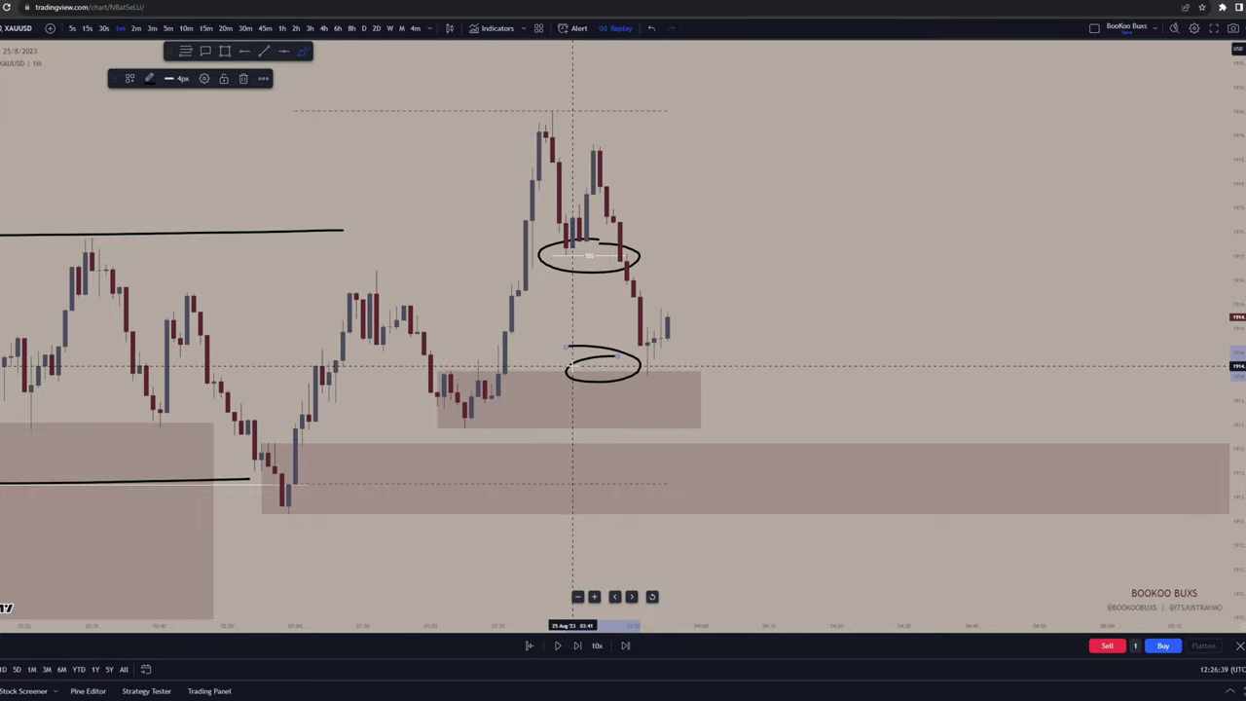
{"action": "left_click", "coordinate": [650, 29]}
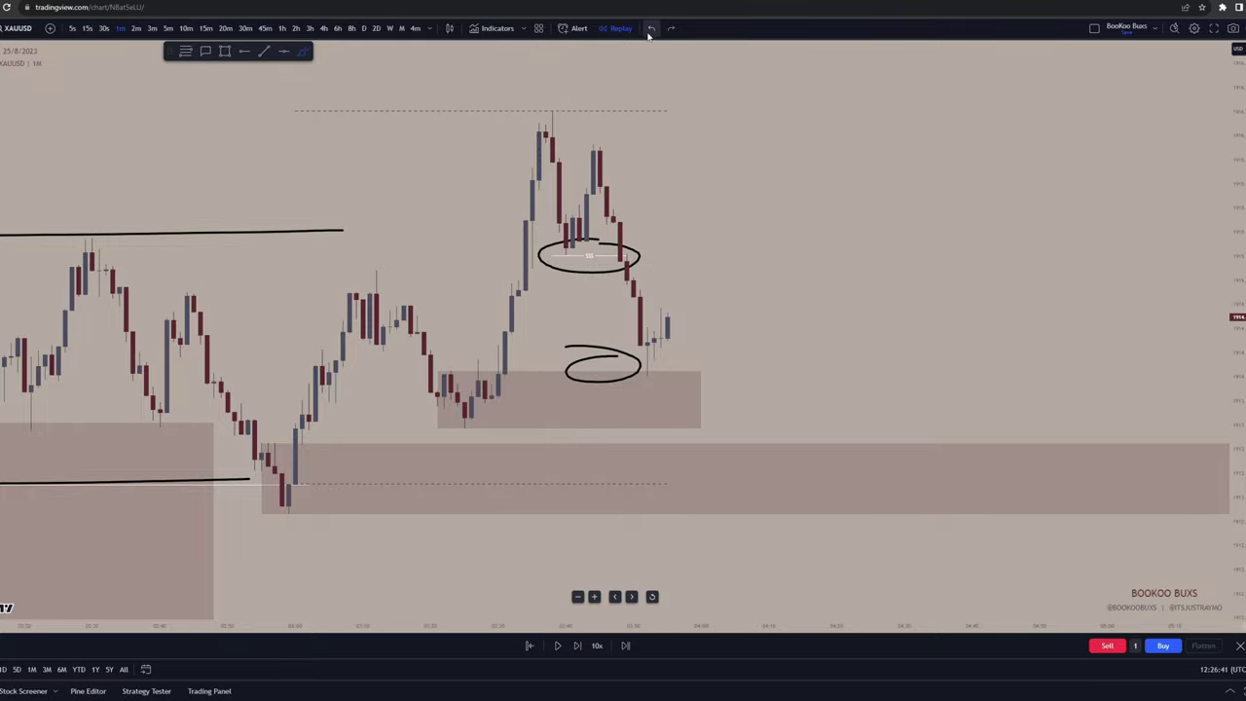
{"action": "left_click", "coordinate": [650, 29]}
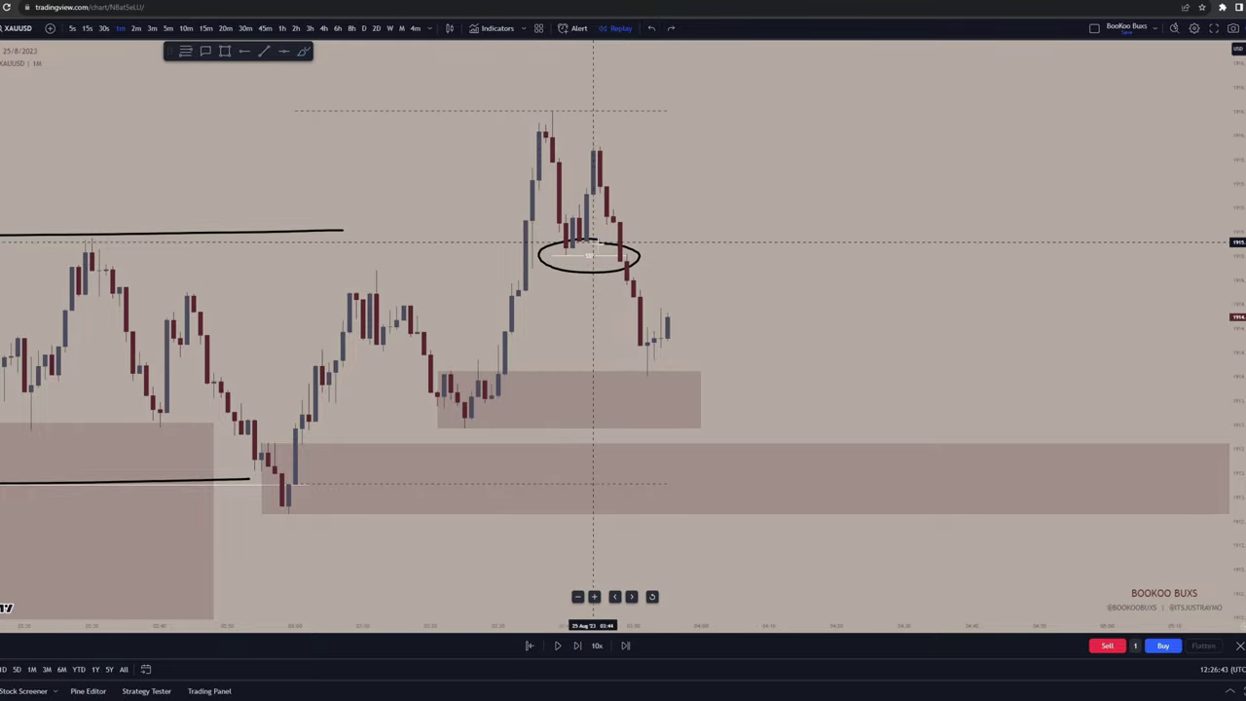
- Try moving the circled structure line lower and sketching brush strokes between it and the candles above, and undo it all
{"action": "left_click_drag", "start_coordinate": [603, 257], "coordinate": [605, 349]}
{"action": "left_click", "coordinate": [612, 360]}
{"action": "left_click", "coordinate": [304, 51]}
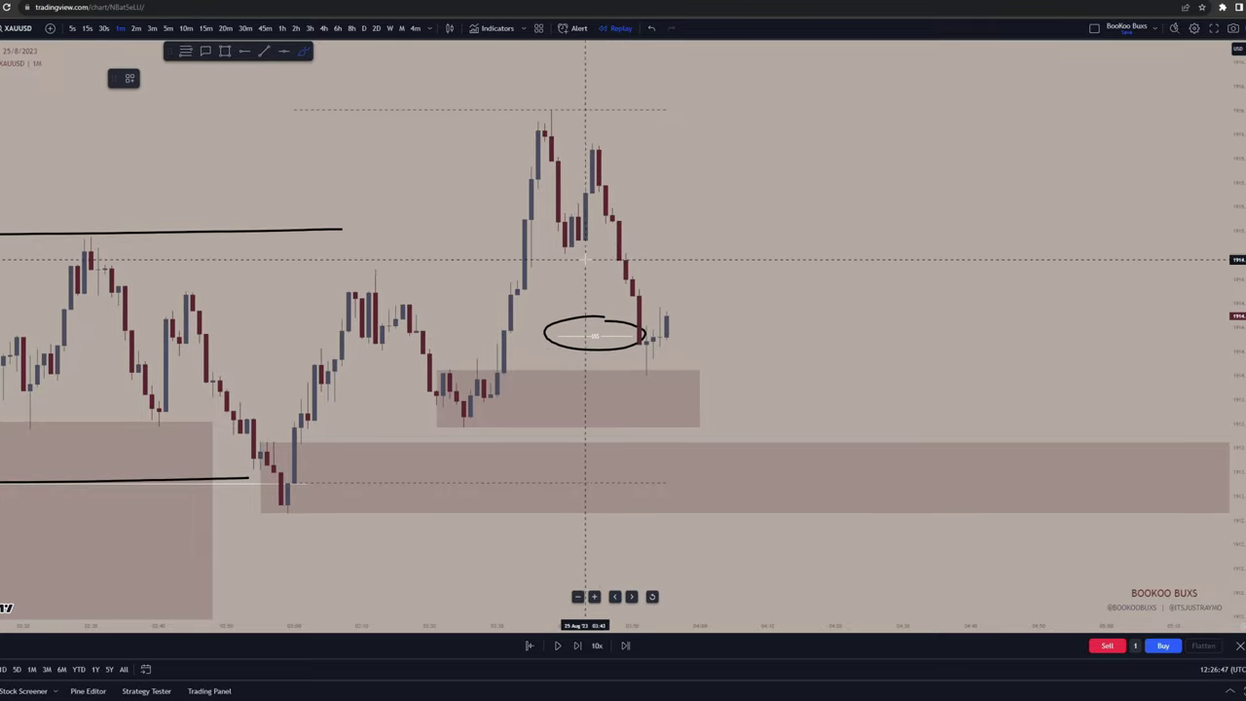
{"action": "mouse_move", "coordinate": [552, 216]}
{"action": "left_mouse_down"}
{"action": "mouse_move", "coordinate": [572, 277]}
{"action": "mouse_move", "coordinate": [592, 157]}
{"action": "left_mouse_up"}
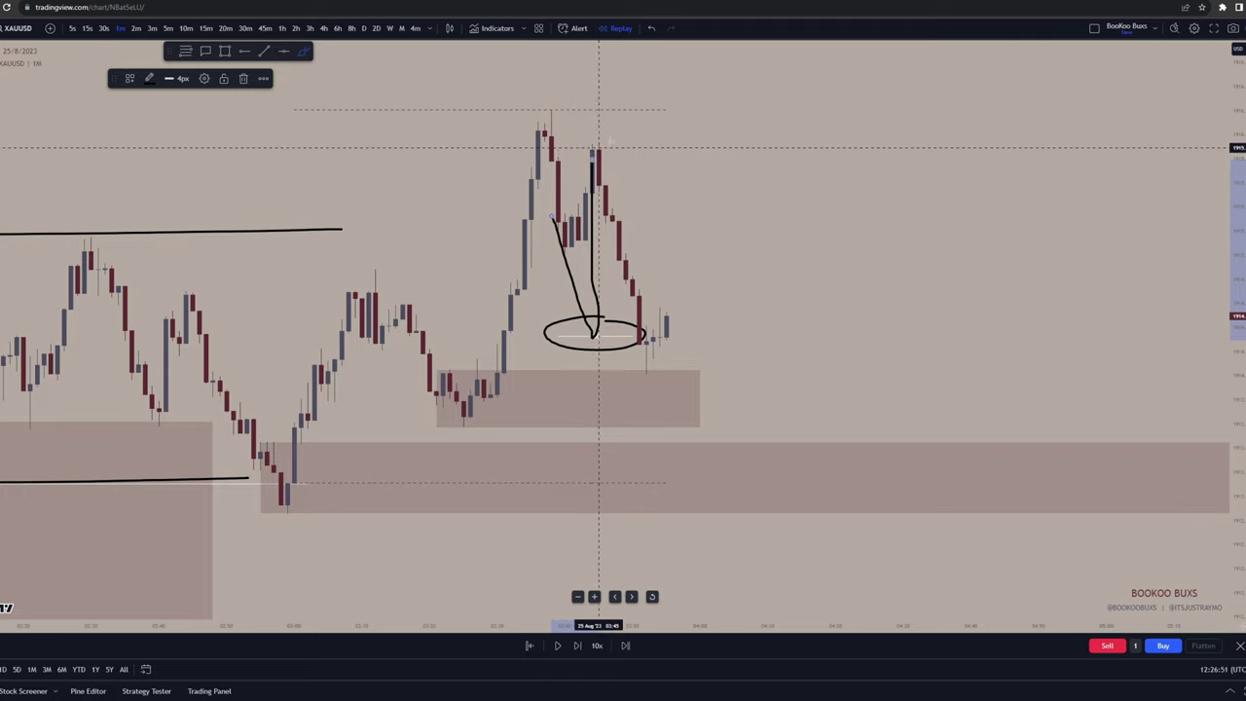
{"action": "left_click", "coordinate": [653, 30]}
{"action": "left_click", "coordinate": [652, 30]}
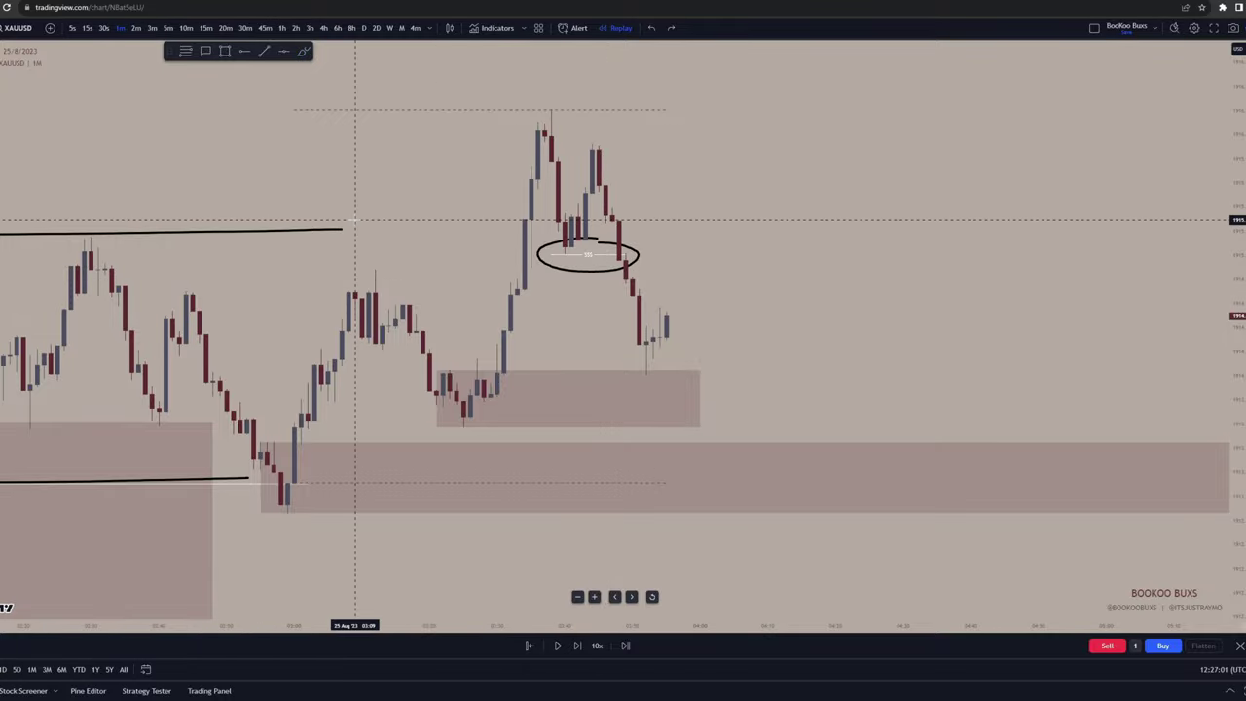
- Move the brush circle down around the latest low and advance the replay by three candles
{"action": "mouse_move", "coordinate": [599, 271]}
{"action": "left_mouse_down"}
{"action": "mouse_move", "coordinate": [668, 381]}
{"action": "mouse_move", "coordinate": [654, 387]}
{"action": "left_mouse_up"}
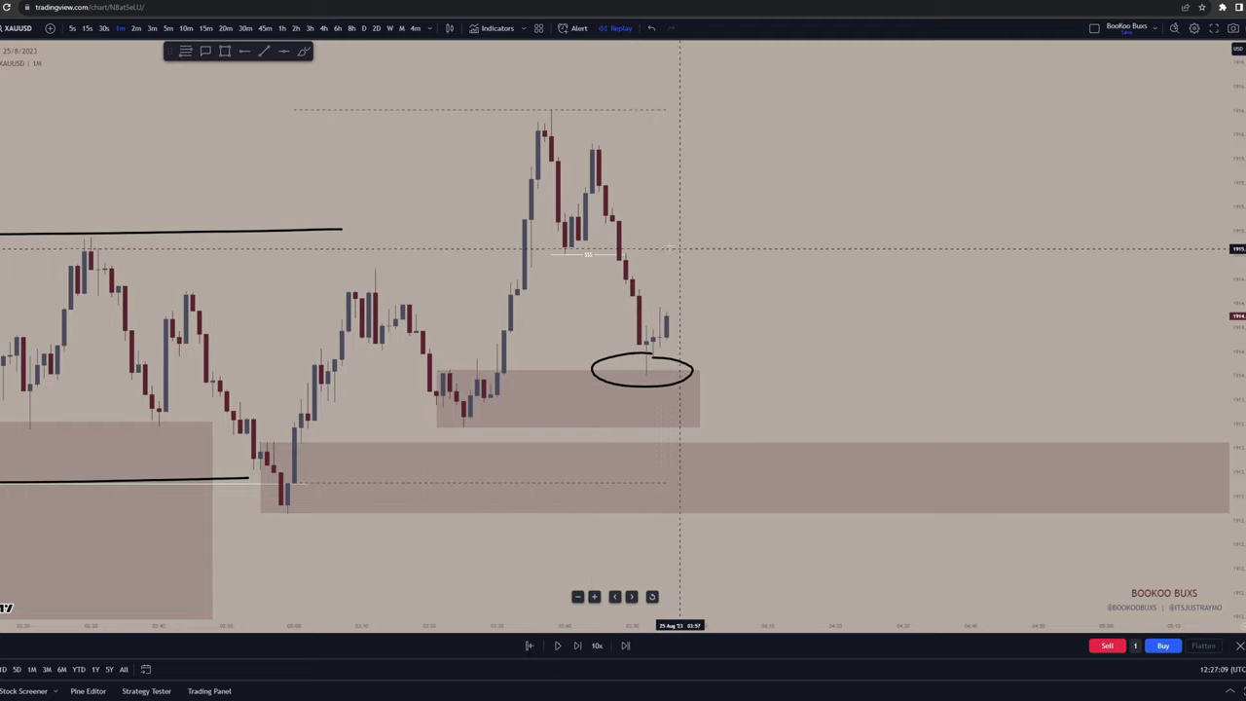
{"action": "left_click", "coordinate": [578, 645]}
{"action": "left_click", "coordinate": [577, 645]}
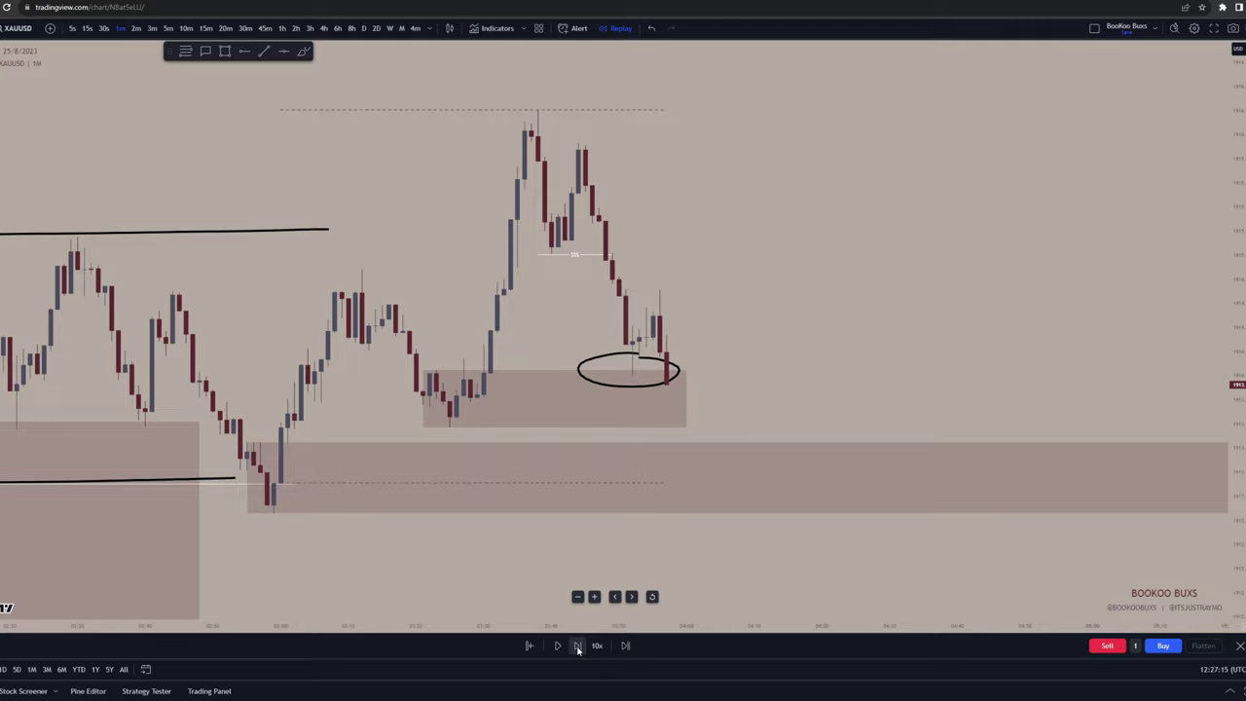
{"action": "left_click", "coordinate": [578, 646]}
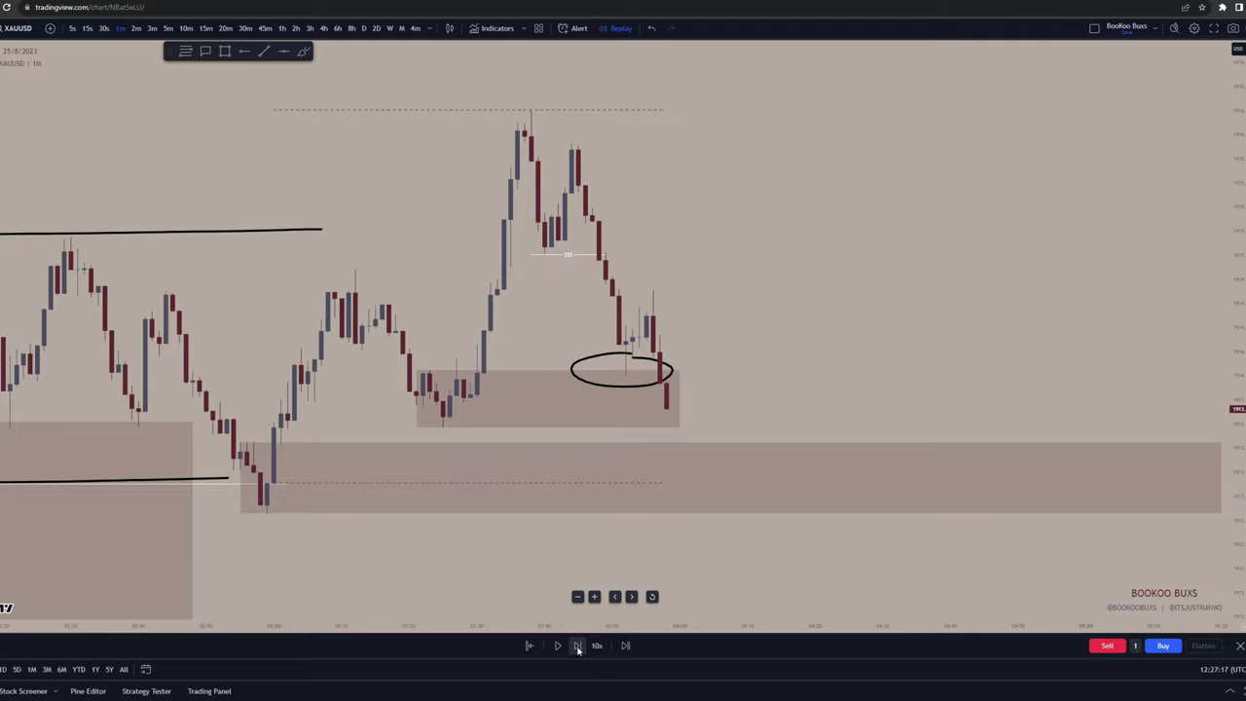
- Move the white structure line to the broken low inside the small demand zone and delete the circle around it
{"action": "left_click_drag", "start_coordinate": [572, 257], "coordinate": [632, 380]}
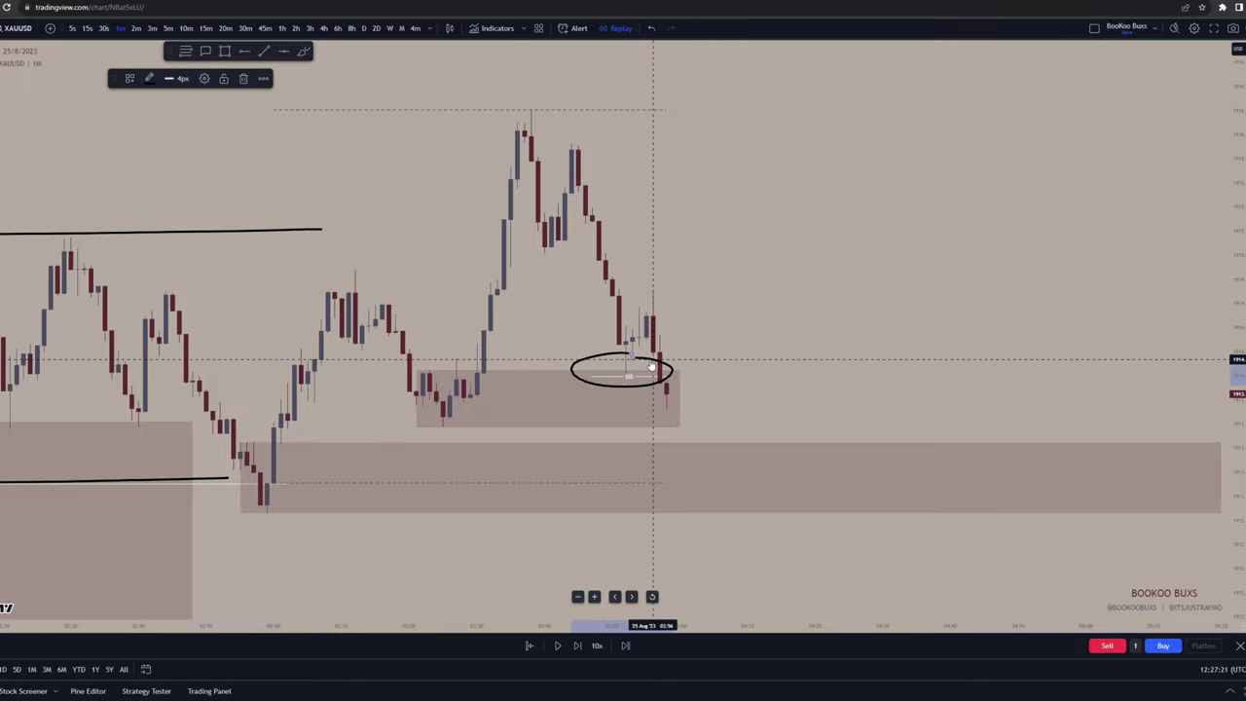
{"action": "left_click", "coordinate": [246, 81]}
{"action": "left_click_drag", "start_coordinate": [586, 320], "coordinate": [645, 311]}
{"action": "scroll", "coordinate": [646, 311], "scroll_direction": "up", "scroll_amount": 2}
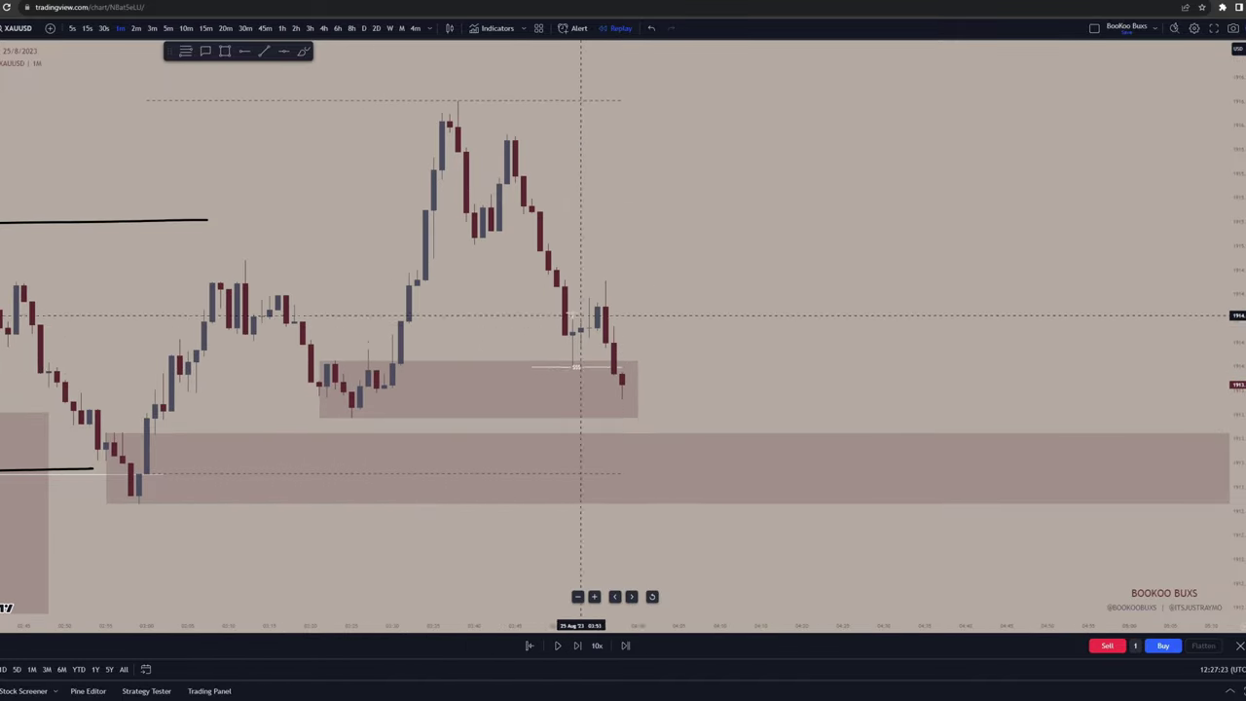
- Shift the white structure line one candle later along the same low and deselect it
{"action": "left_click_drag", "start_coordinate": [567, 335], "coordinate": [658, 344]}
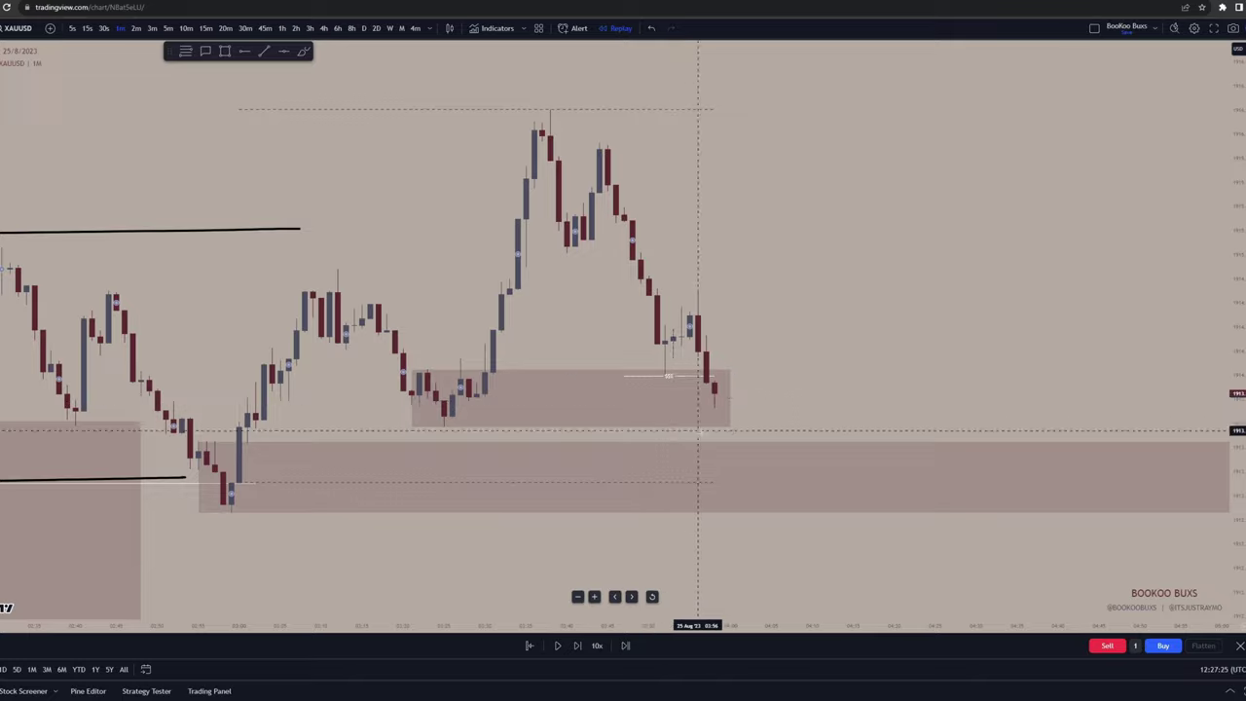
{"action": "left_click_drag", "start_coordinate": [931, 446], "coordinate": [970, 449]}
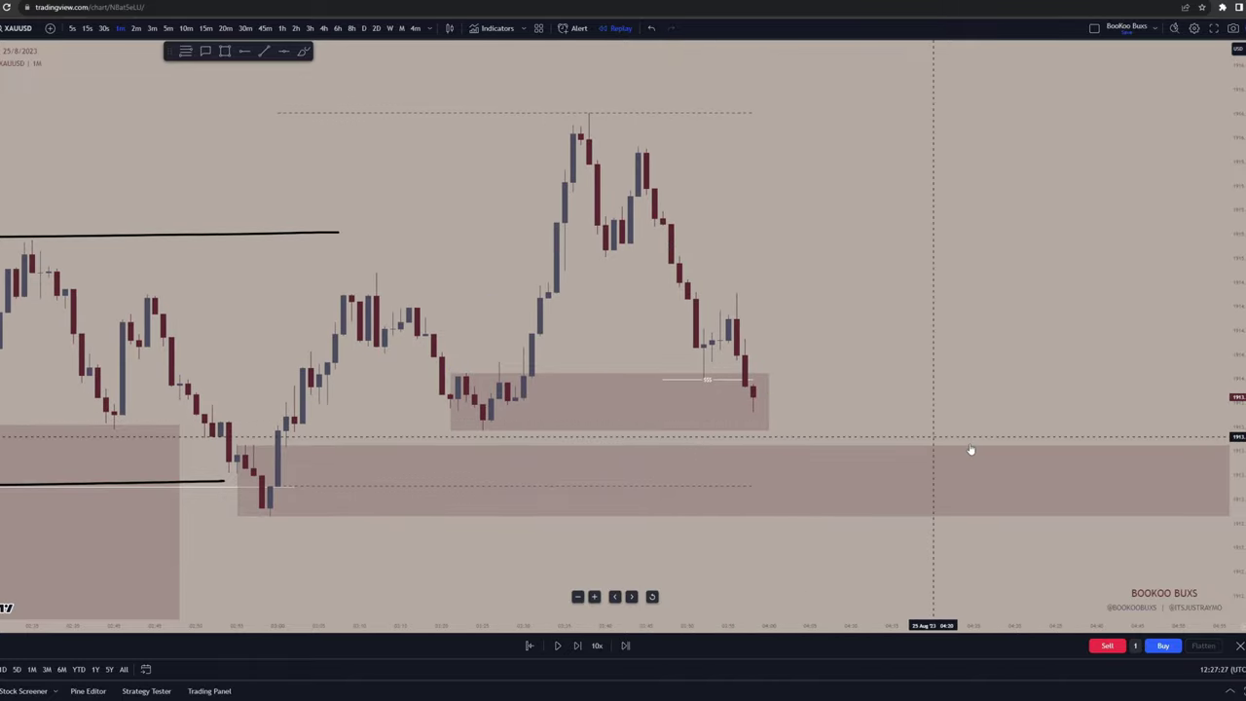
{"action": "left_click_drag", "start_coordinate": [1238, 509], "coordinate": [1237, 457]}
{"action": "left_click_drag", "start_coordinate": [997, 423], "coordinate": [1082, 446]}
{"action": "left_click_drag", "start_coordinate": [1237, 455], "coordinate": [1124, 449]}
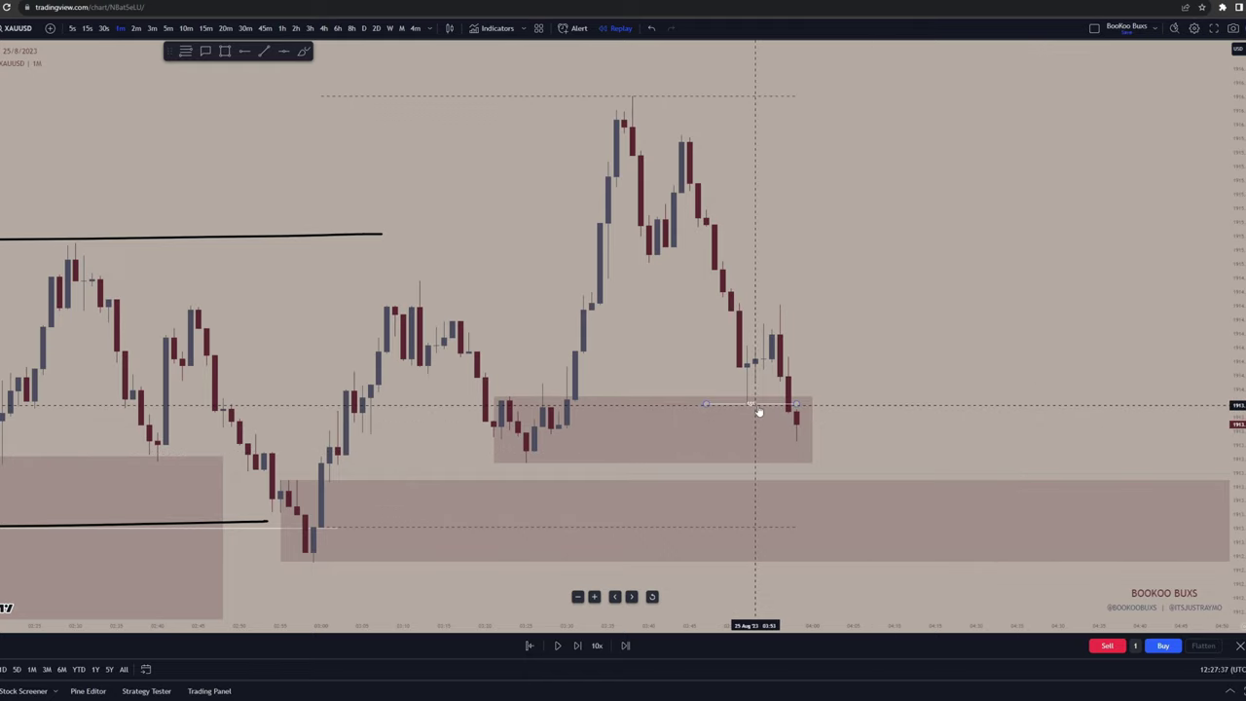
{"action": "left_click_drag", "start_coordinate": [755, 405], "coordinate": [764, 405]}
{"action": "left_click", "coordinate": [837, 376]}
- Try a long position at the latest candle, with its stop just below the small demand zone and target above the swing high, and delete it
{"action": "left_click_drag", "start_coordinate": [1001, 417], "coordinate": [972, 425]}
{"action": "left_click_drag", "start_coordinate": [1239, 456], "coordinate": [1239, 481]}
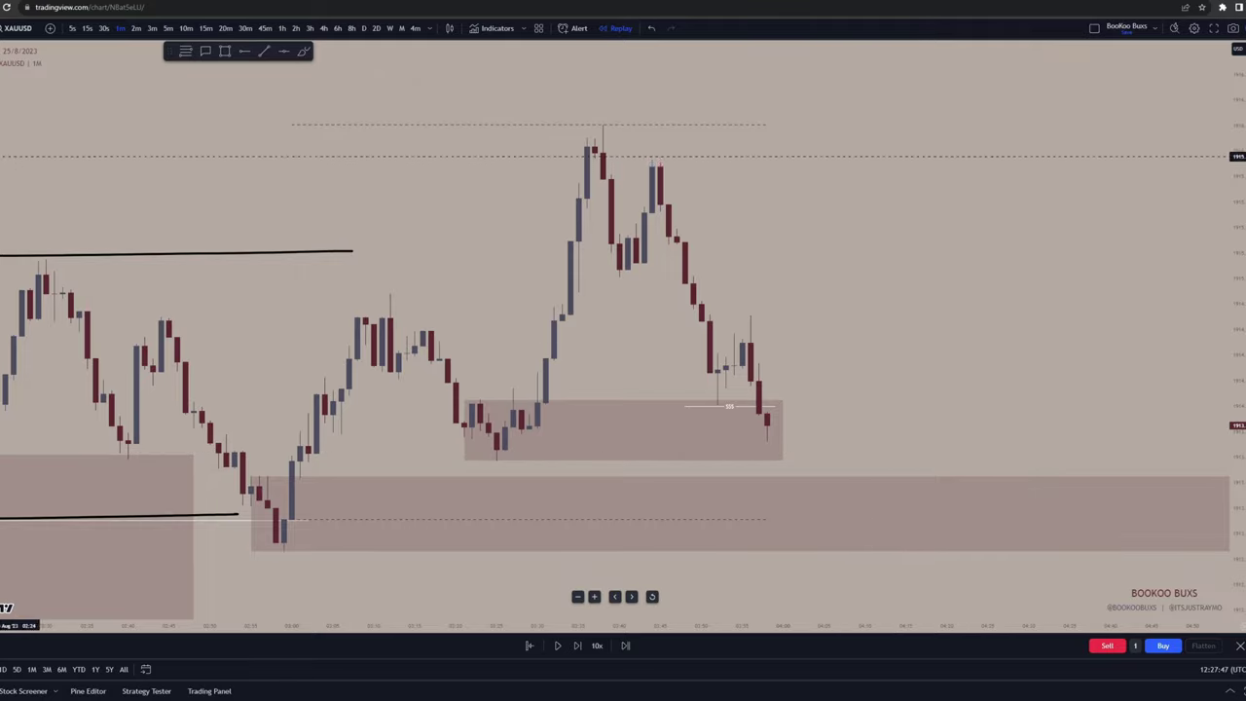
{"action": "left_click", "coordinate": [4, 145]}
{"action": "left_click", "coordinate": [29, 139]}
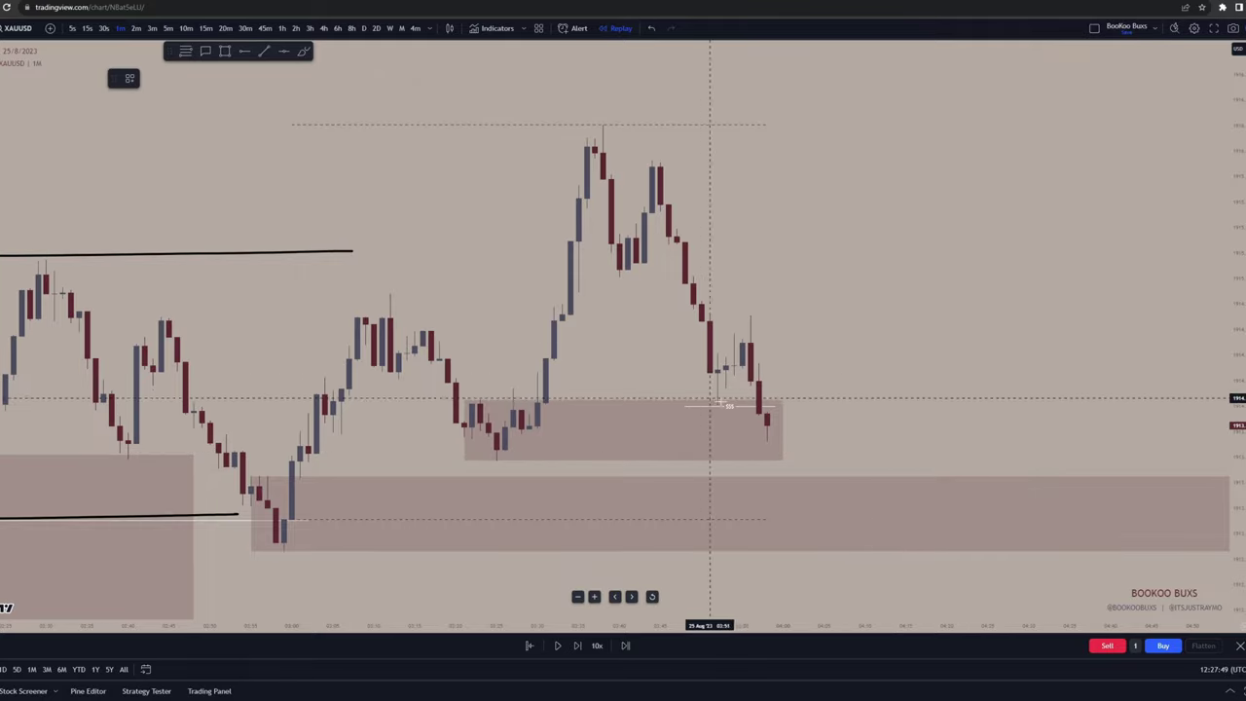
{"action": "left_click", "coordinate": [754, 425]}
{"action": "left_click_drag", "start_coordinate": [652, 342], "coordinate": [628, 306]}
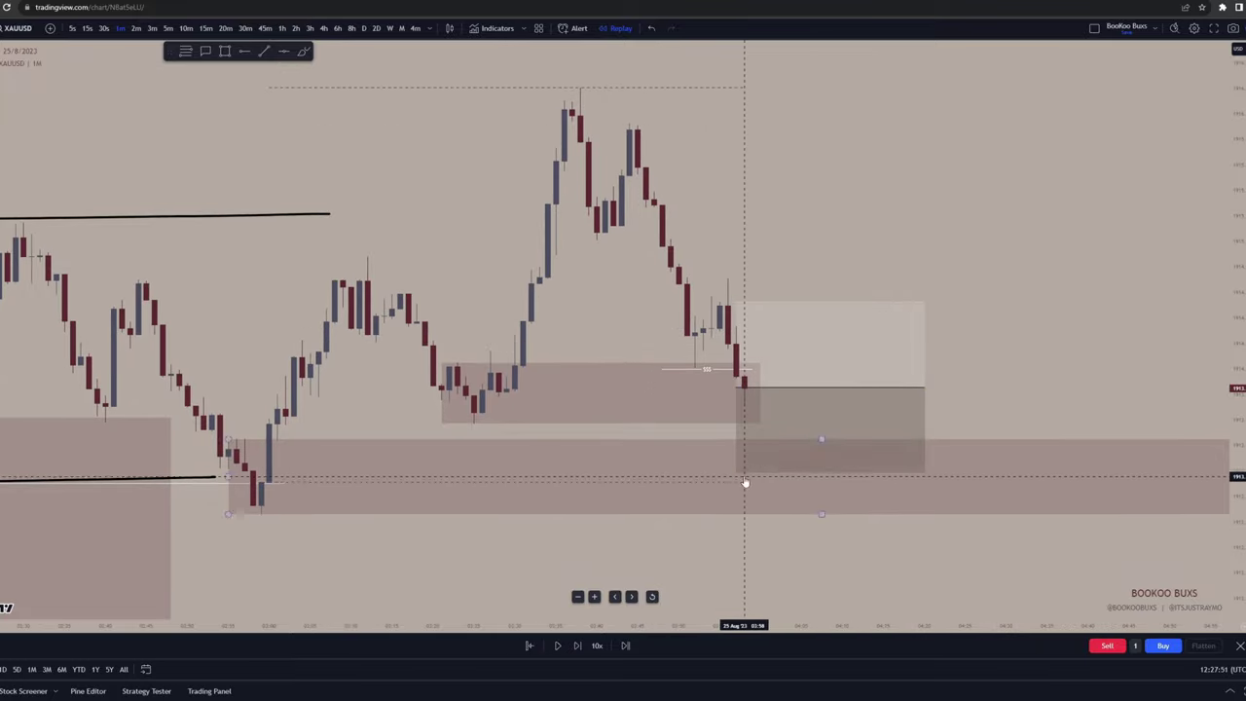
{"action": "left_click_drag", "start_coordinate": [737, 473], "coordinate": [736, 425]}
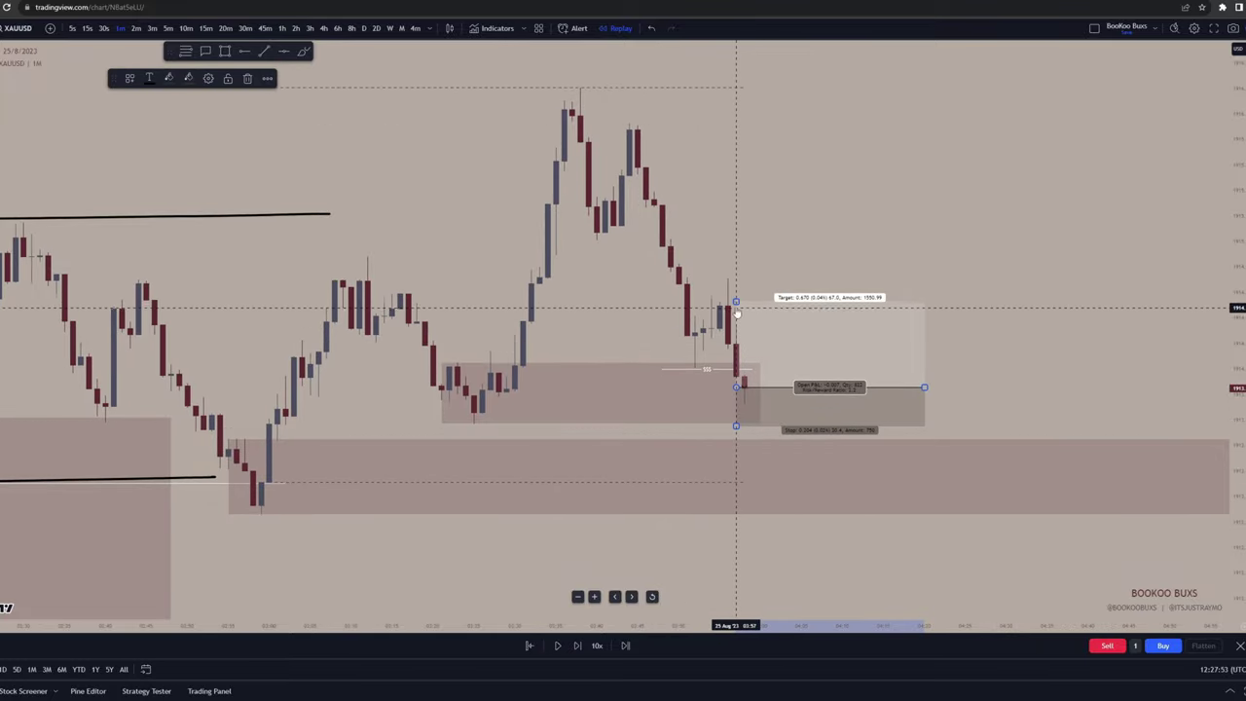
{"action": "left_click_drag", "start_coordinate": [736, 302], "coordinate": [736, 51]}
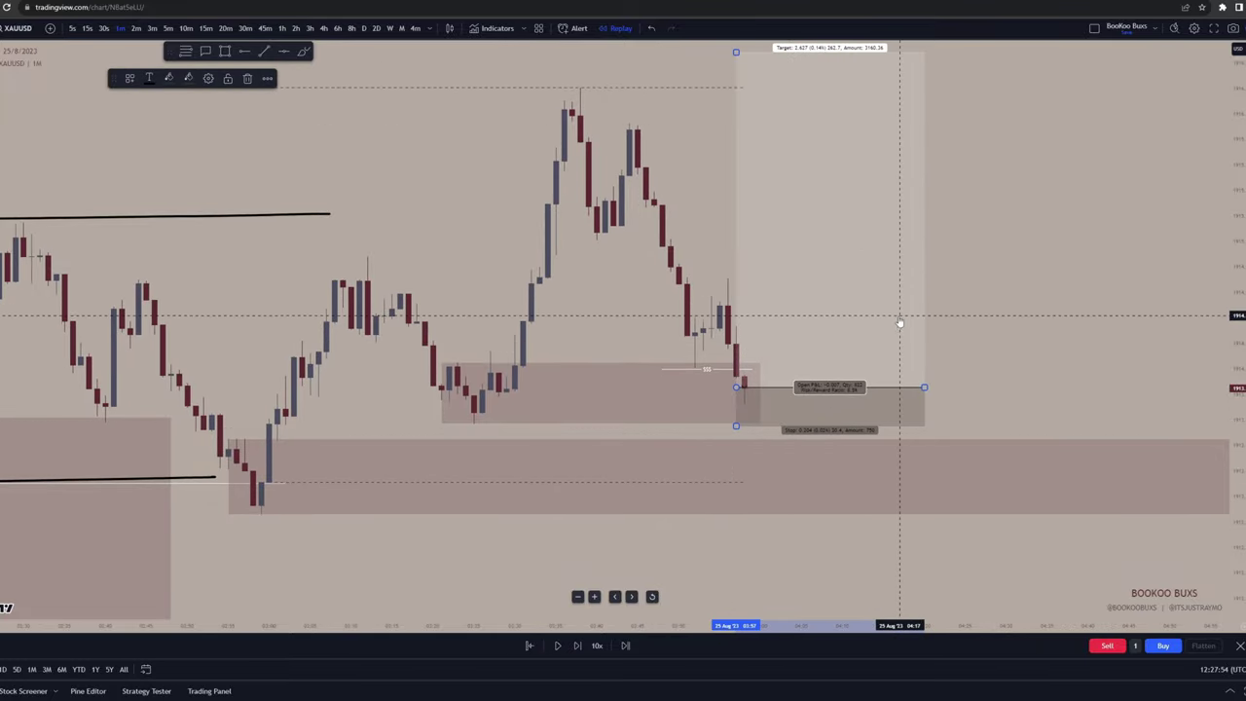
{"action": "left_click", "coordinate": [247, 78]}
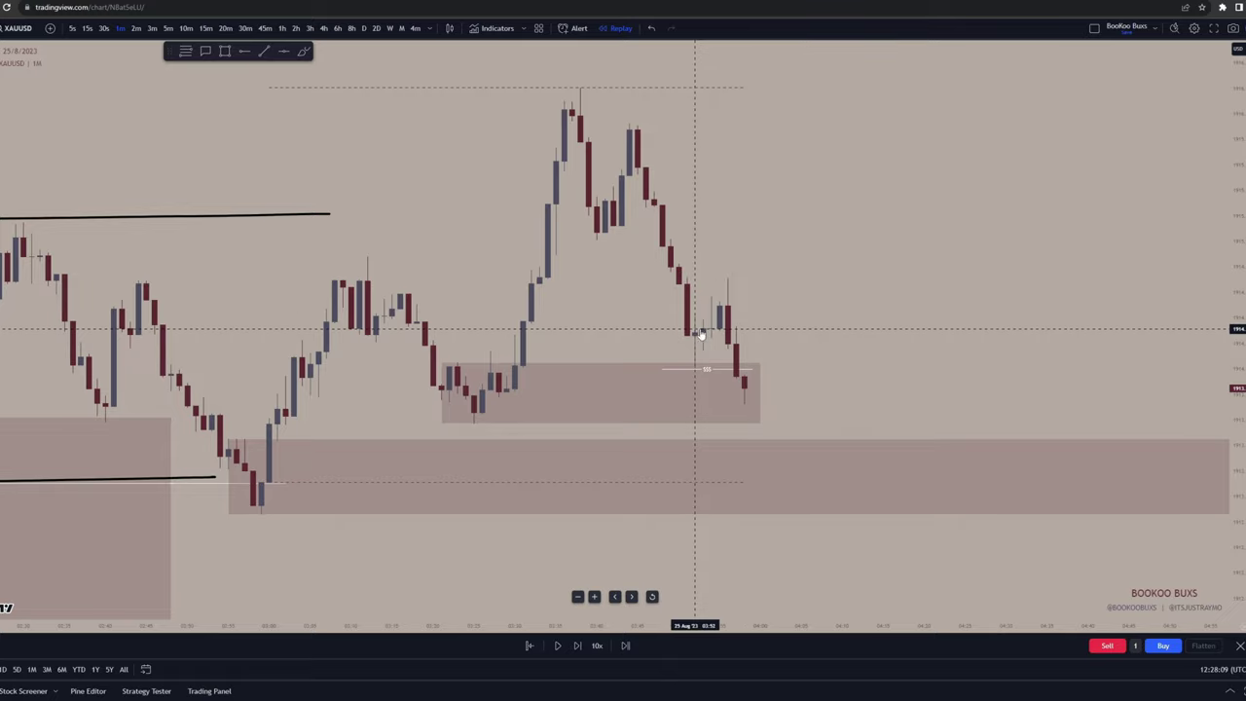
- Circle the swing low in the large lower zone and the highest swing high with the brush
{"action": "left_click_drag", "start_coordinate": [798, 314], "coordinate": [826, 334]}
{"action": "scroll", "coordinate": [827, 337], "scroll_direction": "down", "scroll_amount": 4}
{"action": "scroll", "coordinate": [832, 339], "scroll_direction": "up", "scroll_amount": 2}
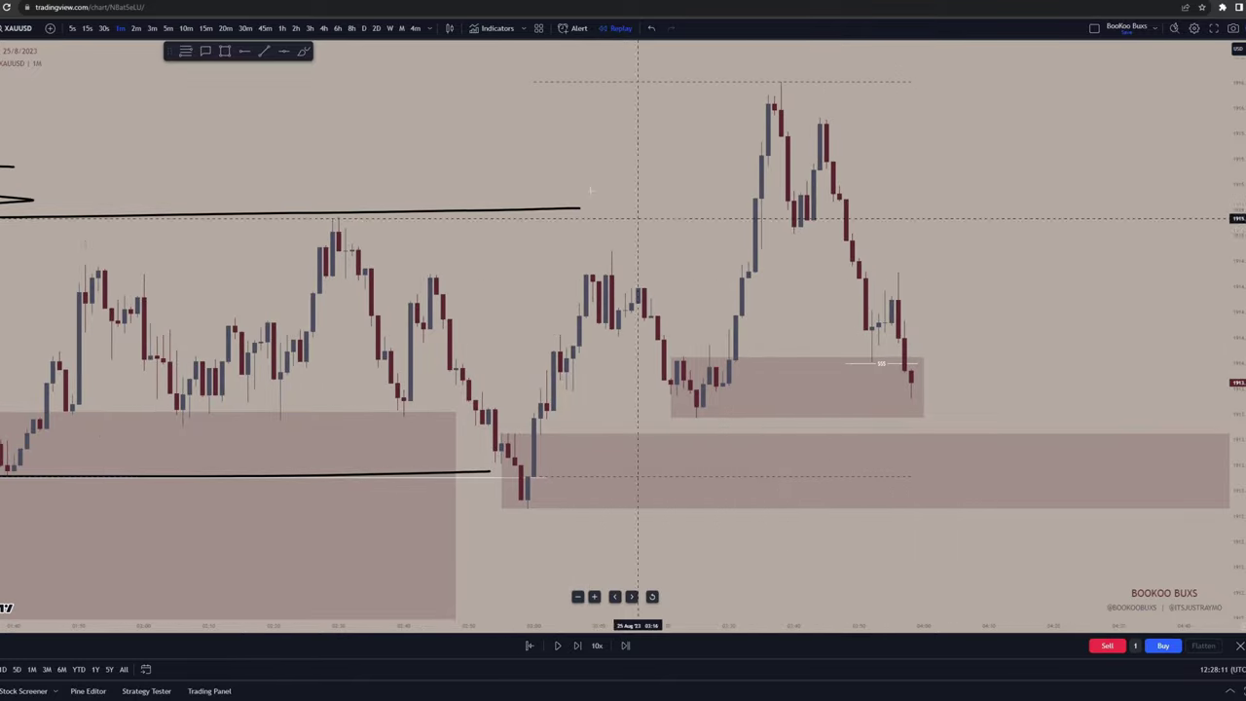
{"action": "left_click", "coordinate": [305, 50]}
{"action": "mouse_move", "coordinate": [523, 487]}
{"action": "left_mouse_down"}
{"action": "mouse_move", "coordinate": [507, 507]}
{"action": "mouse_move", "coordinate": [527, 484]}
{"action": "left_mouse_up"}
{"action": "left_click_drag", "start_coordinate": [774, 75], "coordinate": [765, 78]}
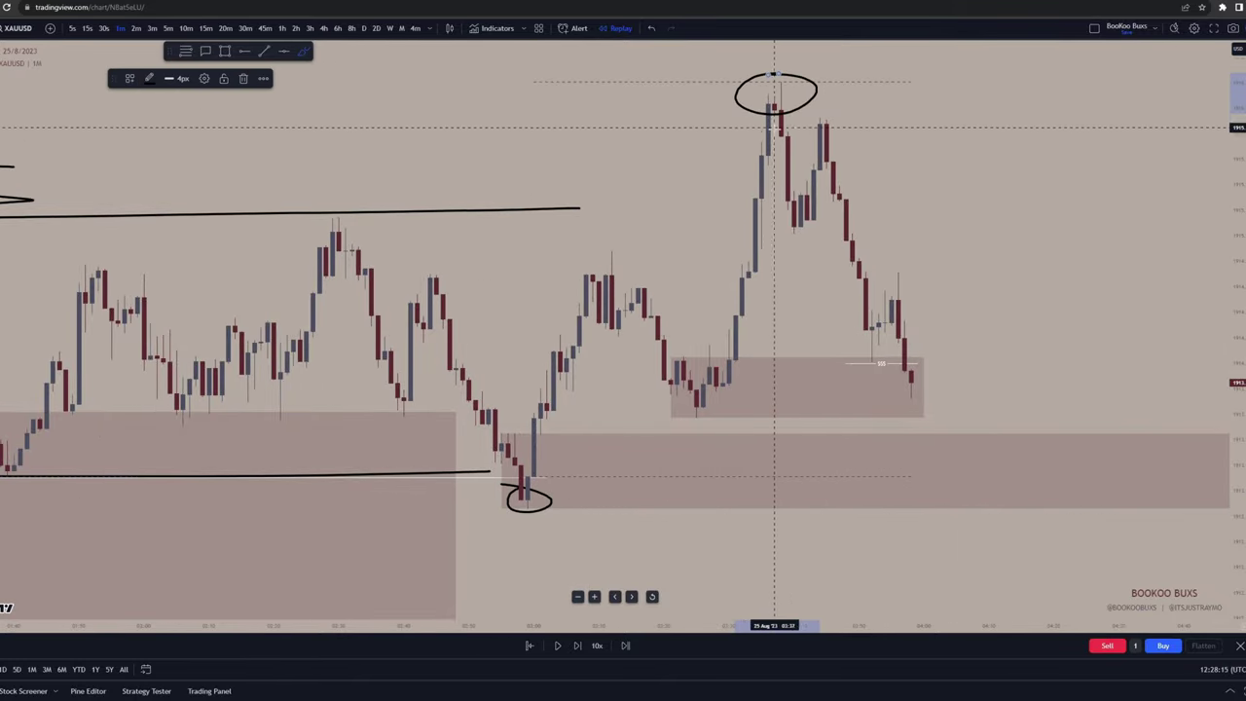
- Draw a horizontal trend line from the last pullback high and apply the CHOCH template to it
{"action": "scroll", "coordinate": [783, 131], "scroll_direction": "up", "scroll_amount": 1}
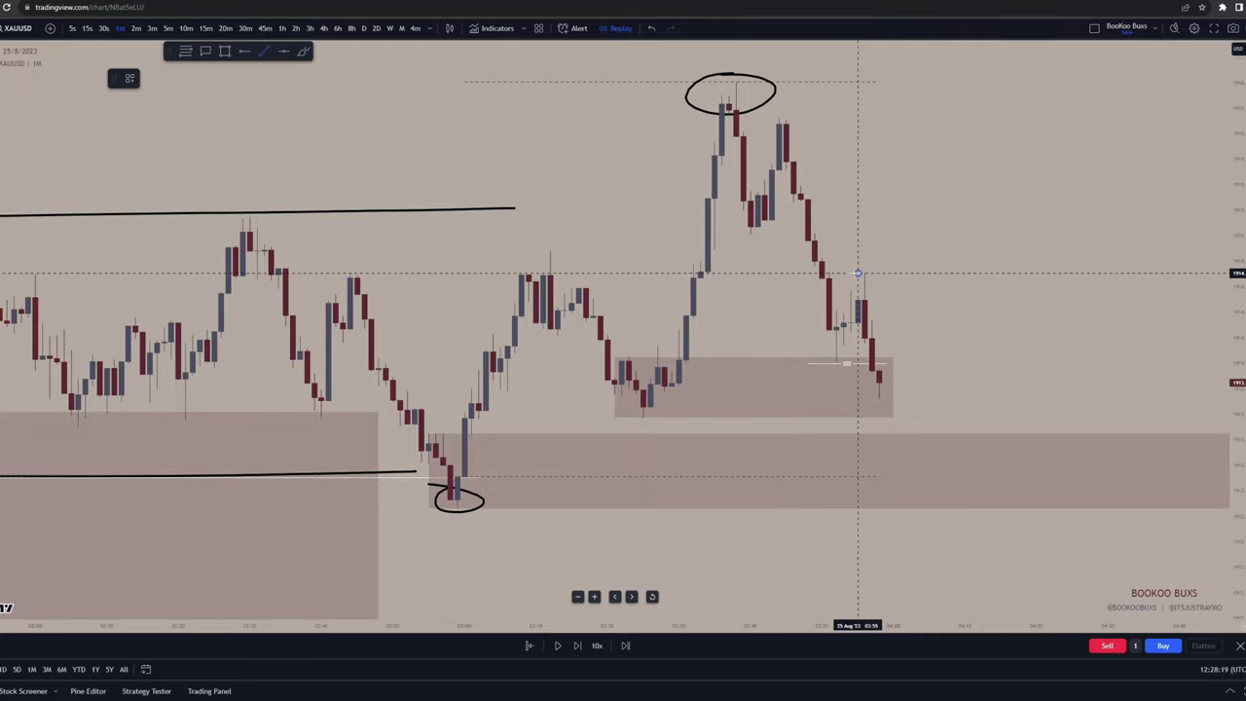
{"action": "left_click", "coordinate": [857, 273]}
{"action": "left_click", "coordinate": [965, 273]}
{"action": "double_click", "coordinate": [930, 275]}
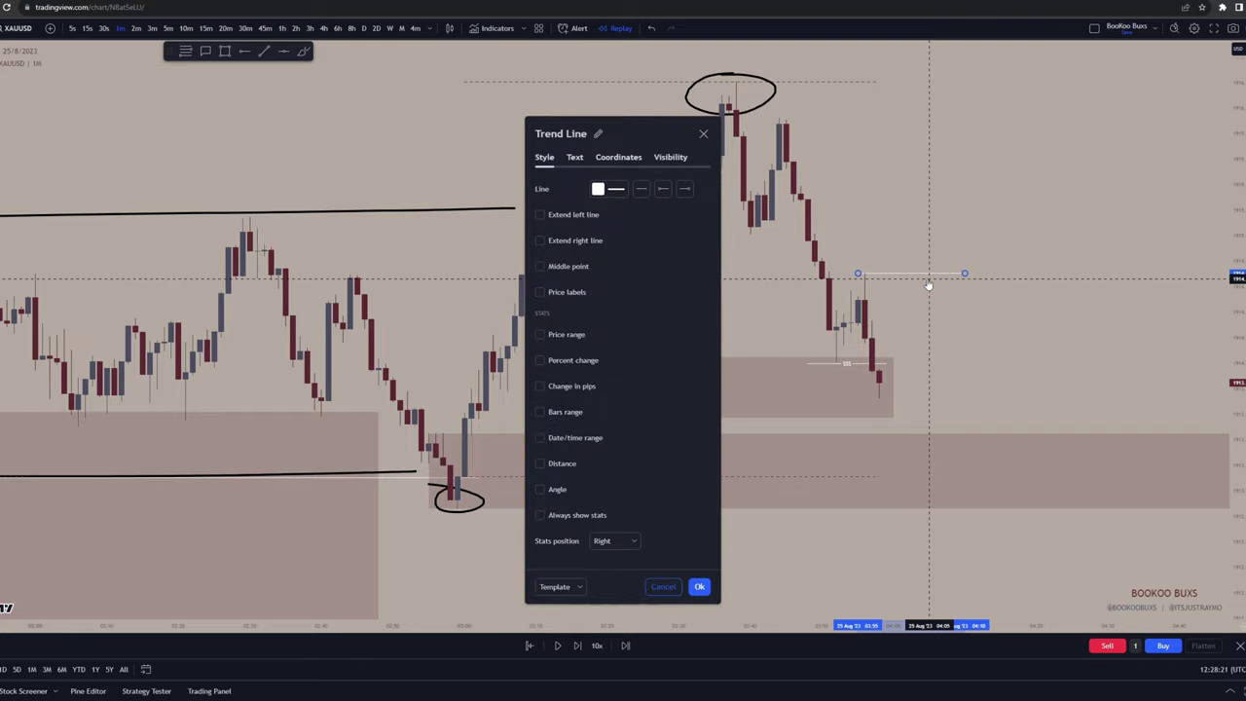
{"action": "left_click", "coordinate": [579, 587]}
{"action": "left_click", "coordinate": [580, 604]}
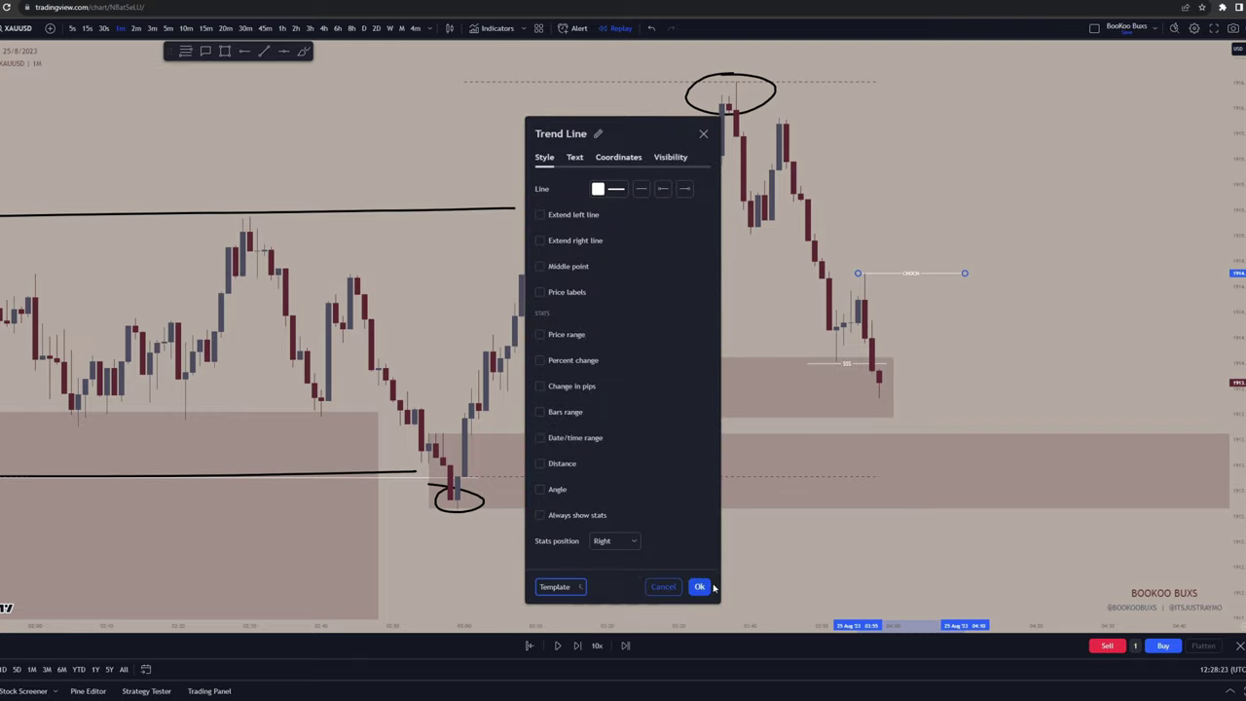
{"action": "left_click", "coordinate": [699, 586]}
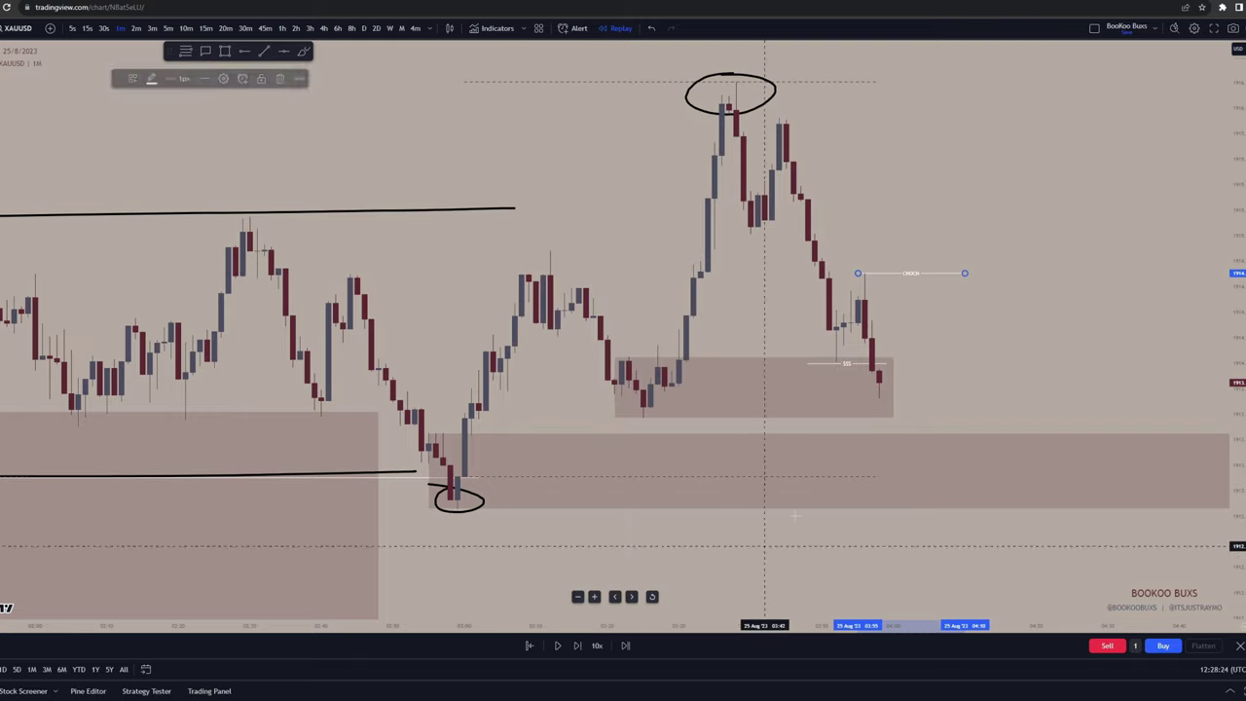
- Sketch a projected path rising through the CHOCH line, pulling back and rallying towards the high, and undo both strokes
{"action": "left_click", "coordinate": [304, 51]}
{"action": "mouse_move", "coordinate": [879, 392]}
{"action": "left_mouse_down"}
{"action": "mouse_move", "coordinate": [912, 279]}
{"action": "mouse_move", "coordinate": [956, 339]}
{"action": "left_mouse_up"}
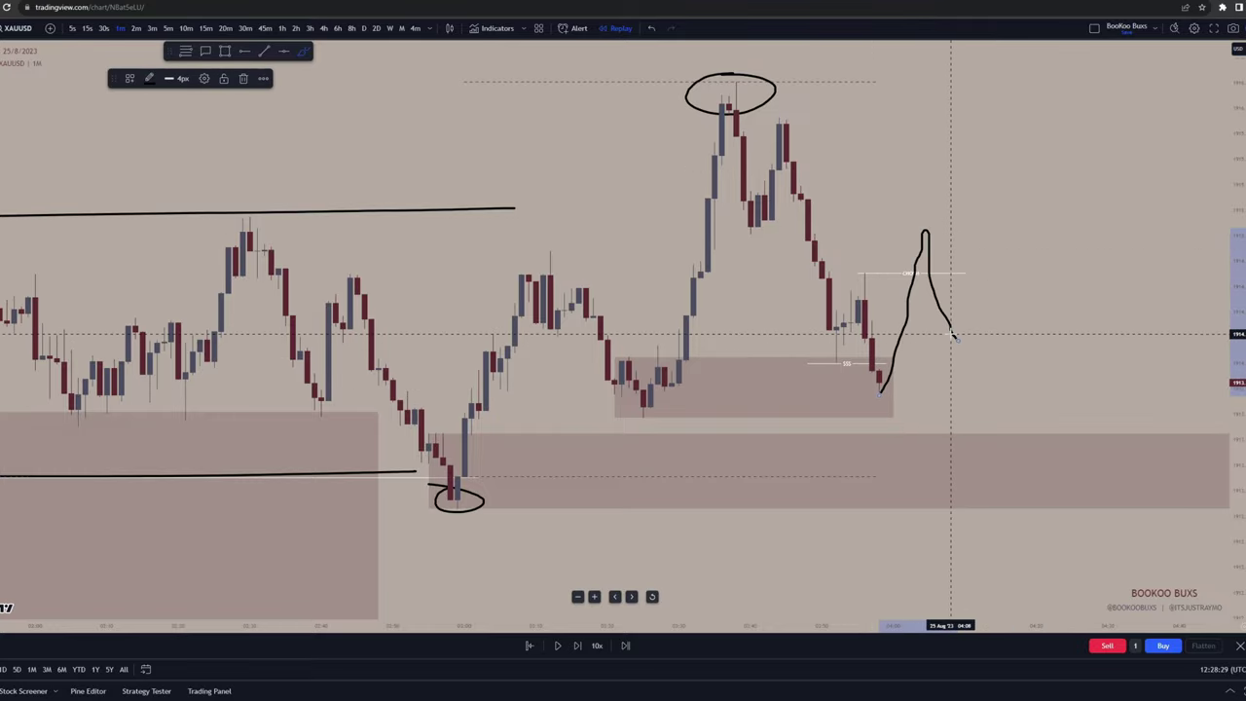
{"action": "left_click_drag", "start_coordinate": [956, 338], "coordinate": [1029, 114]}
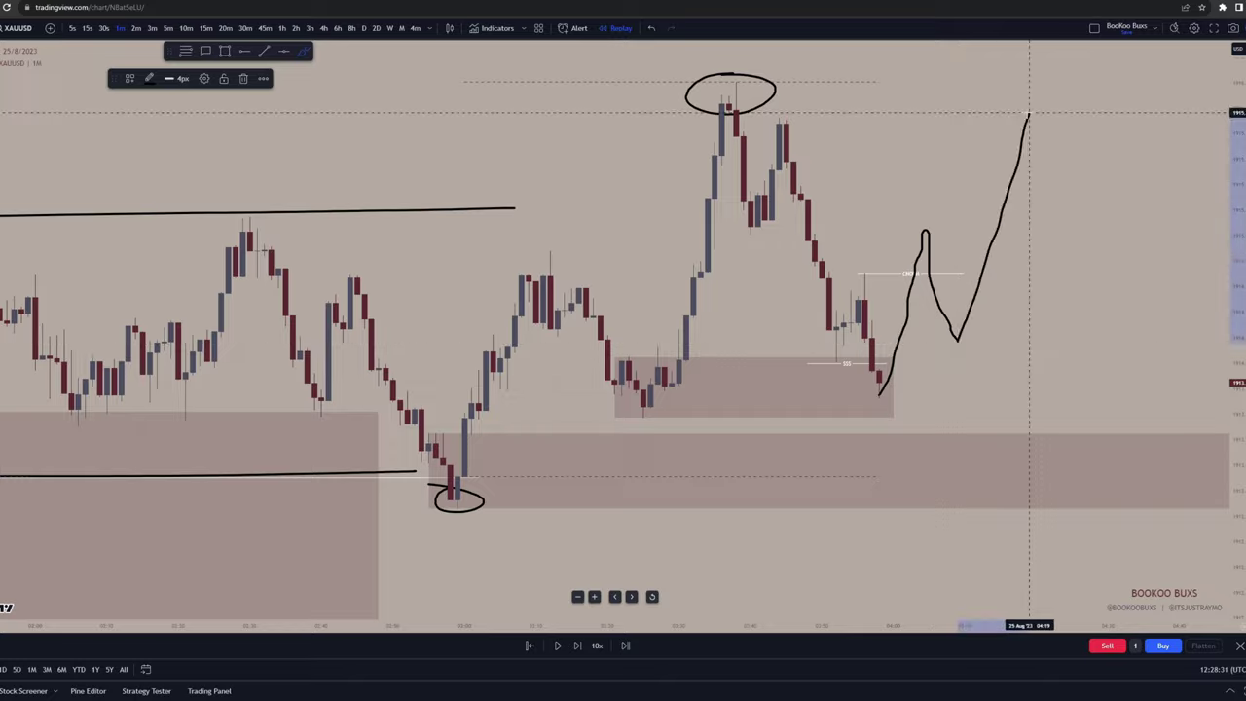
{"action": "left_click", "coordinate": [657, 37]}
{"action": "left_click", "coordinate": [657, 37]}
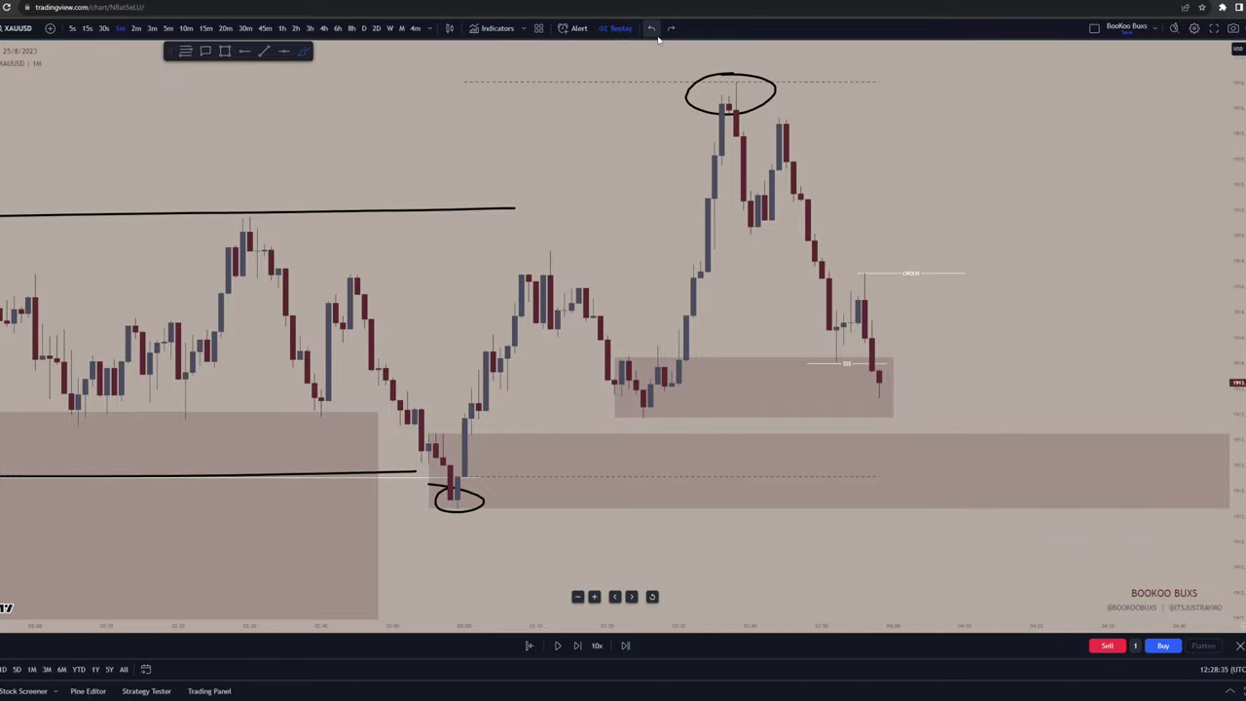
- Circle the newest low and the low before it, and draw a check mark inside the small demand zone with the brush
{"action": "left_click_drag", "start_coordinate": [881, 379], "coordinate": [886, 379]}
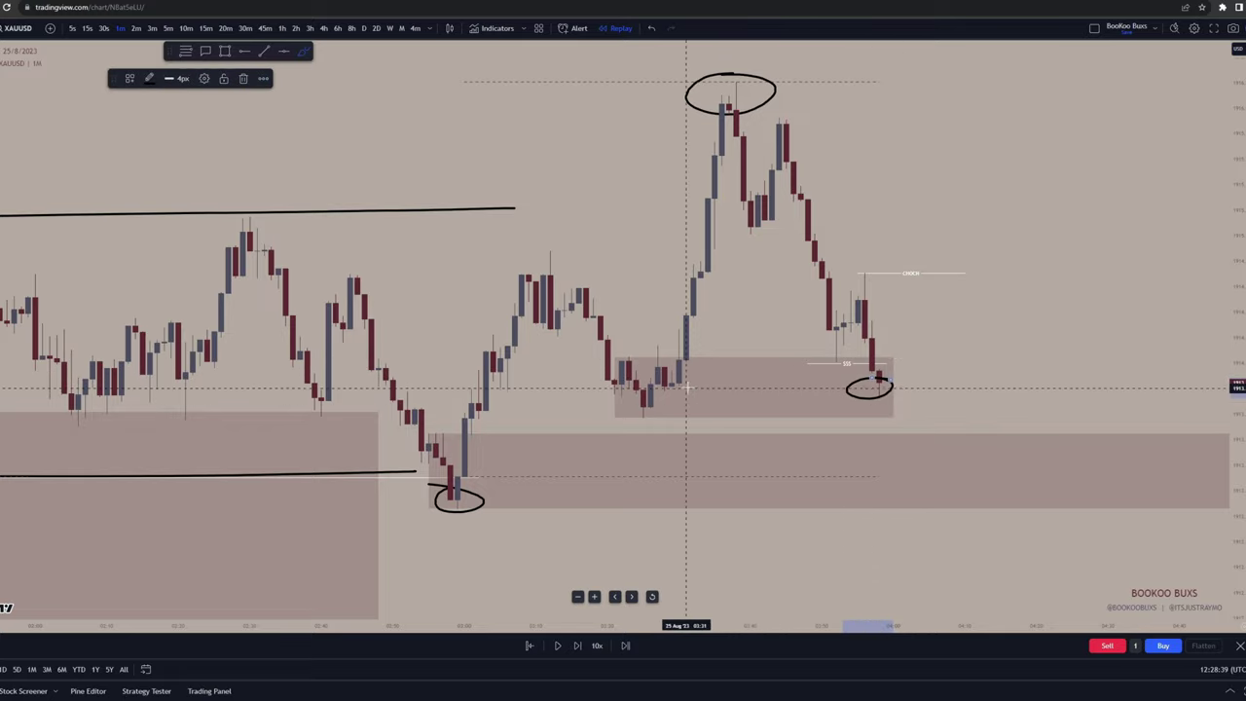
{"action": "left_click_drag", "start_coordinate": [688, 389], "coordinate": [721, 353]}
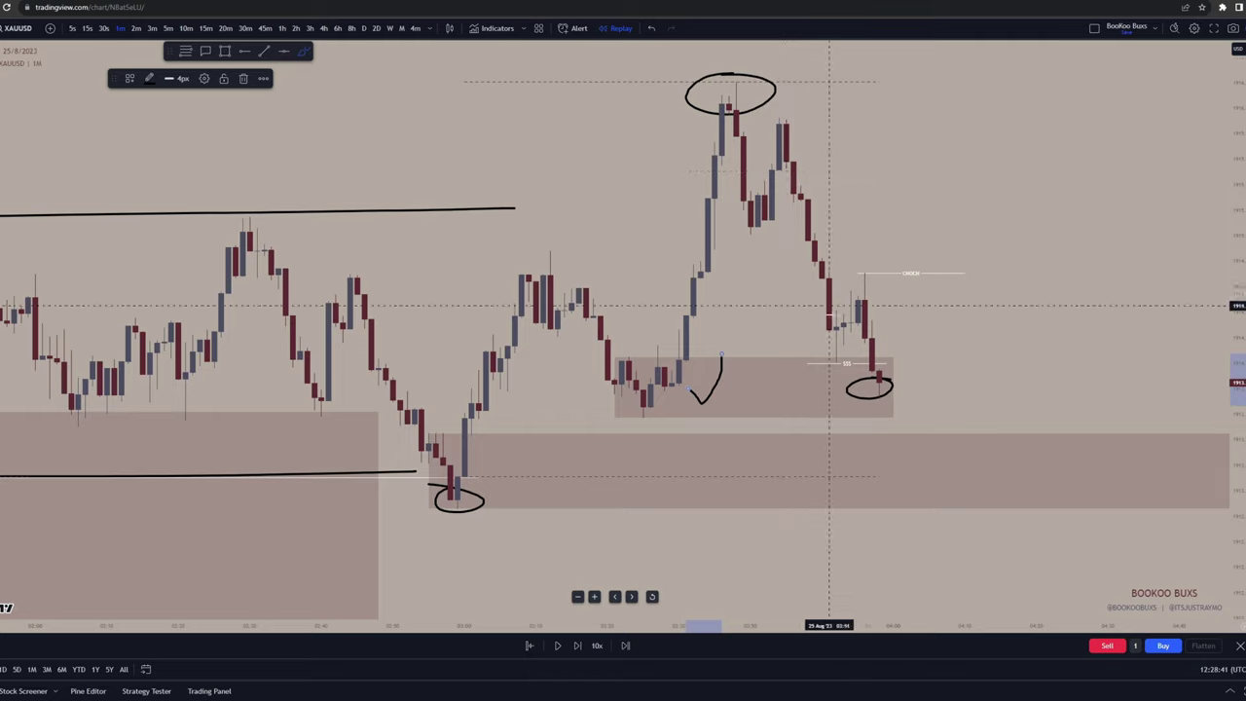
{"action": "left_click_drag", "start_coordinate": [851, 356], "coordinate": [844, 356]}
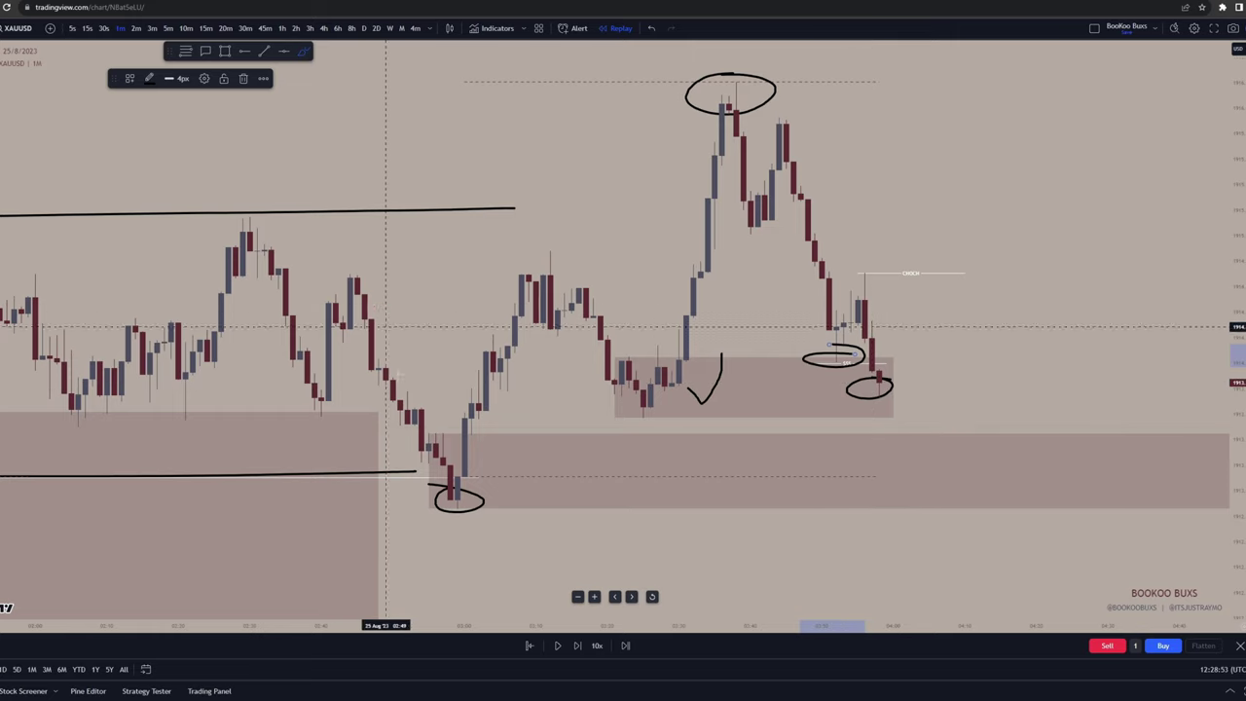
- Advance the replay three more candles to examine price entering the large lower demand zone
{"action": "left_click", "coordinate": [577, 646]}
{"action": "left_click", "coordinate": [577, 646]}
{"action": "left_click", "coordinate": [577, 646]}
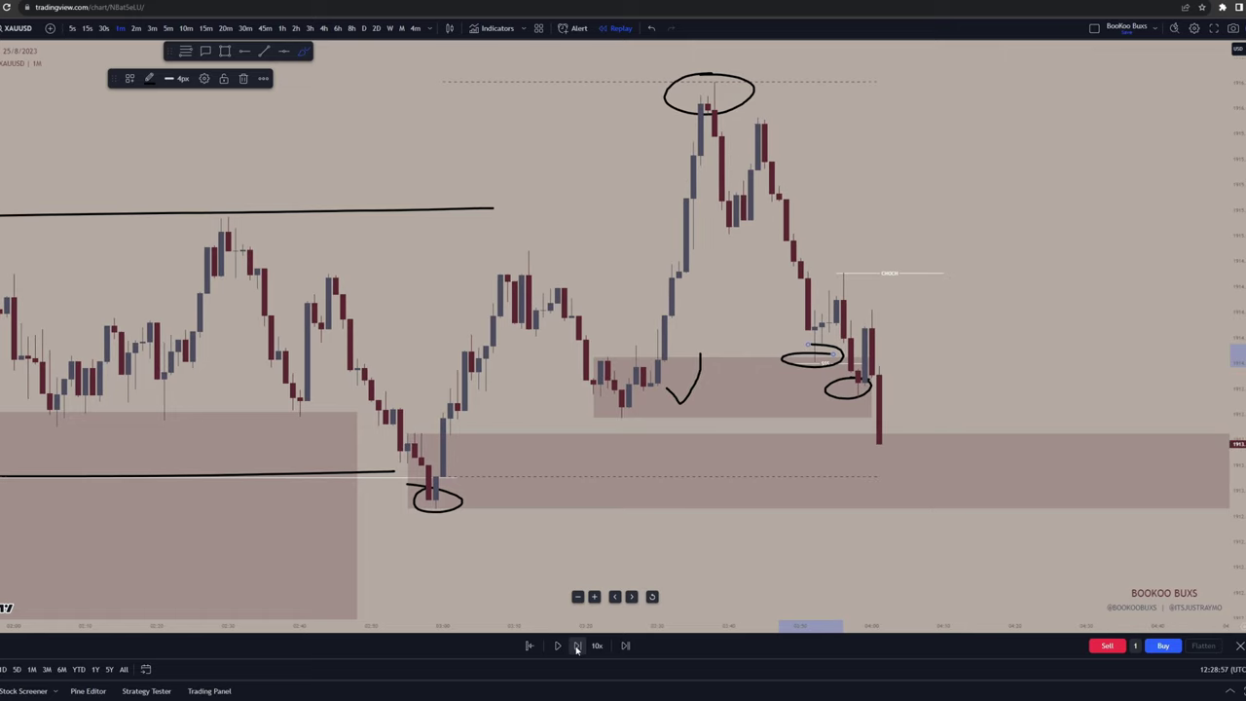
{"action": "scroll", "coordinate": [752, 555], "scroll_direction": "up", "scroll_amount": 2}
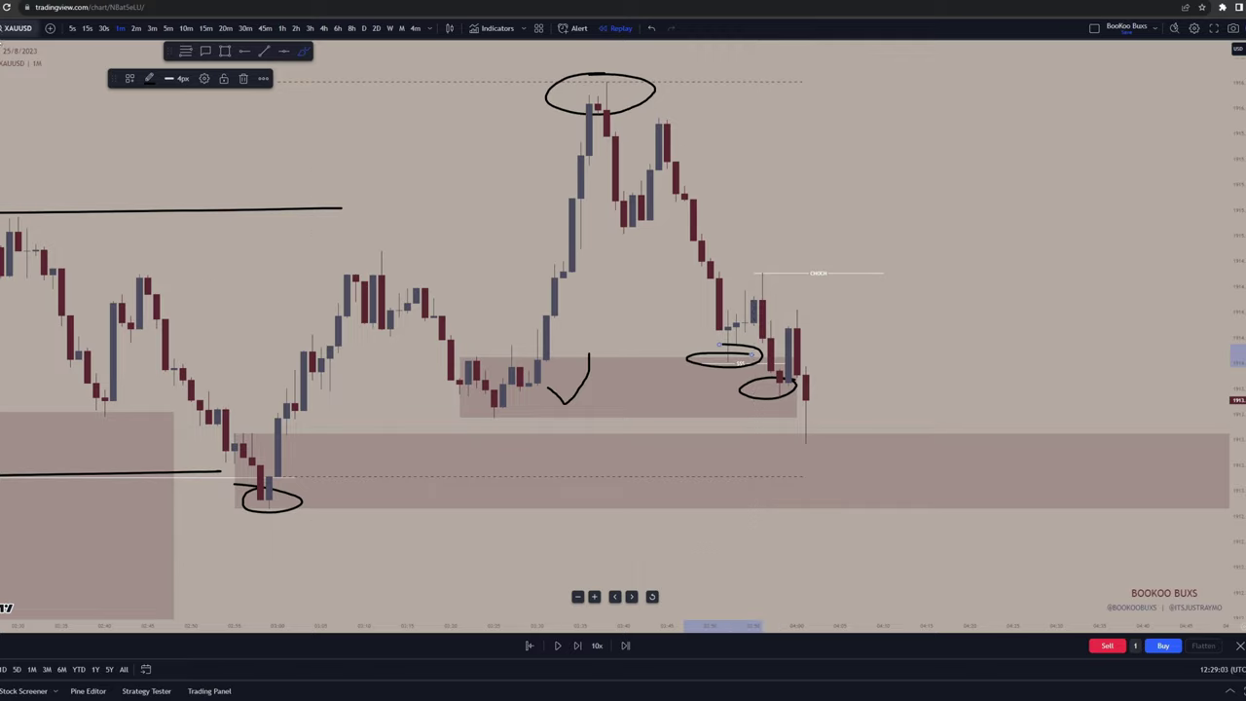
- Delete the brush circle around the earlier of the two marked lows, keeping the circle around the newest low
{"action": "left_click", "coordinate": [0, 52]}
{"action": "left_click", "coordinate": [20, 54]}
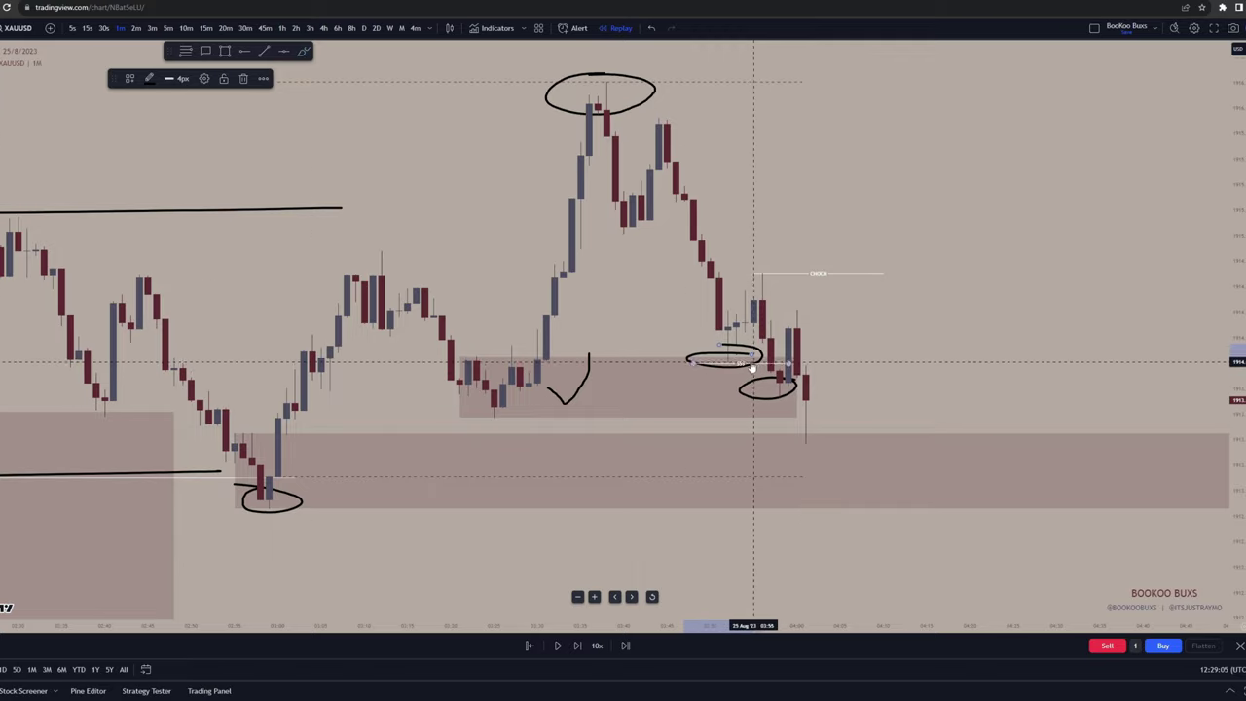
{"action": "left_click", "coordinate": [244, 79]}
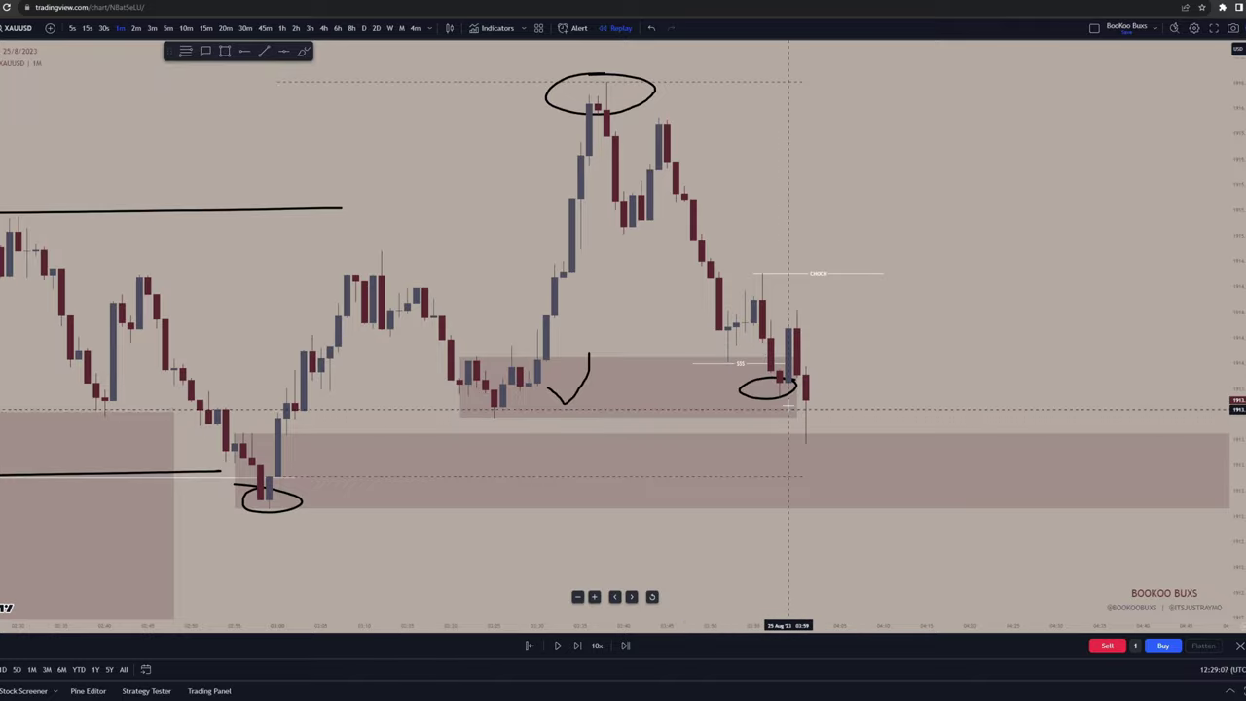
{"action": "left_click", "coordinate": [786, 396]}
{"action": "left_click", "coordinate": [304, 52]}
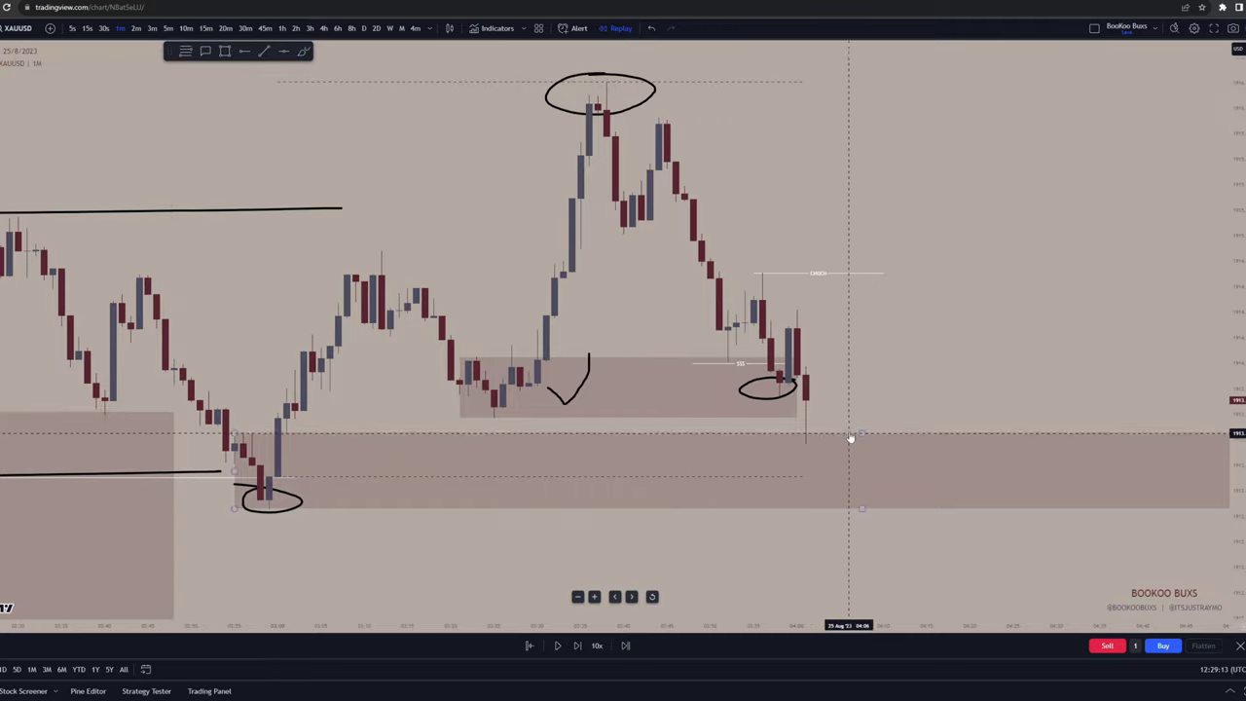
- Delete the large lower demand zone rectangle that extends across the chart
{"action": "left_click_drag", "start_coordinate": [847, 437], "coordinate": [705, 453]}
{"action": "left_click", "coordinate": [720, 454]}
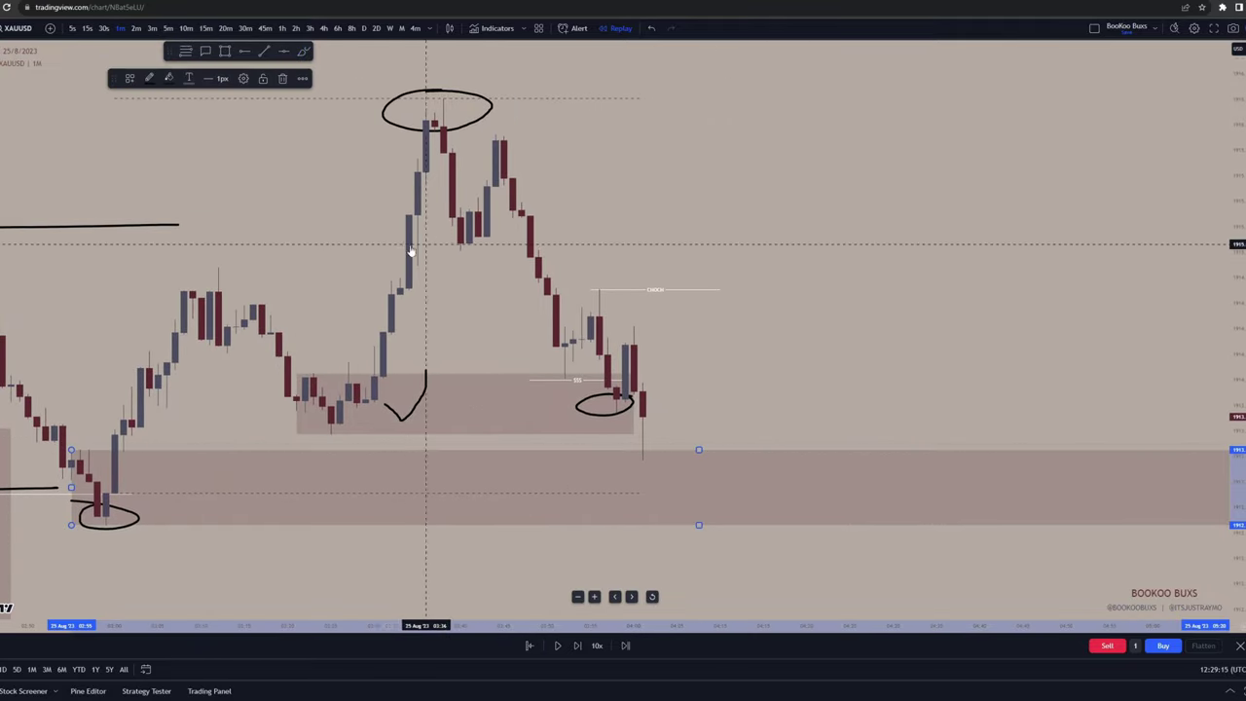
{"action": "key", "text": "Delete"}
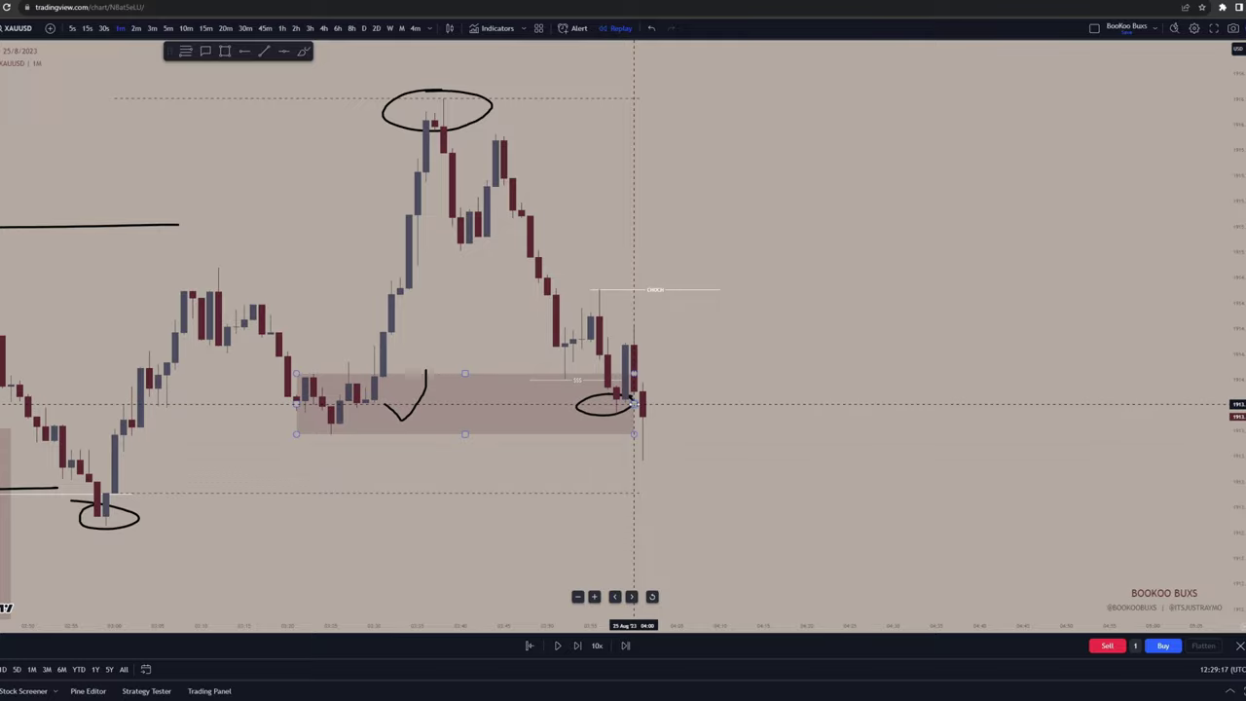
- Extend the small demand zone to the right, past the latest candle
{"action": "left_click_drag", "start_coordinate": [634, 403], "coordinate": [694, 403]}
{"action": "left_click_drag", "start_coordinate": [759, 403], "coordinate": [902, 407]}
{"action": "left_click_drag", "start_coordinate": [1237, 487], "coordinate": [1237, 358]}
{"action": "left_click_drag", "start_coordinate": [1027, 410], "coordinate": [1015, 364]}
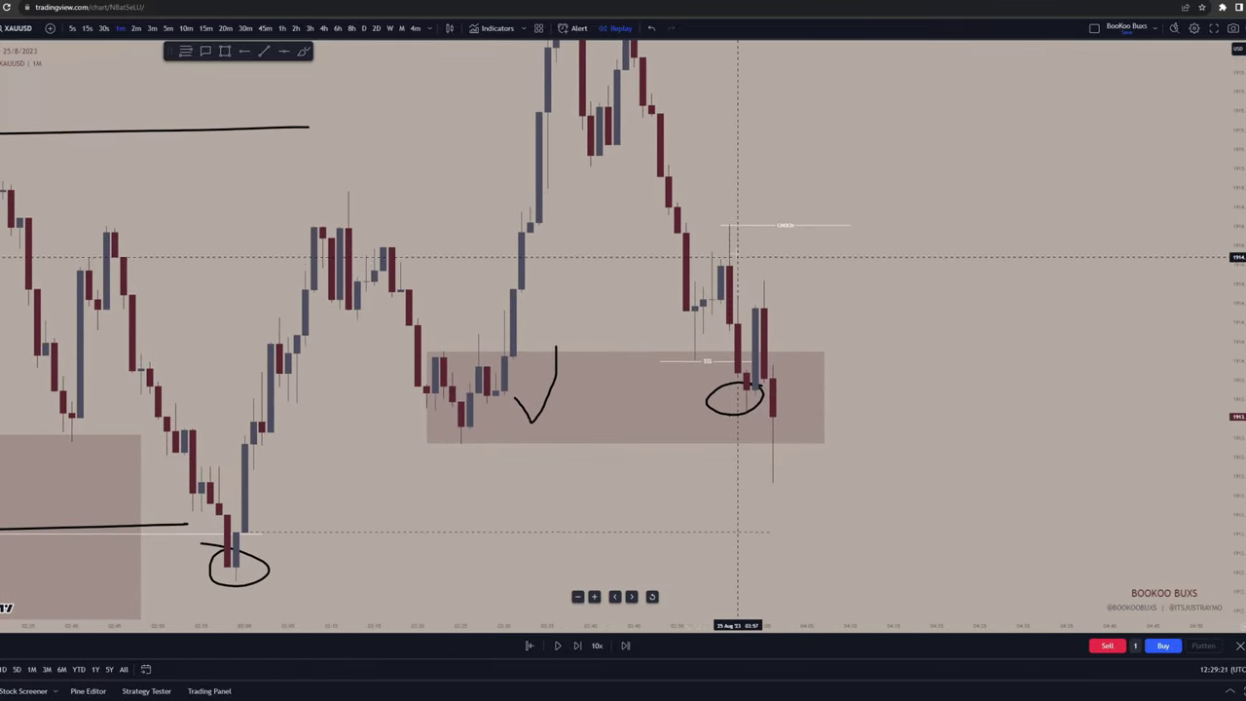
- Rewind the replay to the candle that forms the circled low inside the small demand zone
{"action": "left_click", "coordinate": [528, 648]}
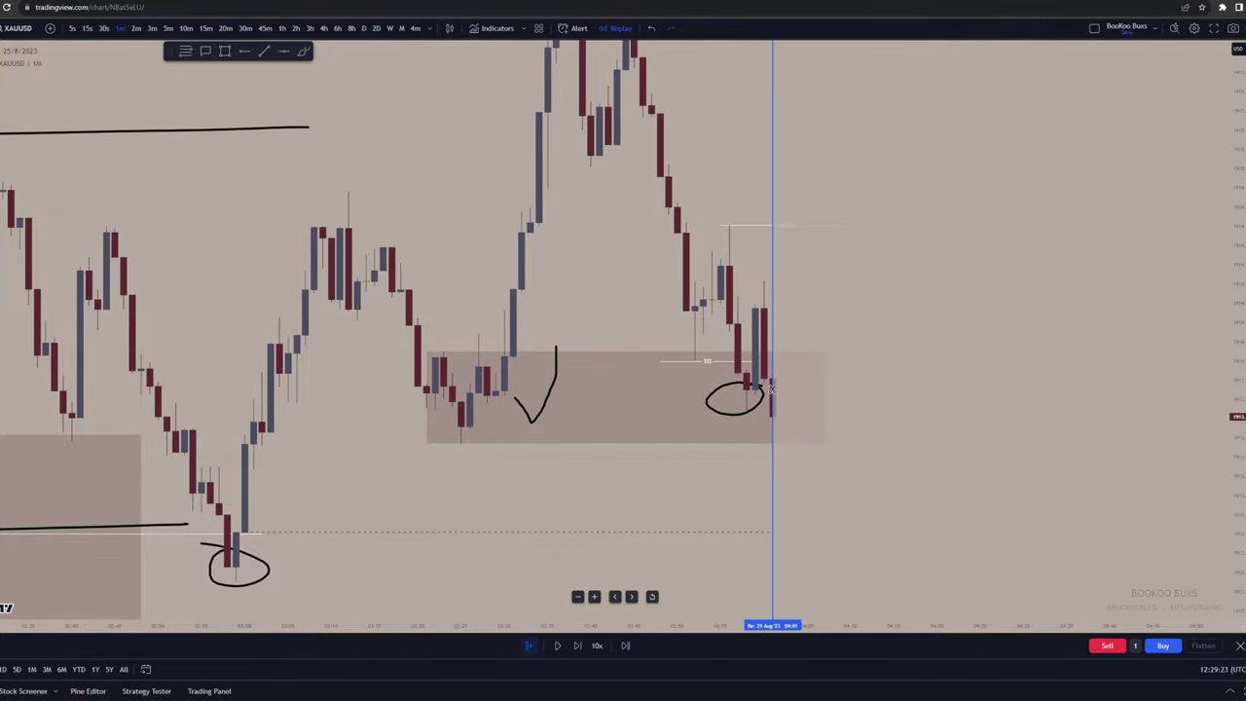
{"action": "left_click", "coordinate": [750, 400]}
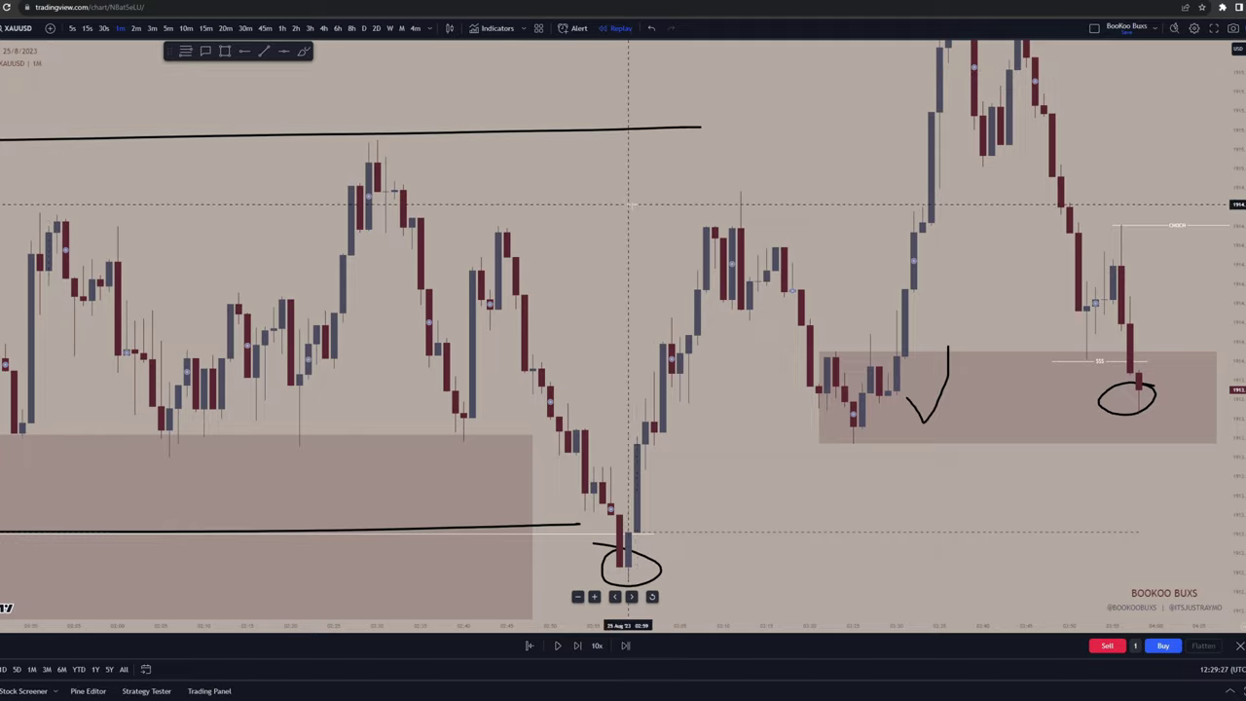
- Brush a projected path from the circled low through the CHOCH line, back to the zone and up, circling the pullback
{"action": "left_click_drag", "start_coordinate": [629, 205], "coordinate": [392, 226]}
{"action": "left_click_drag", "start_coordinate": [1236, 347], "coordinate": [1236, 450]}
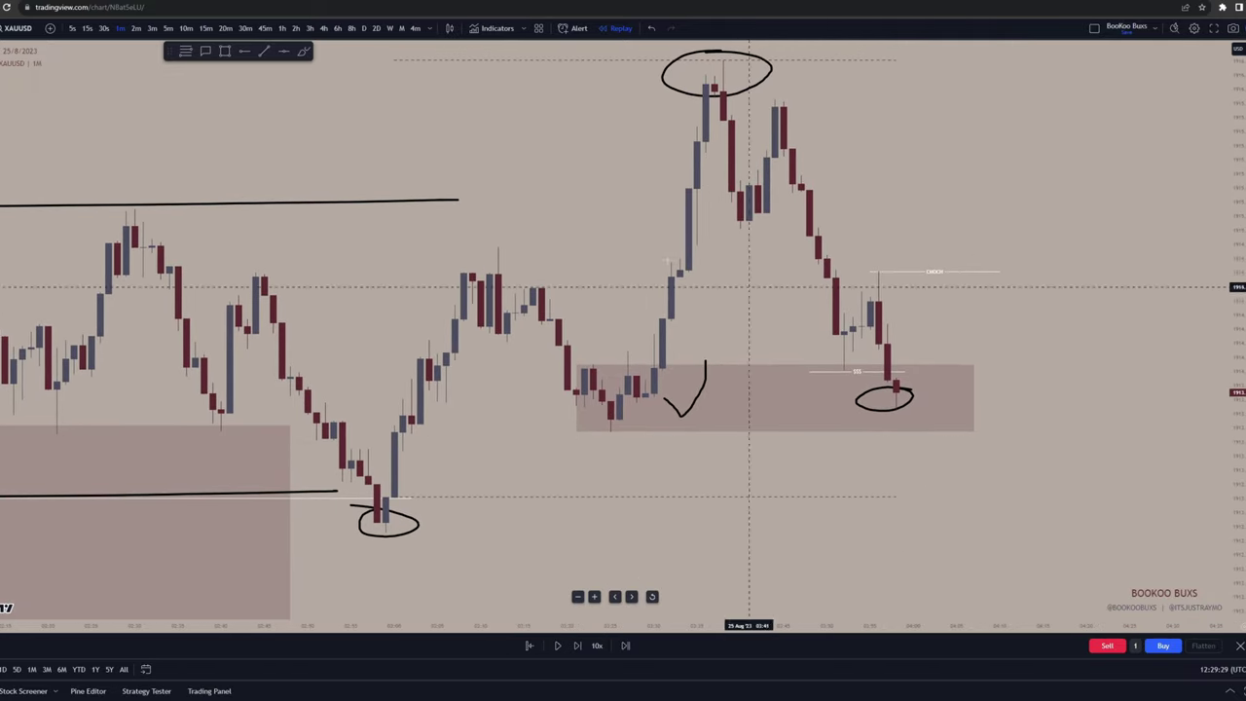
{"action": "mouse_move", "coordinate": [896, 400]}
{"action": "left_mouse_down"}
{"action": "mouse_move", "coordinate": [956, 239]}
{"action": "mouse_move", "coordinate": [990, 361]}
{"action": "mouse_move", "coordinate": [1003, 343]}
{"action": "mouse_move", "coordinate": [1086, 114]}
{"action": "left_mouse_up"}
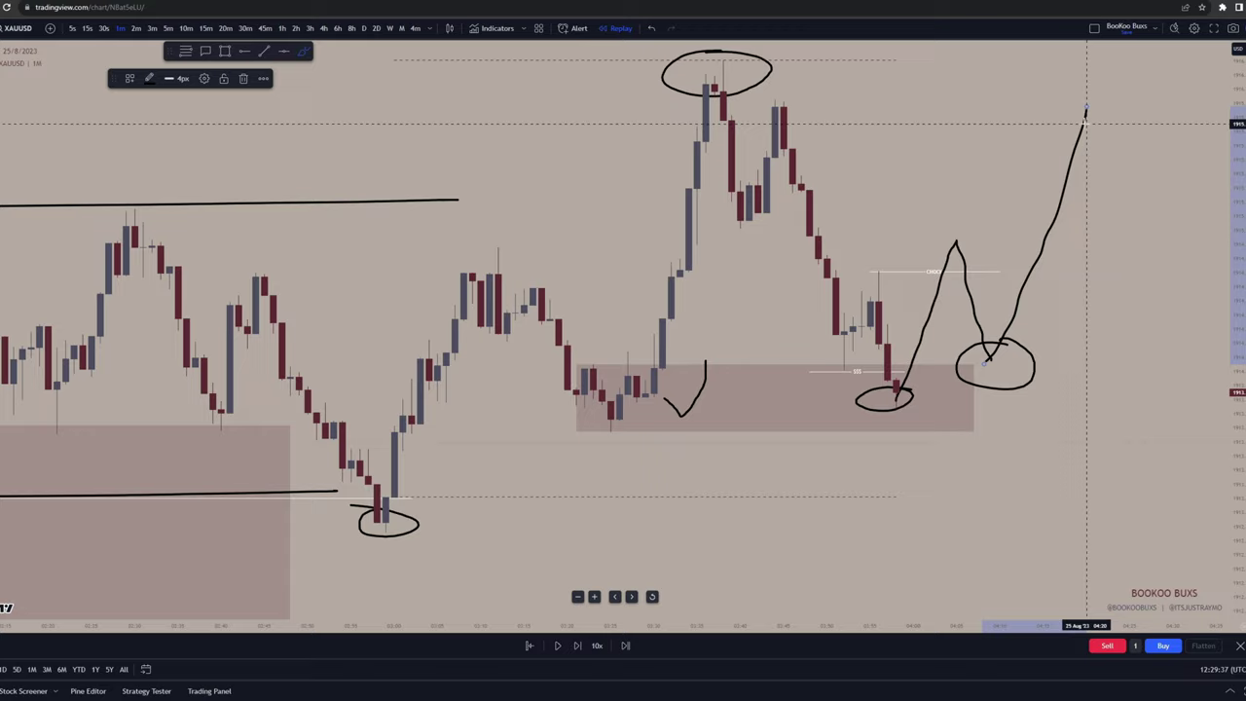
- Mark the circled low with an asterisk and the projected pullback with a circled 2, and undo these strokes
{"action": "left_click_drag", "start_coordinate": [879, 418], "coordinate": [879, 460]}
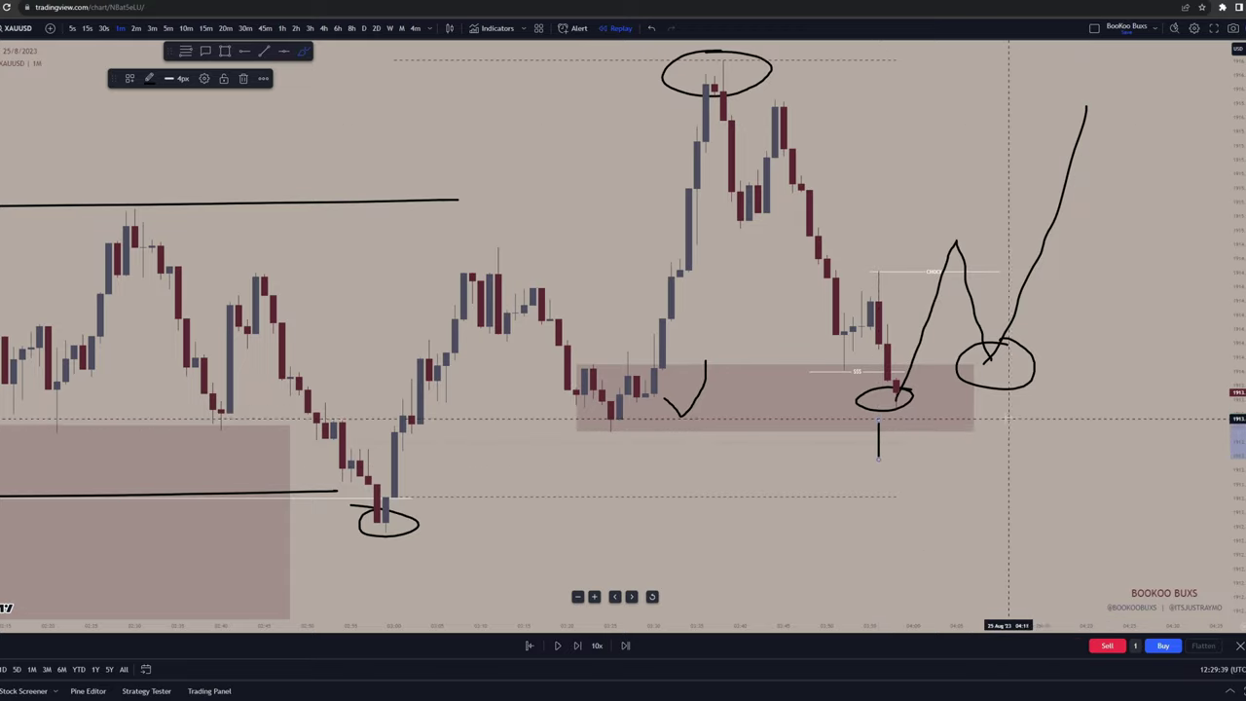
{"action": "left_click_drag", "start_coordinate": [983, 401], "coordinate": [1026, 425]}
{"action": "mouse_move", "coordinate": [845, 458]}
{"action": "left_mouse_down"}
{"action": "mouse_move", "coordinate": [930, 432]}
{"action": "mouse_move", "coordinate": [913, 463]}
{"action": "left_mouse_up"}
{"action": "mouse_move", "coordinate": [1032, 396]}
{"action": "left_mouse_down"}
{"action": "mouse_move", "coordinate": [963, 421]}
{"action": "mouse_move", "coordinate": [975, 409]}
{"action": "left_mouse_up"}
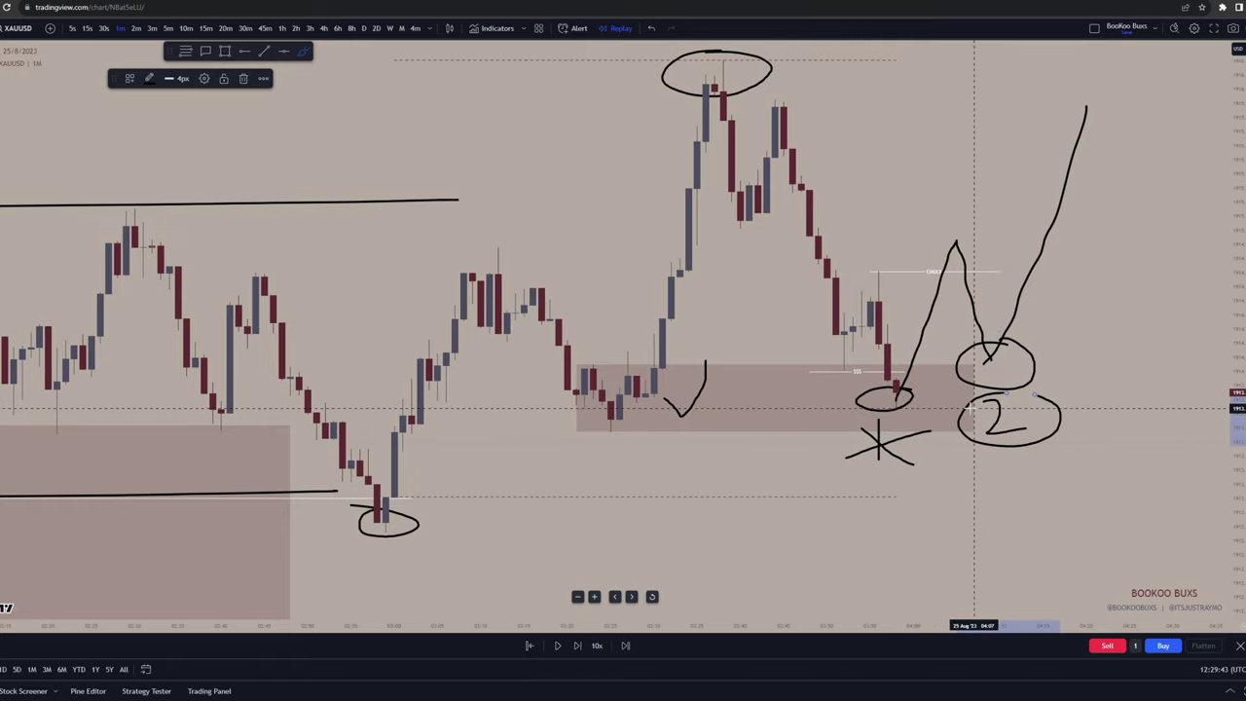
{"action": "left_click", "coordinate": [651, 29]}
{"action": "left_click", "coordinate": [651, 29]}
{"action": "left_click", "coordinate": [651, 28]}
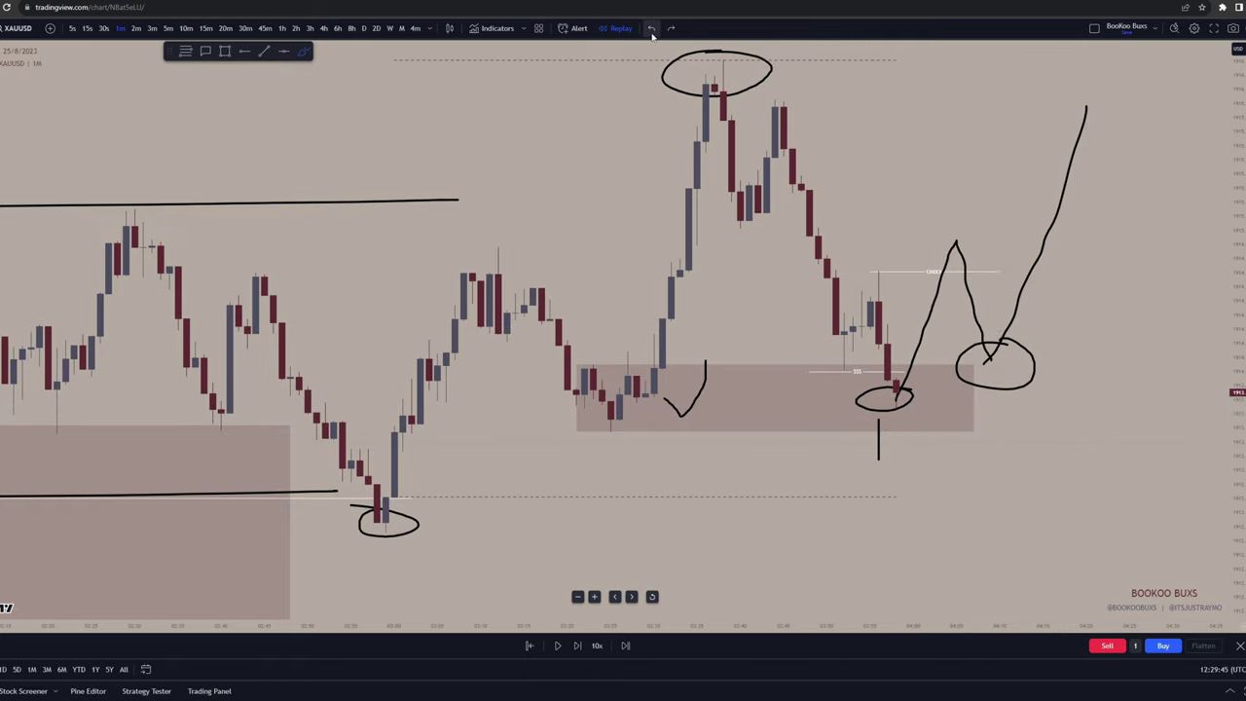
- Duplicate the second hand-drawn schematic with its zone and number, and place the copy in the empty space beside it
{"action": "left_click", "coordinate": [304, 51]}
{"action": "left_click_drag", "start_coordinate": [356, 60], "coordinate": [273, 418]}
{"action": "mouse_move", "coordinate": [513, 148]}
{"action": "left_mouse_down"}
{"action": "mouse_move", "coordinate": [240, 376]}
{"action": "mouse_move", "coordinate": [181, 379]}
{"action": "left_mouse_up"}
{"action": "mouse_move", "coordinate": [1013, 156]}
{"action": "left_mouse_down"}
{"action": "mouse_move", "coordinate": [676, 283]}
{"action": "mouse_move", "coordinate": [574, 306]}
{"action": "mouse_move", "coordinate": [498, 304]}
{"action": "left_mouse_up"}
{"action": "left_click_drag", "start_coordinate": [1237, 368], "coordinate": [1237, 436]}
{"action": "scroll", "coordinate": [1035, 409], "scroll_direction": "down", "scroll_amount": 2}
{"action": "left_click_drag", "start_coordinate": [1046, 435], "coordinate": [869, 420]}
{"action": "scroll", "coordinate": [397, 97], "scroll_direction": "down", "scroll_amount": 2}
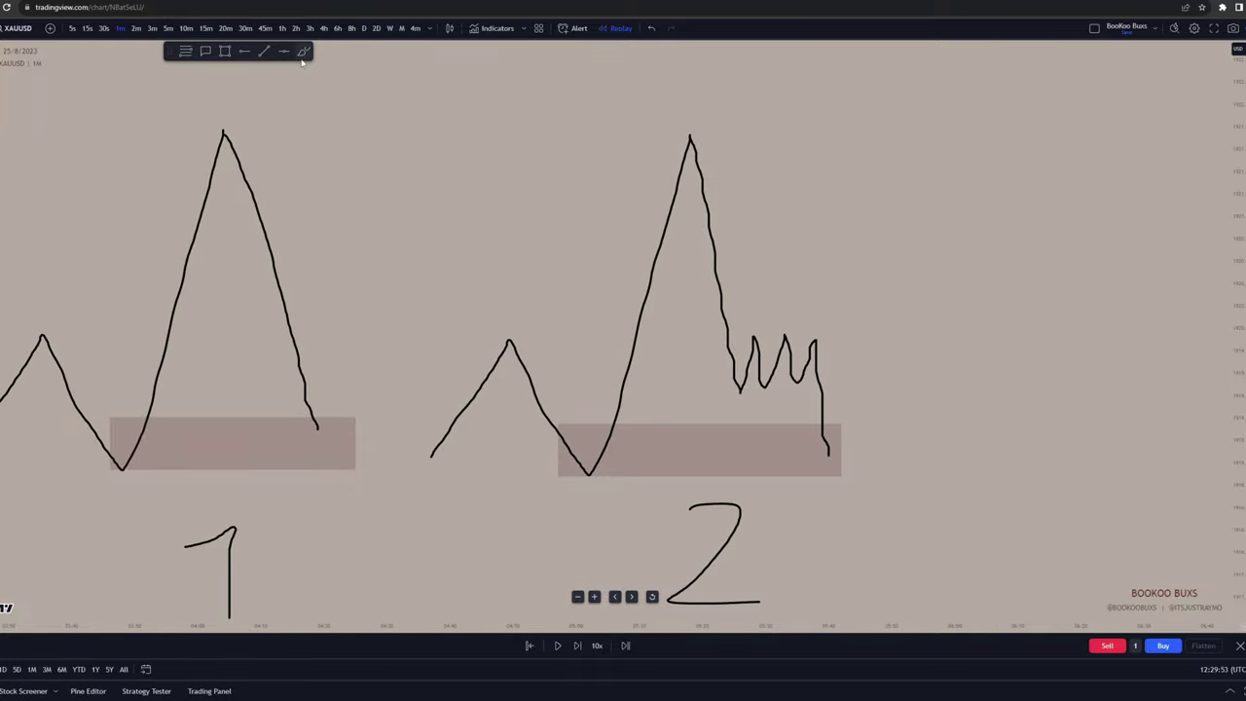
{"action": "left_click_drag", "start_coordinate": [492, 213], "coordinate": [250, 158]}
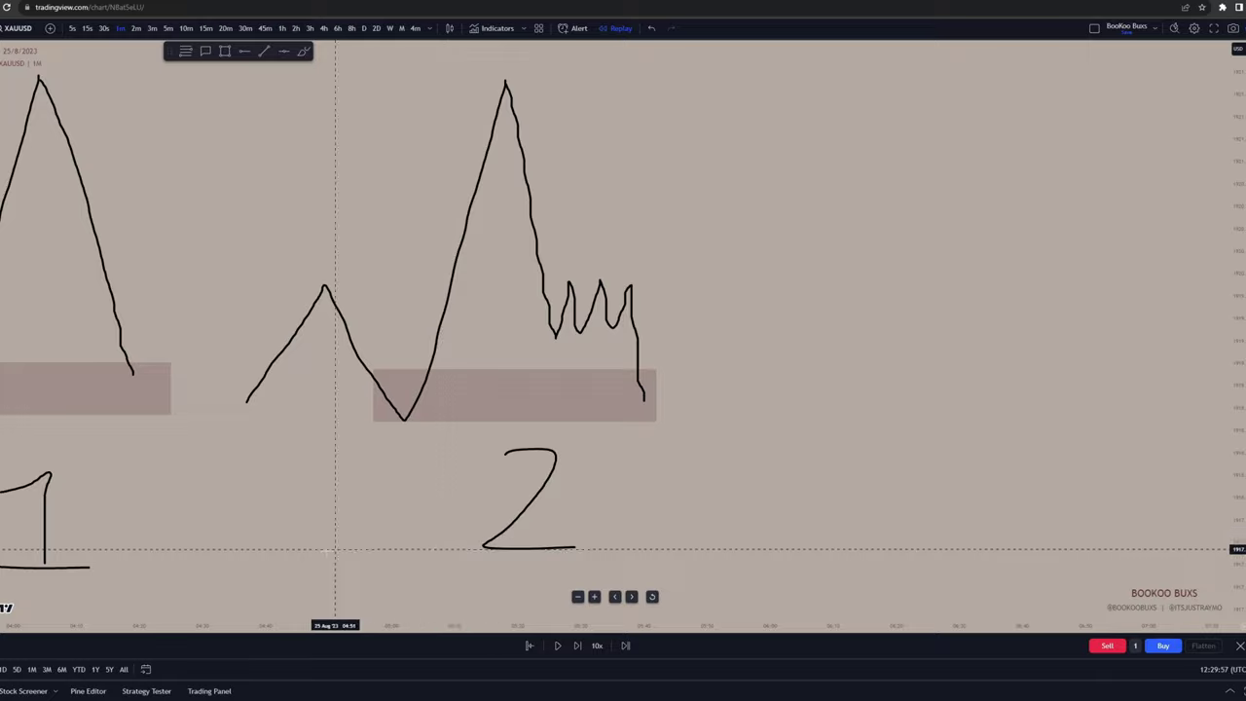
{"action": "left_click_drag", "start_coordinate": [246, 574], "coordinate": [732, 102]}
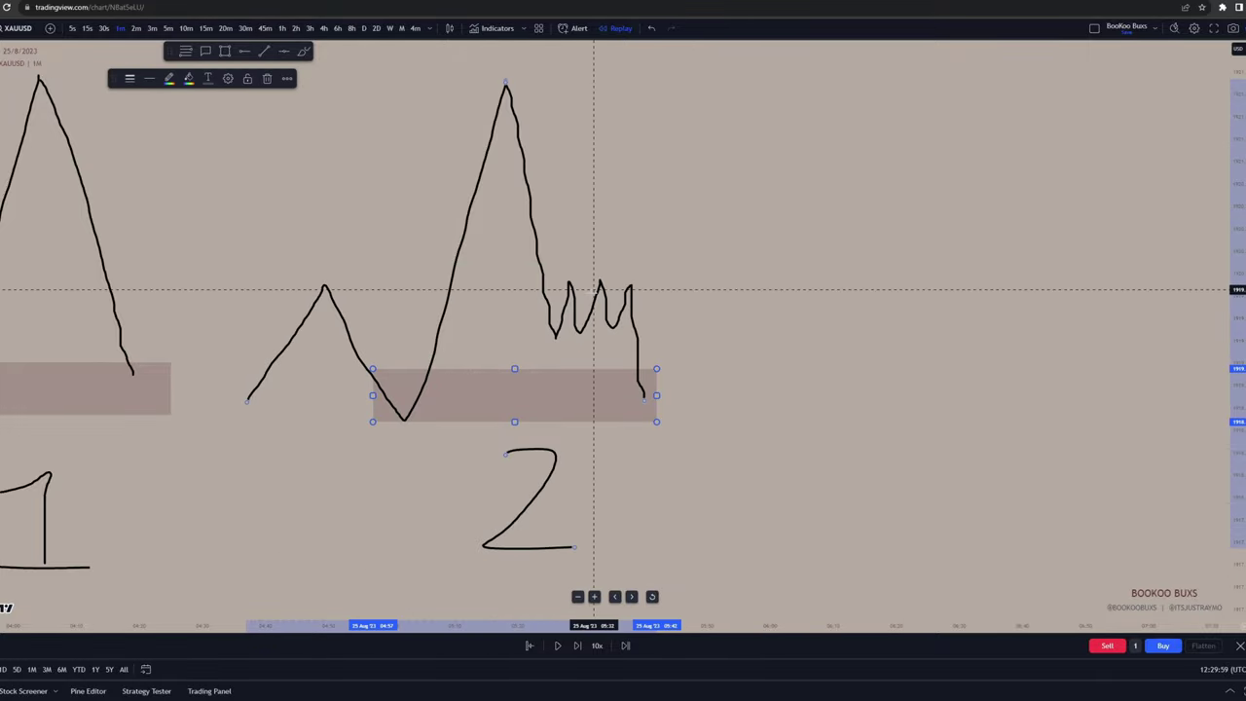
{"action": "mouse_move", "coordinate": [595, 302]}
{"action": "left_mouse_down"}
{"action": "mouse_move", "coordinate": [668, 300]}
{"action": "mouse_move", "coordinate": [563, 300]}
{"action": "mouse_move", "coordinate": [1007, 290]}
{"action": "mouse_move", "coordinate": [993, 292]}
{"action": "mouse_move", "coordinate": [998, 258]}
{"action": "left_mouse_up"}
{"action": "left_click_drag", "start_coordinate": [1238, 347], "coordinate": [1238, 375]}
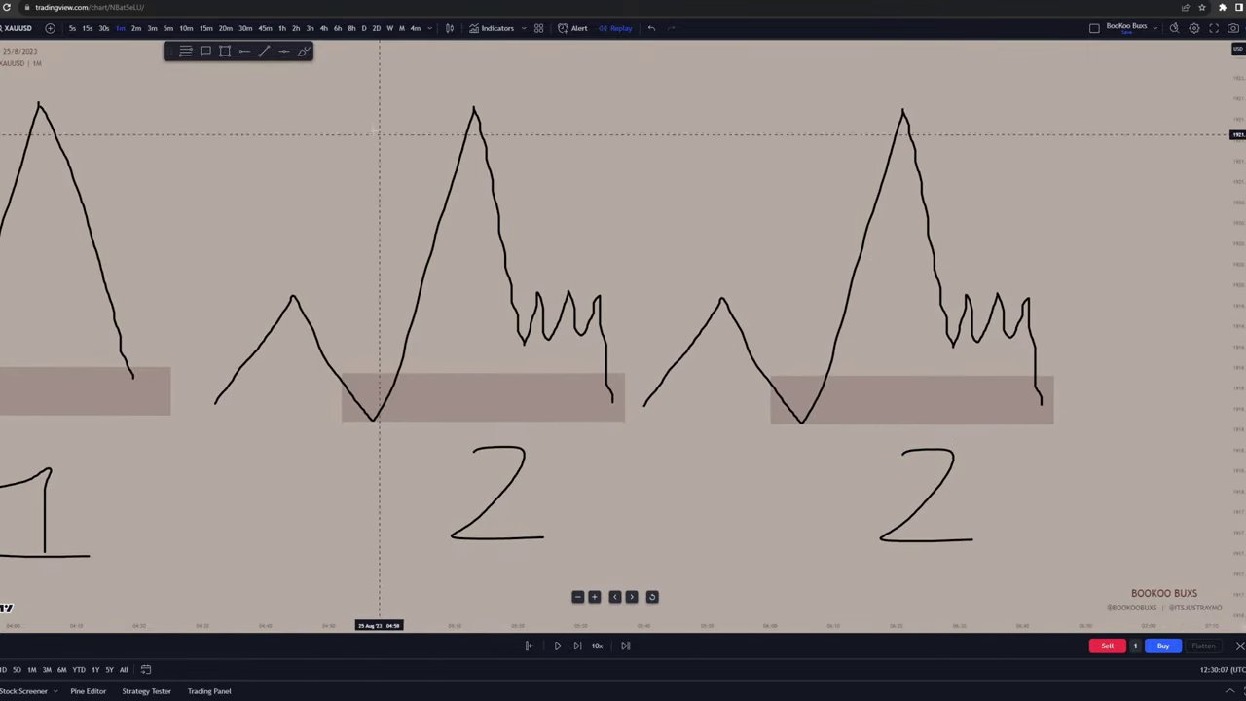
- Continue the copied schematic's path above the range highs and back down, and draw a small demand zone from its last low
{"action": "left_click", "coordinate": [304, 52]}
{"action": "mouse_move", "coordinate": [1040, 401]}
{"action": "left_mouse_down"}
{"action": "mouse_move", "coordinate": [1067, 237]}
{"action": "mouse_move", "coordinate": [1078, 275]}
{"action": "left_mouse_up"}
{"action": "left_click_drag", "start_coordinate": [1092, 330], "coordinate": [1117, 371]}
{"action": "left_click", "coordinate": [230, 52]}
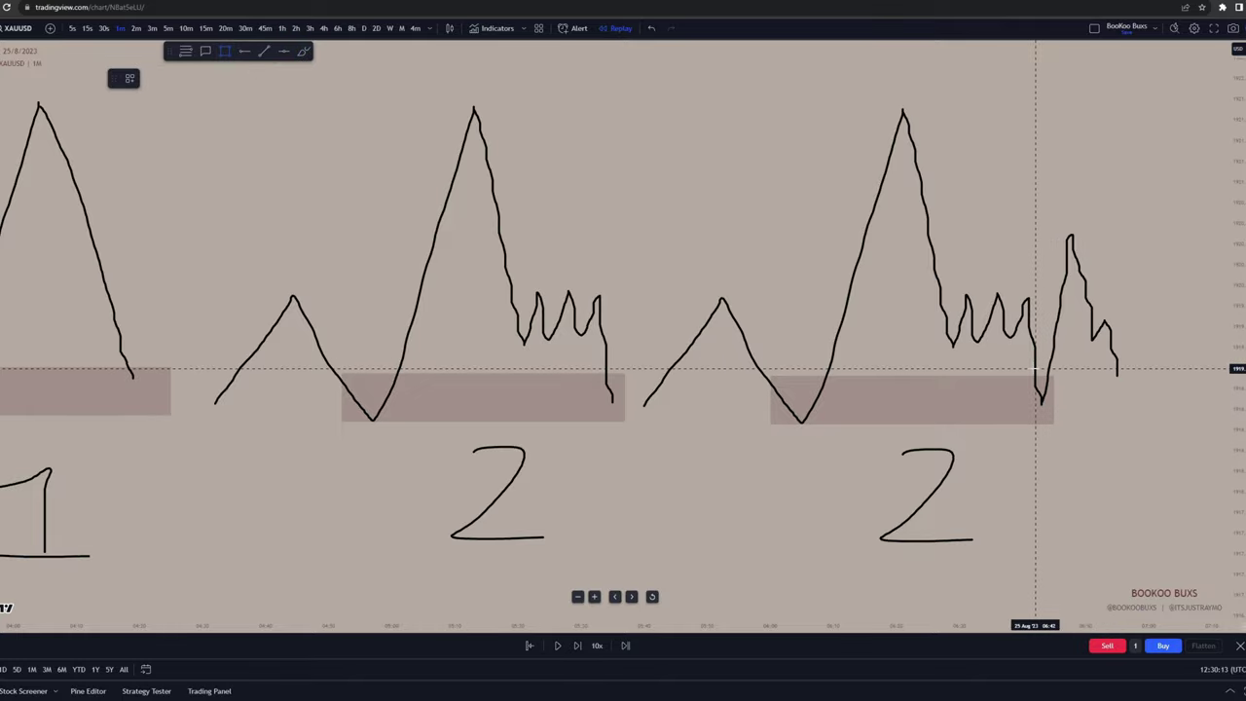
{"action": "left_click_drag", "start_coordinate": [1036, 368], "coordinate": [1141, 406]}
- Draw a horizontal trend line along the copied schematic's range highs and apply the CHANGE OF CHARACTER template to it
{"action": "left_click", "coordinate": [263, 52]}
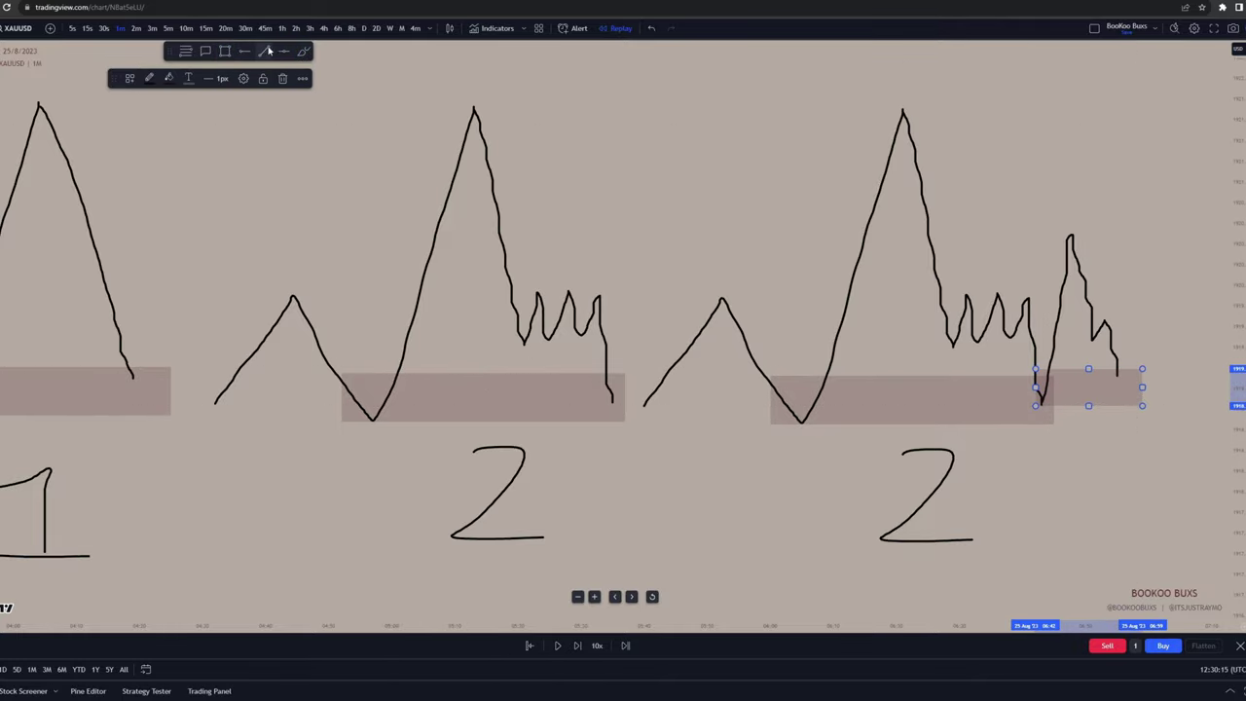
{"action": "left_click", "coordinate": [979, 293]}
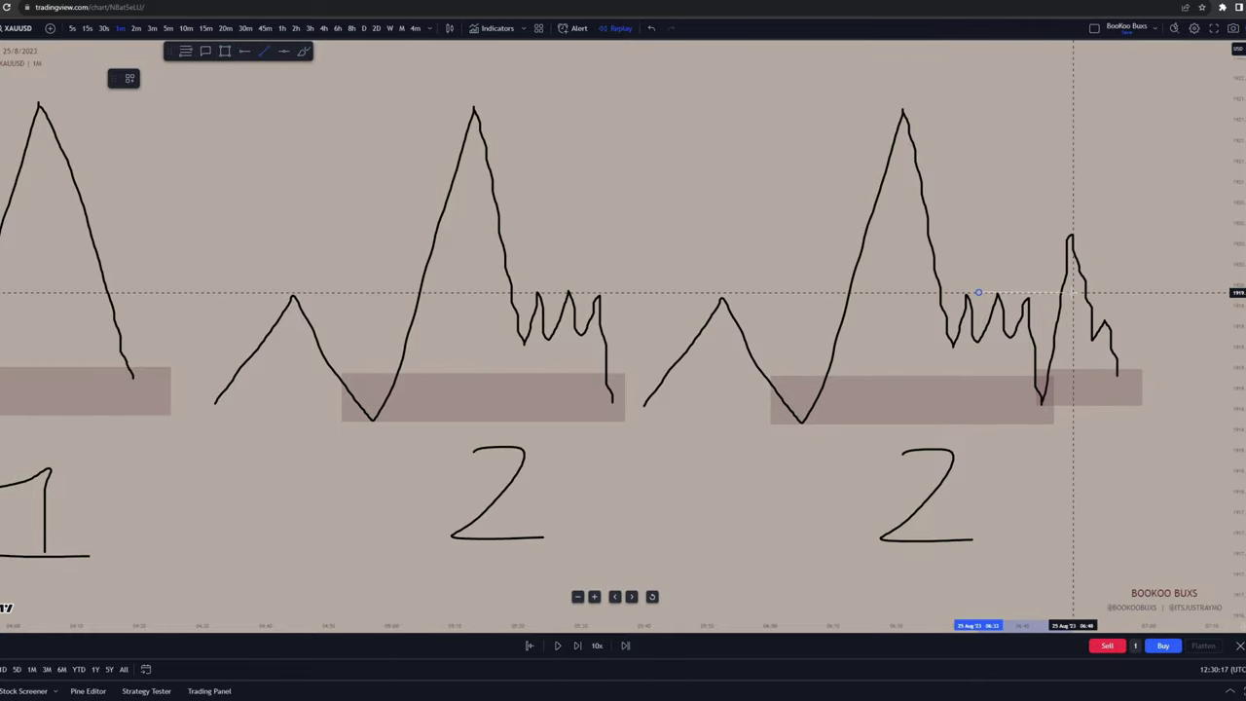
{"action": "left_click", "coordinate": [1073, 292]}
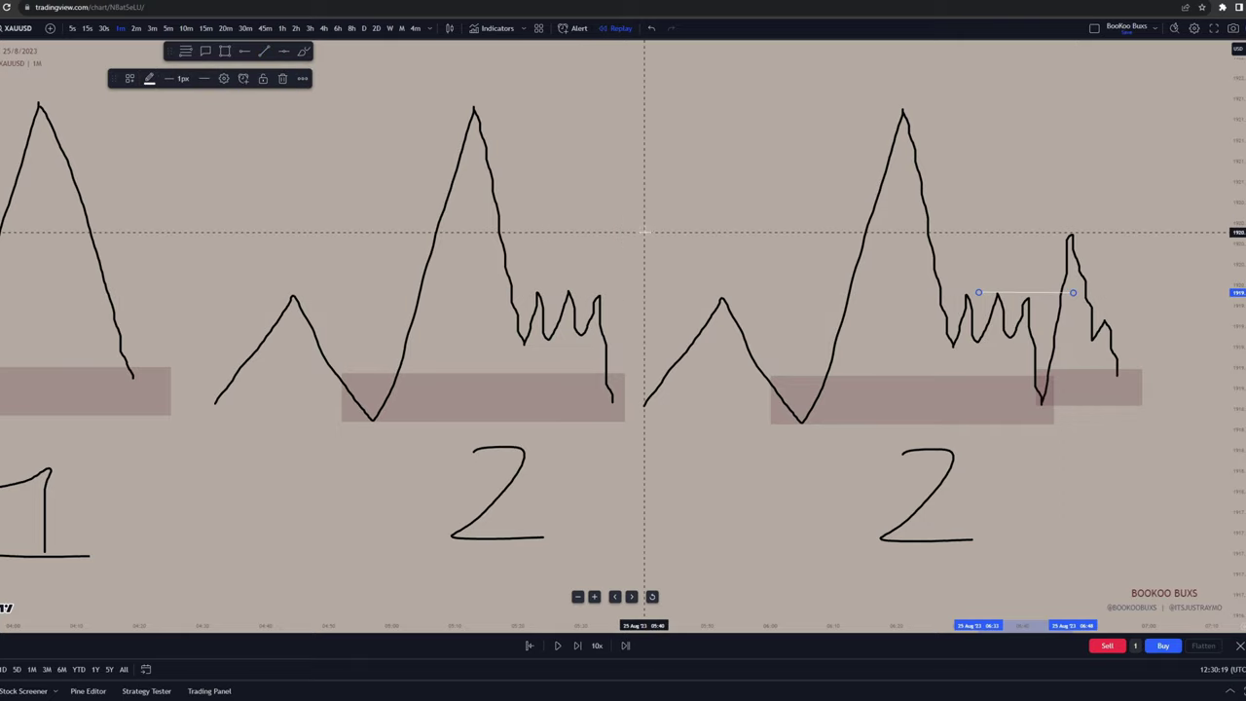
{"action": "left_click", "coordinate": [129, 78]}
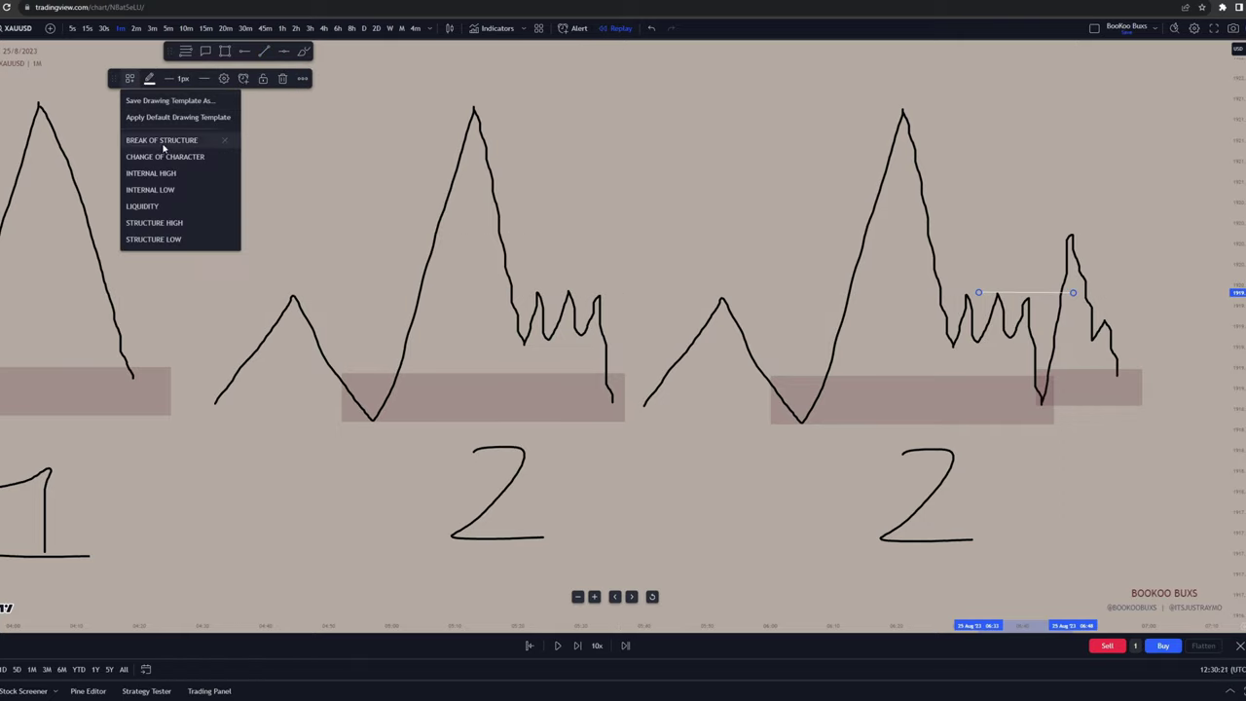
{"action": "left_click", "coordinate": [164, 156]}
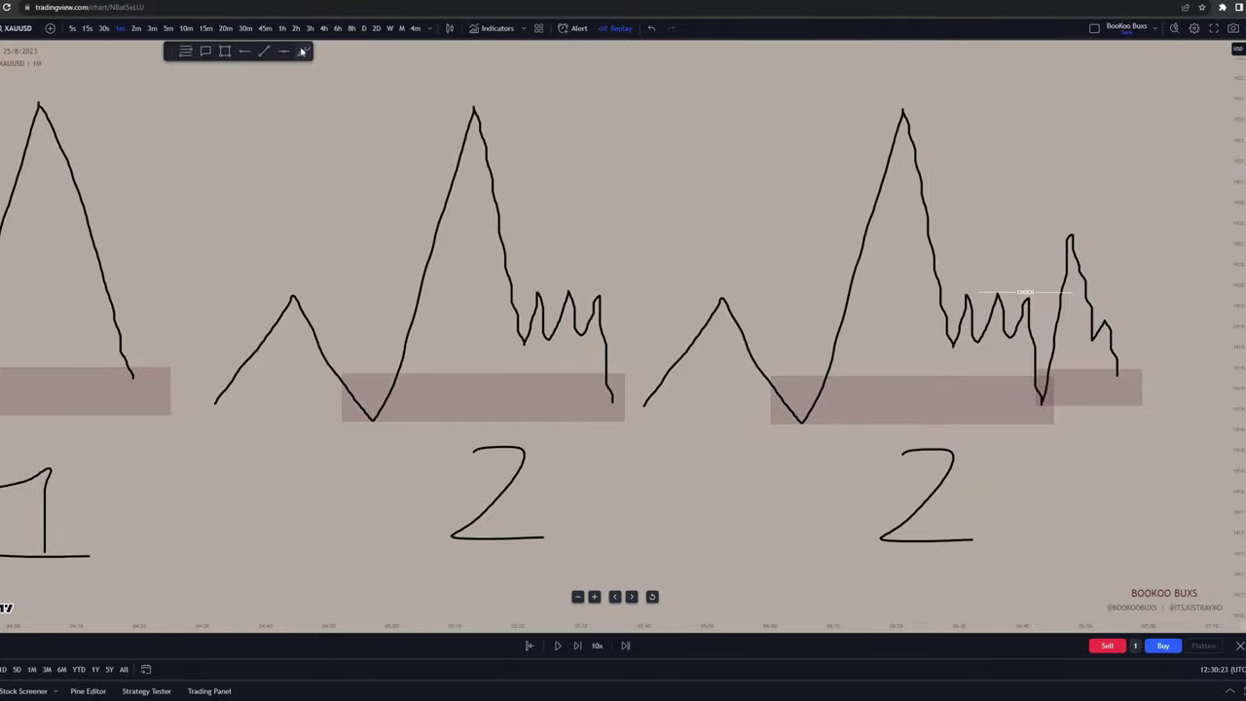
- Cross out the first schematic with two brush strokes
{"action": "scroll", "coordinate": [382, 107], "scroll_direction": "down", "scroll_amount": 2}
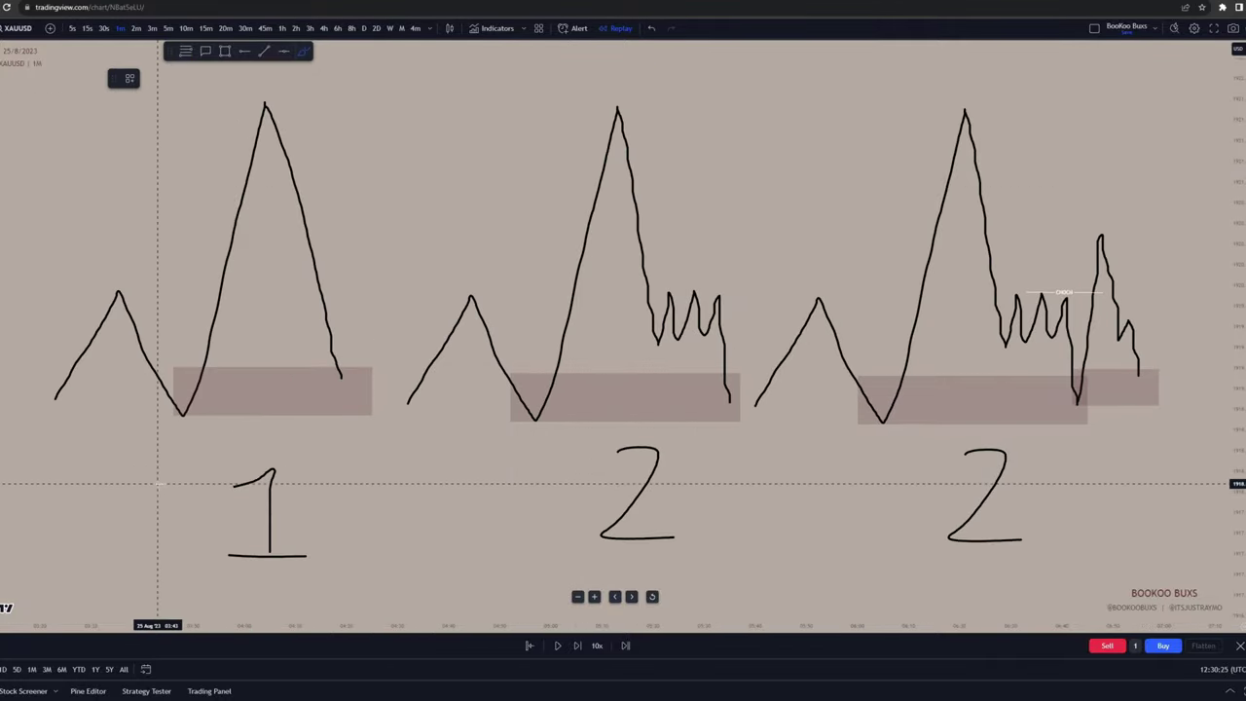
{"action": "left_click_drag", "start_coordinate": [161, 484], "coordinate": [332, 320]}
{"action": "left_click_drag", "start_coordinate": [158, 307], "coordinate": [276, 449]}
- Replace the number 2 under the copied schematic with a brushed 3
{"action": "scroll", "coordinate": [729, 357], "scroll_direction": "up", "scroll_amount": 3}
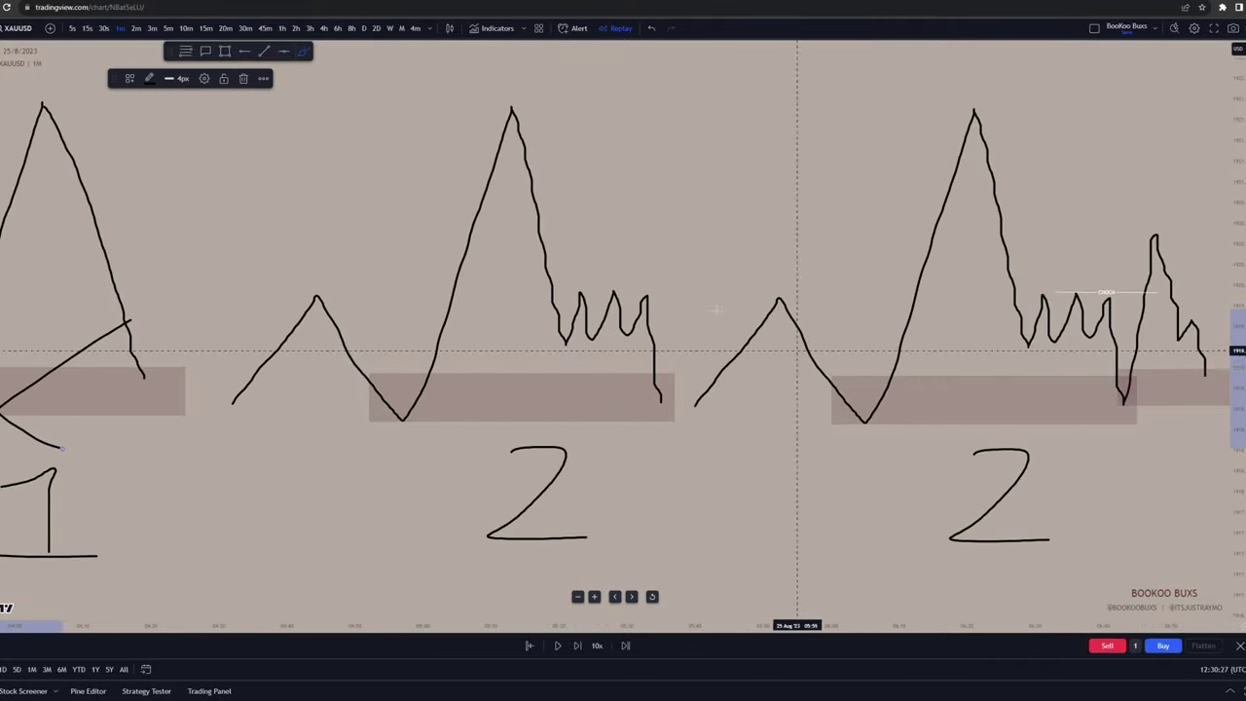
{"action": "mouse_move", "coordinate": [963, 582]}
{"action": "left_mouse_down"}
{"action": "mouse_move", "coordinate": [1080, 560]}
{"action": "mouse_move", "coordinate": [923, 465]}
{"action": "left_mouse_up"}
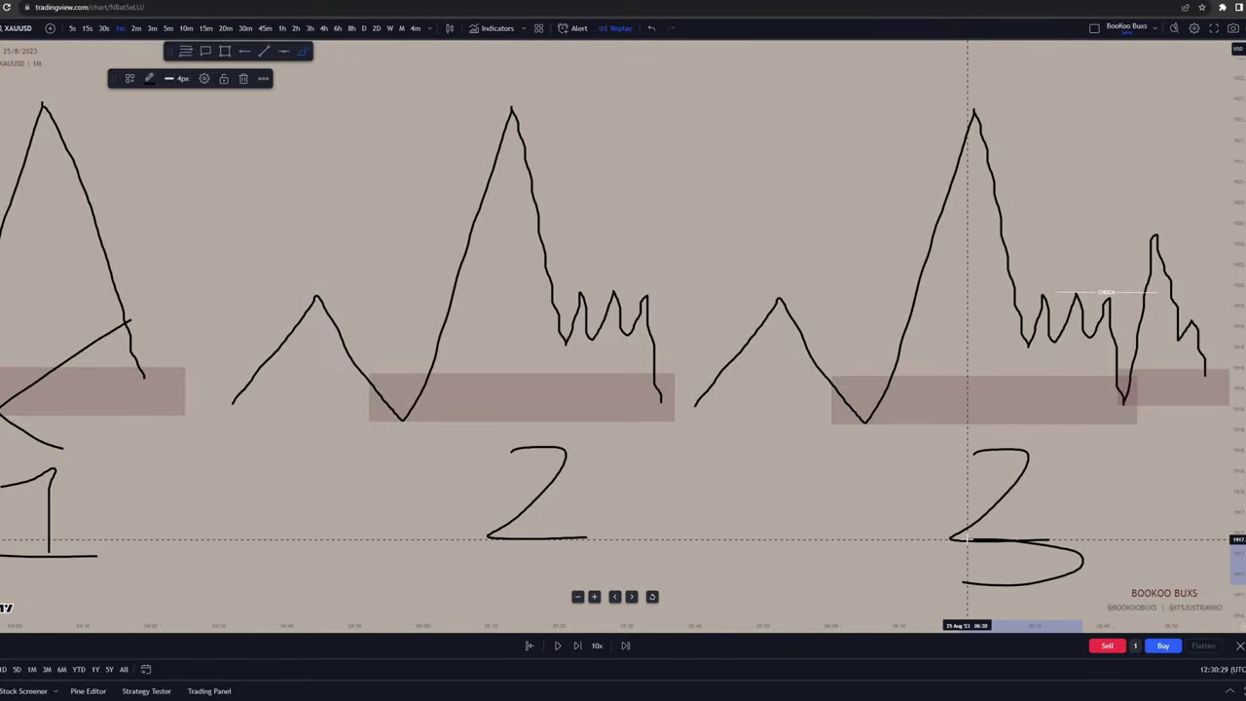
{"action": "left_click", "coordinate": [653, 28]}
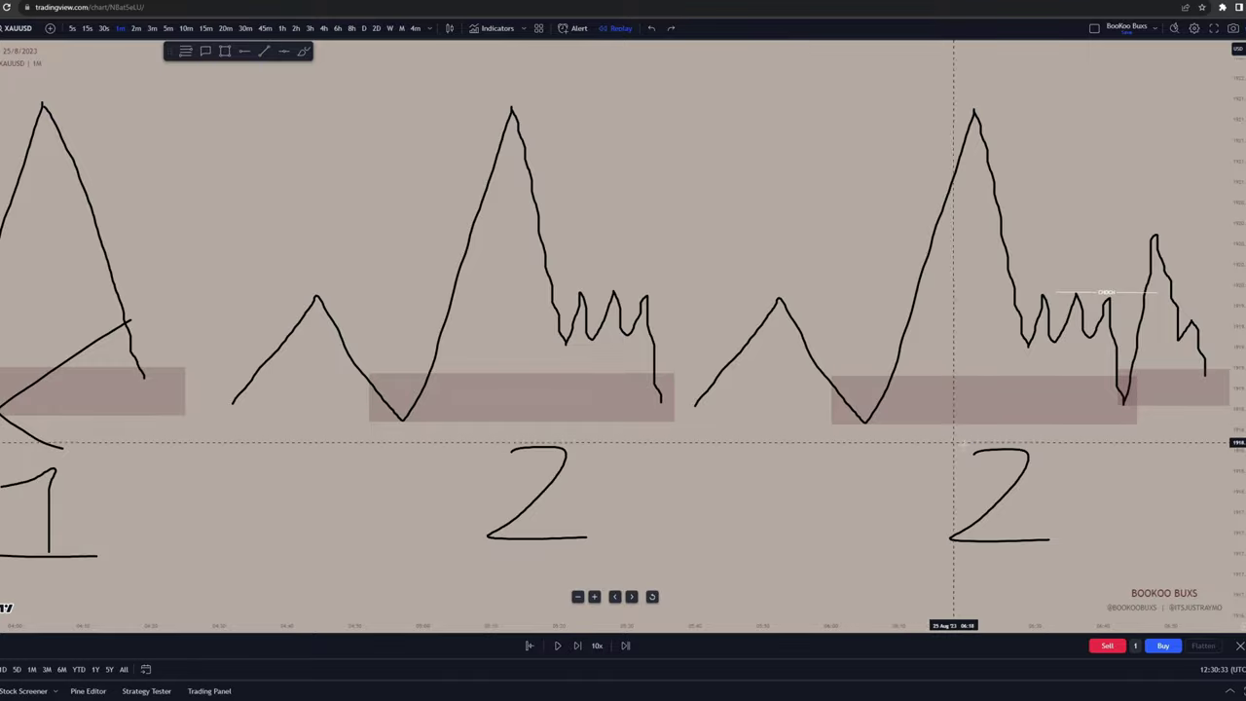
{"action": "left_click", "coordinate": [1000, 450]}
{"action": "left_click", "coordinate": [243, 79]}
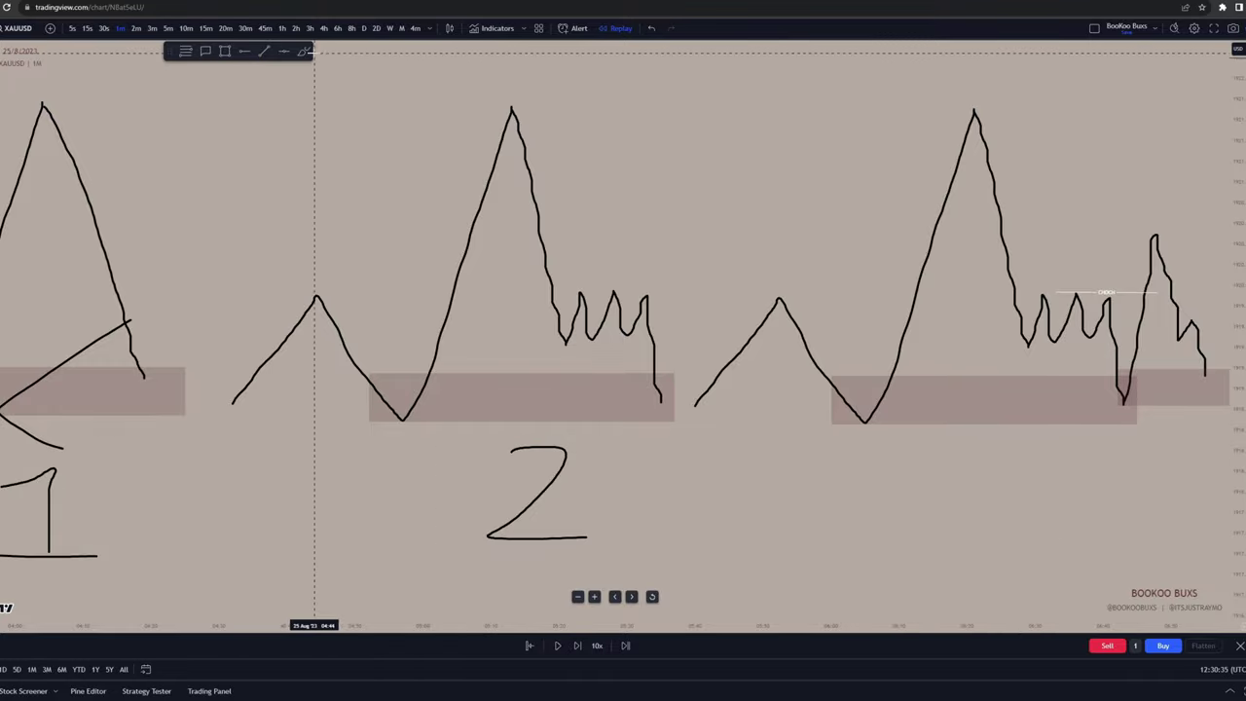
{"action": "left_click", "coordinate": [304, 52]}
{"action": "left_click_drag", "start_coordinate": [983, 535], "coordinate": [947, 468]}
- Examine the three numbered schematics side by side, comparing how price enters each demand zone
{"action": "scroll", "coordinate": [900, 451], "scroll_direction": "left", "scroll_amount": 5}
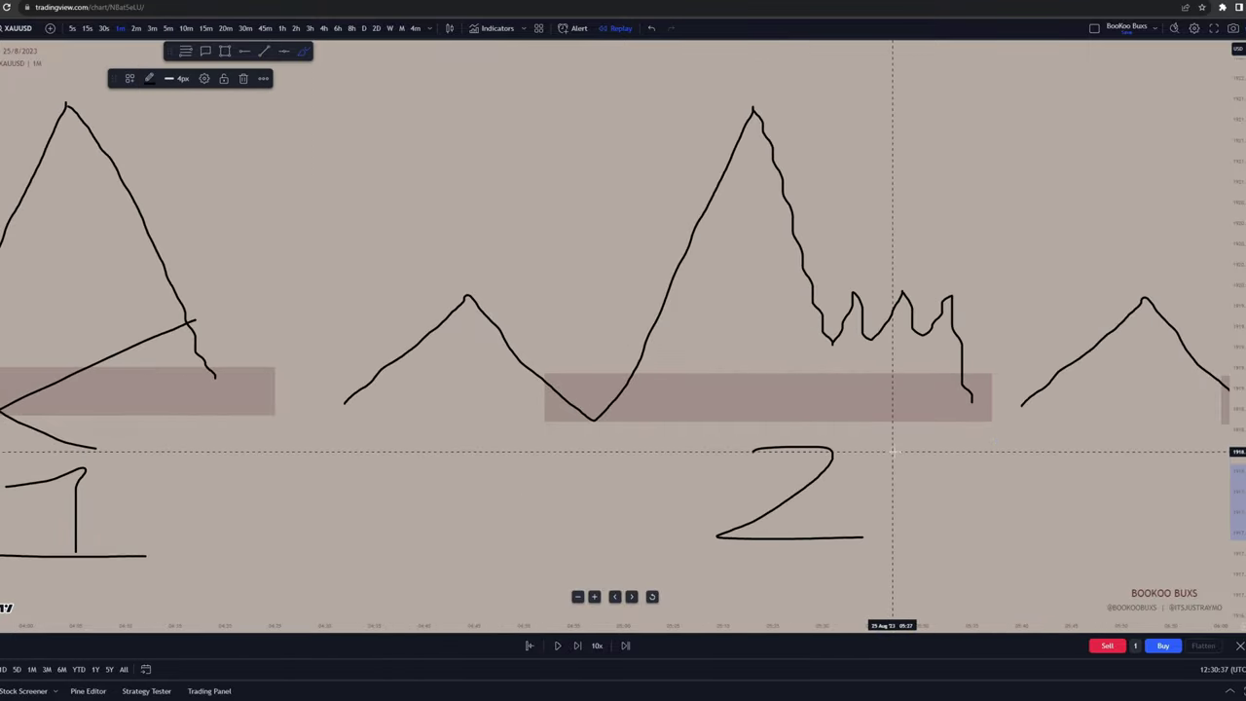
{"action": "scroll", "coordinate": [885, 447], "scroll_direction": "down", "scroll_amount": 4}
{"action": "key", "text": "Escape"}
{"action": "mouse_move", "coordinate": [699, 125]}
{"action": "left_mouse_down"}
{"action": "mouse_move", "coordinate": [192, 111]}
{"action": "mouse_move", "coordinate": [192, 125]}
{"action": "left_mouse_up"}
{"action": "scroll", "coordinate": [84, 150], "scroll_direction": "up", "scroll_amount": 2}
{"action": "left_click_drag", "start_coordinate": [614, 206], "coordinate": [415, 202]}
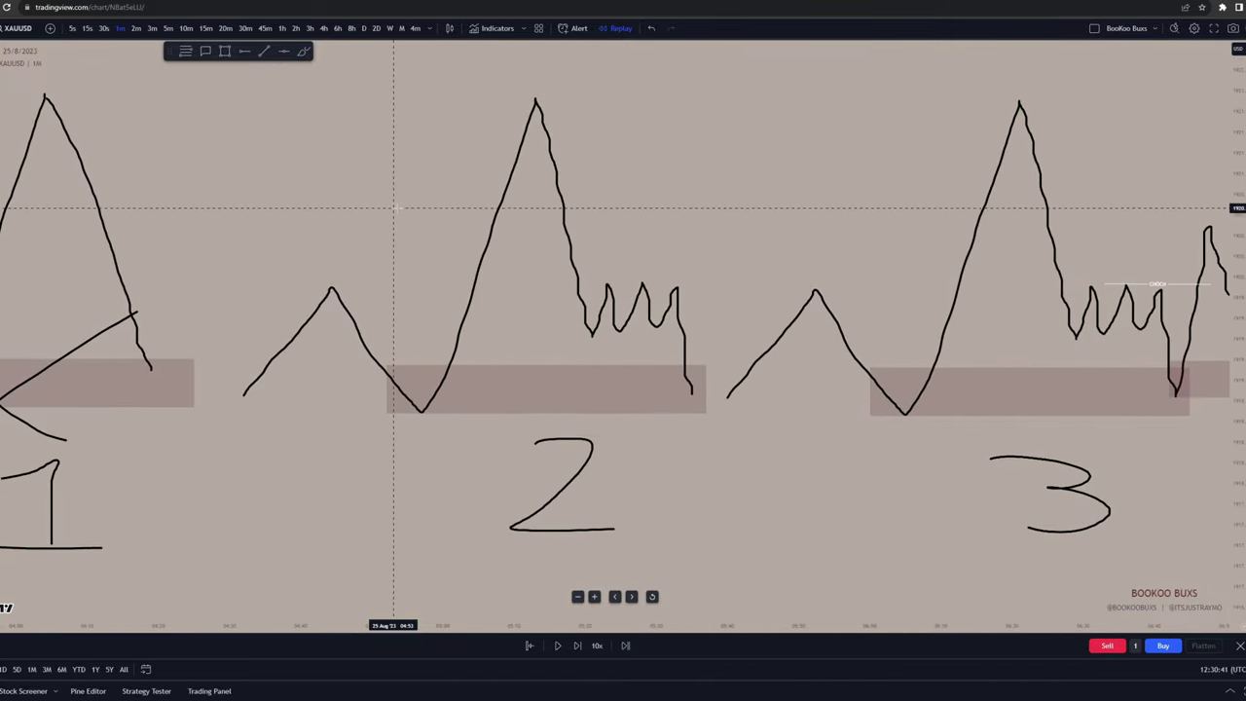
{"action": "scroll", "coordinate": [1162, 437], "scroll_direction": "down", "scroll_amount": 3}
{"action": "scroll", "coordinate": [1035, 462], "scroll_direction": "right", "scroll_amount": 5}
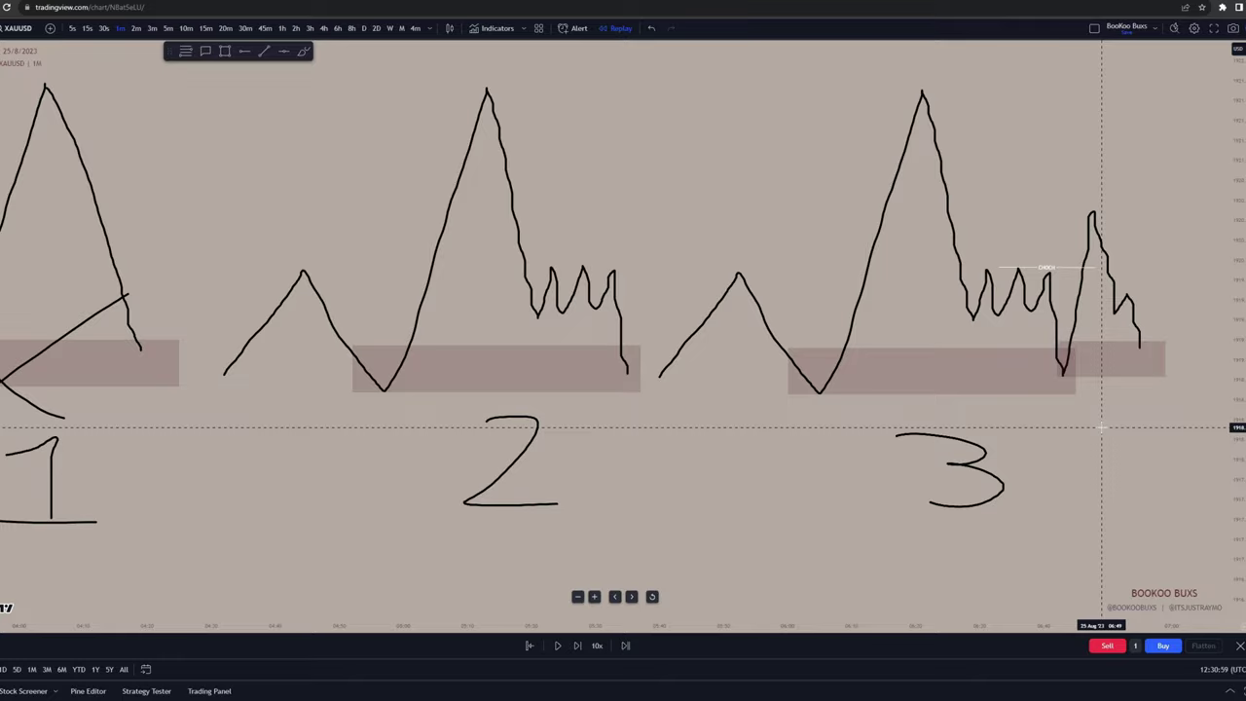
{"action": "left_click_drag", "start_coordinate": [1240, 423], "coordinate": [1239, 462]}
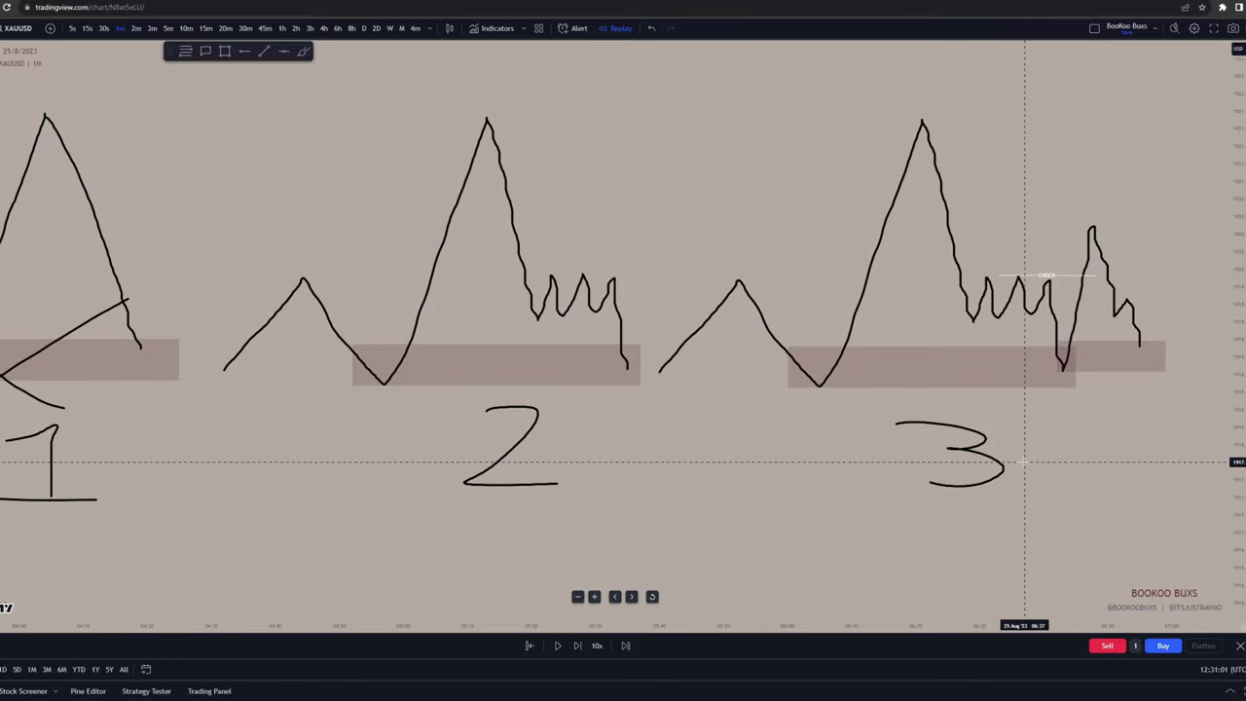
- Return from the schematics to the latest candles and examine the projected entry path above the demand zone
{"action": "left_click_drag", "start_coordinate": [992, 562], "coordinate": [1034, 81]}
{"action": "left_click_drag", "start_coordinate": [900, 496], "coordinate": [915, 225]}
{"action": "left_click_drag", "start_coordinate": [809, 509], "coordinate": [925, 264]}
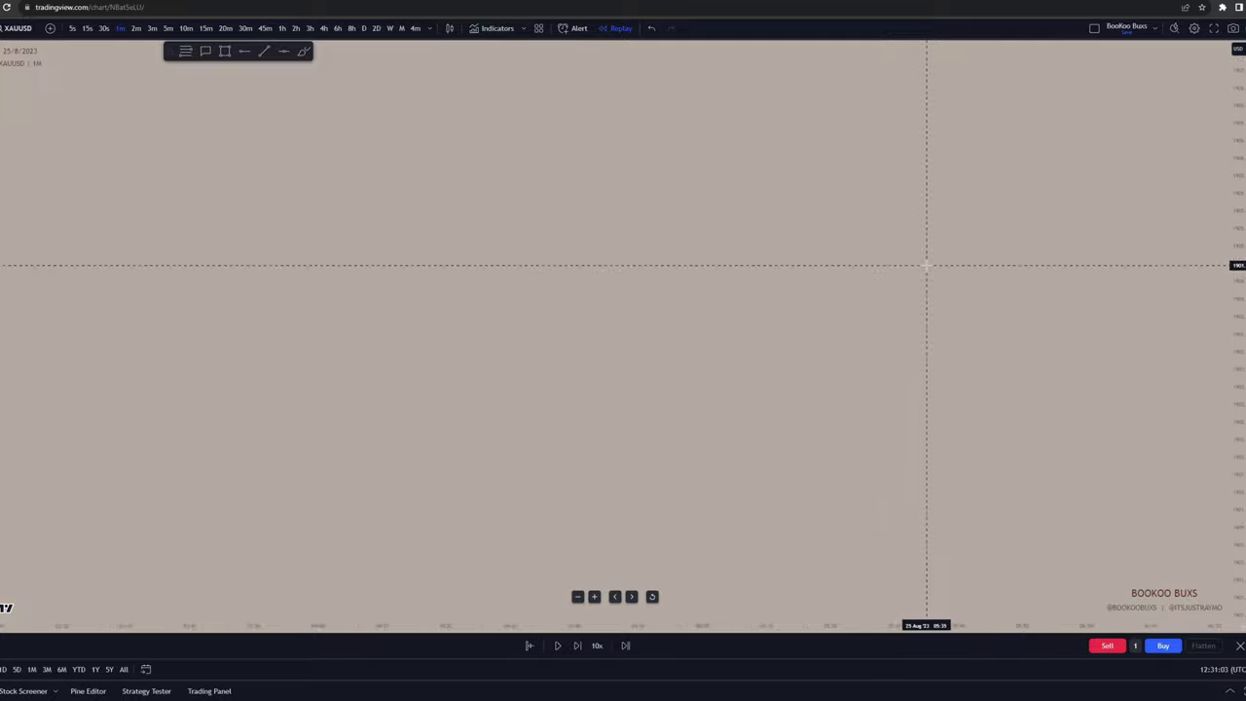
{"action": "scroll", "coordinate": [892, 389], "scroll_direction": "down", "scroll_amount": 10}
{"action": "left_click_drag", "start_coordinate": [867, 392], "coordinate": [1090, 304]}
{"action": "left_click_drag", "start_coordinate": [1238, 286], "coordinate": [1238, 532]}
{"action": "left_click_drag", "start_coordinate": [1154, 531], "coordinate": [796, 145]}
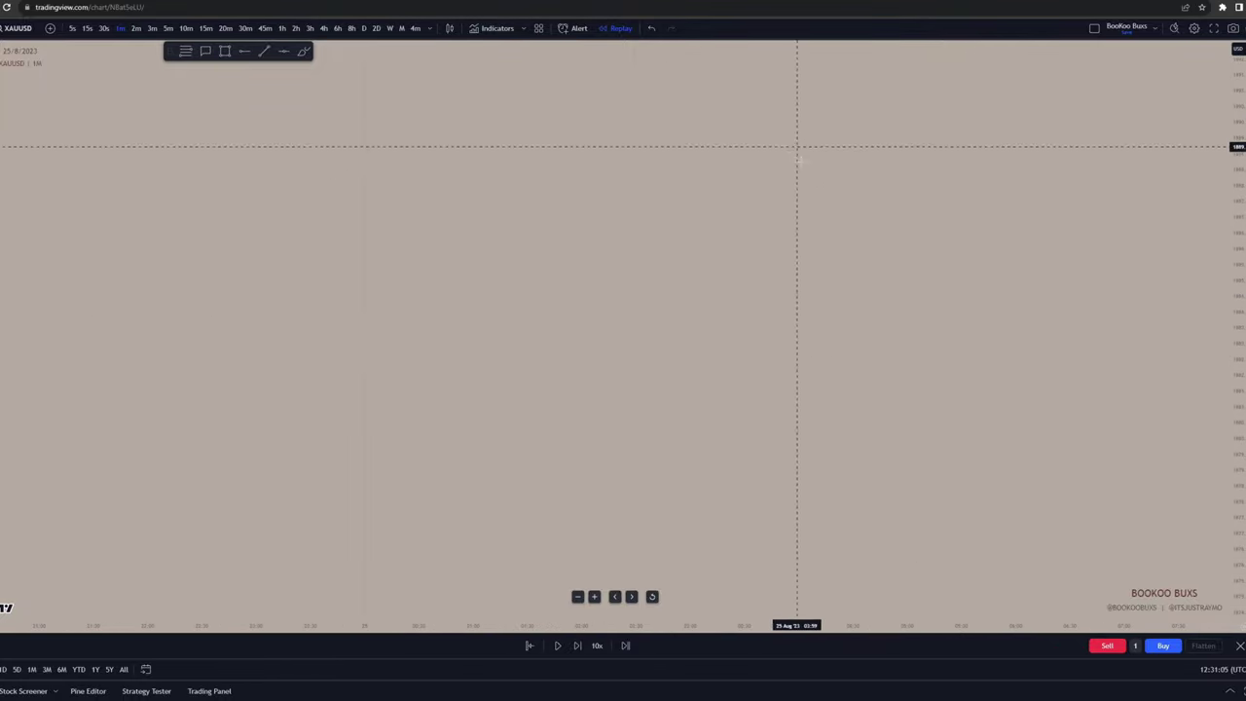
{"action": "scroll", "coordinate": [974, 292], "scroll_direction": "down", "scroll_amount": 7}
{"action": "left_click_drag", "start_coordinate": [1238, 389], "coordinate": [1238, 594]}
{"action": "scroll", "coordinate": [1036, 370], "scroll_direction": "down", "scroll_amount": 5}
{"action": "left_click_drag", "start_coordinate": [1030, 199], "coordinate": [856, 506]}
{"action": "scroll", "coordinate": [871, 500], "scroll_direction": "up", "scroll_amount": 4}
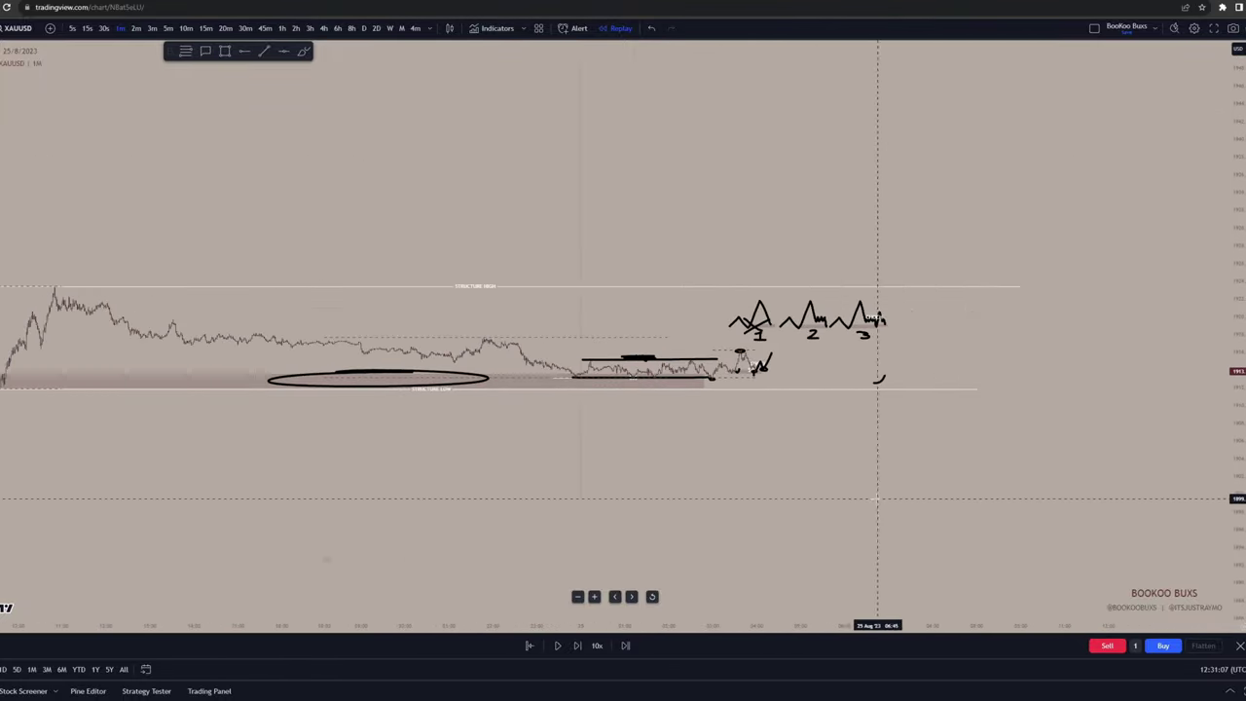
{"action": "left_click_drag", "start_coordinate": [1238, 600], "coordinate": [1238, 433]}
{"action": "left_click_drag", "start_coordinate": [871, 584], "coordinate": [1049, 336]}
{"action": "scroll", "coordinate": [1051, 398], "scroll_direction": "up", "scroll_amount": 8}
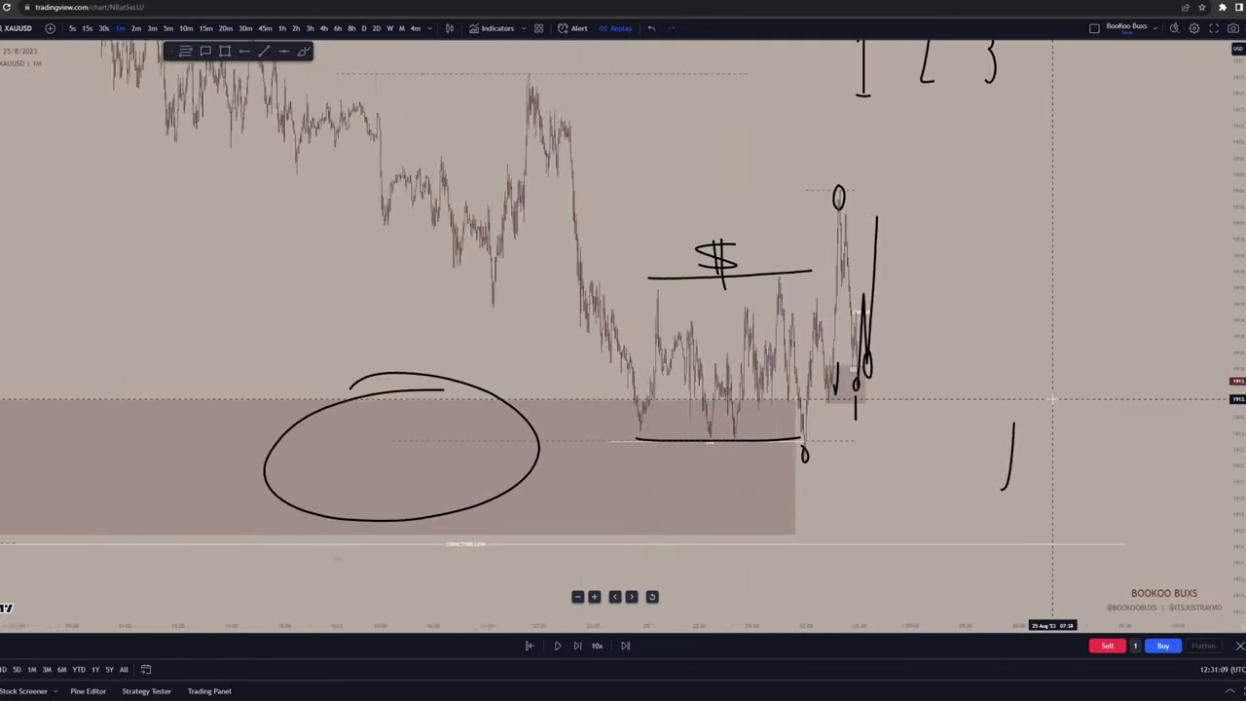
{"action": "left_click_drag", "start_coordinate": [626, 414], "coordinate": [1120, 375]}
{"action": "scroll", "coordinate": [974, 391], "scroll_direction": "up", "scroll_amount": 8}
{"action": "left_click_drag", "start_coordinate": [730, 428], "coordinate": [1110, 408]}
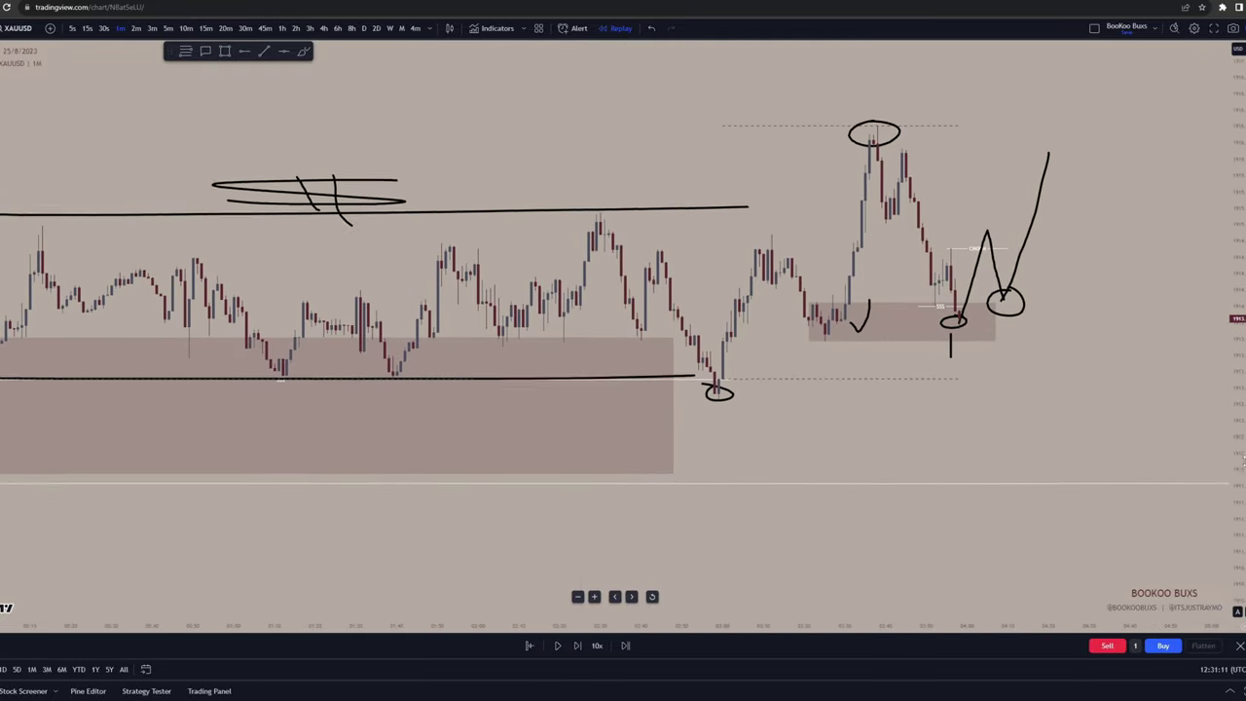
{"action": "left_click_drag", "start_coordinate": [1238, 408], "coordinate": [1238, 290]}
{"action": "scroll", "coordinate": [973, 421], "scroll_direction": "up", "scroll_amount": 4}
{"action": "left_click_drag", "start_coordinate": [858, 426], "coordinate": [1002, 464]}
{"action": "scroll", "coordinate": [979, 464], "scroll_direction": "up", "scroll_amount": 3}
{"action": "left_click_drag", "start_coordinate": [906, 427], "coordinate": [825, 452]}
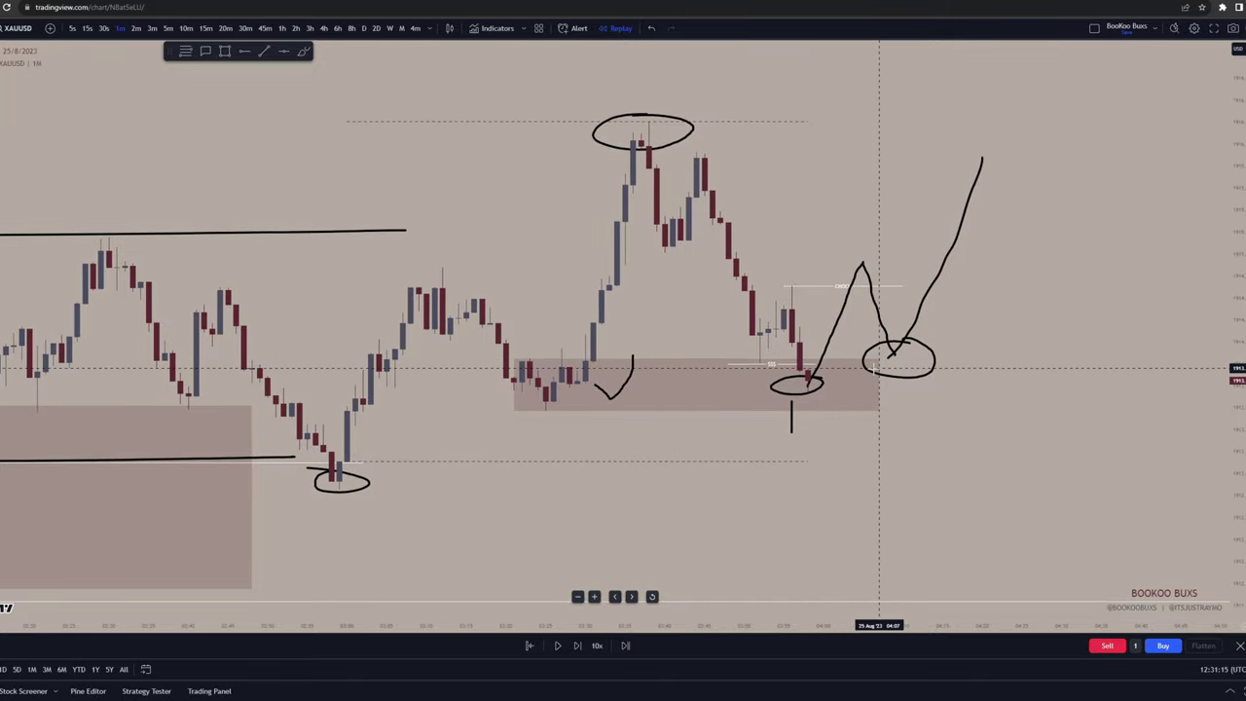
- Trace over the projected rise from the demand zone with the brush and undo the extra marks at its peak
{"action": "left_click", "coordinate": [304, 50]}
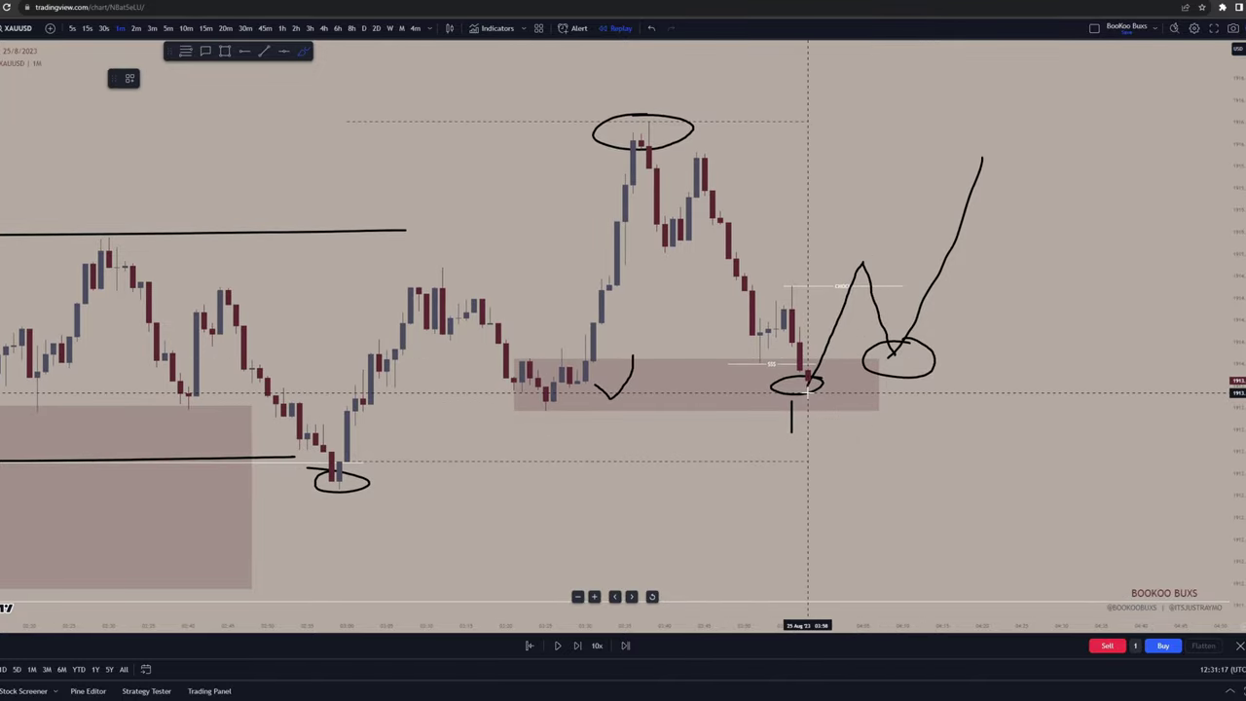
{"action": "mouse_move", "coordinate": [807, 391]}
{"action": "left_mouse_down"}
{"action": "mouse_move", "coordinate": [862, 263]}
{"action": "mouse_move", "coordinate": [808, 250]}
{"action": "left_mouse_up"}
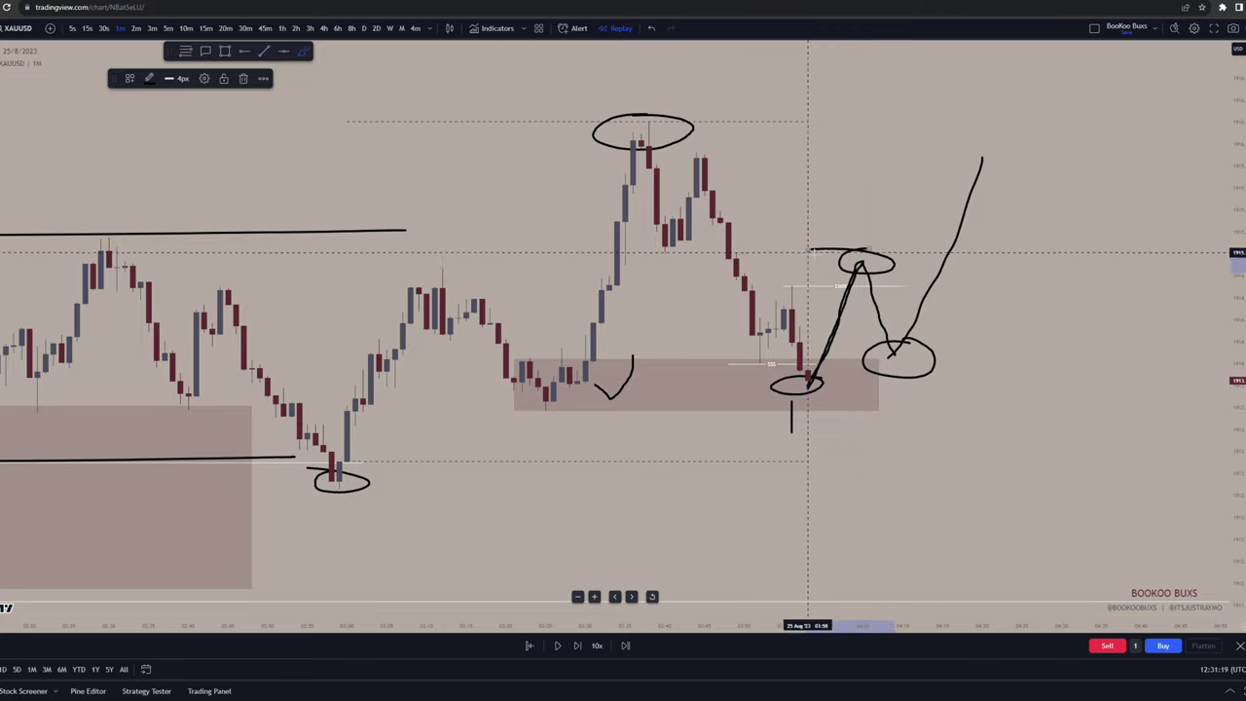
{"action": "left_click", "coordinate": [652, 28]}
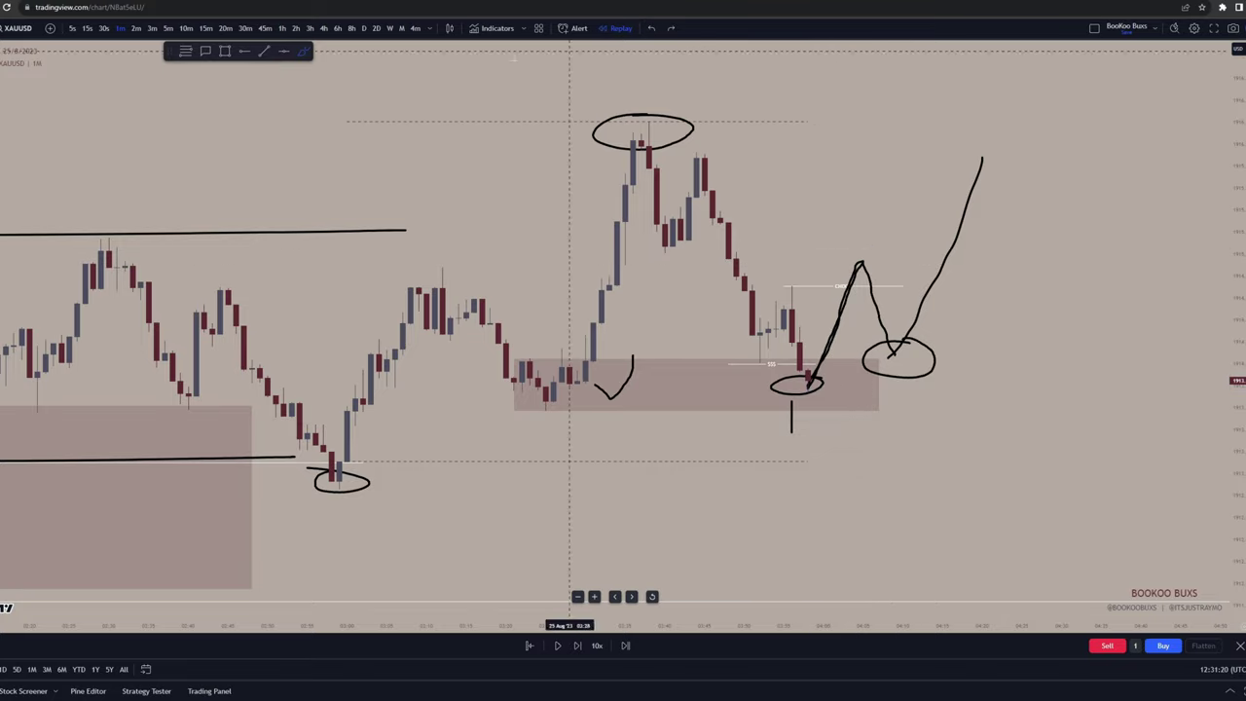
- Advance the replay by three one-minute candles
{"action": "left_click", "coordinate": [576, 646]}
{"action": "left_click", "coordinate": [576, 647]}
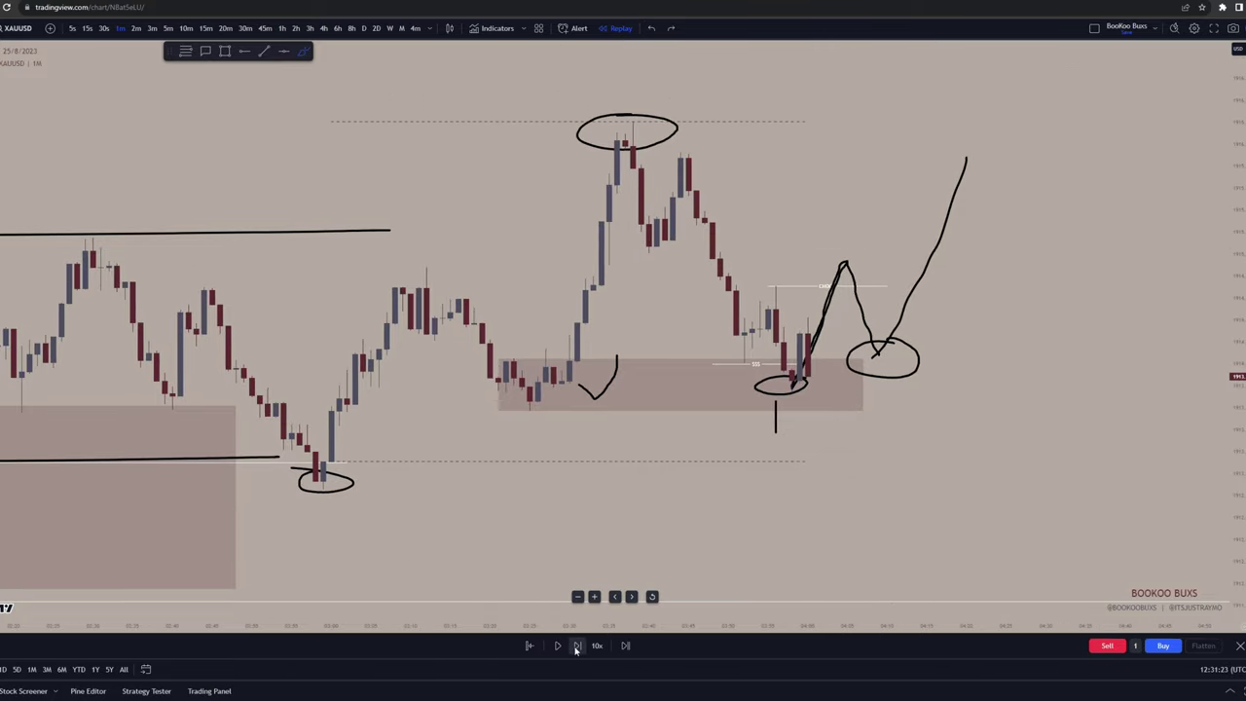
{"action": "left_click", "coordinate": [576, 646]}
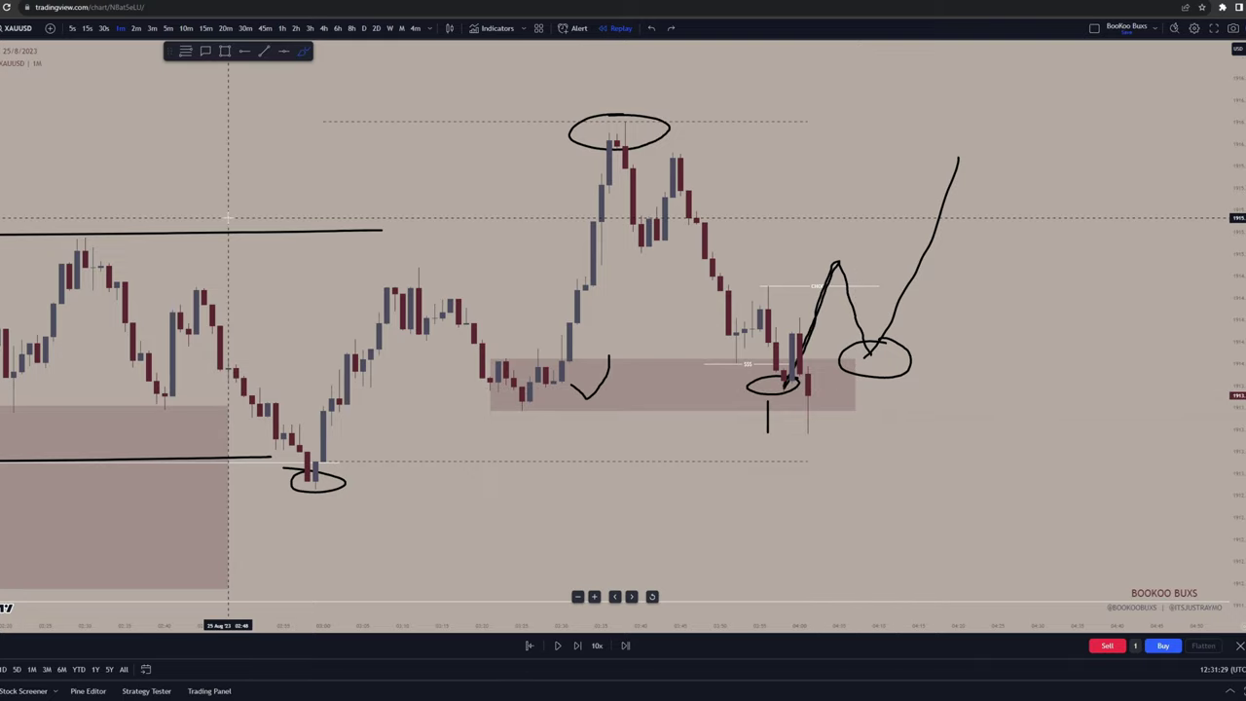
- Delete the circle around the projected retest and the brushed price projection beyond the latest candle
{"action": "left_click", "coordinate": [901, 345]}
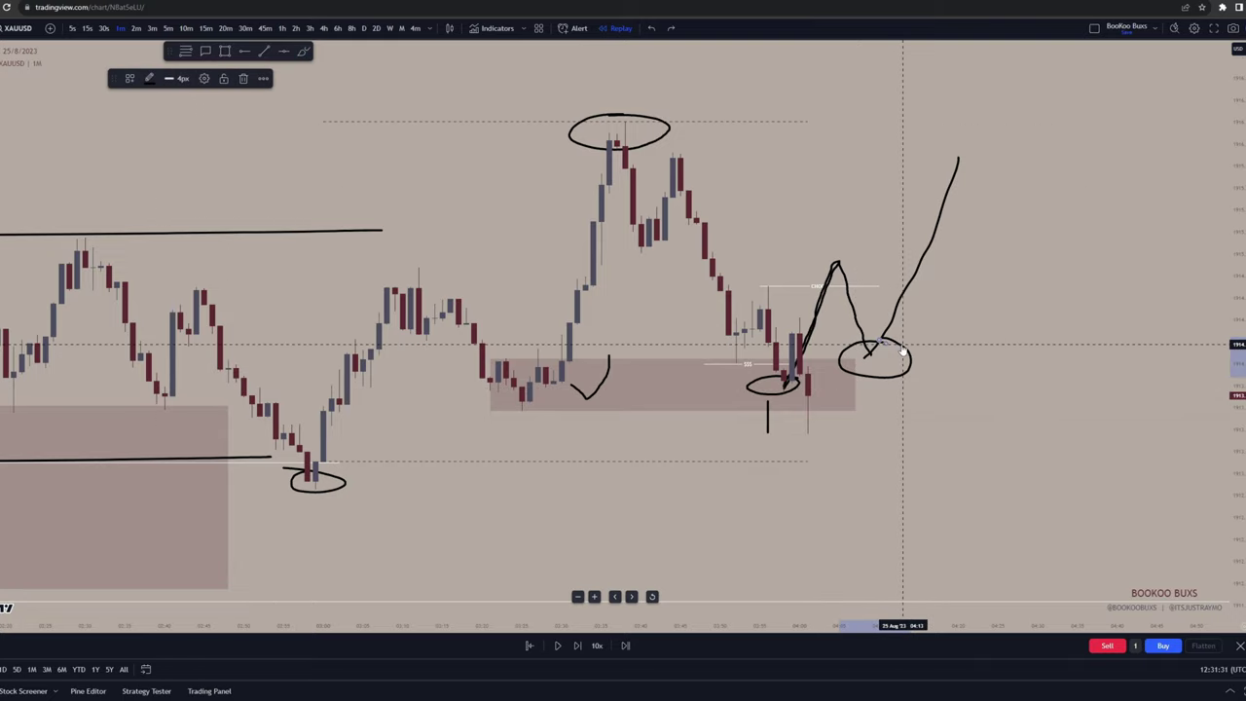
{"action": "key", "text": "Delete"}
{"action": "left_click", "coordinate": [895, 325]}
{"action": "key", "text": "Delete"}
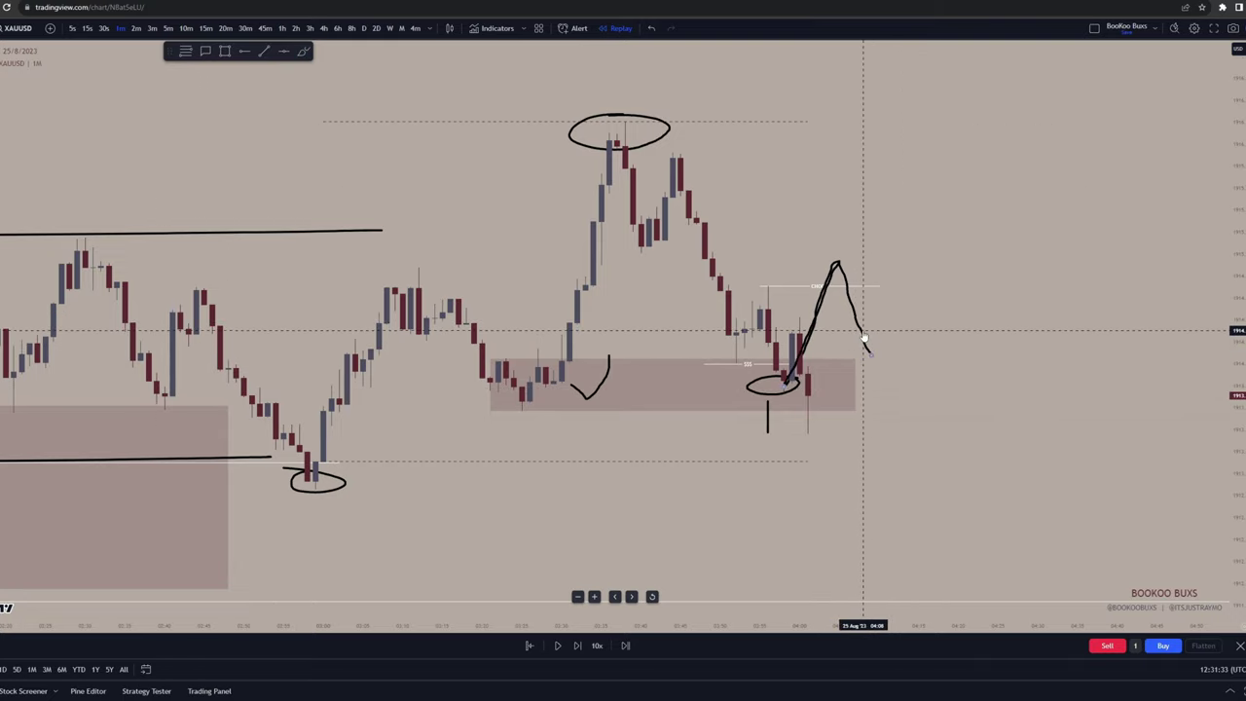
{"action": "left_click", "coordinate": [862, 334]}
{"action": "key", "text": "Delete"}
{"action": "left_click", "coordinate": [815, 321]}
{"action": "key", "text": "Delete"}
- Delete the circle and vertical mark at the first tap of the demand zone, plus the check mark inside it
{"action": "left_click", "coordinate": [793, 387]}
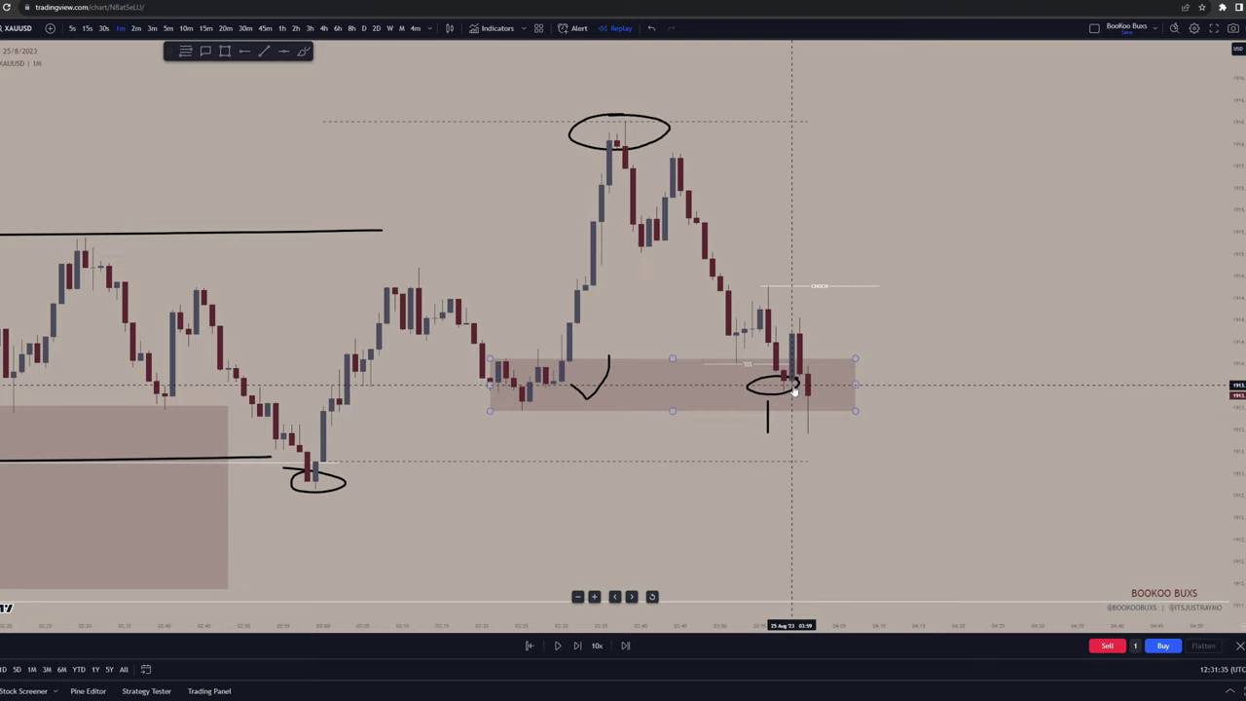
{"action": "left_click", "coordinate": [791, 390]}
{"action": "key", "text": "Delete"}
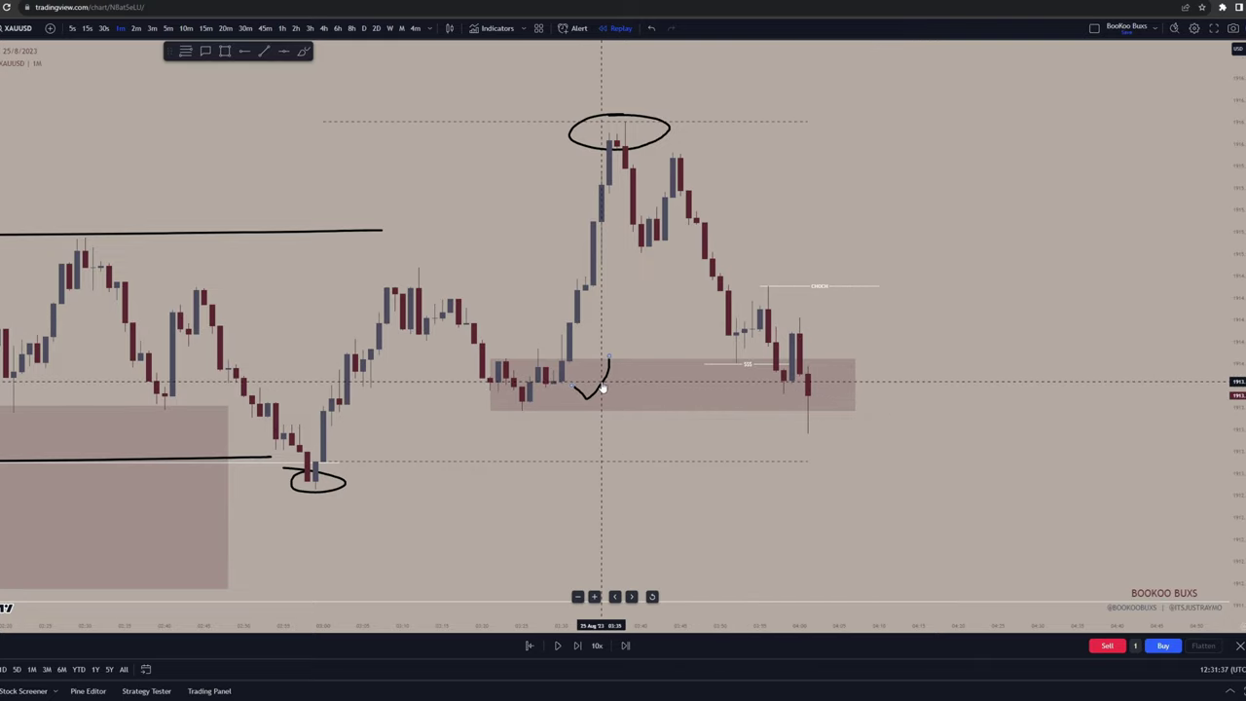
{"action": "left_click", "coordinate": [592, 390]}
{"action": "key", "text": "Delete"}
- Delete the CHOCH line above the latest candles and the liquidity line at the demand zone's upper edge
{"action": "left_click", "coordinate": [820, 287]}
{"action": "key", "text": "Delete"}
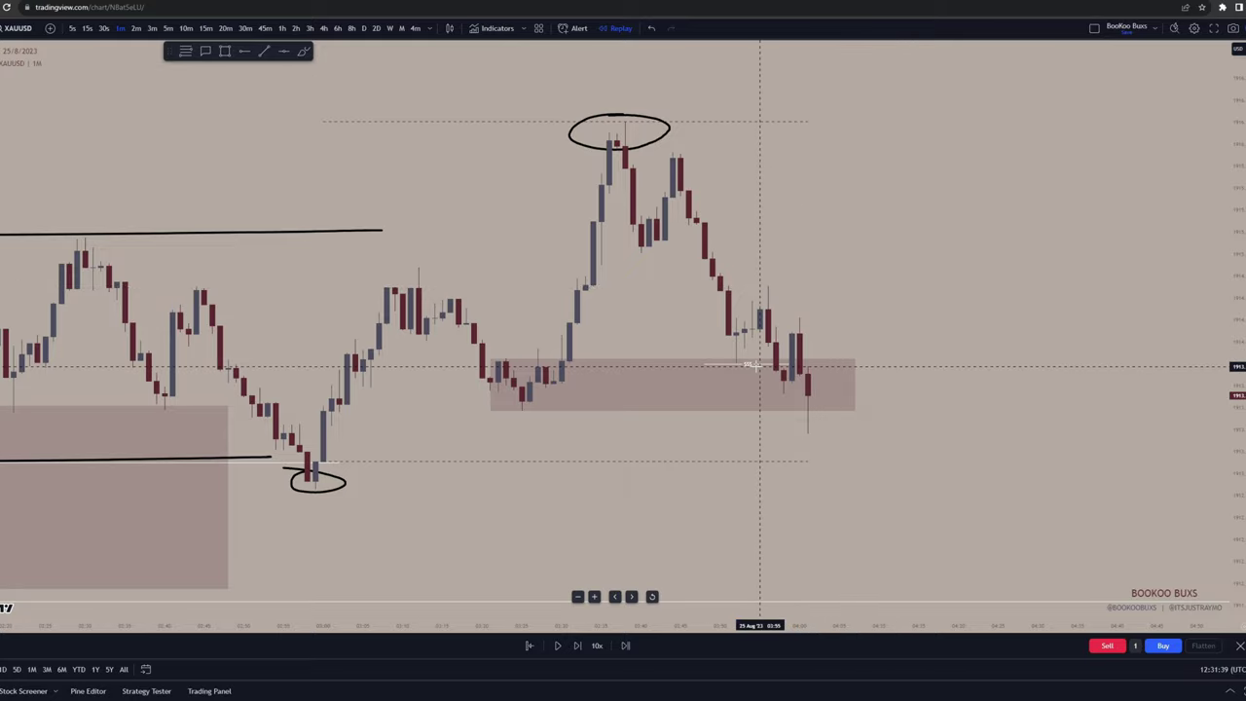
{"action": "left_click", "coordinate": [759, 365]}
{"action": "key", "text": "Delete"}
- Draw a second rectangle as a demand zone around the circled swing low and extend it forward beyond the latest candle
{"action": "scroll", "coordinate": [448, 366], "scroll_direction": "down", "scroll_amount": 1}
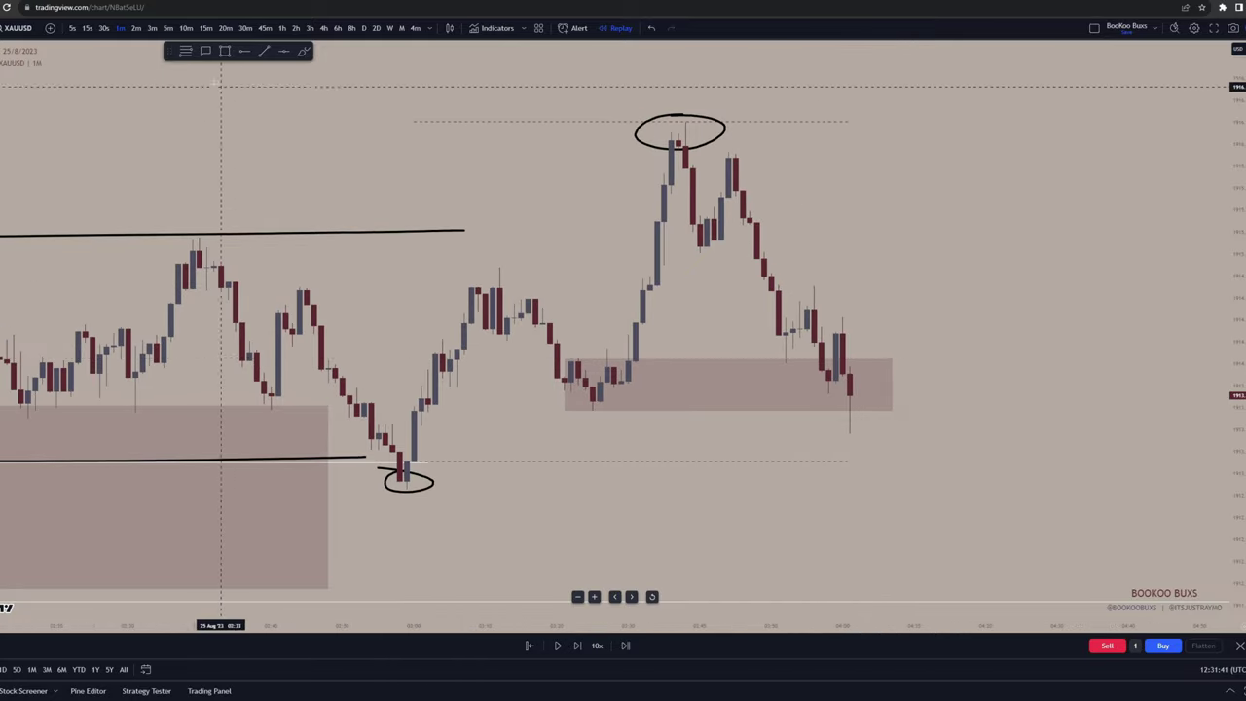
{"action": "left_click", "coordinate": [223, 52]}
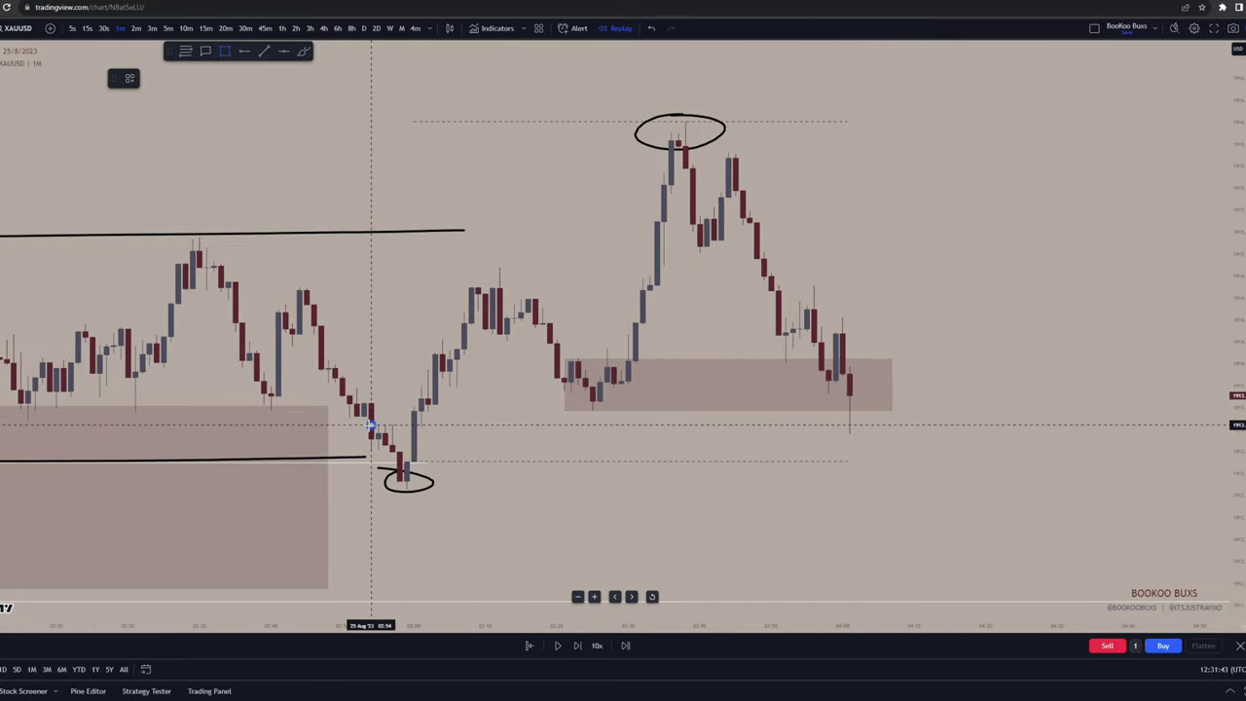
{"action": "mouse_move", "coordinate": [370, 425]}
{"action": "left_mouse_down"}
{"action": "mouse_move", "coordinate": [884, 489]}
{"action": "mouse_move", "coordinate": [1050, 453]}
{"action": "mouse_move", "coordinate": [1037, 447]}
{"action": "left_mouse_up"}
{"action": "left_click", "coordinate": [1065, 445]}
{"action": "left_click_drag", "start_coordinate": [1238, 453], "coordinate": [1237, 490]}
{"action": "left_click_drag", "start_coordinate": [1179, 474], "coordinate": [1099, 483]}
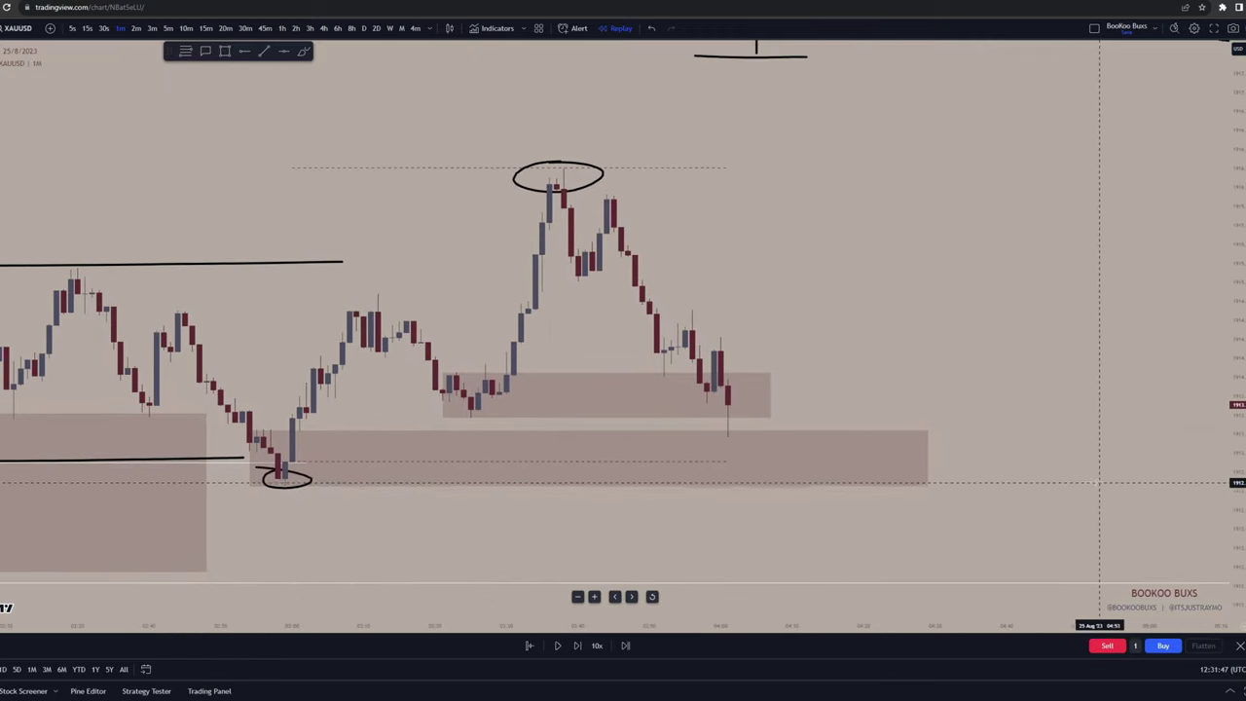
{"action": "scroll", "coordinate": [1100, 481], "scroll_direction": "down", "scroll_amount": 2}
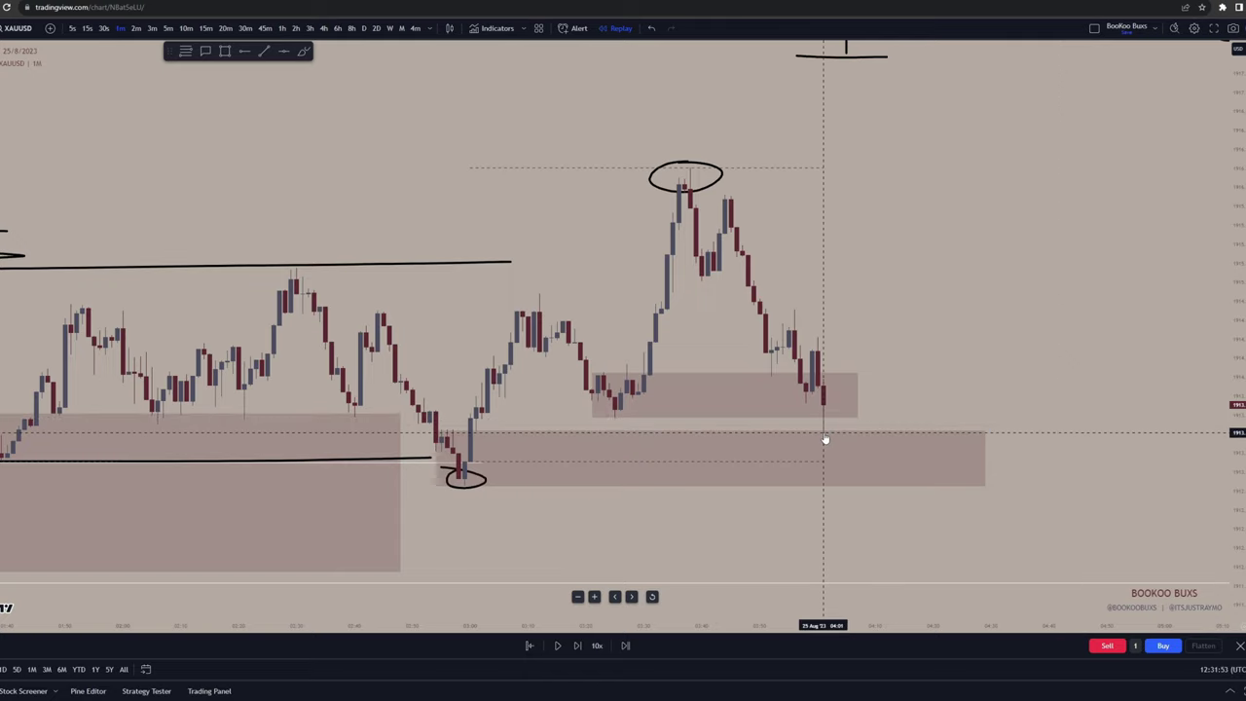
{"action": "left_click", "coordinate": [985, 455]}
{"action": "mouse_move", "coordinate": [985, 455]}
{"action": "left_mouse_down"}
{"action": "mouse_move", "coordinate": [921, 455]}
{"action": "mouse_move", "coordinate": [996, 457]}
{"action": "left_mouse_up"}
{"action": "left_click_drag", "start_coordinate": [1095, 433], "coordinate": [1079, 460]}
{"action": "left_click_drag", "start_coordinate": [1237, 457], "coordinate": [1236, 498]}
{"action": "left_click_drag", "start_coordinate": [1147, 454], "coordinate": [1028, 459]}
{"action": "scroll", "coordinate": [1028, 459], "scroll_direction": "down", "scroll_amount": 2}
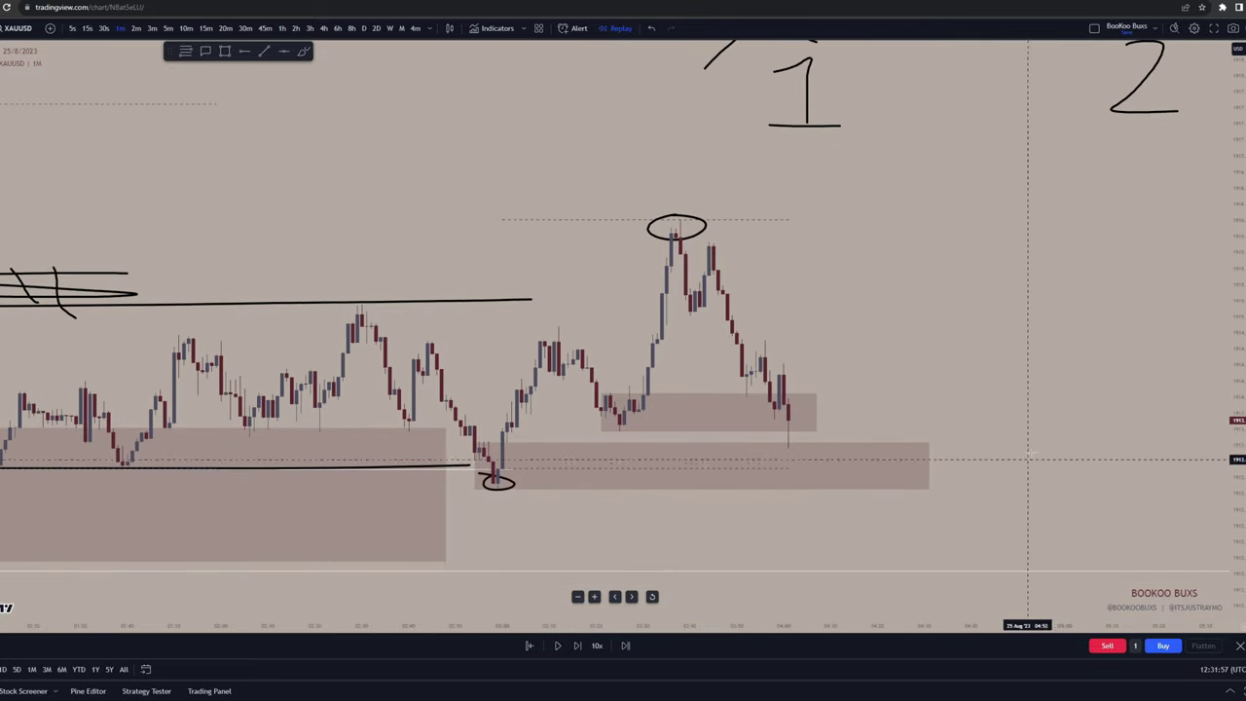
- Delete the brushed circles at the swing low and the swing high
{"action": "scroll", "coordinate": [1022, 458], "scroll_direction": "up", "scroll_amount": 2}
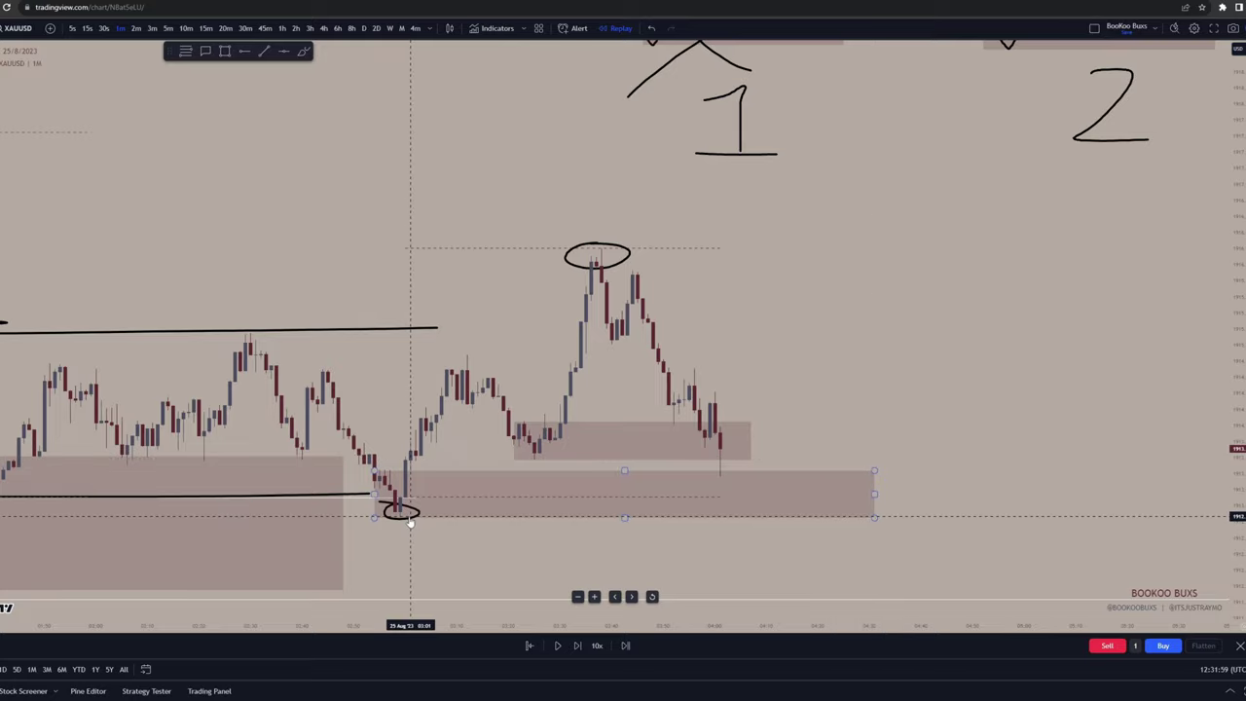
{"action": "left_click", "coordinate": [394, 518]}
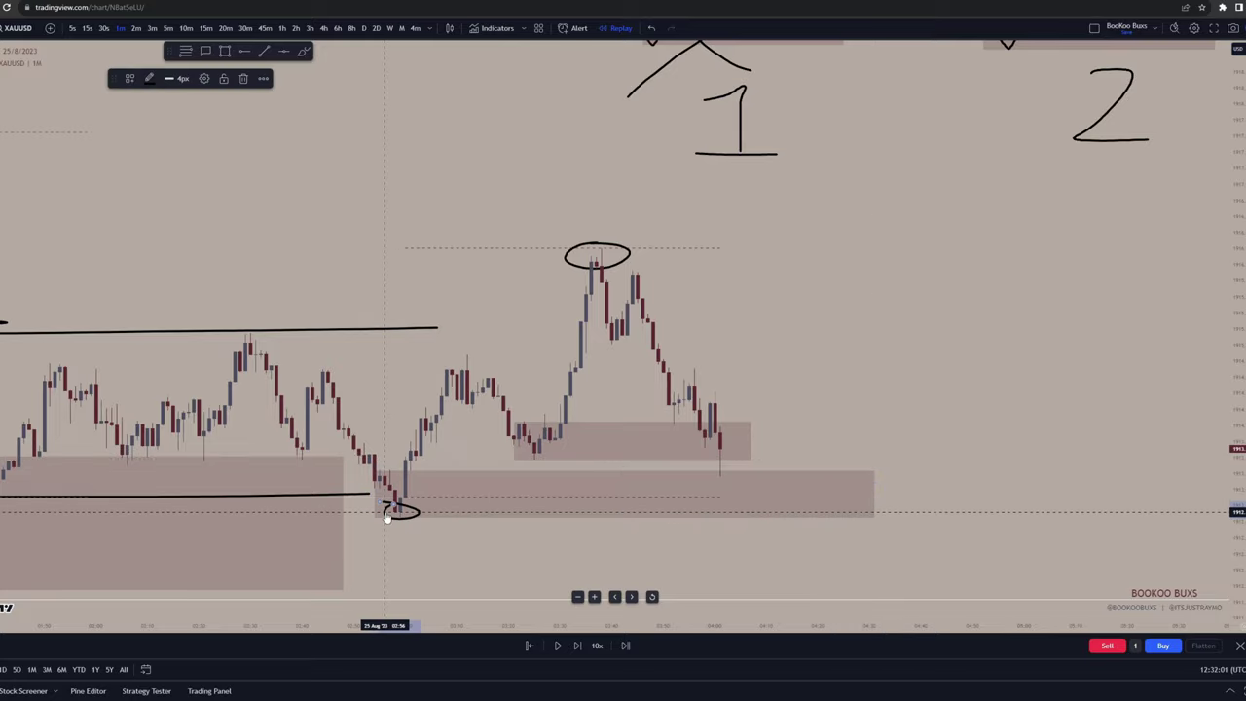
{"action": "key", "text": "Delete"}
{"action": "left_click", "coordinate": [612, 266]}
{"action": "key", "text": "Delete"}
- Draw a horizontal trend line along the upper demand zone's low and apply the LIQUIDITY template to it
{"action": "left_click_drag", "start_coordinate": [1008, 410], "coordinate": [1123, 393]}
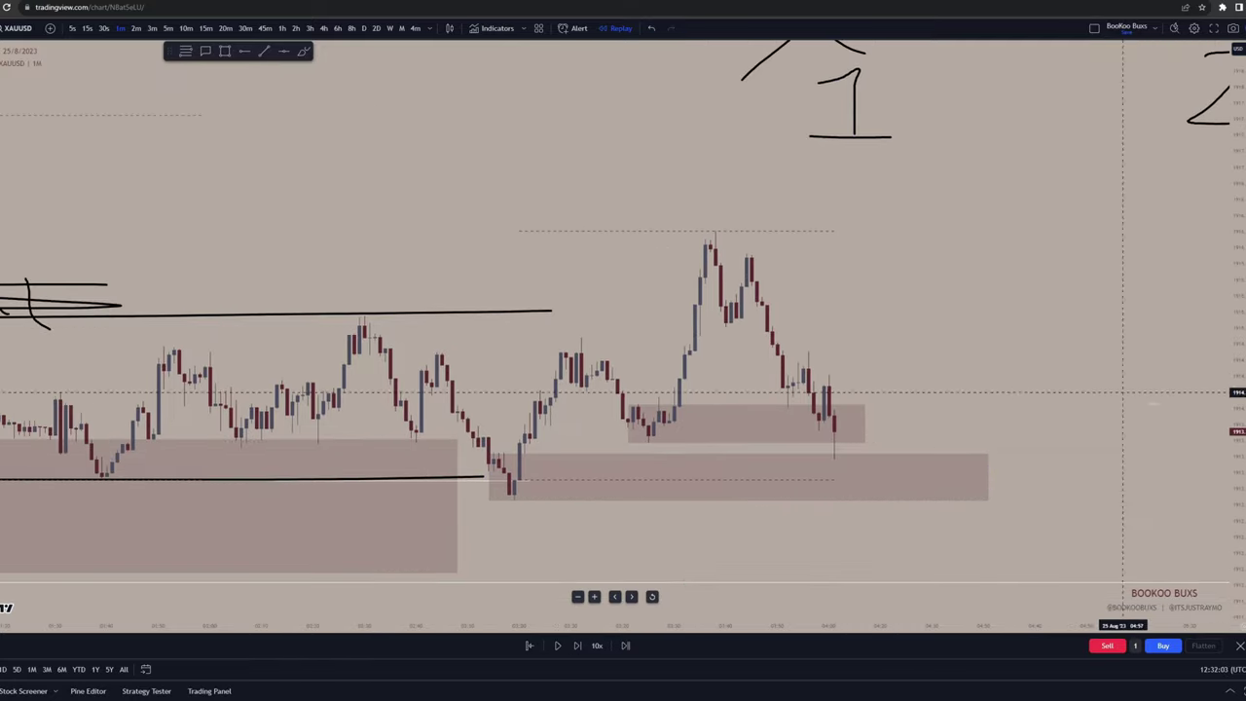
{"action": "left_click_drag", "start_coordinate": [1237, 458], "coordinate": [1212, 359]}
{"action": "scroll", "coordinate": [1132, 348], "scroll_direction": "up", "scroll_amount": 1}
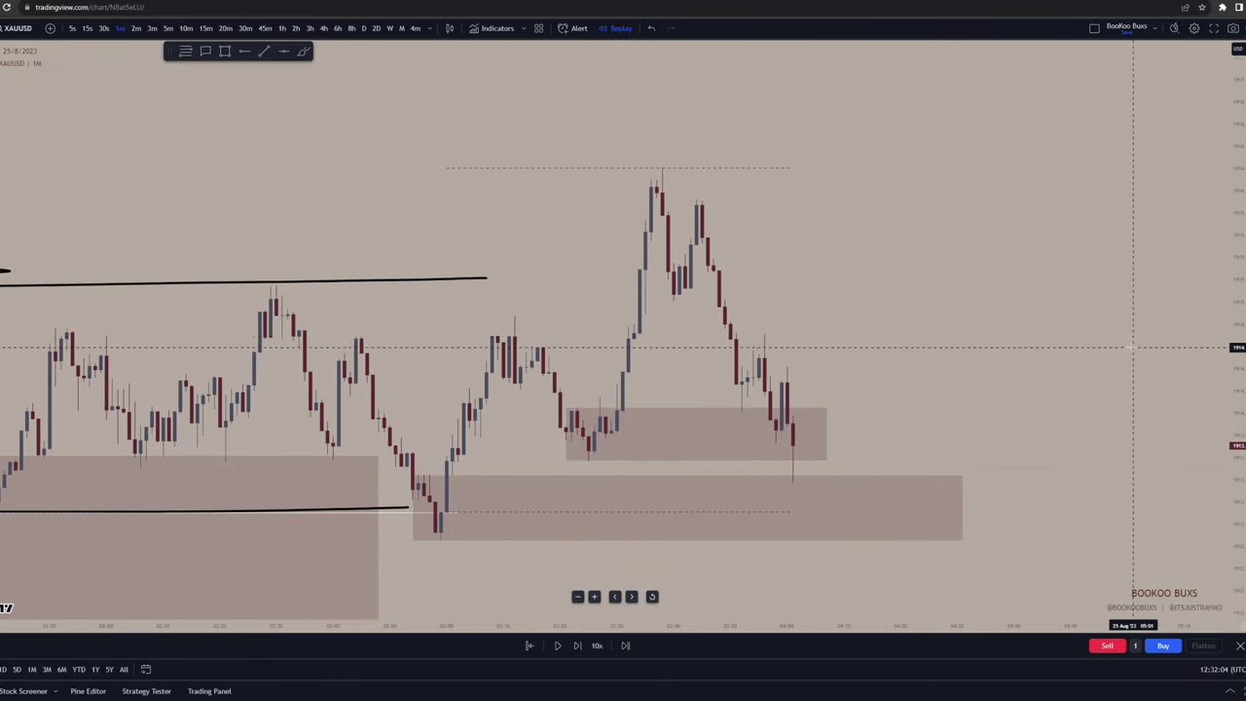
{"action": "left_click", "coordinate": [263, 53]}
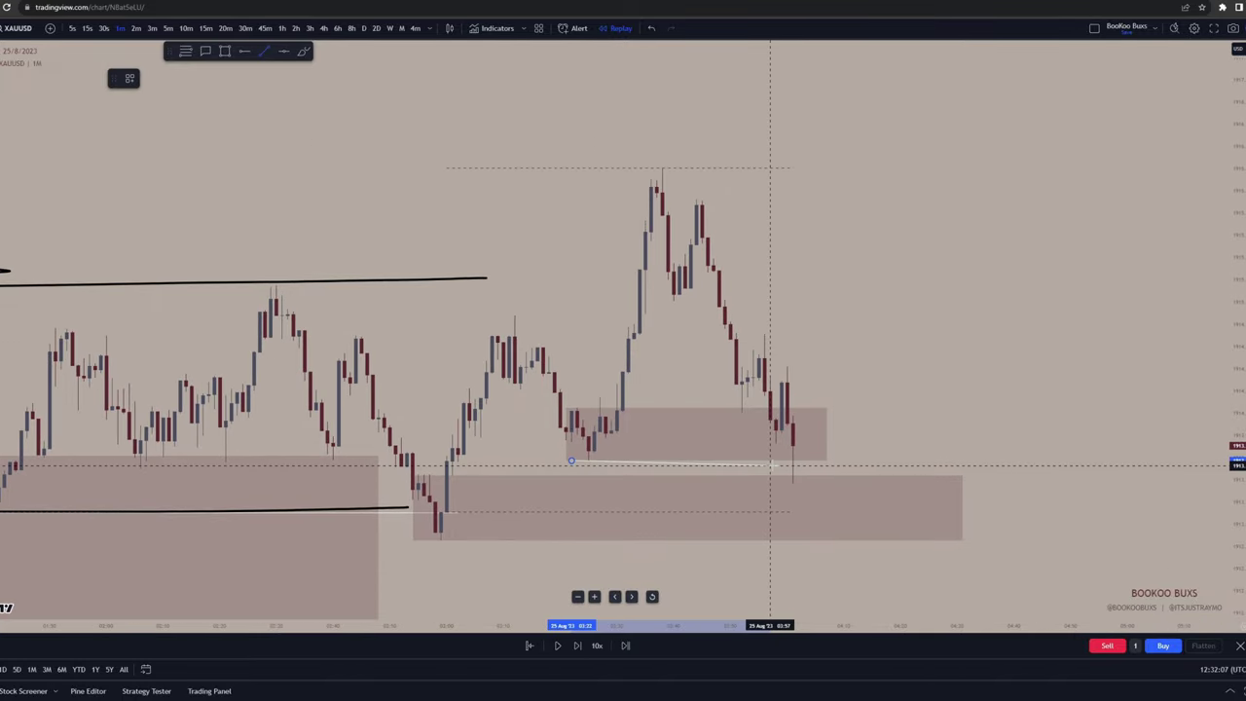
{"action": "left_click", "coordinate": [798, 461]}
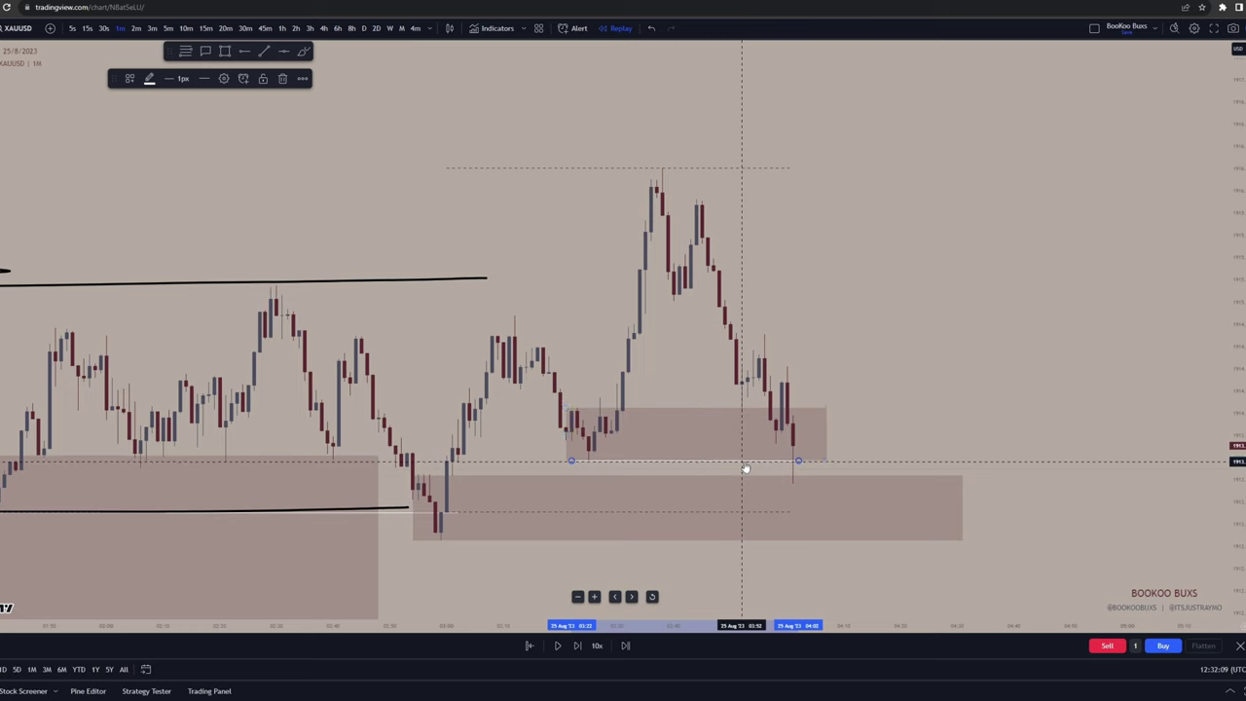
{"action": "double_click", "coordinate": [745, 469]}
{"action": "left_click", "coordinate": [581, 586]}
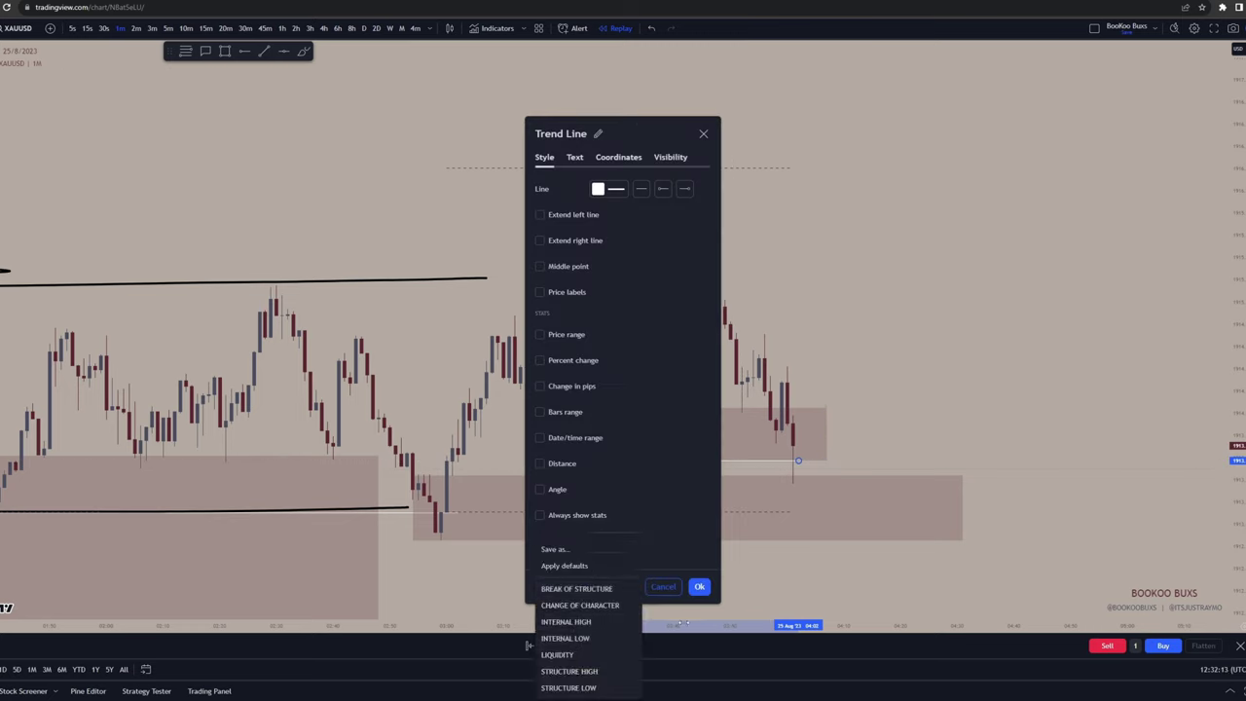
{"action": "left_click", "coordinate": [572, 653]}
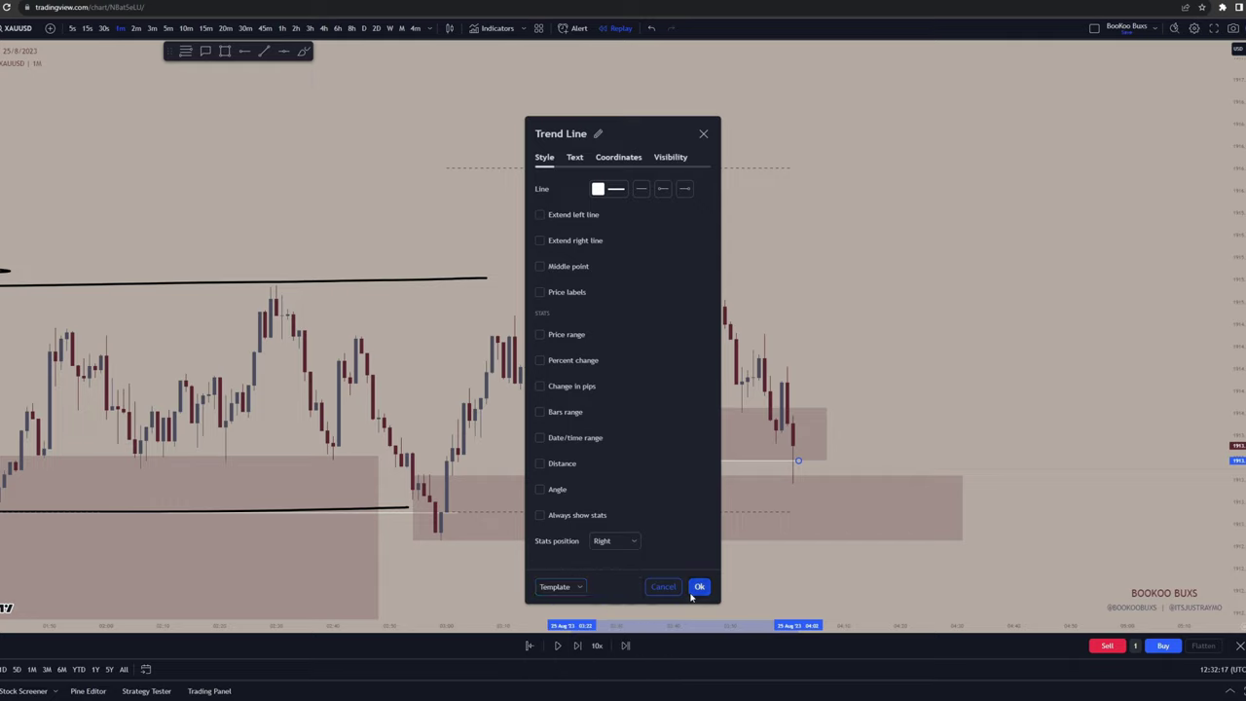
{"action": "left_click", "coordinate": [699, 586]}
- Shorten the far end of the lower demand zone slightly
{"action": "left_click_drag", "start_coordinate": [954, 403], "coordinate": [964, 423]}
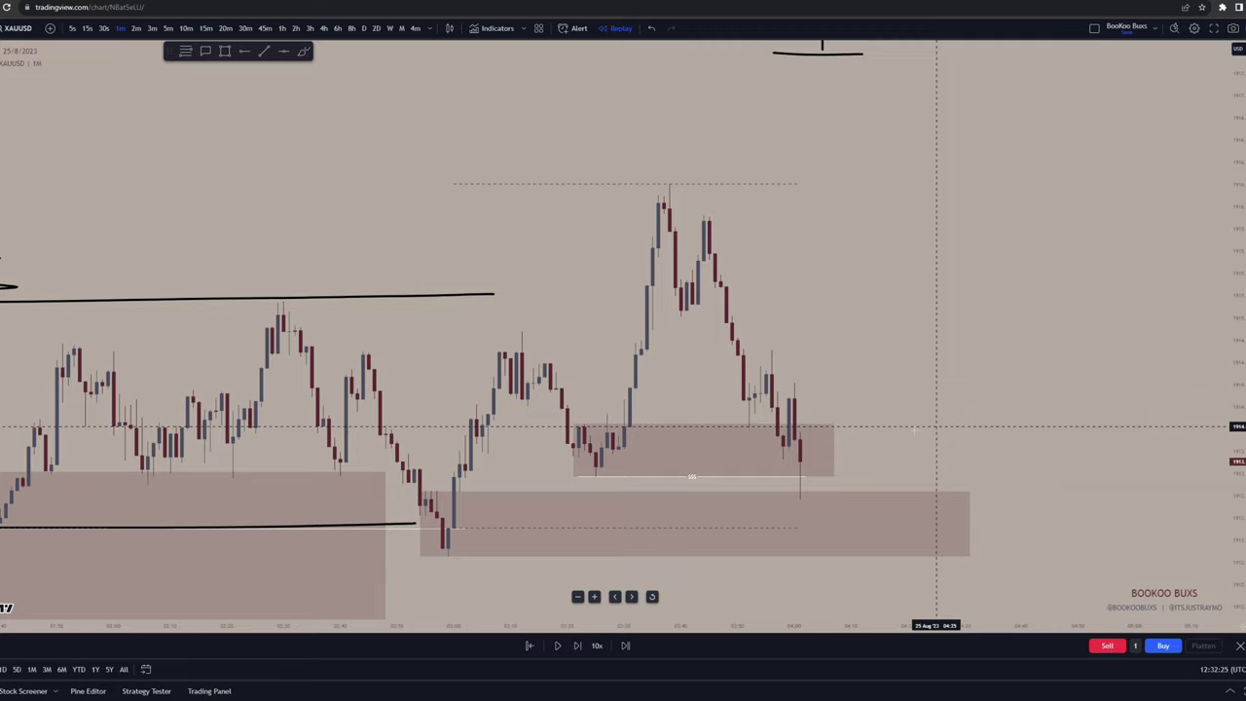
{"action": "mouse_move", "coordinate": [833, 450]}
{"action": "left_mouse_down"}
{"action": "mouse_move", "coordinate": [698, 450]}
{"action": "mouse_move", "coordinate": [833, 450]}
{"action": "left_mouse_up"}
{"action": "left_click_drag", "start_coordinate": [968, 524], "coordinate": [952, 497]}
{"action": "left_click_drag", "start_coordinate": [886, 462], "coordinate": [806, 465]}
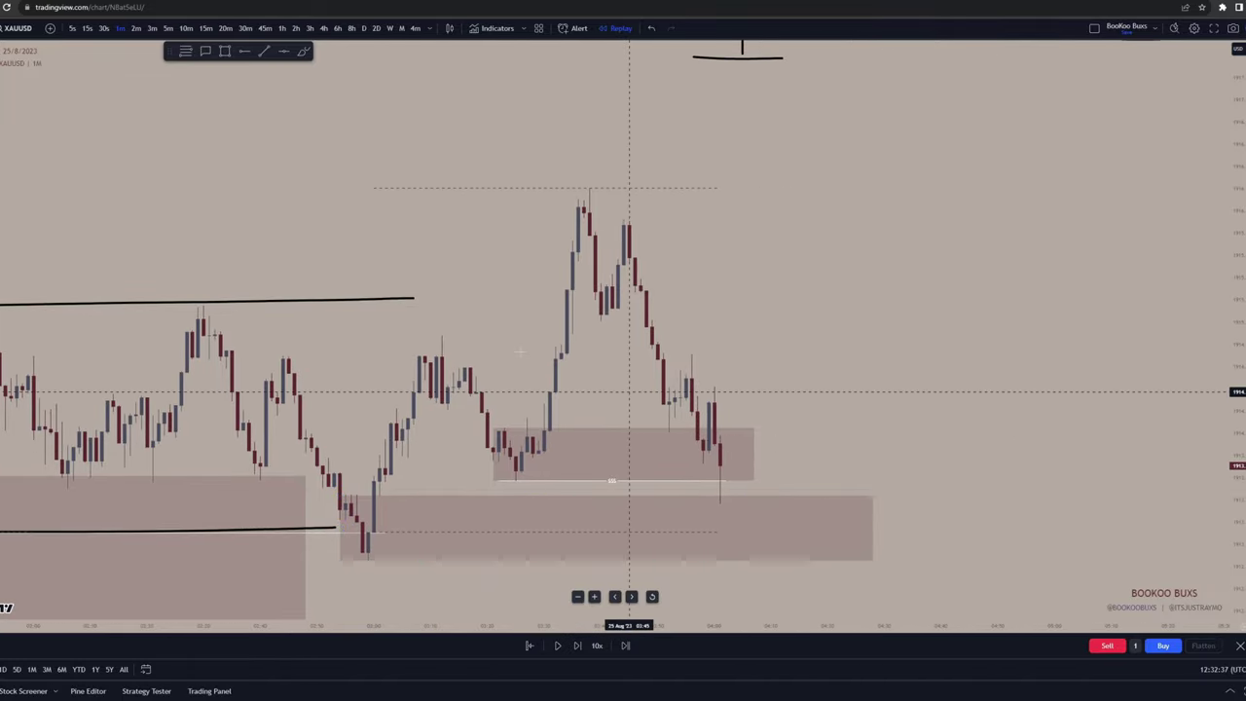
- Try a long position at the lower demand zone's upper edge, with its stop just below the zone and a risk/reward ratio of about 5.11
{"action": "left_click", "coordinate": [2, 126]}
{"action": "left_click", "coordinate": [48, 145]}
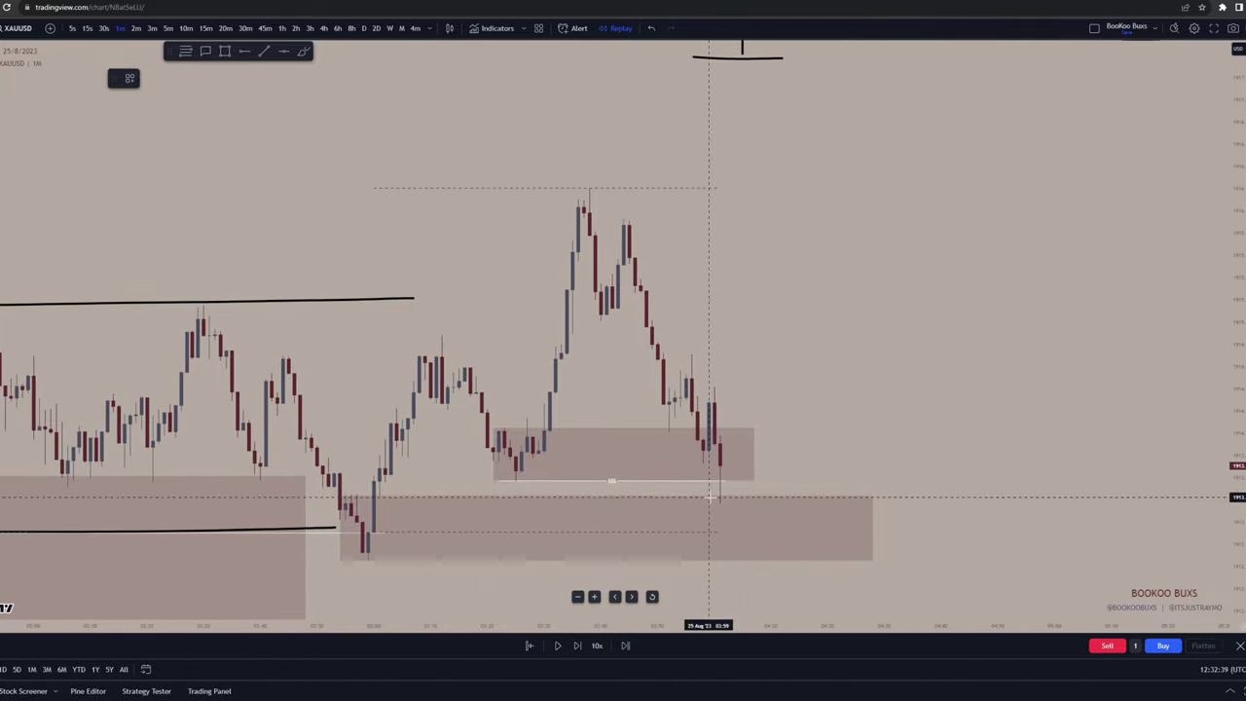
{"action": "left_click", "coordinate": [715, 496]}
{"action": "left_click_drag", "start_coordinate": [901, 361], "coordinate": [900, 342]}
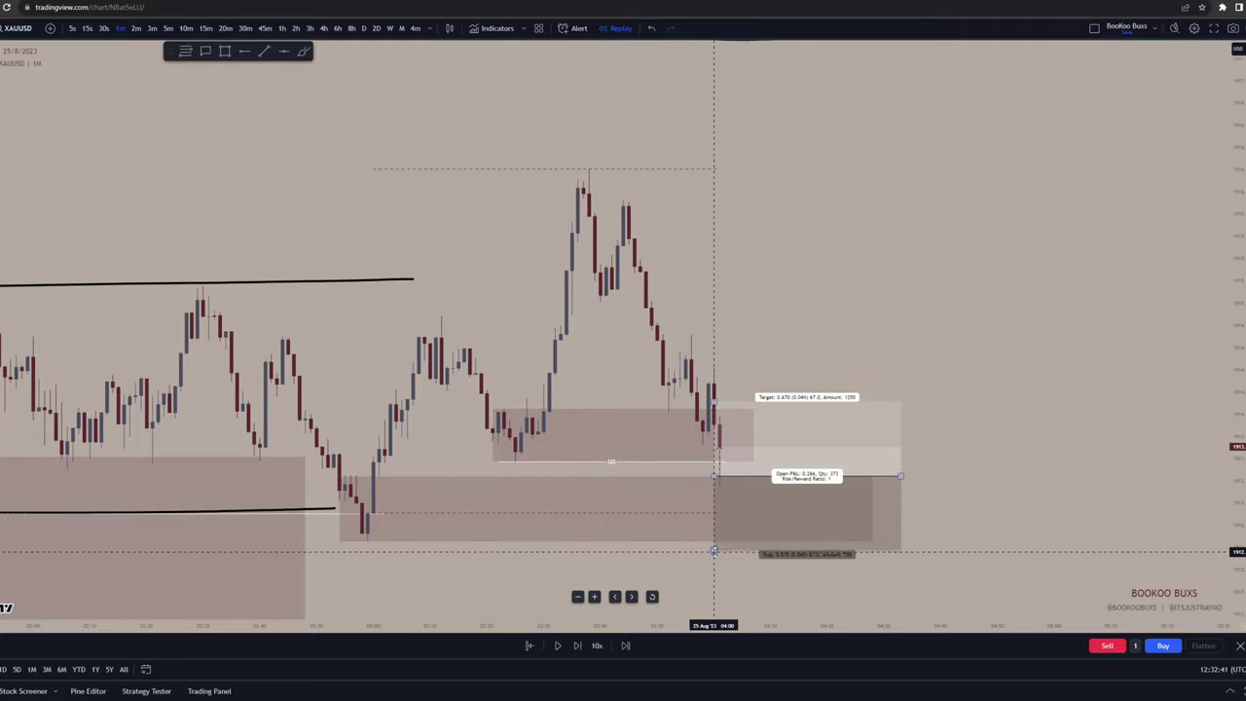
{"action": "left_click_drag", "start_coordinate": [714, 550], "coordinate": [714, 547]}
{"action": "left_click_drag", "start_coordinate": [714, 399], "coordinate": [714, 105]}
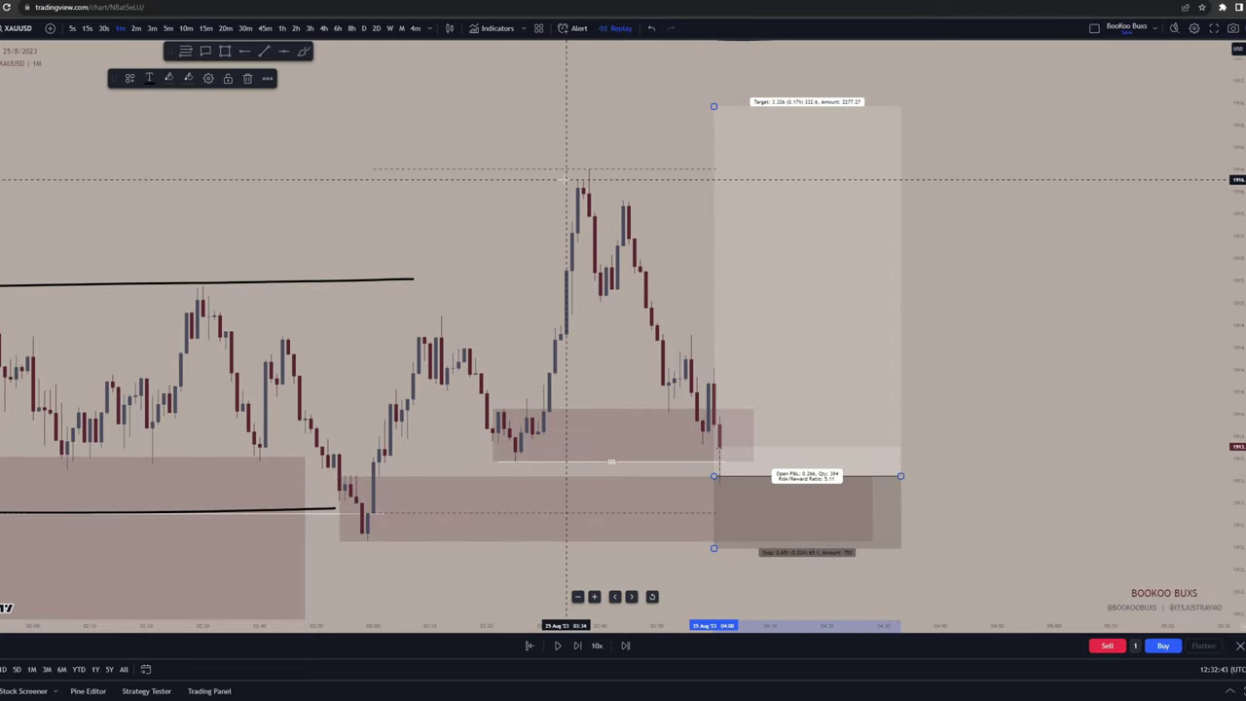
{"action": "left_click", "coordinate": [248, 79]}
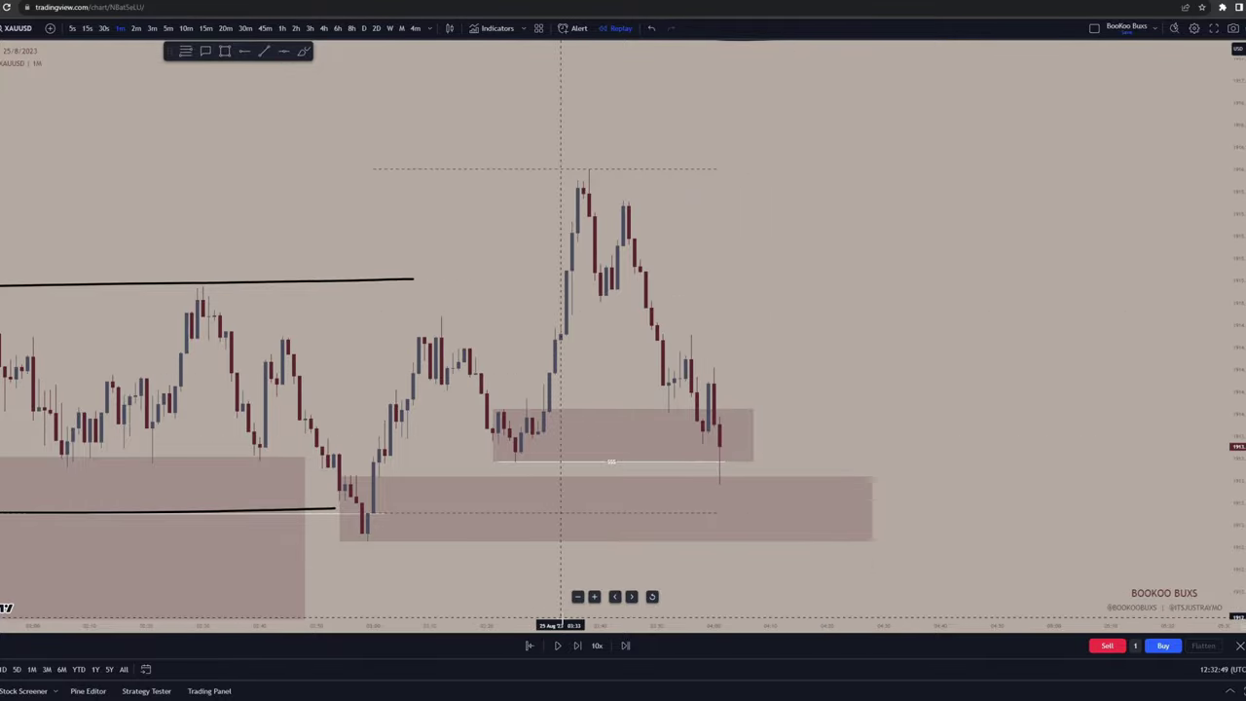
- Play the replay ahead briefly, then rewind it to the candle that wicks into the lower demand zone
{"action": "left_click", "coordinate": [558, 645]}
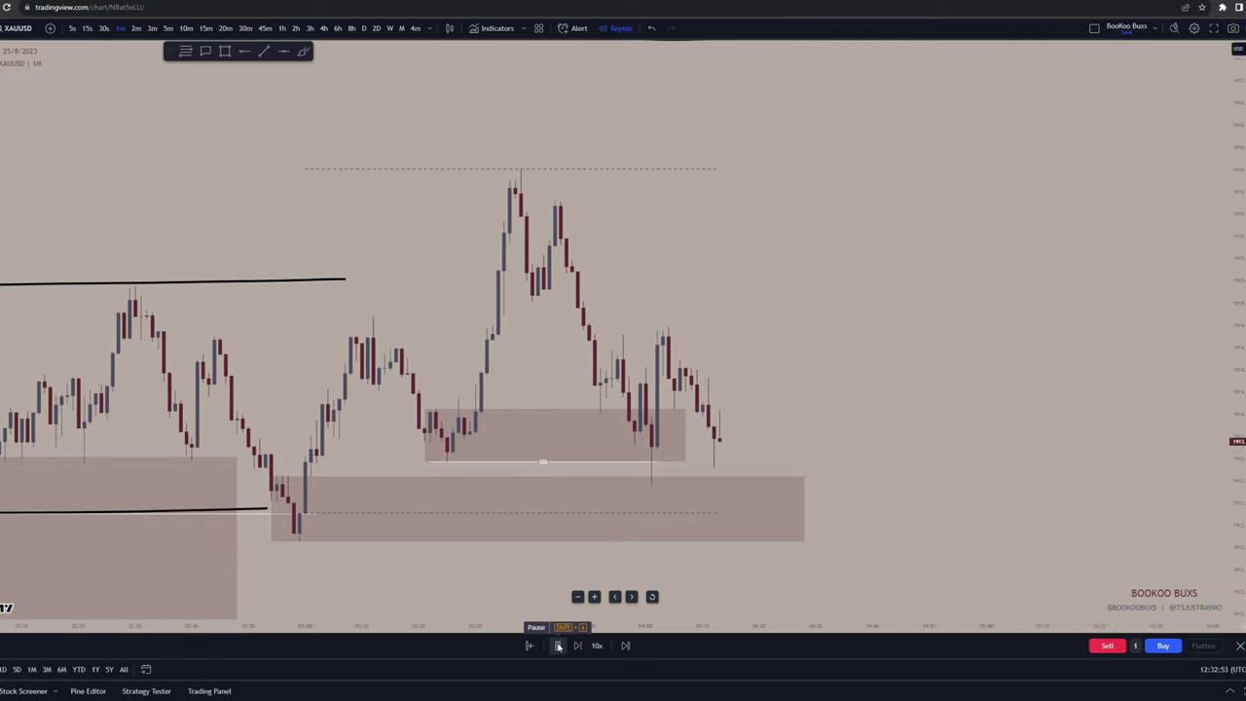
{"action": "left_click", "coordinate": [558, 645]}
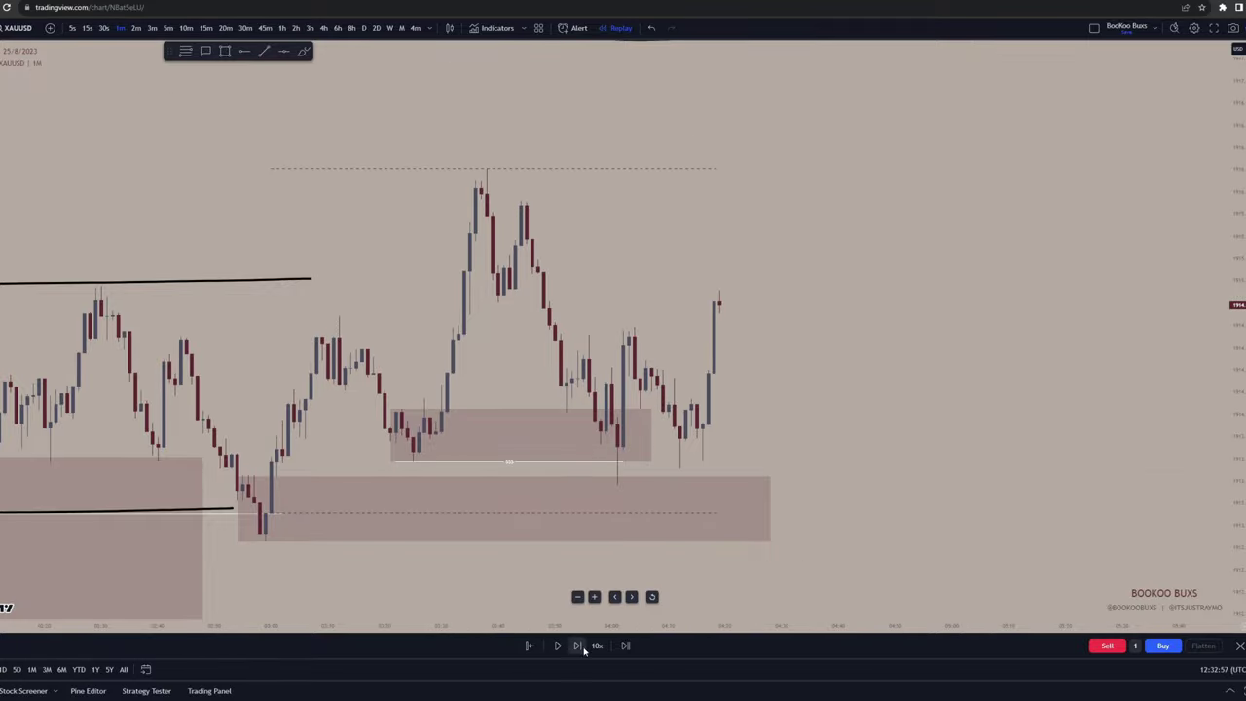
{"action": "left_click", "coordinate": [531, 648]}
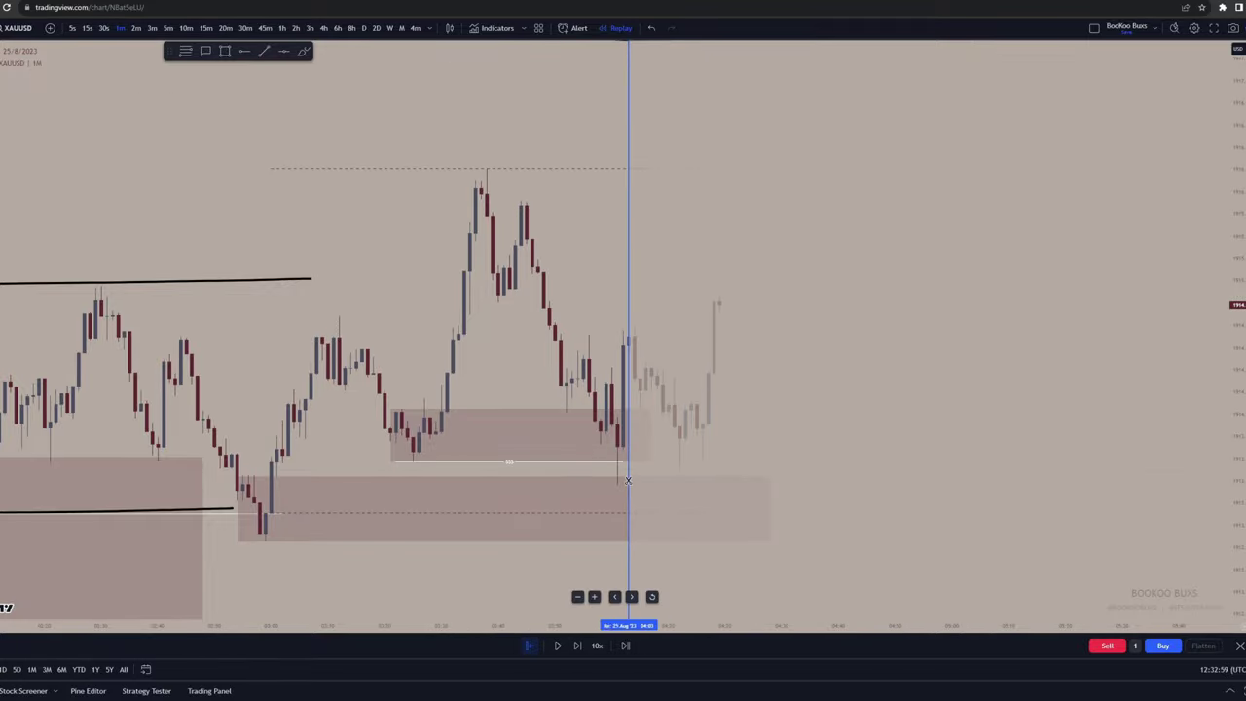
{"action": "left_click", "coordinate": [682, 479]}
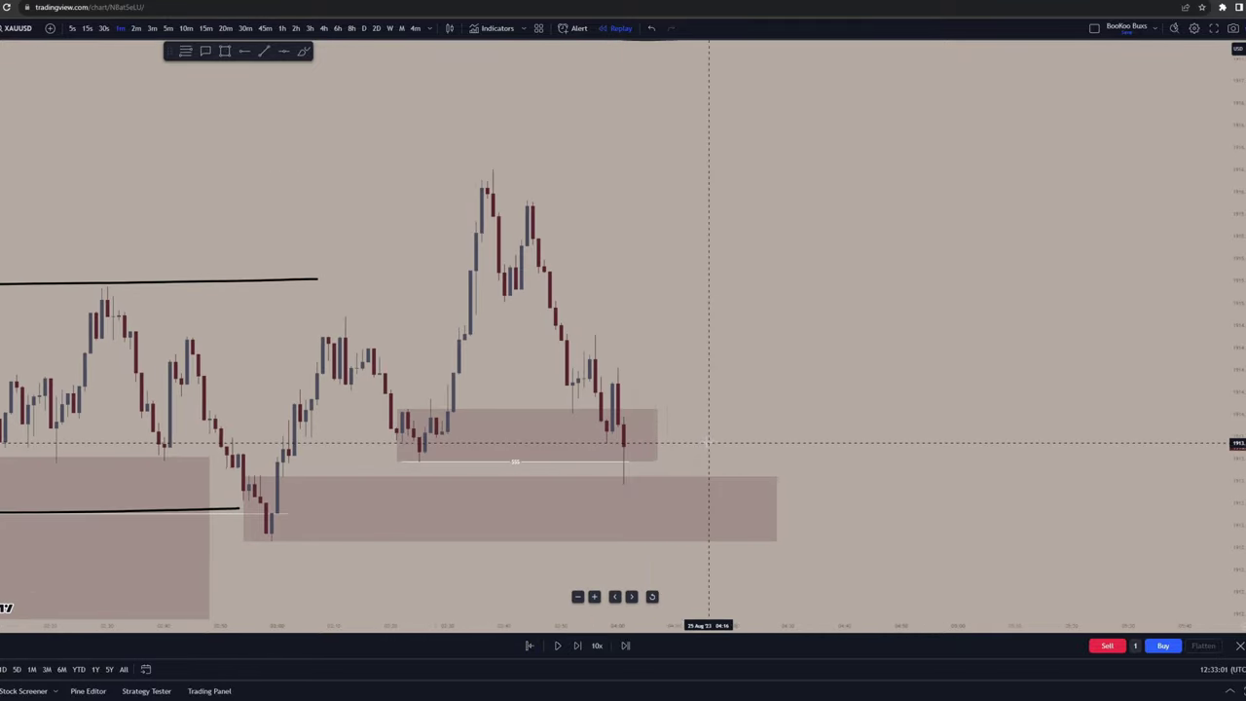
- Compare the replayed price action with entry schematic 3 and its CHOCH line
{"action": "left_click", "coordinate": [3, 54]}
{"action": "left_click_drag", "start_coordinate": [705, 240], "coordinate": [429, 220]}
{"action": "scroll", "coordinate": [429, 220], "scroll_direction": "up", "scroll_amount": 1}
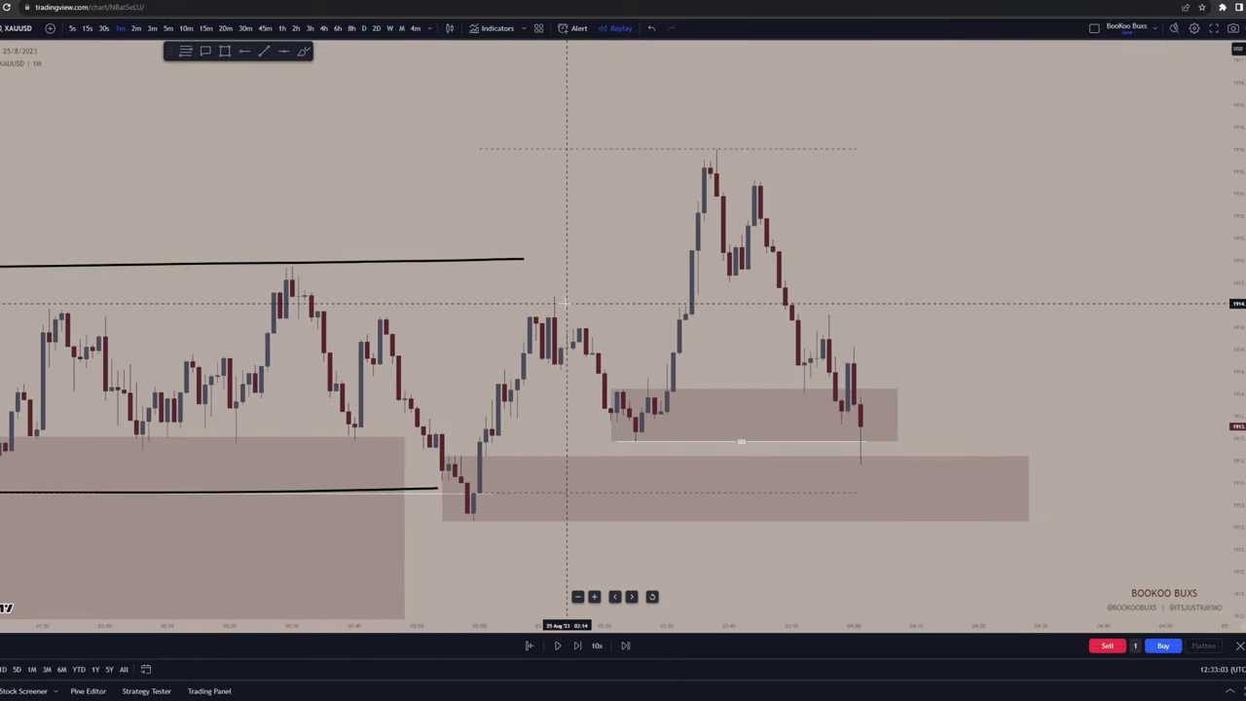
{"action": "left_click_drag", "start_coordinate": [1241, 444], "coordinate": [1240, 499]}
{"action": "mouse_move", "coordinate": [1141, 197]}
{"action": "left_mouse_down"}
{"action": "mouse_move", "coordinate": [843, 543]}
{"action": "mouse_move", "coordinate": [467, 584]}
{"action": "left_mouse_up"}
{"action": "mouse_move", "coordinate": [857, 516]}
{"action": "left_mouse_down"}
{"action": "mouse_move", "coordinate": [703, 509]}
{"action": "mouse_move", "coordinate": [667, 576]}
{"action": "left_mouse_up"}
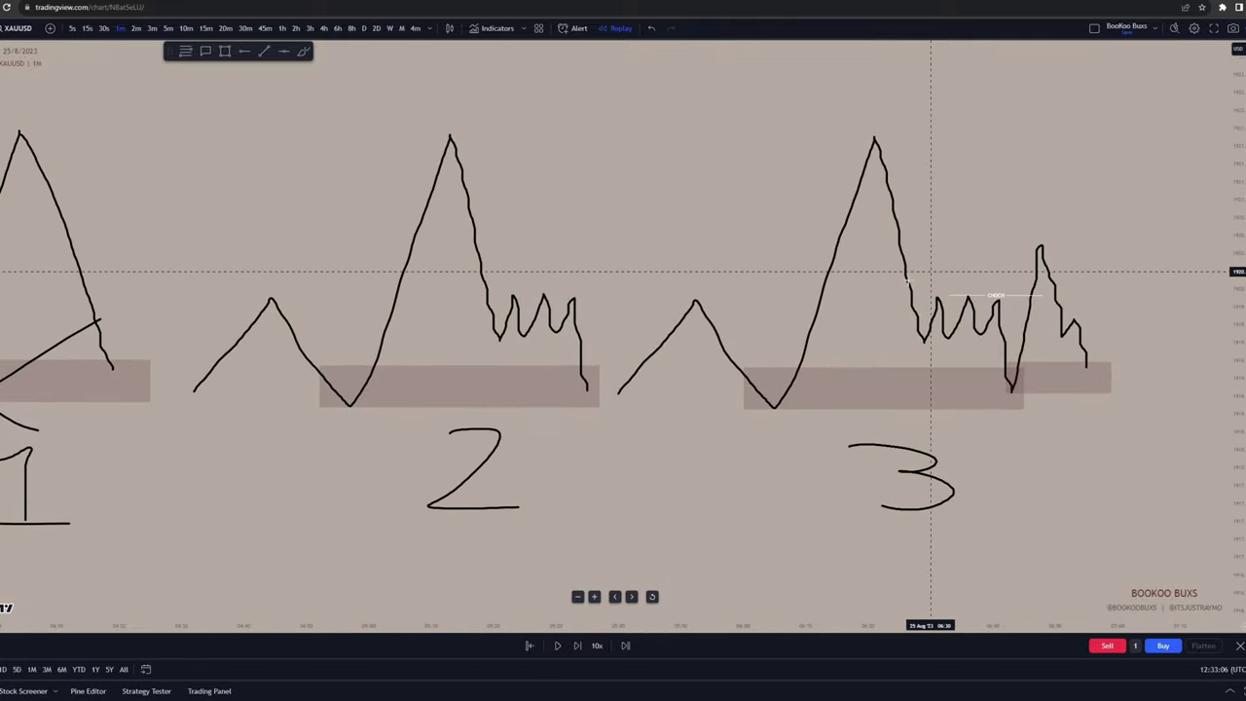
{"action": "left_click", "coordinate": [1010, 294]}
{"action": "left_click_drag", "start_coordinate": [955, 581], "coordinate": [1045, 190]}
{"action": "mouse_move", "coordinate": [672, 536]}
{"action": "left_mouse_down"}
{"action": "mouse_move", "coordinate": [828, 350]}
{"action": "mouse_move", "coordinate": [1168, 426]}
{"action": "left_mouse_up"}
- Draw a horizontal trend line from 03:54 to 04:06 at the swing high above the upper demand zone and apply the CHOCH template
{"action": "left_click_drag", "start_coordinate": [1241, 578], "coordinate": [1239, 329]}
{"action": "left_click_drag", "start_coordinate": [822, 357], "coordinate": [1022, 375]}
{"action": "scroll", "coordinate": [1024, 376], "scroll_direction": "up", "scroll_amount": 2}
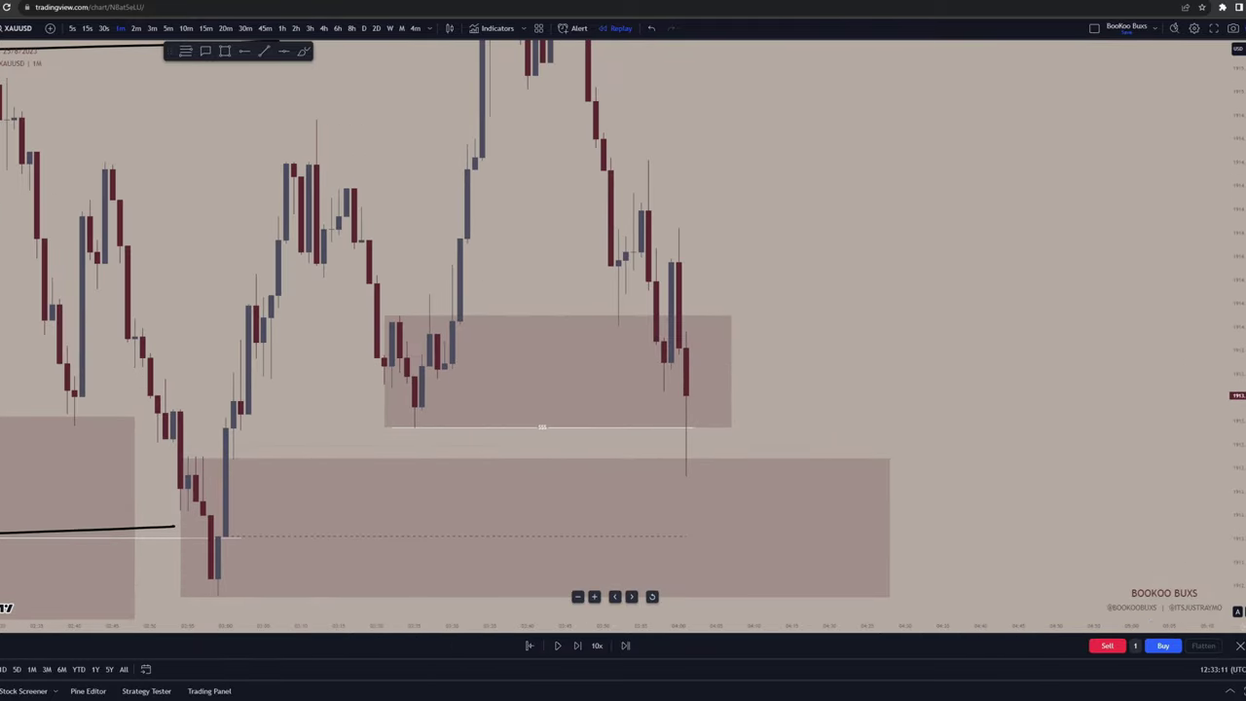
{"action": "left_click_drag", "start_coordinate": [1239, 394], "coordinate": [1239, 509]}
{"action": "left_click", "coordinate": [262, 52]}
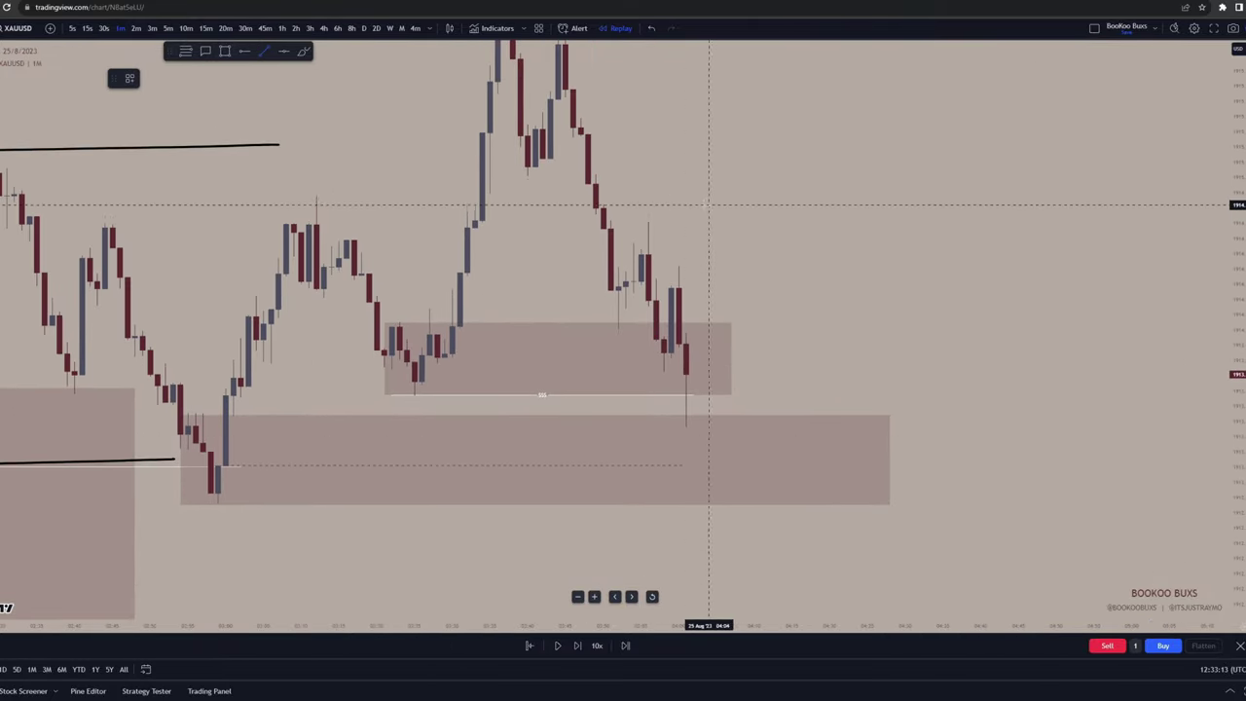
{"action": "left_click", "coordinate": [634, 222]}
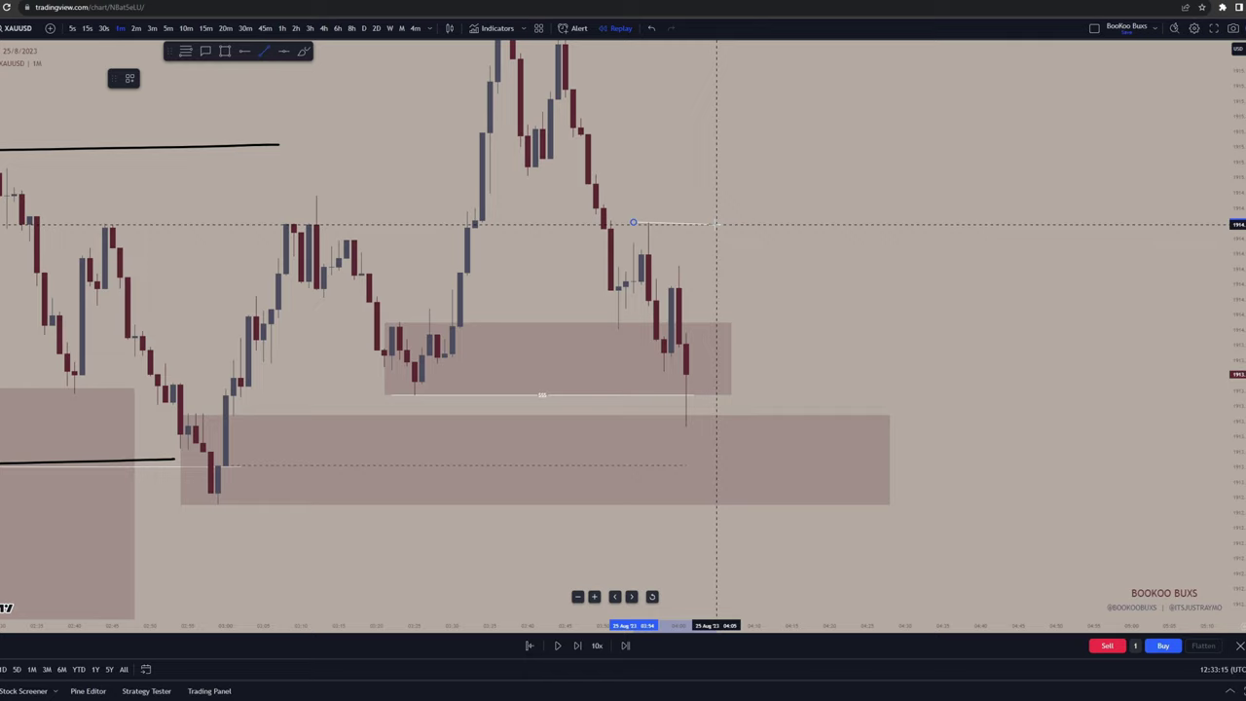
{"action": "left_click", "coordinate": [724, 223]}
{"action": "double_click", "coordinate": [684, 224]}
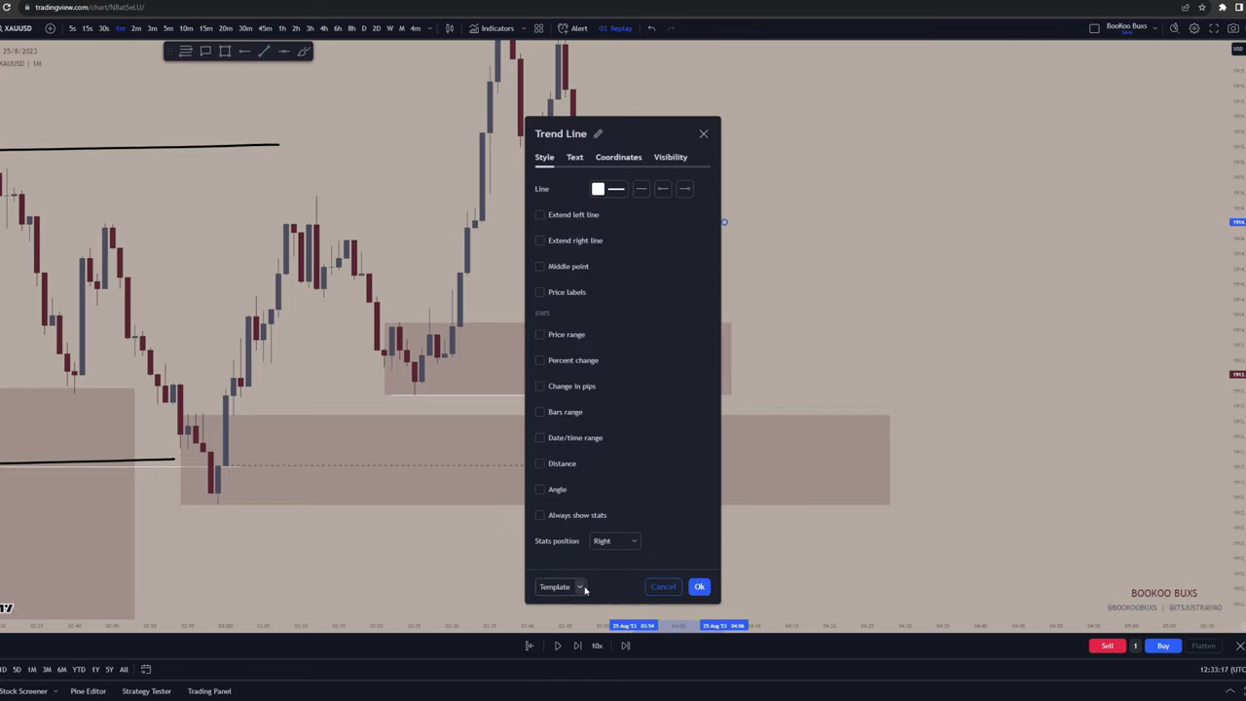
{"action": "left_click", "coordinate": [580, 587]}
{"action": "left_click", "coordinate": [699, 586]}
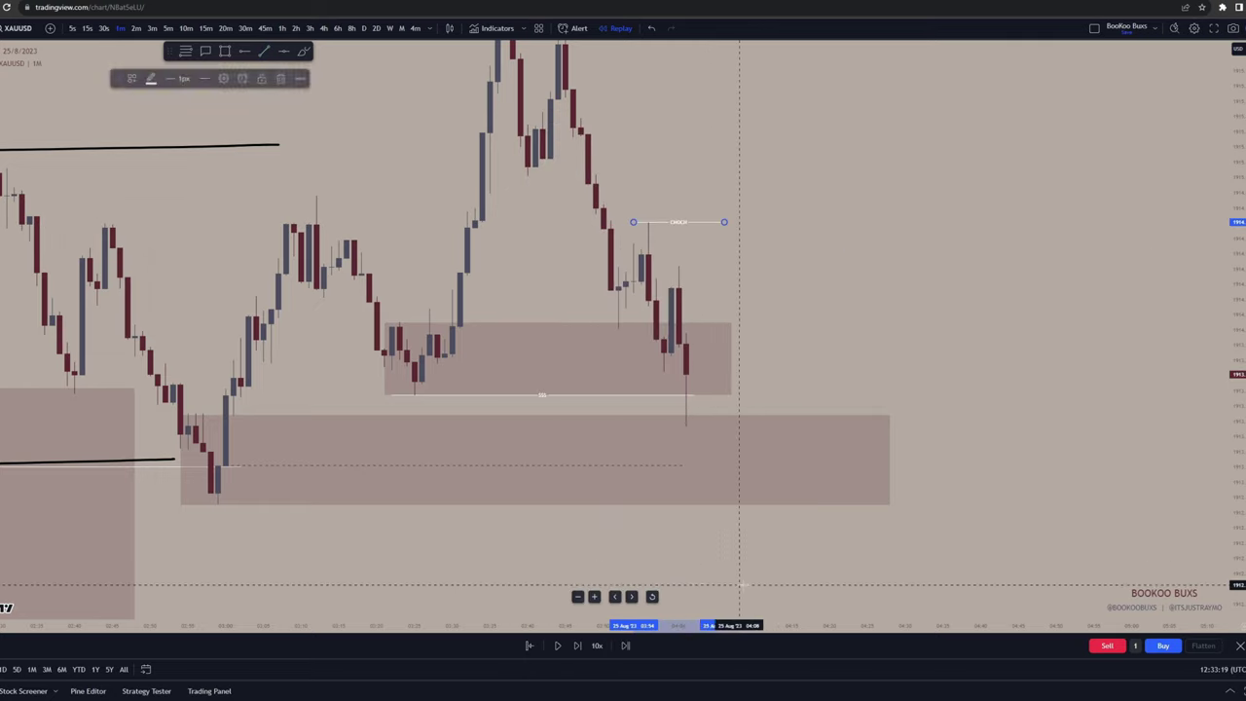
- Brush circles around the last two swing highs and the last two swing lows of the decline
{"action": "left_click_drag", "start_coordinate": [714, 303], "coordinate": [851, 309]}
{"action": "scroll", "coordinate": [828, 329], "scroll_direction": "up", "scroll_amount": 4}
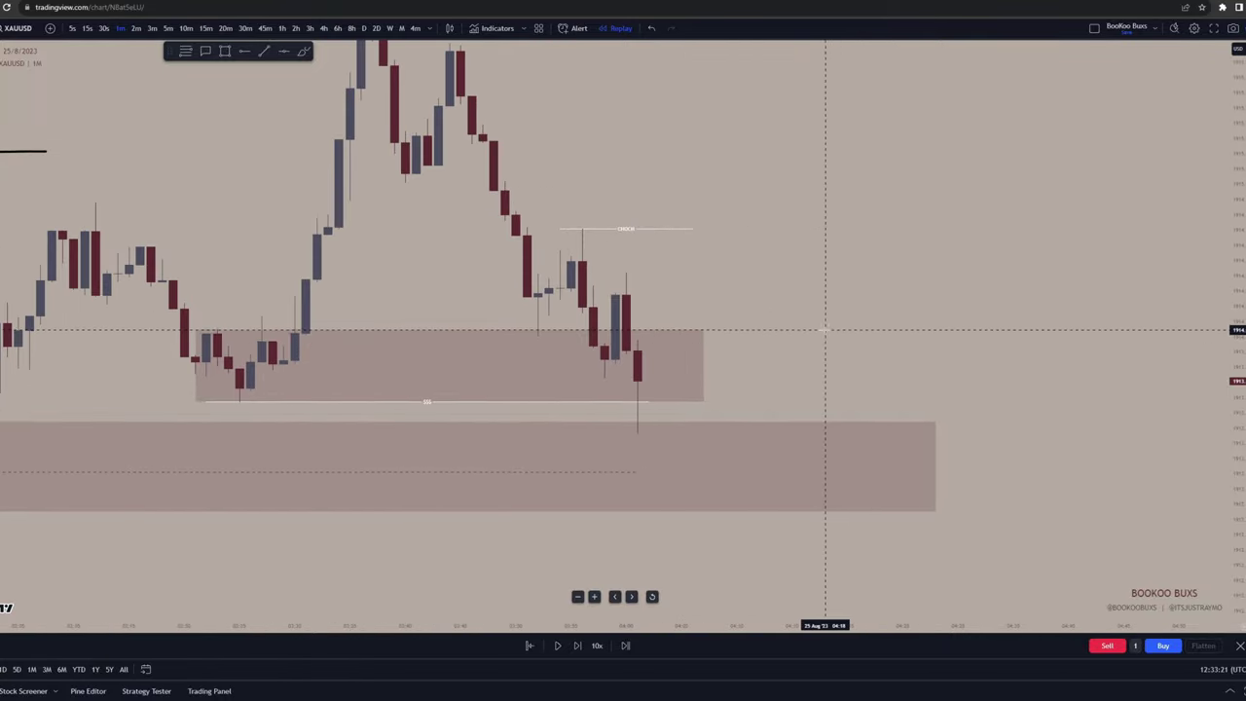
{"action": "left_click_drag", "start_coordinate": [750, 331], "coordinate": [845, 310]}
{"action": "left_click", "coordinate": [303, 52]}
{"action": "left_click_drag", "start_coordinate": [690, 208], "coordinate": [693, 206]}
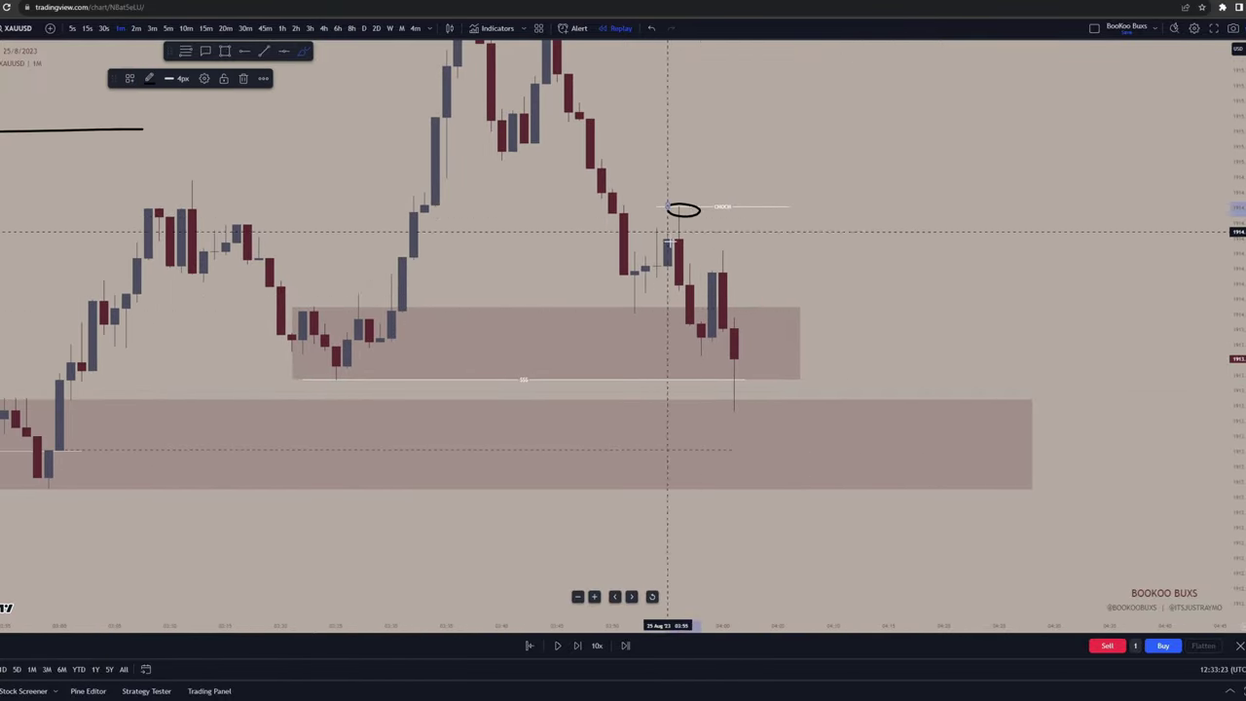
{"action": "left_click_drag", "start_coordinate": [690, 344], "coordinate": [691, 355]}
{"action": "left_click_drag", "start_coordinate": [725, 246], "coordinate": [713, 255]}
{"action": "left_click_drag", "start_coordinate": [722, 391], "coordinate": [755, 397]}
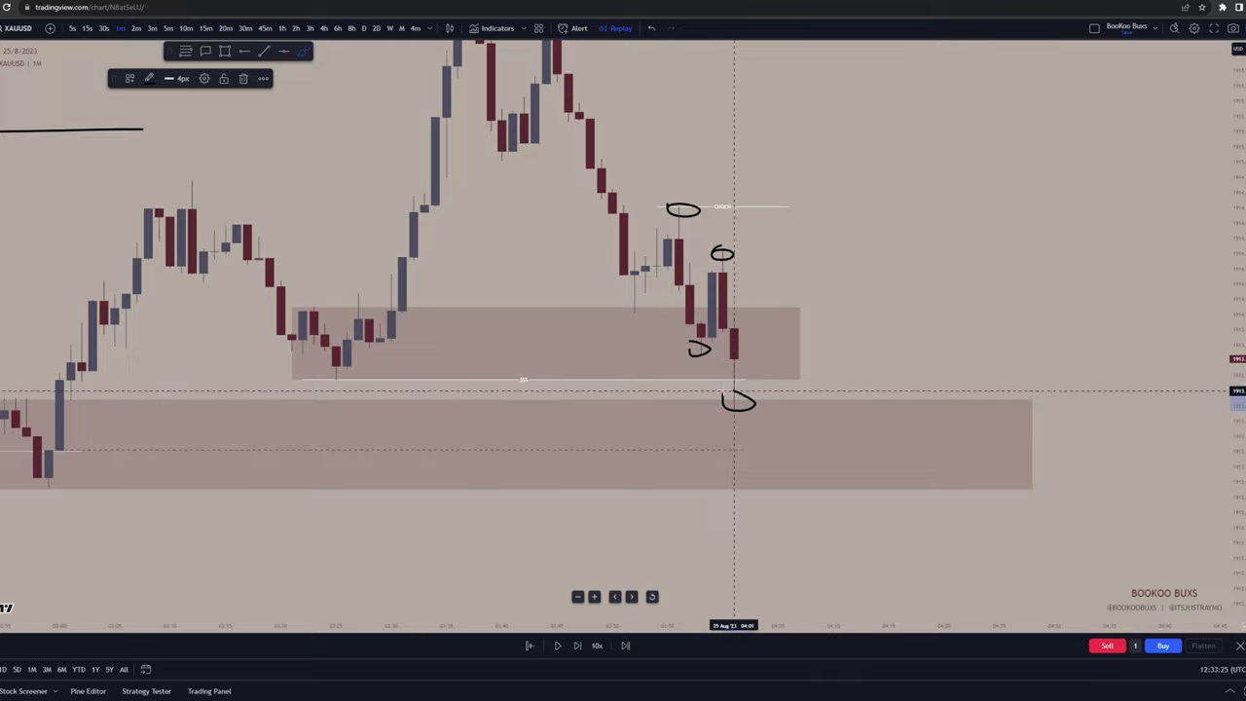
- Move the CHOCH line down to the most recent circled swing high and delete the upper demand zone
{"action": "left_click_drag", "start_coordinate": [720, 208], "coordinate": [770, 246]}
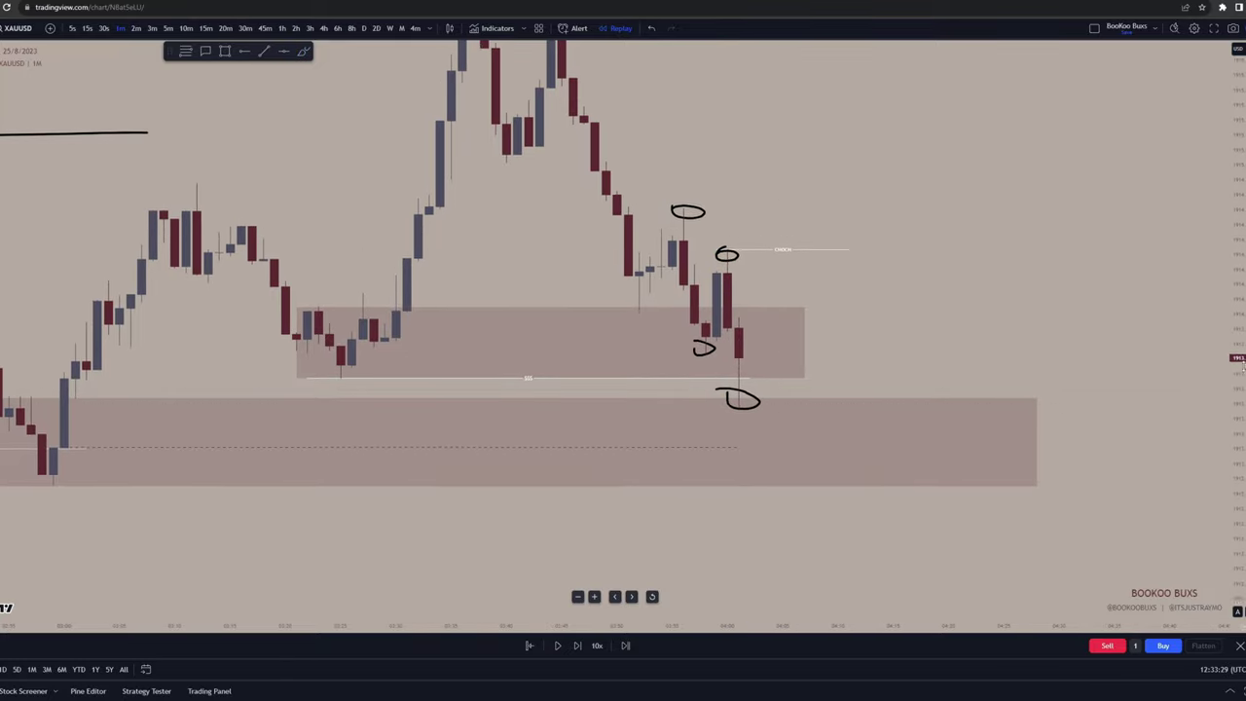
{"action": "scroll", "coordinate": [1064, 340], "scroll_direction": "down", "scroll_amount": 3}
{"action": "left_click", "coordinate": [918, 343]}
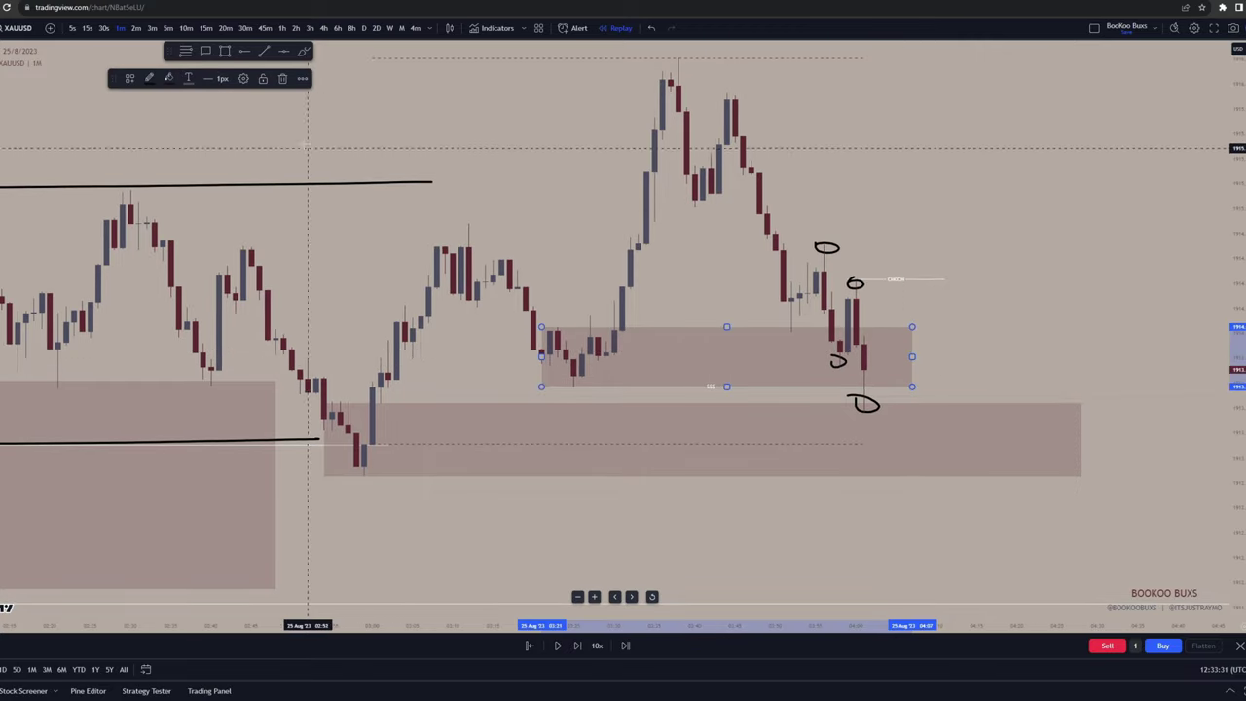
{"action": "left_click", "coordinate": [282, 80]}
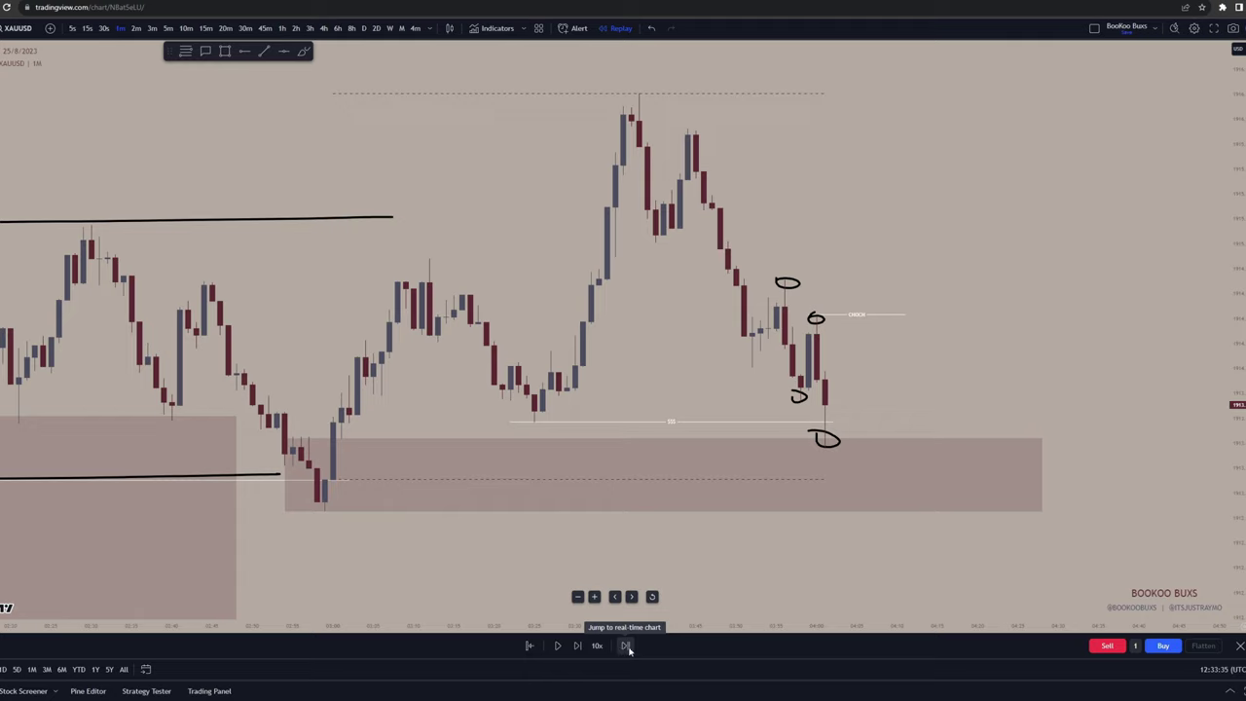
- Advance the replay past the break of the CHOCH line to the 04:11 pullback candle
{"action": "left_click", "coordinate": [577, 645]}
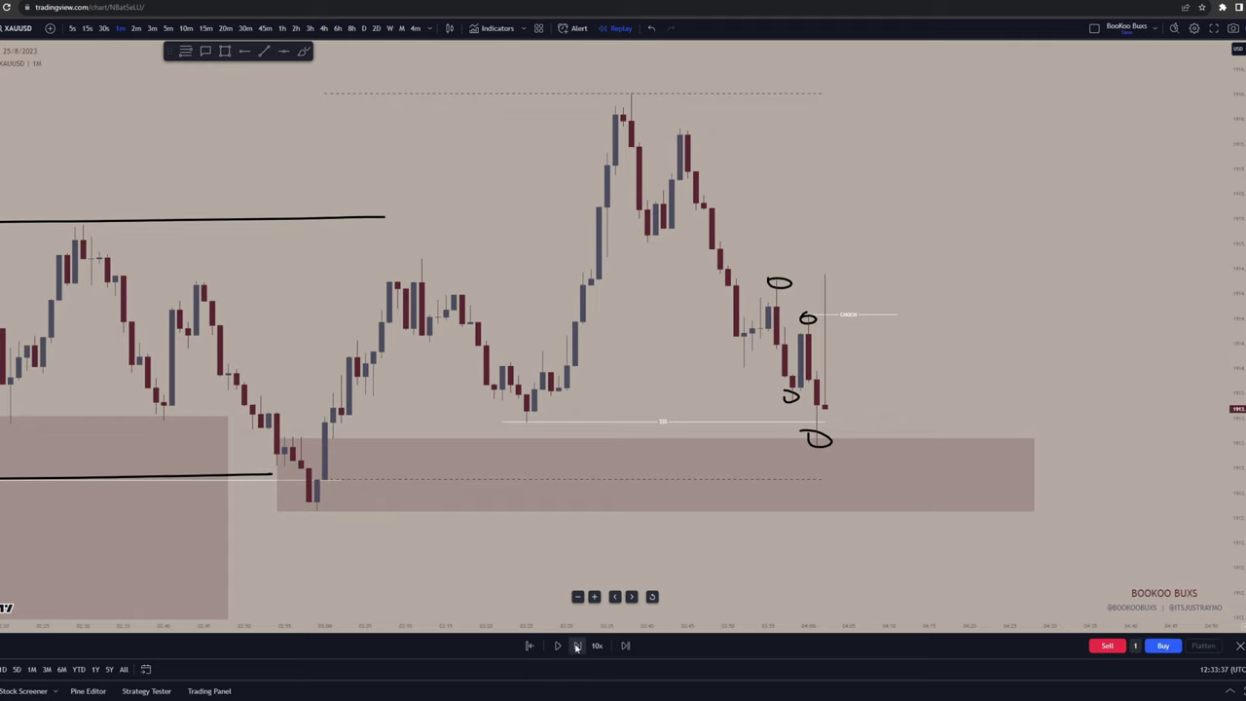
{"action": "left_click", "coordinate": [594, 596]}
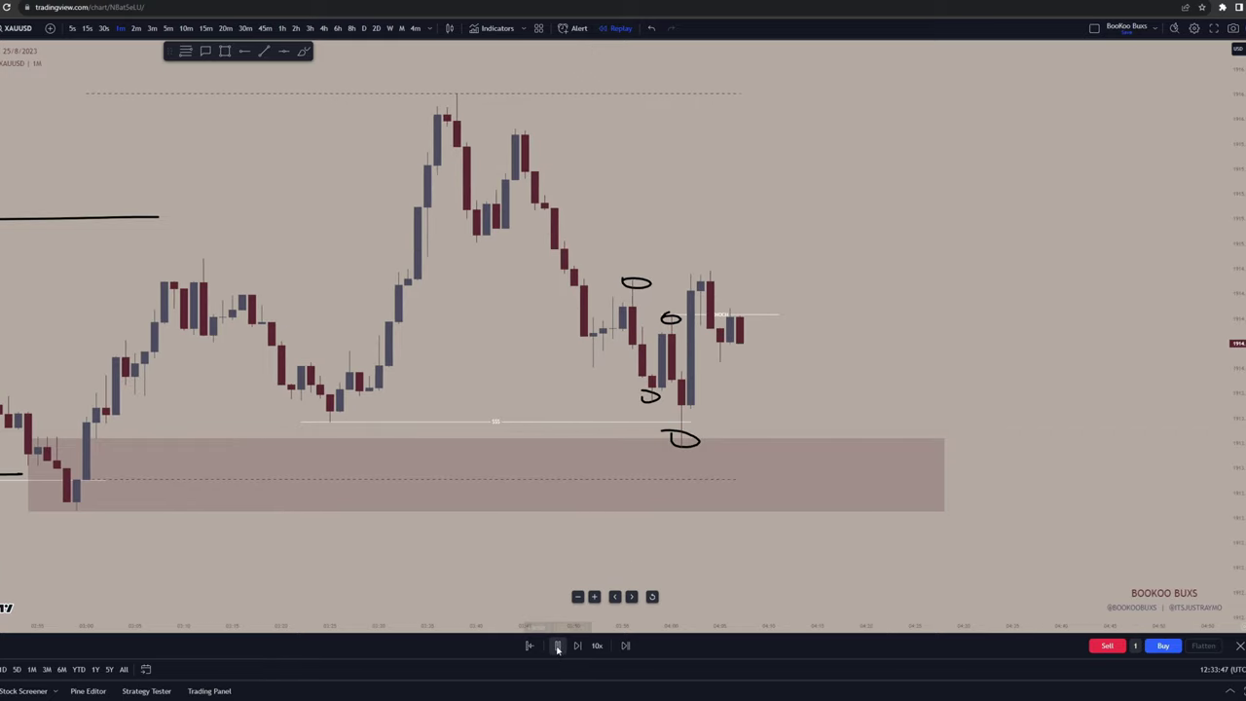
{"action": "left_click", "coordinate": [558, 646]}
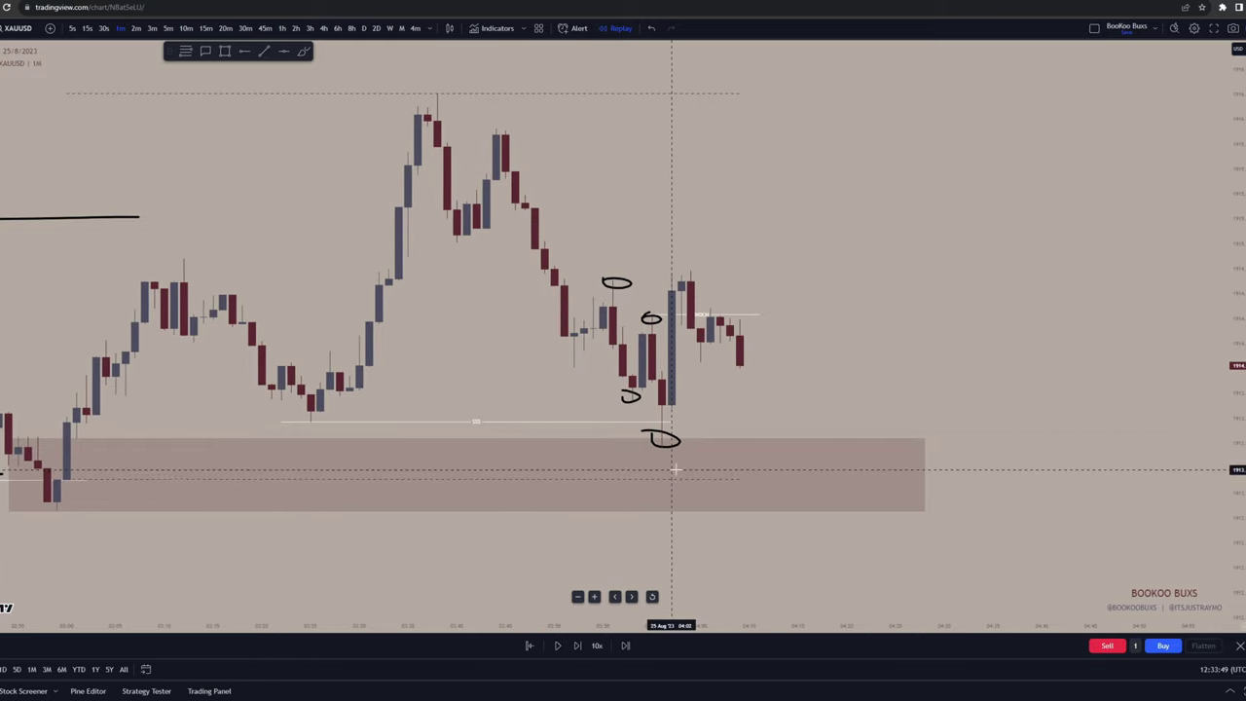
{"action": "left_click", "coordinate": [578, 646]}
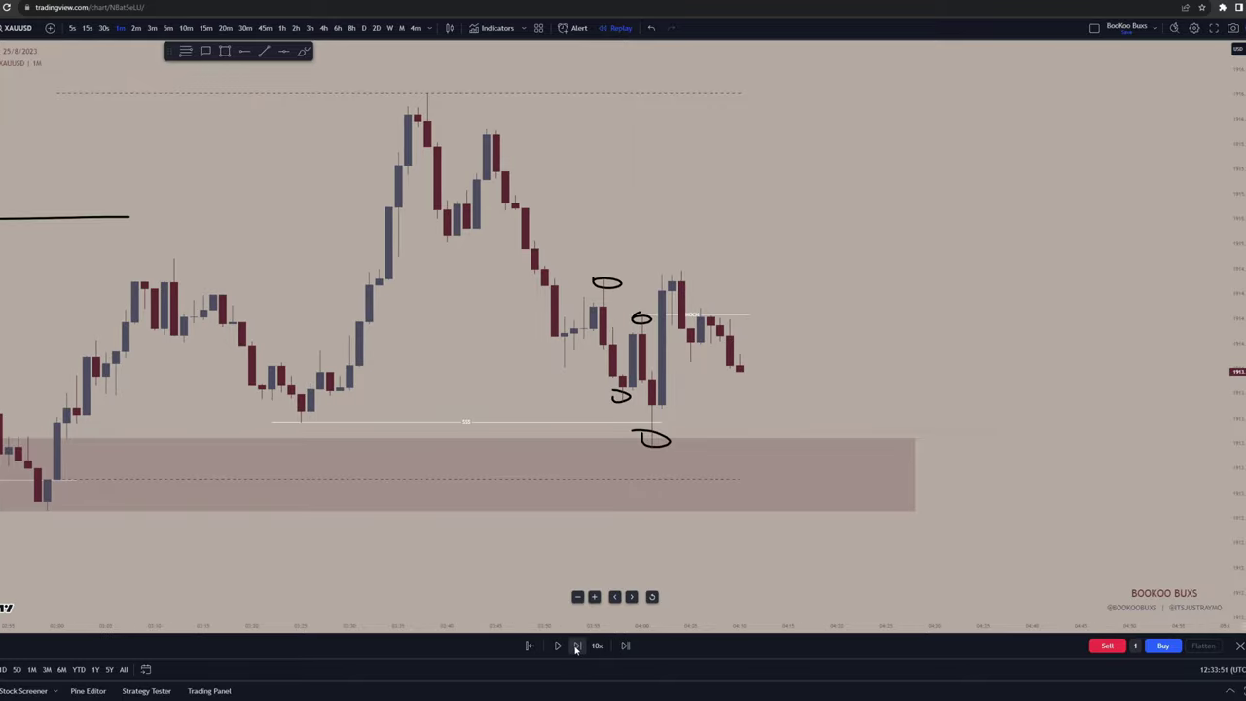
{"action": "left_click", "coordinate": [577, 647]}
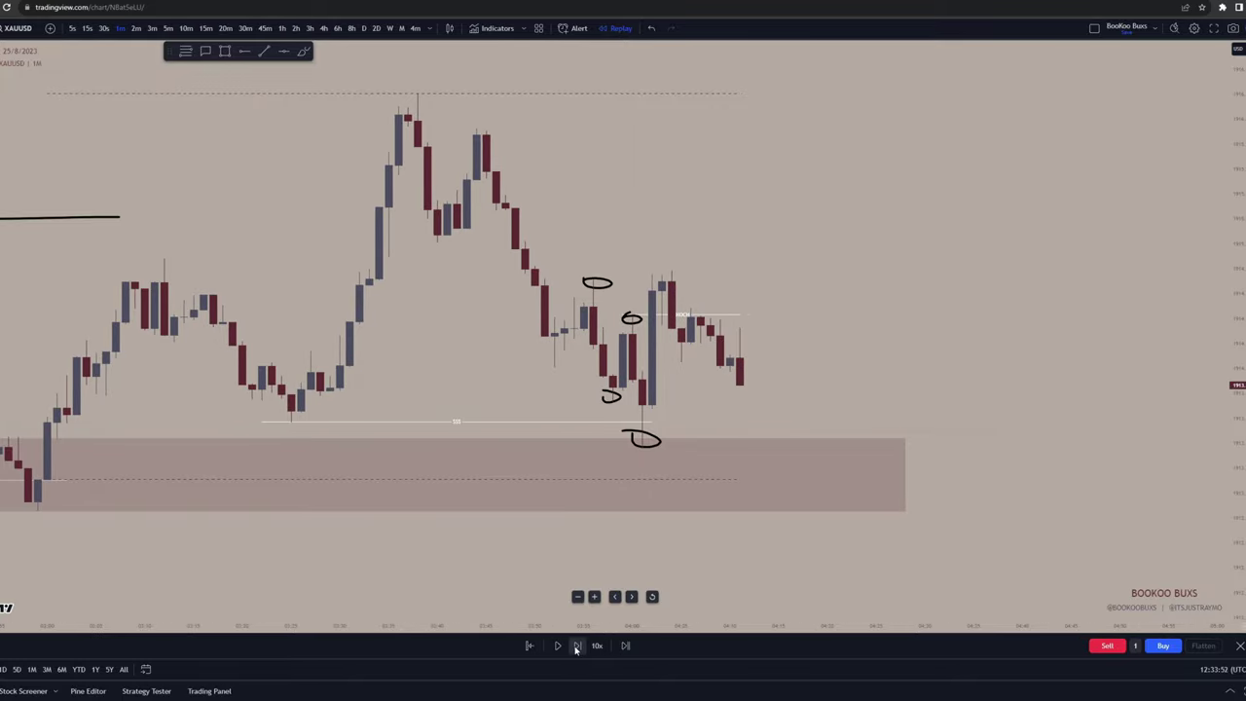
- Draw a demand zone rectangle from 04:00 to 04:14 around the last down candle before the CHOCH break, down to its wick low
{"action": "left_click", "coordinate": [224, 53]}
{"action": "left_click_drag", "start_coordinate": [633, 371], "coordinate": [769, 446]}
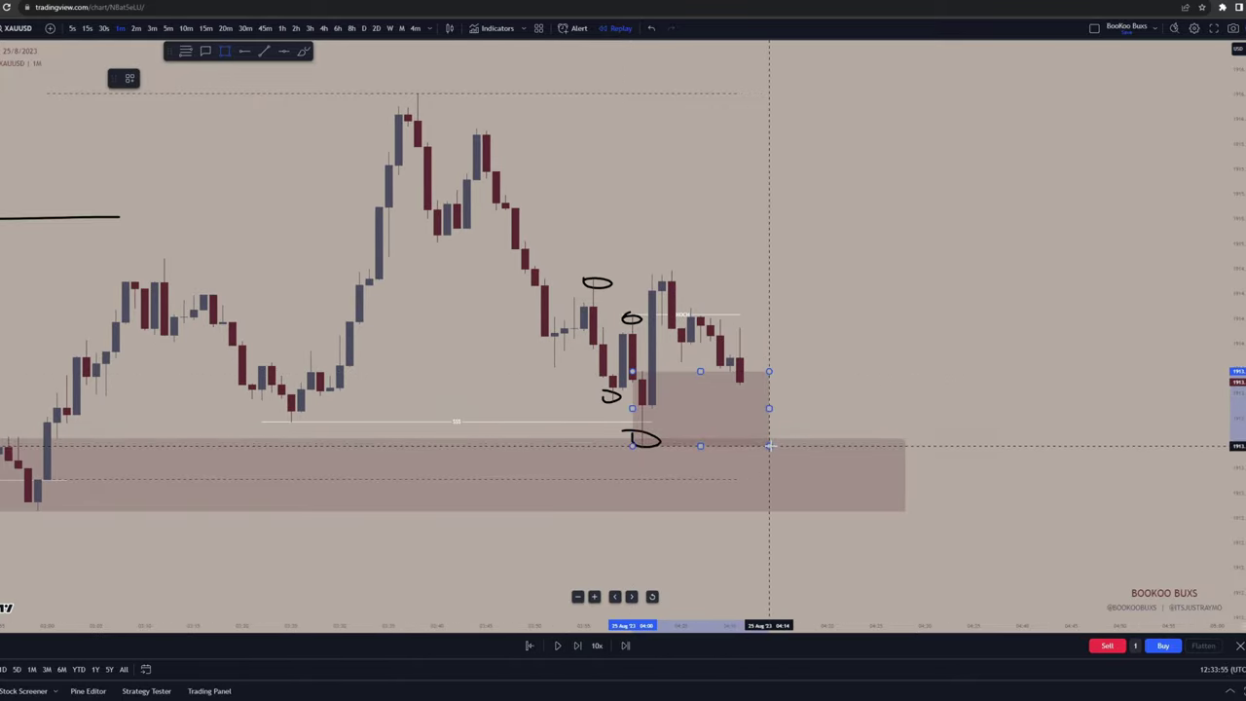
{"action": "left_click", "coordinate": [769, 446]}
{"action": "left_click", "coordinate": [807, 403]}
- Draw a short horizontal trend line under the pullback low just above the new demand zone and apply the liquidity template to it
{"action": "left_click", "coordinate": [265, 52]}
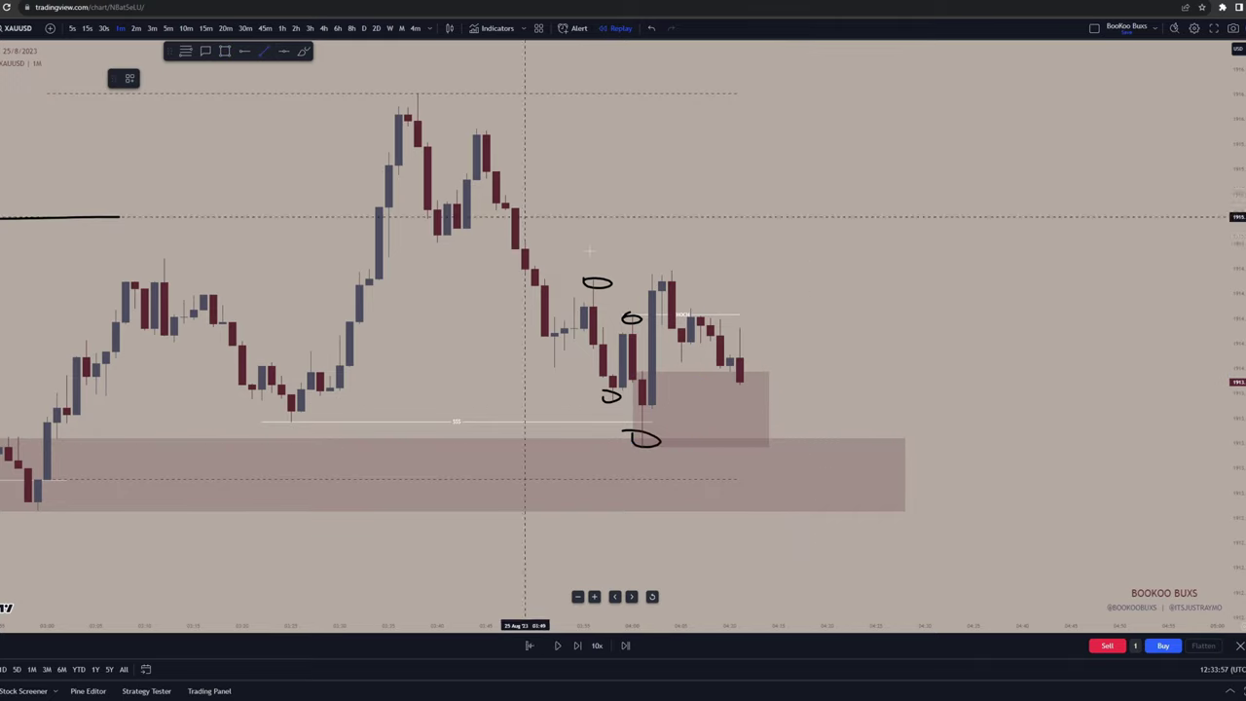
{"action": "left_click", "coordinate": [671, 362]}
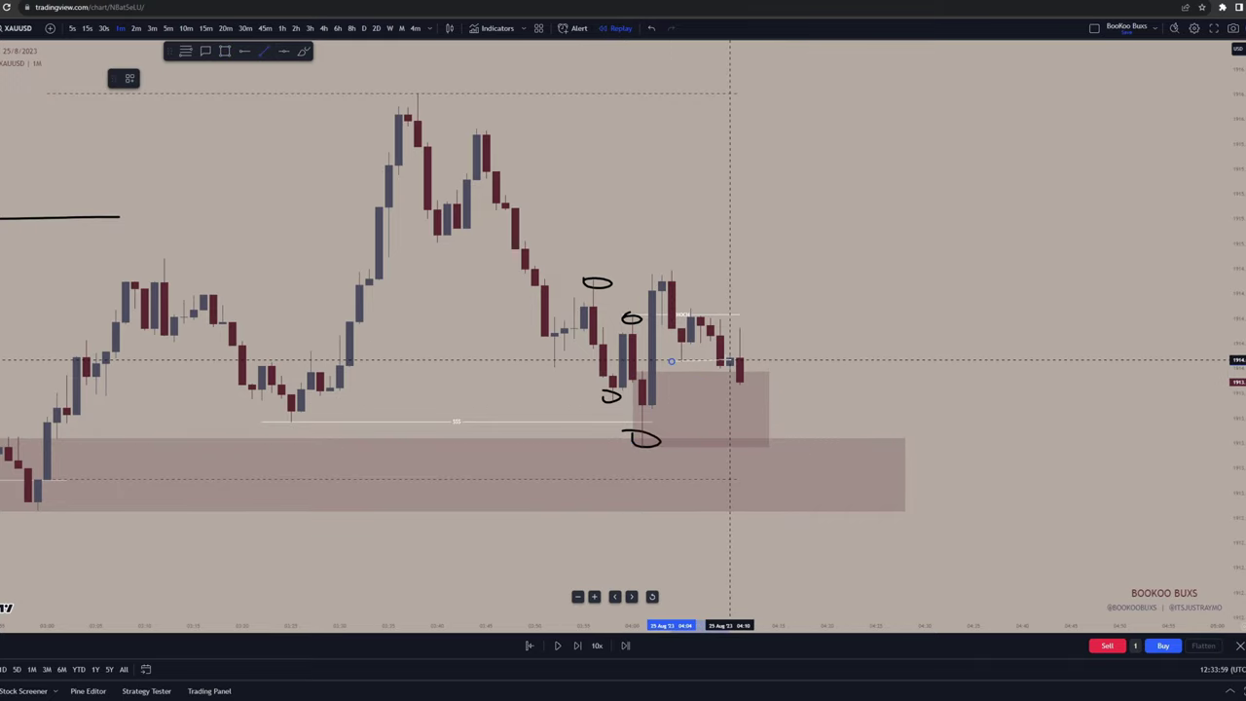
{"action": "double_click", "coordinate": [720, 363]}
{"action": "left_click", "coordinate": [789, 352]}
{"action": "double_click", "coordinate": [692, 362]}
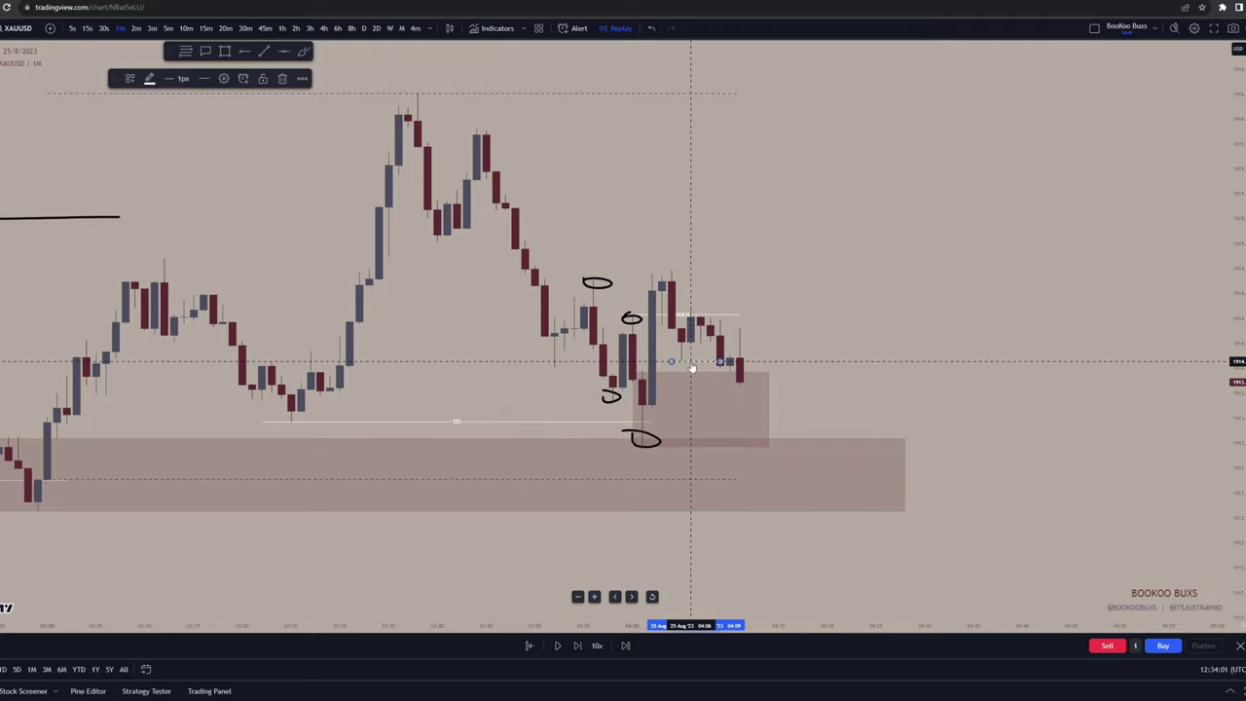
{"action": "left_click", "coordinate": [581, 587]}
{"action": "left_click", "coordinate": [576, 654]}
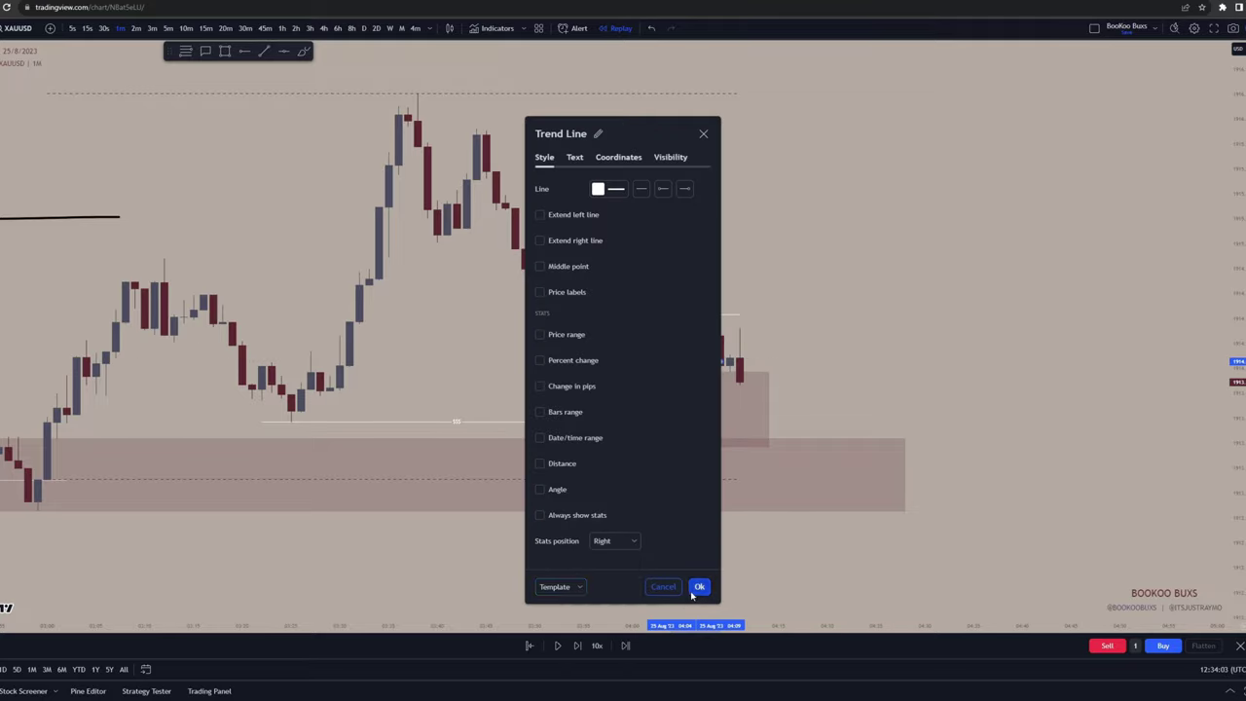
{"action": "left_click", "coordinate": [697, 588]}
- Place a long position with its entry at the new demand zone's upper edge and its stop just below the zone
{"action": "left_click", "coordinate": [2, 138]}
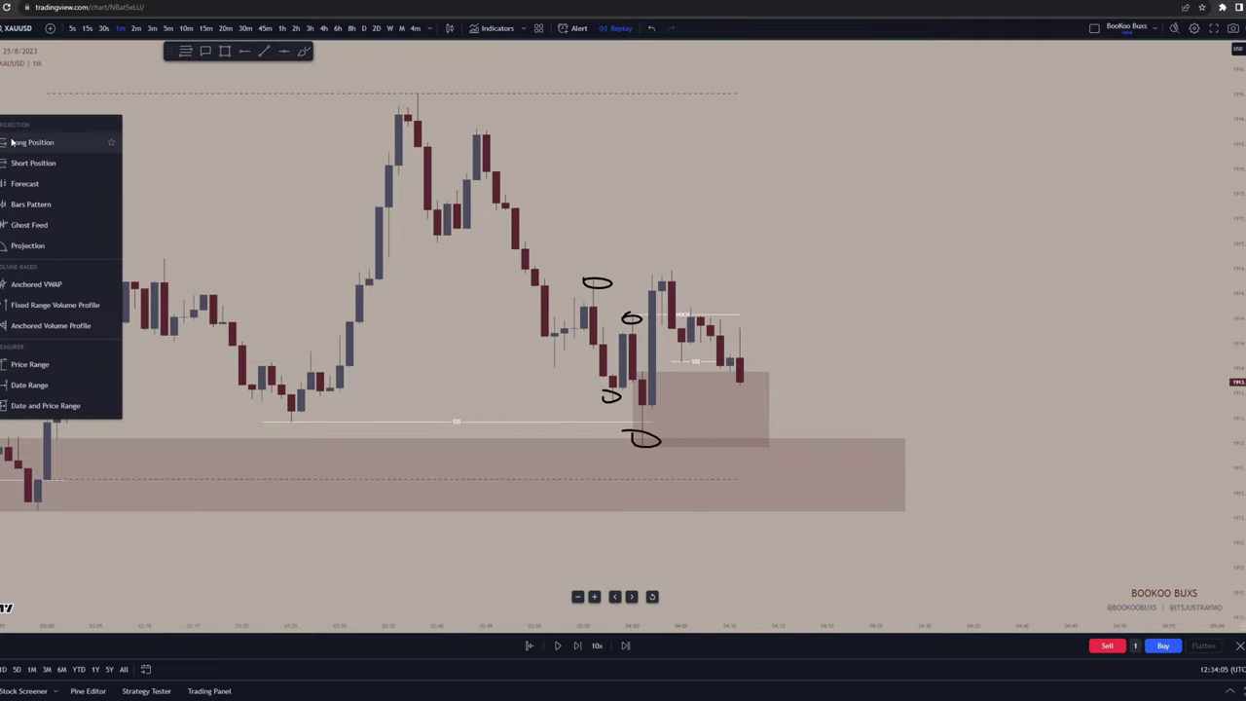
{"action": "left_click", "coordinate": [13, 142]}
{"action": "left_click", "coordinate": [749, 372]}
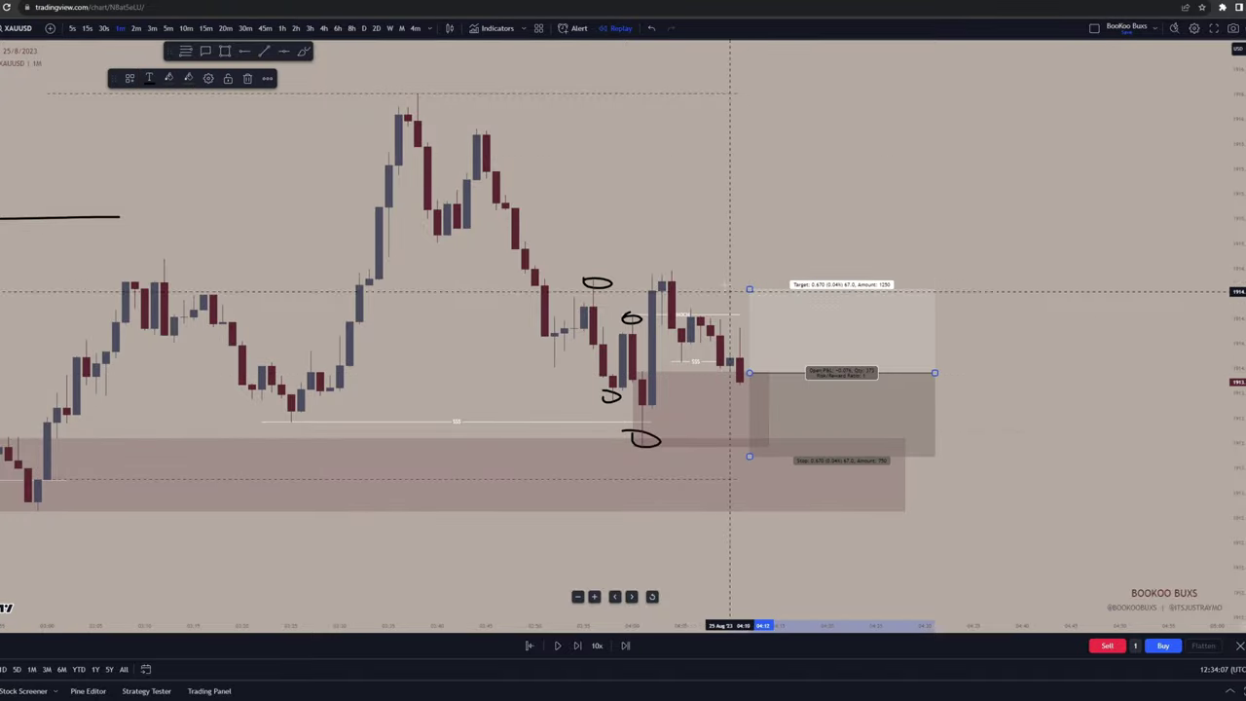
{"action": "left_click_drag", "start_coordinate": [750, 457], "coordinate": [751, 448]}
- Examine the long position in the context of the wider range, its liquidity lines and the demand zones
{"action": "left_click_drag", "start_coordinate": [1160, 445], "coordinate": [1164, 449]}
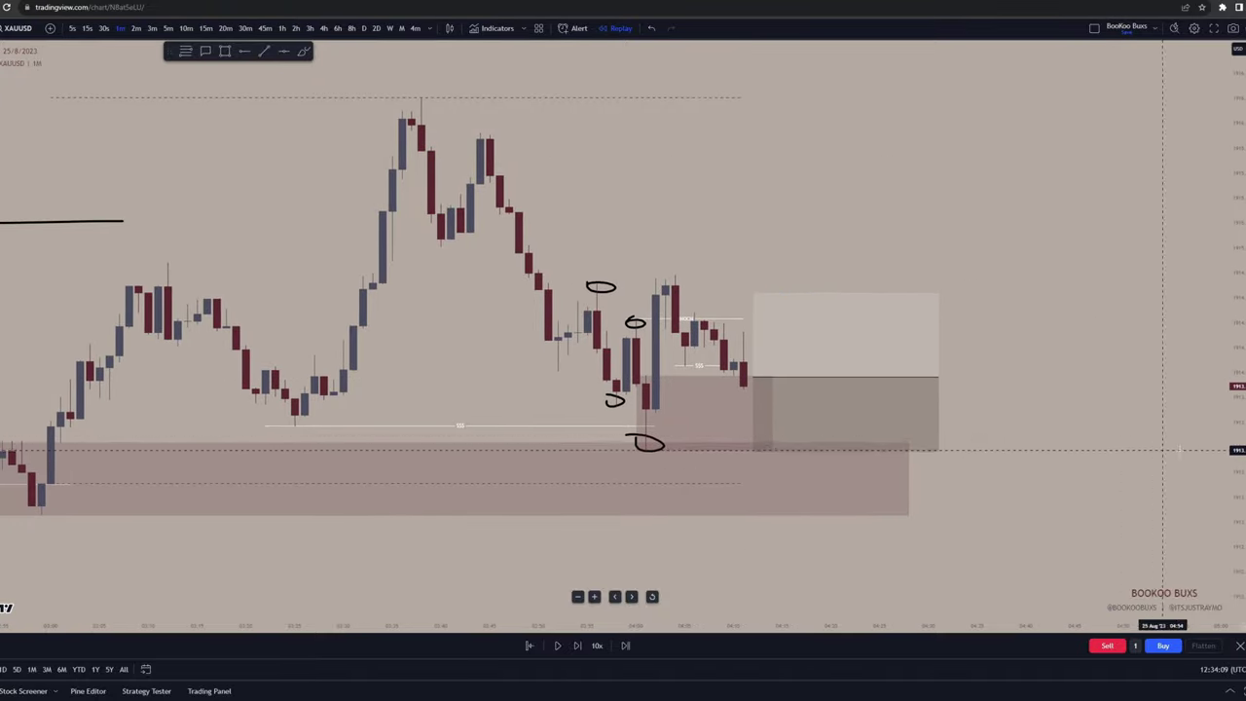
{"action": "left_click_drag", "start_coordinate": [1238, 440], "coordinate": [1238, 548]}
{"action": "scroll", "coordinate": [1139, 459], "scroll_direction": "down", "scroll_amount": 4}
{"action": "scroll", "coordinate": [1134, 456], "scroll_direction": "down", "scroll_amount": 2}
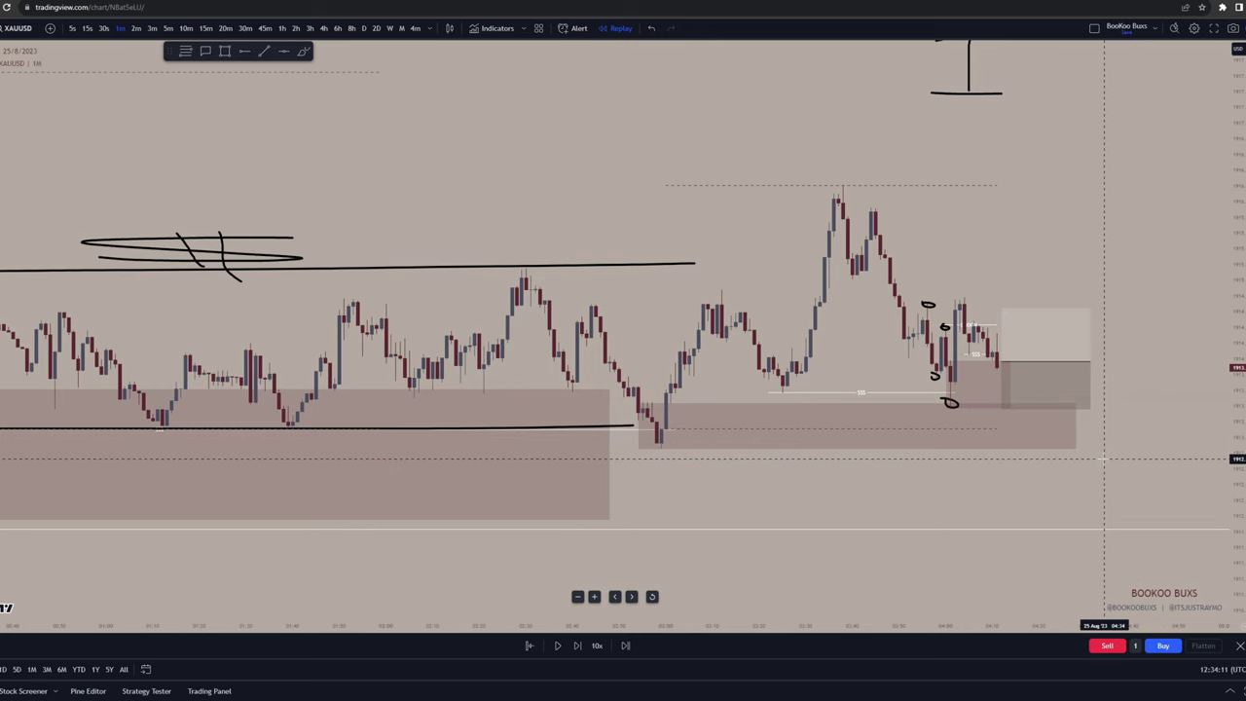
{"action": "left_click_drag", "start_coordinate": [1082, 465], "coordinate": [992, 481]}
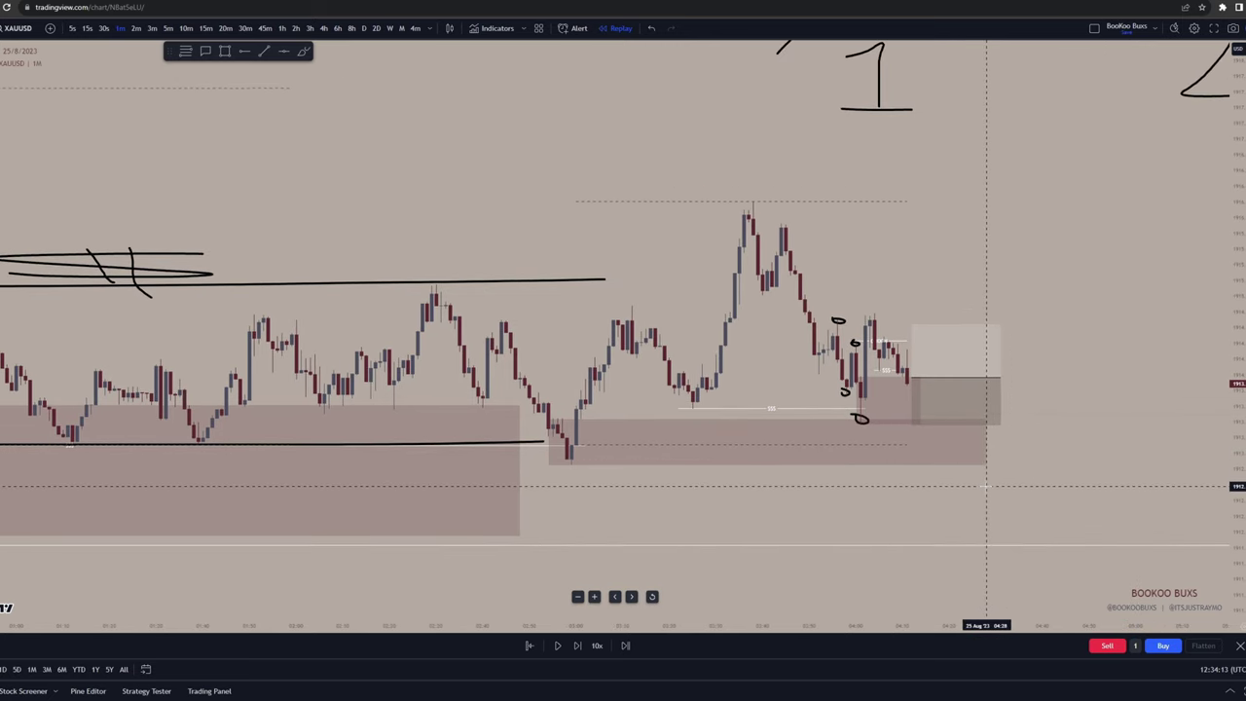
{"action": "left_click_drag", "start_coordinate": [1081, 481], "coordinate": [994, 484]}
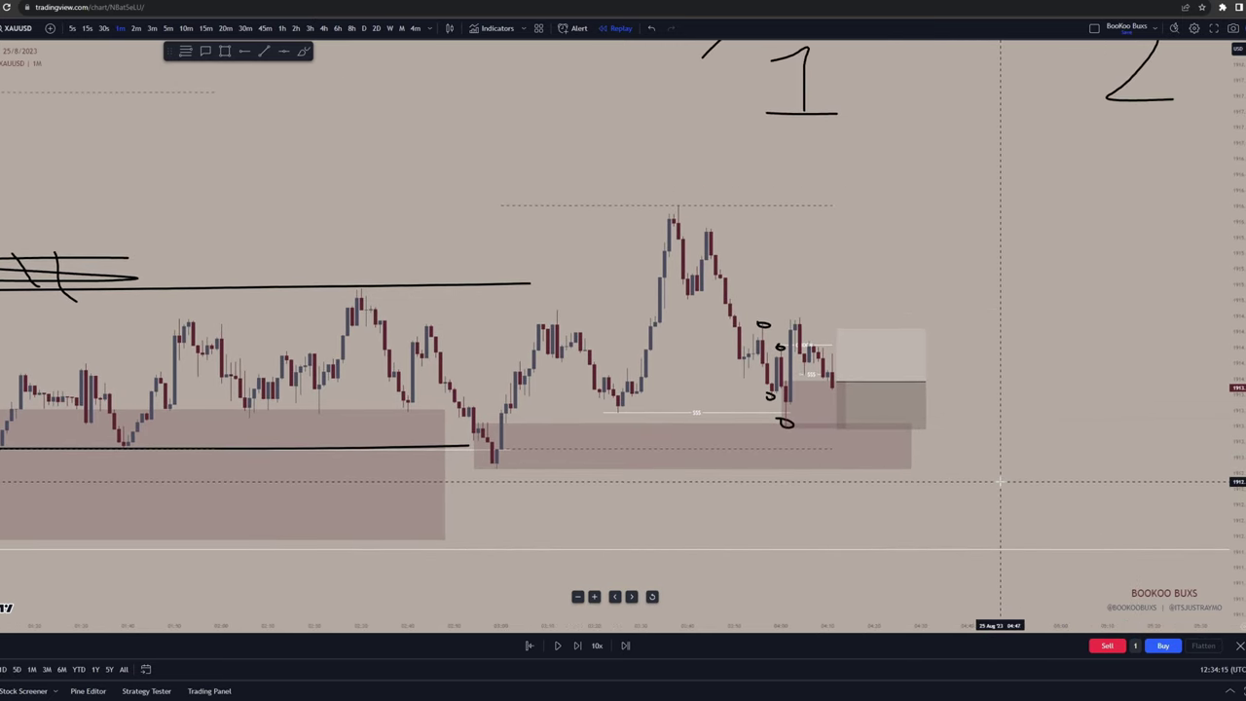
{"action": "scroll", "coordinate": [1001, 481], "scroll_direction": "down", "scroll_amount": 2}
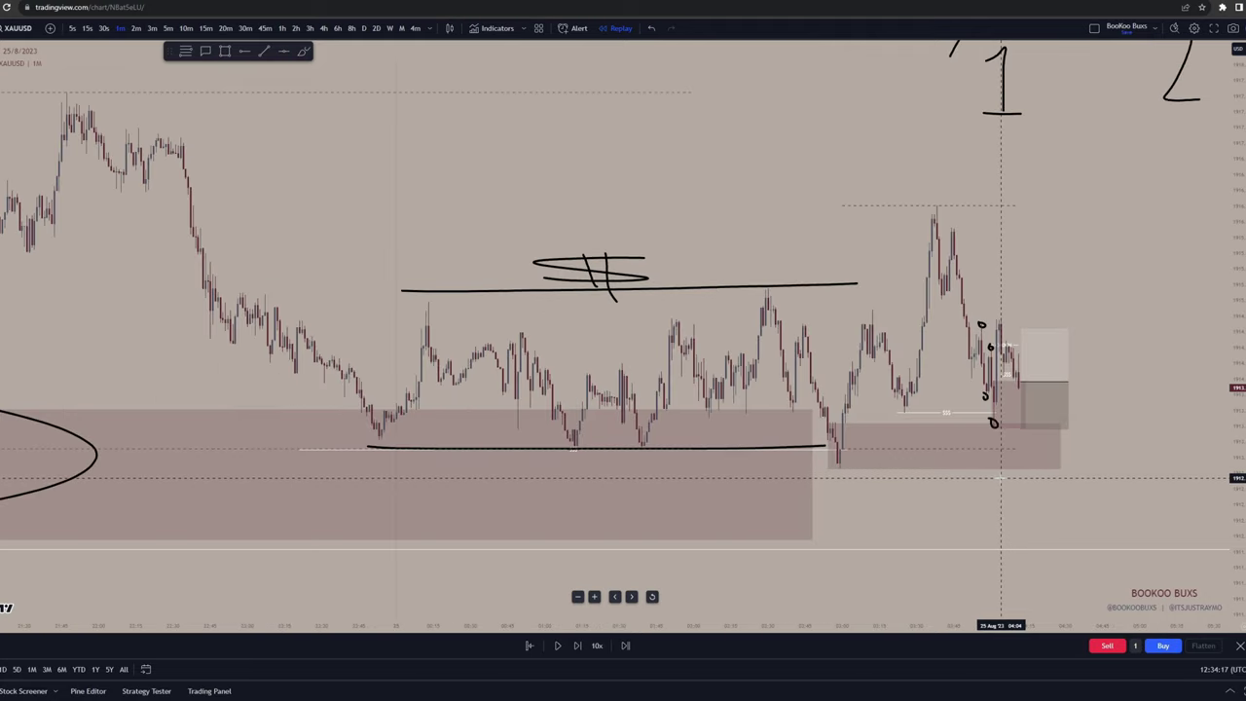
{"action": "scroll", "coordinate": [1001, 476], "scroll_direction": "up", "scroll_amount": 3}
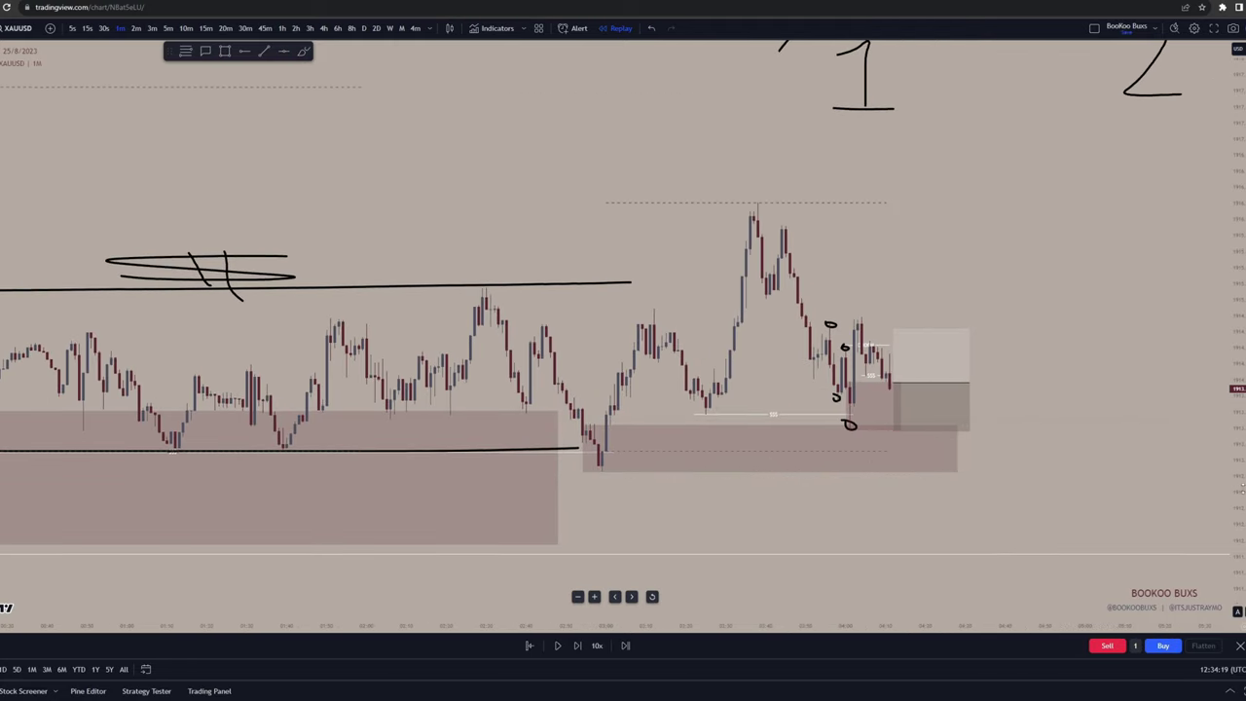
- Examine the candles around the circled swing points, the small demand zone at 04:00 and the long position up close
{"action": "left_click_drag", "start_coordinate": [1003, 475], "coordinate": [1118, 449]}
{"action": "scroll", "coordinate": [1114, 448], "scroll_direction": "up", "scroll_amount": 1}
{"action": "scroll", "coordinate": [1115, 449], "scroll_direction": "up", "scroll_amount": 1}
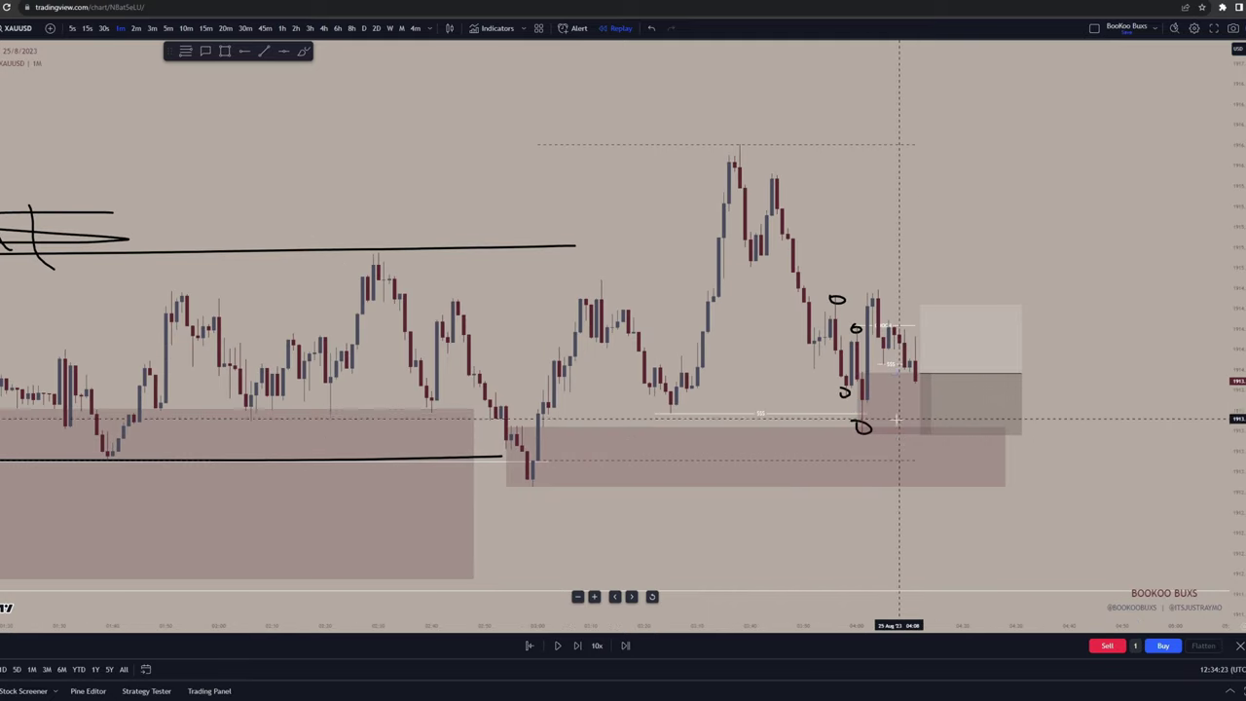
{"action": "left_click", "coordinate": [895, 435]}
{"action": "scroll", "coordinate": [898, 436], "scroll_direction": "up", "scroll_amount": 4}
{"action": "left_click_drag", "start_coordinate": [1237, 486], "coordinate": [1237, 389]}
{"action": "left_click_drag", "start_coordinate": [973, 472], "coordinate": [1093, 442]}
{"action": "left_click", "coordinate": [806, 369]}
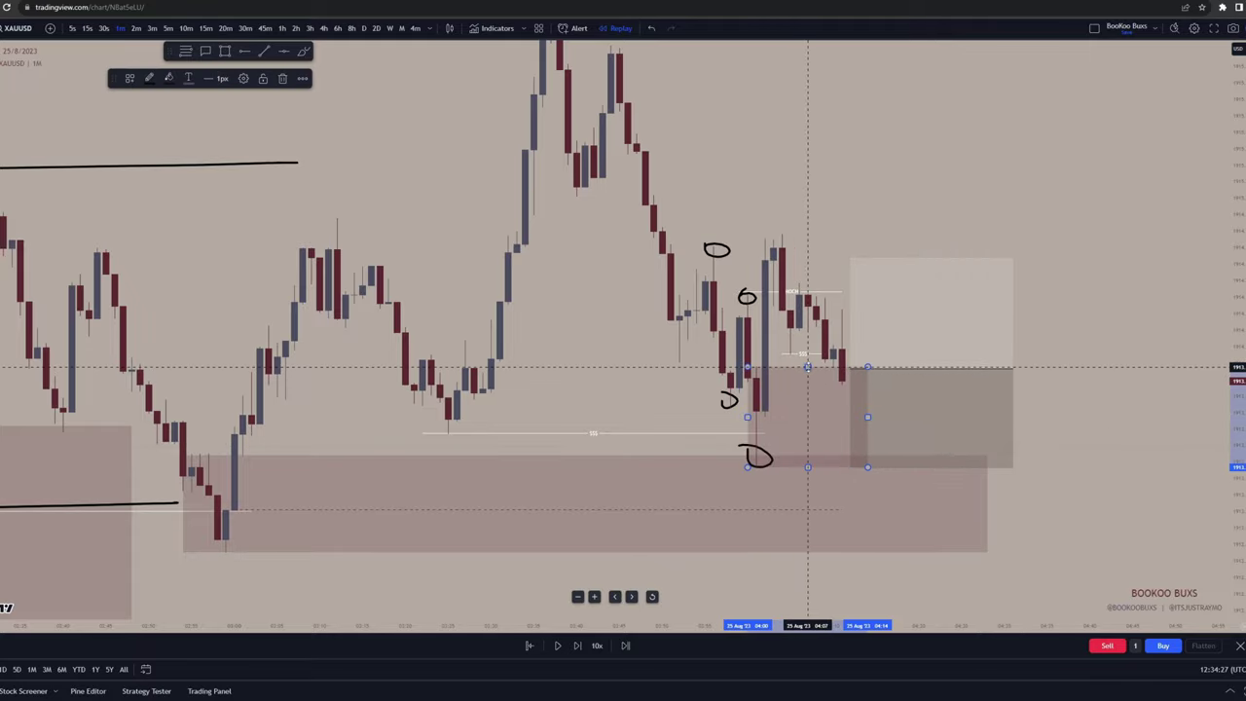
{"action": "left_click", "coordinate": [662, 389]}
{"action": "left_click_drag", "start_coordinate": [1205, 397], "coordinate": [1139, 425]}
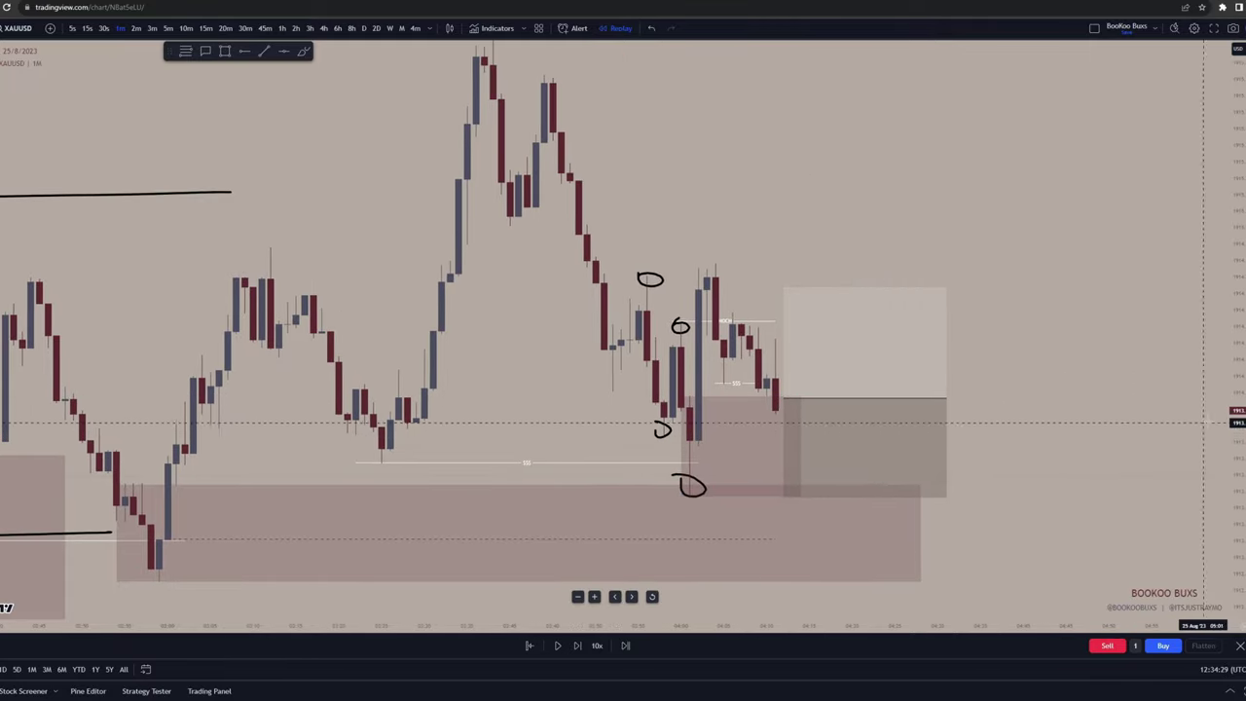
- Brush a bullish swing with a pullback and a strong rally on an empty chart area, circling the pullback low and the rally high
{"action": "left_click_drag", "start_coordinate": [1237, 419], "coordinate": [1237, 483]}
{"action": "left_click_drag", "start_coordinate": [1117, 272], "coordinate": [1071, 393]}
{"action": "mouse_move", "coordinate": [1061, 212]}
{"action": "left_mouse_down"}
{"action": "mouse_move", "coordinate": [932, 378]}
{"action": "mouse_move", "coordinate": [896, 448]}
{"action": "left_mouse_up"}
{"action": "mouse_move", "coordinate": [796, 298]}
{"action": "left_mouse_down"}
{"action": "mouse_move", "coordinate": [715, 473]}
{"action": "mouse_move", "coordinate": [702, 574]}
{"action": "left_mouse_up"}
{"action": "mouse_move", "coordinate": [689, 136]}
{"action": "left_mouse_down"}
{"action": "mouse_move", "coordinate": [829, 466]}
{"action": "mouse_move", "coordinate": [868, 613]}
{"action": "left_mouse_up"}
{"action": "left_click_drag", "start_coordinate": [737, 214], "coordinate": [905, 594]}
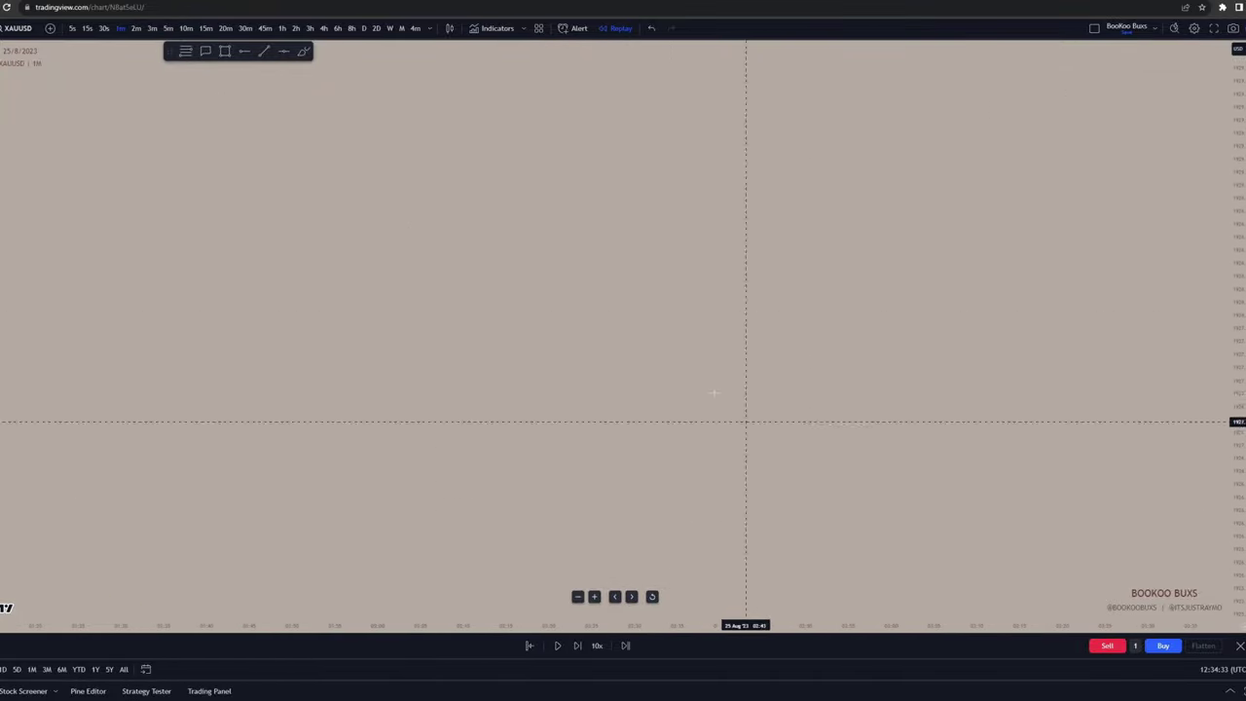
{"action": "left_click", "coordinate": [304, 51]}
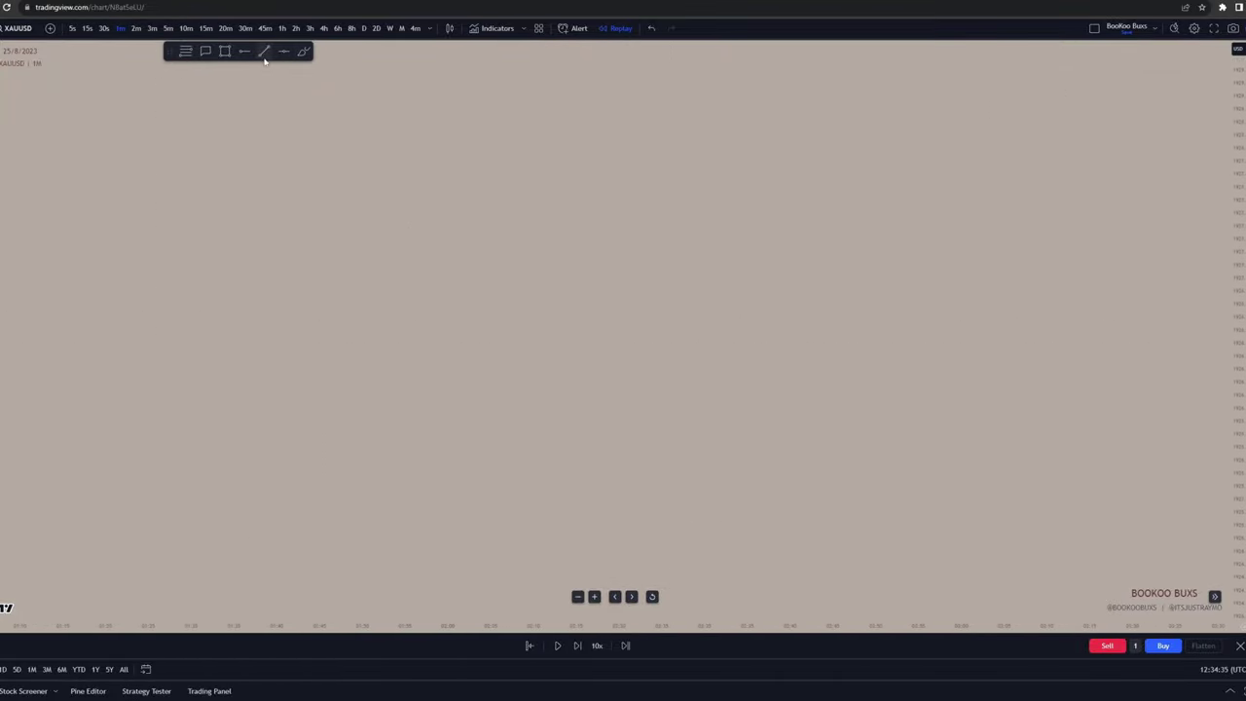
{"action": "left_click", "coordinate": [304, 51]}
{"action": "mouse_move", "coordinate": [106, 525]}
{"action": "left_mouse_down"}
{"action": "mouse_move", "coordinate": [214, 338]}
{"action": "mouse_move", "coordinate": [302, 503]}
{"action": "mouse_move", "coordinate": [446, 107]}
{"action": "left_mouse_up"}
{"action": "left_click_drag", "start_coordinate": [297, 484], "coordinate": [328, 487]}
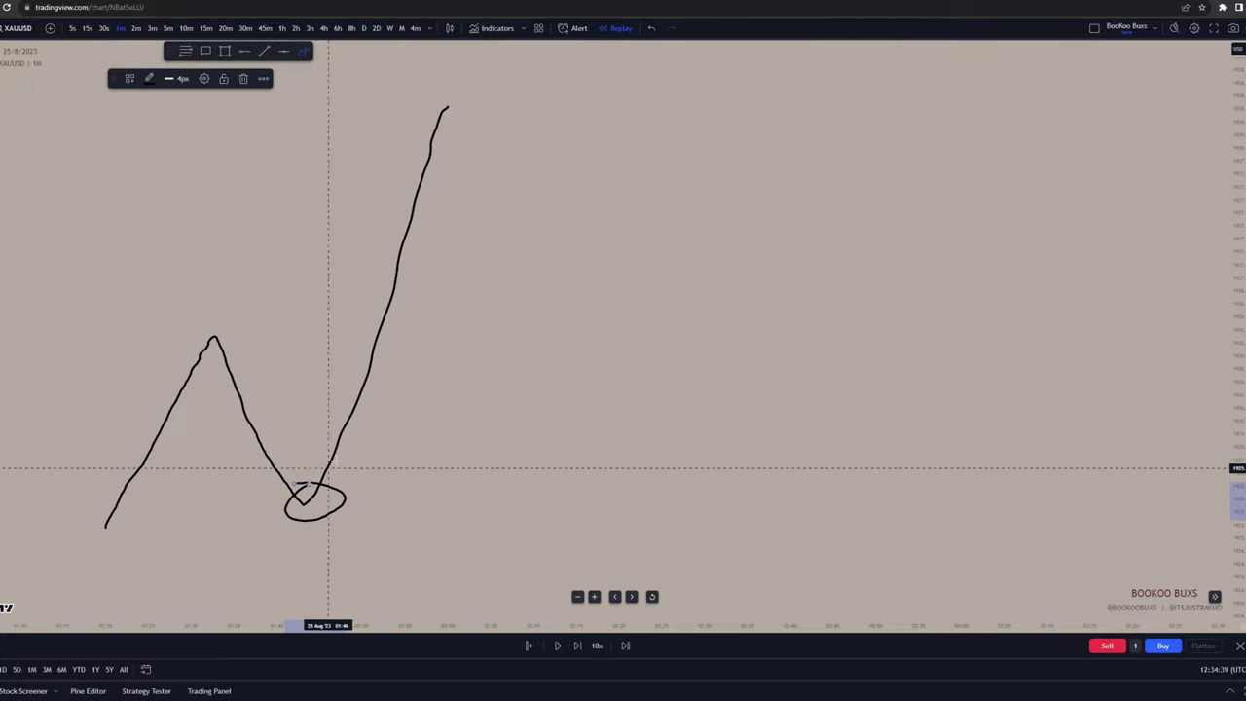
{"action": "mouse_move", "coordinate": [446, 90]}
{"action": "left_mouse_down"}
{"action": "mouse_move", "coordinate": [413, 115]}
{"action": "mouse_move", "coordinate": [387, 89]}
{"action": "left_mouse_up"}
- Draw a demand zone at the circled low and brush a choppy decline into it, underlining the consolidation lows with a dollar sign
{"action": "left_click", "coordinate": [224, 51]}
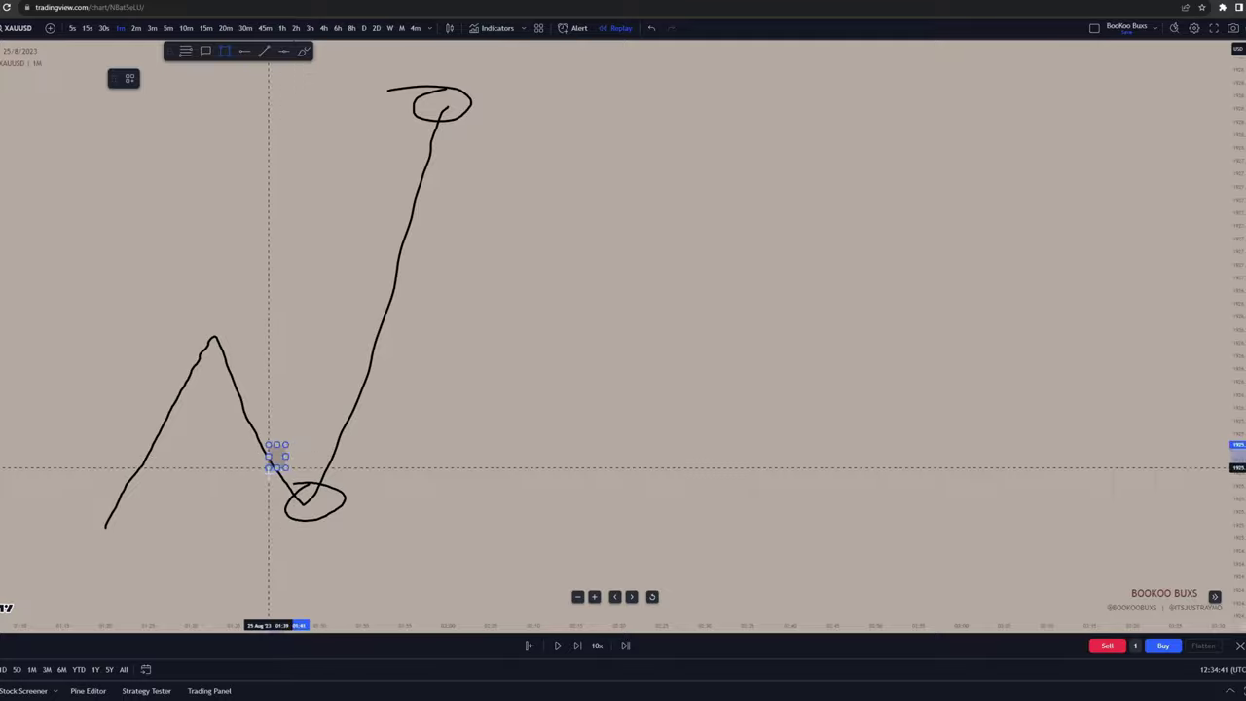
{"action": "left_click_drag", "start_coordinate": [285, 445], "coordinate": [790, 503]}
{"action": "left_click", "coordinate": [303, 51]}
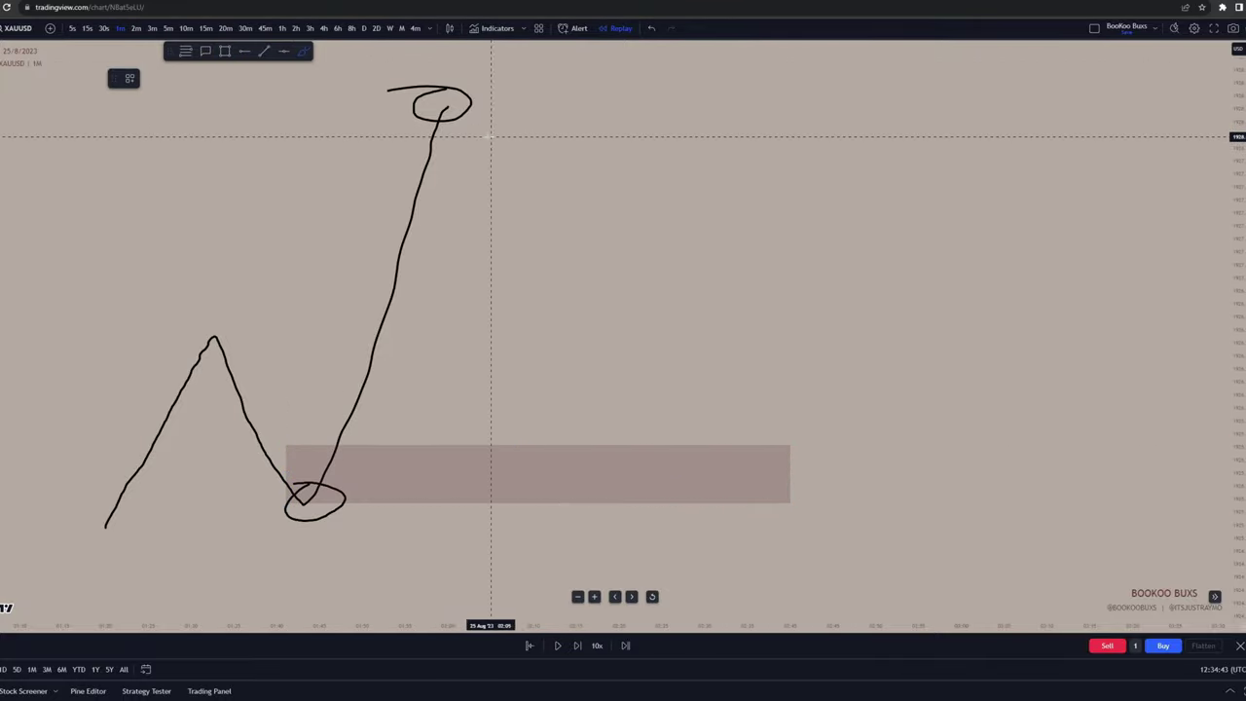
{"action": "mouse_move", "coordinate": [448, 108]}
{"action": "left_mouse_down"}
{"action": "mouse_move", "coordinate": [493, 336]}
{"action": "mouse_move", "coordinate": [536, 322]}
{"action": "mouse_move", "coordinate": [584, 343]}
{"action": "mouse_move", "coordinate": [615, 327]}
{"action": "mouse_move", "coordinate": [671, 454]}
{"action": "left_mouse_up"}
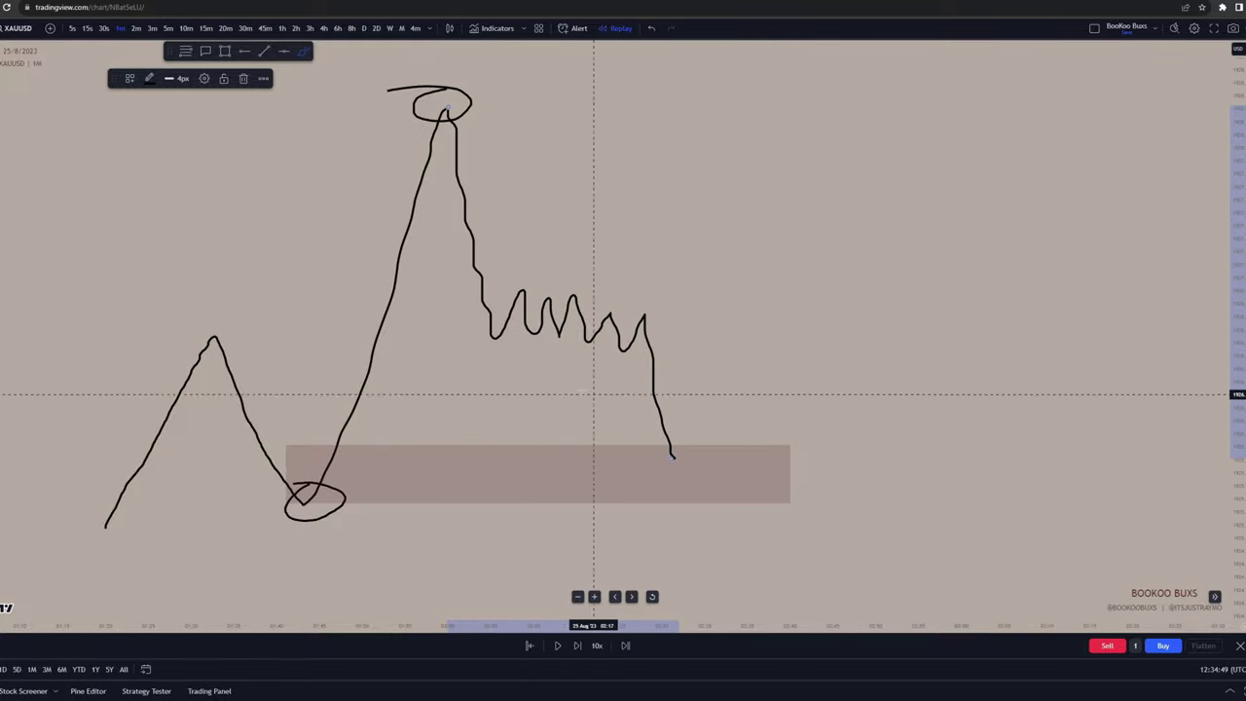
{"action": "left_click_drag", "start_coordinate": [483, 353], "coordinate": [628, 353]}
{"action": "mouse_move", "coordinate": [536, 385]}
{"action": "left_mouse_down"}
{"action": "mouse_move", "coordinate": [517, 370]}
{"action": "mouse_move", "coordinate": [561, 376]}
{"action": "mouse_move", "coordinate": [566, 394]}
{"action": "left_mouse_up"}
- Brush a rally out of the demand zone and circle its starting low and its high in white
{"action": "left_click_drag", "start_coordinate": [678, 451], "coordinate": [738, 165]}
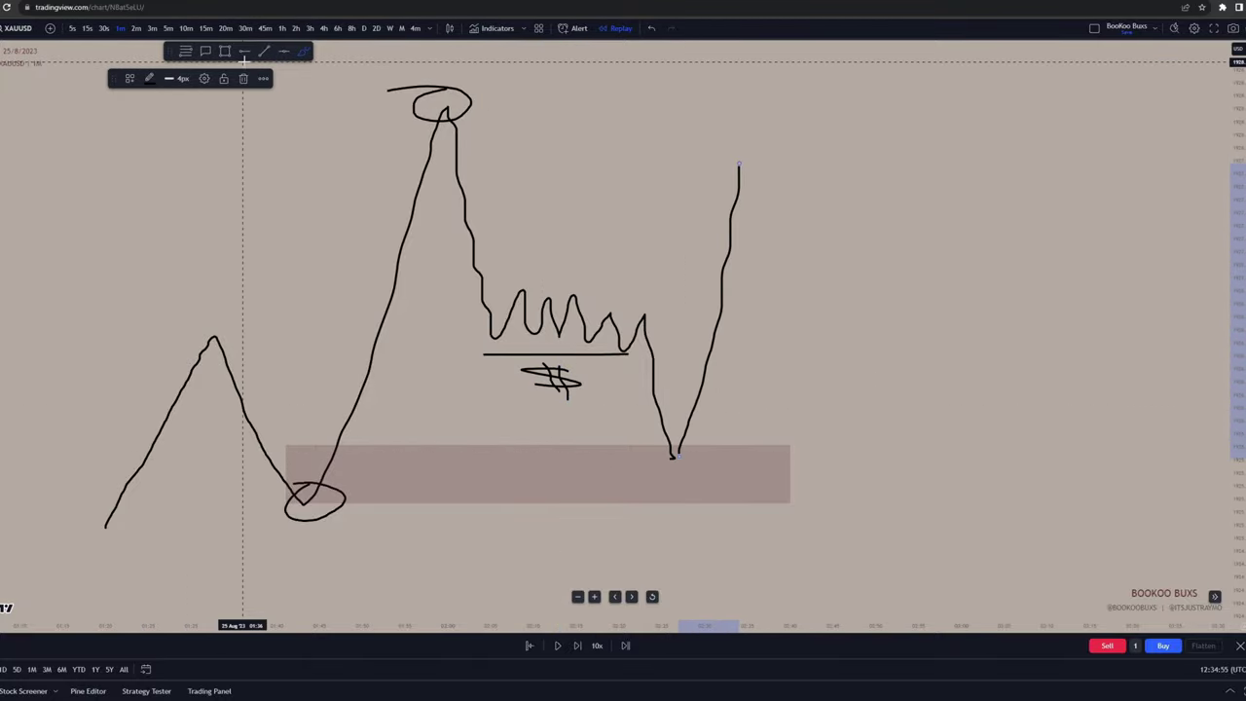
{"action": "left_click_drag", "start_coordinate": [687, 449], "coordinate": [642, 430]}
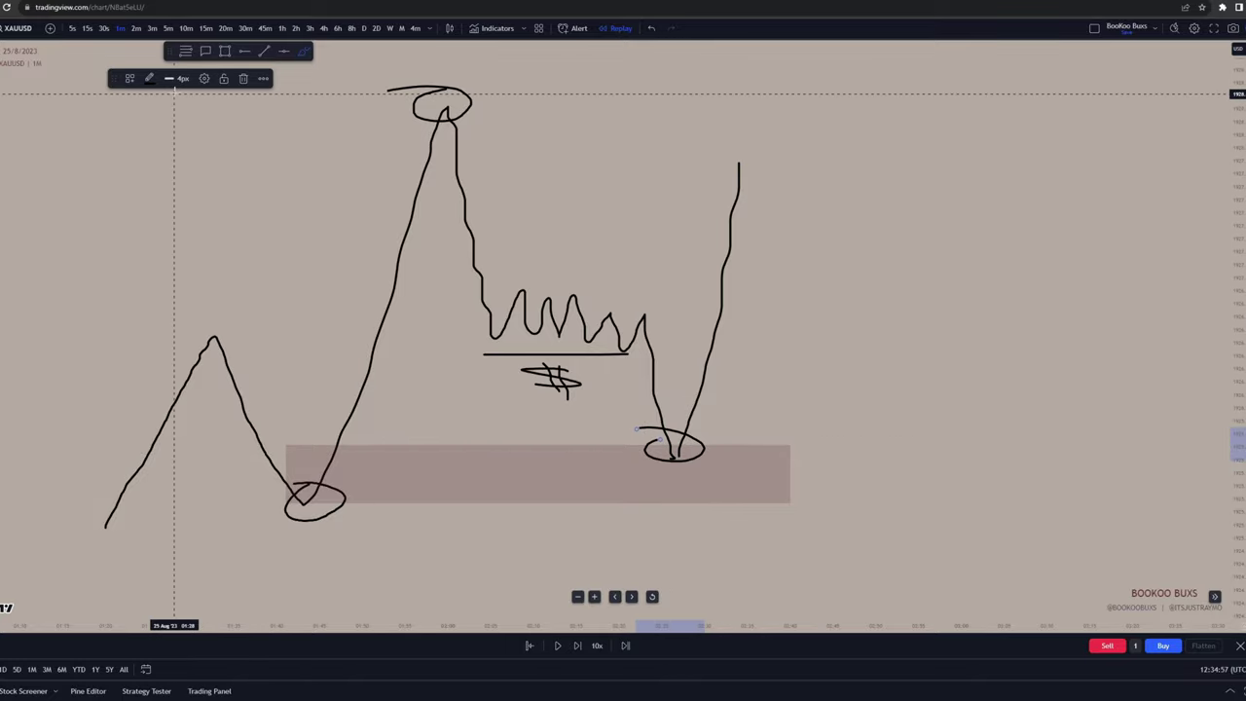
{"action": "left_click", "coordinate": [149, 78]}
{"action": "left_click", "coordinate": [149, 101]}
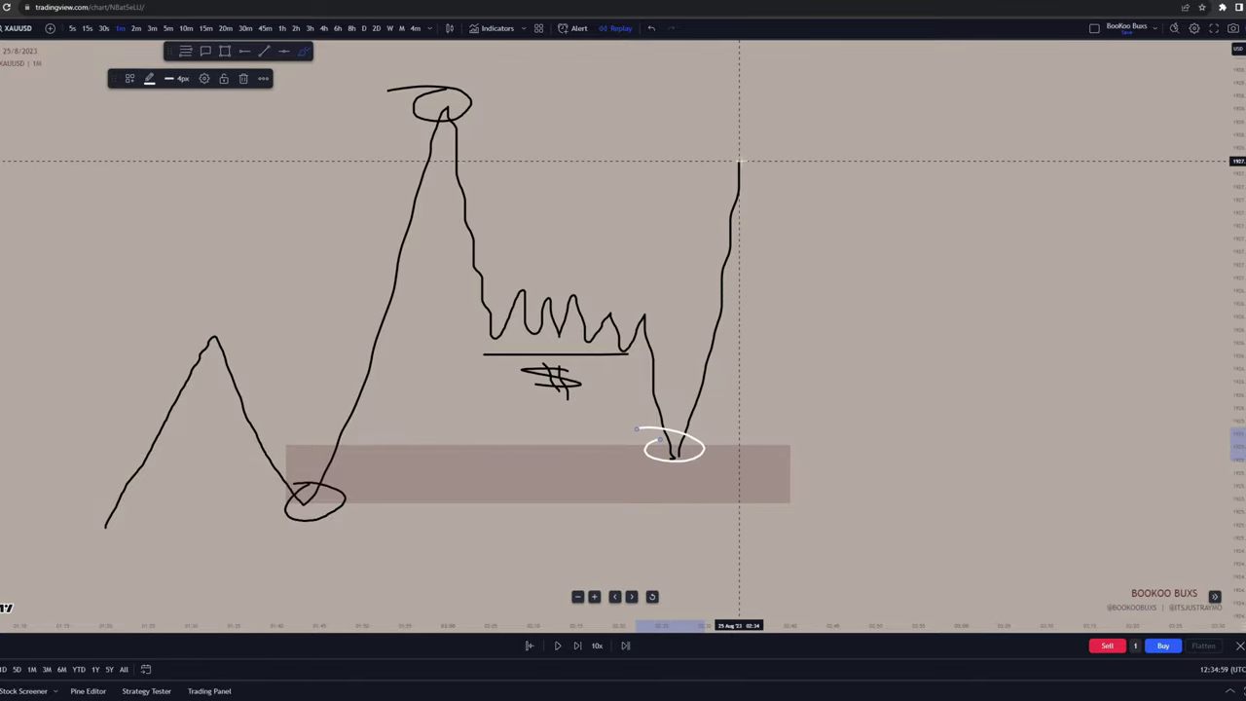
{"action": "left_click_drag", "start_coordinate": [737, 162], "coordinate": [721, 177]}
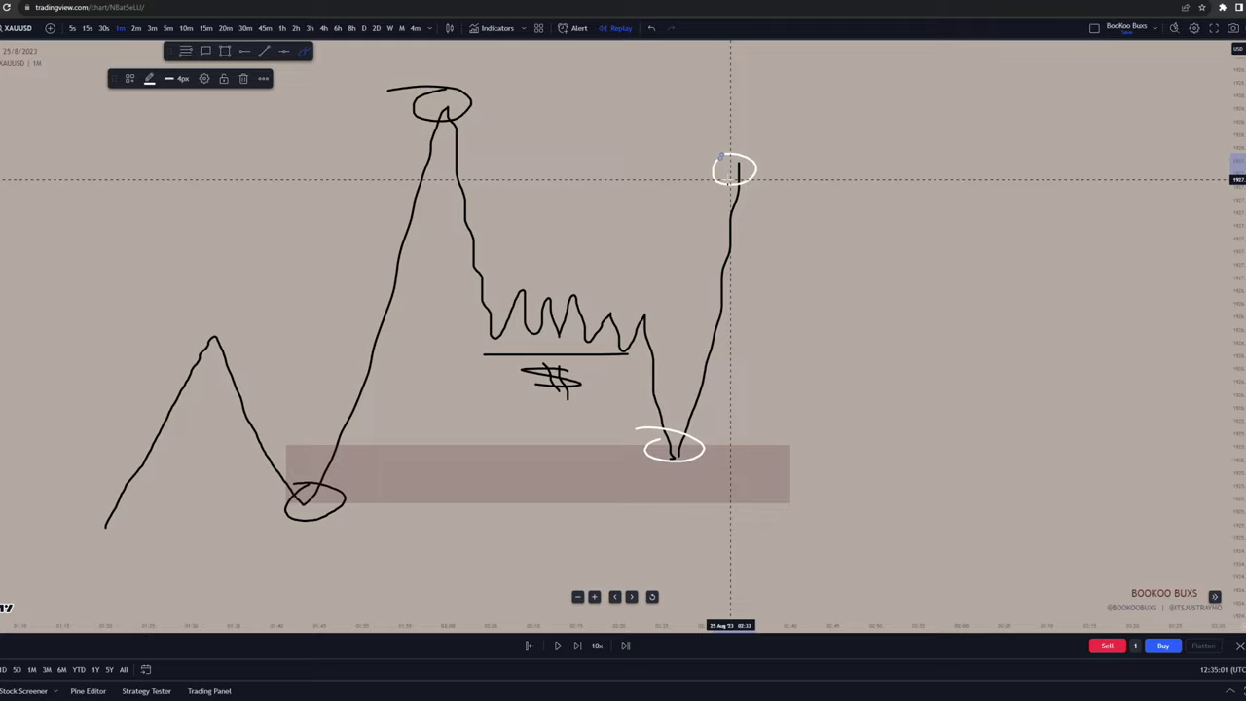
- Brush a two-leg pullback in black from the white-circled high and draw a smaller demand zone from the white-circled low beneath it
{"action": "left_click", "coordinate": [149, 78]}
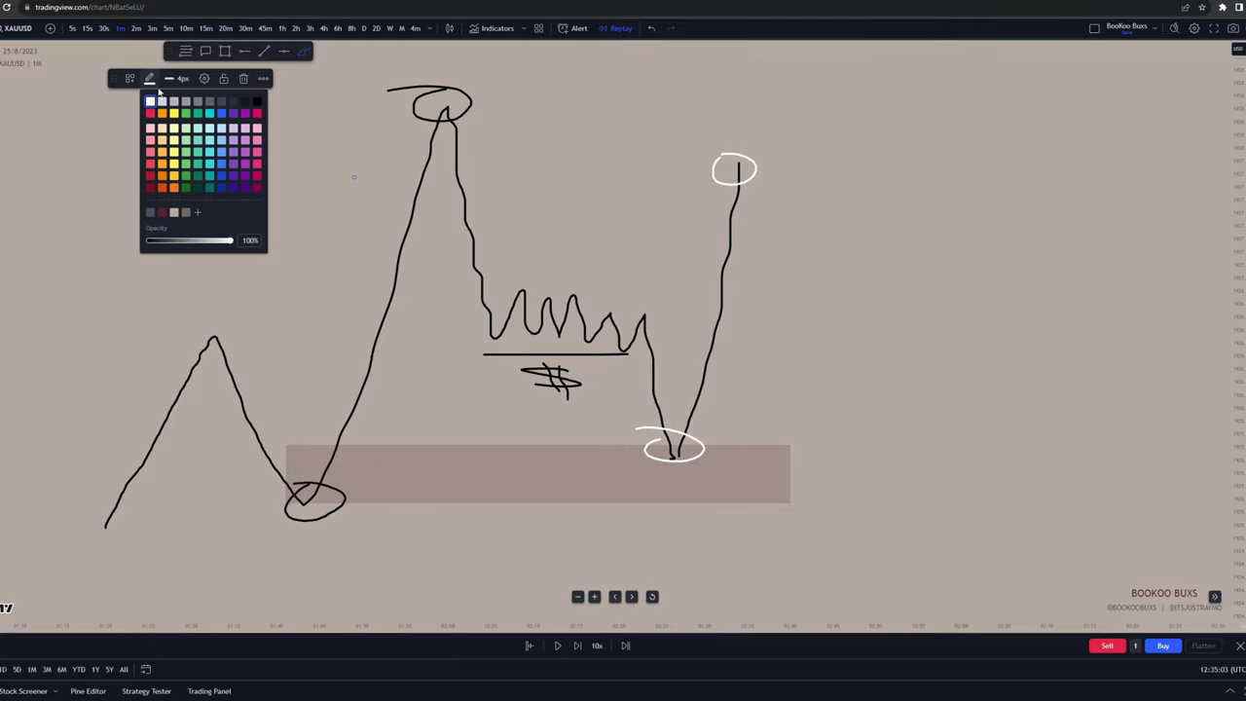
{"action": "left_click", "coordinate": [257, 101]}
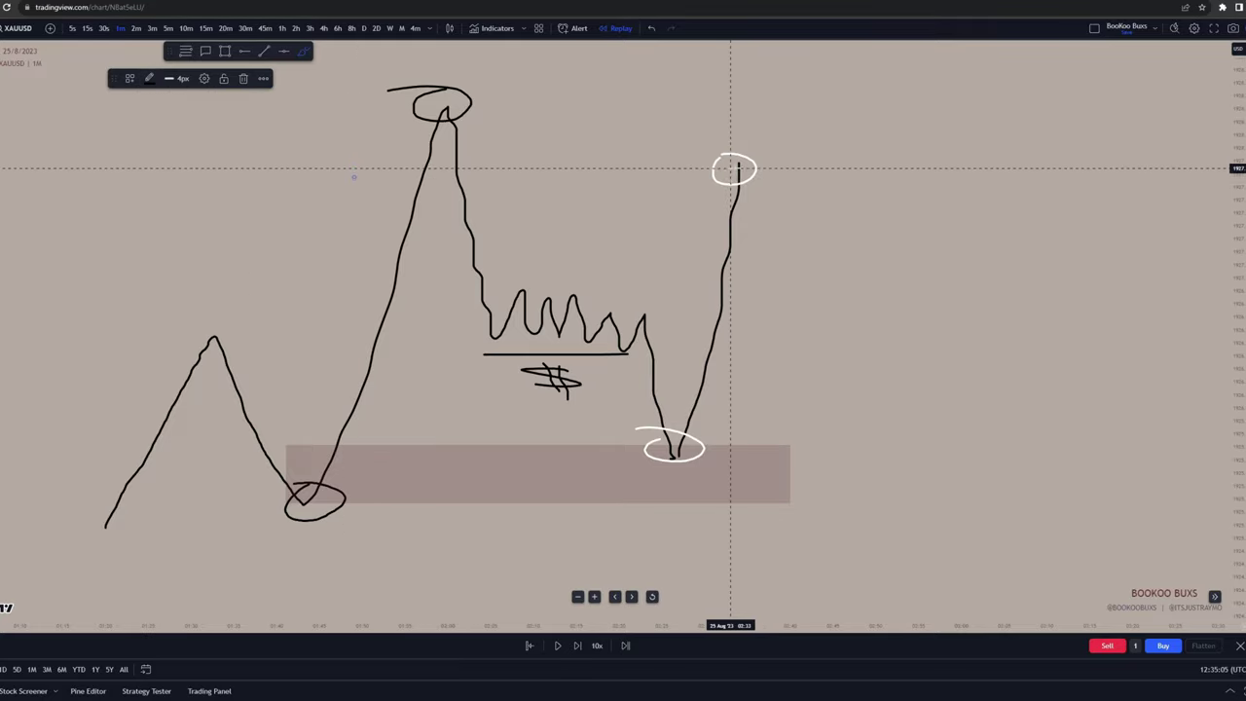
{"action": "mouse_move", "coordinate": [740, 163]}
{"action": "left_mouse_down"}
{"action": "mouse_move", "coordinate": [791, 360]}
{"action": "mouse_move", "coordinate": [841, 300]}
{"action": "mouse_move", "coordinate": [876, 404]}
{"action": "left_mouse_up"}
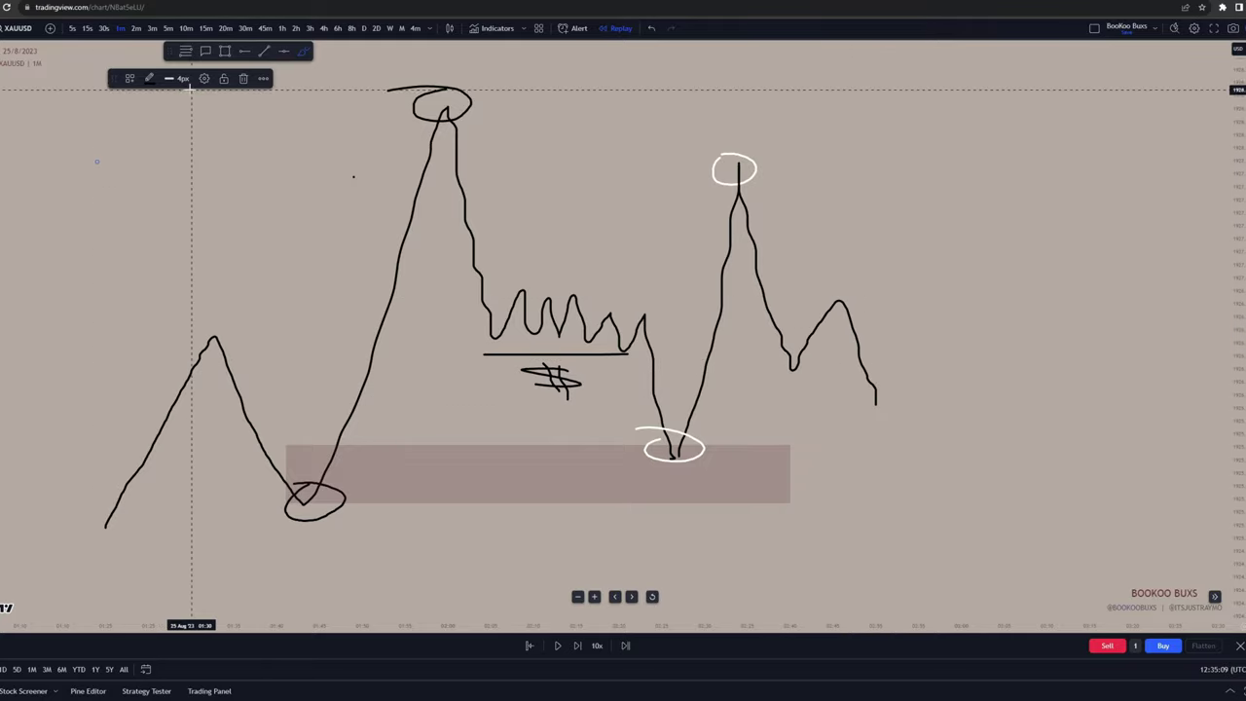
{"action": "left_click", "coordinate": [225, 50]}
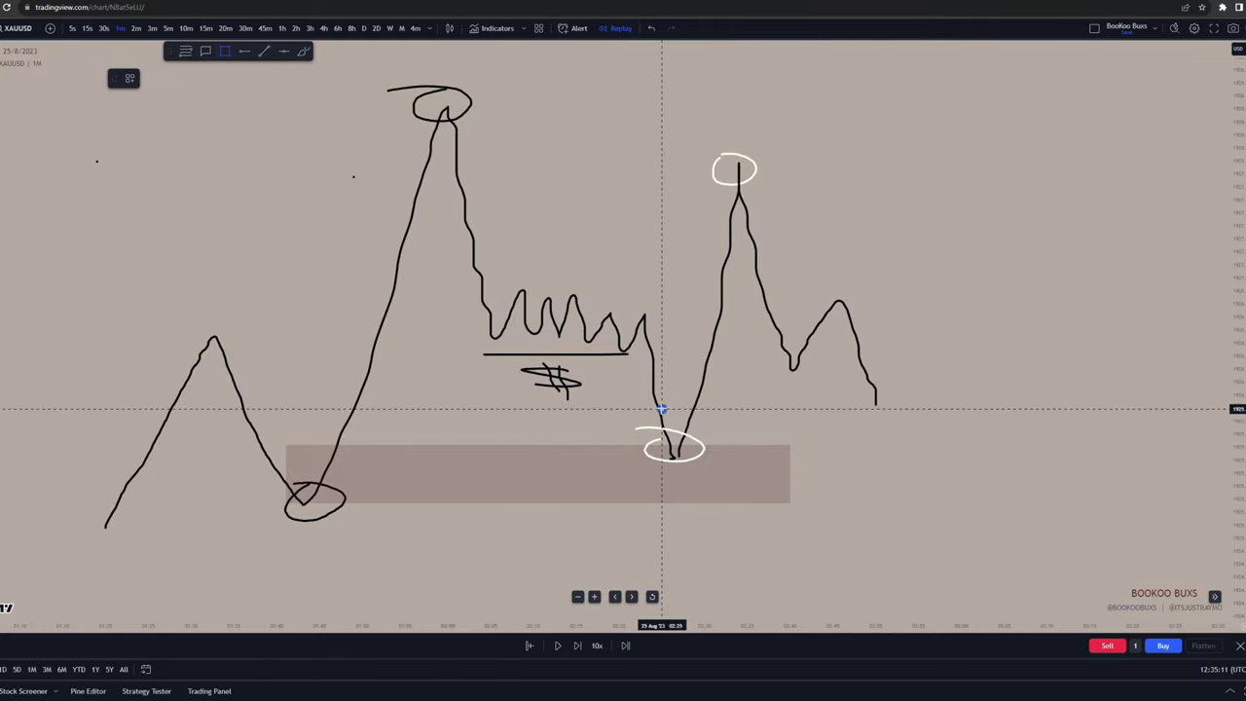
{"action": "left_click_drag", "start_coordinate": [661, 409], "coordinate": [902, 460]}
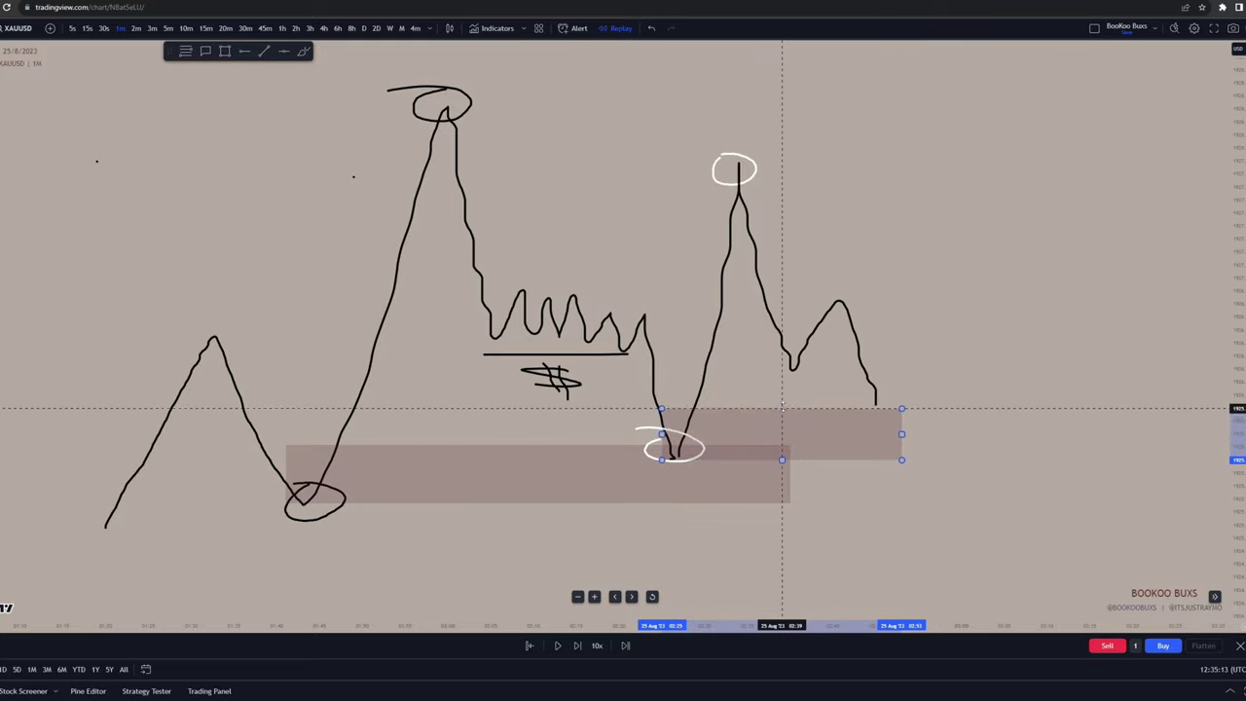
{"action": "left_click", "coordinate": [670, 349]}
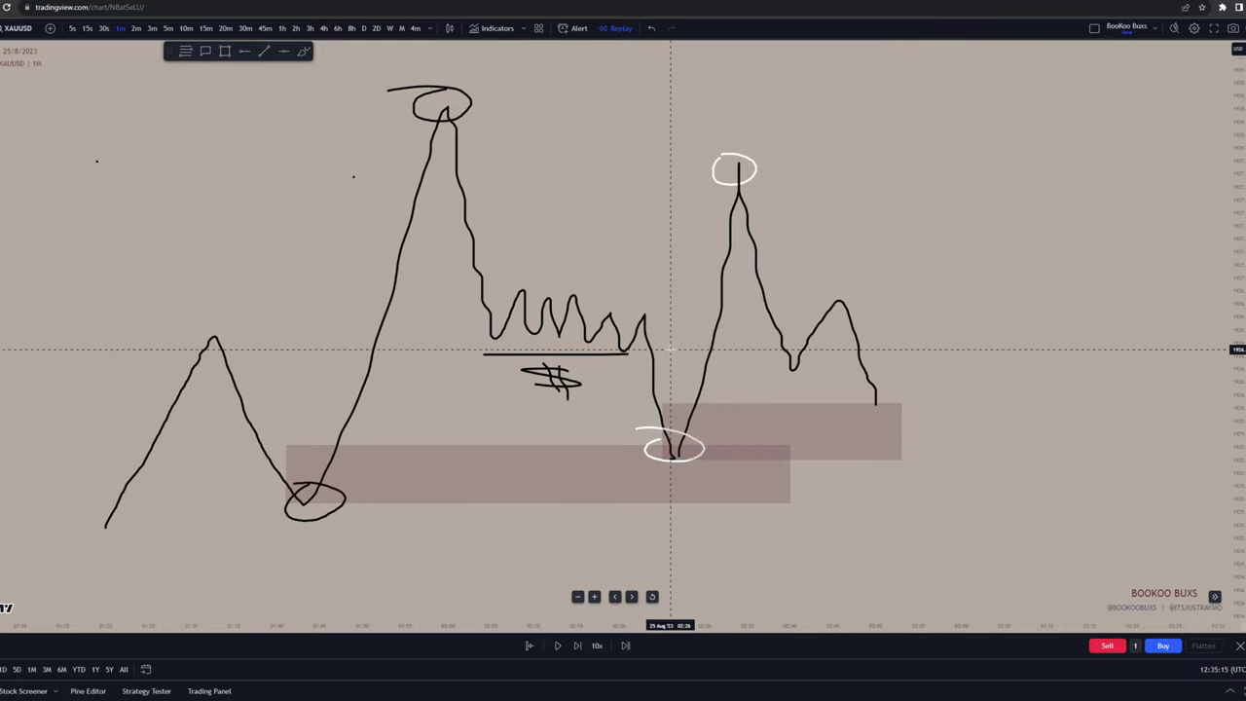
- Draw a short horizontal trend line under the first pullback low above the smaller zone and apply the LIQUIDITY template to it
{"action": "left_click", "coordinate": [263, 53]}
{"action": "left_click_drag", "start_coordinate": [764, 373], "coordinate": [866, 373]}
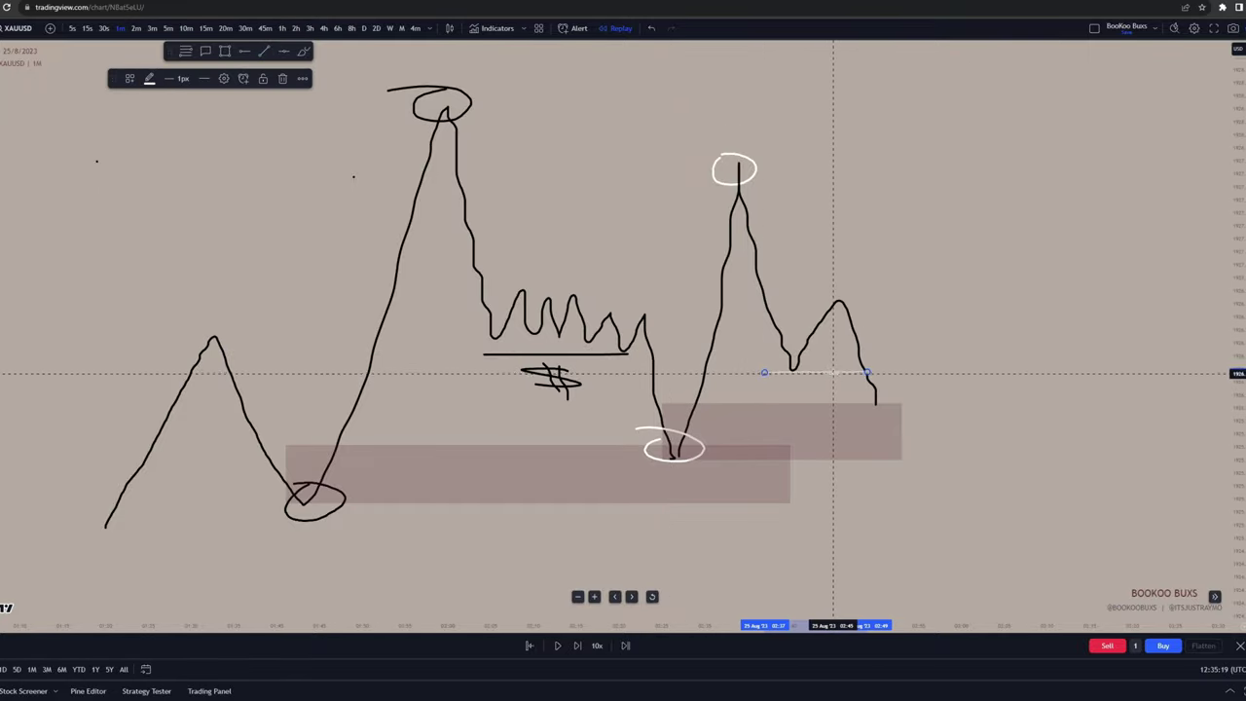
{"action": "double_click", "coordinate": [832, 376]}
{"action": "left_click", "coordinate": [581, 589]}
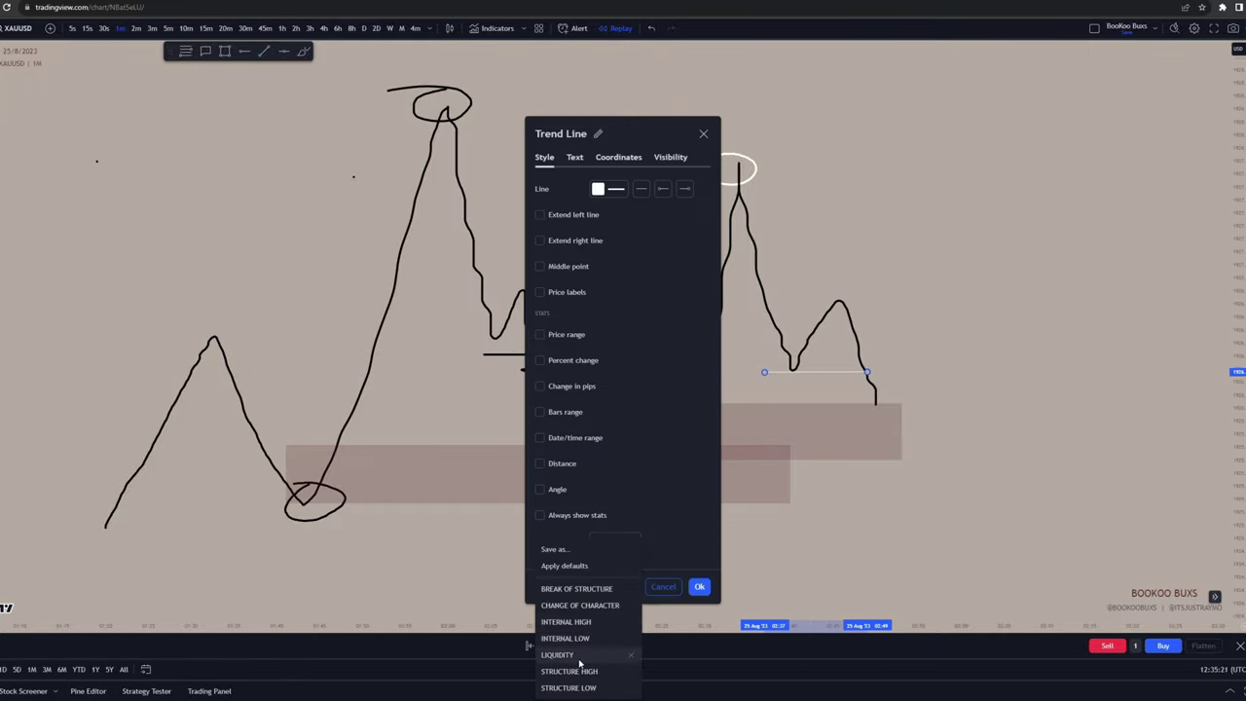
{"action": "left_click", "coordinate": [579, 656]}
{"action": "left_click", "coordinate": [703, 589]}
- Brush a rally from the smaller demand zone to a new high, then circle that high and the white-circled low in black
{"action": "left_click_drag", "start_coordinate": [806, 551], "coordinate": [737, 570]}
{"action": "left_click", "coordinate": [303, 51]}
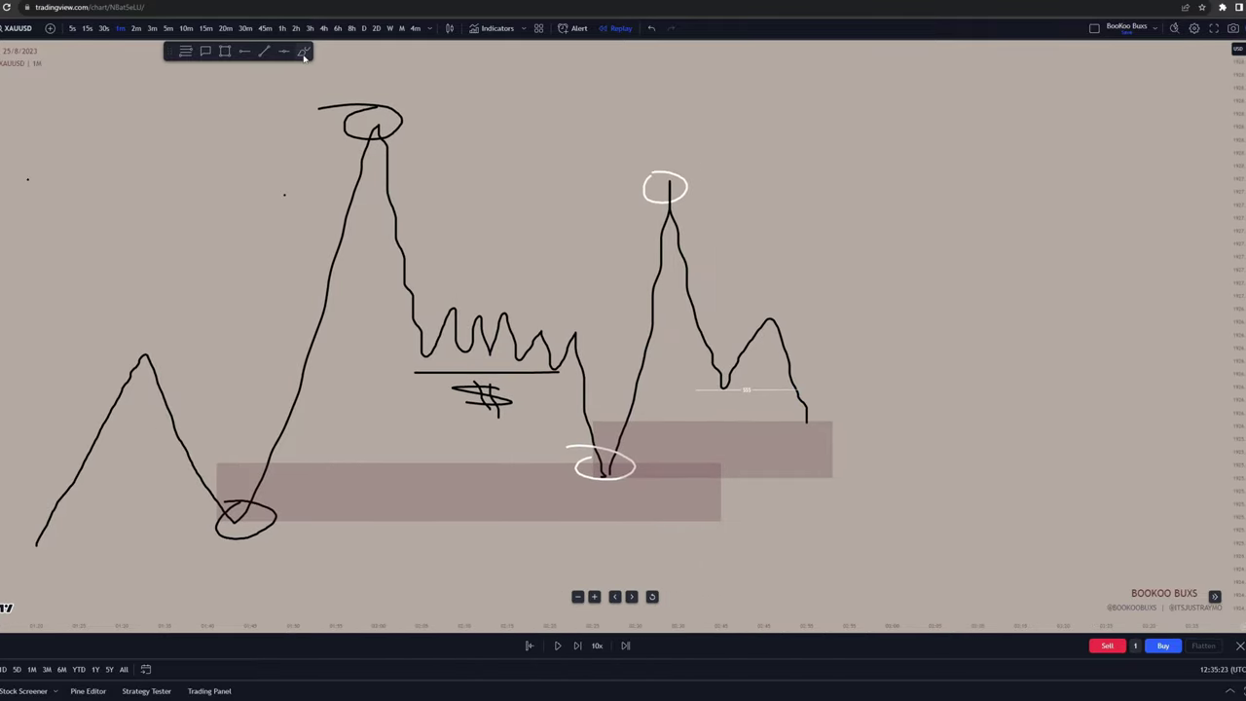
{"action": "left_click_drag", "start_coordinate": [806, 419], "coordinate": [917, 80]}
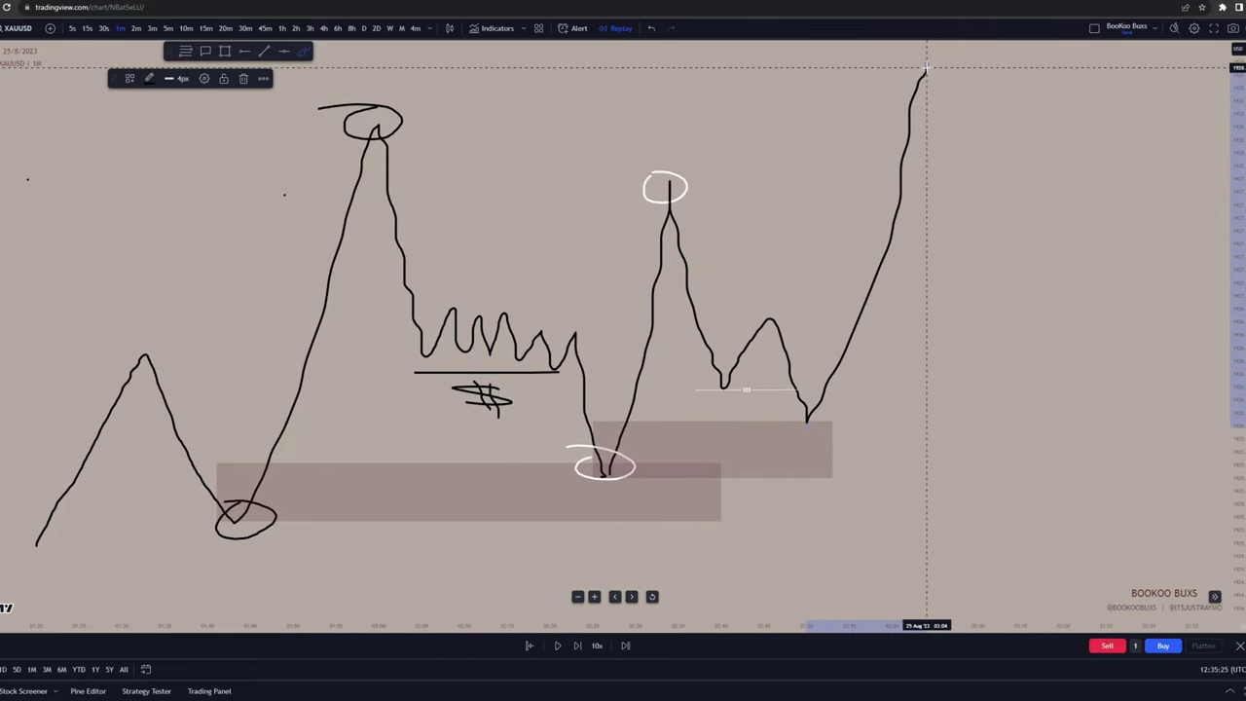
{"action": "scroll", "coordinate": [780, 296], "scroll_direction": "down", "scroll_amount": 1}
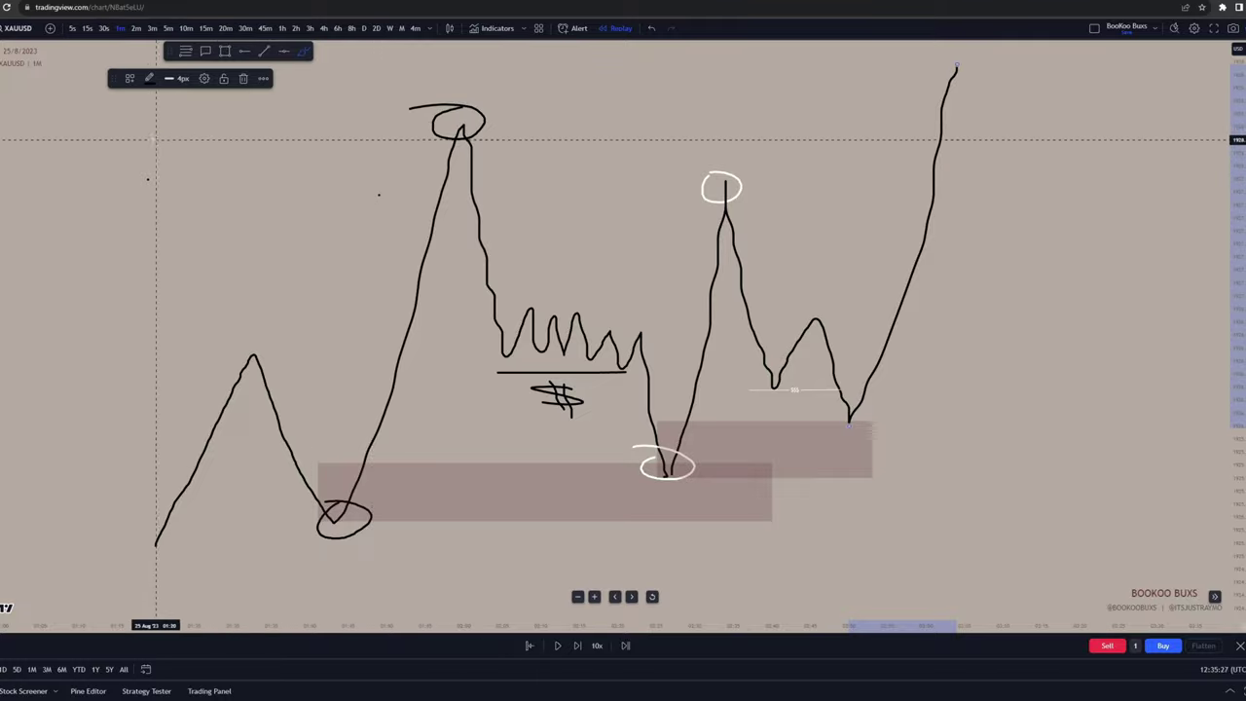
{"action": "left_click_drag", "start_coordinate": [156, 139], "coordinate": [147, 140]}
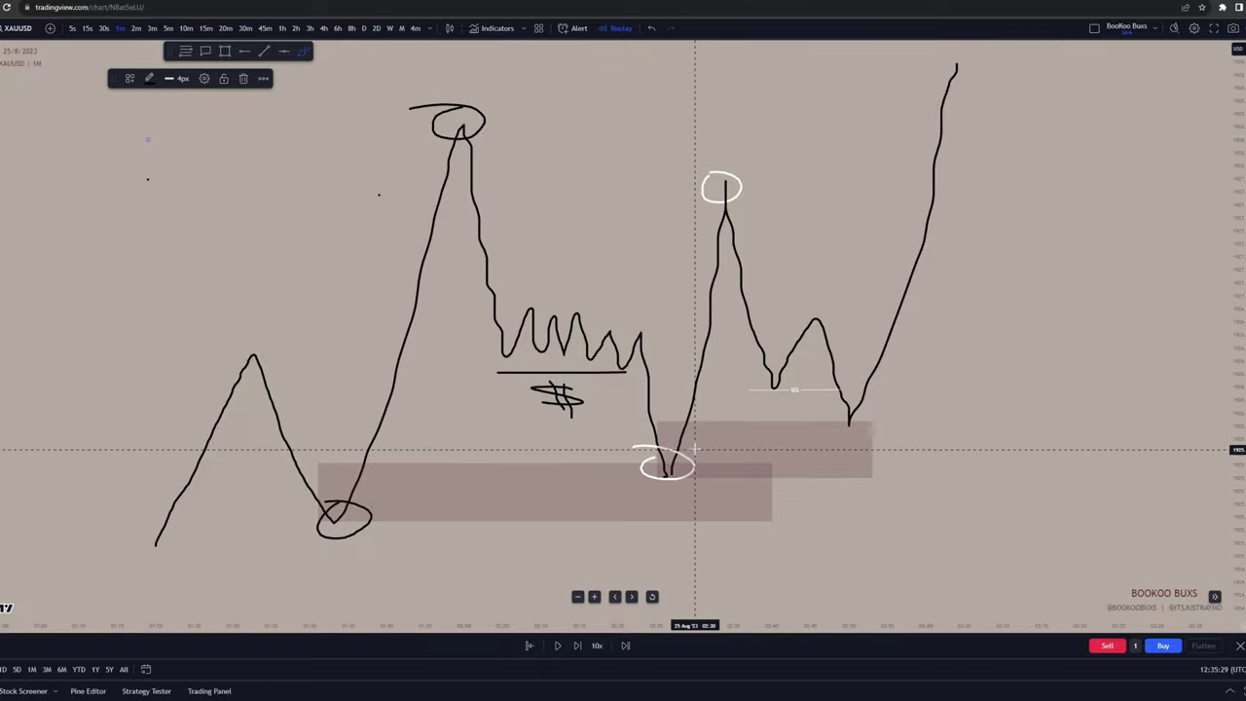
{"action": "mouse_move", "coordinate": [685, 440]}
{"action": "left_mouse_down"}
{"action": "mouse_move", "coordinate": [649, 493]}
{"action": "mouse_move", "coordinate": [685, 443]}
{"action": "left_mouse_up"}
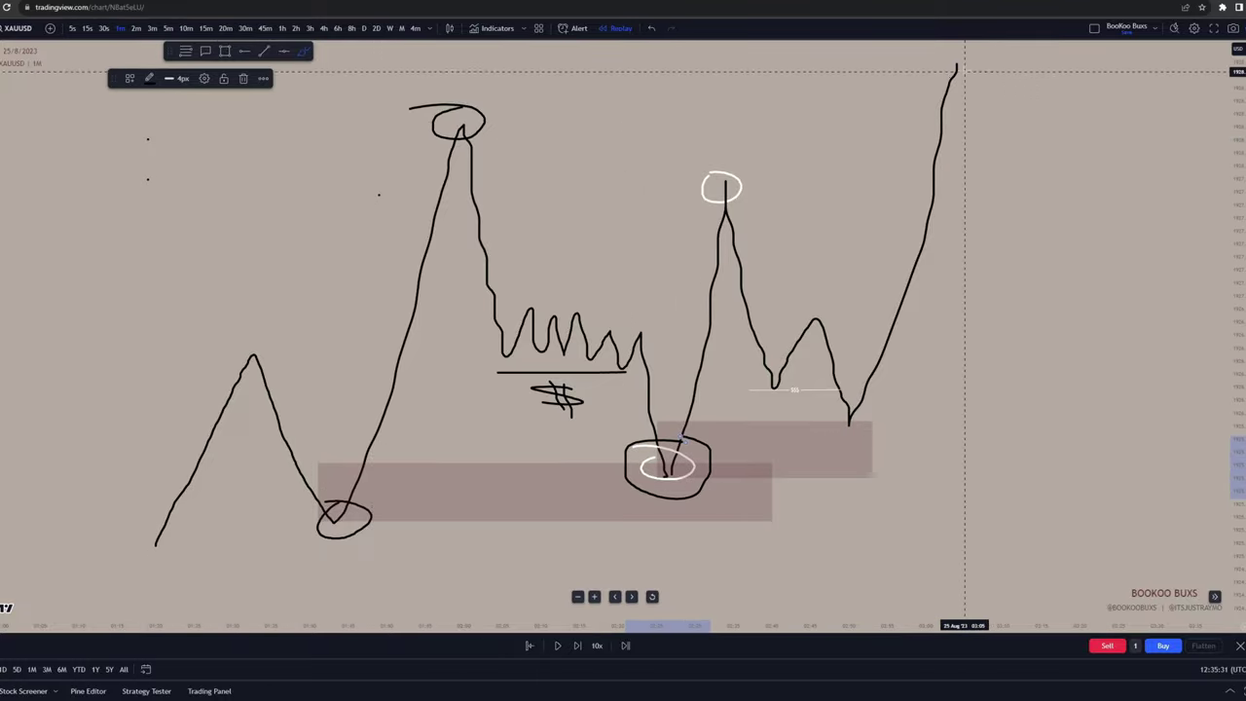
{"action": "mouse_move", "coordinate": [959, 50]}
{"action": "left_mouse_down"}
{"action": "mouse_move", "coordinate": [896, 78]}
{"action": "mouse_move", "coordinate": [973, 102]}
{"action": "left_mouse_up"}
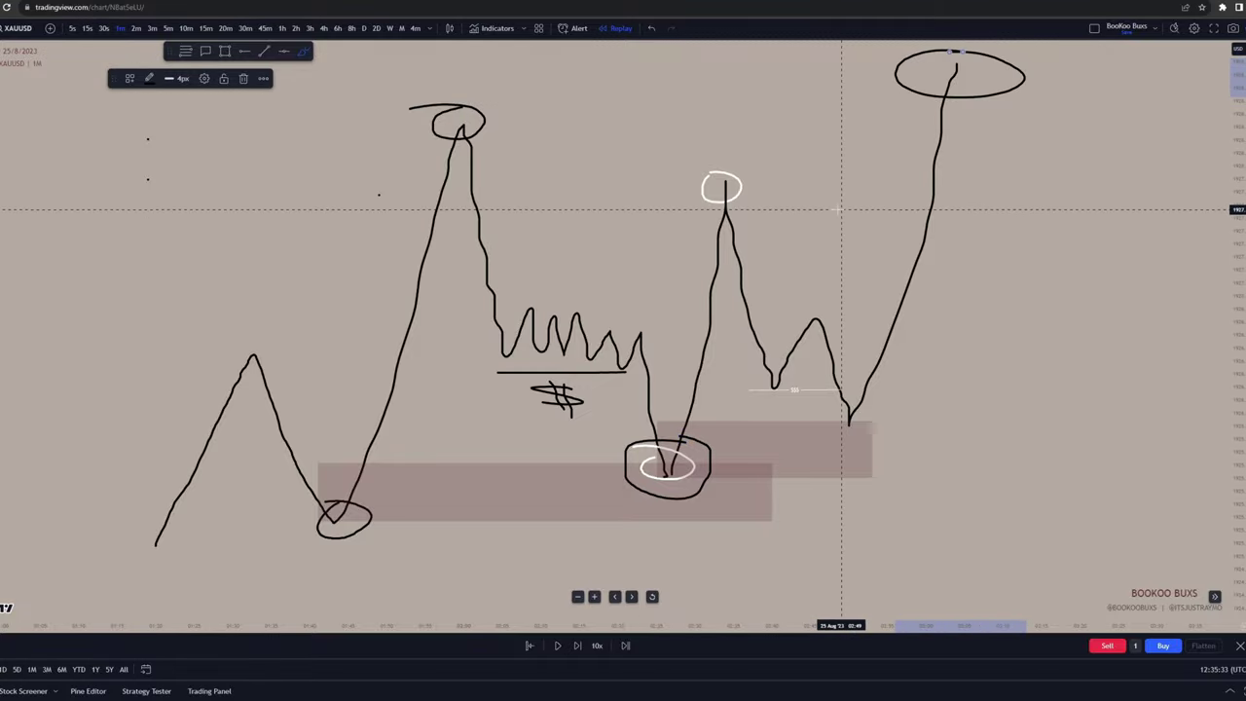
- Add small arrowheads pointing at the white-circled high and low, and draw a long upward arrow across the schematic
{"action": "mouse_move", "coordinate": [688, 104]}
{"action": "left_mouse_down"}
{"action": "mouse_move", "coordinate": [715, 156]}
{"action": "mouse_move", "coordinate": [741, 109]}
{"action": "left_mouse_up"}
{"action": "mouse_move", "coordinate": [606, 403]}
{"action": "left_mouse_down"}
{"action": "mouse_move", "coordinate": [632, 424]}
{"action": "mouse_move", "coordinate": [632, 403]}
{"action": "left_mouse_up"}
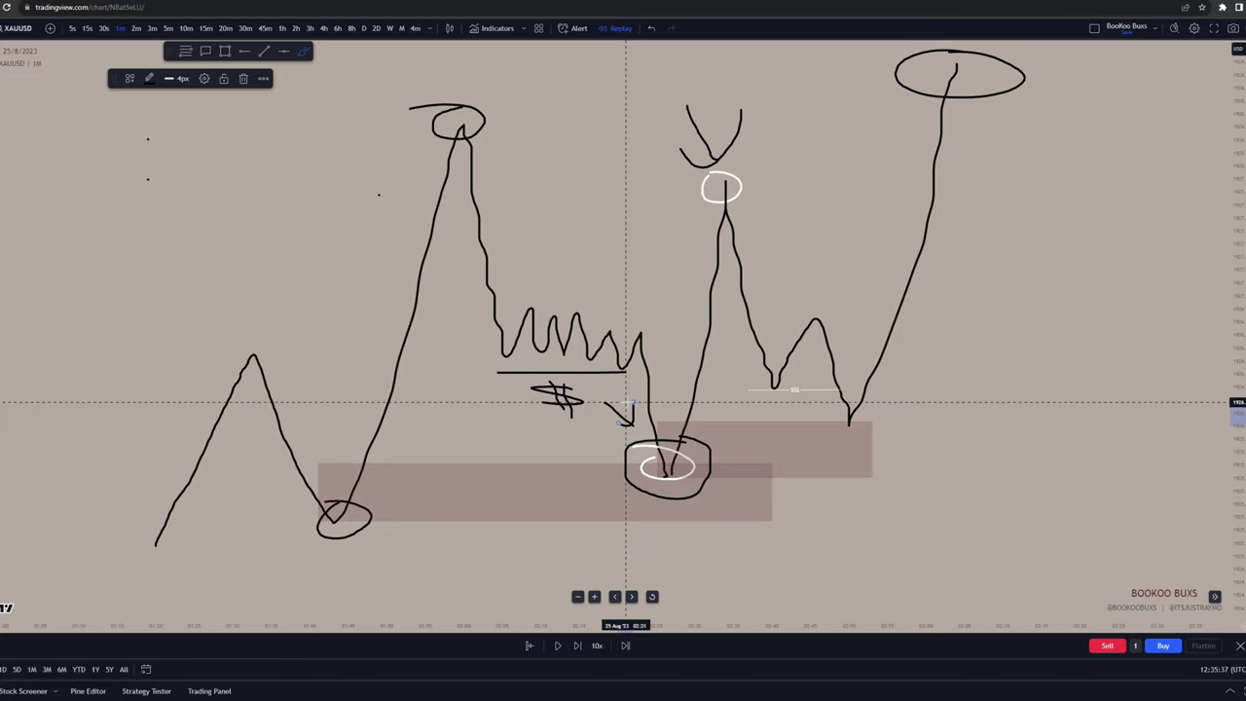
{"action": "mouse_move", "coordinate": [412, 586]}
{"action": "left_mouse_down"}
{"action": "mouse_move", "coordinate": [551, 545]}
{"action": "mouse_move", "coordinate": [1134, 199]}
{"action": "left_mouse_up"}
{"action": "left_click_drag", "start_coordinate": [1109, 307], "coordinate": [1059, 153]}
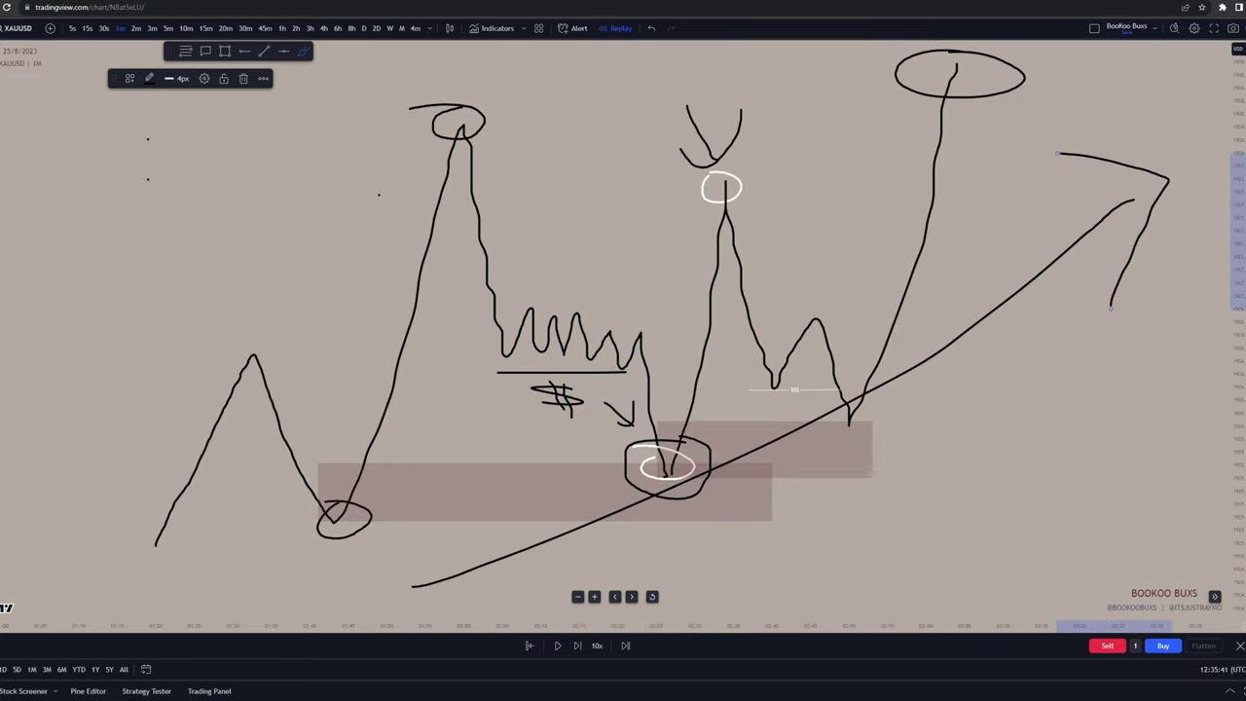
- On the real candles, circle the large demand zone's swing low and the following peak, and brush the expected up-down-up path through them
{"action": "left_click_drag", "start_coordinate": [271, 293], "coordinate": [342, 75]}
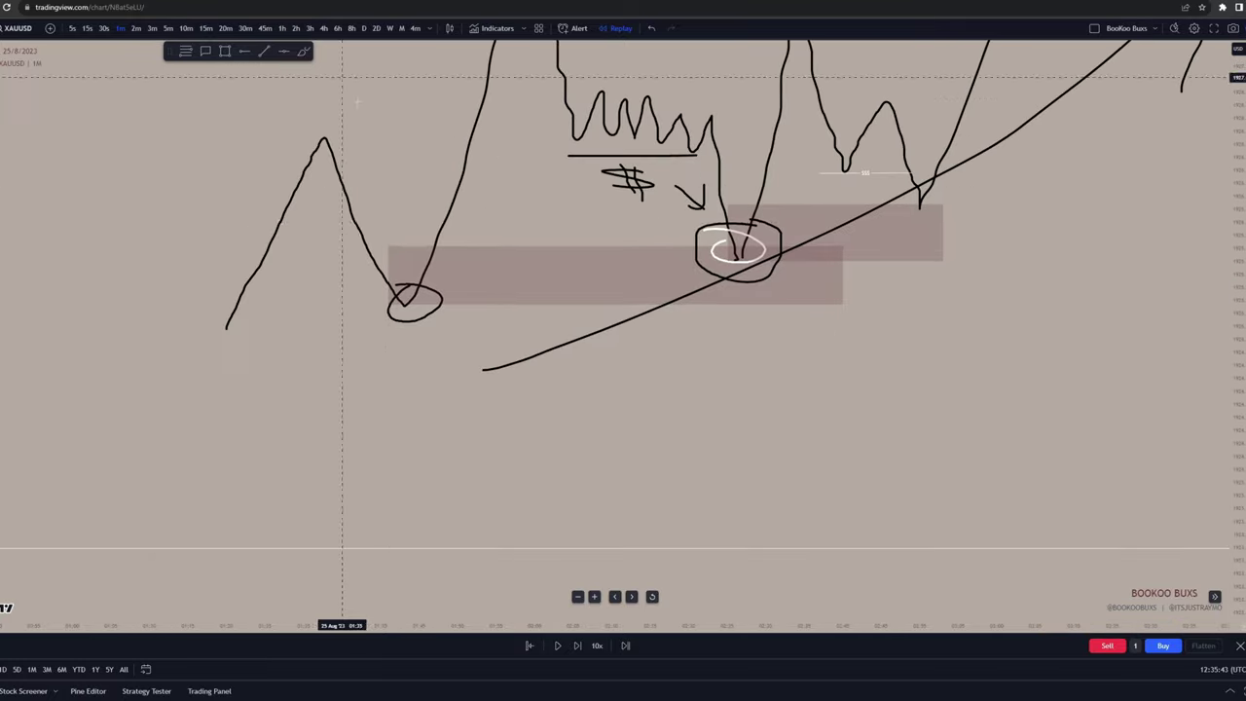
{"action": "left_click_drag", "start_coordinate": [370, 441], "coordinate": [373, 123]}
{"action": "left_click_drag", "start_coordinate": [292, 438], "coordinate": [390, 83]}
{"action": "left_click_drag", "start_coordinate": [272, 584], "coordinate": [368, 226]}
{"action": "scroll", "coordinate": [367, 227], "scroll_direction": "right", "scroll_amount": 10}
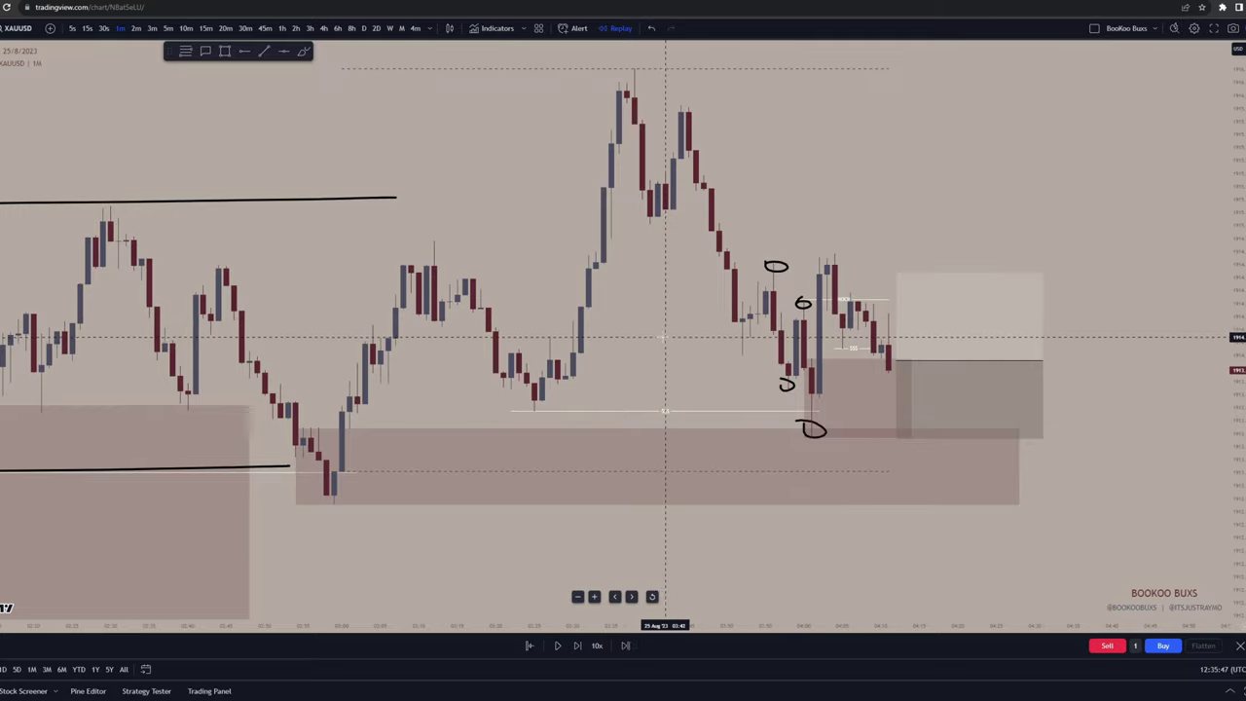
{"action": "left_click_drag", "start_coordinate": [665, 337], "coordinate": [693, 358]}
{"action": "left_click", "coordinate": [304, 51]}
{"action": "left_click_drag", "start_coordinate": [375, 477], "coordinate": [369, 487]}
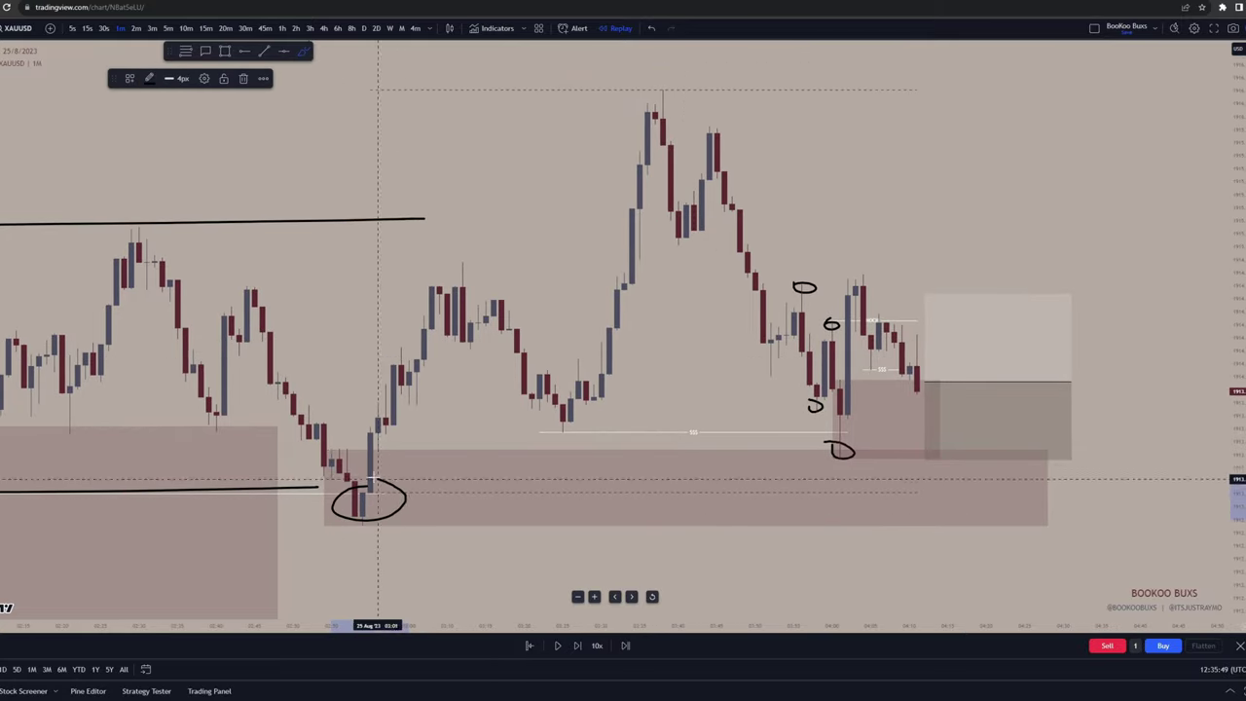
{"action": "left_click_drag", "start_coordinate": [635, 70], "coordinate": [663, 127]}
{"action": "mouse_move", "coordinate": [360, 499]}
{"action": "left_mouse_down"}
{"action": "mouse_move", "coordinate": [646, 107]}
{"action": "mouse_move", "coordinate": [834, 440]}
{"action": "mouse_move", "coordinate": [1043, 40]}
{"action": "left_mouse_up"}
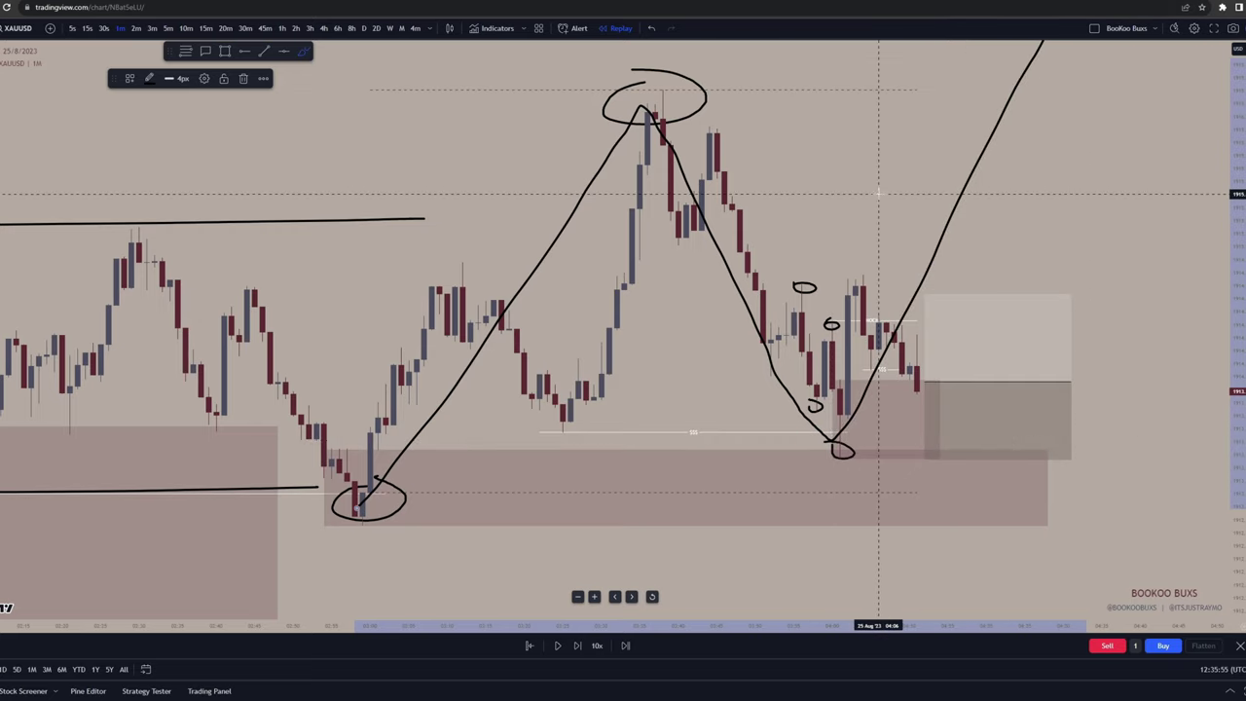
{"action": "scroll", "coordinate": [878, 192], "scroll_direction": "up", "scroll_amount": 1}
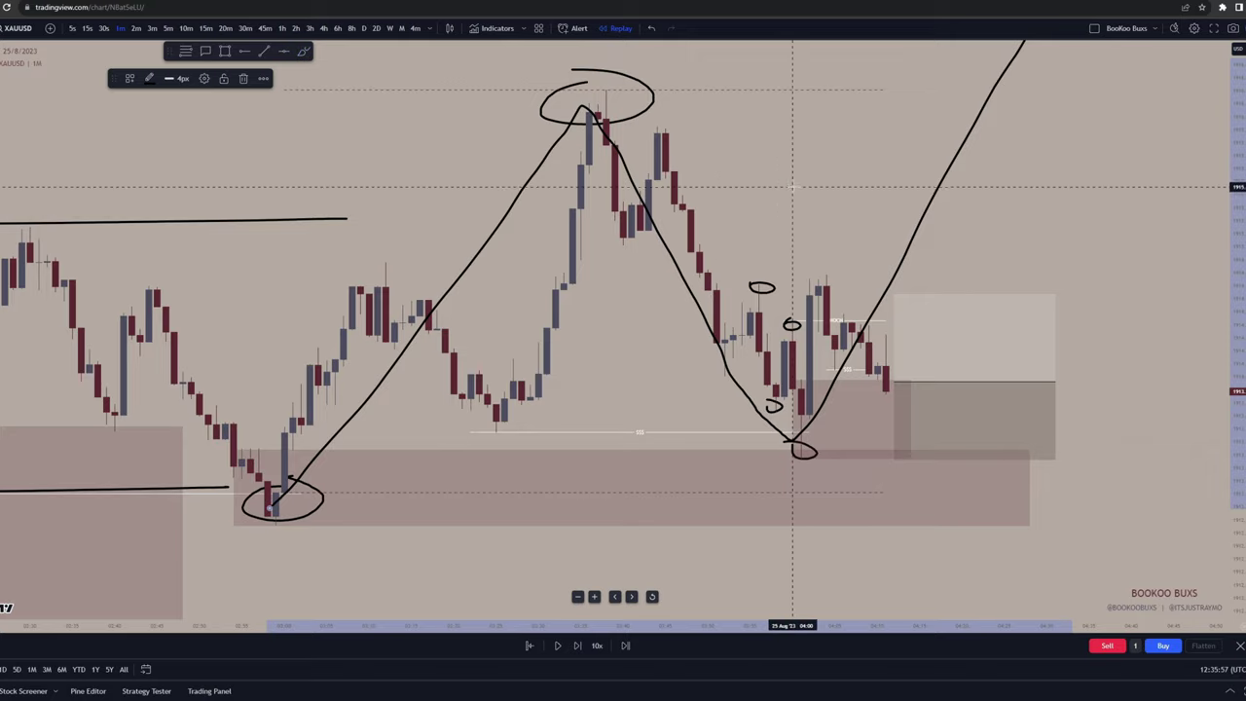
{"action": "left_click_drag", "start_coordinate": [798, 382], "coordinate": [718, 382]}
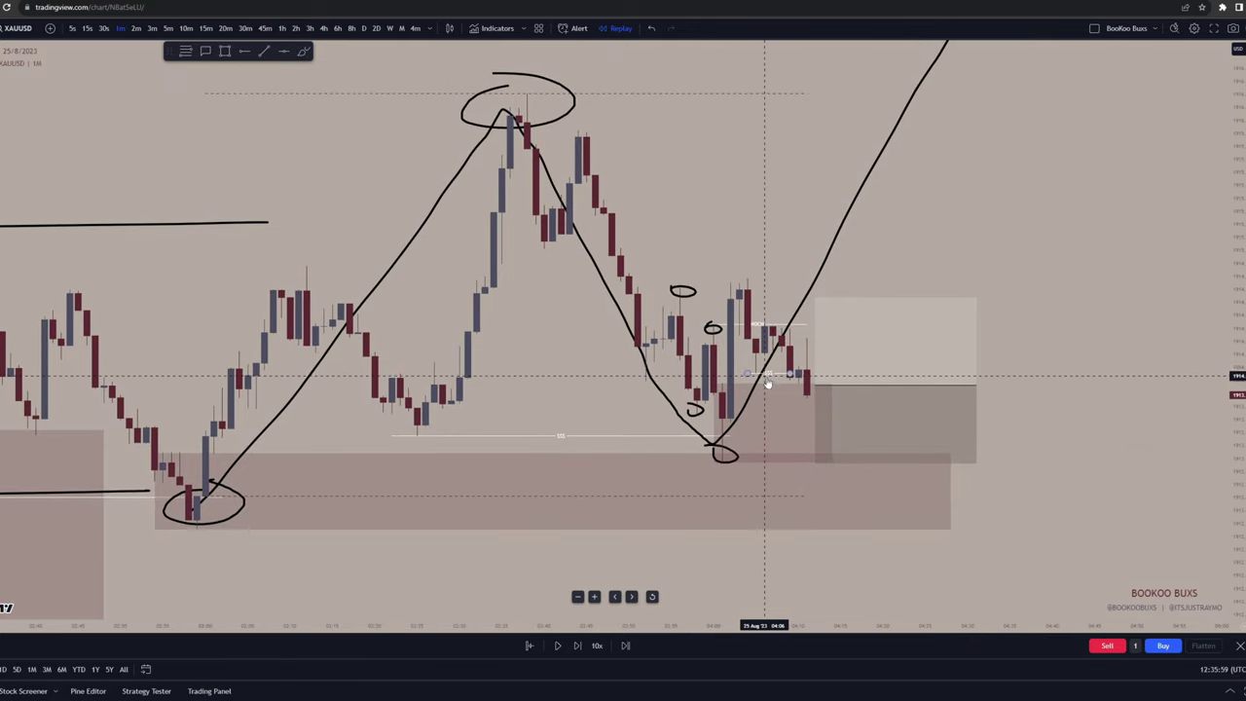
- Extend the long position's target to just above the circled peak, giving a risk/reward ratio of about 4.04
{"action": "left_click_drag", "start_coordinate": [1049, 419], "coordinate": [977, 431]}
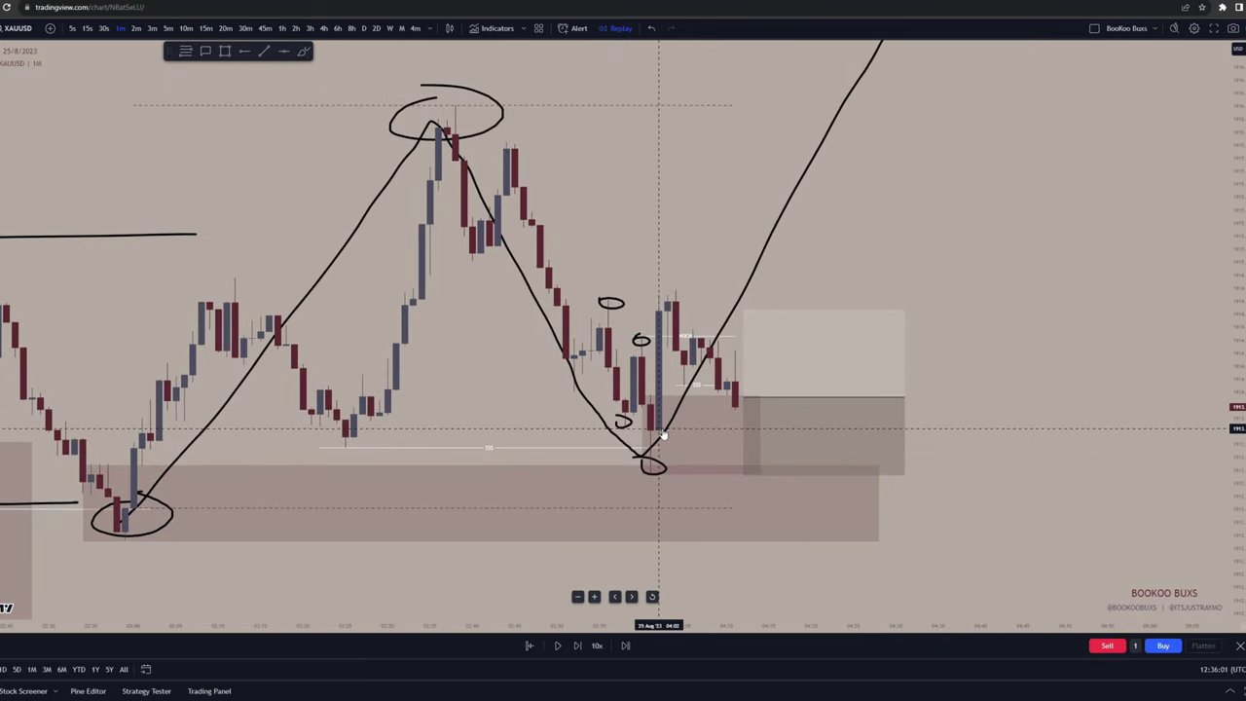
{"action": "left_click_drag", "start_coordinate": [628, 192], "coordinate": [674, 224]}
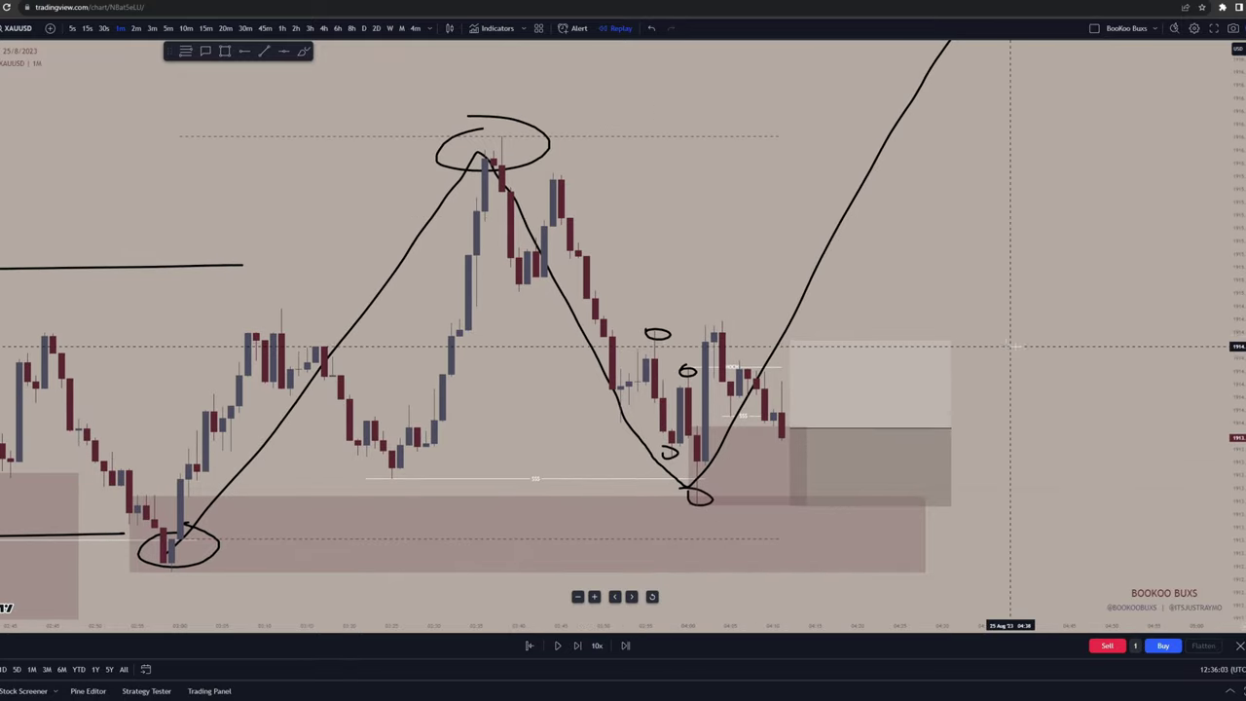
{"action": "left_click_drag", "start_coordinate": [1237, 361], "coordinate": [1237, 448]}
{"action": "scroll", "coordinate": [1100, 450], "scroll_direction": "down", "scroll_amount": 2}
{"action": "left_click_drag", "start_coordinate": [873, 339], "coordinate": [873, 164]}
{"action": "left_click_drag", "start_coordinate": [1006, 333], "coordinate": [972, 334]}
{"action": "left_click_drag", "start_coordinate": [503, 187], "coordinate": [403, 193]}
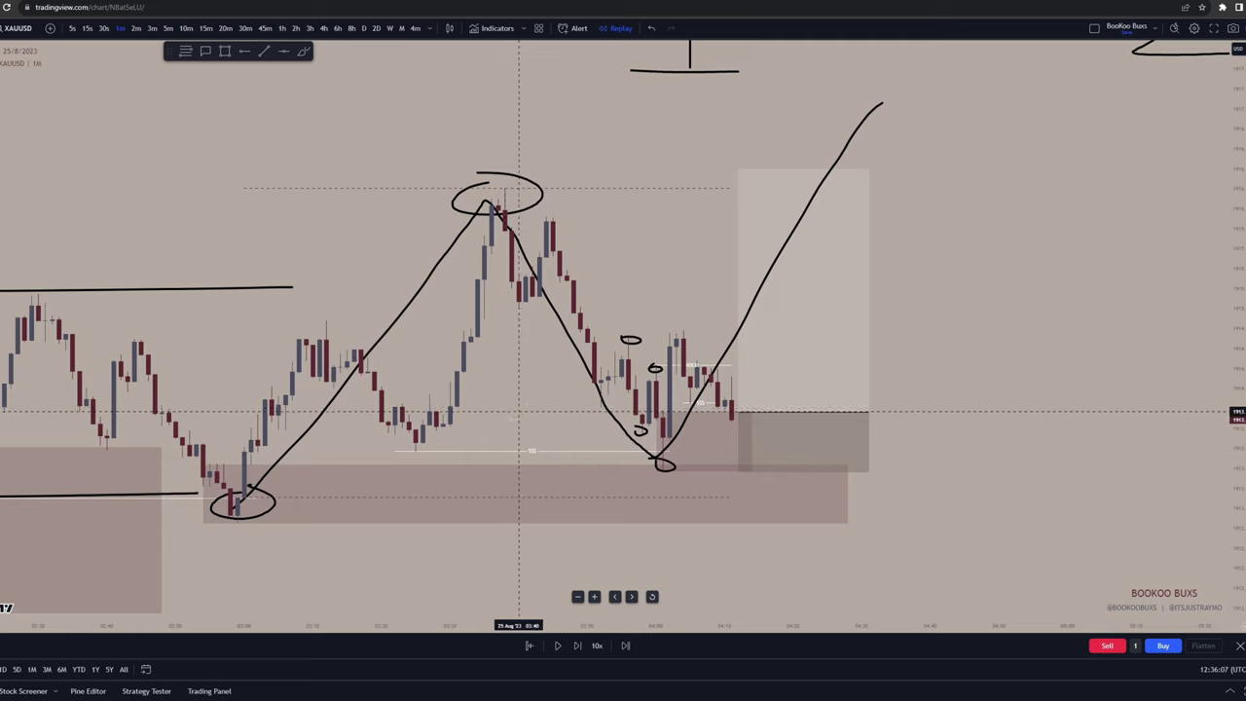
- Advance the replay one candle at a time through the long position, past the first bounce and into its pullback
{"action": "left_click", "coordinate": [578, 645]}
{"action": "left_click", "coordinate": [578, 646]}
{"action": "left_click", "coordinate": [577, 646]}
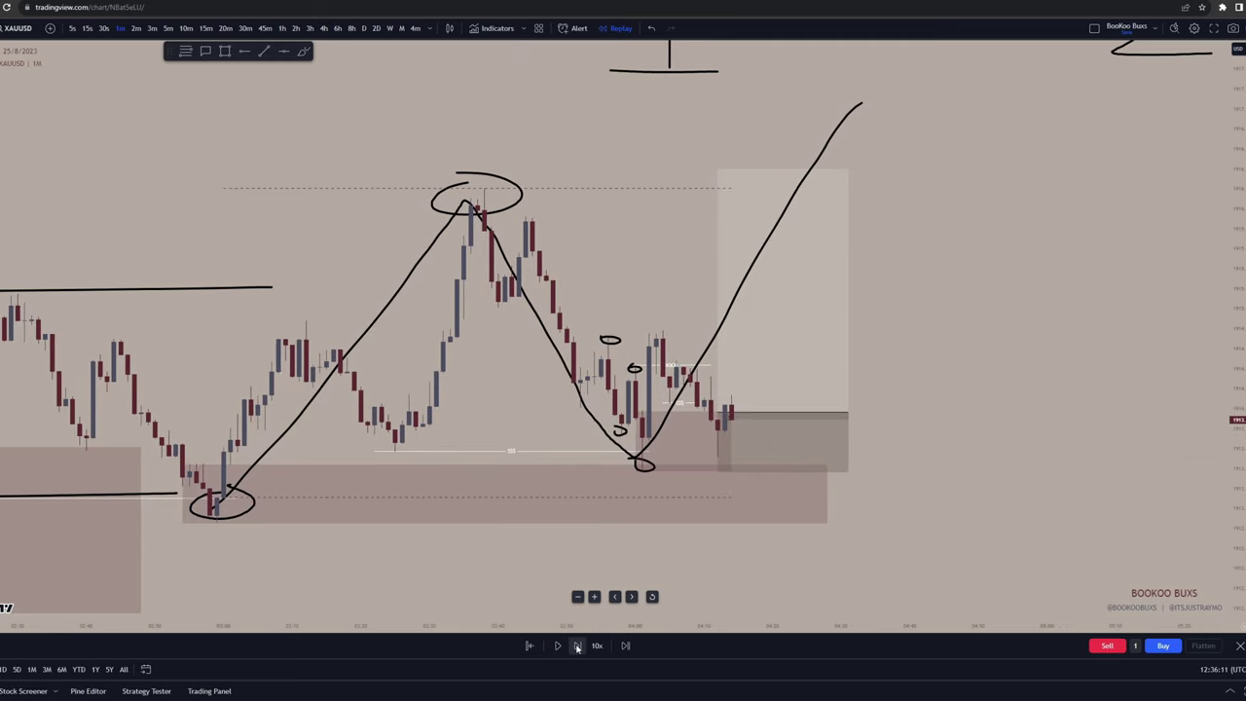
{"action": "left_click", "coordinate": [577, 647]}
{"action": "left_click", "coordinate": [576, 646]}
{"action": "left_click", "coordinate": [576, 646]}
{"action": "left_click", "coordinate": [576, 646]}
{"action": "left_click", "coordinate": [576, 646]}
{"action": "left_click", "coordinate": [577, 647]}
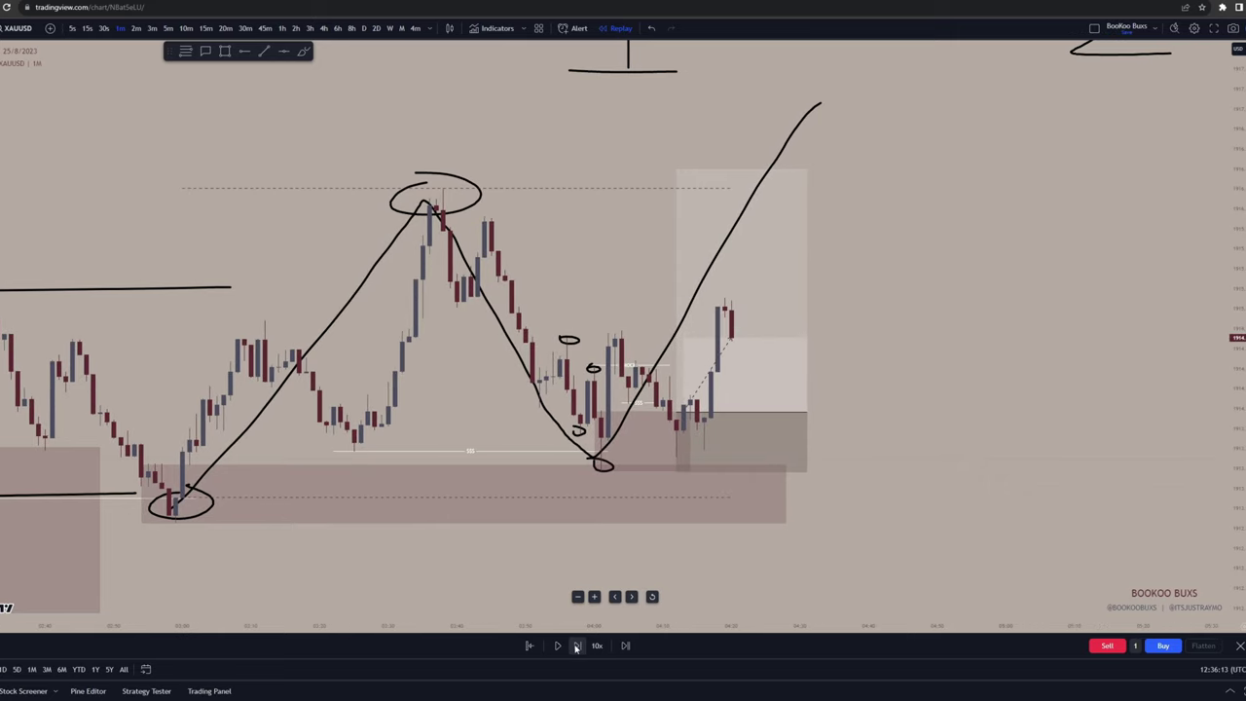
{"action": "left_click", "coordinate": [576, 647]}
{"action": "left_click", "coordinate": [576, 646]}
{"action": "left_click", "coordinate": [576, 647]}
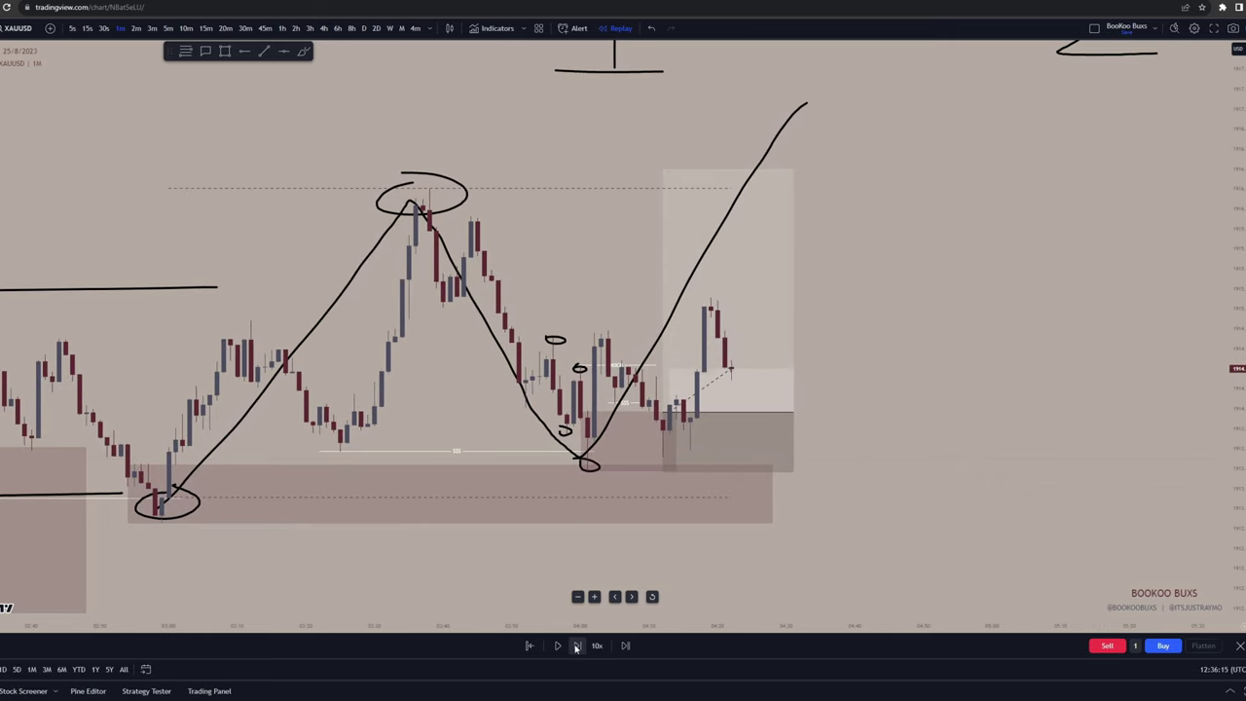
{"action": "left_click_drag", "start_coordinate": [773, 596], "coordinate": [869, 584]}
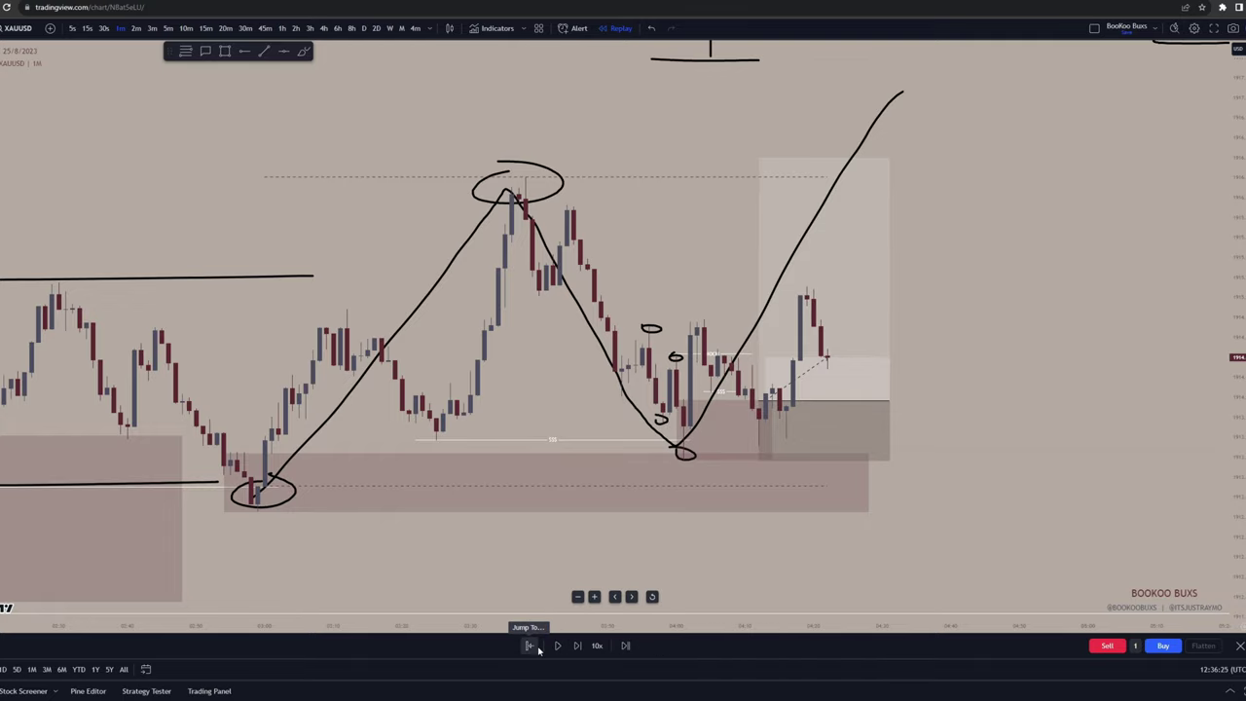
{"action": "left_click", "coordinate": [578, 646]}
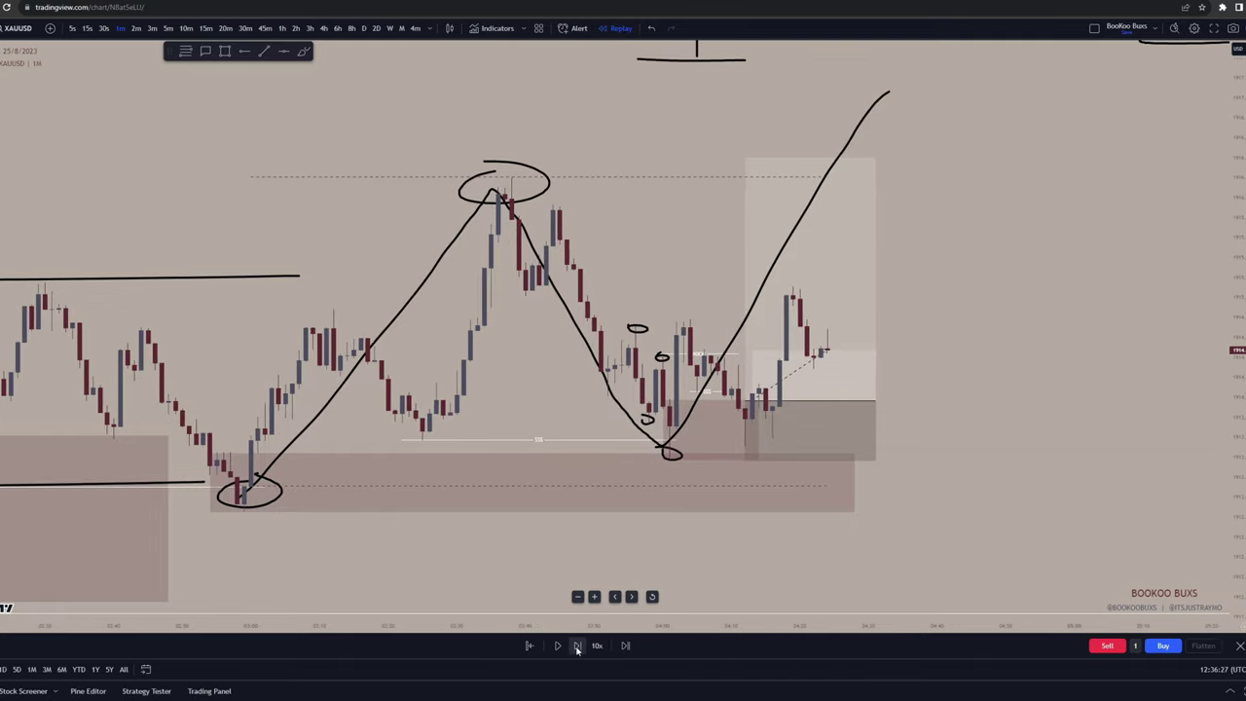
{"action": "left_click_drag", "start_coordinate": [924, 559], "coordinate": [786, 561]}
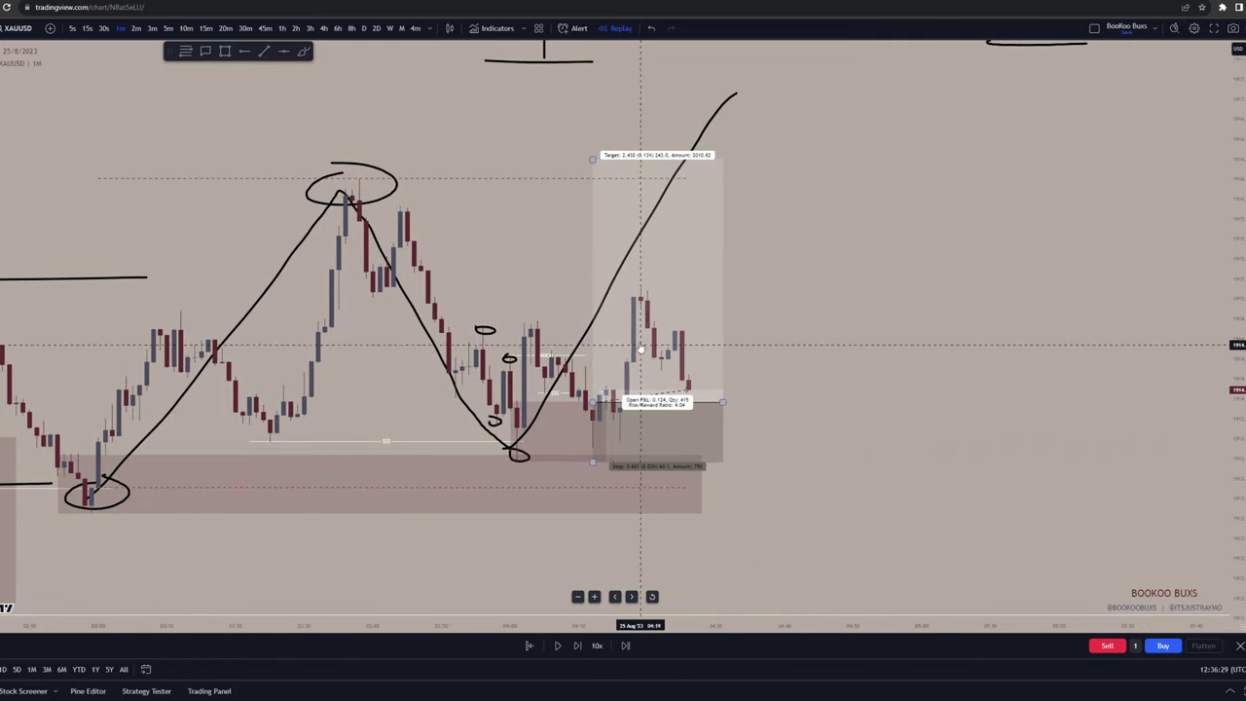
- Delete the brushed up-down-up path, the smaller demand zone box and the black circles around the swing points
{"action": "left_click", "coordinate": [585, 331]}
{"action": "key", "text": "Delete"}
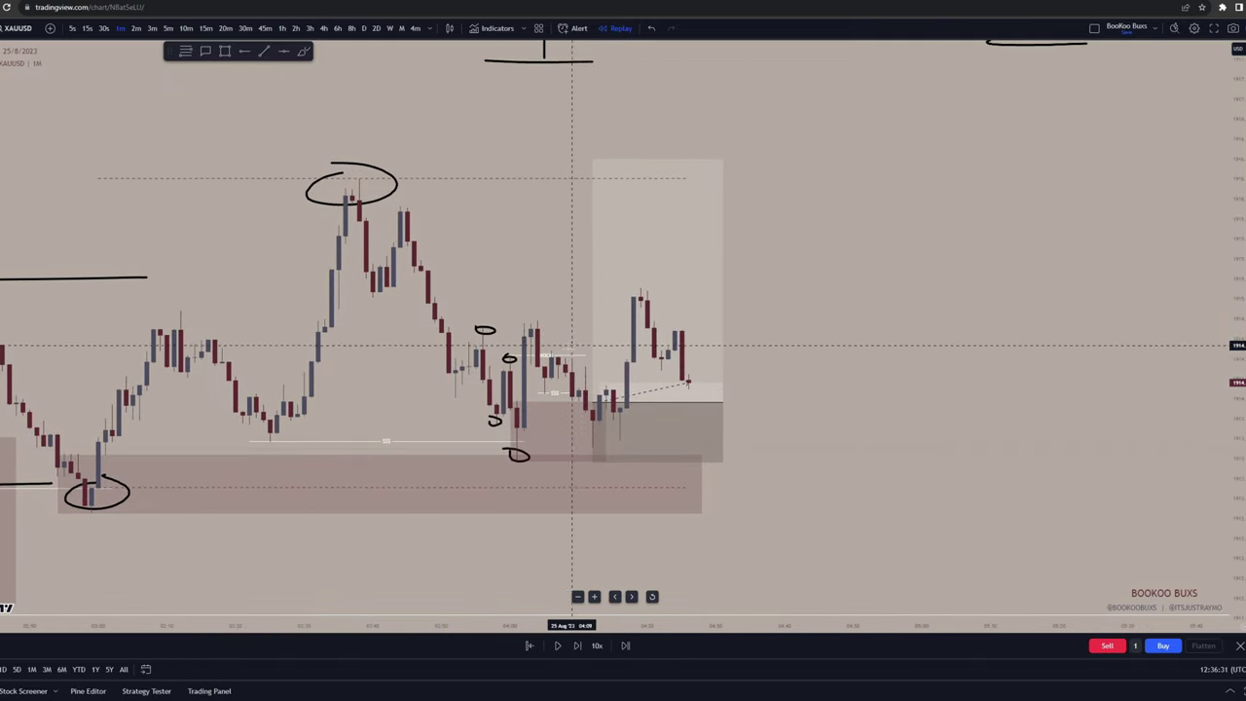
{"action": "left_click_drag", "start_coordinate": [399, 384], "coordinate": [522, 358]}
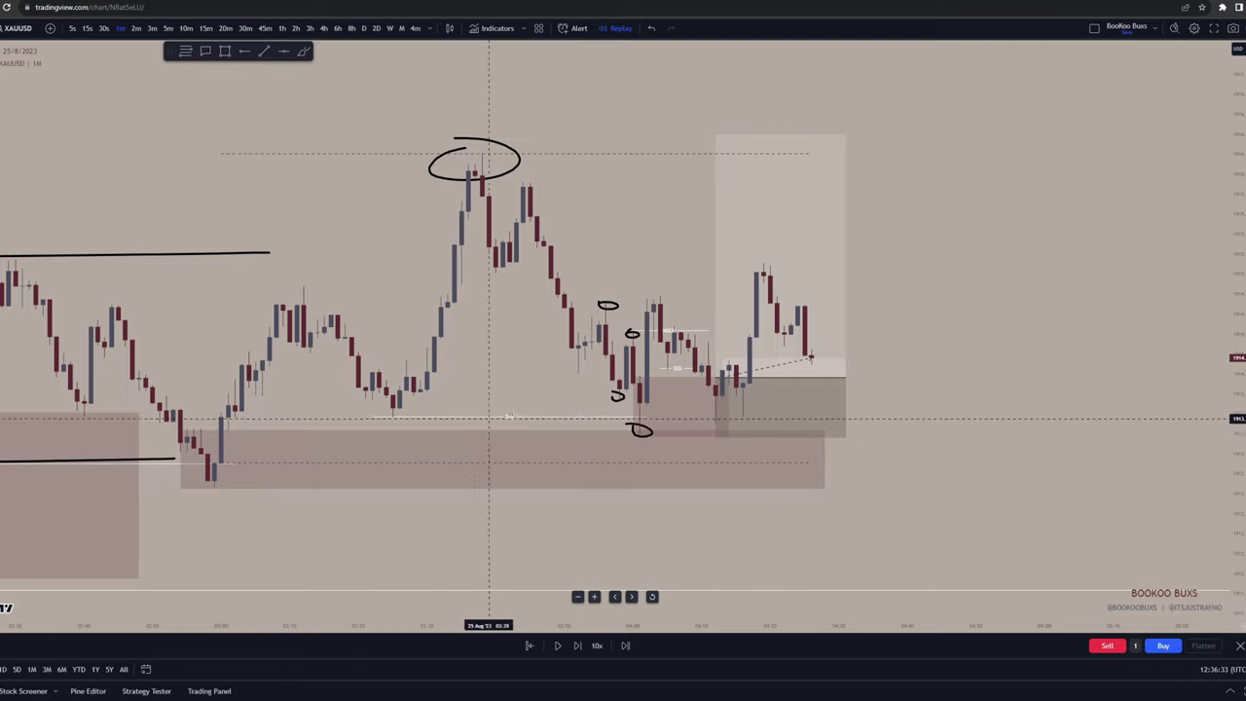
{"action": "left_click", "coordinate": [633, 437]}
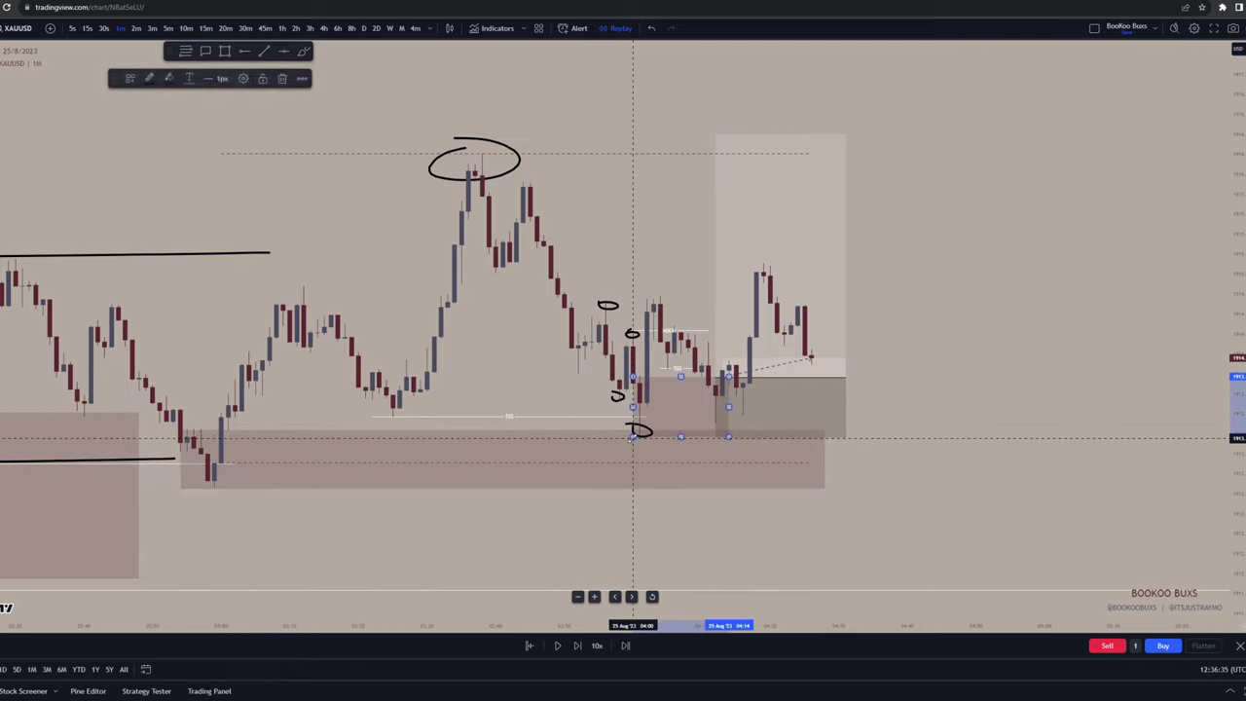
{"action": "key", "text": "Delete"}
{"action": "left_click", "coordinate": [641, 435]}
{"action": "key", "text": "Delete"}
{"action": "left_click", "coordinate": [619, 400]}
{"action": "key", "text": "Delete"}
{"action": "left_click", "coordinate": [633, 335]}
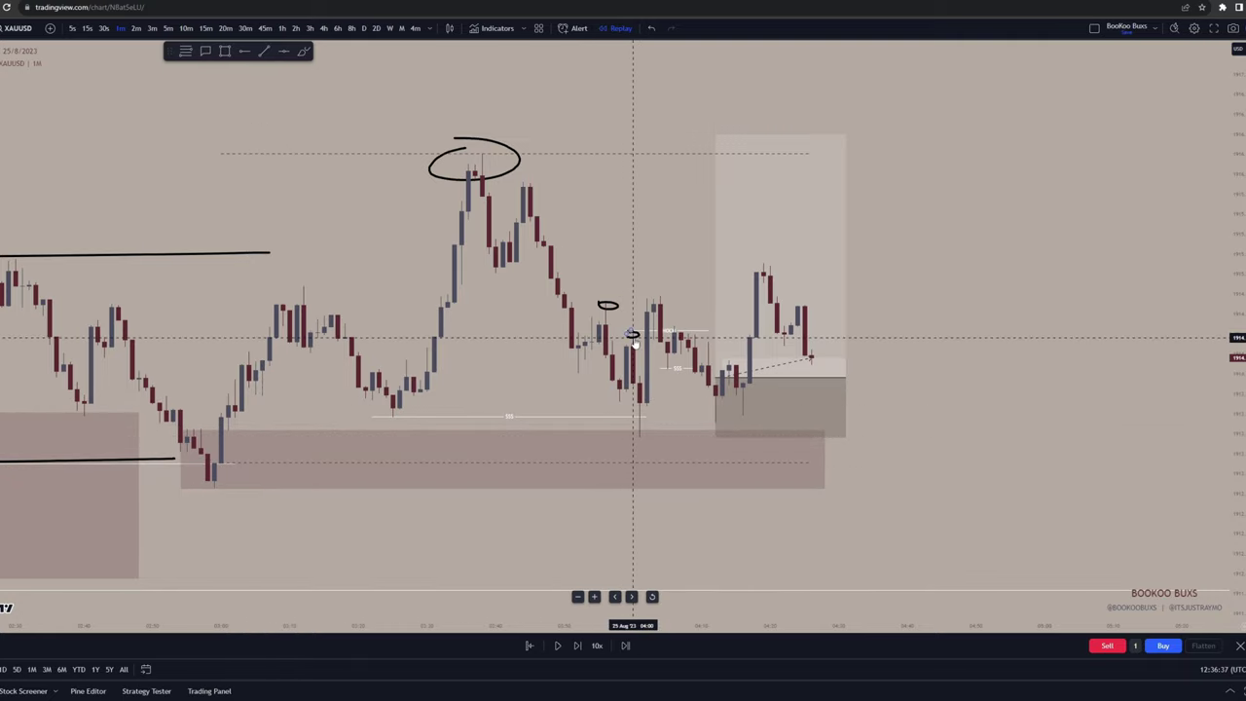
{"action": "key", "text": "Delete"}
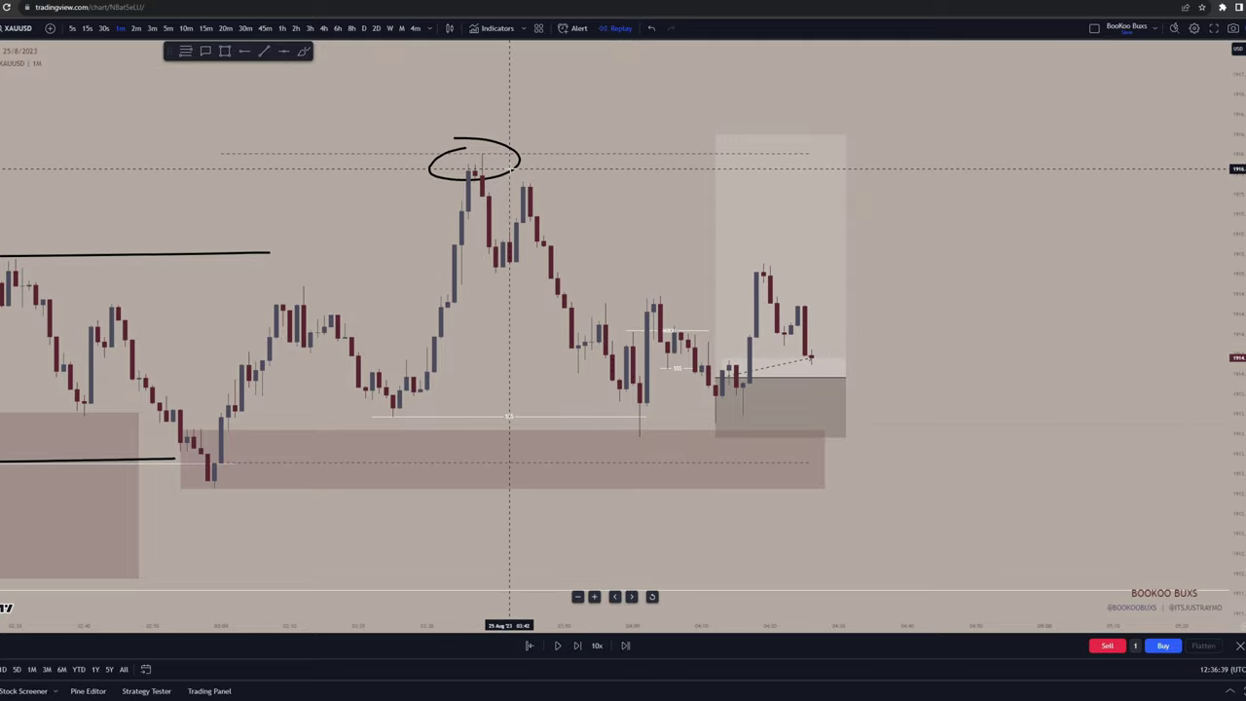
{"action": "left_click", "coordinate": [512, 174]}
{"action": "key", "text": "Delete"}
- Play the replay forward several more candles and delete the long position from the chart
{"action": "scroll", "coordinate": [591, 567], "scroll_direction": "down", "scroll_amount": 4}
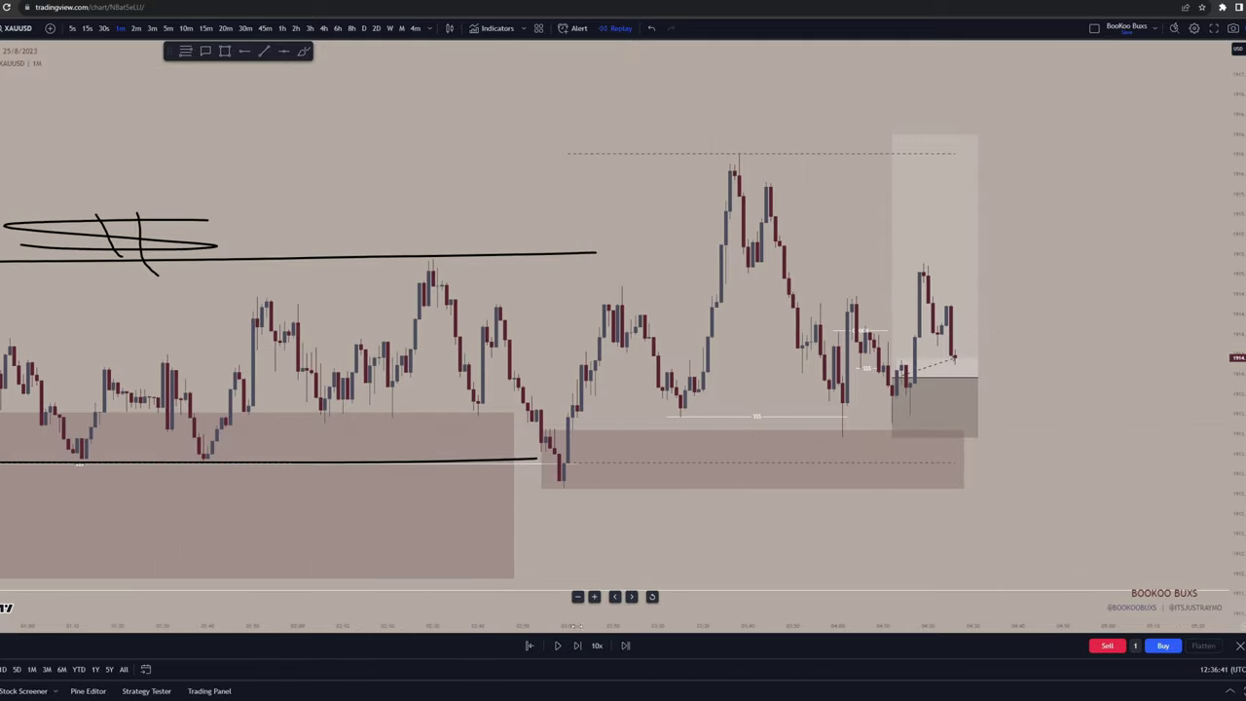
{"action": "left_click", "coordinate": [561, 646]}
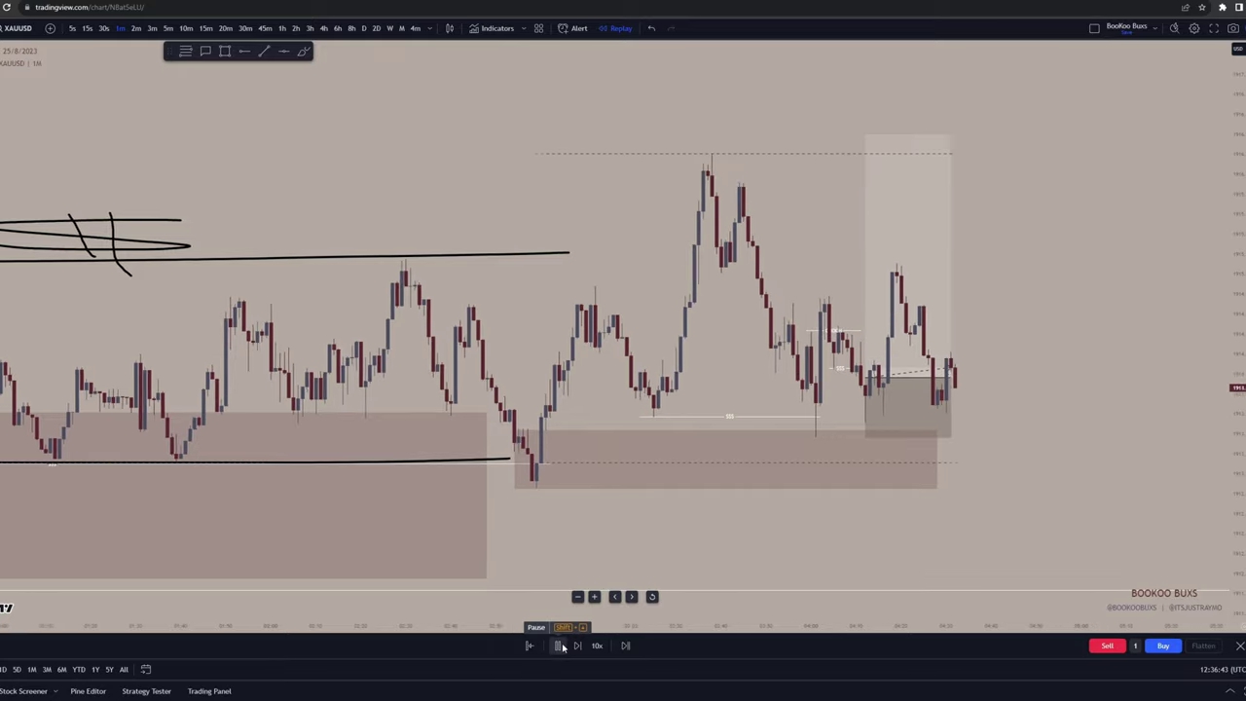
{"action": "left_click", "coordinate": [897, 420]}
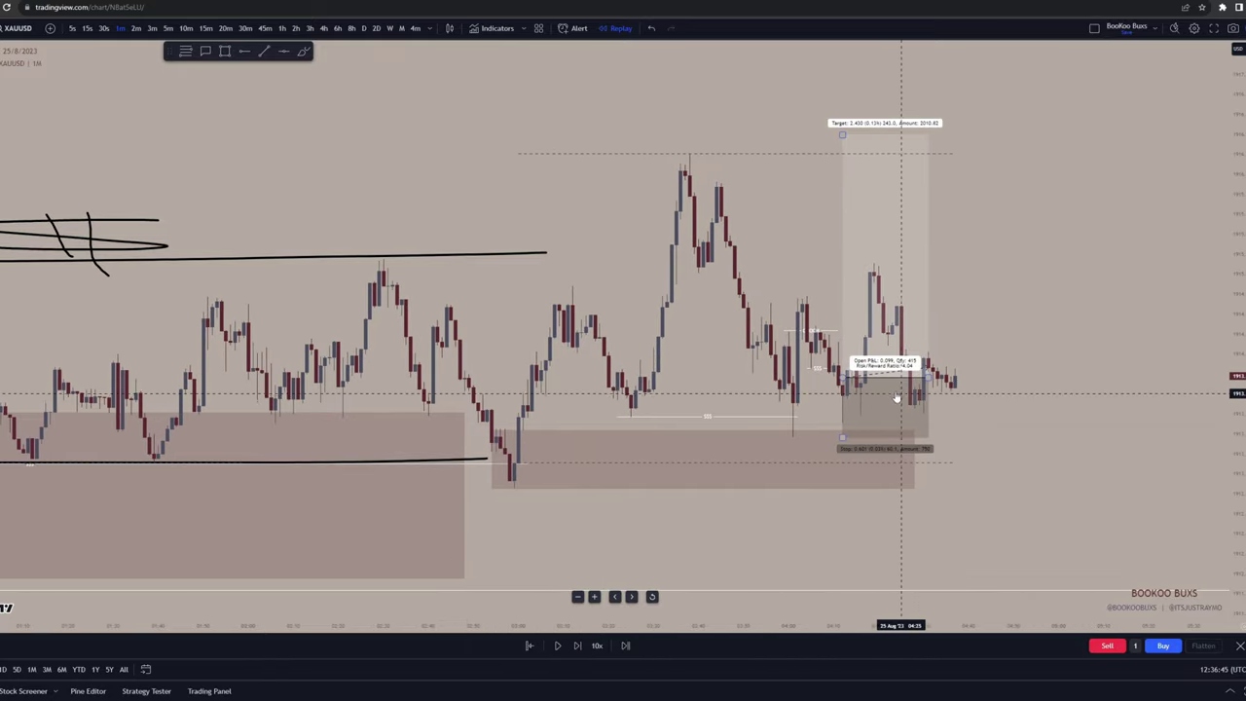
{"action": "key", "text": "Delete"}
- Clear the remaining demand zones, liquidity and CHOCH lines, and brush strokes from the chart, keeping only the dashed levels
{"action": "scroll", "coordinate": [668, 315], "scroll_direction": "down", "scroll_amount": 2}
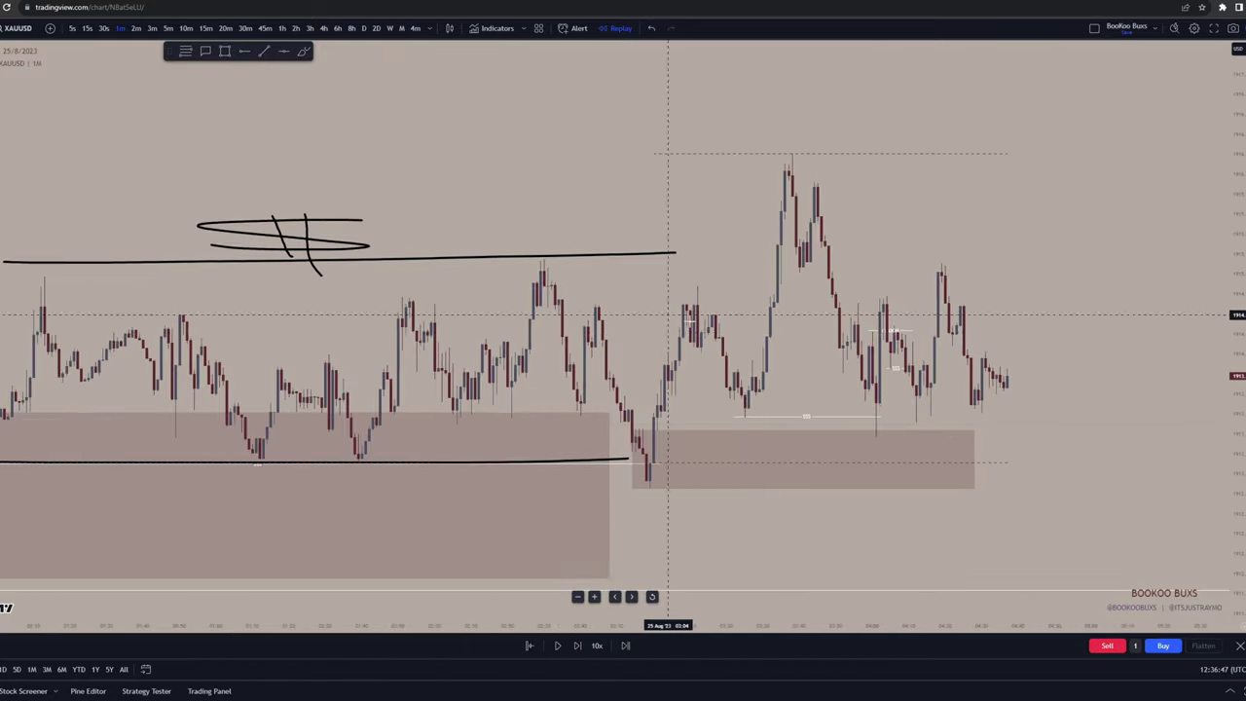
{"action": "left_click_drag", "start_coordinate": [668, 315], "coordinate": [583, 288]}
{"action": "left_click", "coordinate": [1, 354]}
{"action": "left_click", "coordinate": [33, 353]}
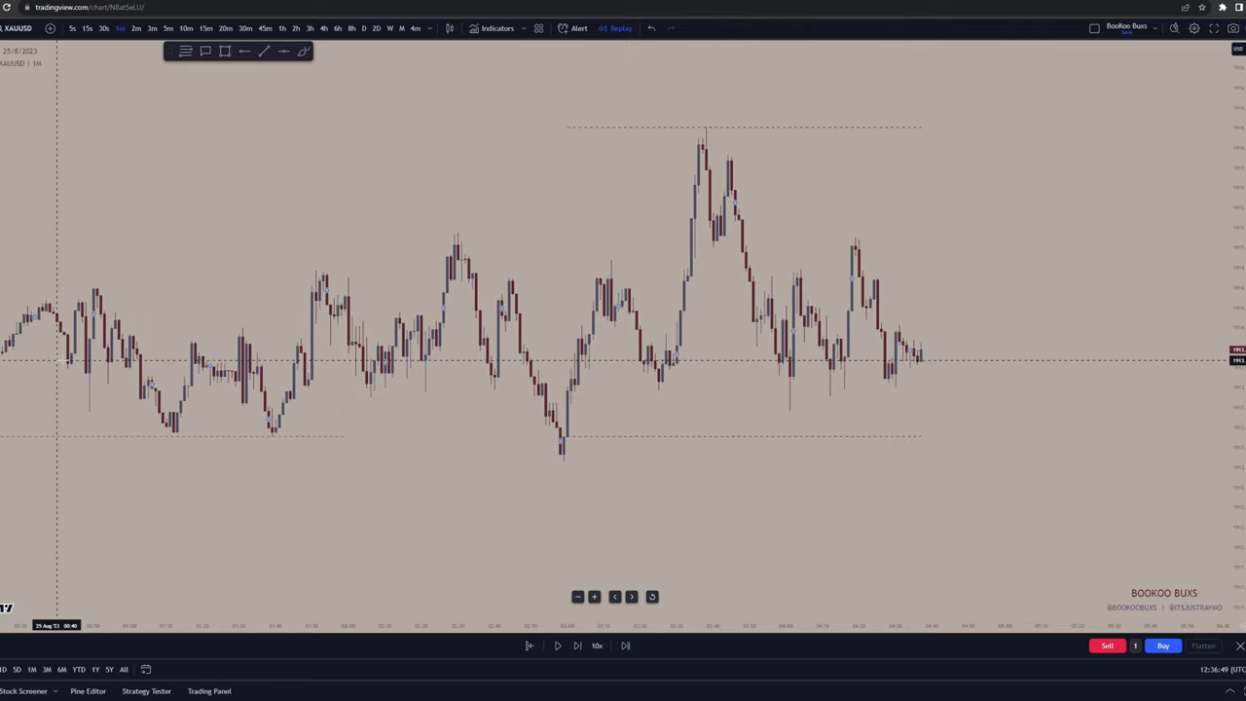
- Brush black circles around the swing low near 03:00 and the high that follows it
{"action": "left_click", "coordinate": [304, 51]}
{"action": "left_click_drag", "start_coordinate": [564, 431], "coordinate": [564, 431]}
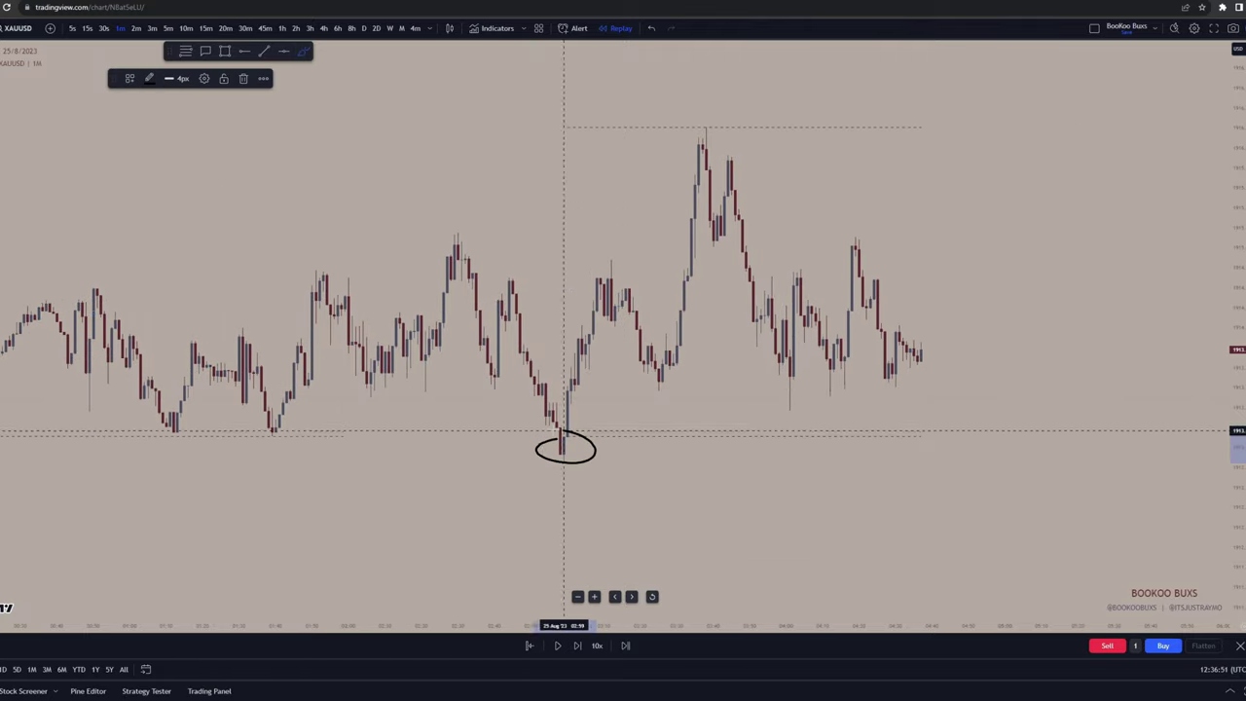
{"action": "left_click_drag", "start_coordinate": [678, 123], "coordinate": [681, 127]}
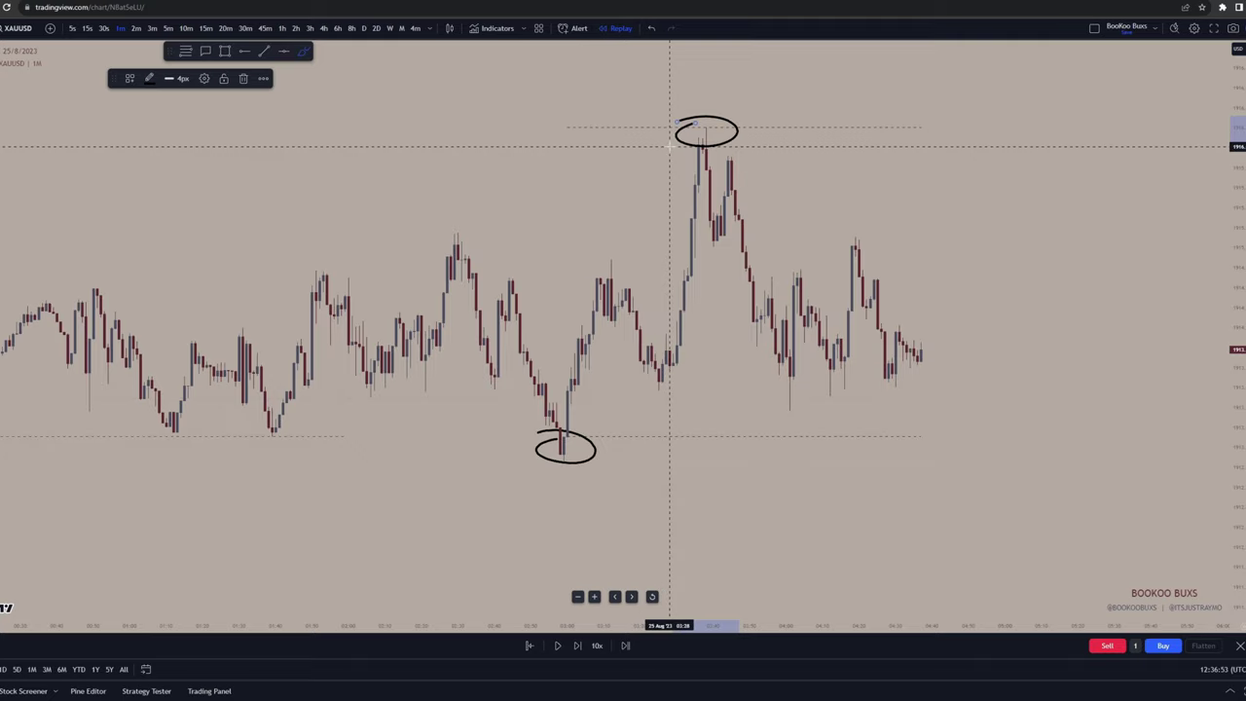
- Draw a demand zone rectangle over the circled swing low's final down move, extending past the latest candle
{"action": "scroll", "coordinate": [480, 187], "scroll_direction": "up", "scroll_amount": 1}
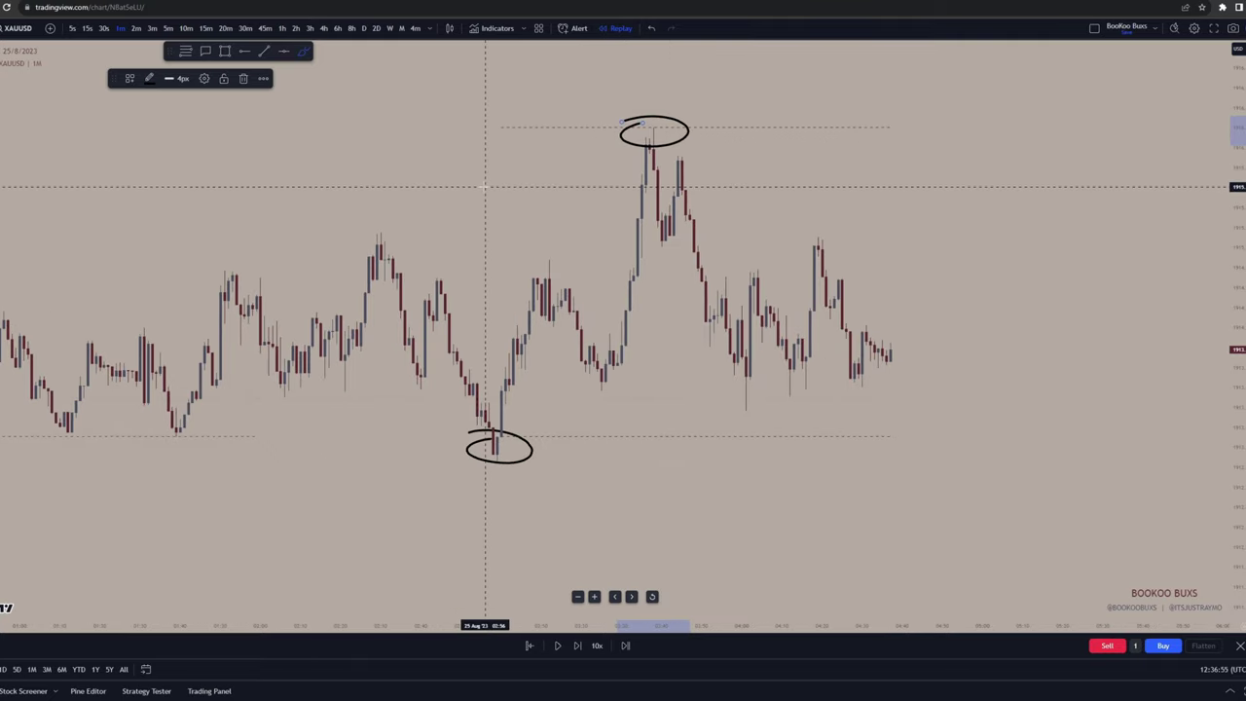
{"action": "left_click", "coordinate": [225, 52]}
{"action": "left_click_drag", "start_coordinate": [469, 402], "coordinate": [954, 462]}
{"action": "left_click", "coordinate": [656, 305]}
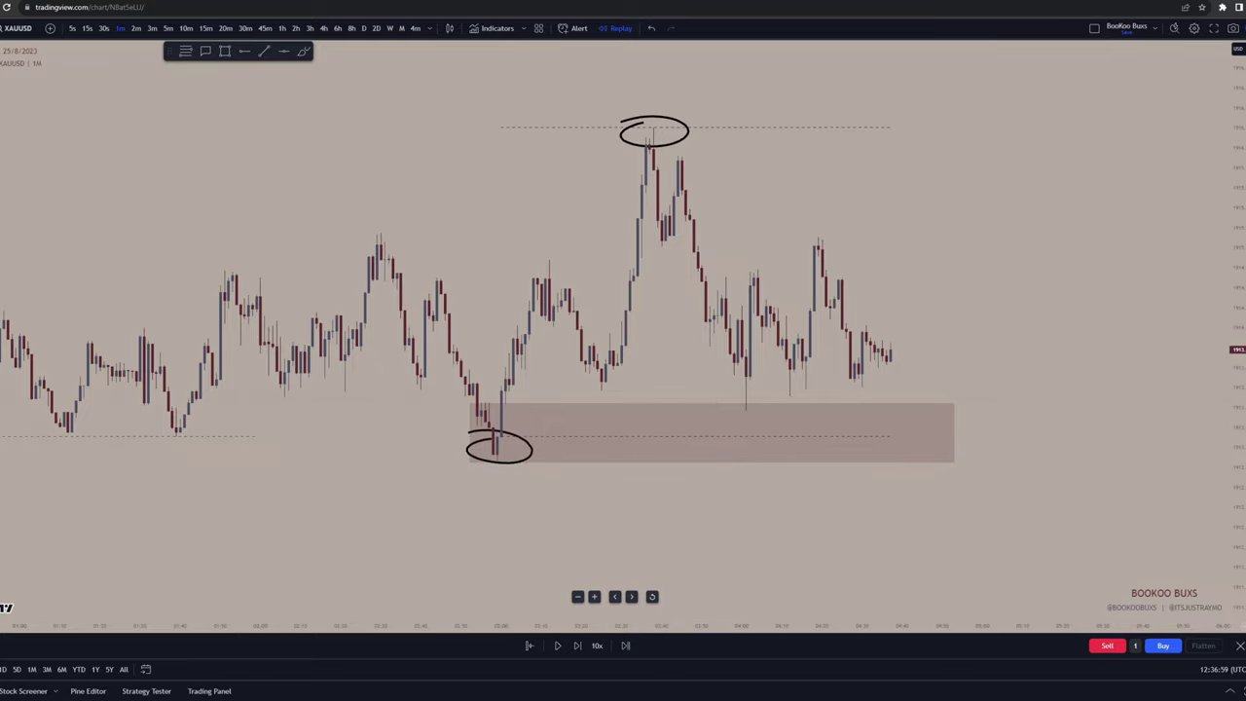
- Set the brush color to white and circle the small swing highs and lows of the pullback and the following bounce high
{"action": "scroll", "coordinate": [389, 256], "scroll_direction": "up", "scroll_amount": 3}
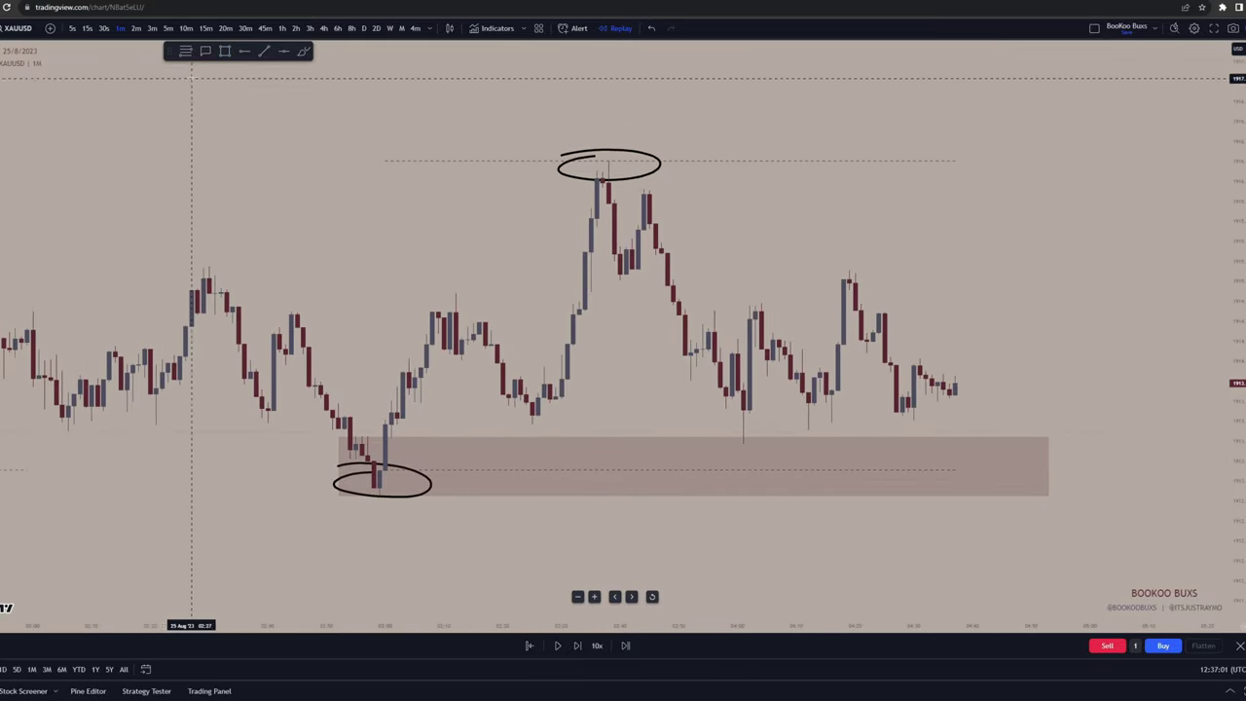
{"action": "left_click", "coordinate": [305, 52]}
{"action": "left_click", "coordinate": [149, 78]}
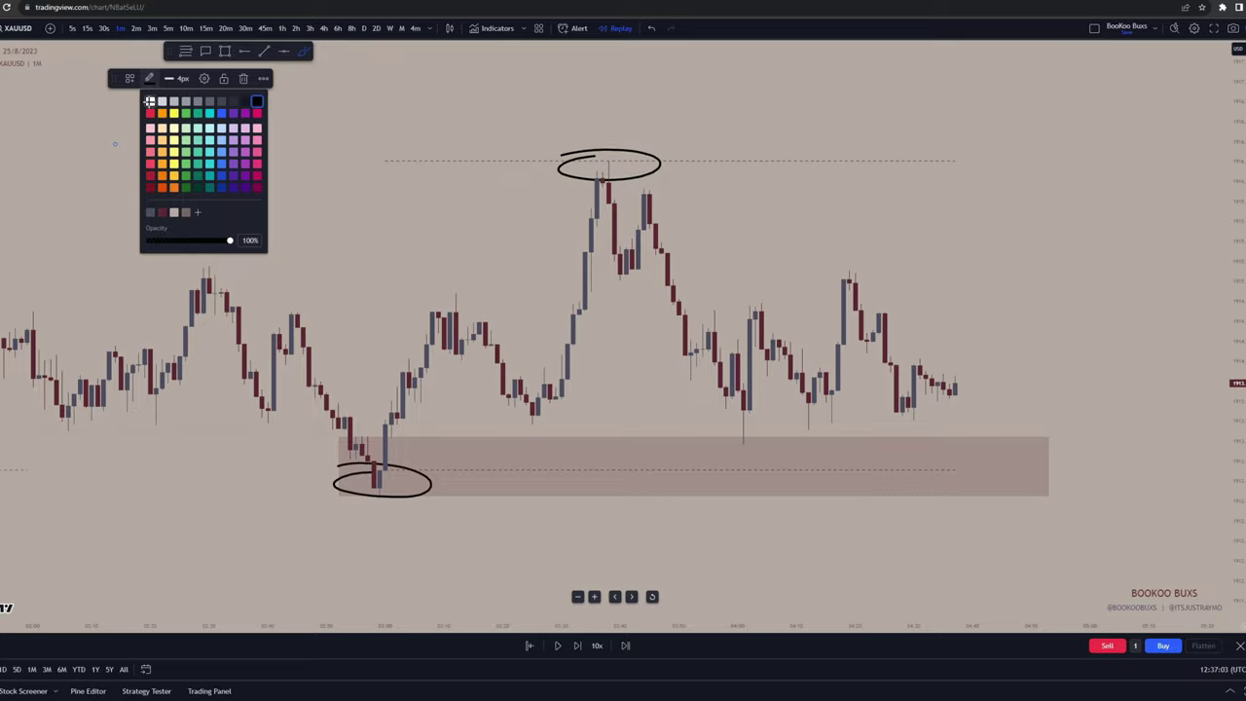
{"action": "left_click", "coordinate": [149, 101]}
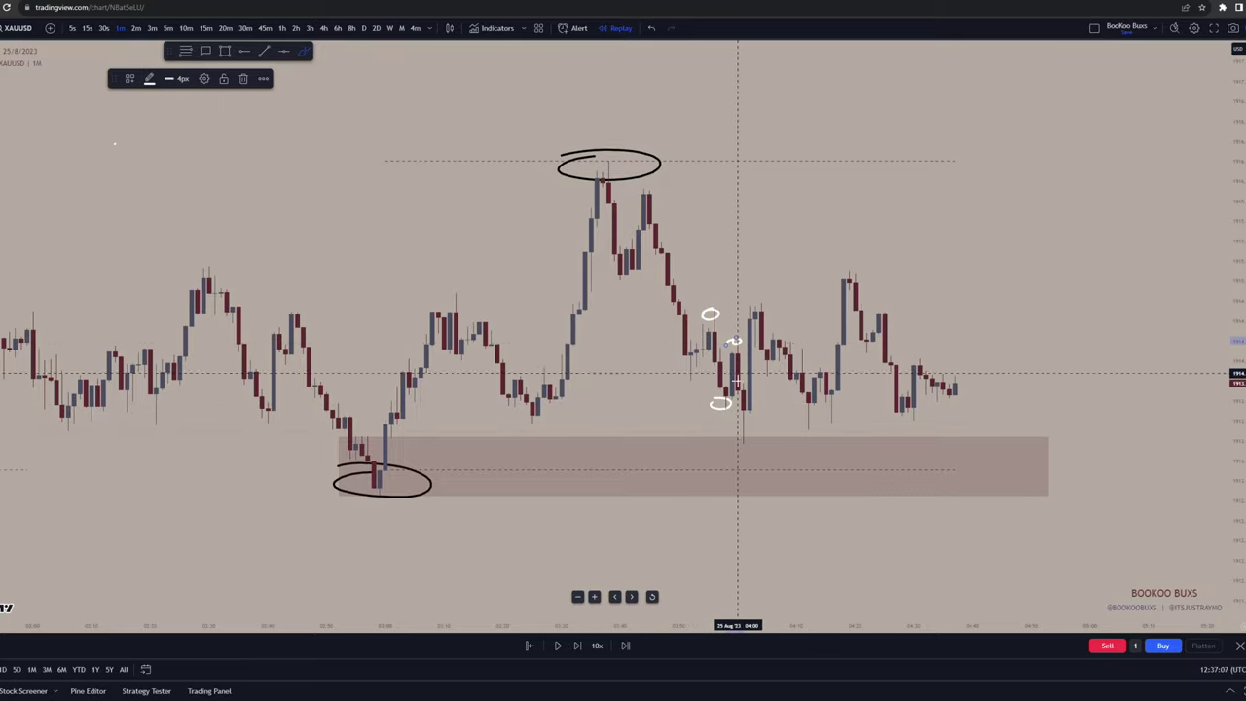
{"action": "left_click_drag", "start_coordinate": [748, 436], "coordinate": [747, 437]}
{"action": "left_click_drag", "start_coordinate": [750, 304], "coordinate": [750, 310]}
- Brush a white line from the black-circled swing low up to the black-circled high, and undo the stroke
{"action": "scroll", "coordinate": [484, 347], "scroll_direction": "down", "scroll_amount": 1}
{"action": "scroll", "coordinate": [497, 347], "scroll_direction": "up", "scroll_amount": 1}
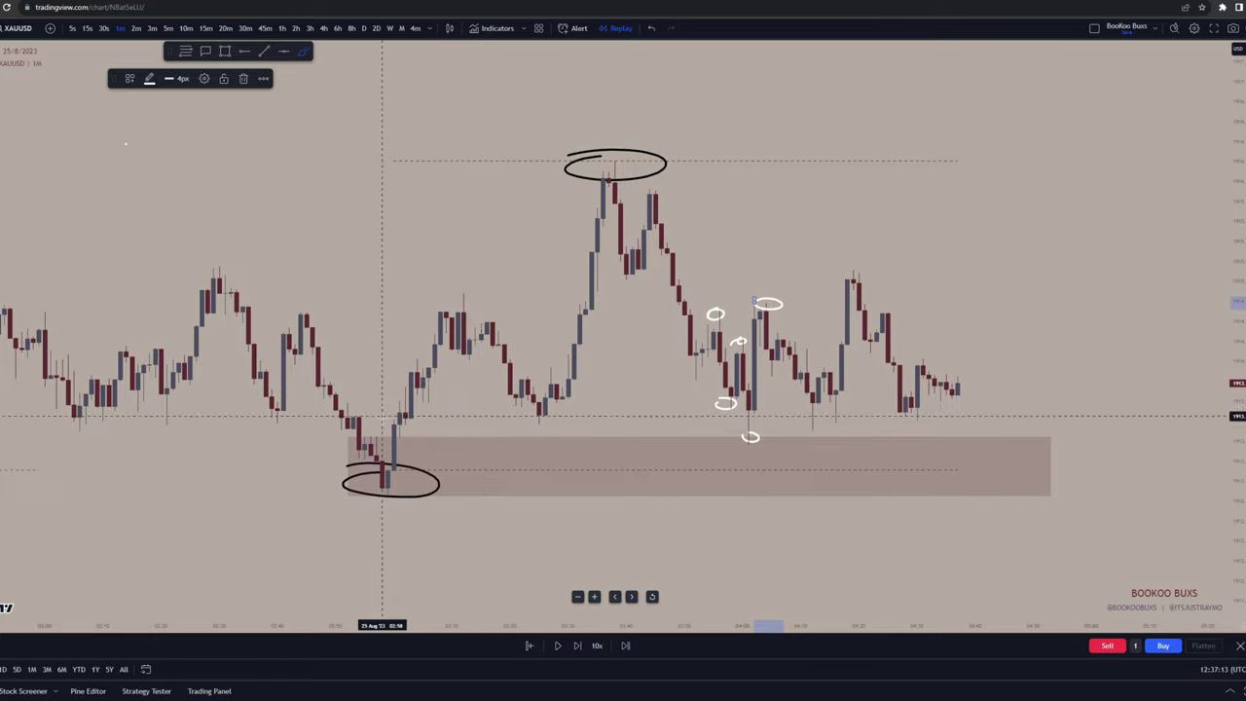
{"action": "left_click_drag", "start_coordinate": [379, 487], "coordinate": [595, 172]}
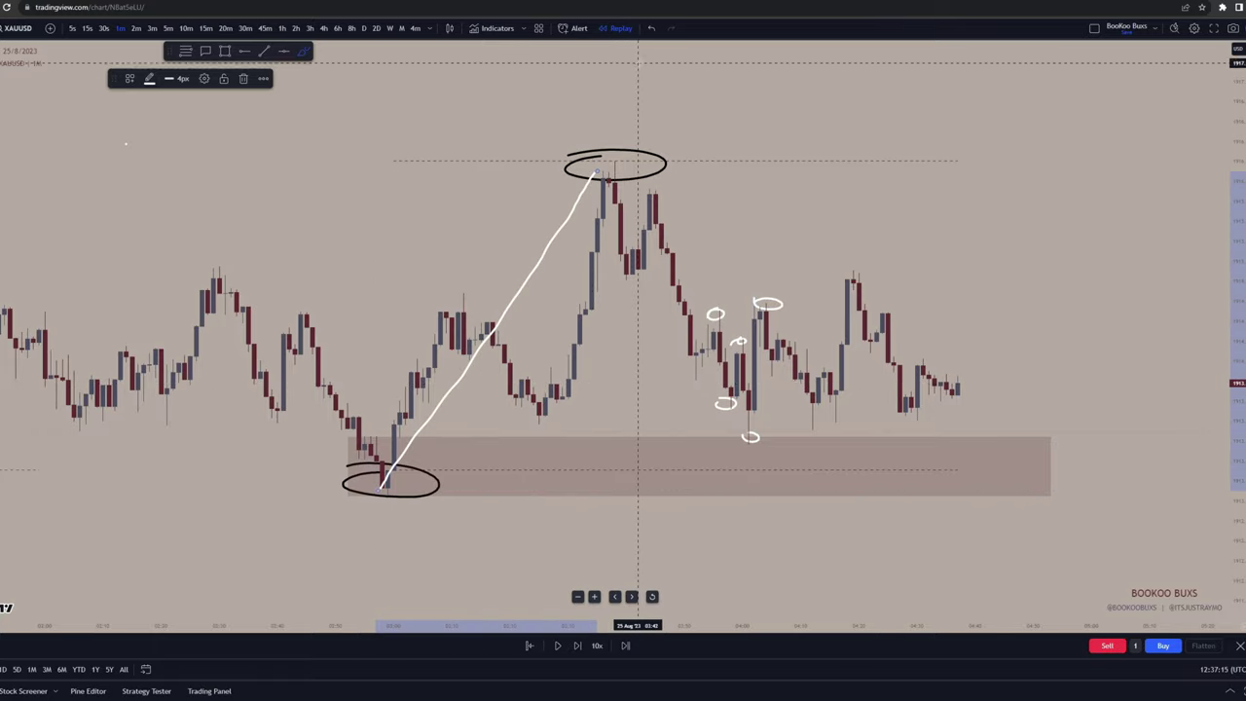
{"action": "scroll", "coordinate": [682, 305], "scroll_direction": "down", "scroll_amount": 4}
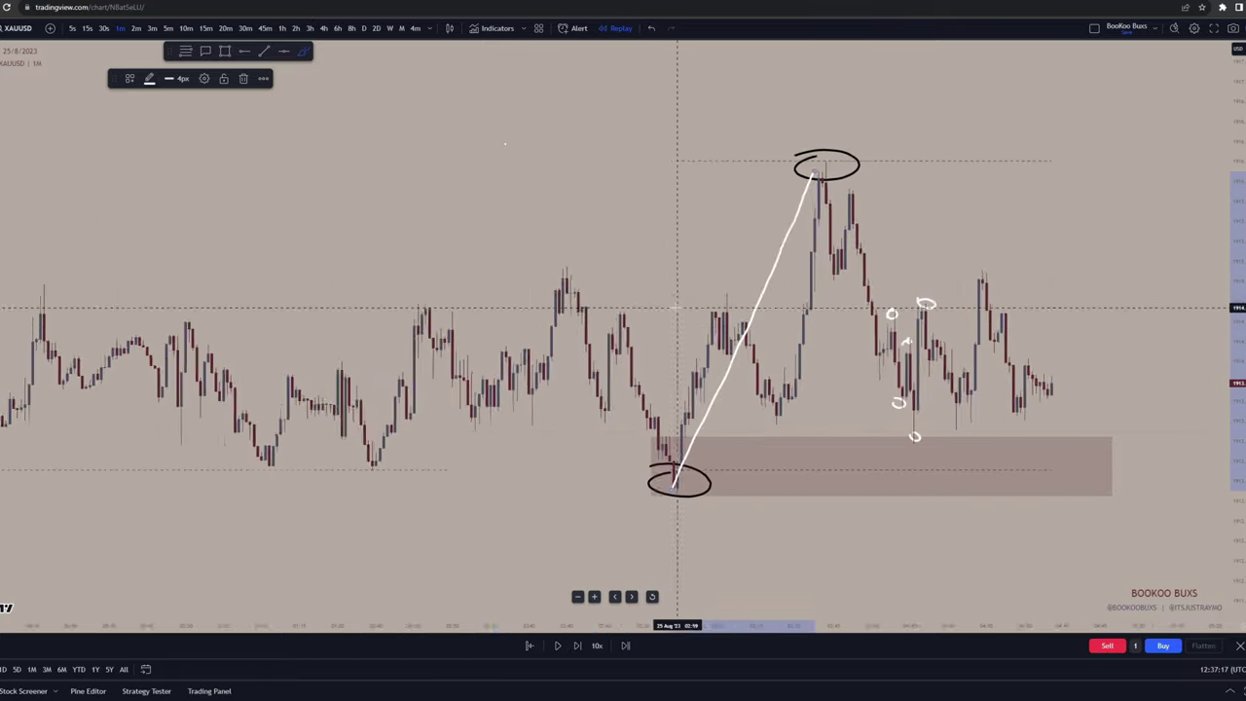
{"action": "scroll", "coordinate": [657, 326], "scroll_direction": "up", "scroll_amount": 4}
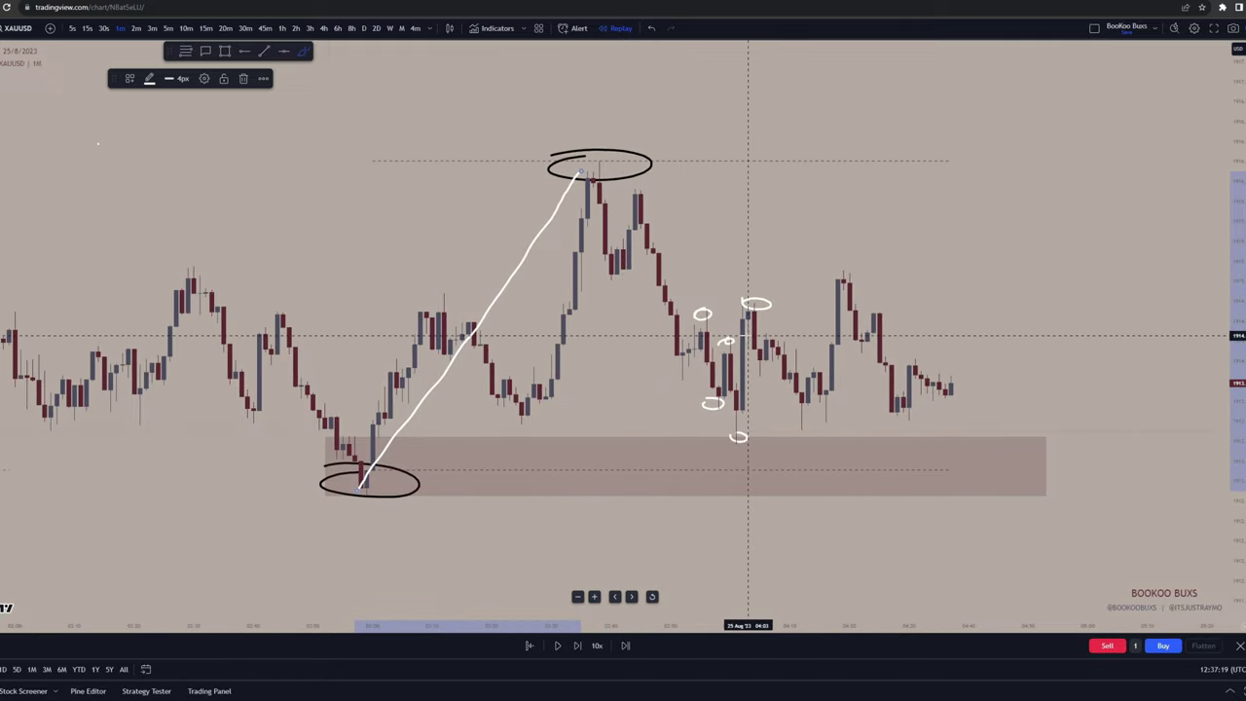
{"action": "left_click", "coordinate": [649, 30]}
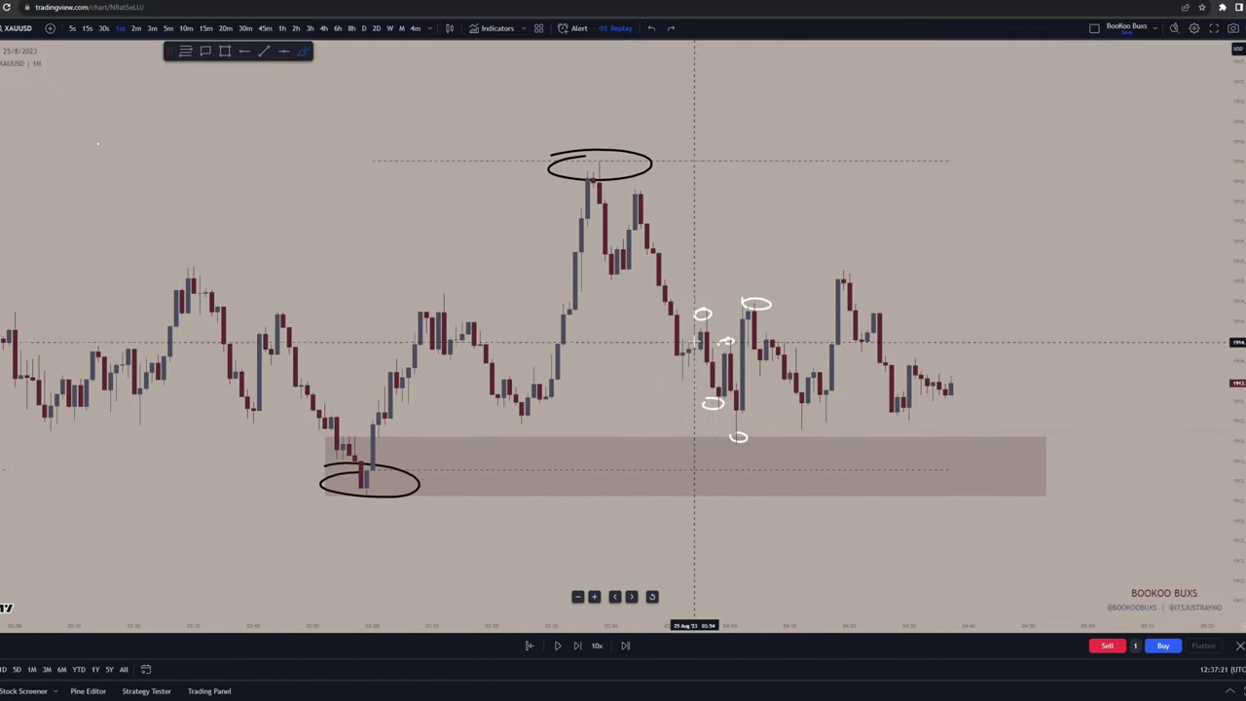
- Brush a white break line at the last lower high, a path down to the pullback low and up to the next high, and circle both
{"action": "scroll", "coordinate": [561, 292], "scroll_direction": "up", "scroll_amount": 1}
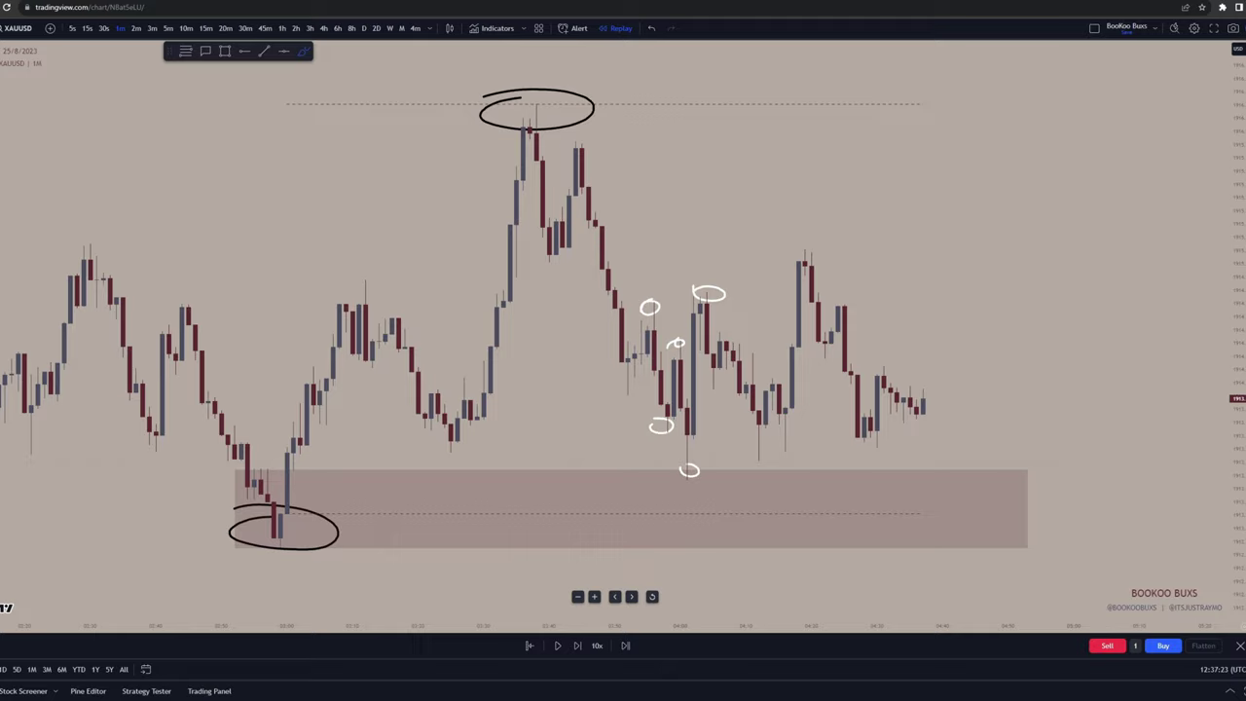
{"action": "scroll", "coordinate": [107, 189], "scroll_direction": "up", "scroll_amount": 1}
{"action": "mouse_move", "coordinate": [108, 188]}
{"action": "left_mouse_down"}
{"action": "mouse_move", "coordinate": [383, 195]}
{"action": "mouse_move", "coordinate": [342, 206]}
{"action": "left_mouse_up"}
{"action": "left_click", "coordinate": [303, 52]}
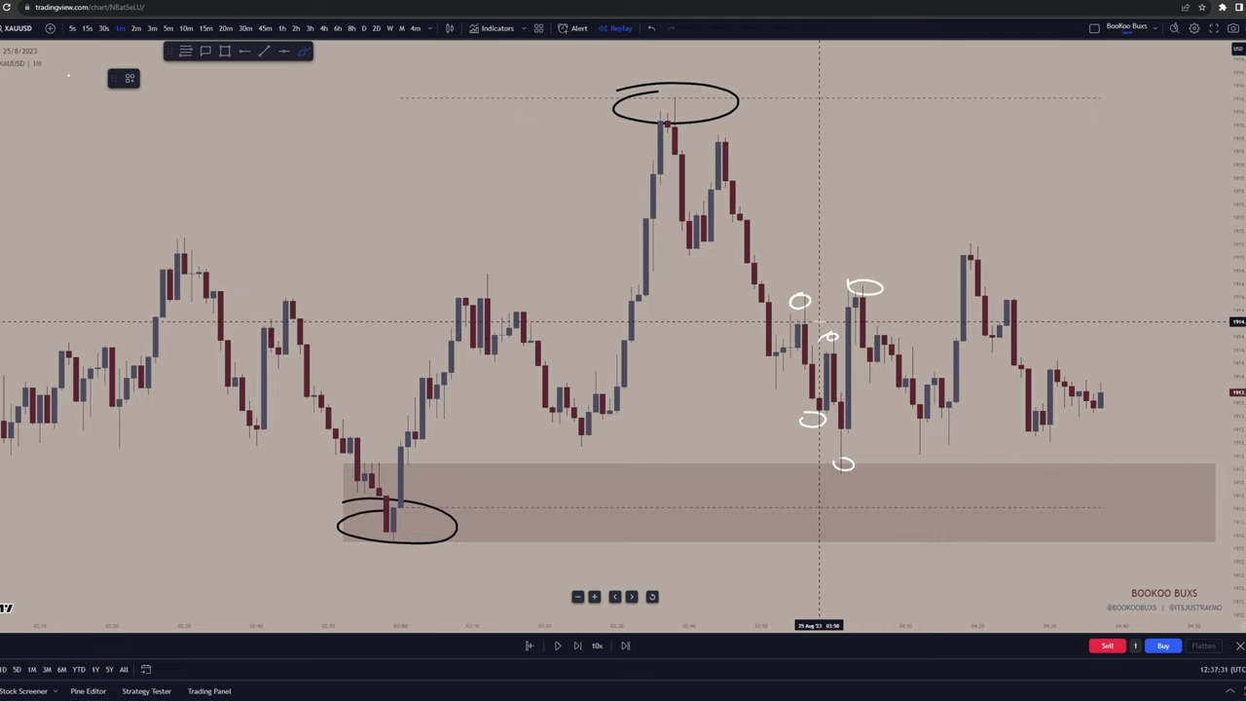
{"action": "left_click_drag", "start_coordinate": [812, 334], "coordinate": [869, 336]}
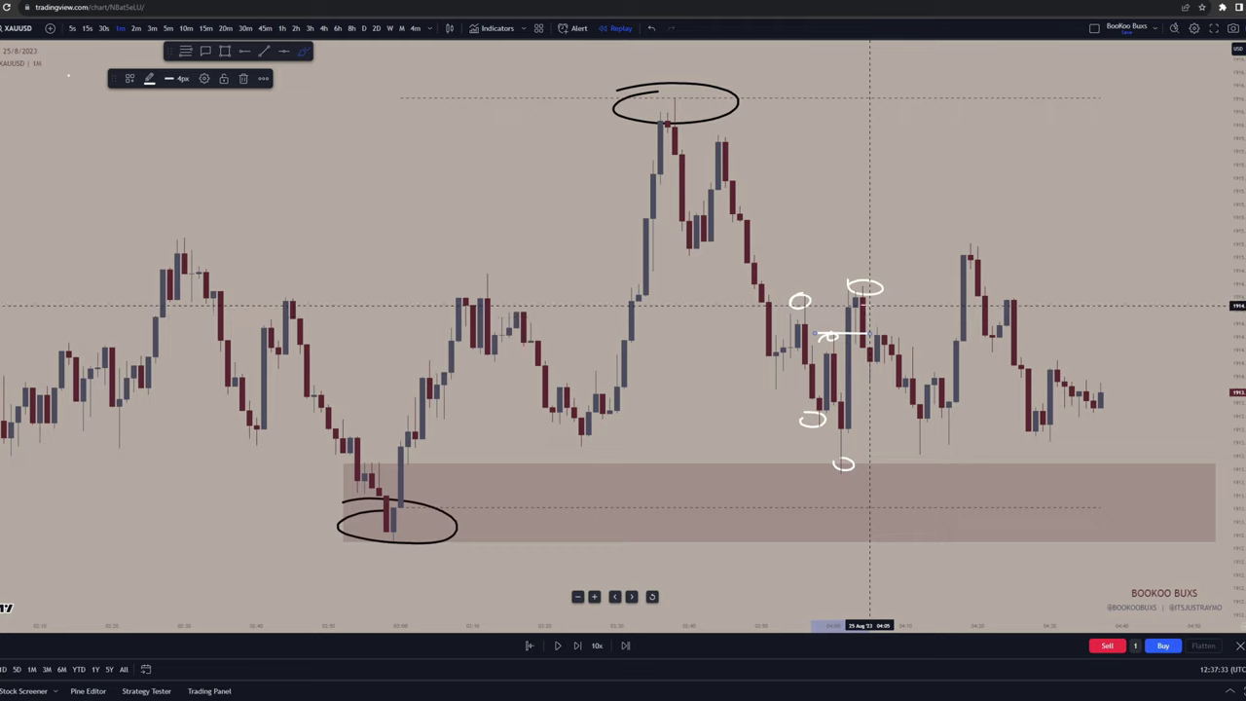
{"action": "mouse_move", "coordinate": [862, 290]}
{"action": "left_mouse_down"}
{"action": "mouse_move", "coordinate": [935, 445]}
{"action": "mouse_move", "coordinate": [925, 433]}
{"action": "mouse_move", "coordinate": [979, 250]}
{"action": "mouse_move", "coordinate": [964, 258]}
{"action": "left_mouse_up"}
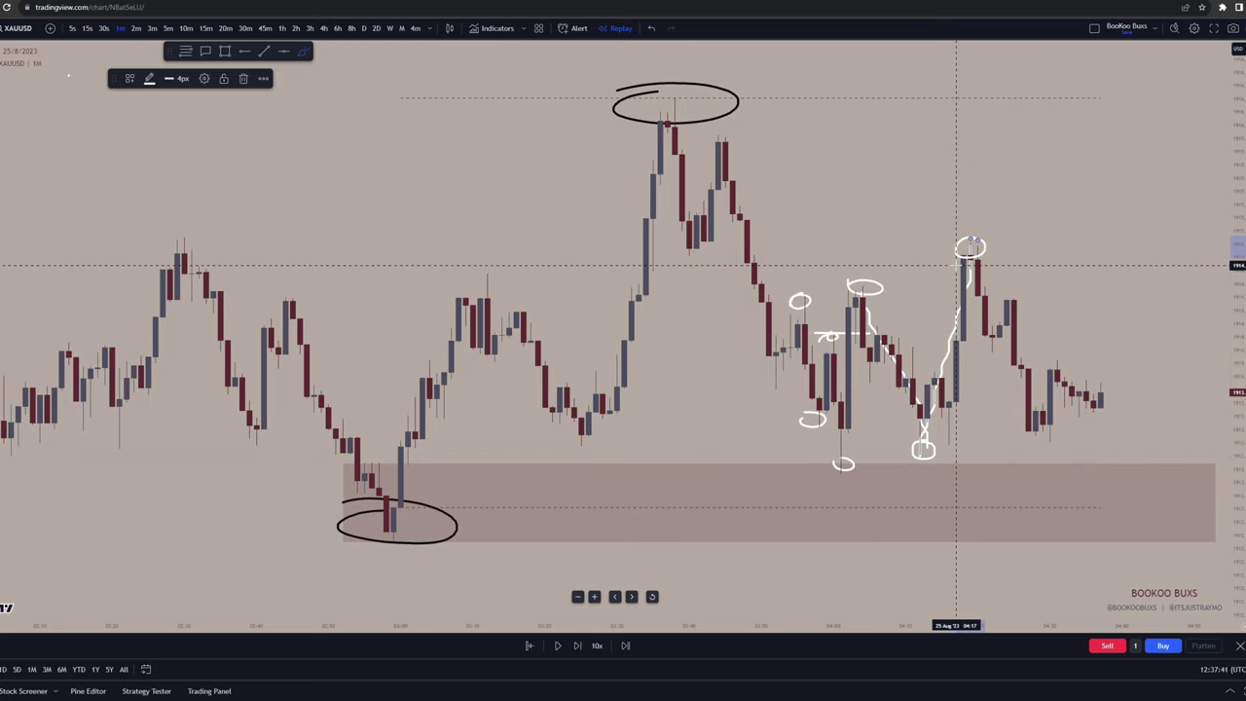
- Brush a white projected path from the latest circled high down to the pullback low, then up in two legs above the chart
{"action": "mouse_move", "coordinate": [970, 249]}
{"action": "left_mouse_down"}
{"action": "mouse_move", "coordinate": [1042, 432]}
{"action": "mouse_move", "coordinate": [1113, 199]}
{"action": "mouse_move", "coordinate": [1155, 356]}
{"action": "mouse_move", "coordinate": [1216, 44]}
{"action": "left_mouse_up"}
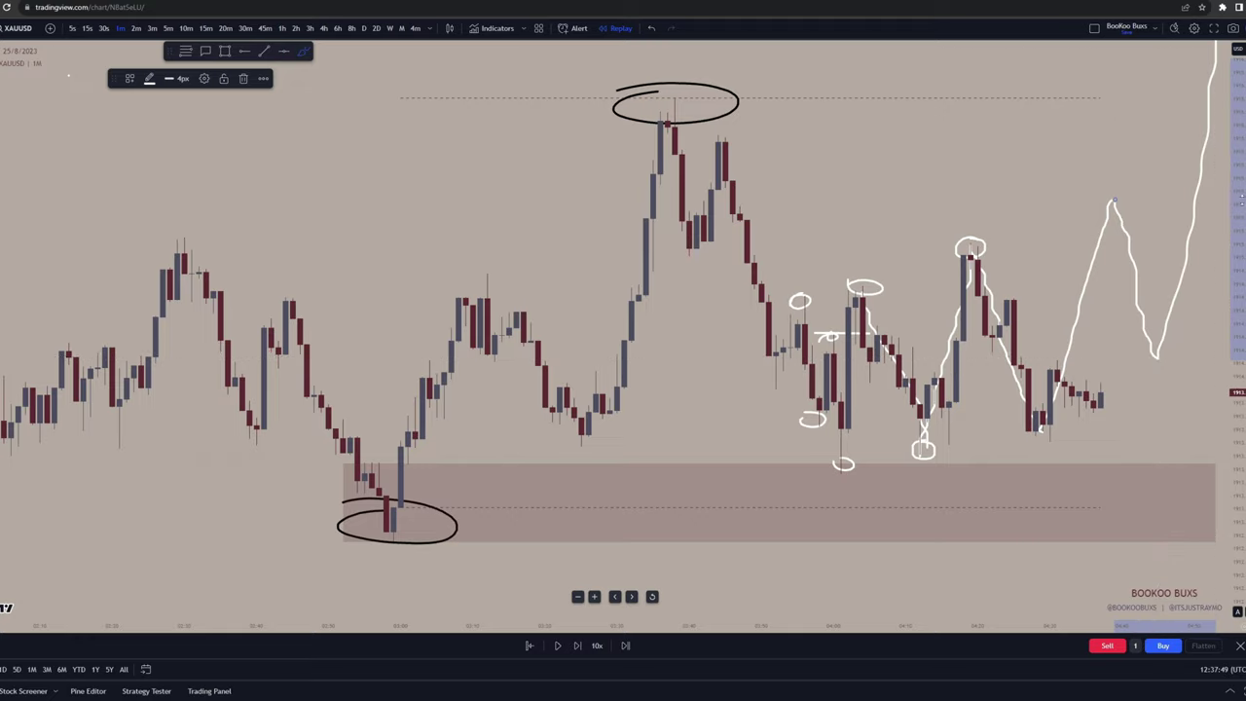
{"action": "scroll", "coordinate": [383, 130], "scroll_direction": "down", "scroll_amount": 3}
{"action": "mouse_move", "coordinate": [383, 129]}
{"action": "left_mouse_down"}
{"action": "mouse_move", "coordinate": [250, 208]}
{"action": "mouse_move", "coordinate": [206, 208]}
{"action": "left_mouse_up"}
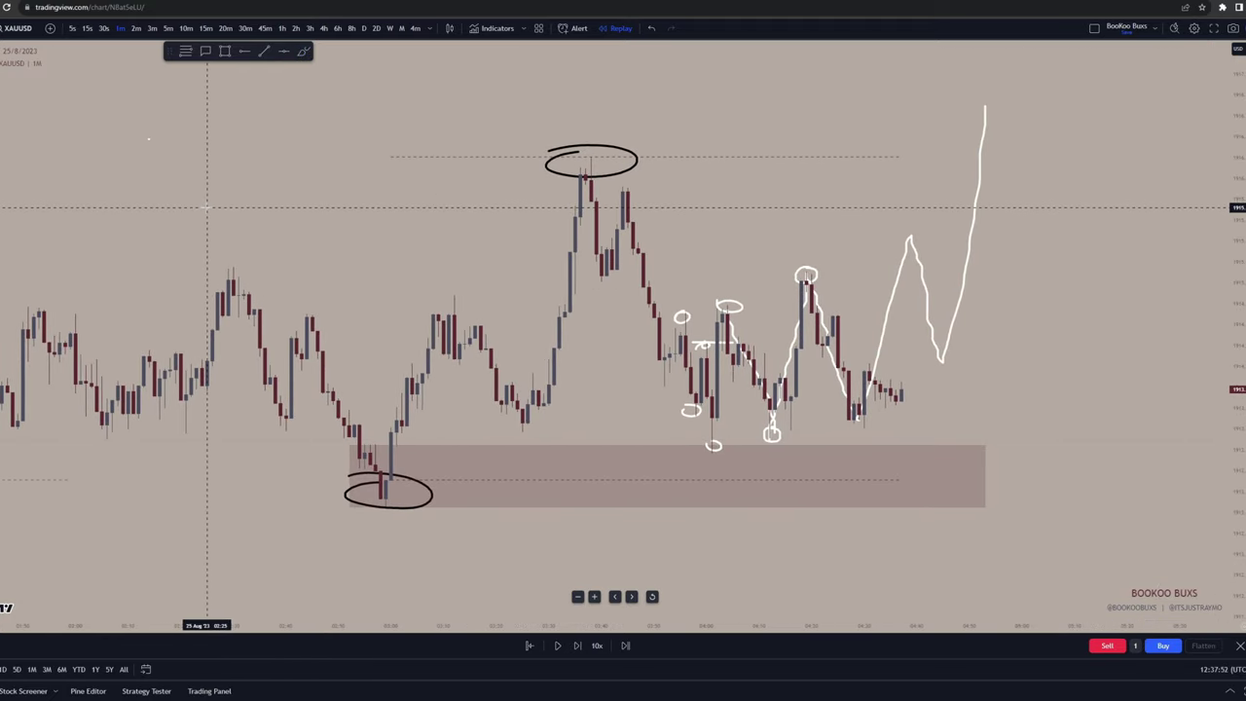
- Brush a larger circle around the black-circled swing low, set the brush color to black, and re-circle the major swing high
{"action": "left_click", "coordinate": [304, 51]}
{"action": "left_click", "coordinate": [396, 473]}
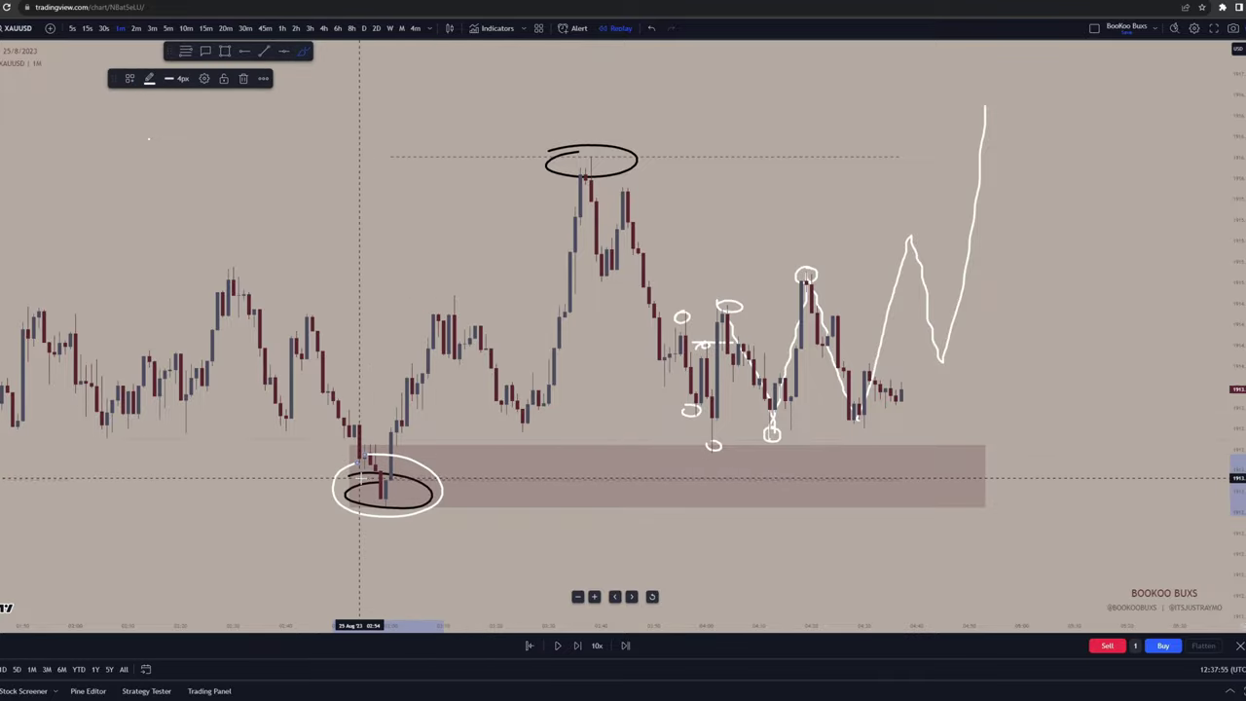
{"action": "left_click", "coordinate": [147, 82]}
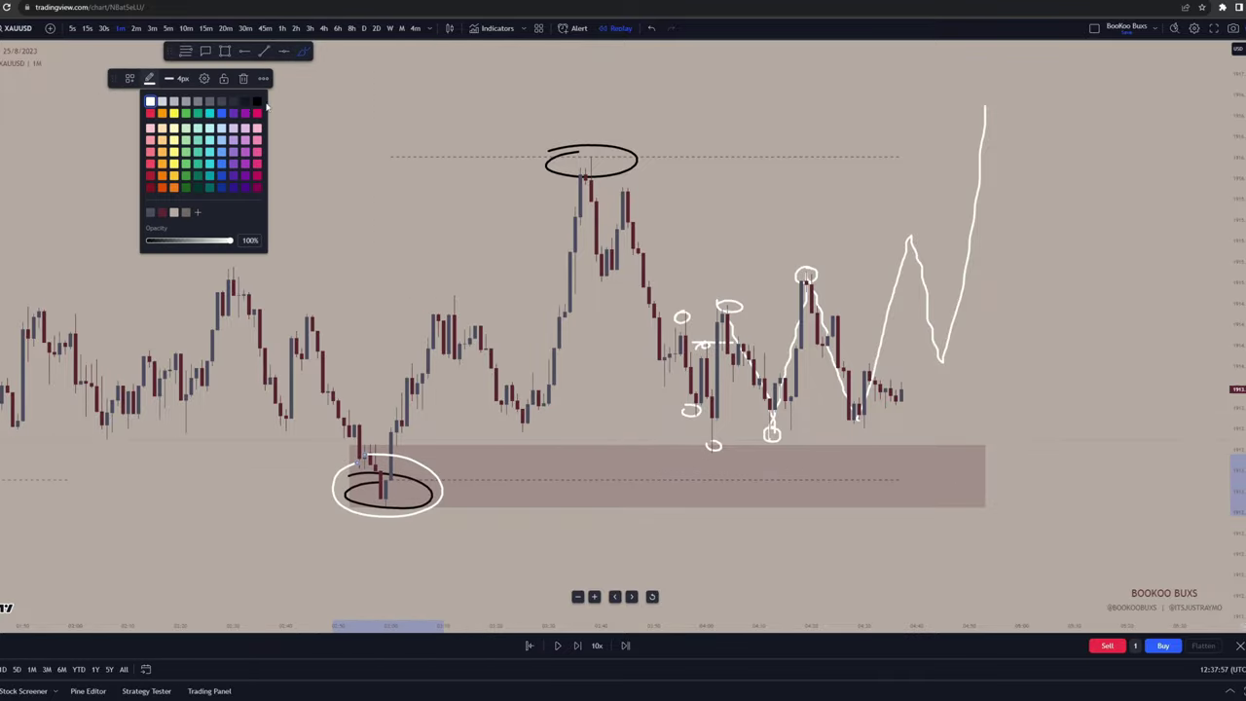
{"action": "left_click", "coordinate": [258, 101]}
{"action": "left_click_drag", "start_coordinate": [557, 160], "coordinate": [565, 139]}
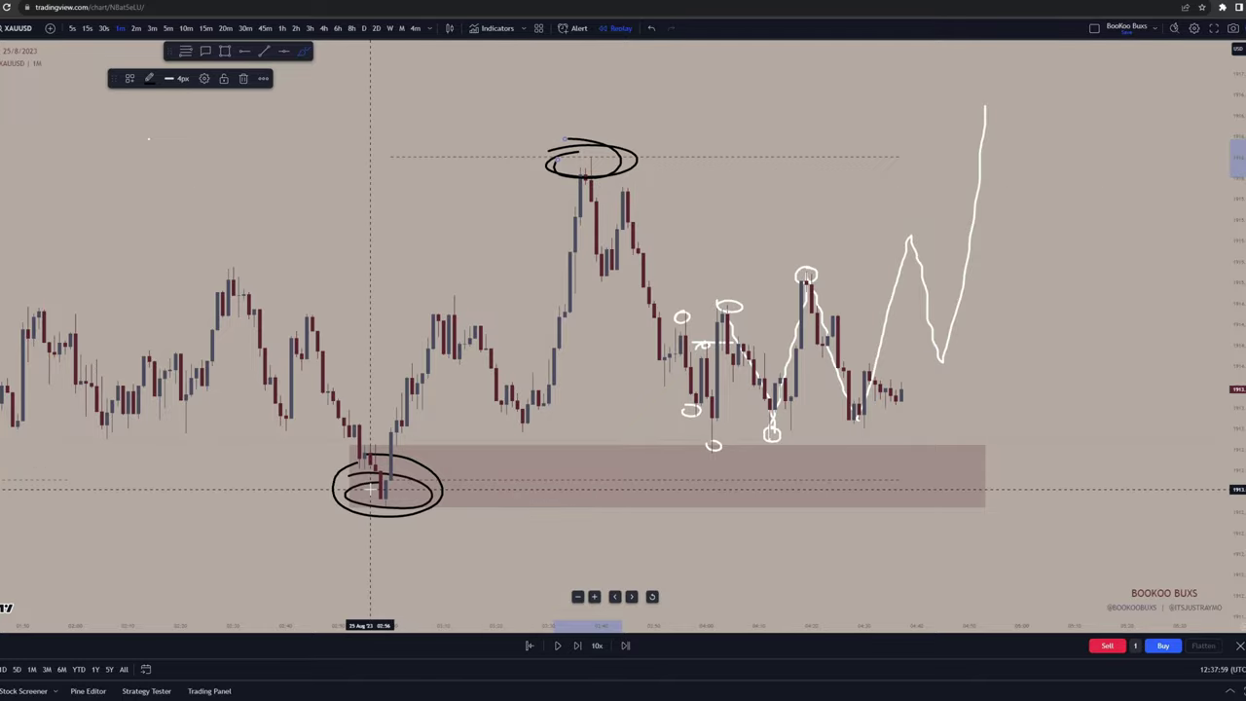
- Brush the black swing path from the major low to the high, down and up again, circle the recent range, and undo the black markings
{"action": "mouse_move", "coordinate": [370, 487]}
{"action": "left_mouse_down"}
{"action": "mouse_move", "coordinate": [591, 156]}
{"action": "mouse_move", "coordinate": [793, 428]}
{"action": "mouse_move", "coordinate": [1022, 42]}
{"action": "left_mouse_up"}
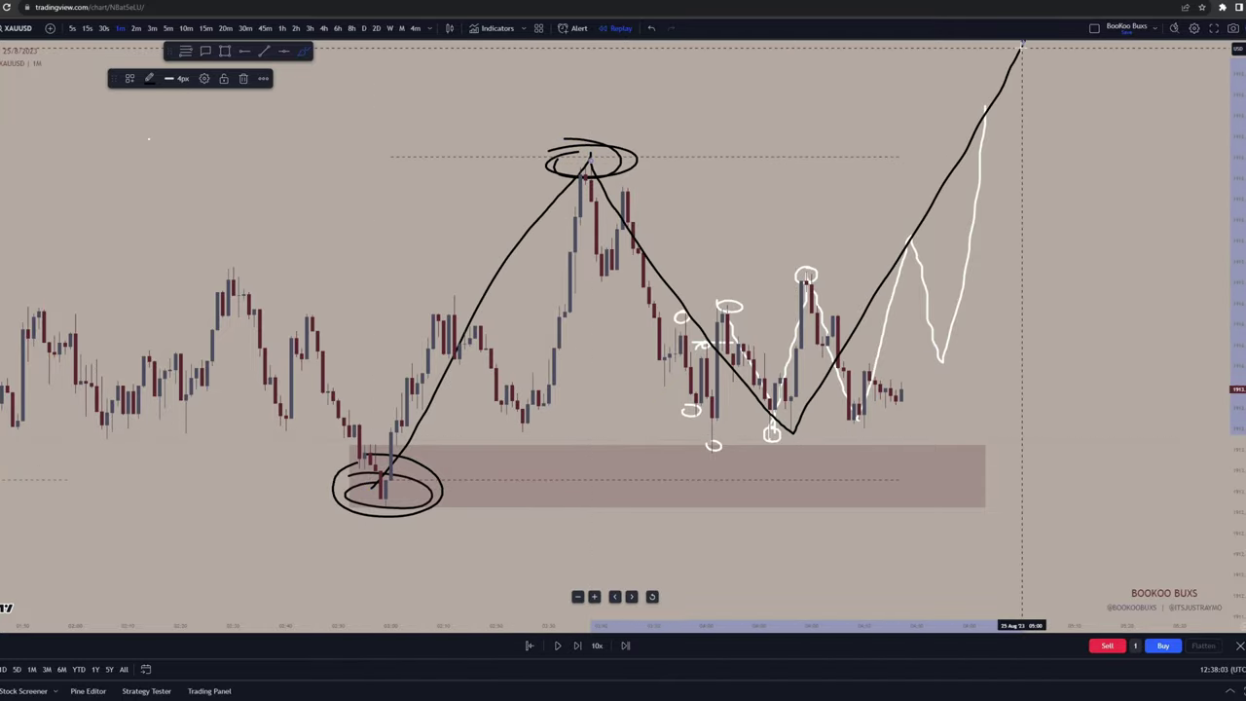
{"action": "mouse_move", "coordinate": [925, 205]}
{"action": "left_mouse_down"}
{"action": "mouse_move", "coordinate": [820, 217]}
{"action": "mouse_move", "coordinate": [843, 447]}
{"action": "mouse_move", "coordinate": [854, 212]}
{"action": "left_mouse_up"}
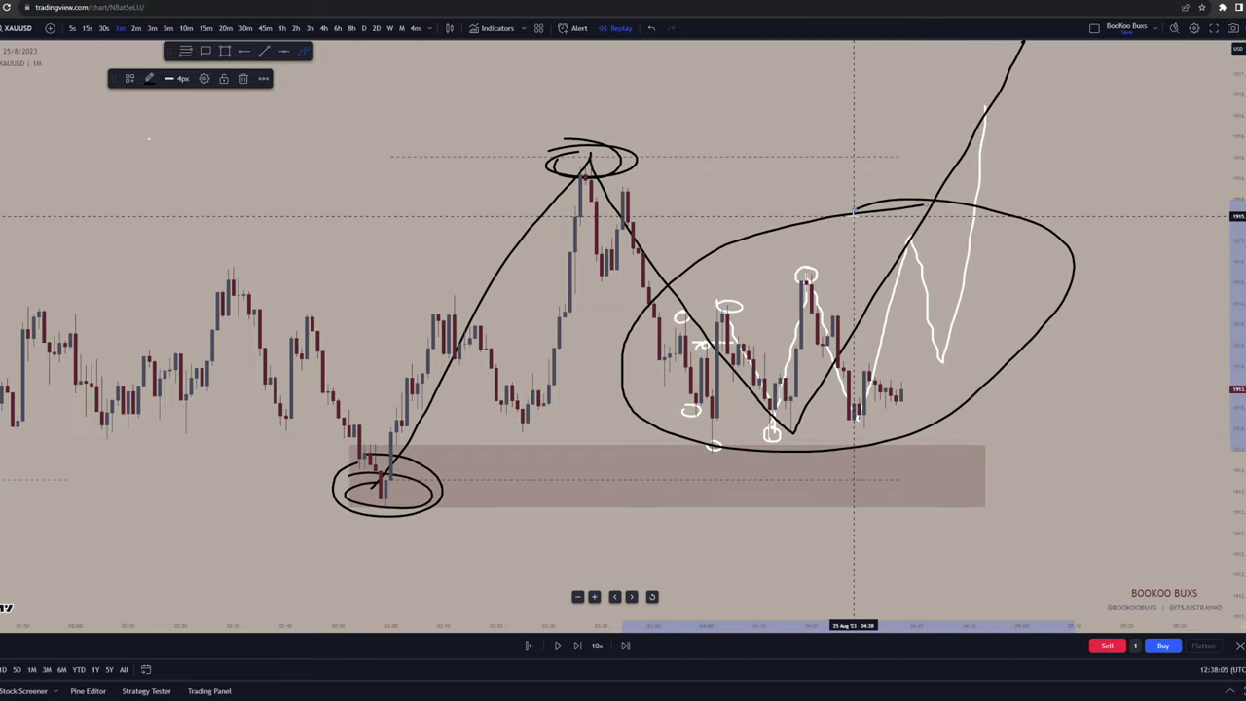
{"action": "left_click", "coordinate": [648, 30]}
{"action": "left_click", "coordinate": [648, 29]}
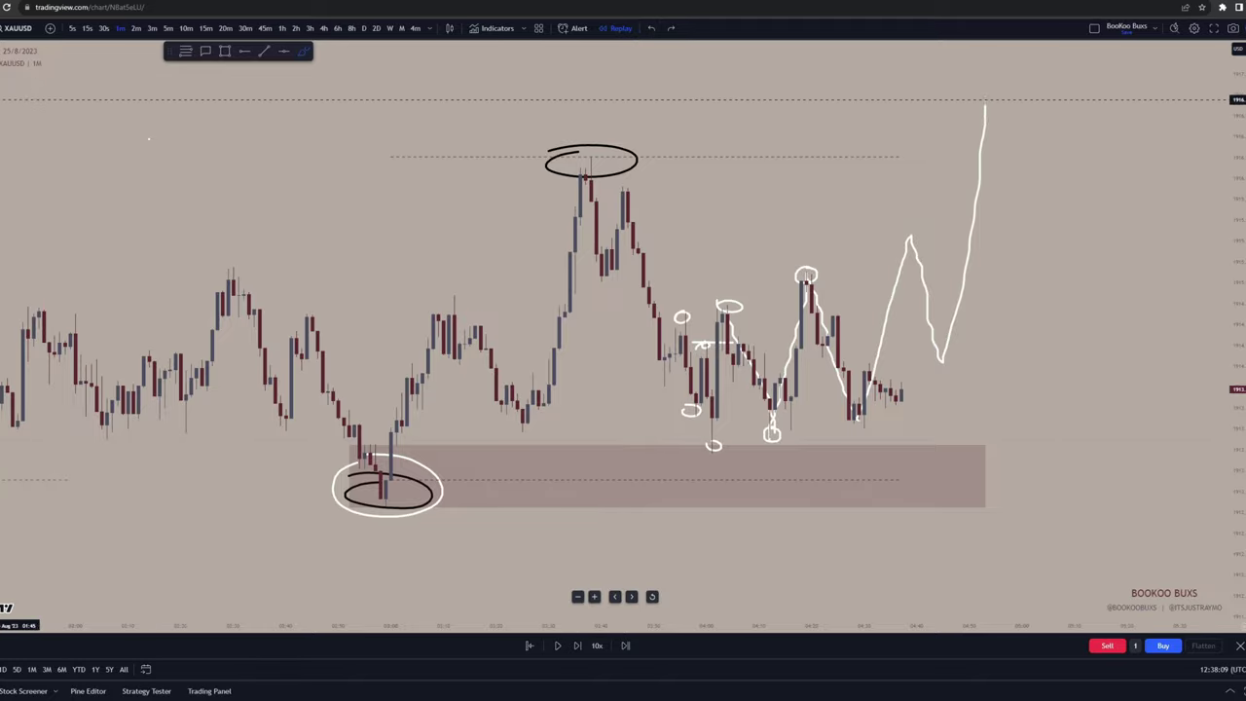
{"action": "key", "text": "Escape"}
- Delete the white projected path strokes beyond the latest candles
{"action": "scroll", "coordinate": [235, 156], "scroll_direction": "up", "scroll_amount": 3}
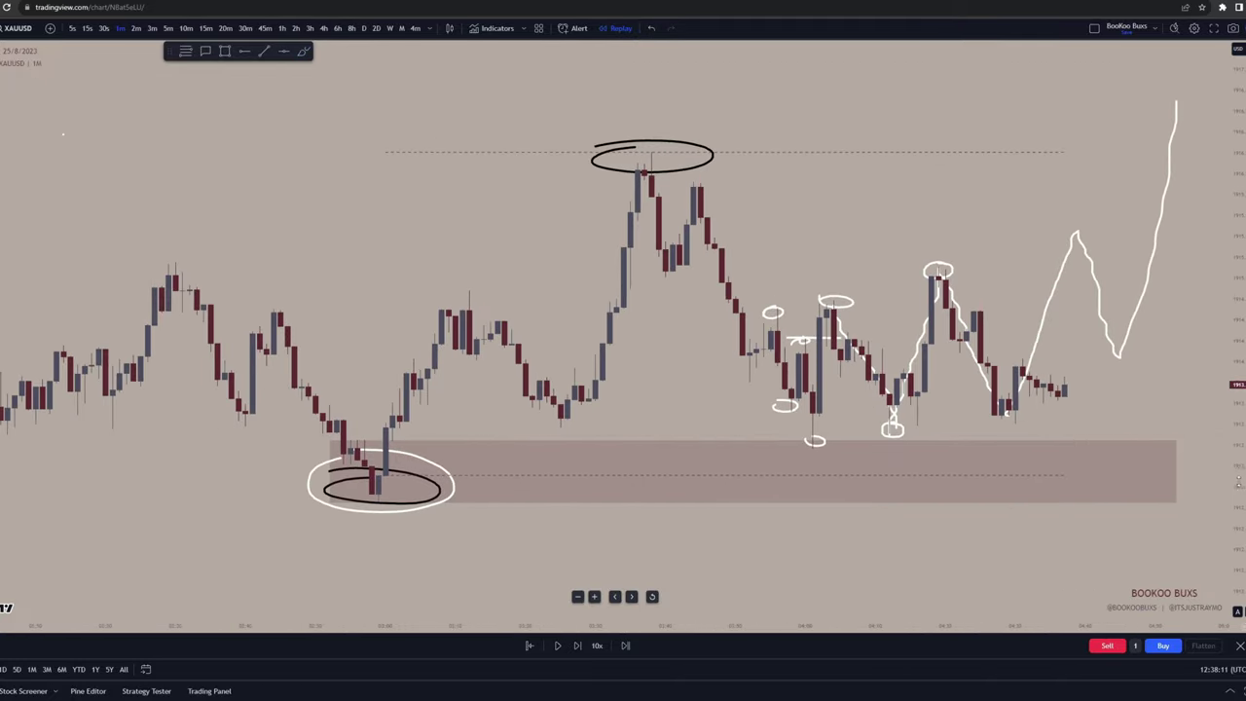
{"action": "left_click_drag", "start_coordinate": [1236, 472], "coordinate": [1236, 356]}
{"action": "left_click_drag", "start_coordinate": [1196, 346], "coordinate": [900, 352]}
{"action": "scroll", "coordinate": [900, 350], "scroll_direction": "up", "scroll_amount": 2}
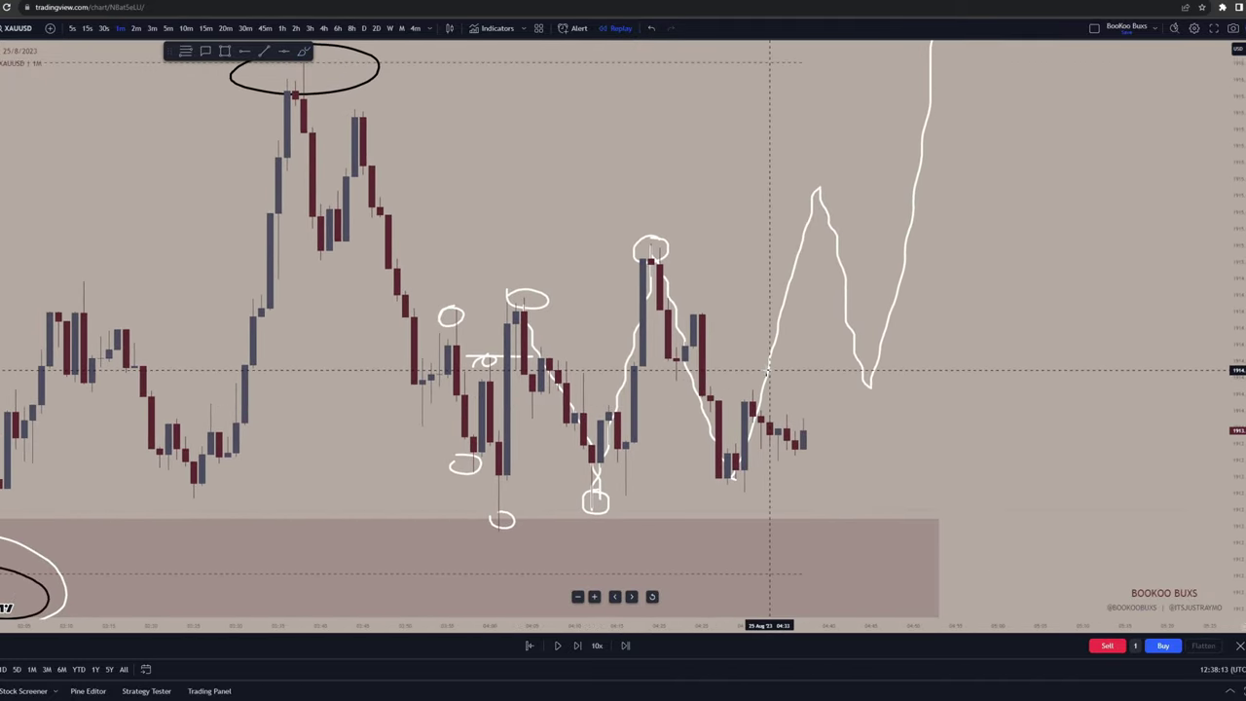
{"action": "left_click", "coordinate": [768, 371]}
{"action": "key", "text": "Delete"}
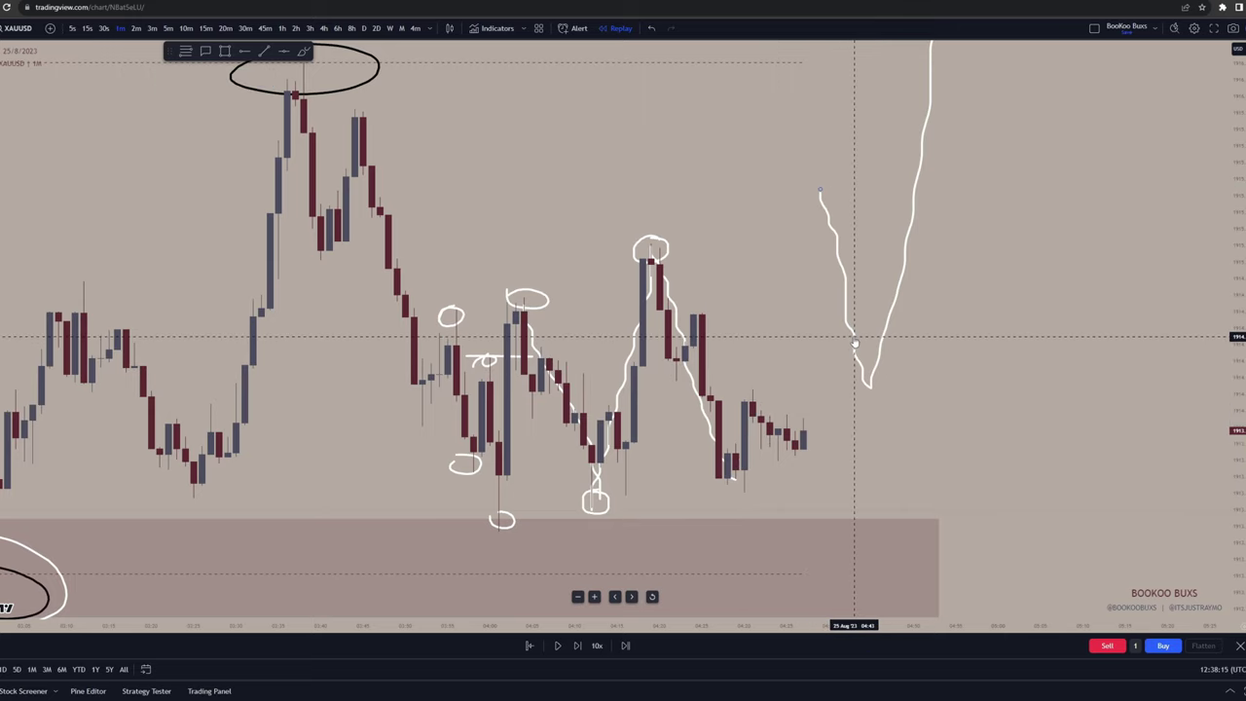
{"action": "left_click", "coordinate": [854, 338]}
{"action": "key", "text": "Delete"}
- Delete the white strokes tracing the pullback down, the rise to the latest circled high, and the drop after it
{"action": "left_click_drag", "start_coordinate": [669, 406], "coordinate": [746, 376]}
{"action": "left_click", "coordinate": [634, 383]}
{"action": "key", "text": "Delete"}
{"action": "left_click", "coordinate": [719, 392]}
{"action": "key", "text": "Delete"}
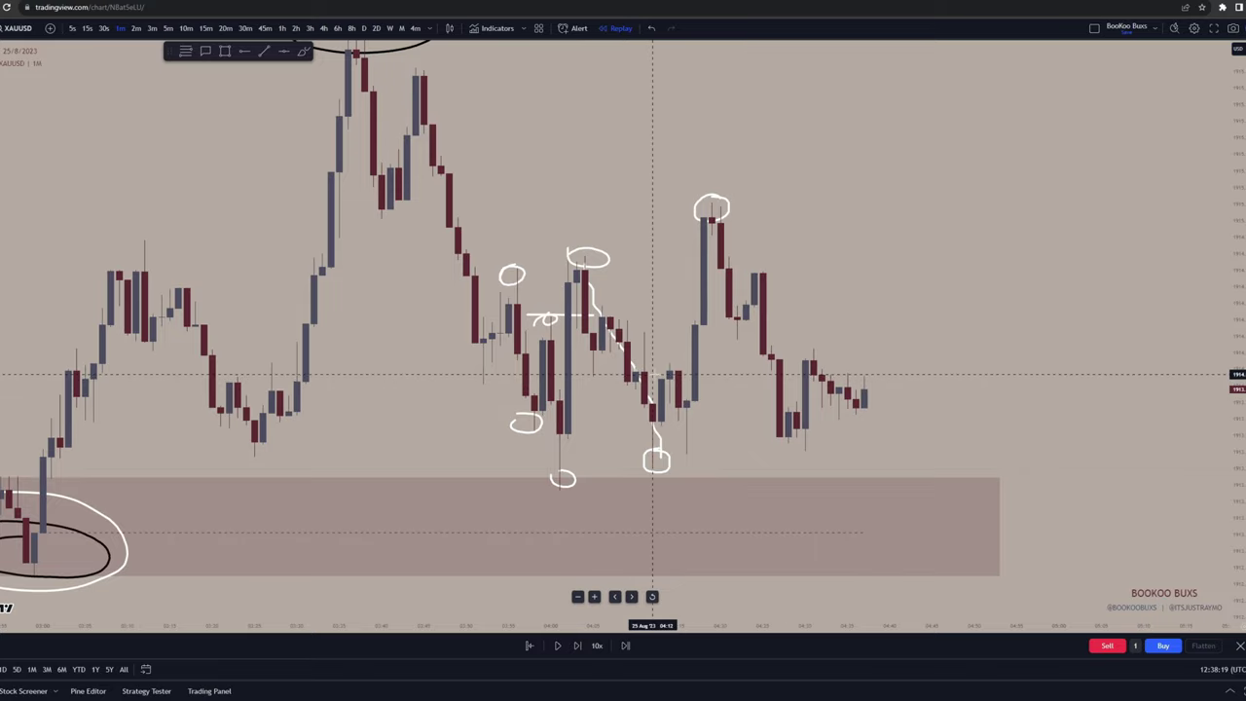
{"action": "left_click", "coordinate": [637, 375]}
{"action": "key", "text": "Delete"}
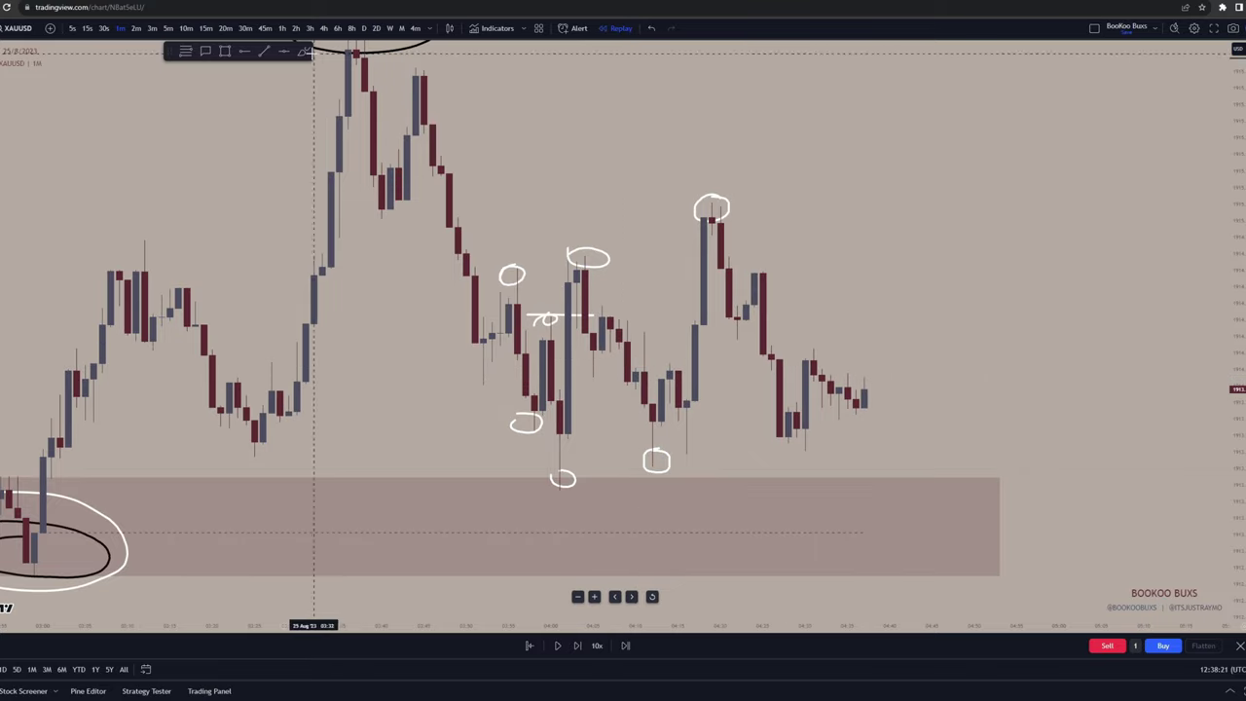
- Brush a white line from the circled pullback low up to the latest circled high
{"action": "left_click", "coordinate": [304, 52]}
{"action": "left_click_drag", "start_coordinate": [652, 464], "coordinate": [720, 195]}
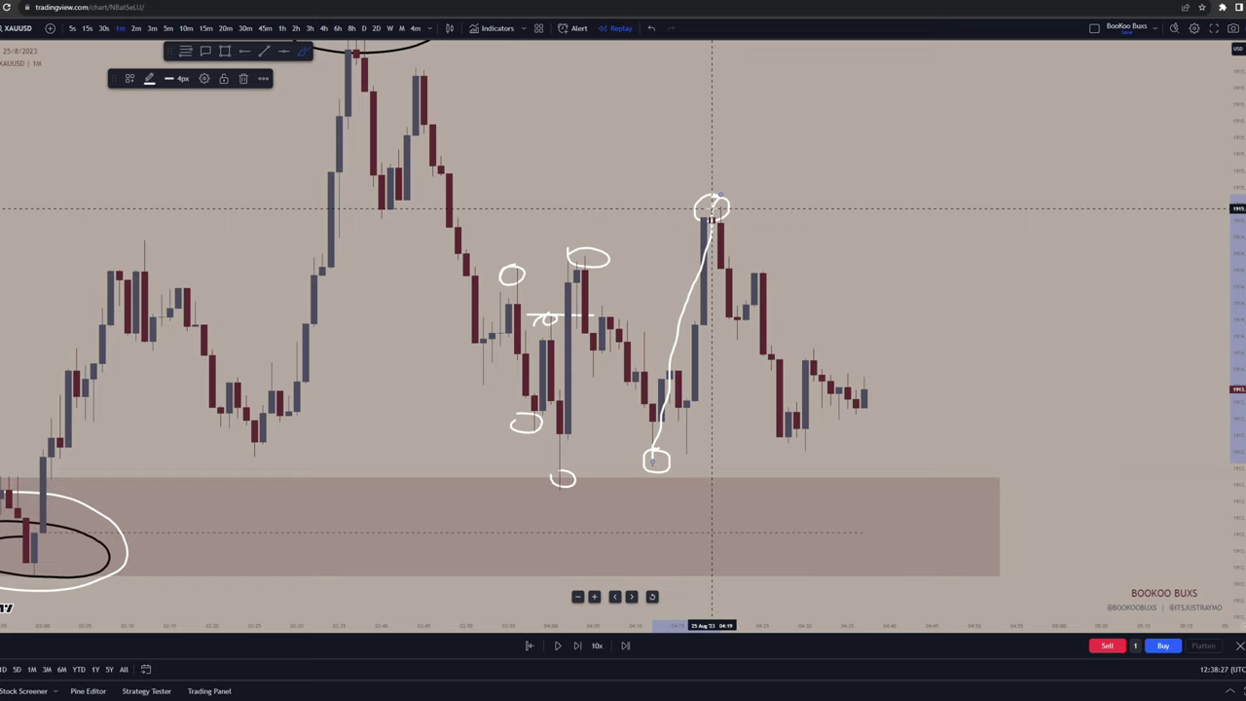
{"action": "scroll", "coordinate": [725, 291], "scroll_direction": "up", "scroll_amount": 1}
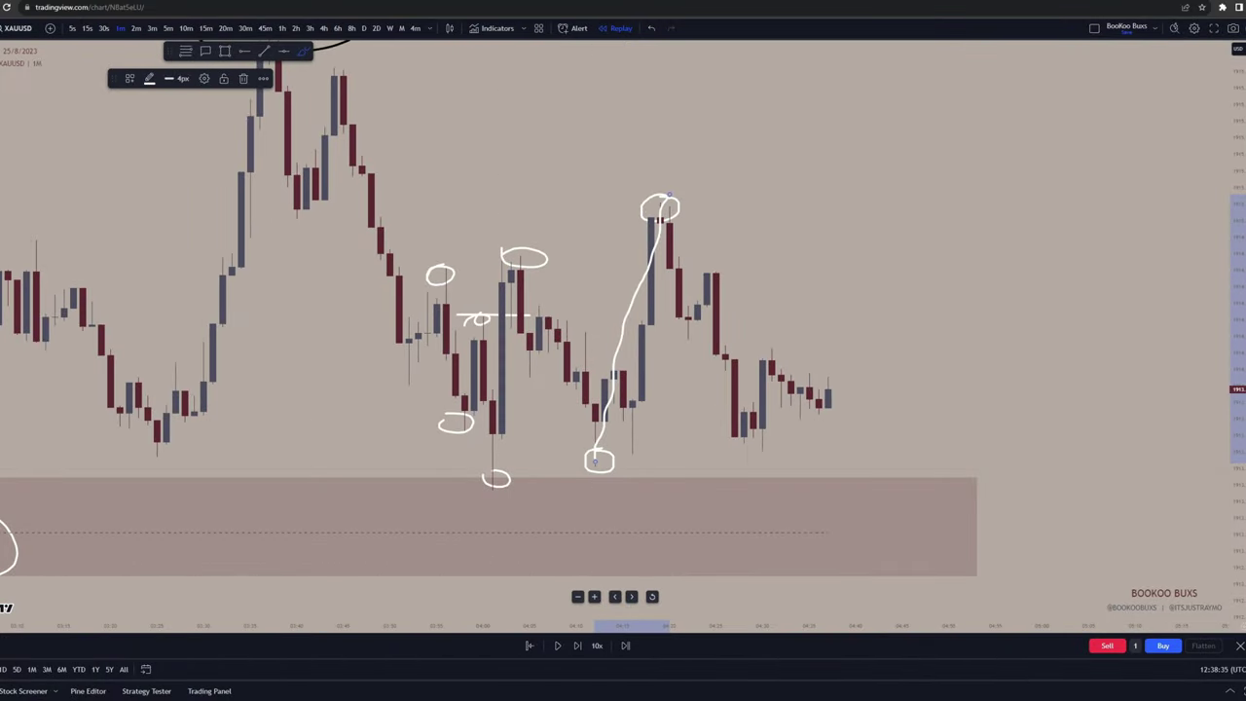
- Draw a rectangle over the pullback low's last down candle, extending across the recent candles, and apply the ORDER BLOCK template
{"action": "left_click", "coordinate": [224, 51]}
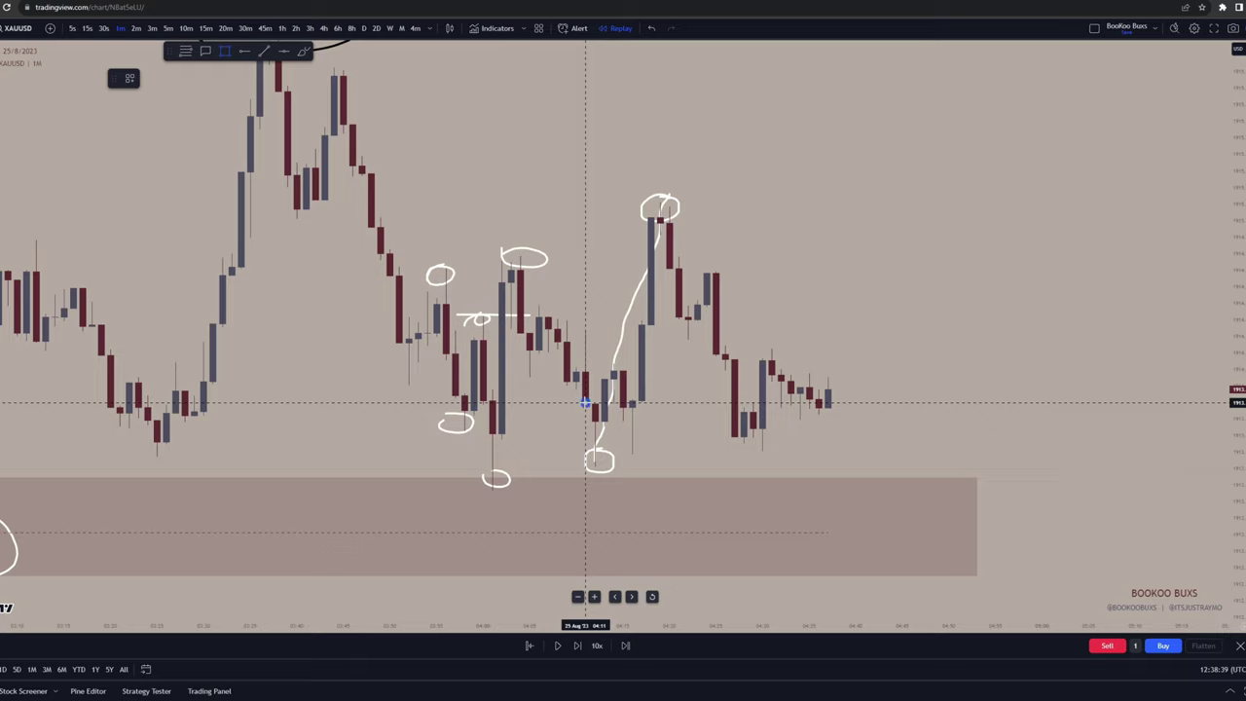
{"action": "mouse_move", "coordinate": [585, 402]}
{"action": "left_mouse_down"}
{"action": "mouse_move", "coordinate": [765, 467]}
{"action": "mouse_move", "coordinate": [809, 435]}
{"action": "left_mouse_up"}
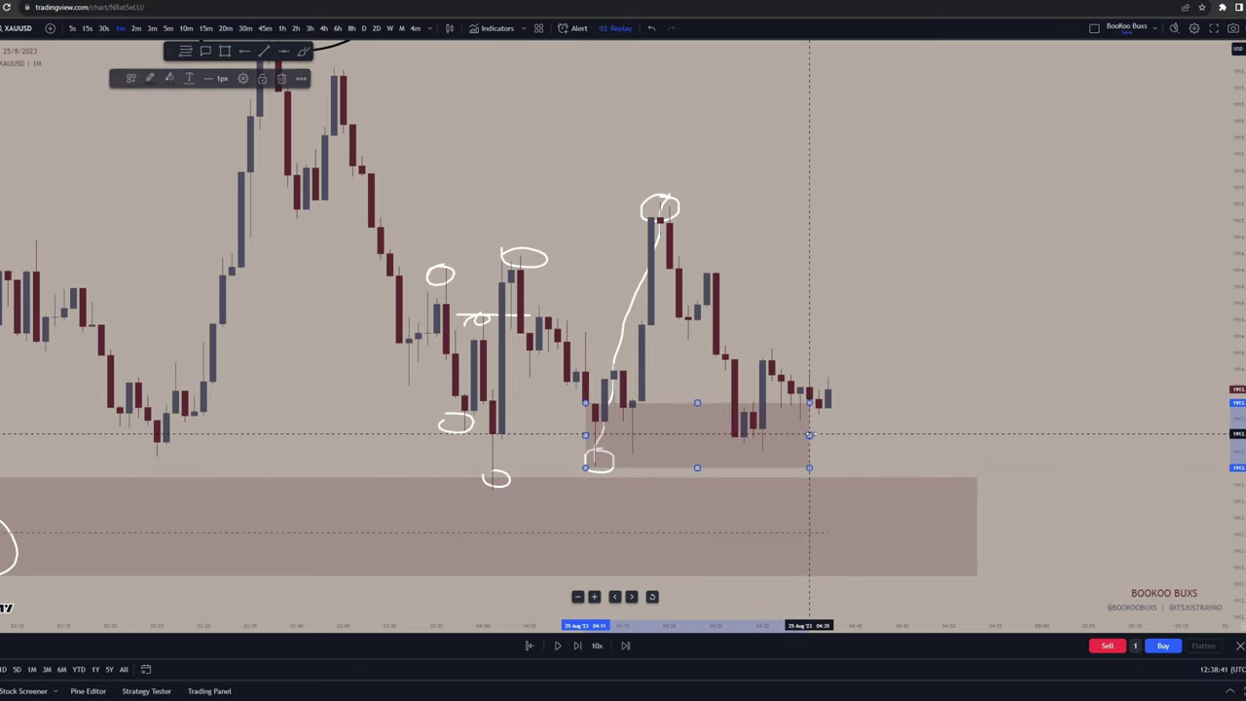
{"action": "double_click", "coordinate": [601, 445]}
{"action": "left_click", "coordinate": [578, 445]}
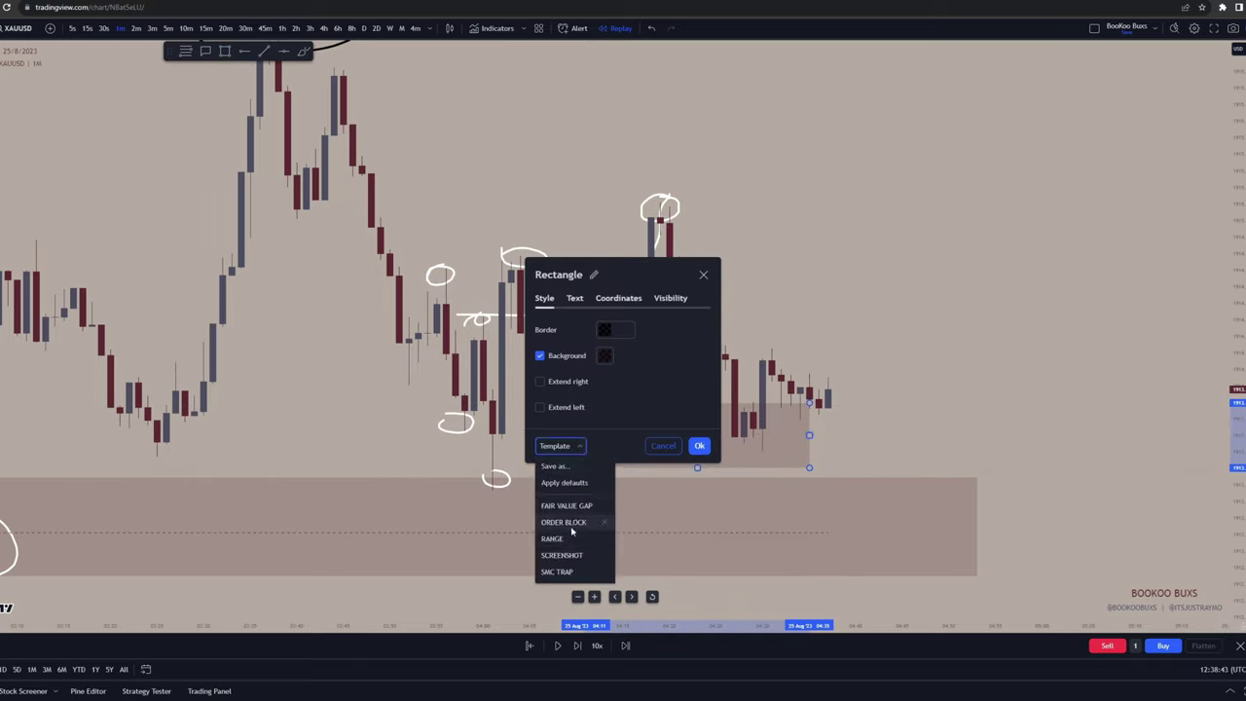
{"action": "left_click", "coordinate": [571, 526]}
{"action": "left_click", "coordinate": [701, 446]}
- Delete the white circle around the pullback low and the white line rising from it
{"action": "left_click_drag", "start_coordinate": [733, 373], "coordinate": [783, 370]}
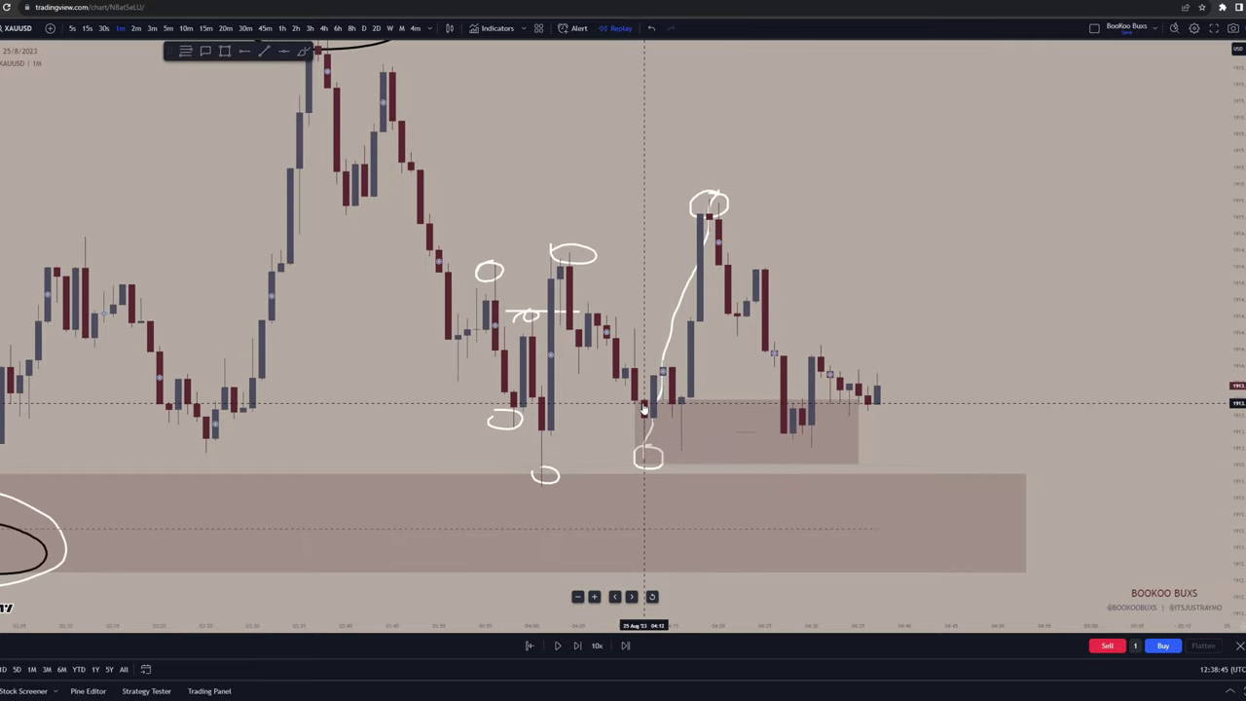
{"action": "left_click_drag", "start_coordinate": [643, 407], "coordinate": [709, 400]}
{"action": "scroll", "coordinate": [759, 414], "scroll_direction": "up", "scroll_amount": 5}
{"action": "left_click_drag", "start_coordinate": [1237, 486], "coordinate": [1237, 326]}
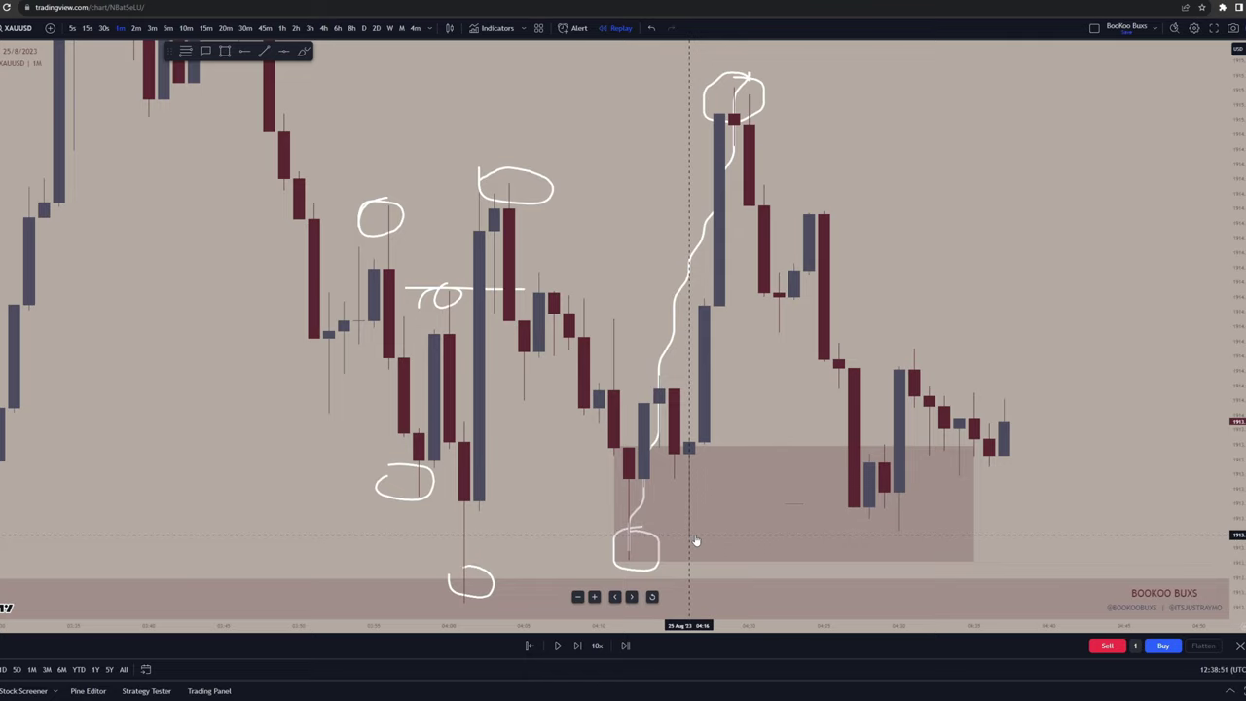
{"action": "left_click", "coordinate": [697, 510]}
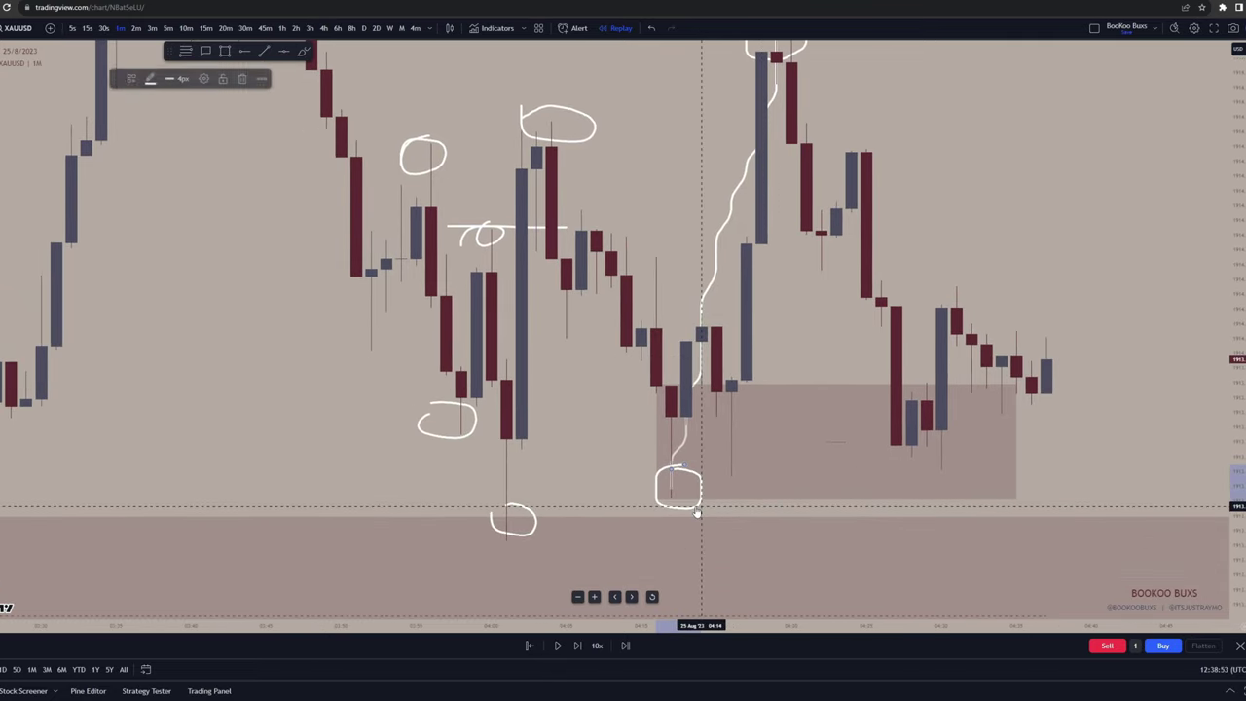
{"action": "key", "text": "Delete"}
{"action": "left_click", "coordinate": [684, 452]}
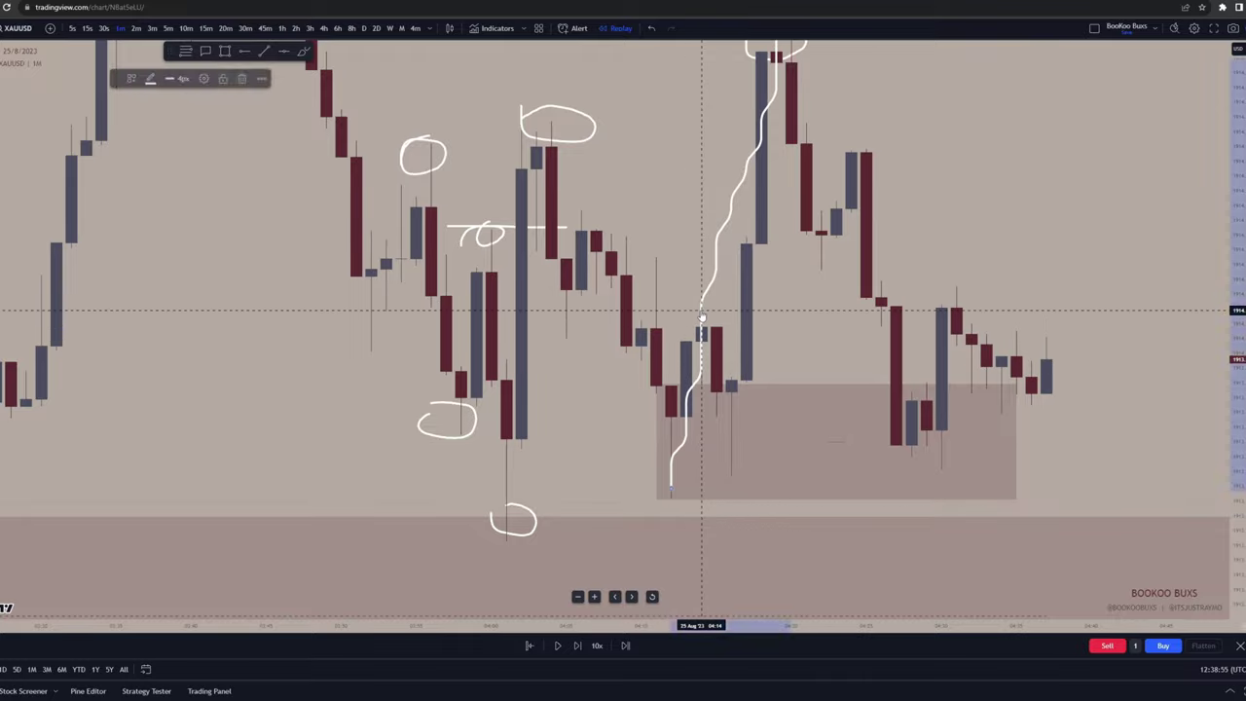
{"action": "key", "text": "Delete"}
- Brush a white path from the pullback low inside the order block up to the circled high, and undo the strokes
{"action": "left_click_drag", "start_coordinate": [807, 337], "coordinate": [748, 370]}
{"action": "left_click_drag", "start_coordinate": [1236, 389], "coordinate": [1234, 487]}
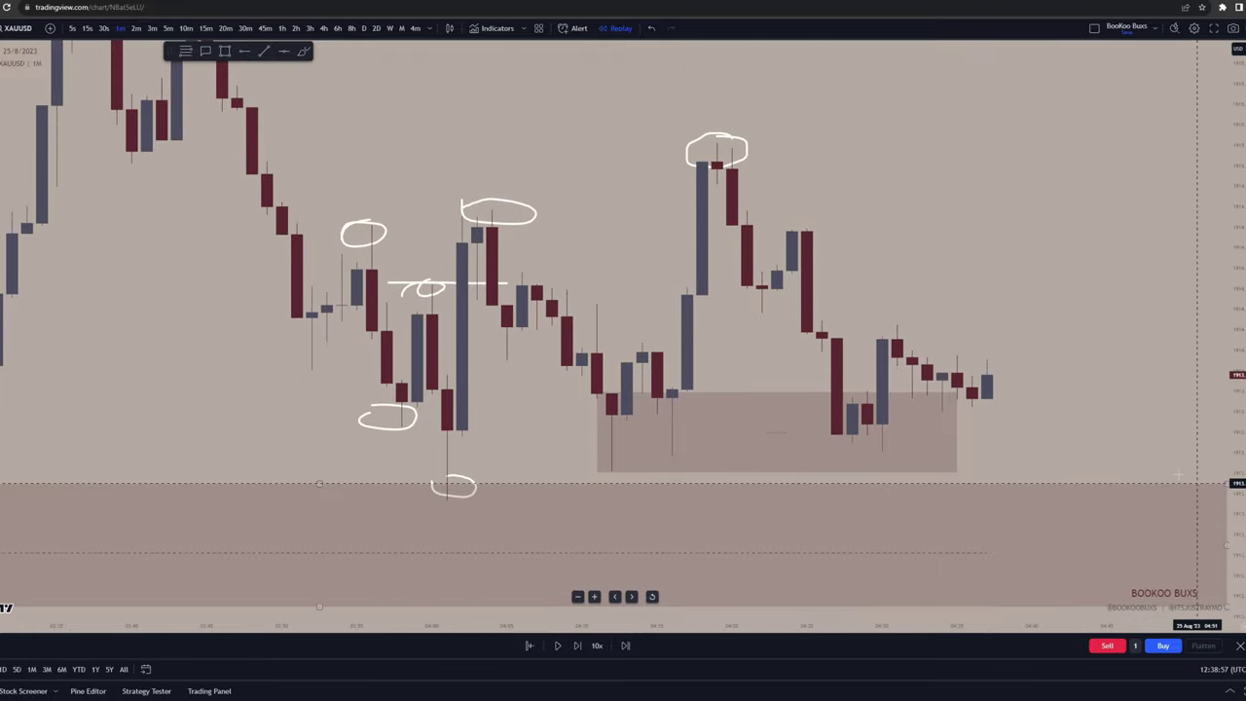
{"action": "left_click", "coordinate": [303, 50]}
{"action": "mouse_move", "coordinate": [616, 453]}
{"action": "left_mouse_down"}
{"action": "mouse_move", "coordinate": [643, 463]}
{"action": "mouse_move", "coordinate": [672, 182]}
{"action": "mouse_move", "coordinate": [701, 148]}
{"action": "left_mouse_up"}
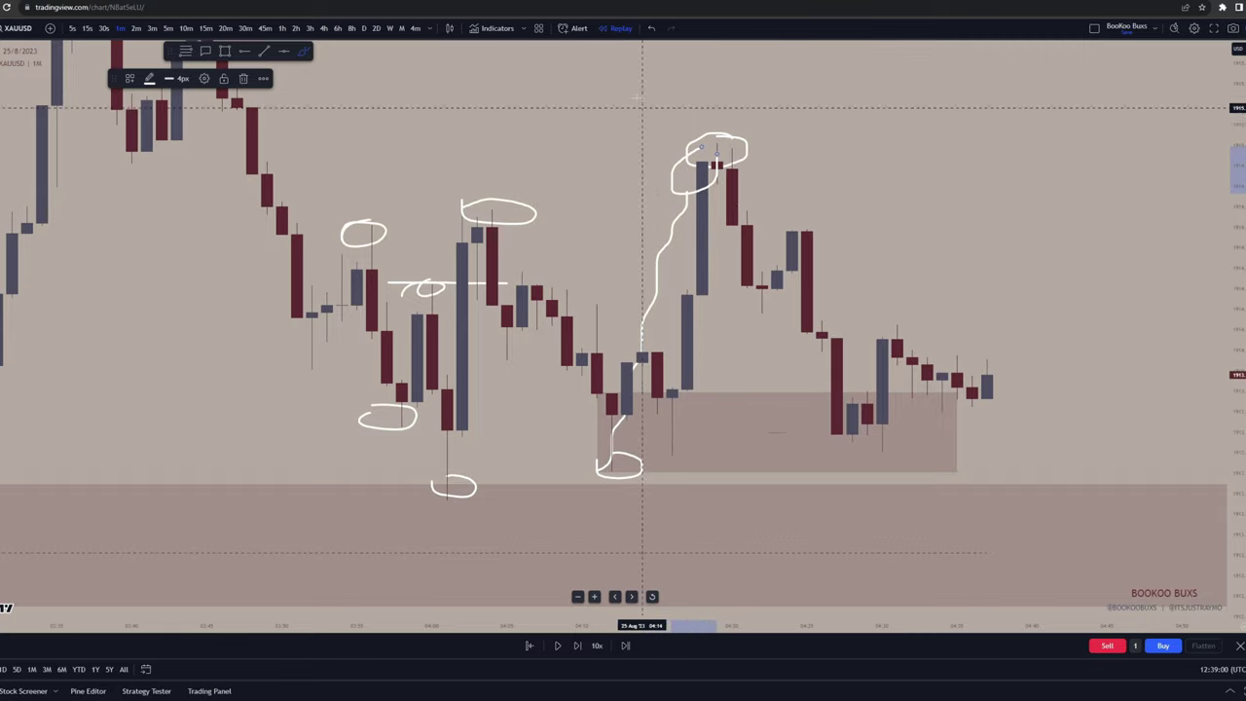
{"action": "left_click", "coordinate": [654, 27]}
{"action": "left_click", "coordinate": [654, 27]}
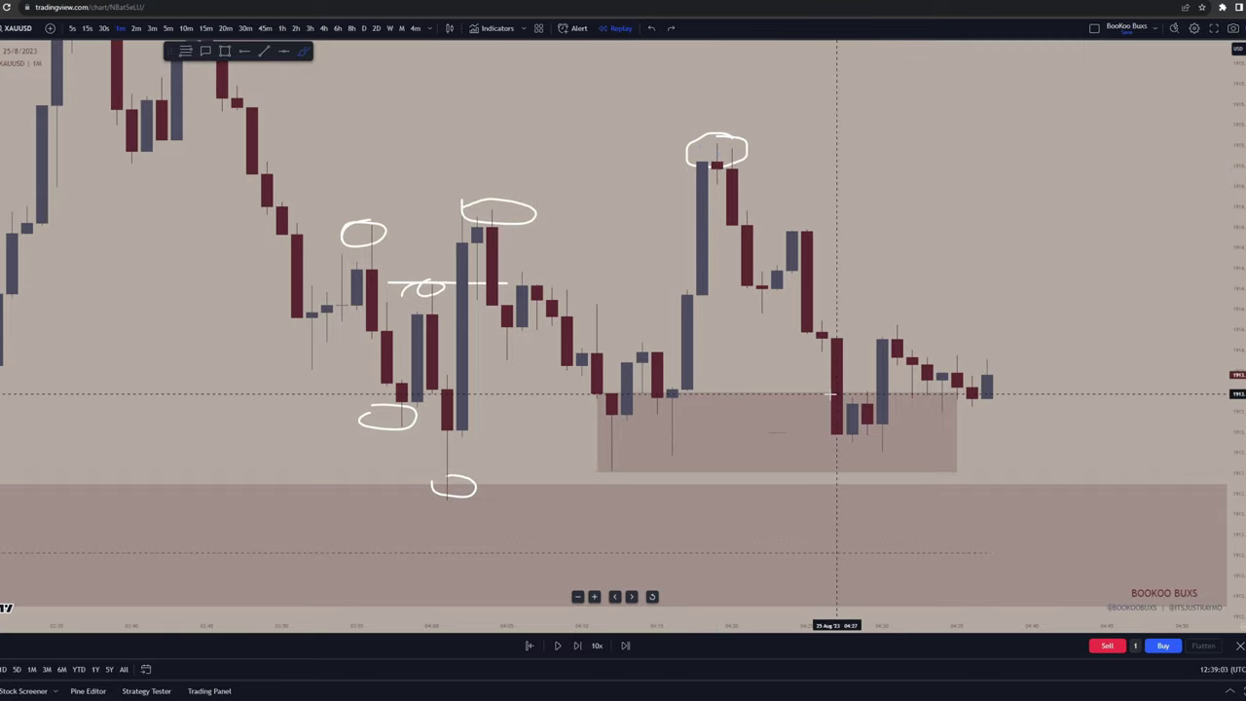
- Brush a white circle around the candles that dip back into the small order block, and undo it
{"action": "scroll", "coordinate": [1140, 409], "scroll_direction": "down", "scroll_amount": 2}
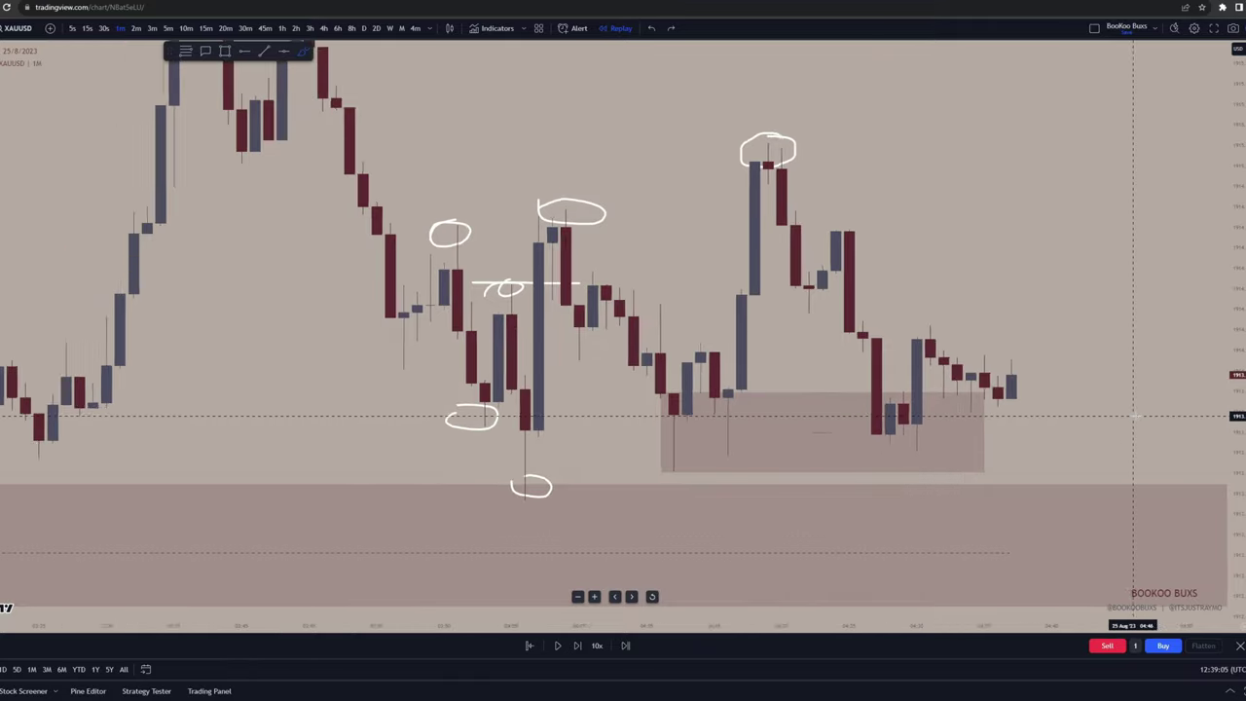
{"action": "left_click_drag", "start_coordinate": [933, 392], "coordinate": [888, 380]}
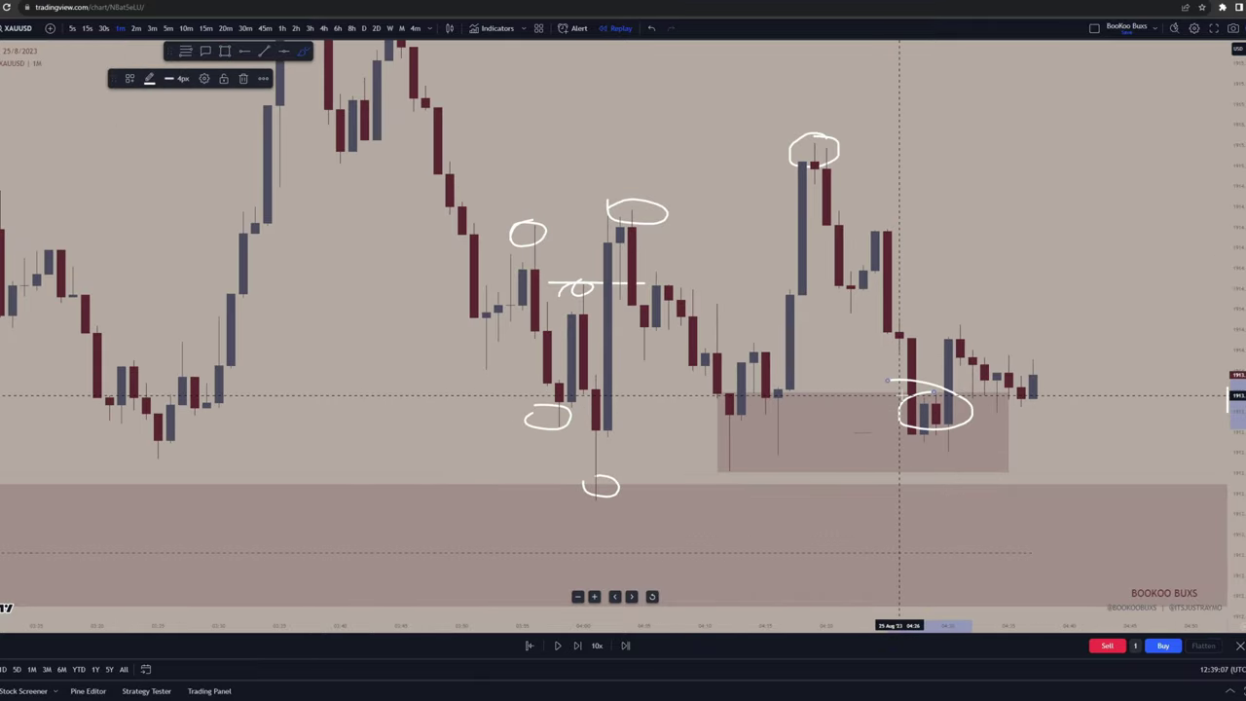
{"action": "left_click", "coordinate": [651, 28]}
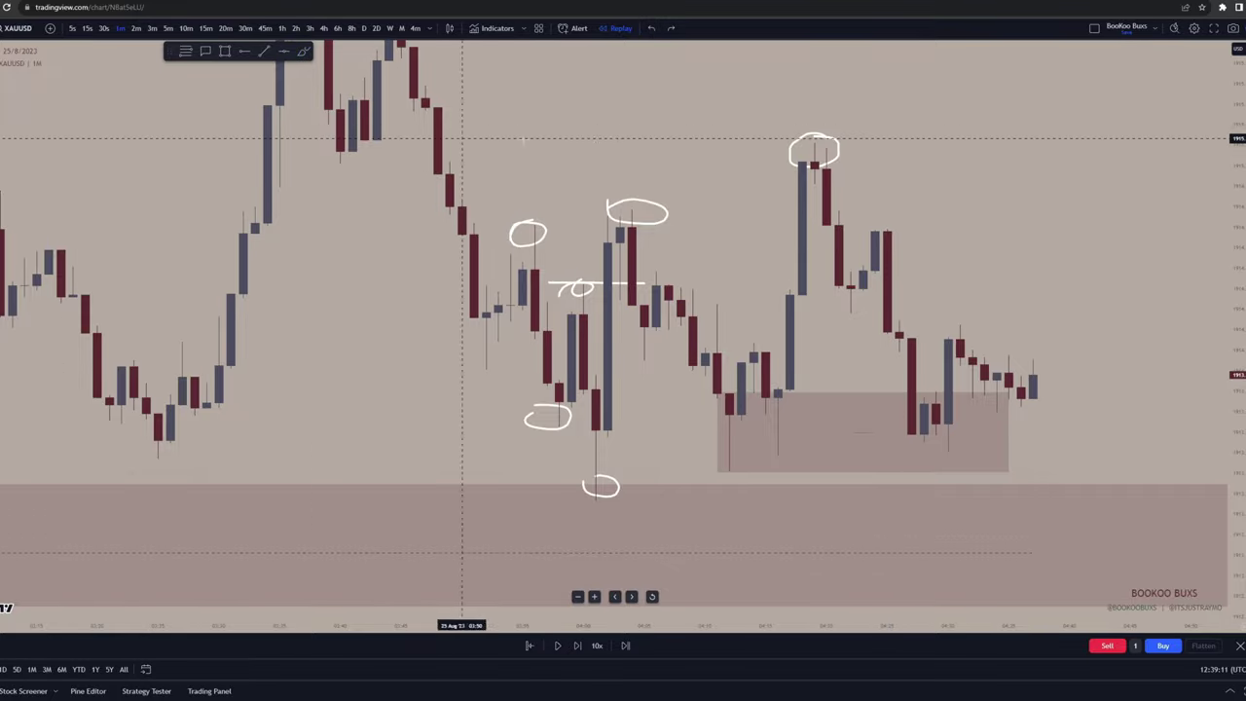
- Place a long position with its entry near the small order block's upper edge, starting at the candle that drops into it
{"action": "left_click_drag", "start_coordinate": [682, 121], "coordinate": [542, 195]}
{"action": "left_click_drag", "start_coordinate": [1237, 348], "coordinate": [1235, 398]}
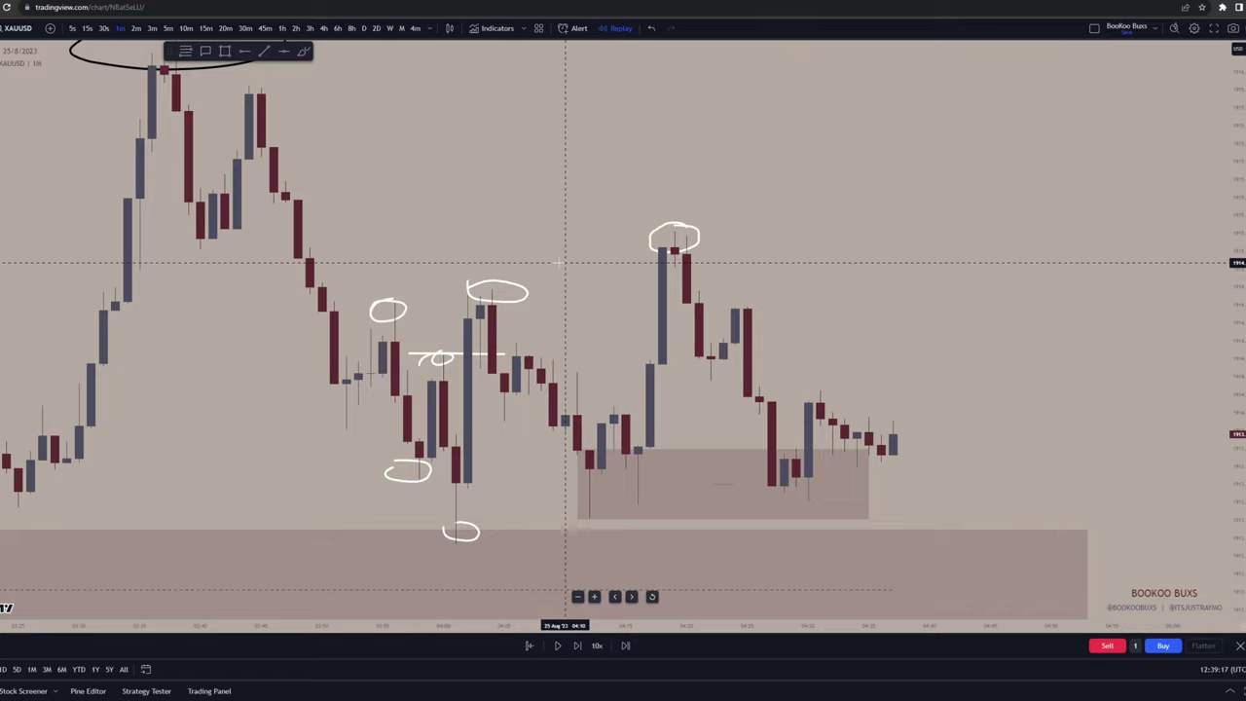
{"action": "left_click_drag", "start_coordinate": [1237, 333], "coordinate": [1234, 472]}
{"action": "scroll", "coordinate": [455, 205], "scroll_direction": "down", "scroll_amount": 1}
{"action": "scroll", "coordinate": [454, 206], "scroll_direction": "down", "scroll_amount": 1}
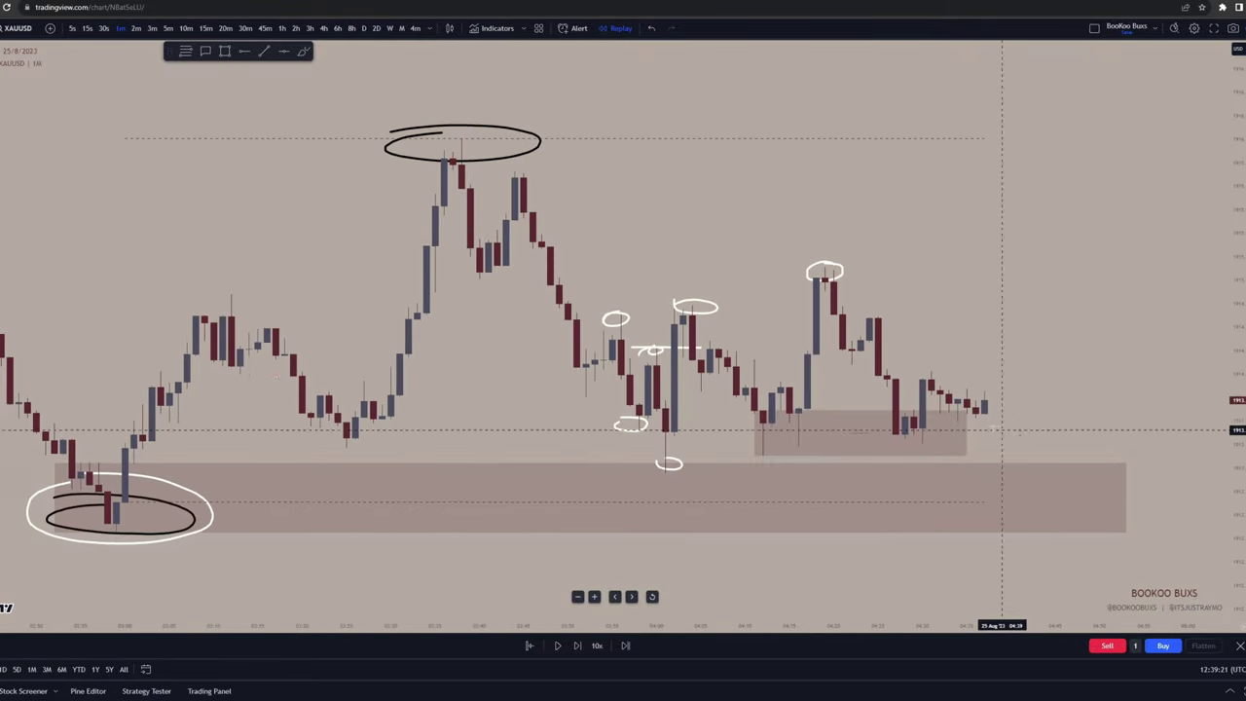
{"action": "scroll", "coordinate": [942, 411], "scroll_direction": "down", "scroll_amount": 1}
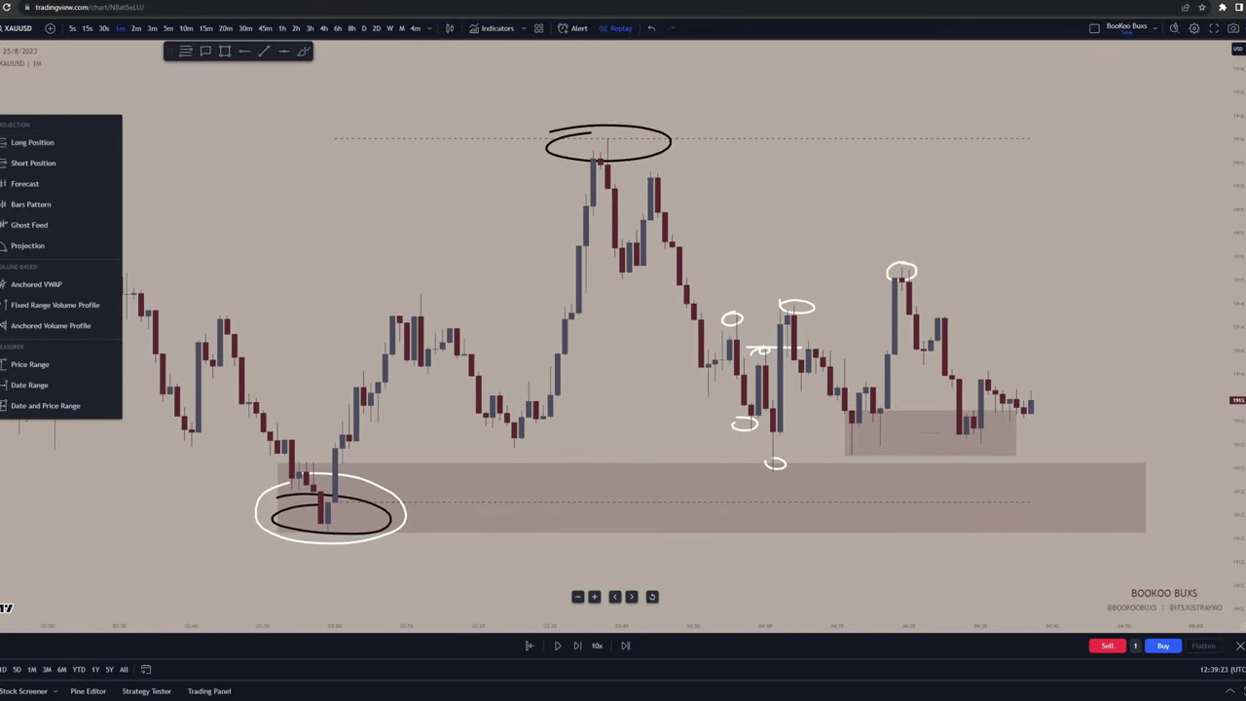
{"action": "left_click", "coordinate": [974, 379]}
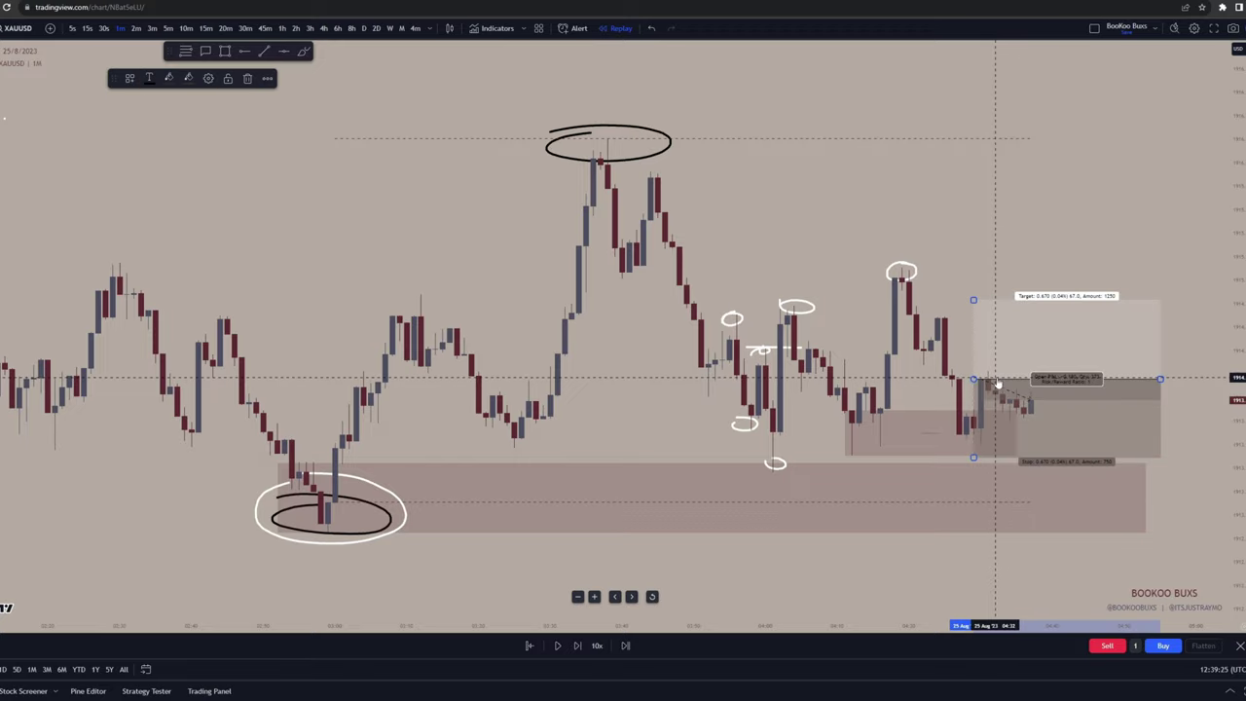
{"action": "left_click_drag", "start_coordinate": [995, 384], "coordinate": [987, 422]}
- Set the long position's stop just below the small order block and its target at the black-circled swing high
{"action": "left_click_drag", "start_coordinate": [945, 470], "coordinate": [961, 464]}
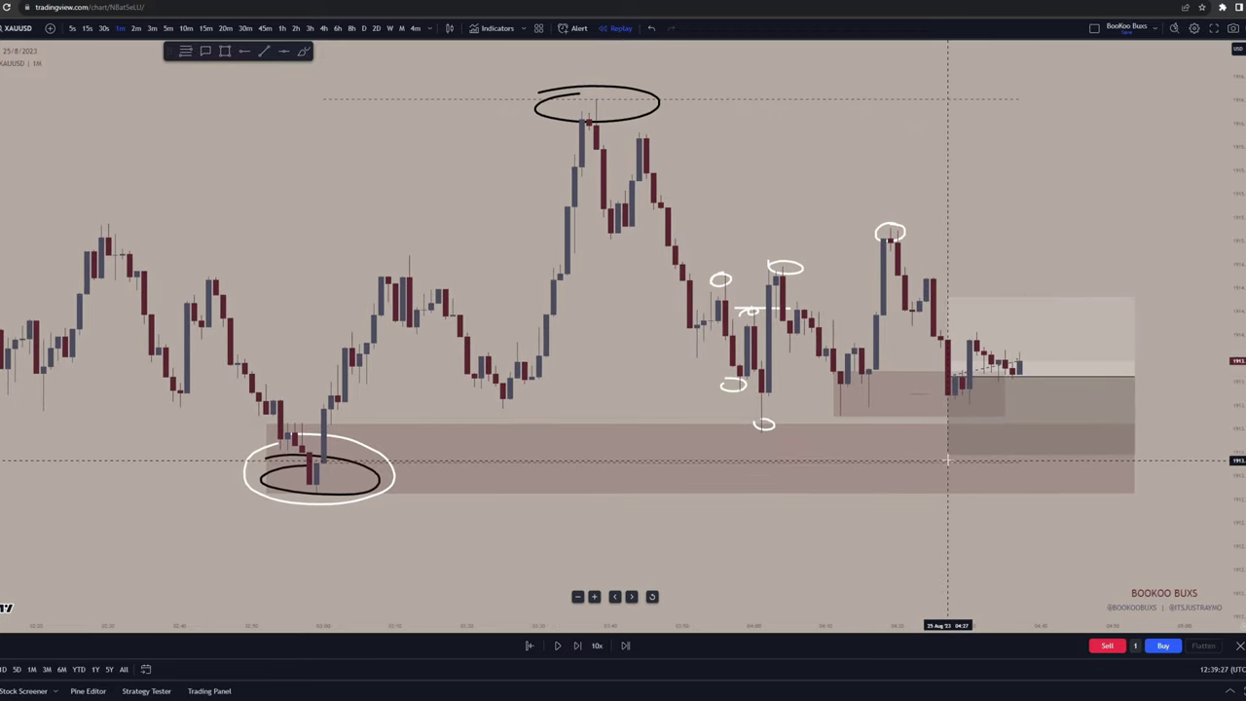
{"action": "left_click_drag", "start_coordinate": [904, 338], "coordinate": [830, 452]}
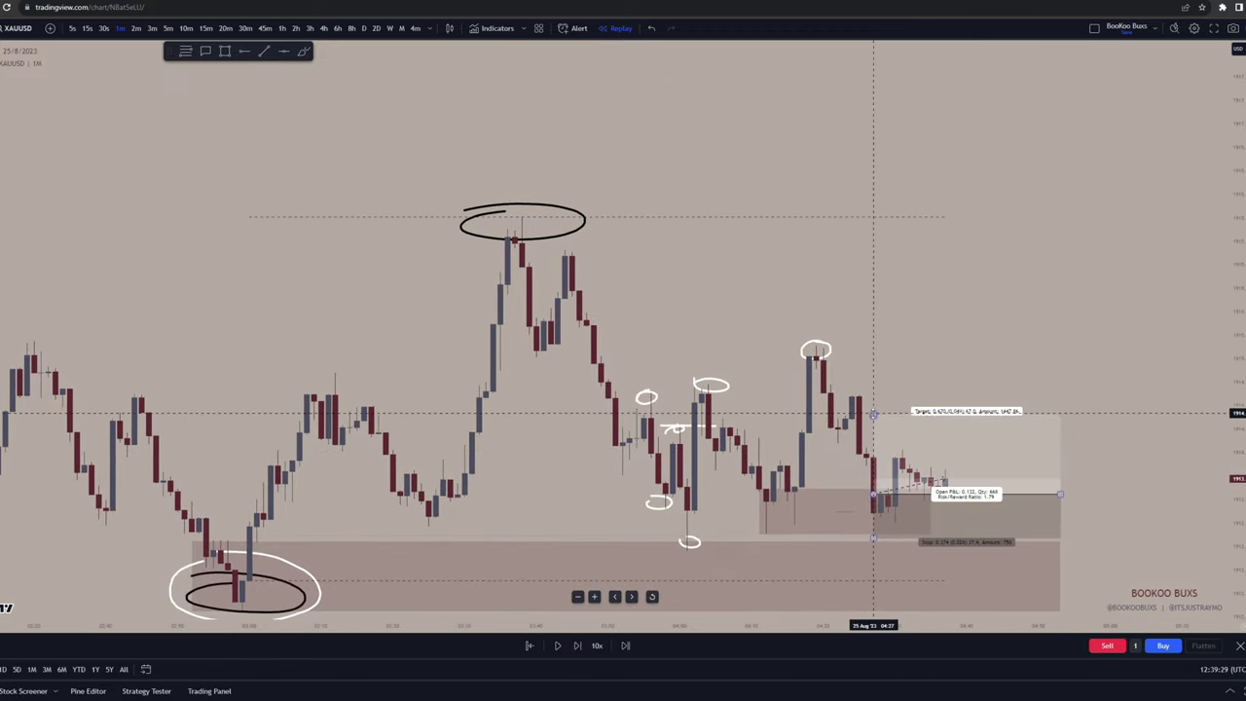
{"action": "left_click_drag", "start_coordinate": [874, 415], "coordinate": [875, 217]}
{"action": "left_click", "coordinate": [836, 274]}
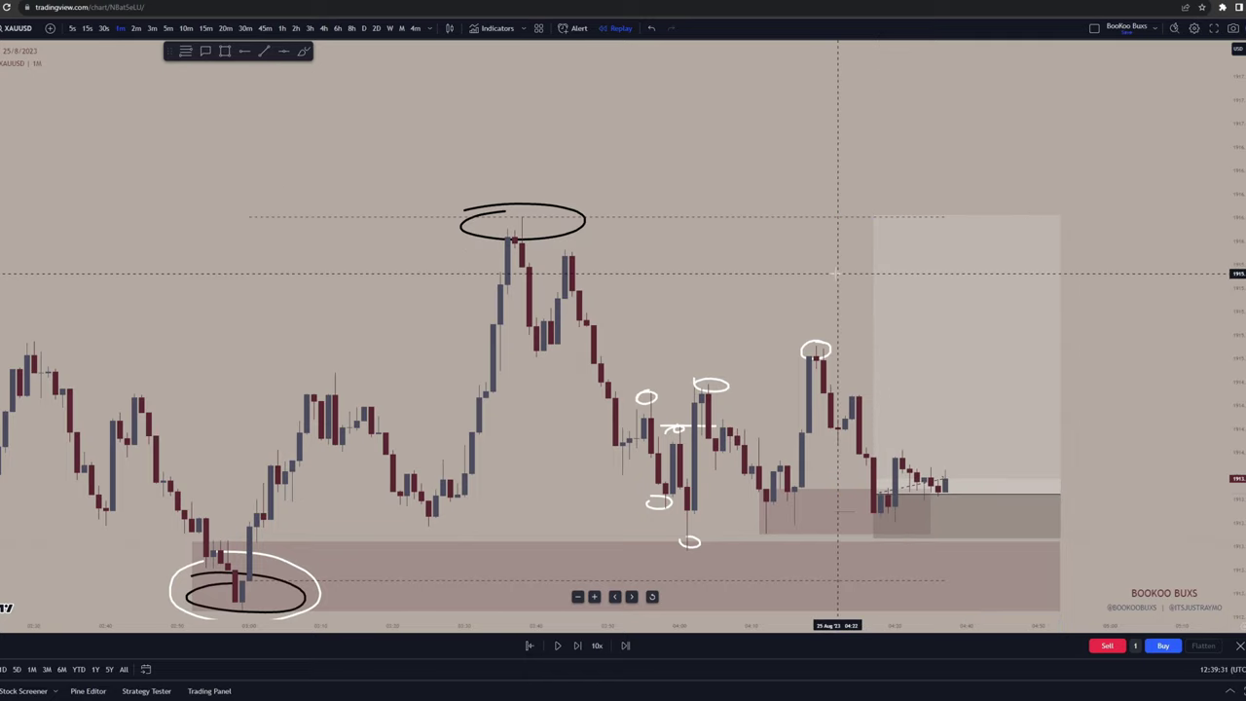
- Switch the chart to the 15-second interval and go to an empty area clear of candles
{"action": "left_click_drag", "start_coordinate": [724, 353], "coordinate": [779, 314]}
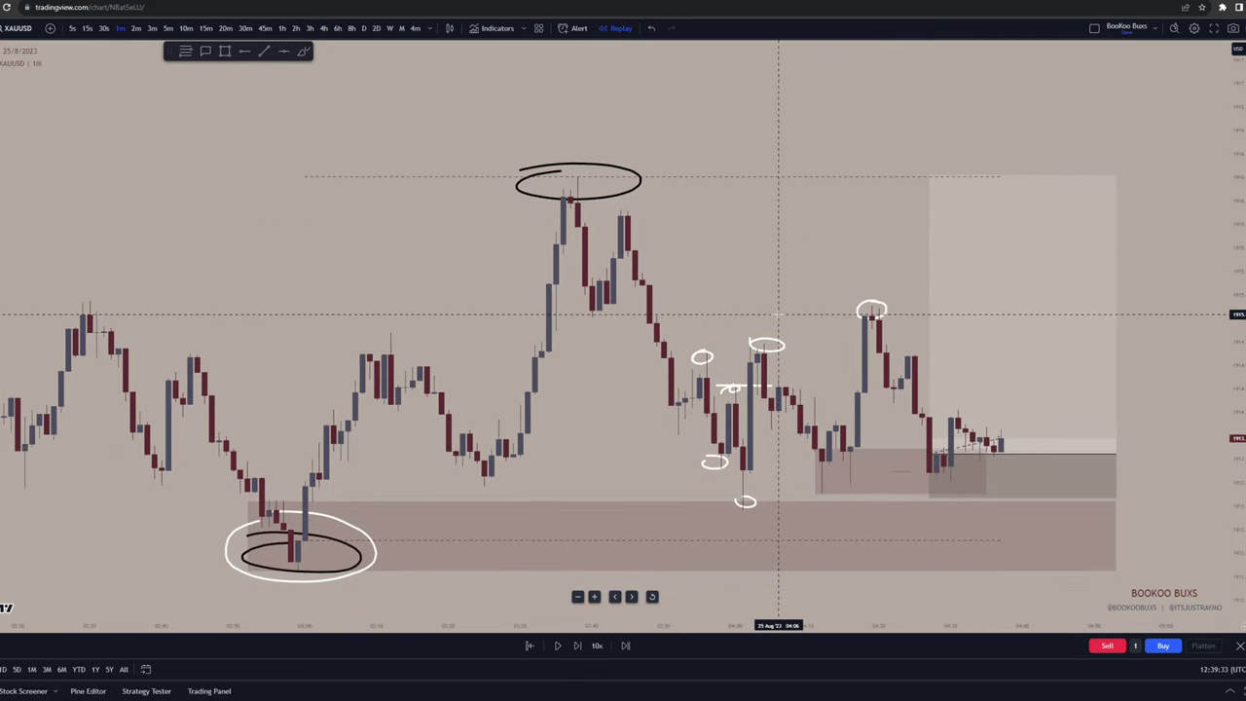
{"action": "left_click", "coordinate": [95, 31]}
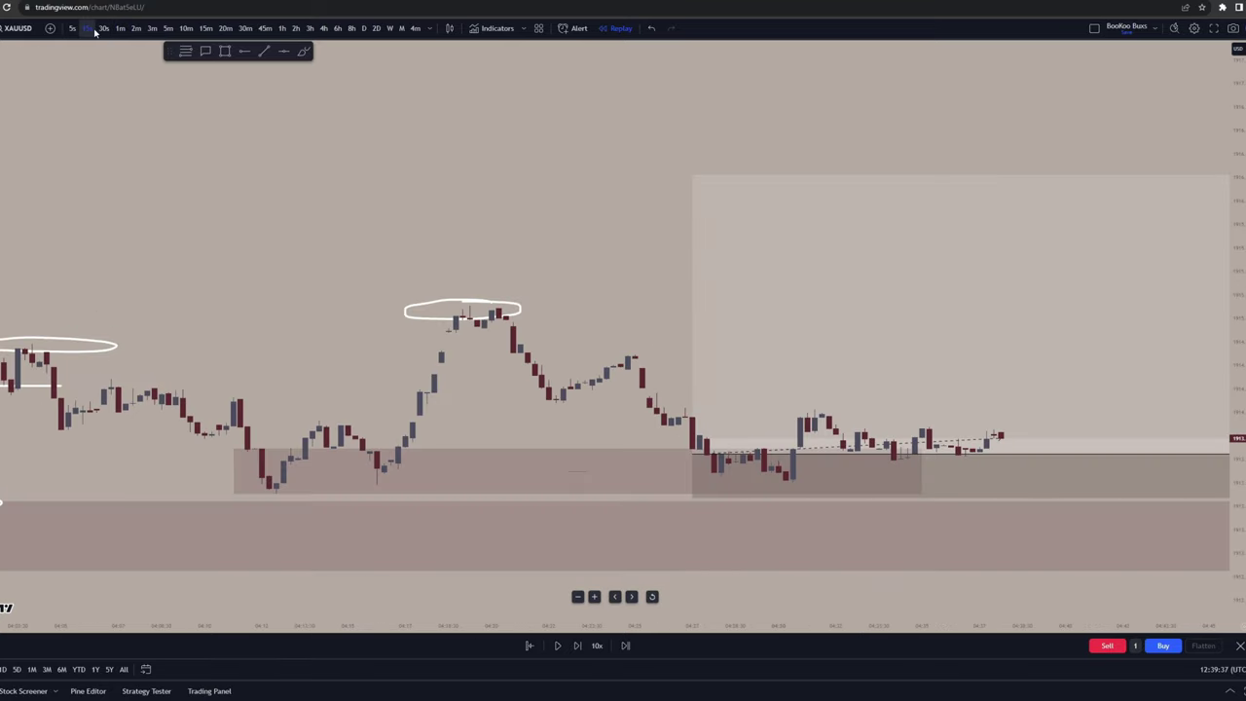
{"action": "scroll", "coordinate": [158, 163], "scroll_direction": "down", "scroll_amount": 5}
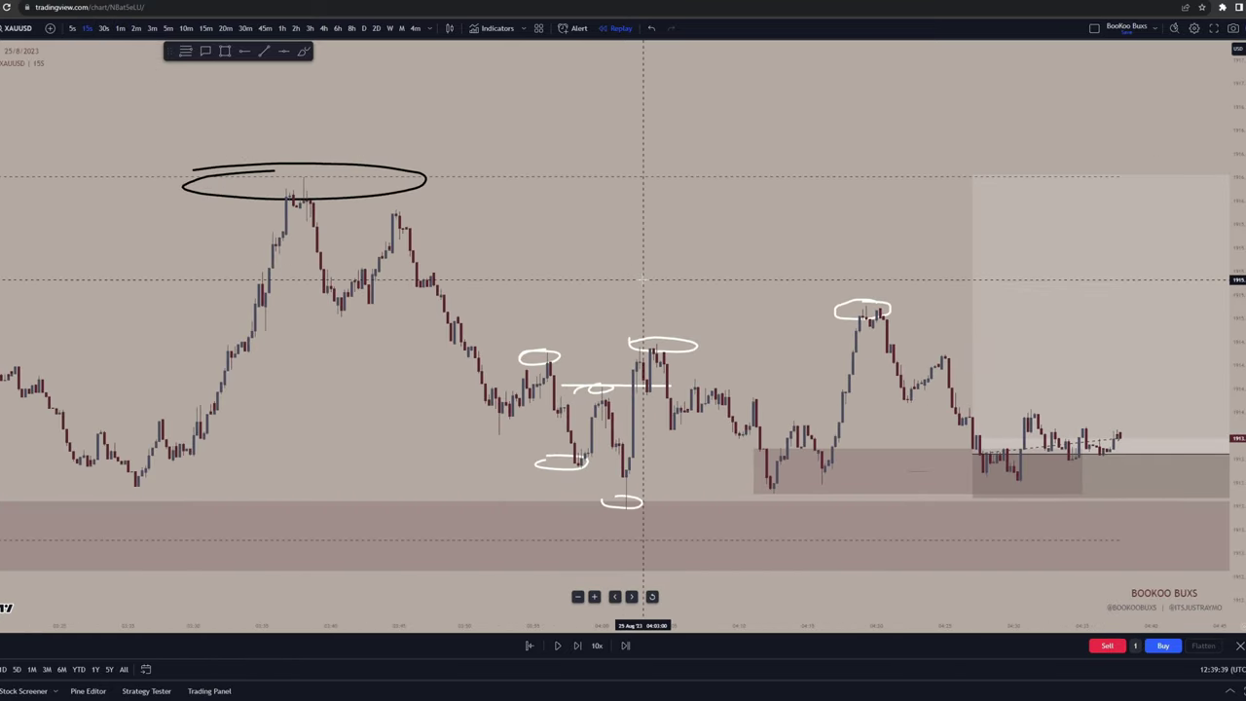
{"action": "mouse_move", "coordinate": [778, 255]}
{"action": "left_mouse_down"}
{"action": "mouse_move", "coordinate": [572, 554]}
{"action": "mouse_move", "coordinate": [537, 693]}
{"action": "left_mouse_up"}
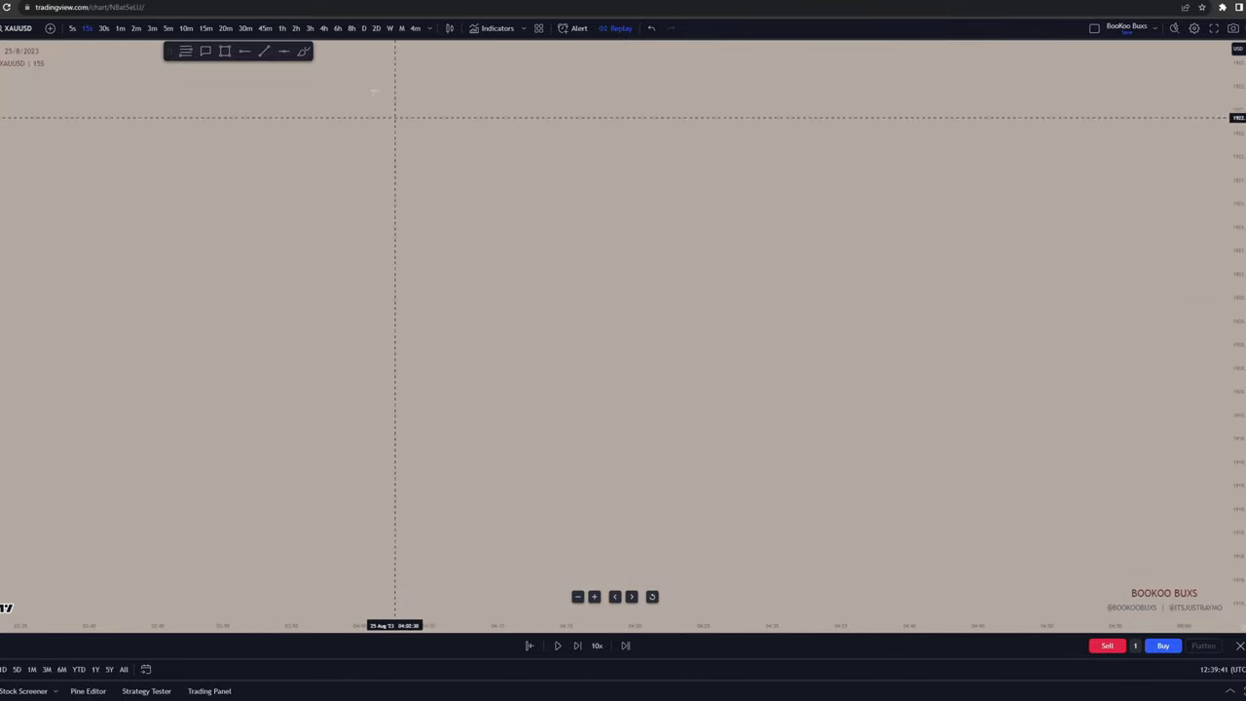
- Brush a path that rises, pulls back and rallies to a higher high, and colour it black
{"action": "left_click", "coordinate": [301, 53]}
{"action": "mouse_move", "coordinate": [121, 474]}
{"action": "left_mouse_down"}
{"action": "mouse_move", "coordinate": [217, 328]}
{"action": "mouse_move", "coordinate": [315, 462]}
{"action": "mouse_move", "coordinate": [494, 87]}
{"action": "left_mouse_up"}
{"action": "left_click", "coordinate": [150, 80]}
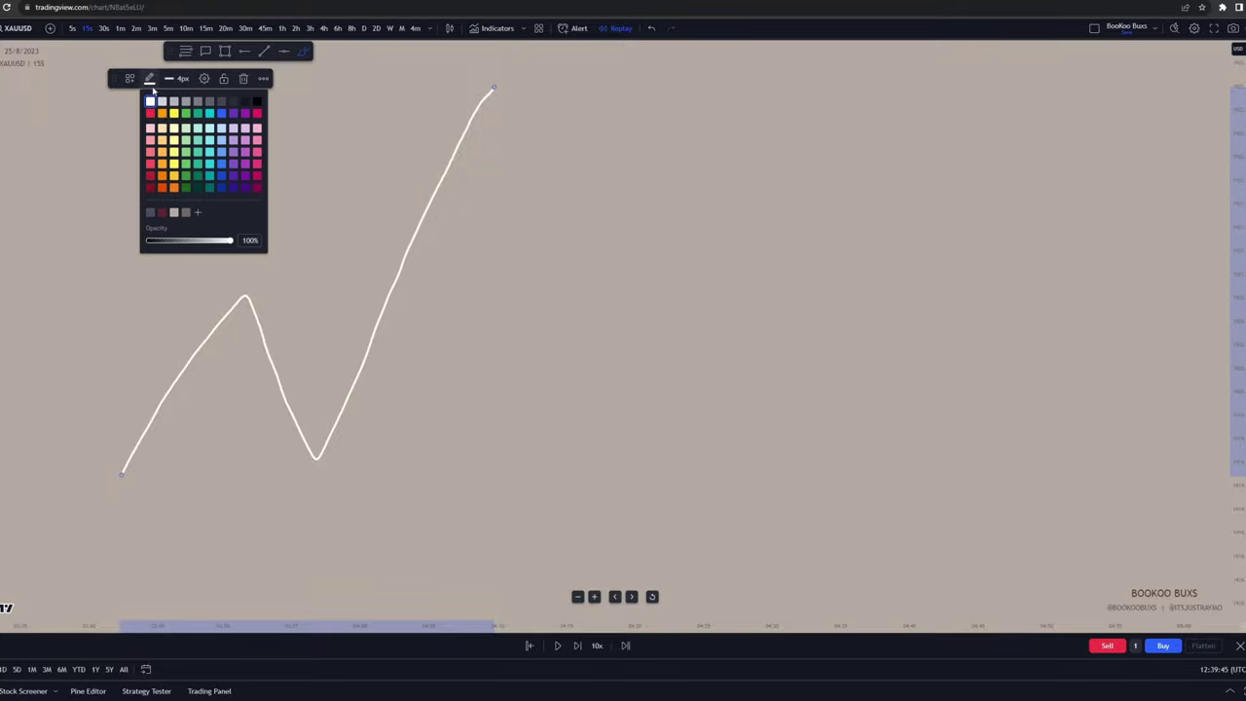
{"action": "left_click", "coordinate": [257, 101]}
- Draw a rectangular zone extending from the sketch's pullback low and brush a black line from the high down into it
{"action": "left_click", "coordinate": [224, 52]}
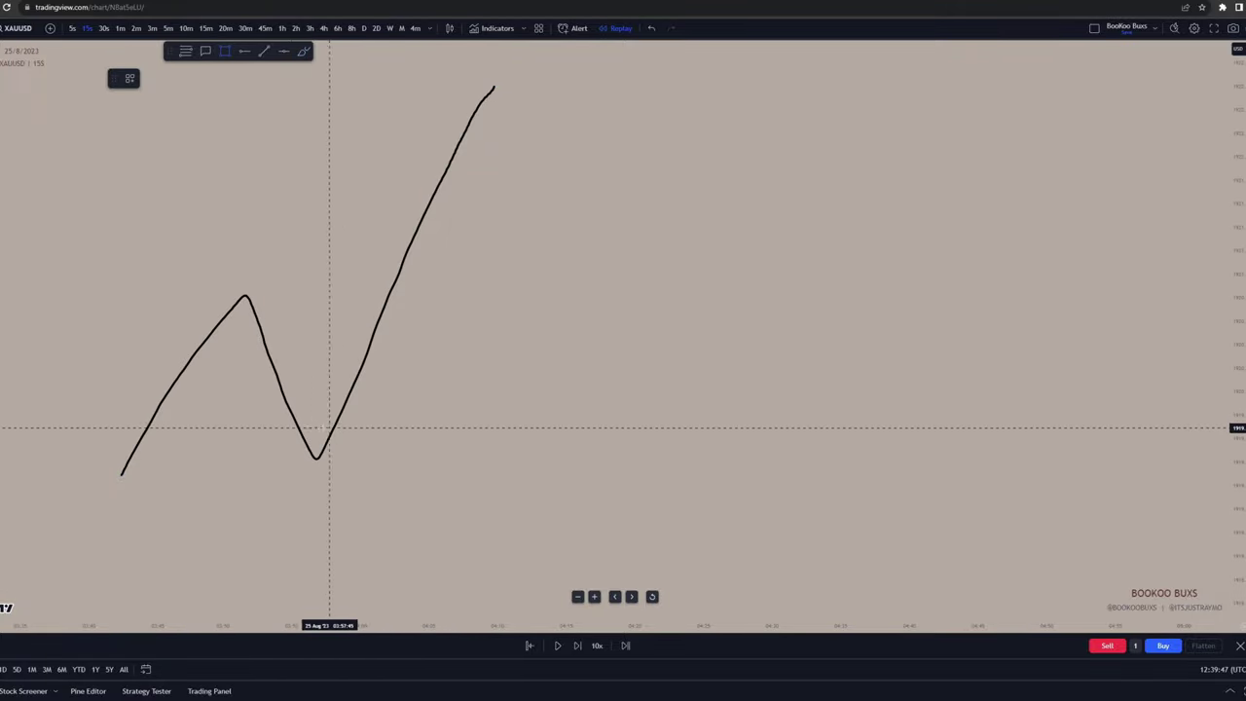
{"action": "mouse_move", "coordinate": [298, 403]}
{"action": "left_mouse_down"}
{"action": "mouse_move", "coordinate": [294, 425]}
{"action": "mouse_move", "coordinate": [761, 459]}
{"action": "left_mouse_up"}
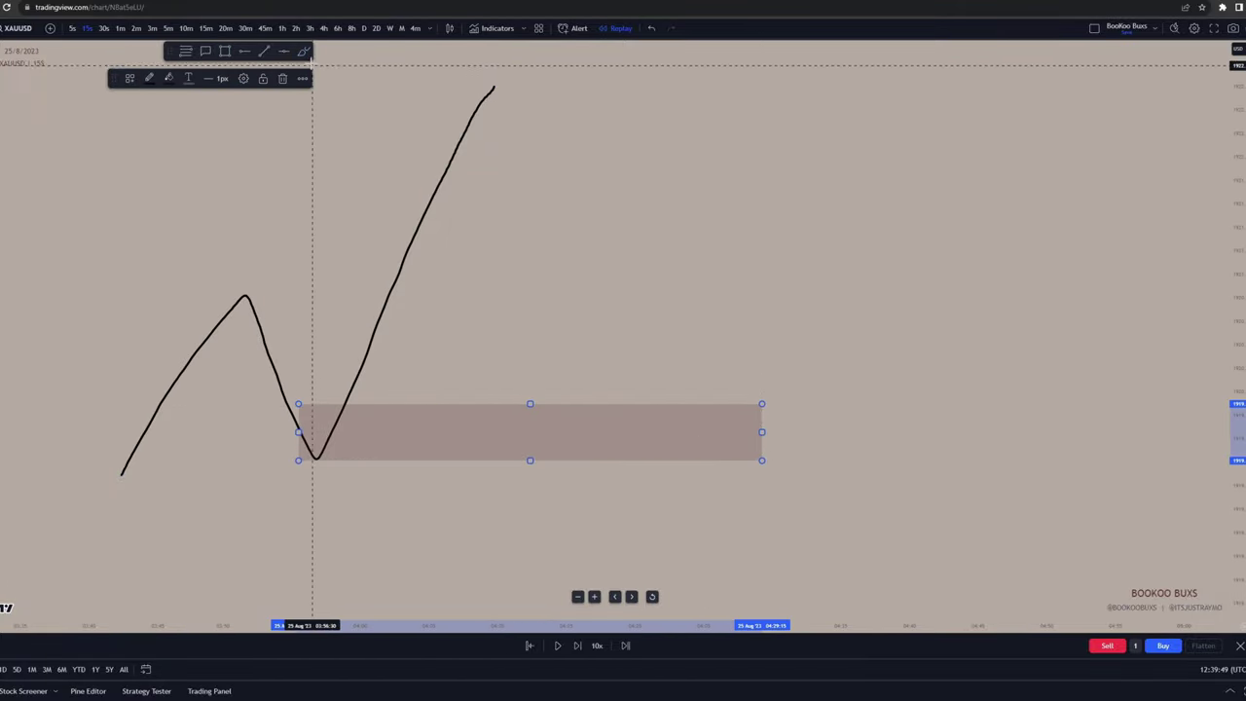
{"action": "left_click", "coordinate": [480, 159]}
{"action": "left_click_drag", "start_coordinate": [492, 89], "coordinate": [572, 417]}
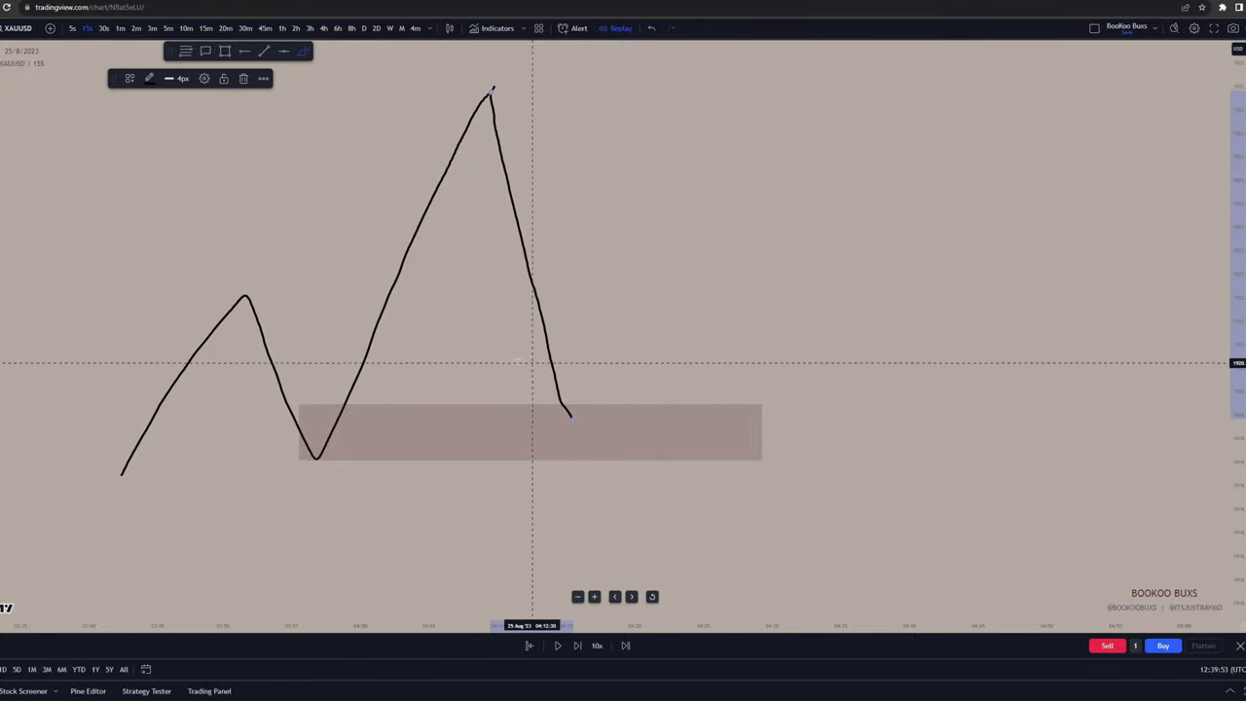
- Brush a horizontal line with a dollar sign above the zone, circle the path's entry into the zone, and undo the circle
{"action": "mouse_move", "coordinate": [434, 340]}
{"action": "left_mouse_down"}
{"action": "mouse_move", "coordinate": [559, 340]}
{"action": "mouse_move", "coordinate": [466, 353]}
{"action": "mouse_move", "coordinate": [479, 372]}
{"action": "left_mouse_up"}
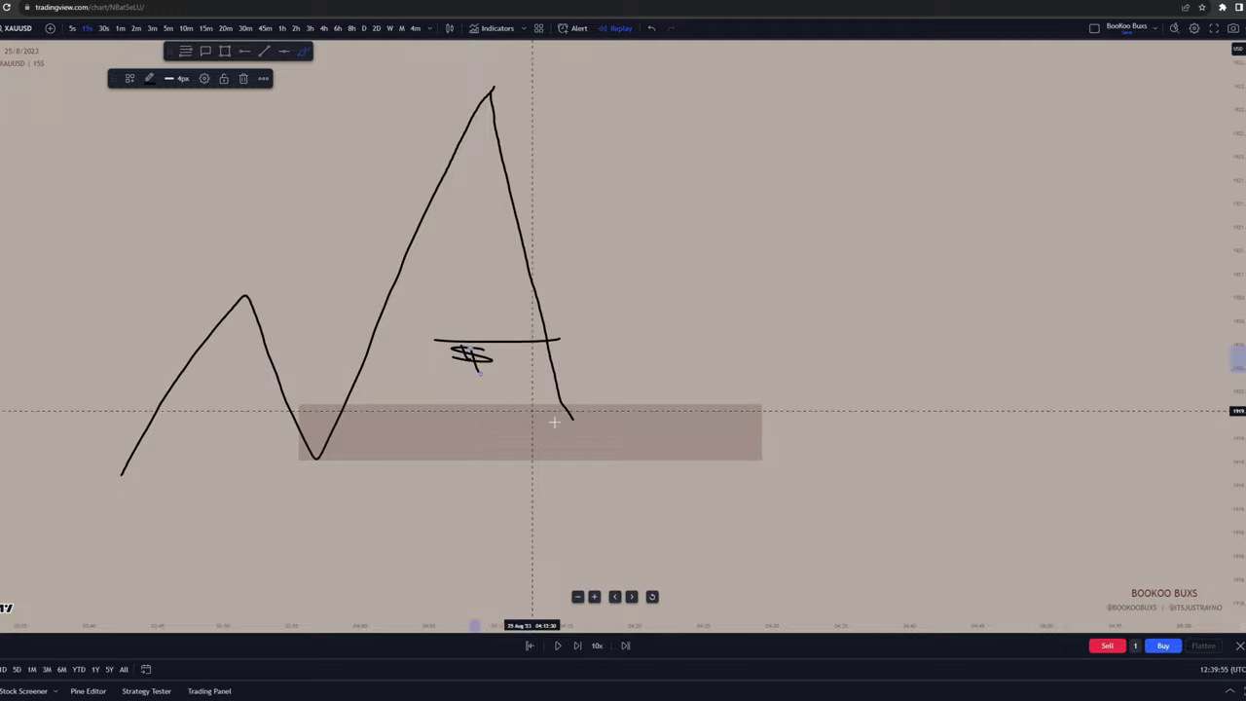
{"action": "left_click_drag", "start_coordinate": [557, 400], "coordinate": [558, 407]}
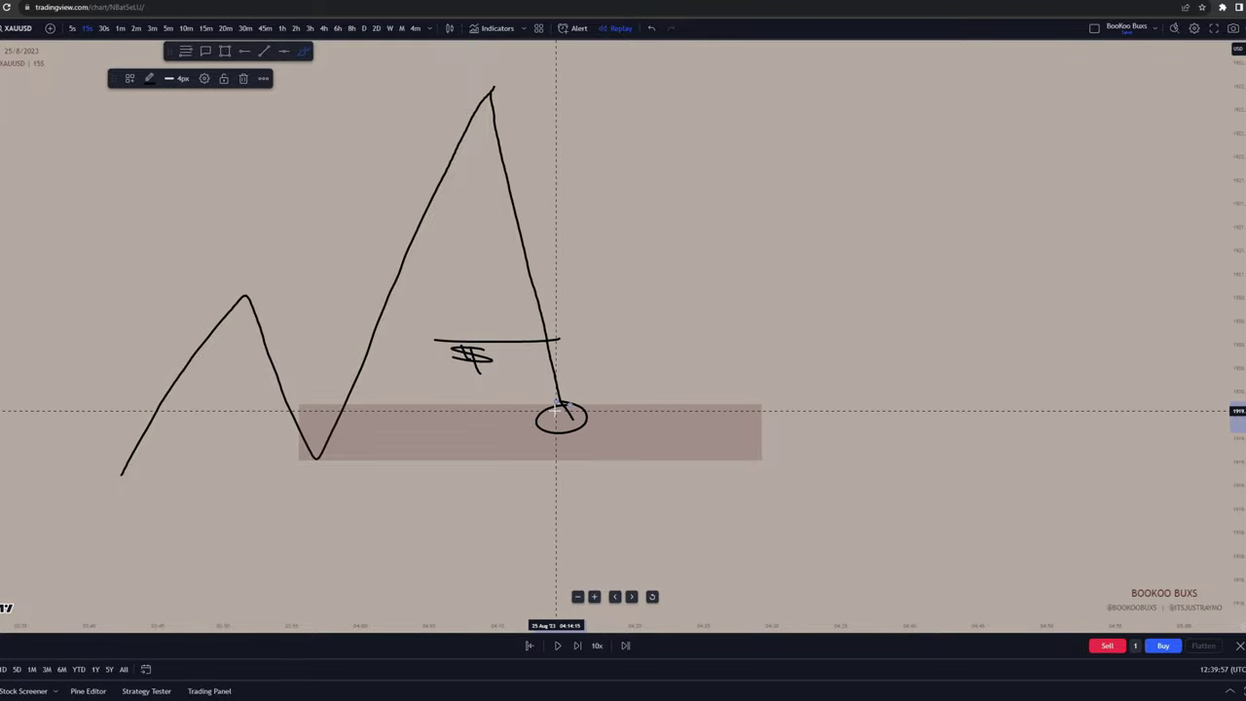
{"action": "left_click", "coordinate": [652, 29]}
- Brush a box around the drop into the zone and an arrow to a second box holding a W-shaped path, level line and circled pullback
{"action": "mouse_move", "coordinate": [518, 395]}
{"action": "left_mouse_down"}
{"action": "mouse_move", "coordinate": [522, 495]}
{"action": "mouse_move", "coordinate": [541, 397]}
{"action": "left_mouse_up"}
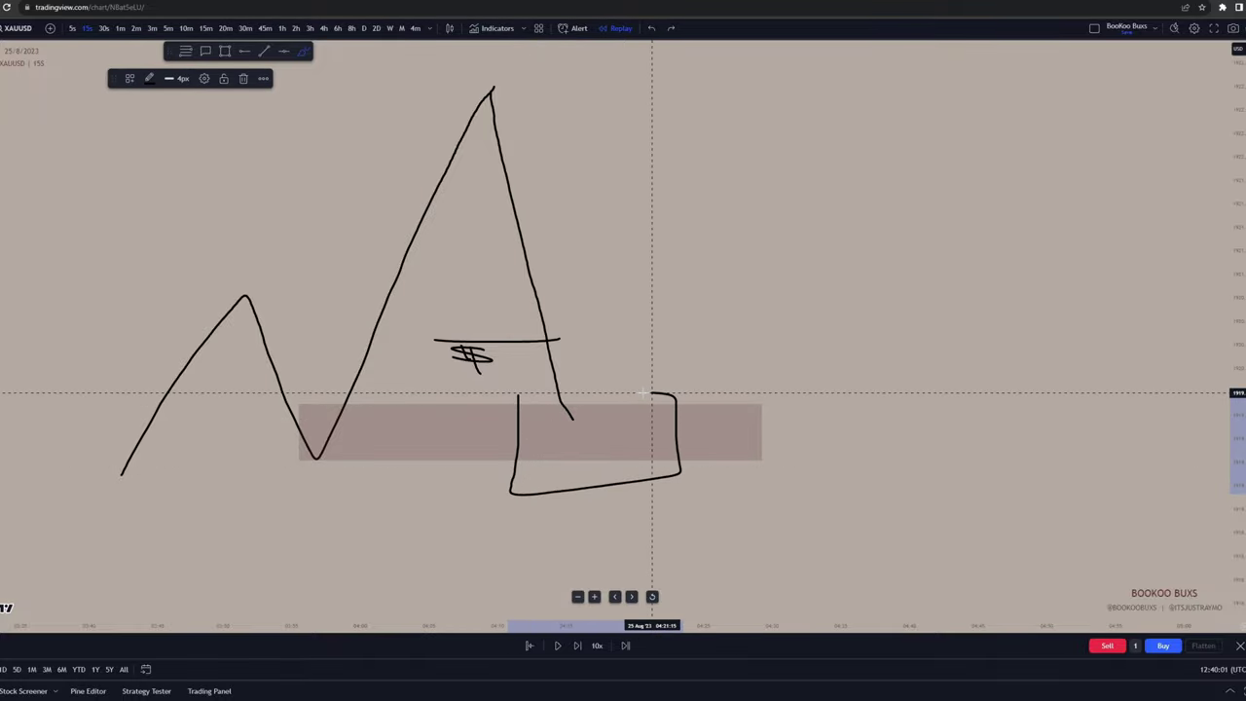
{"action": "mouse_move", "coordinate": [632, 414]}
{"action": "left_mouse_down"}
{"action": "mouse_move", "coordinate": [720, 209]}
{"action": "mouse_move", "coordinate": [757, 165]}
{"action": "left_mouse_up"}
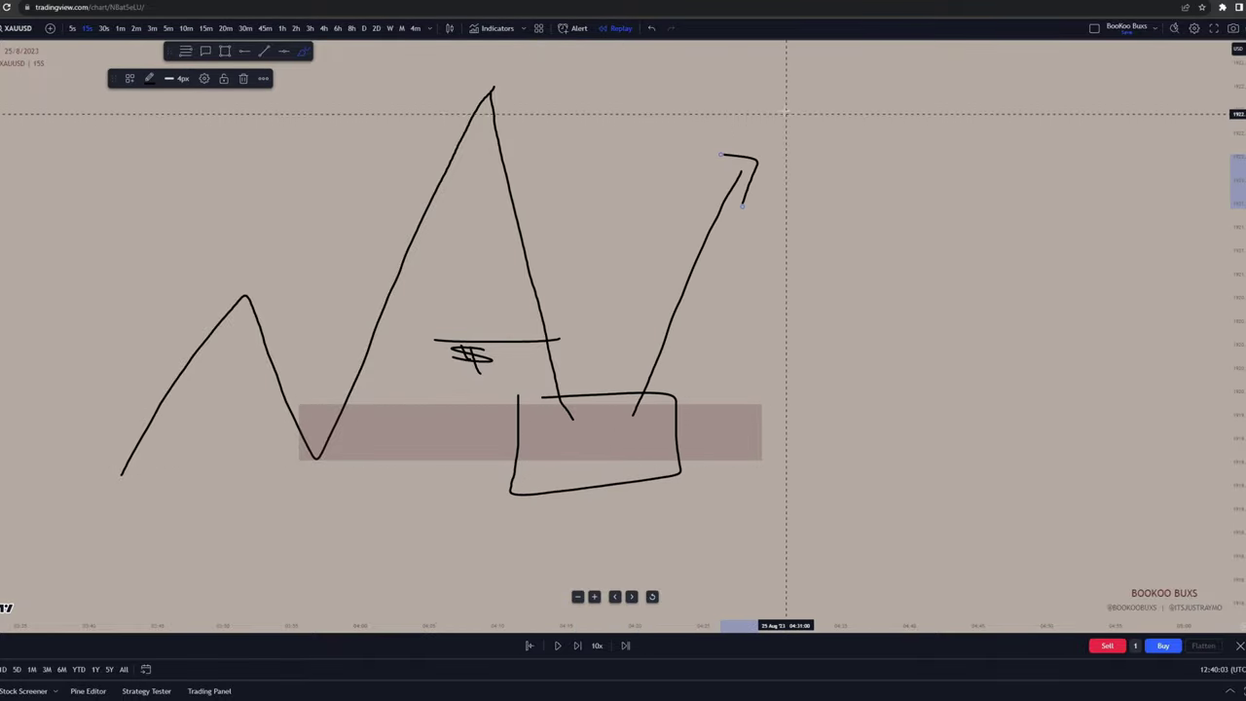
{"action": "mouse_move", "coordinate": [785, 88]}
{"action": "left_mouse_down"}
{"action": "mouse_move", "coordinate": [782, 194]}
{"action": "mouse_move", "coordinate": [982, 173]}
{"action": "mouse_move", "coordinate": [778, 92]}
{"action": "mouse_move", "coordinate": [809, 173]}
{"action": "mouse_move", "coordinate": [948, 78]}
{"action": "left_mouse_up"}
{"action": "mouse_move", "coordinate": [834, 142]}
{"action": "left_mouse_down"}
{"action": "mouse_move", "coordinate": [895, 140]}
{"action": "mouse_move", "coordinate": [906, 157]}
{"action": "left_mouse_up"}
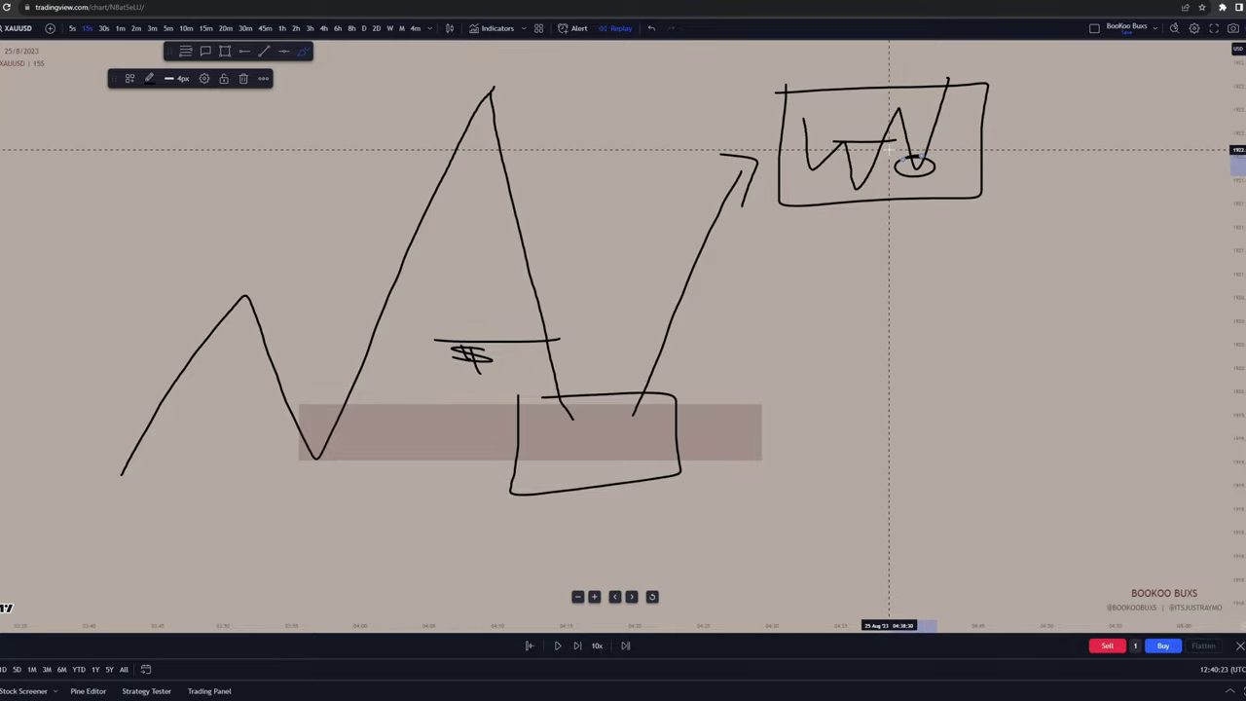
- Brush a small box around the circled pullback and an arrow leading down to a large empty box
{"action": "mouse_move", "coordinate": [889, 150]}
{"action": "left_mouse_down"}
{"action": "mouse_move", "coordinate": [964, 182]}
{"action": "mouse_move", "coordinate": [920, 146]}
{"action": "mouse_move", "coordinate": [979, 341]}
{"action": "mouse_move", "coordinate": [1004, 300]}
{"action": "left_mouse_up"}
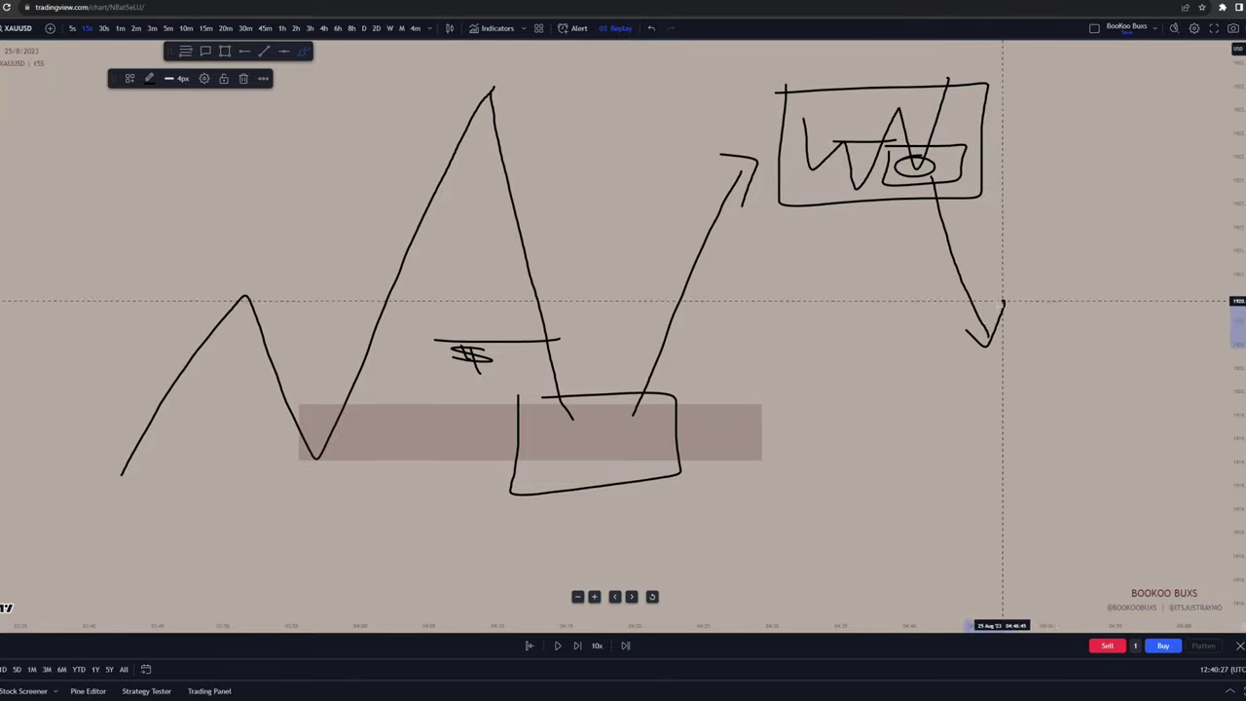
{"action": "mouse_move", "coordinate": [907, 407]}
{"action": "left_mouse_down"}
{"action": "mouse_move", "coordinate": [903, 500]}
{"action": "mouse_move", "coordinate": [1093, 509]}
{"action": "mouse_move", "coordinate": [1155, 425]}
{"action": "mouse_move", "coordinate": [920, 378]}
{"action": "left_mouse_up"}
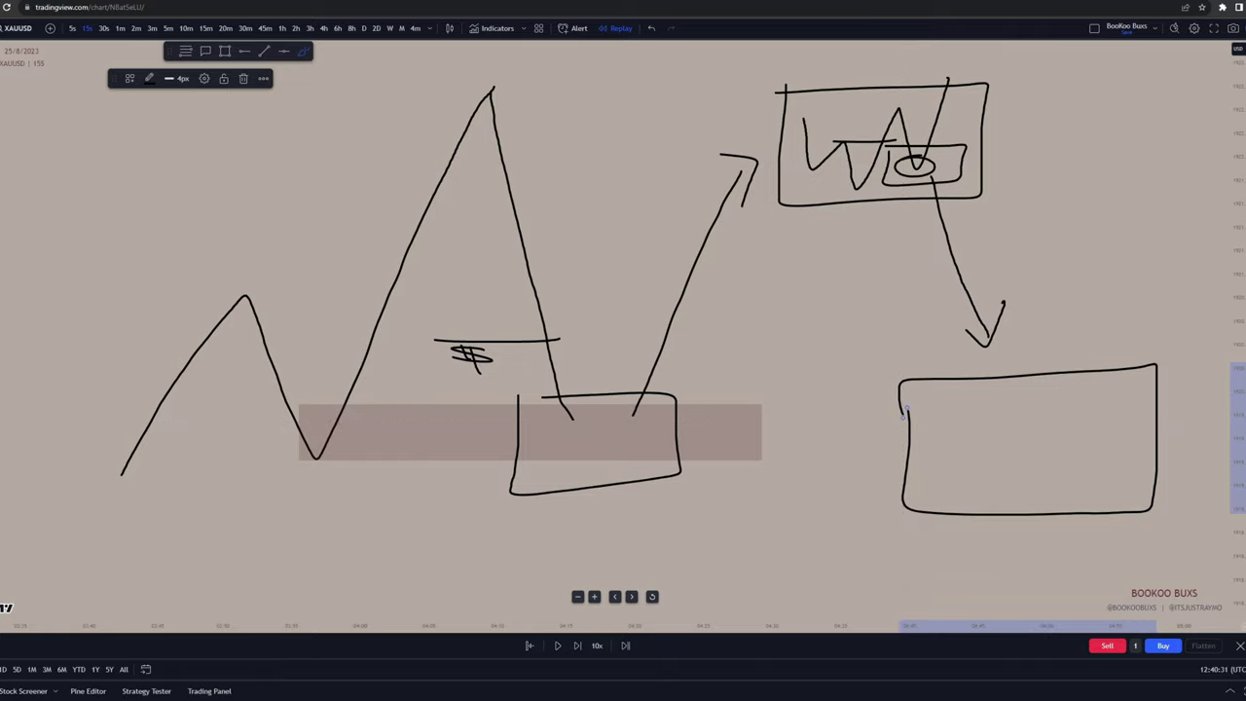
- Colour the small box around the circled pullback and the large empty box white
{"action": "left_click", "coordinate": [303, 52]}
{"action": "left_click", "coordinate": [962, 165]}
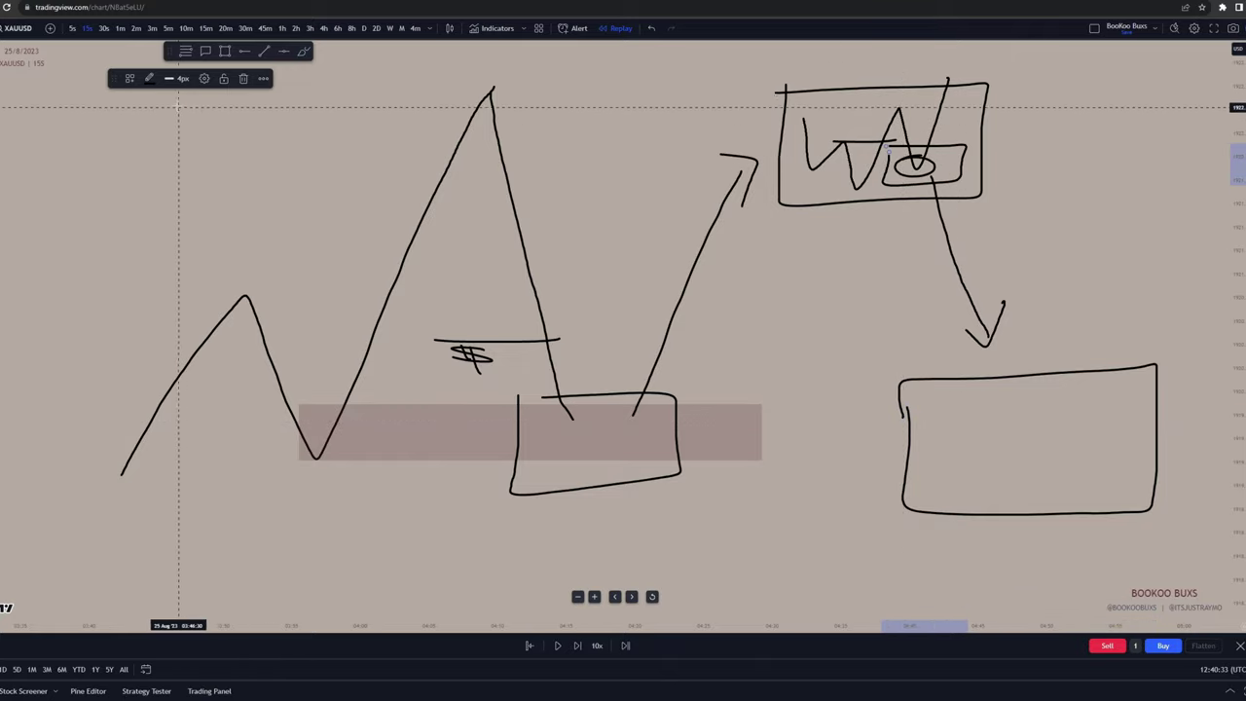
{"action": "left_click", "coordinate": [149, 78]}
{"action": "left_click", "coordinate": [154, 101]}
{"action": "left_click", "coordinate": [654, 265]}
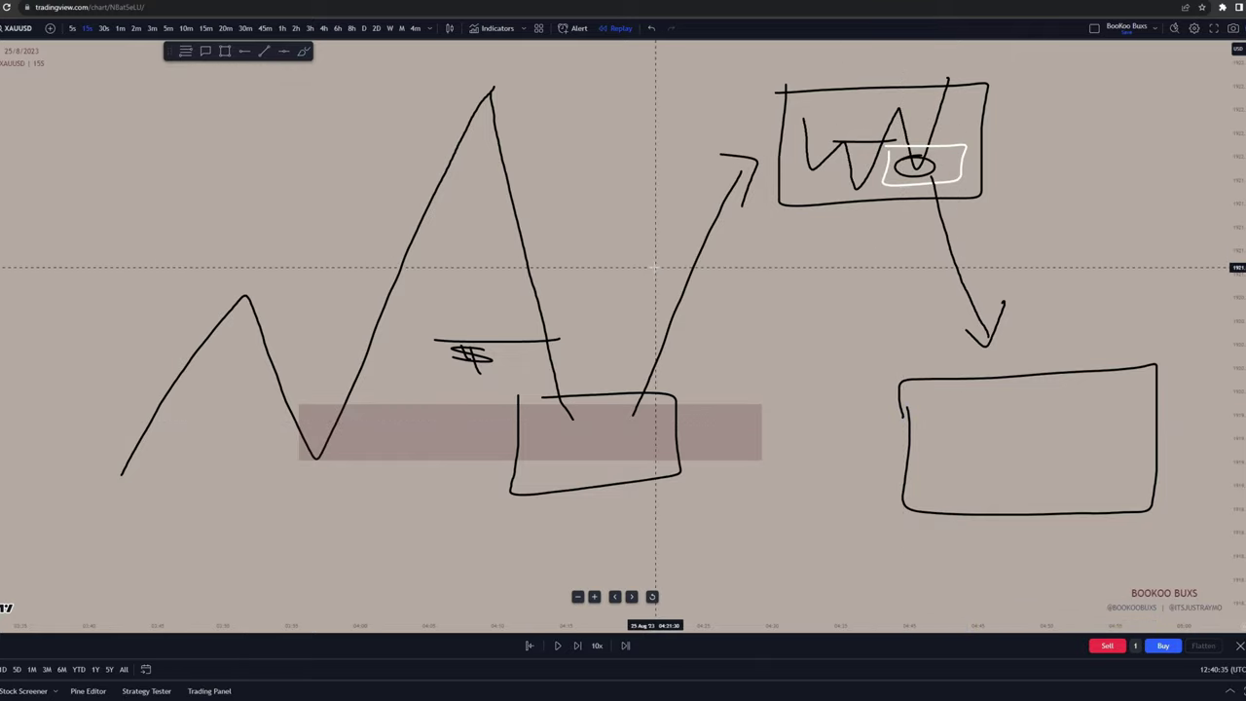
{"action": "left_click", "coordinate": [994, 382]}
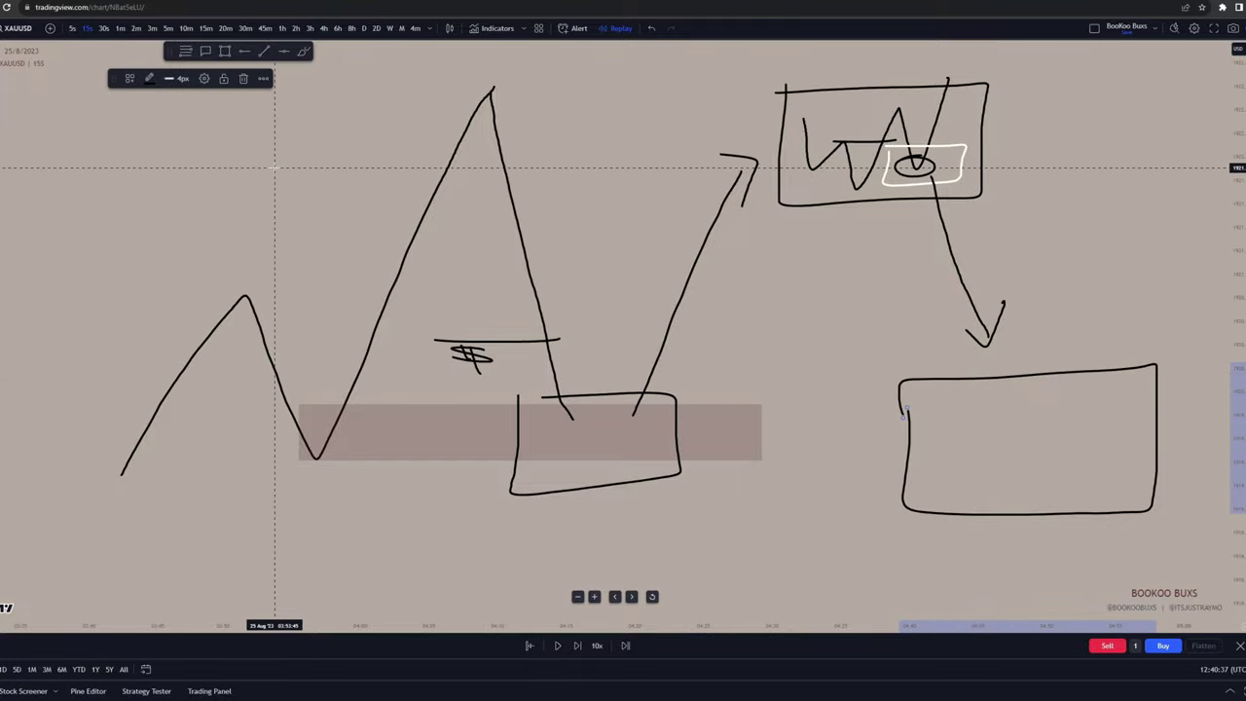
{"action": "left_click", "coordinate": [149, 78]}
{"action": "left_click", "coordinate": [151, 101]}
- Brush a white W-shaped path inside the large white box, with a horizontal line at its middle peak and a circle around the final pullback
{"action": "left_click", "coordinate": [303, 51]}
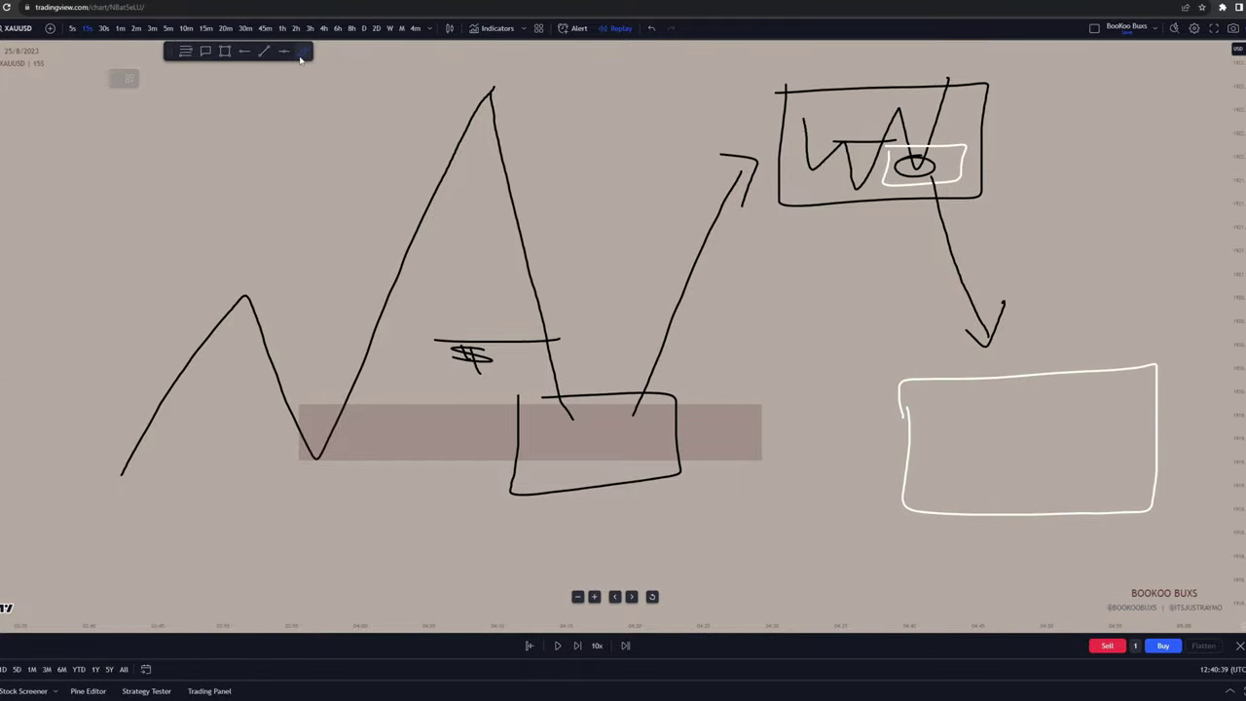
{"action": "mouse_move", "coordinate": [951, 435]}
{"action": "left_mouse_down"}
{"action": "mouse_move", "coordinate": [962, 469]}
{"action": "mouse_move", "coordinate": [991, 483]}
{"action": "mouse_move", "coordinate": [1036, 409]}
{"action": "mouse_move", "coordinate": [1048, 435]}
{"action": "mouse_move", "coordinate": [1091, 392]}
{"action": "left_mouse_up"}
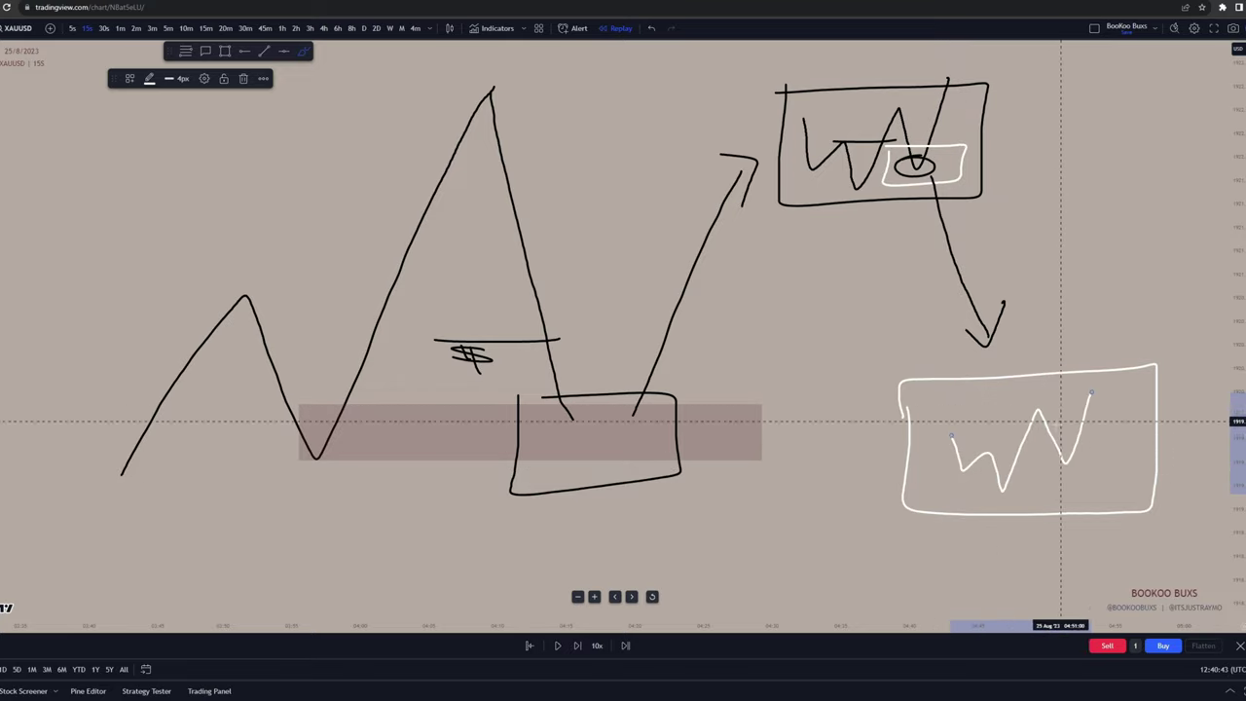
{"action": "left_click_drag", "start_coordinate": [974, 451], "coordinate": [1067, 451]}
{"action": "left_click_drag", "start_coordinate": [1068, 464], "coordinate": [1068, 477]}
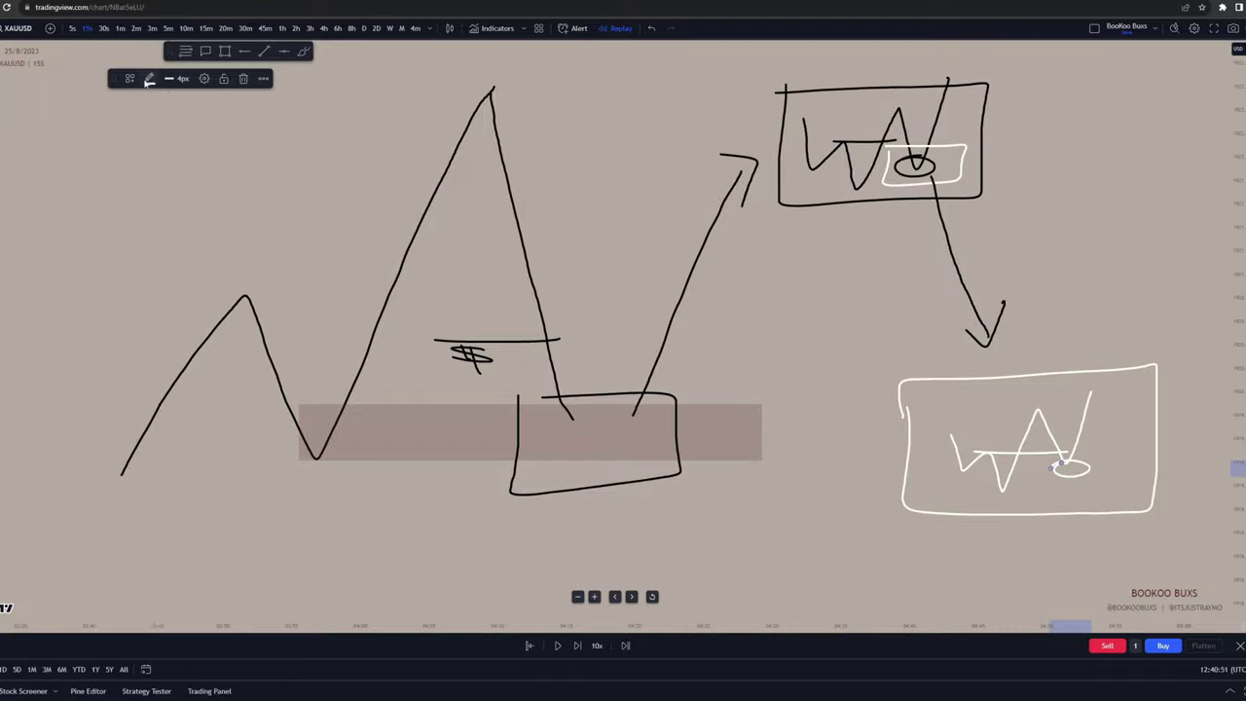
- Return to the 1-minute chart and bring the annotated candles, zones and long position back into view
{"action": "left_click", "coordinate": [122, 30]}
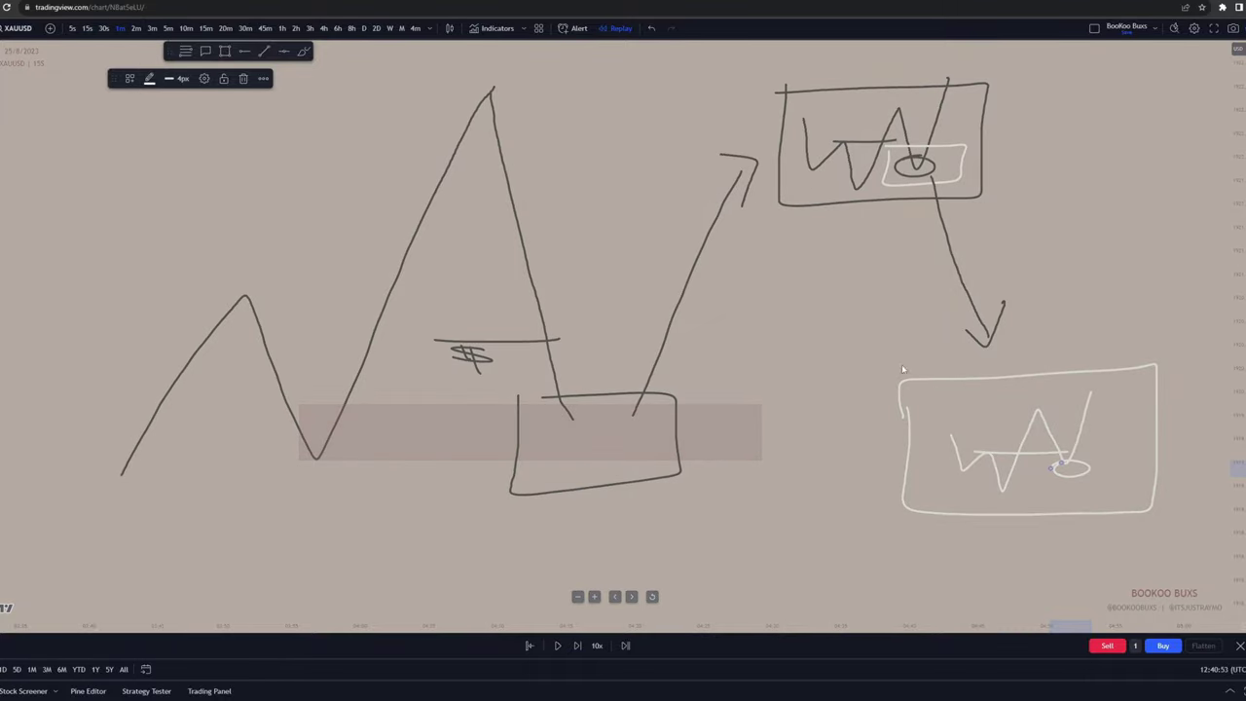
{"action": "left_click_drag", "start_coordinate": [1071, 487], "coordinate": [1006, 378]}
{"action": "left_click_drag", "start_coordinate": [1137, 358], "coordinate": [1104, 186]}
{"action": "left_click_drag", "start_coordinate": [977, 601], "coordinate": [1156, 127]}
{"action": "left_click_drag", "start_coordinate": [1106, 443], "coordinate": [1126, 357]}
{"action": "scroll", "coordinate": [1126, 356], "scroll_direction": "up", "scroll_amount": 4}
{"action": "left_click_drag", "start_coordinate": [1237, 292], "coordinate": [1237, 399]}
{"action": "left_click_drag", "start_coordinate": [1100, 389], "coordinate": [1097, 448]}
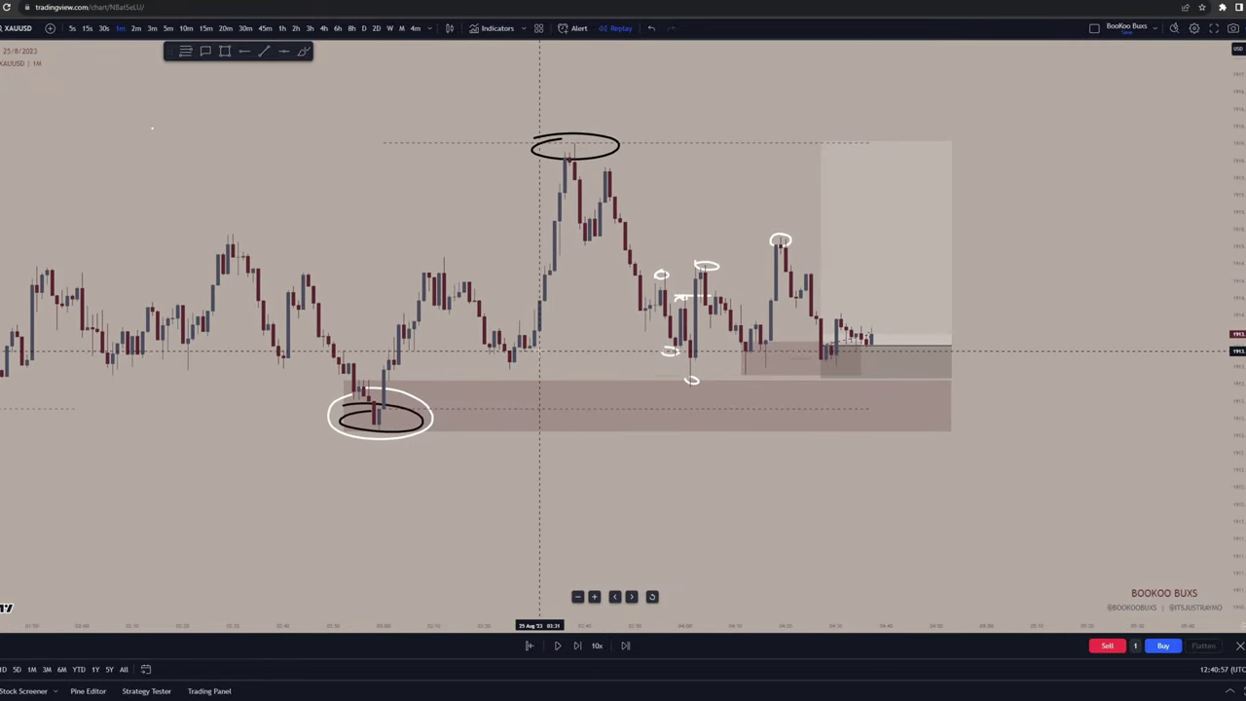
- Brush circles around the black-circled swing low and swing high, and colour both new circles orange
{"action": "left_click", "coordinate": [303, 53]}
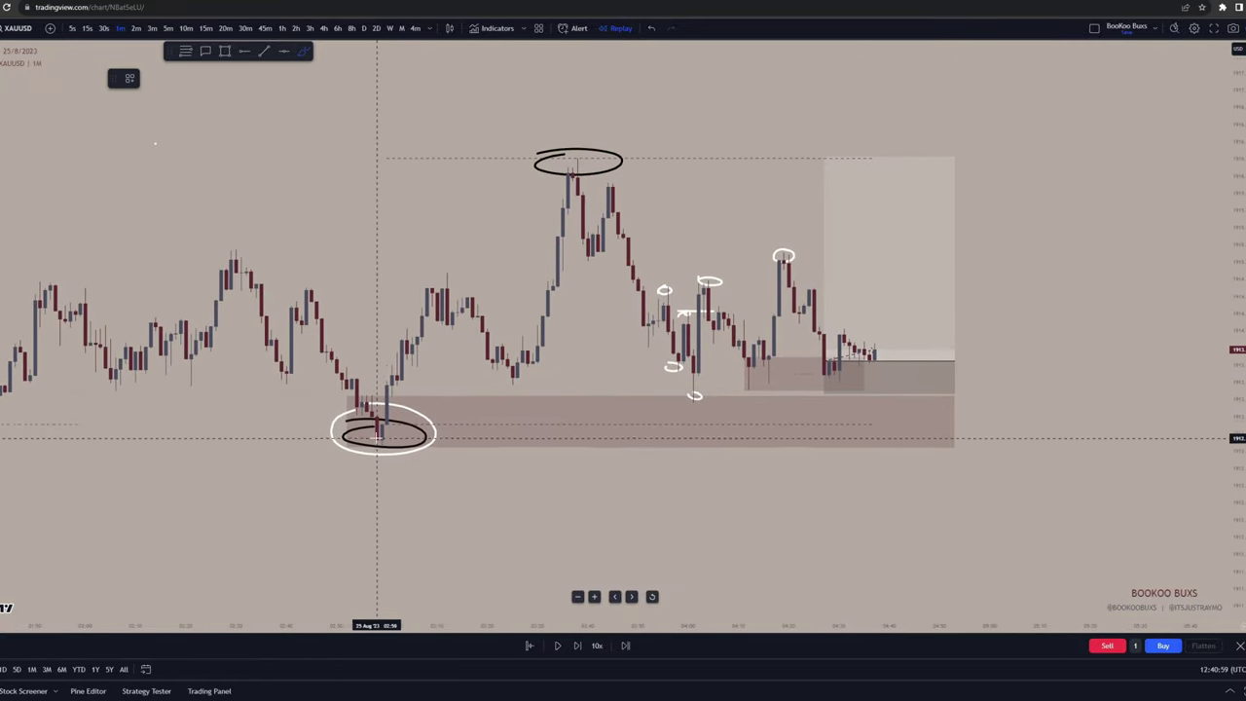
{"action": "left_click_drag", "start_coordinate": [375, 431], "coordinate": [376, 431]}
{"action": "left_click_drag", "start_coordinate": [555, 156], "coordinate": [553, 158]}
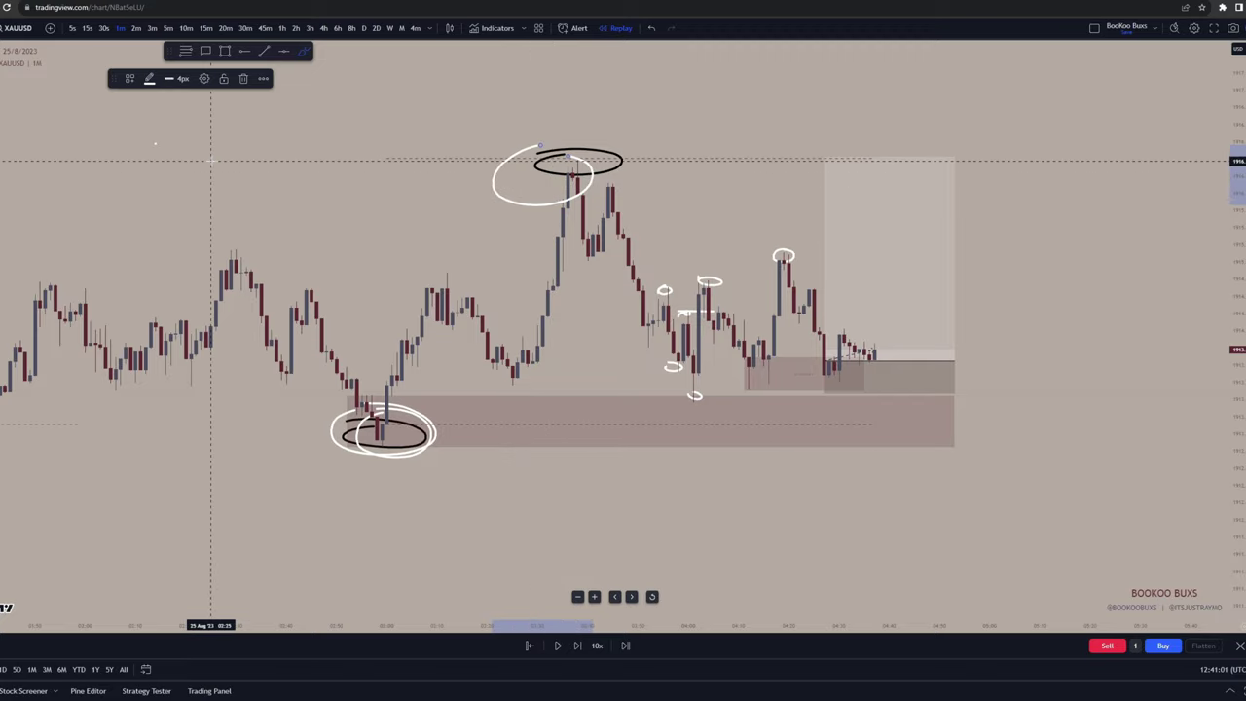
{"action": "left_click", "coordinate": [149, 78]}
{"action": "left_click", "coordinate": [161, 112]}
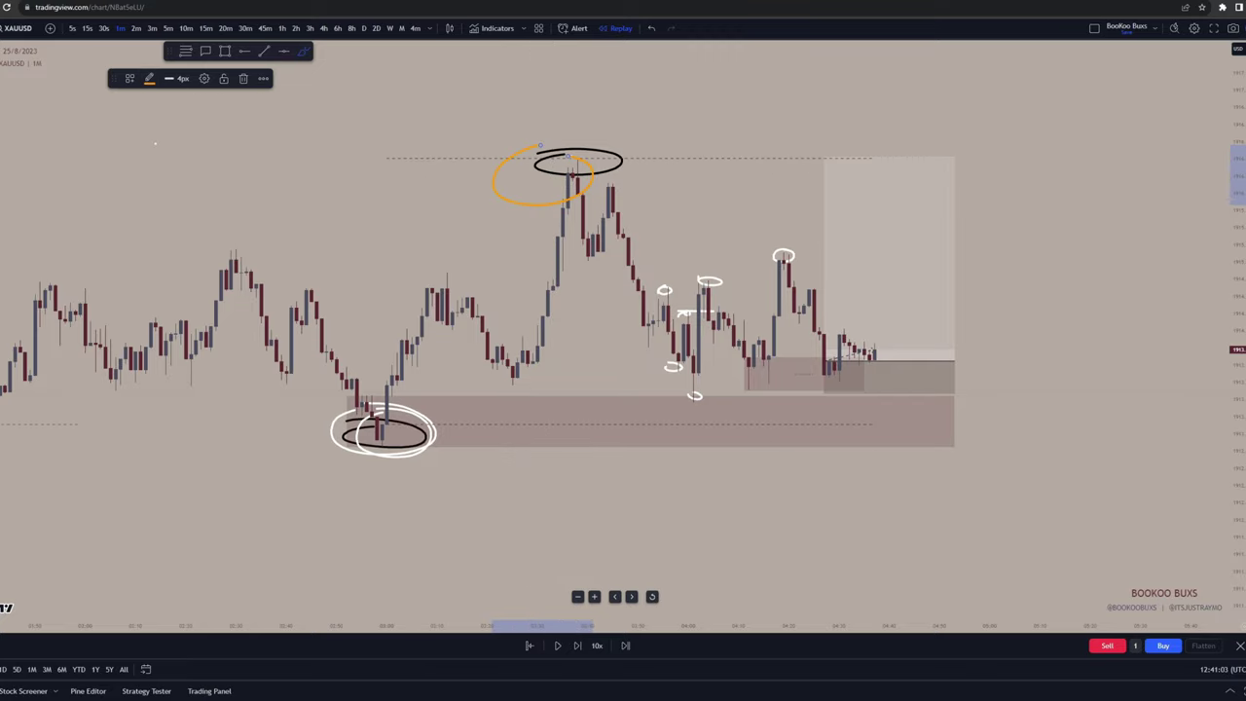
{"action": "left_click", "coordinate": [149, 78]}
{"action": "left_click", "coordinate": [161, 112]}
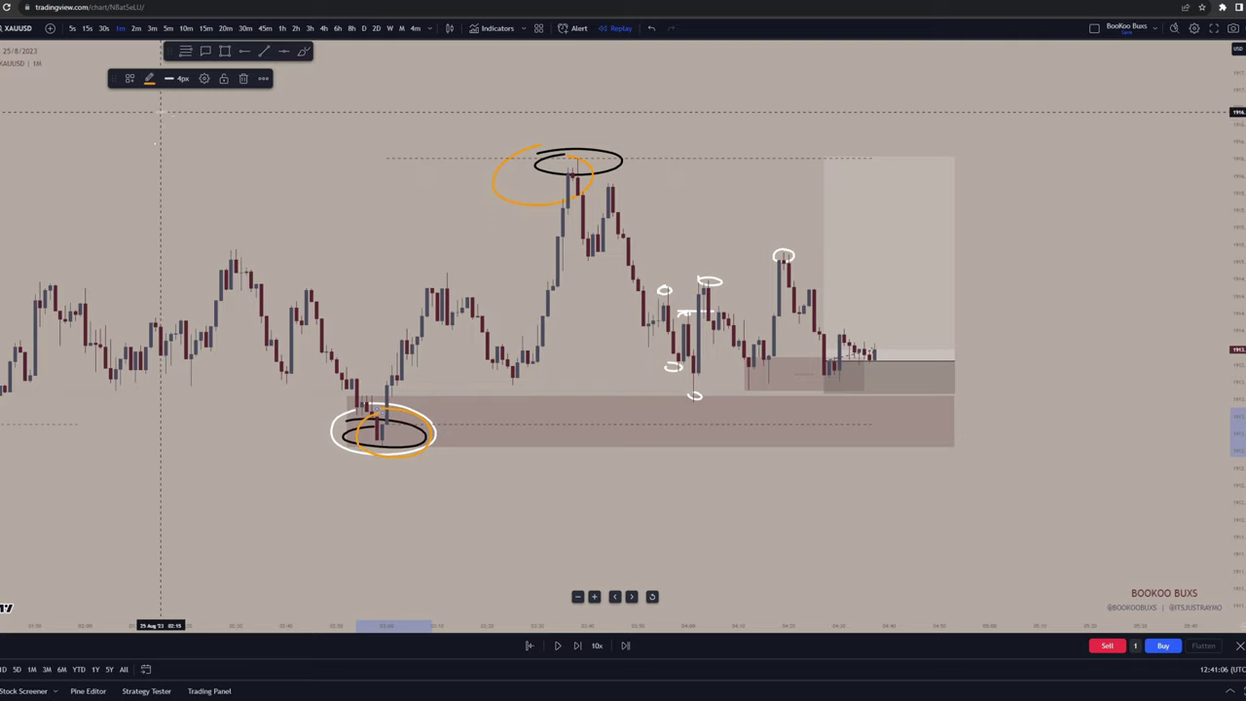
{"action": "left_click", "coordinate": [236, 190]}
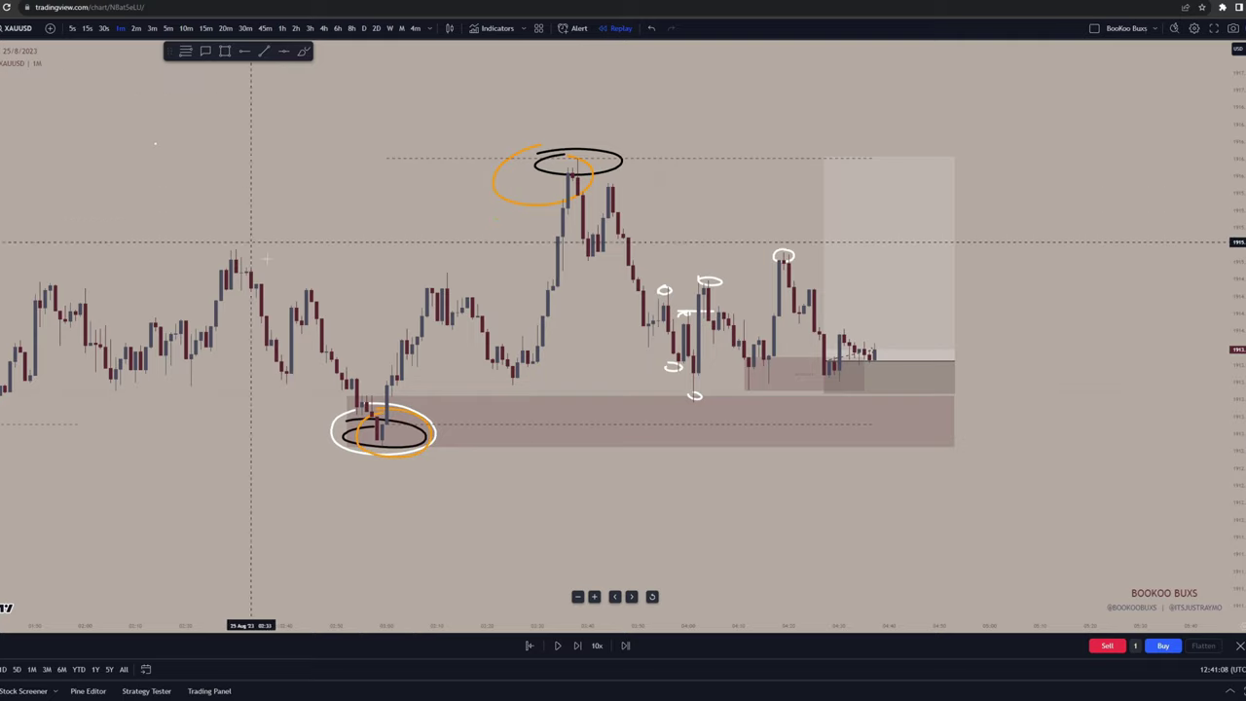
- Brush an orange box around the white-marked swing structure and a circle around its horizontal level line, and undo both
{"action": "left_click", "coordinate": [433, 434]}
{"action": "left_click_drag", "start_coordinate": [472, 316], "coordinate": [444, 323]}
{"action": "left_click", "coordinate": [303, 52]}
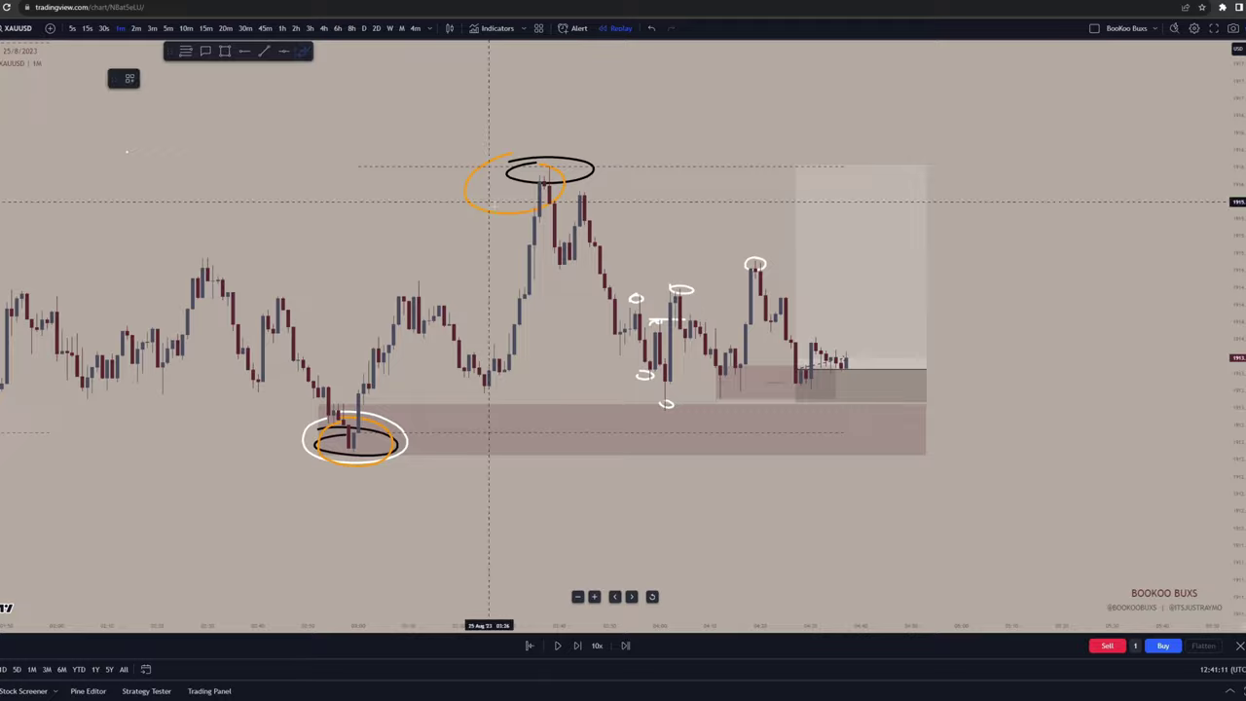
{"action": "mouse_move", "coordinate": [605, 279]}
{"action": "left_mouse_down"}
{"action": "mouse_move", "coordinate": [648, 412]}
{"action": "mouse_move", "coordinate": [718, 292]}
{"action": "mouse_move", "coordinate": [604, 279]}
{"action": "left_mouse_up"}
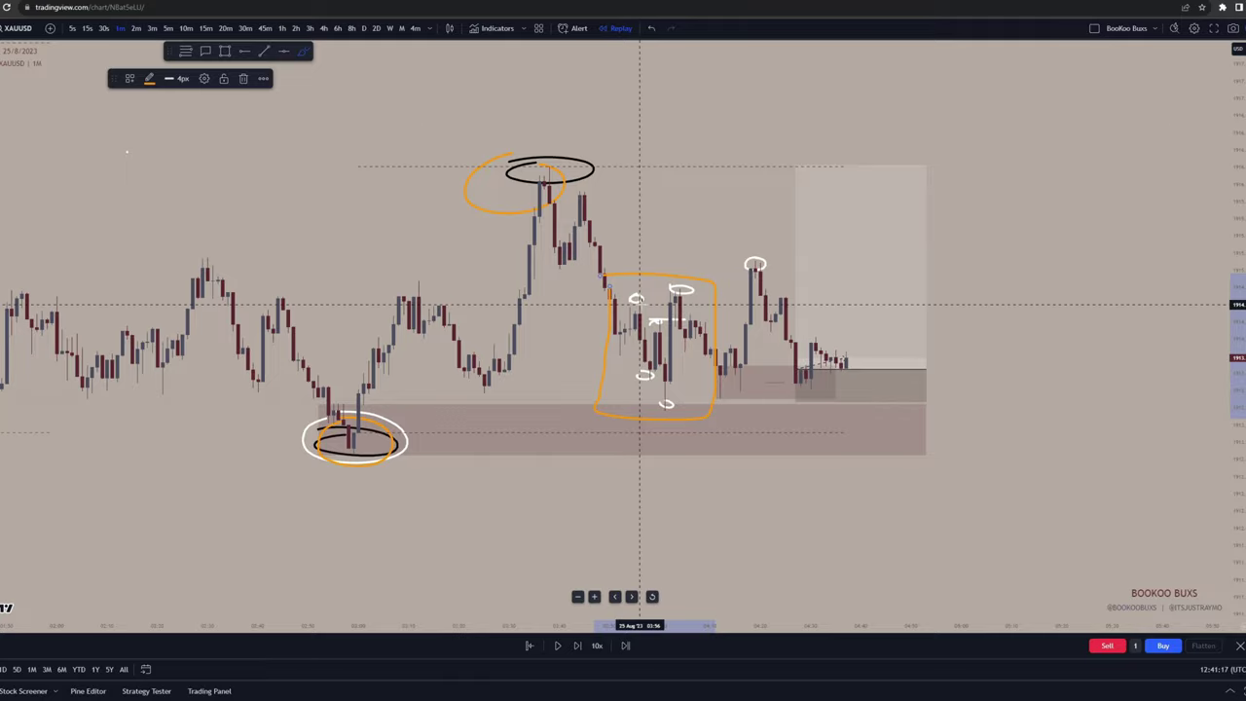
{"action": "left_click_drag", "start_coordinate": [695, 312], "coordinate": [670, 306]}
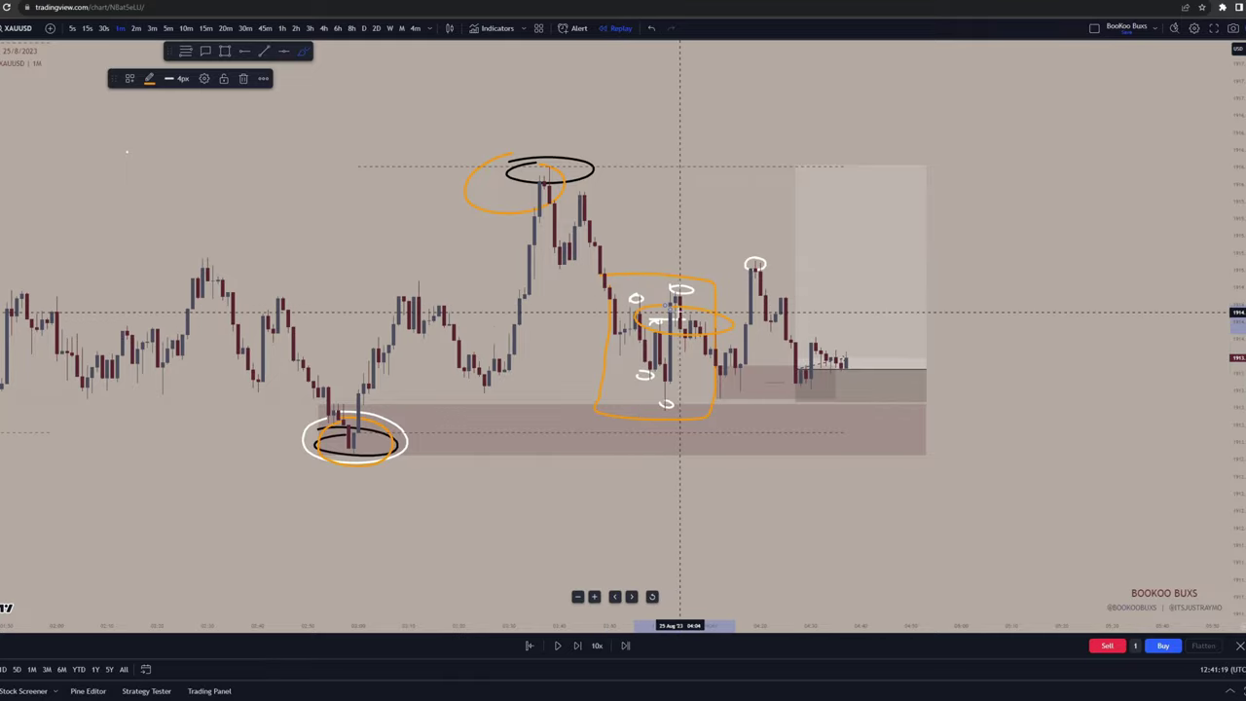
{"action": "key", "text": "ctrl+z"}
{"action": "key", "text": "ctrl+z"}
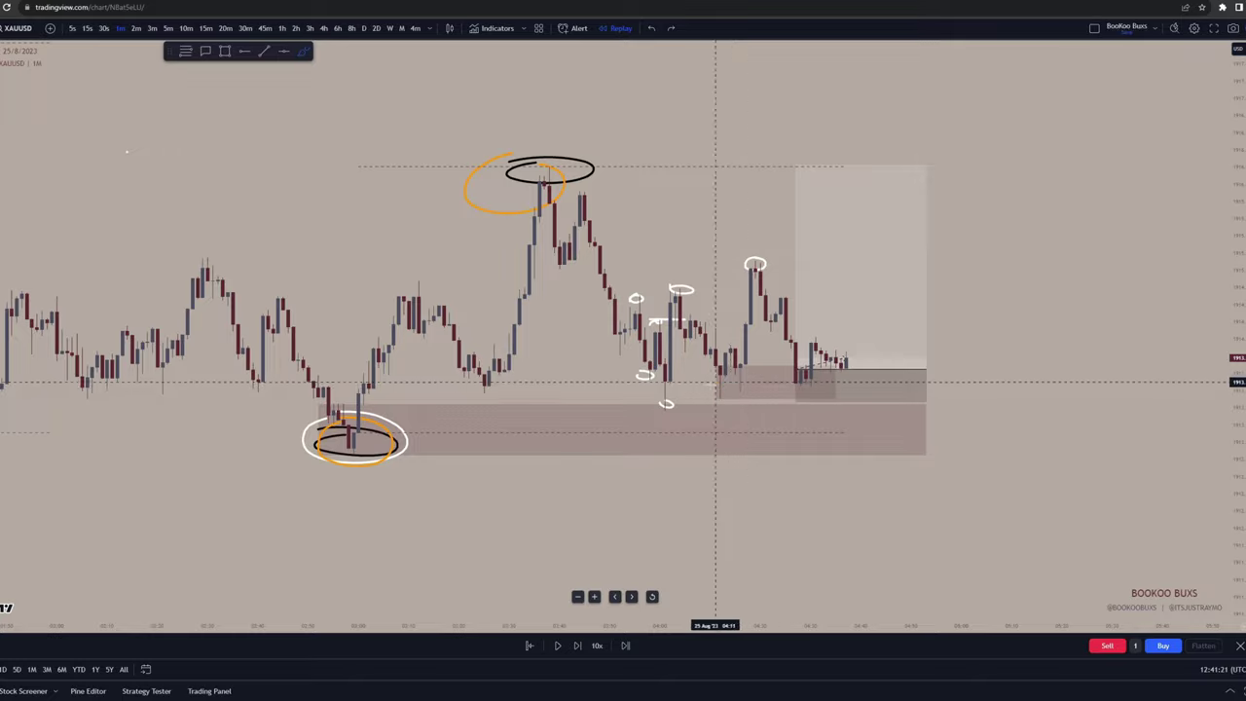
- Brush orange circles around the lows in the small order block and the white-circled high that follows them
{"action": "left_click_drag", "start_coordinate": [715, 382], "coordinate": [728, 372]}
{"action": "left_click_drag", "start_coordinate": [777, 245], "coordinate": [750, 240]}
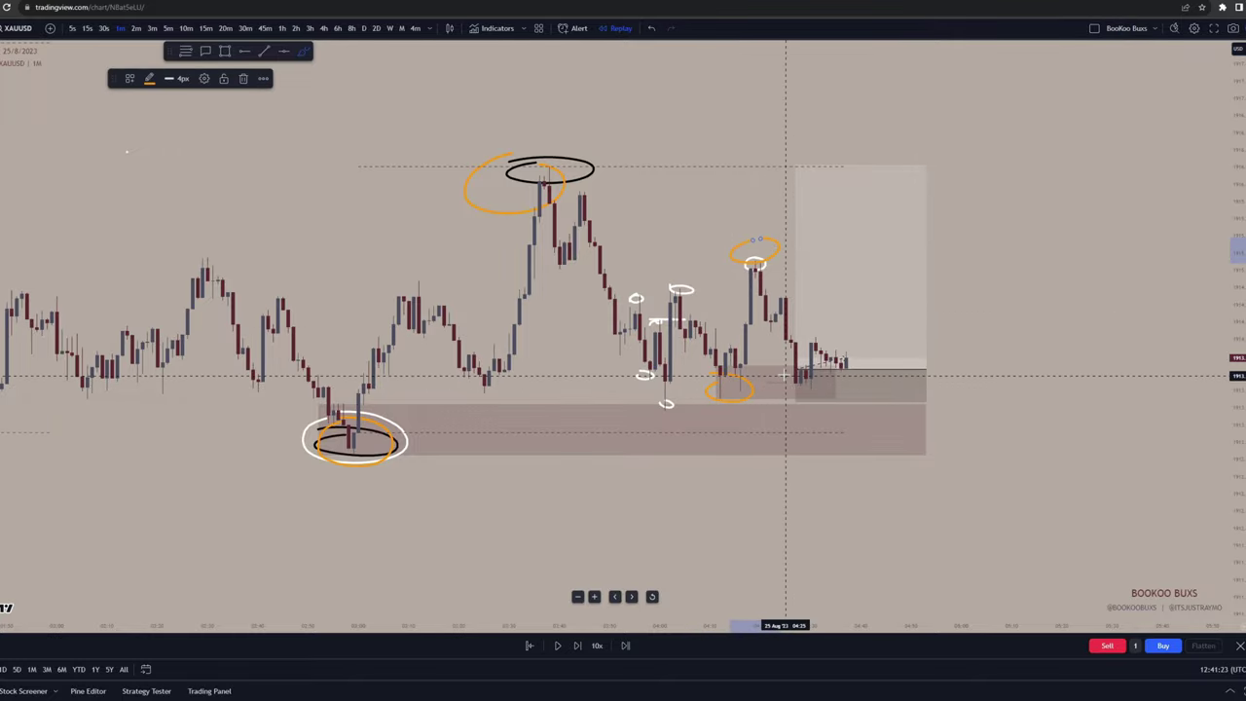
- Brush a box around the latest candles, an arrow to a larger empty box in the blank area, and colour both boxes turquoise
{"action": "mouse_move", "coordinate": [781, 358]}
{"action": "left_mouse_down"}
{"action": "mouse_move", "coordinate": [785, 398]}
{"action": "mouse_move", "coordinate": [846, 346]}
{"action": "mouse_move", "coordinate": [791, 343]}
{"action": "mouse_move", "coordinate": [1051, 219]}
{"action": "mouse_move", "coordinate": [1013, 200]}
{"action": "mouse_move", "coordinate": [1069, 175]}
{"action": "mouse_move", "coordinate": [1076, 258]}
{"action": "mouse_move", "coordinate": [1205, 205]}
{"action": "mouse_move", "coordinate": [1055, 152]}
{"action": "left_mouse_up"}
{"action": "left_click", "coordinate": [654, 31]}
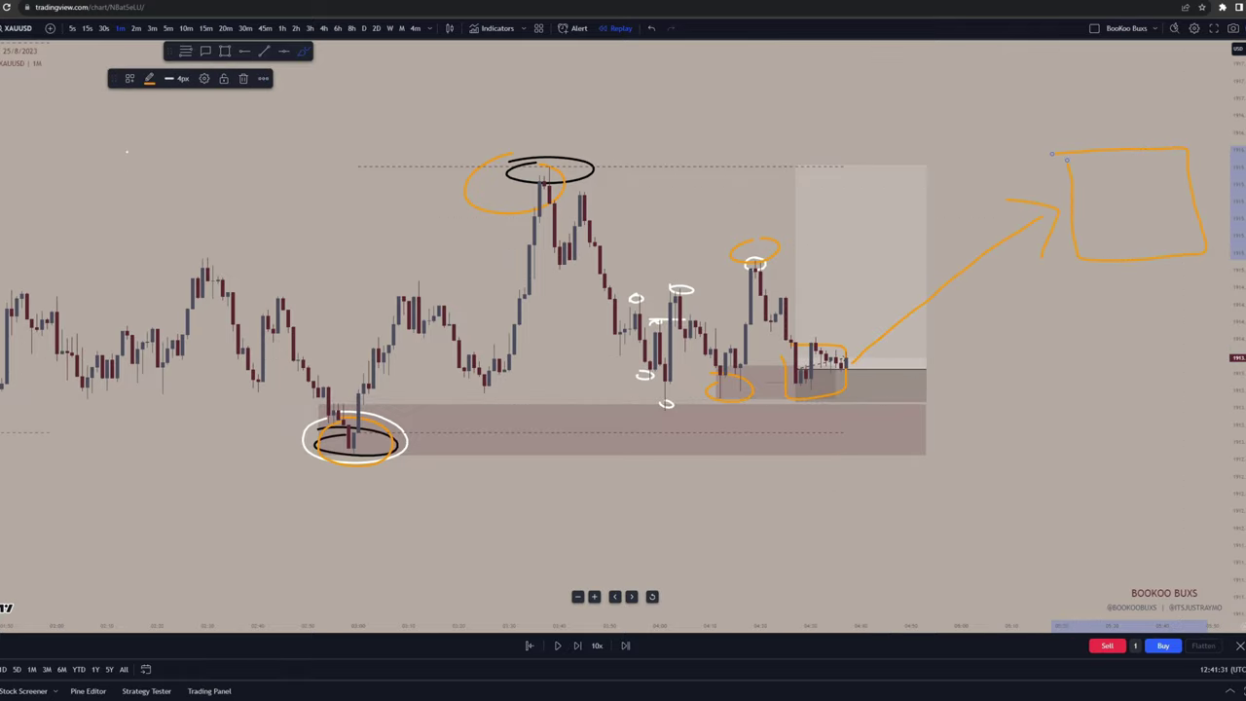
{"action": "left_click", "coordinate": [843, 396]}
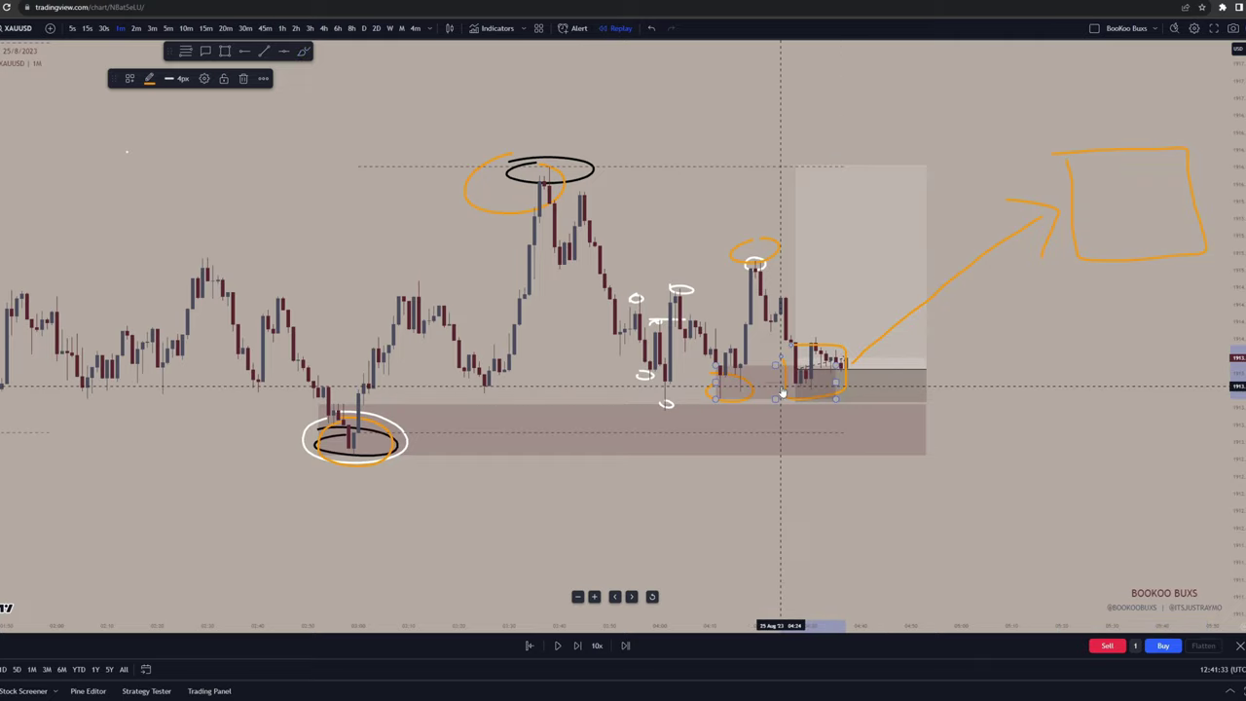
{"action": "left_click", "coordinate": [147, 82]}
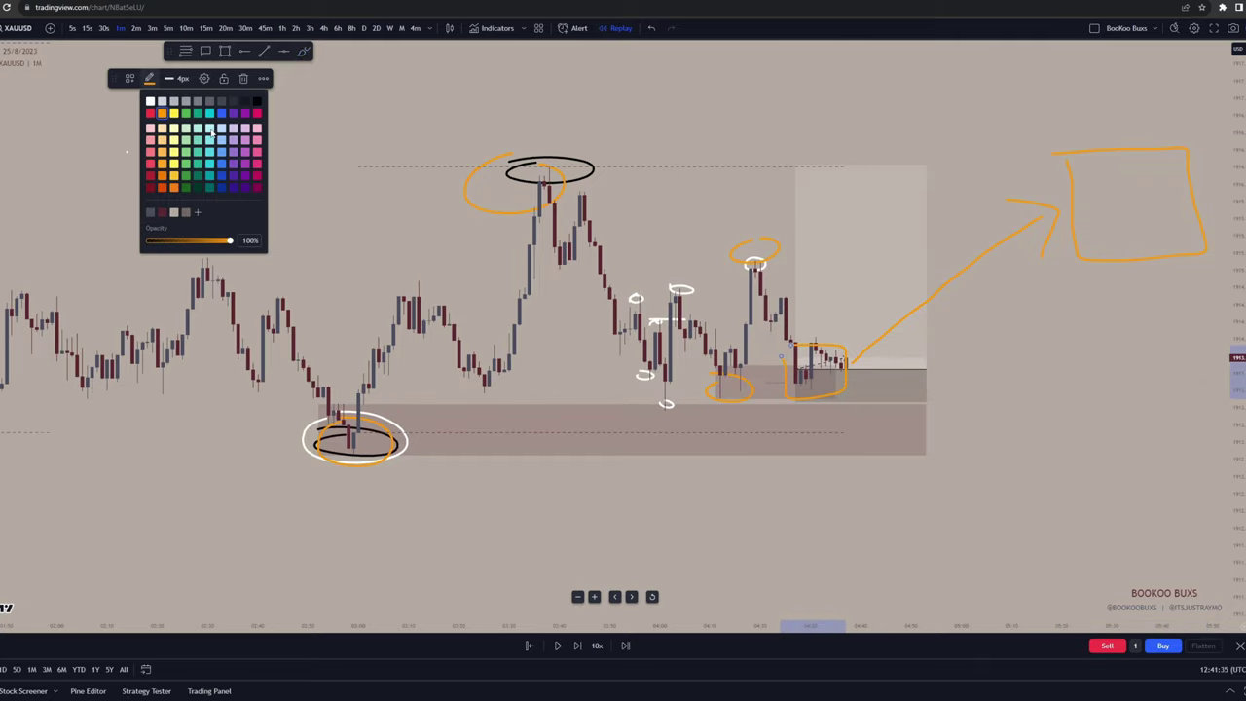
{"action": "left_click", "coordinate": [206, 116]}
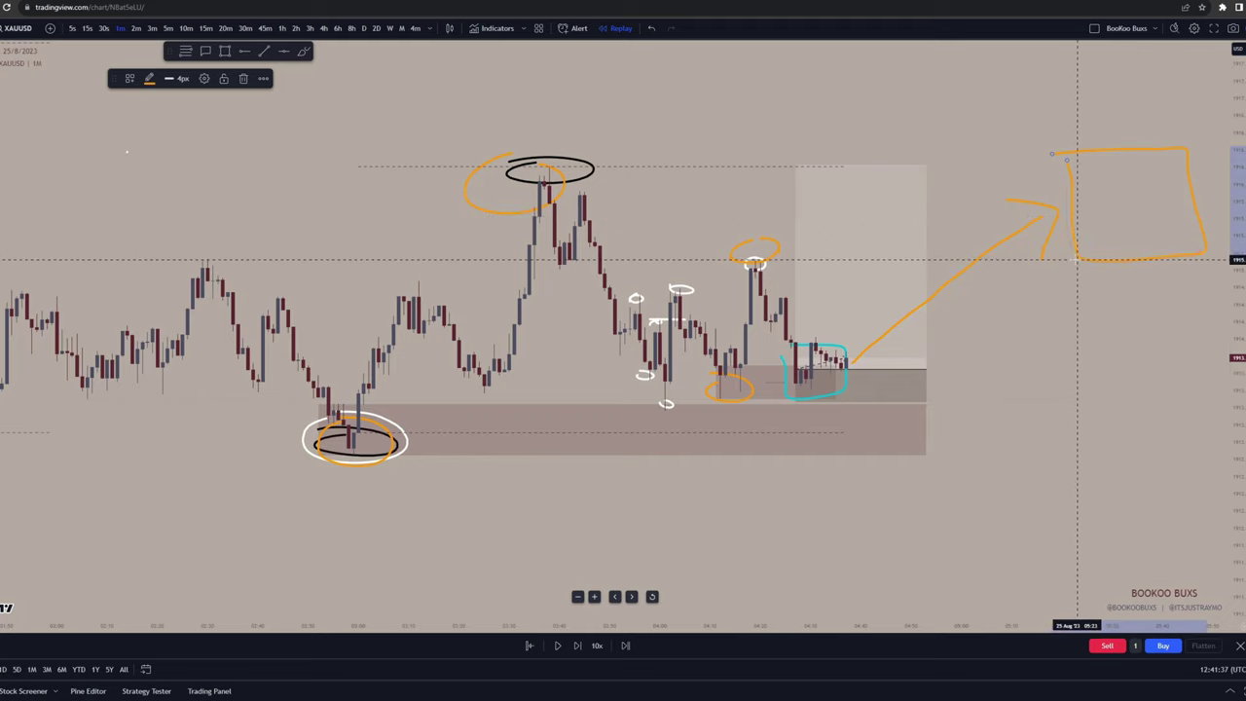
{"action": "left_click", "coordinate": [149, 79]}
{"action": "left_click", "coordinate": [207, 116]}
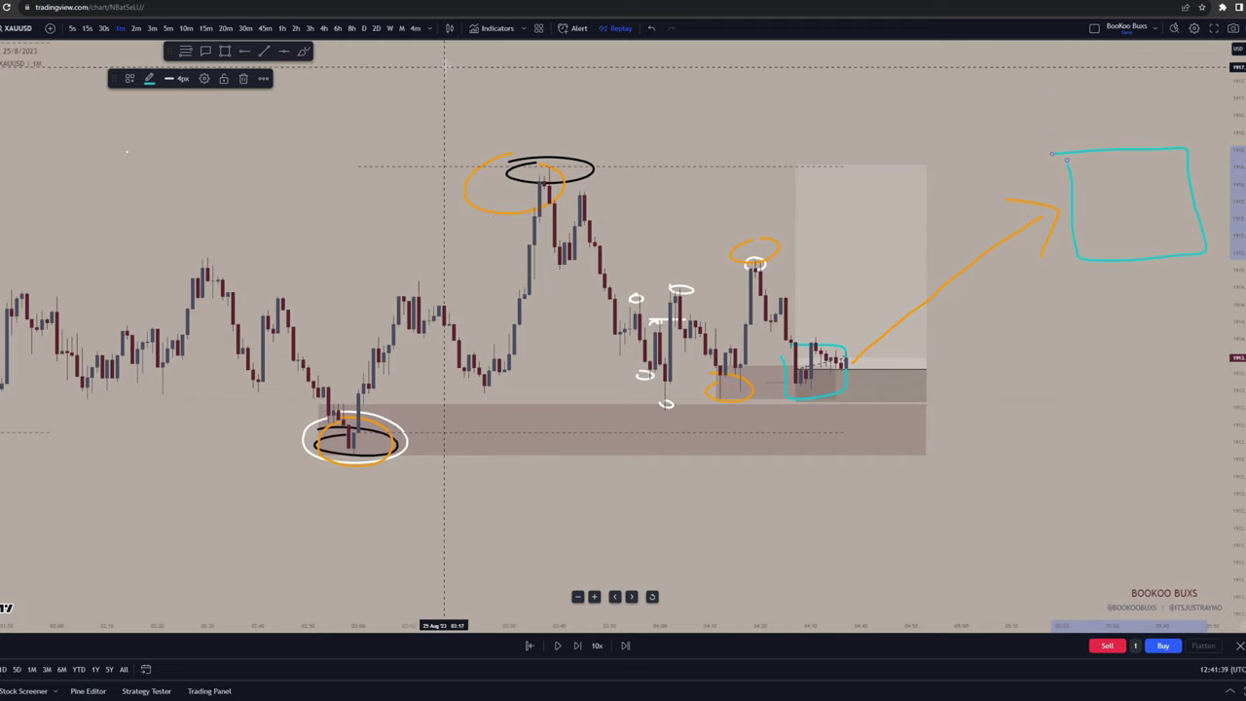
- Brush a turquoise W-shaped price pattern with a short horizontal line across its middle inside the larger box
{"action": "left_click", "coordinate": [434, 71]}
{"action": "left_click", "coordinate": [305, 51]}
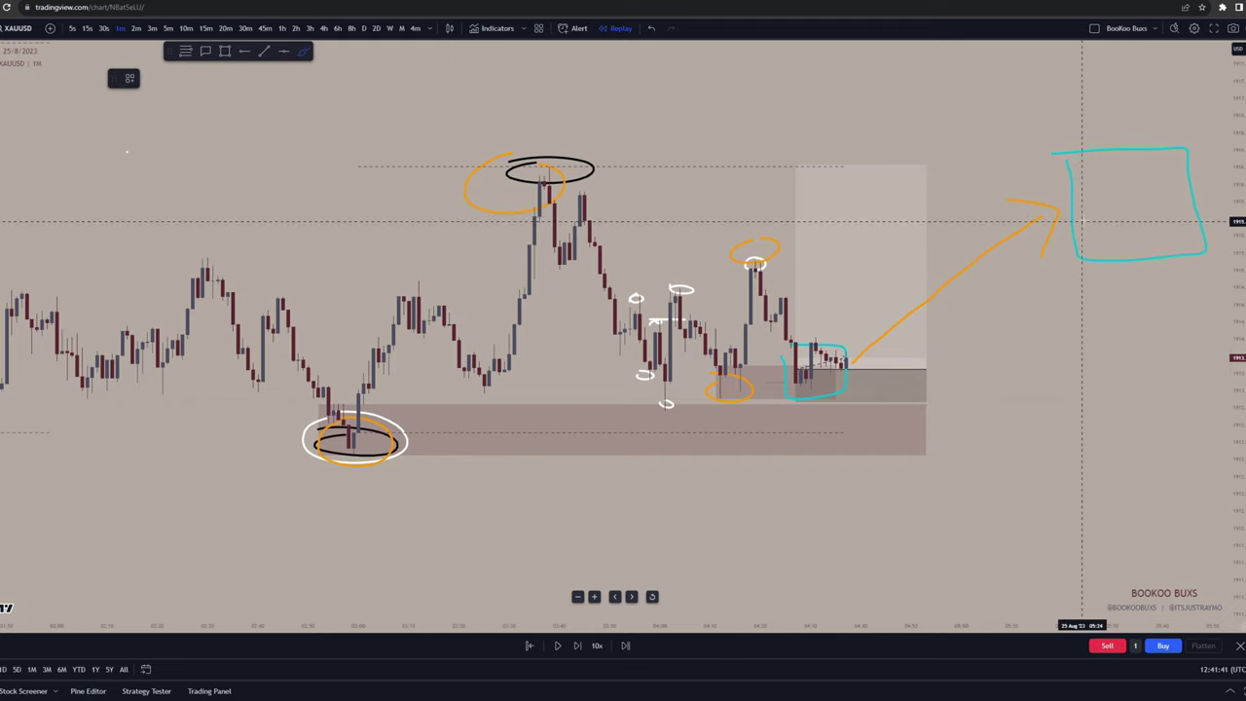
{"action": "mouse_move", "coordinate": [1088, 199]}
{"action": "left_mouse_down"}
{"action": "mouse_move", "coordinate": [1119, 232]}
{"action": "mouse_move", "coordinate": [1140, 187]}
{"action": "mouse_move", "coordinate": [1145, 198]}
{"action": "mouse_move", "coordinate": [1178, 173]}
{"action": "left_mouse_up"}
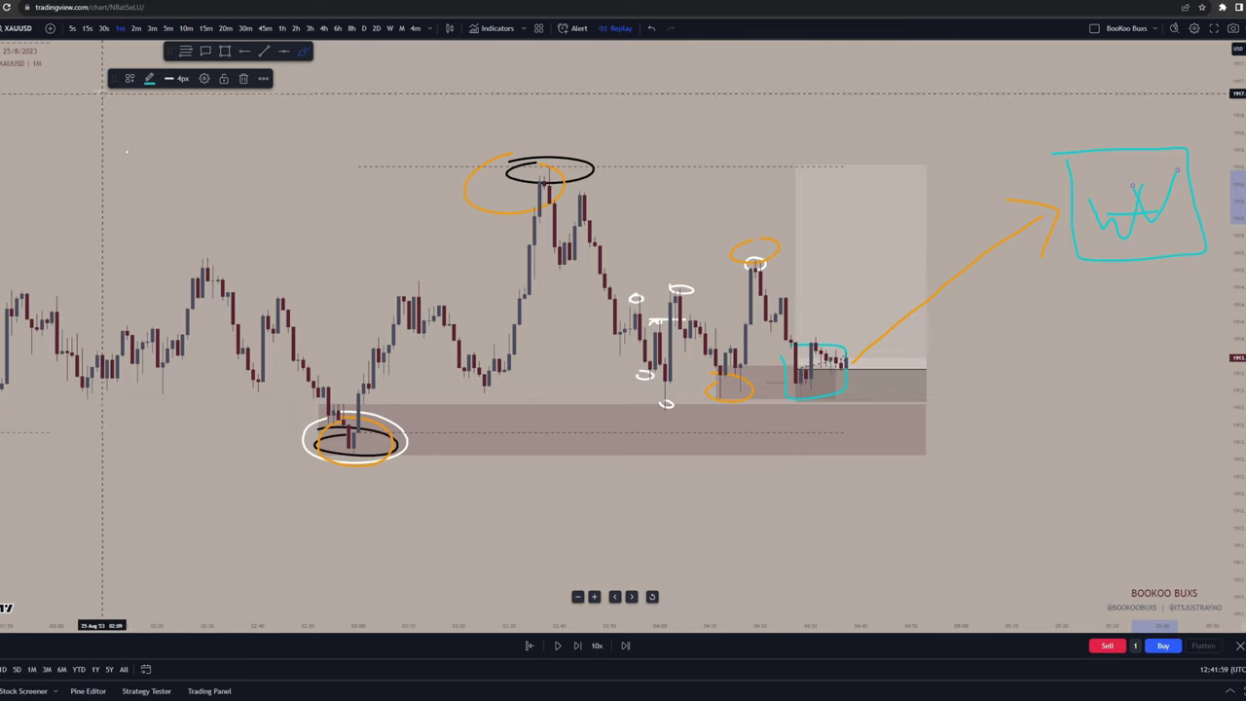
- Switch to the 15-second chart and delete the turquoise box around the latest candles and the orange arrow
{"action": "left_click", "coordinate": [88, 28]}
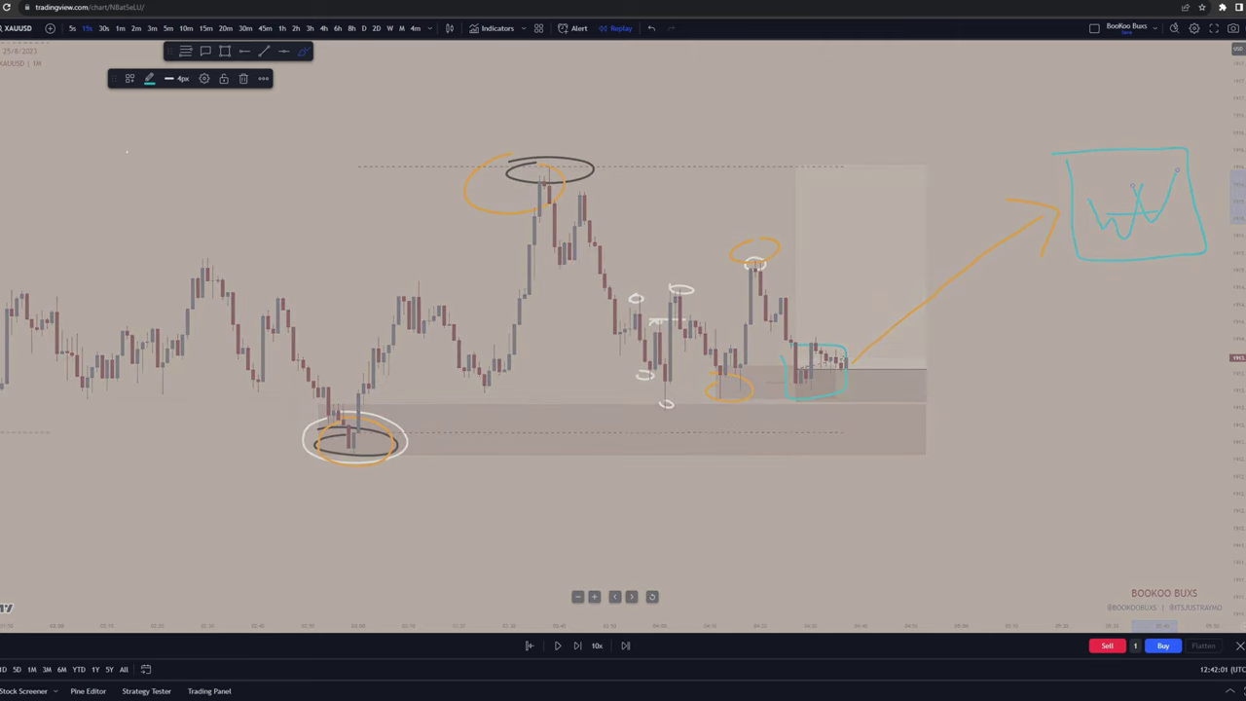
{"action": "scroll", "coordinate": [256, 317], "scroll_direction": "down", "scroll_amount": 3}
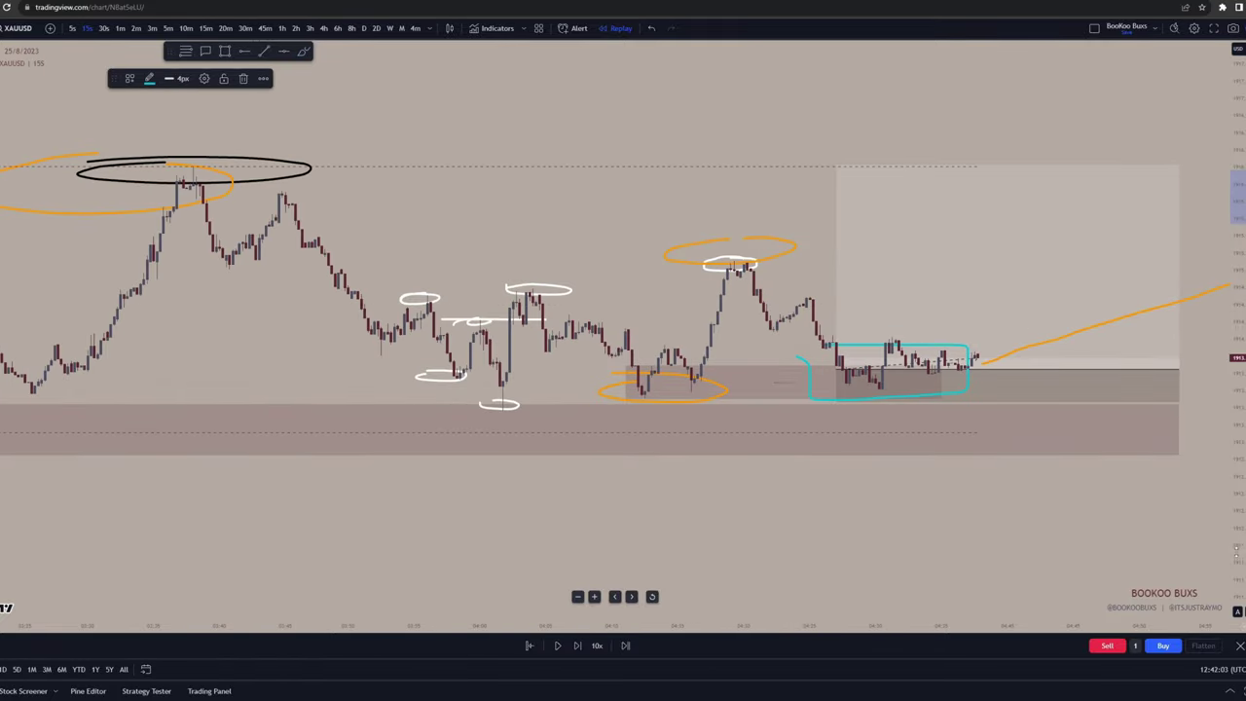
{"action": "scroll", "coordinate": [1012, 428], "scroll_direction": "up", "scroll_amount": 5}
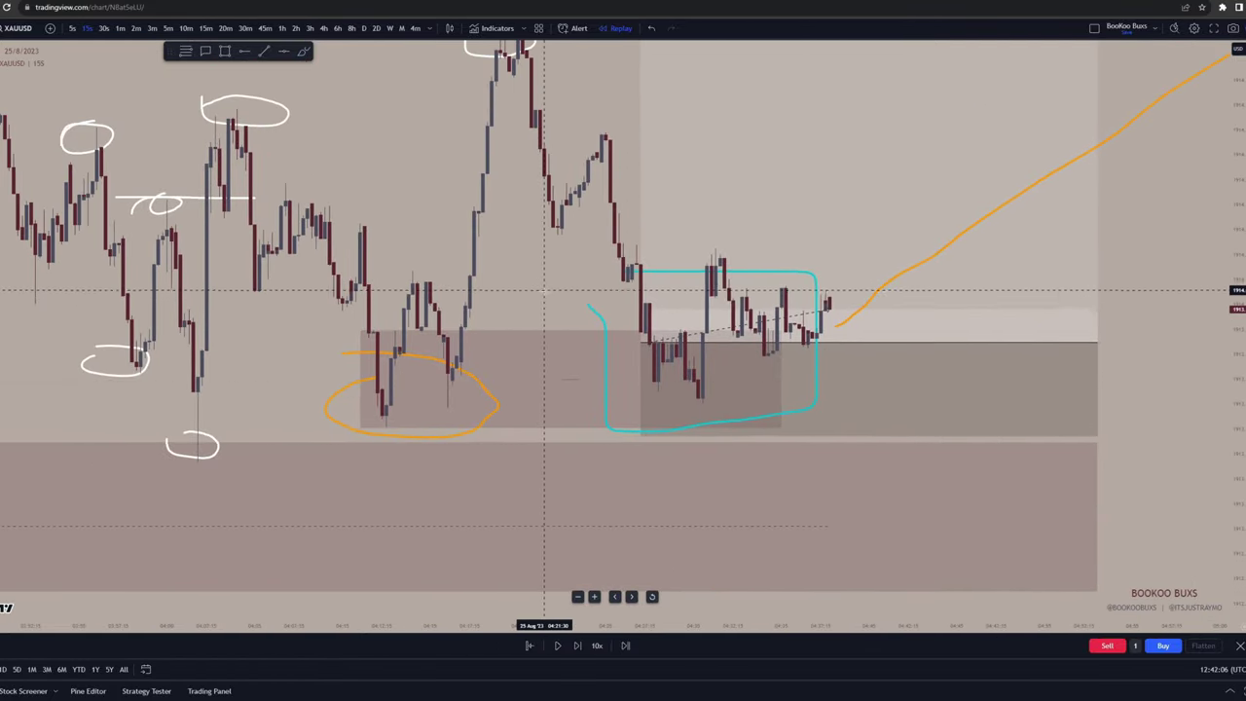
{"action": "scroll", "coordinate": [543, 291], "scroll_direction": "up", "scroll_amount": 2}
{"action": "left_click", "coordinate": [473, 328]}
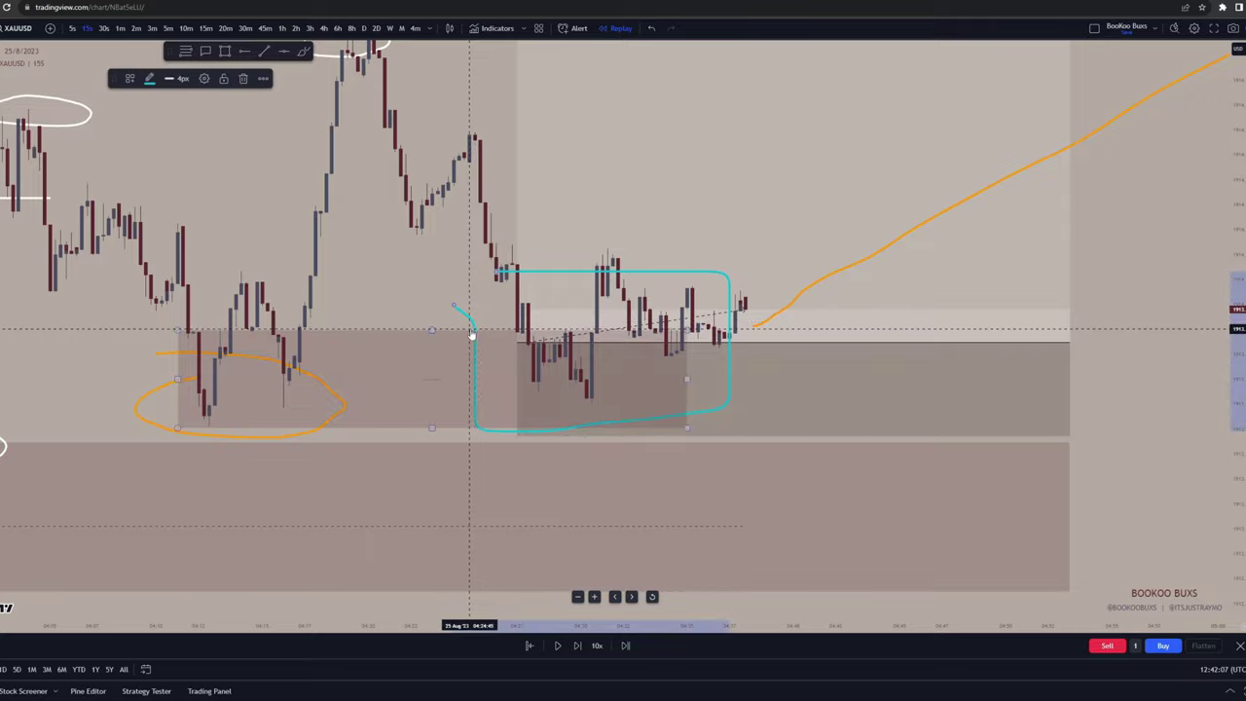
{"action": "left_click", "coordinate": [243, 78]}
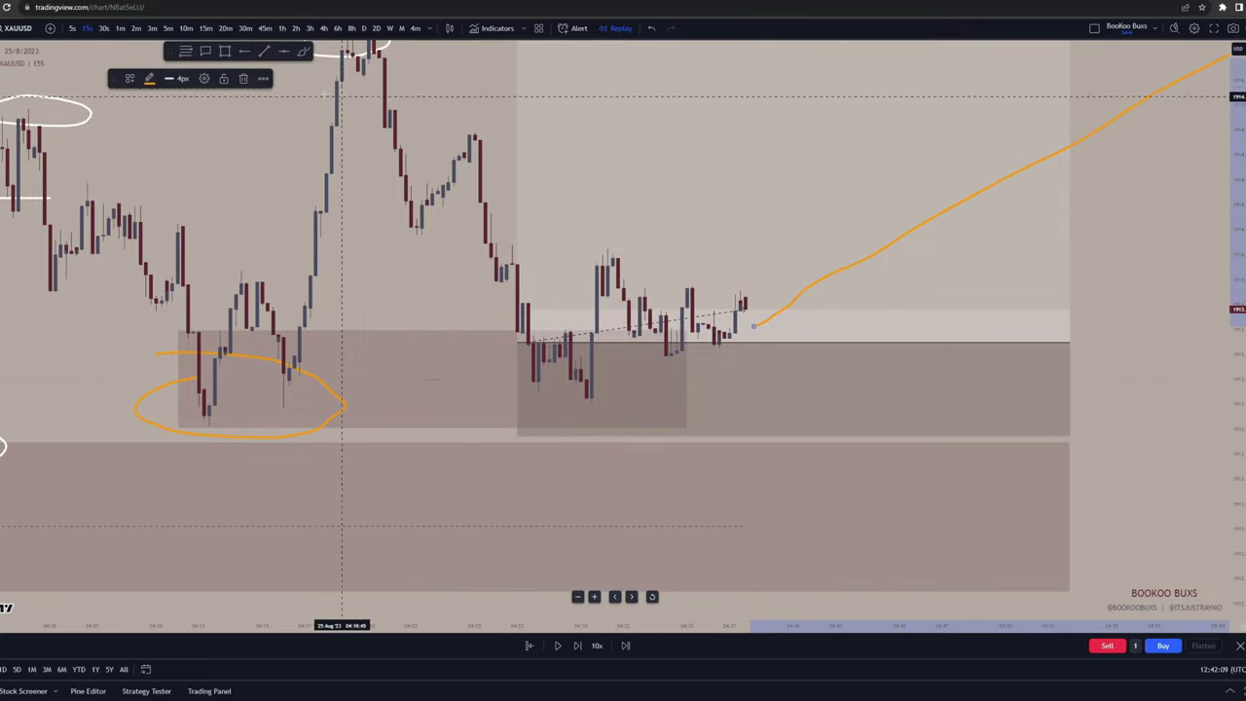
{"action": "left_click", "coordinate": [245, 80]}
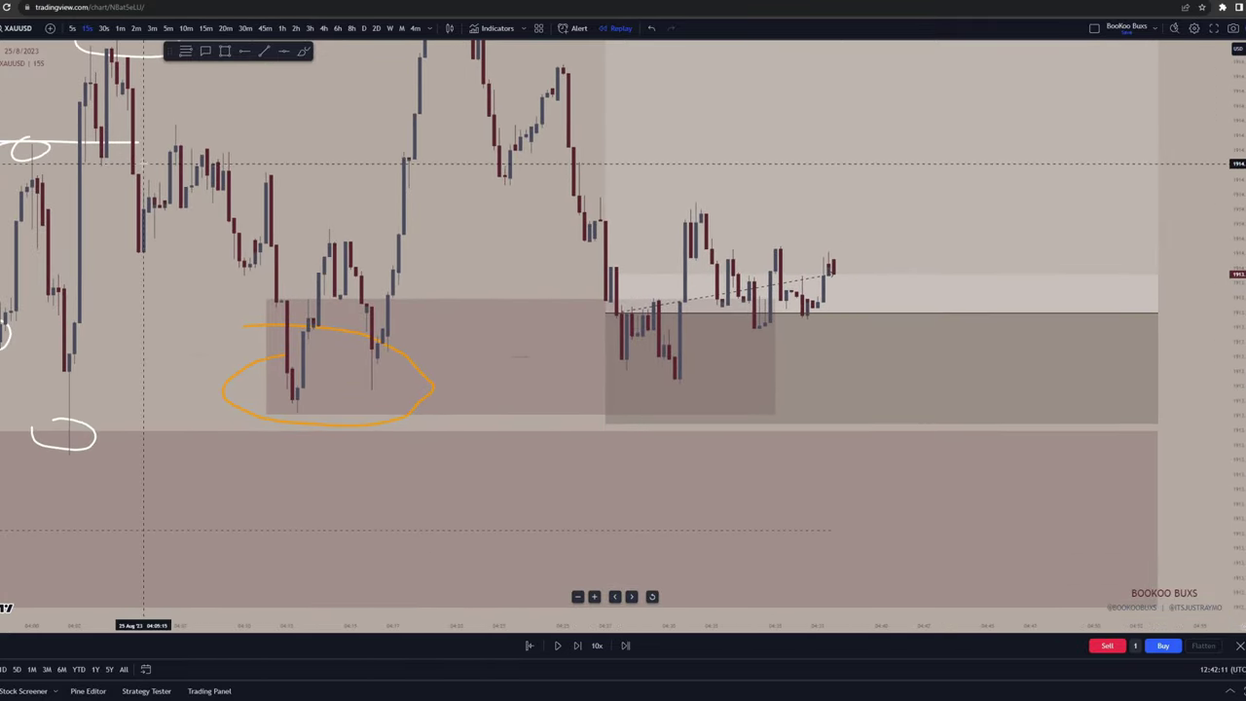
- Draw a short horizontal trend line at the minor high by the order block's upper edge and delete the long position
{"action": "left_click", "coordinate": [255, 51]}
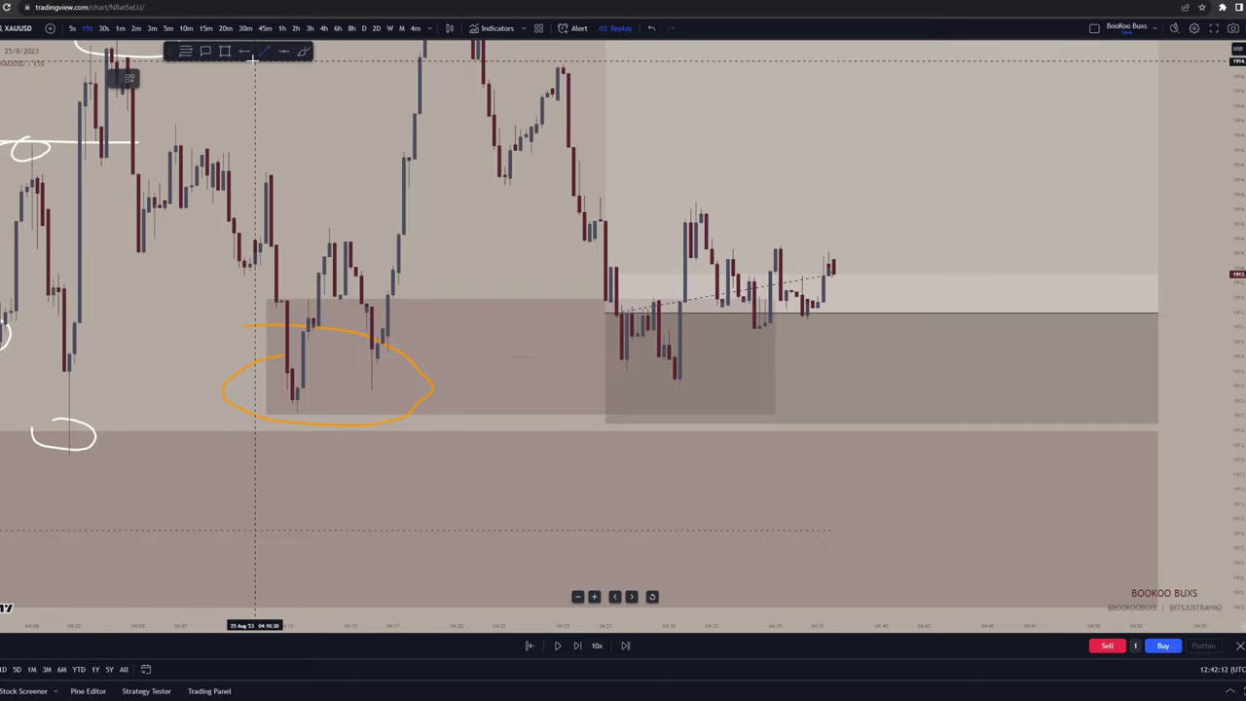
{"action": "left_click", "coordinate": [637, 297]}
{"action": "left_click", "coordinate": [722, 297]}
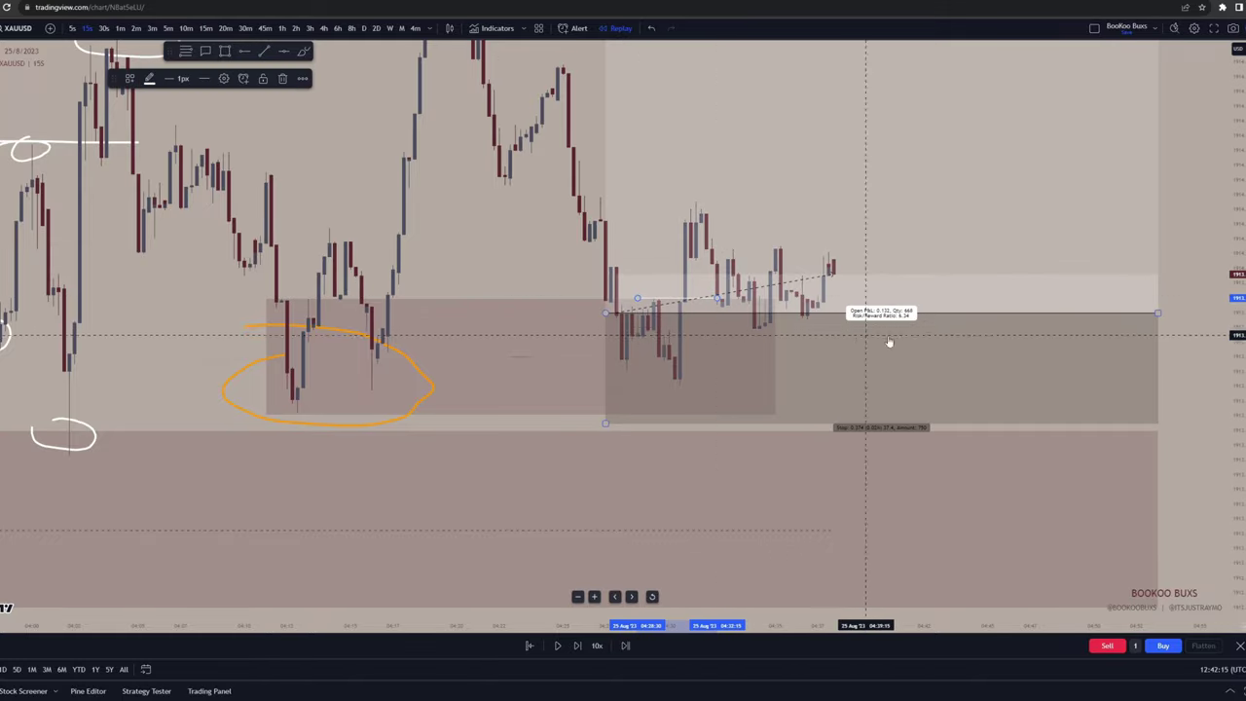
{"action": "left_click", "coordinate": [982, 312]}
{"action": "left_click", "coordinate": [251, 81]}
- Apply the CHANGE OF CHARACTER template to the new trend line and shift the line slightly earlier in time
{"action": "double_click", "coordinate": [682, 303]}
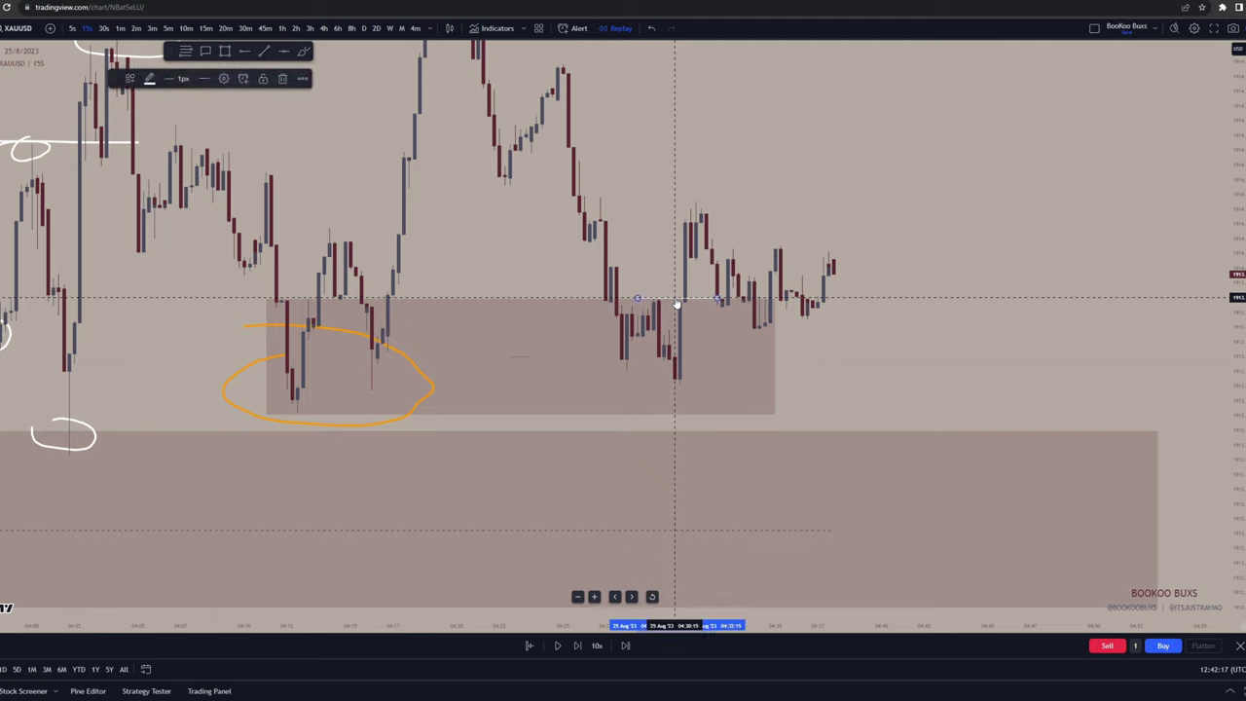
{"action": "left_click", "coordinate": [581, 587]}
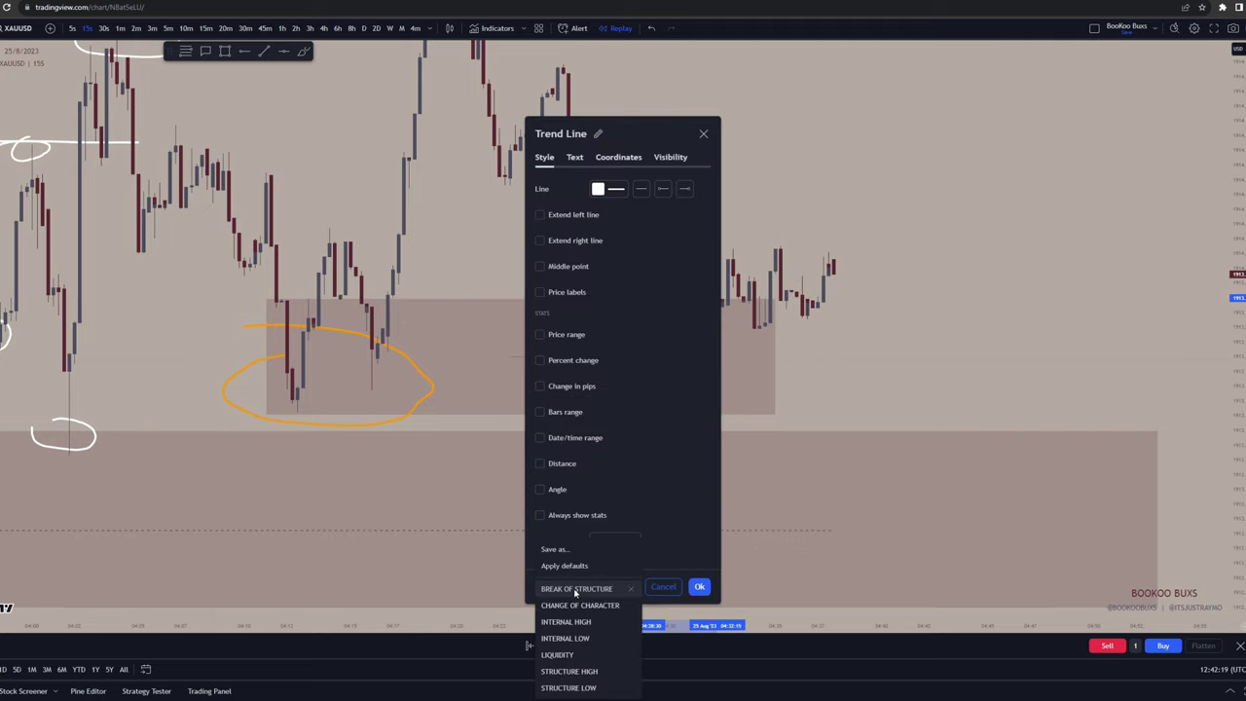
{"action": "left_click", "coordinate": [577, 604]}
{"action": "left_click", "coordinate": [698, 586]}
{"action": "scroll", "coordinate": [1002, 384], "scroll_direction": "up", "scroll_amount": 3}
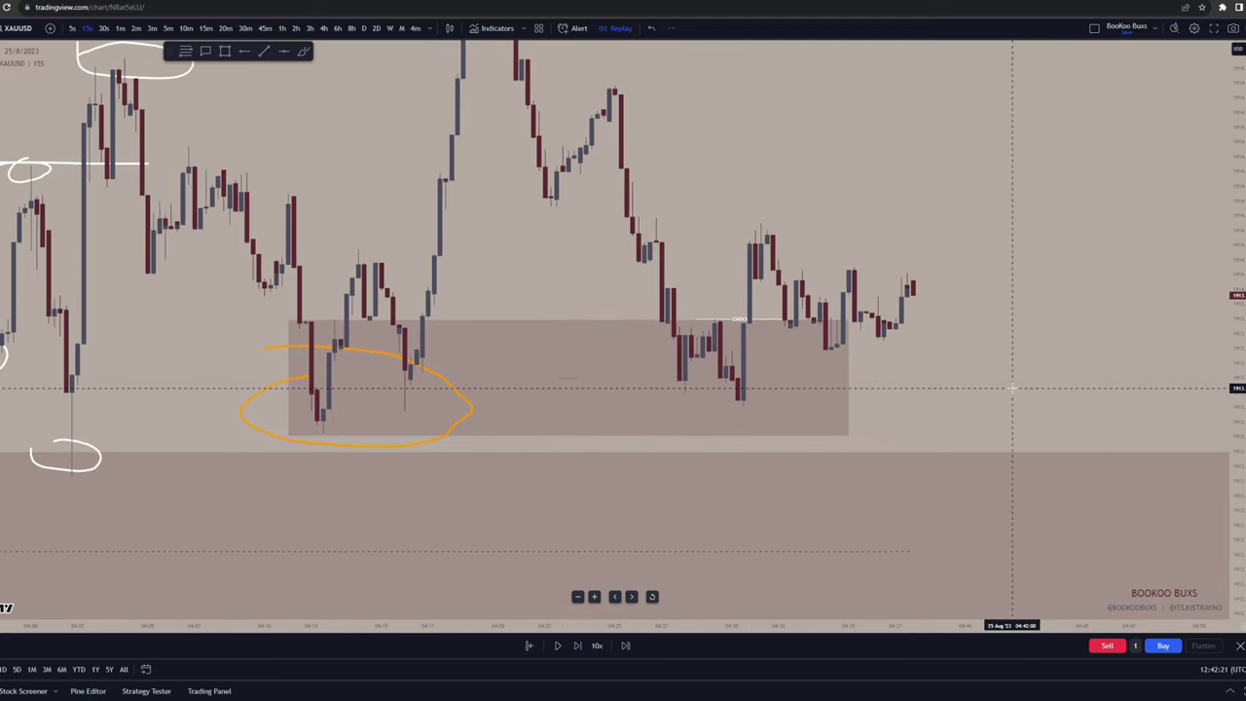
{"action": "left_click_drag", "start_coordinate": [1240, 411], "coordinate": [1240, 276]}
{"action": "left_click_drag", "start_coordinate": [1112, 319], "coordinate": [1177, 278]}
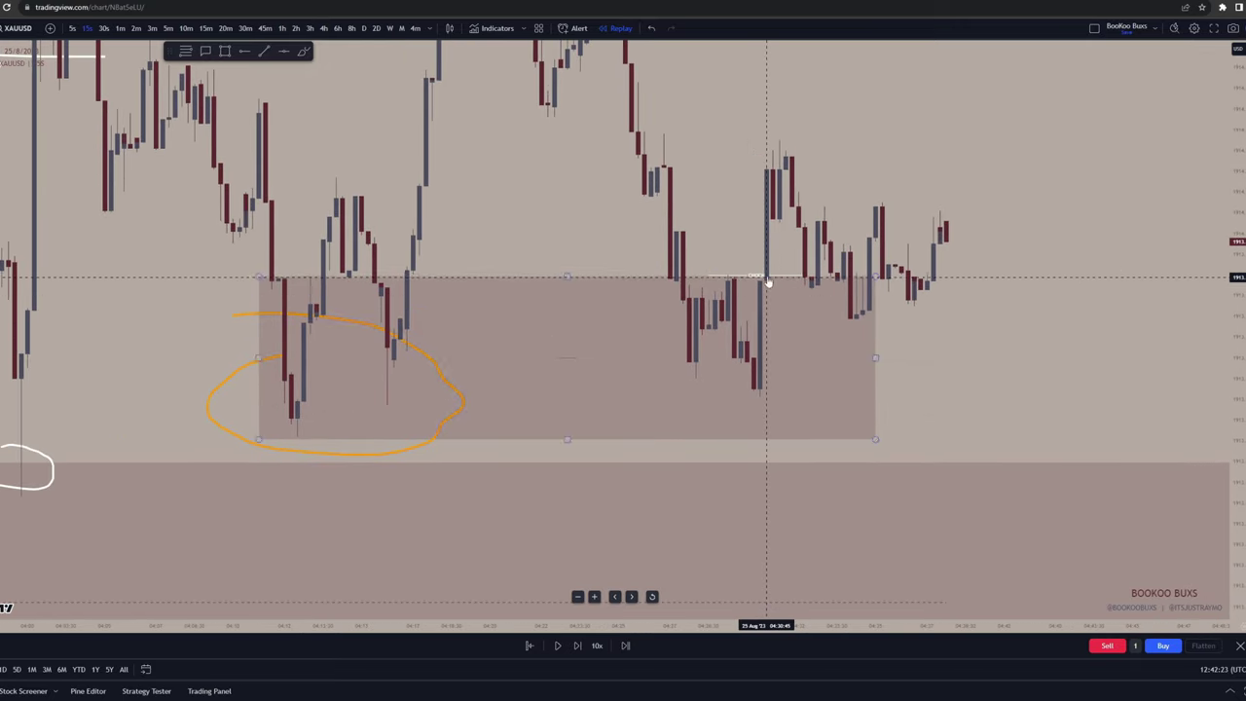
{"action": "left_click_drag", "start_coordinate": [761, 275], "coordinate": [754, 275]}
{"action": "left_click", "coordinate": [735, 244]}
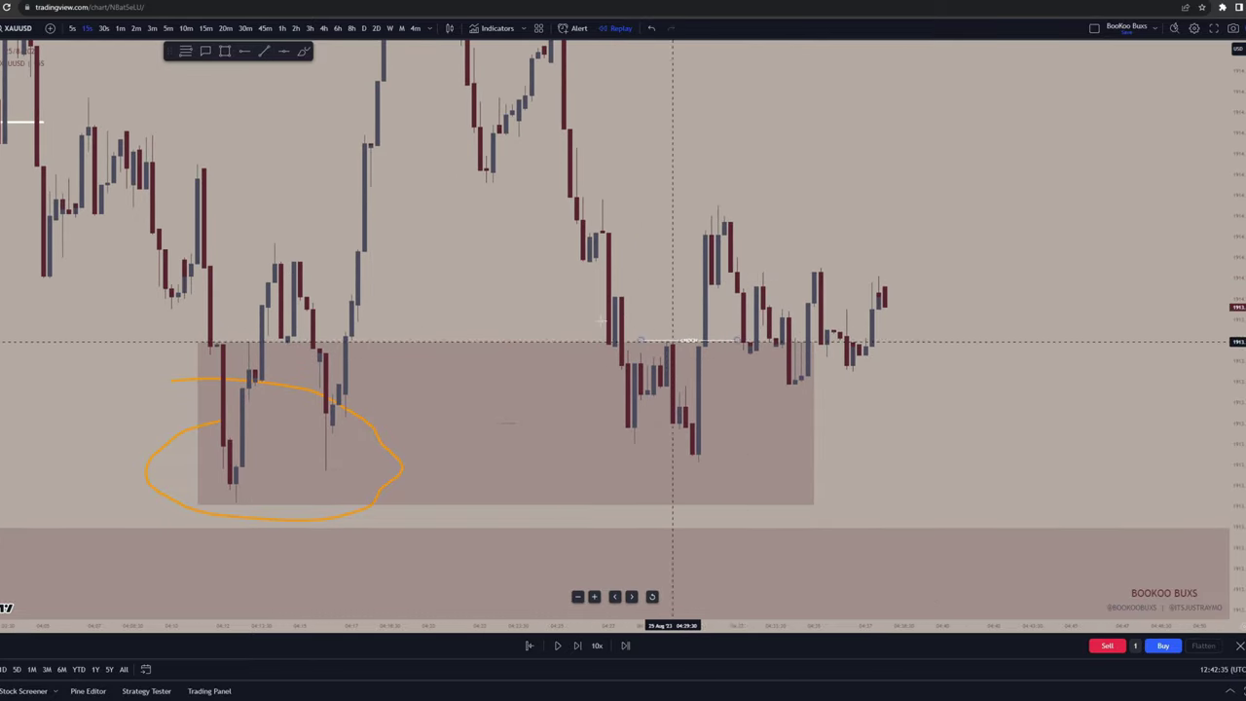
- Shorten the small order block so it ends before the latest lows, and draw a new order block rectangle from the last down move
{"action": "left_click_drag", "start_coordinate": [814, 423], "coordinate": [512, 423]}
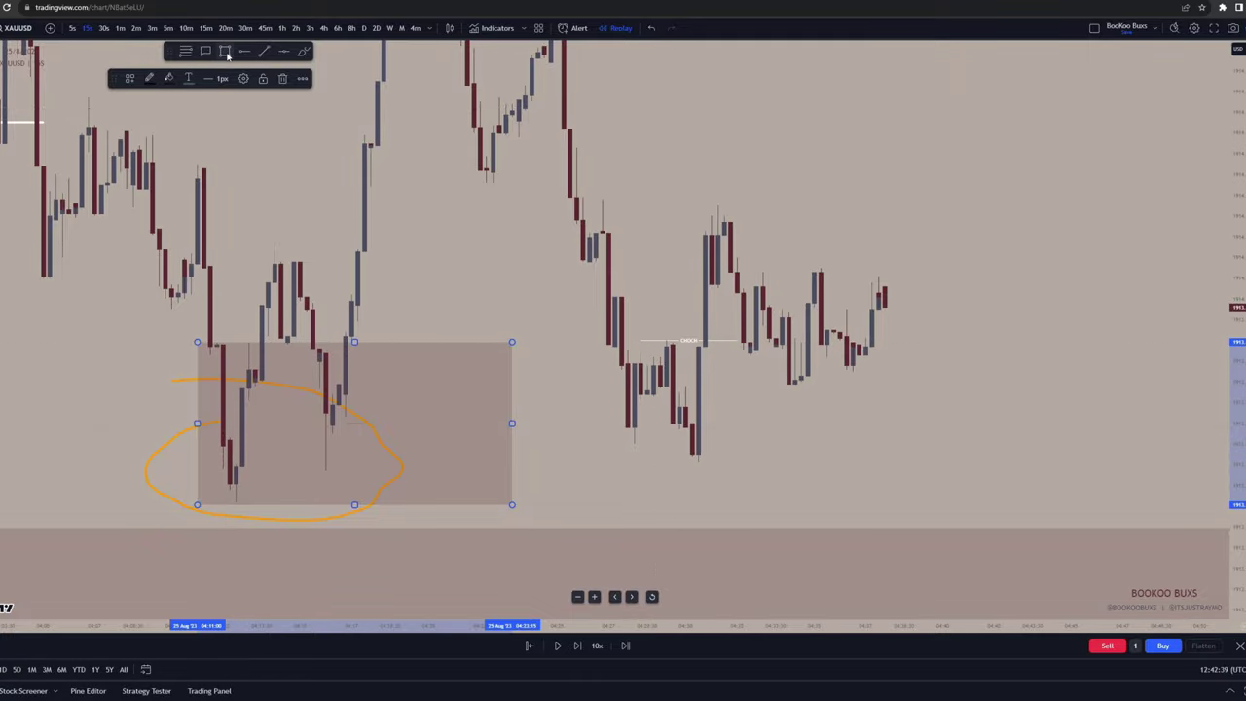
{"action": "left_click", "coordinate": [226, 53]}
{"action": "mouse_move", "coordinate": [661, 341]}
{"action": "left_mouse_down"}
{"action": "mouse_move", "coordinate": [792, 454]}
{"action": "mouse_move", "coordinate": [834, 458]}
{"action": "left_mouse_up"}
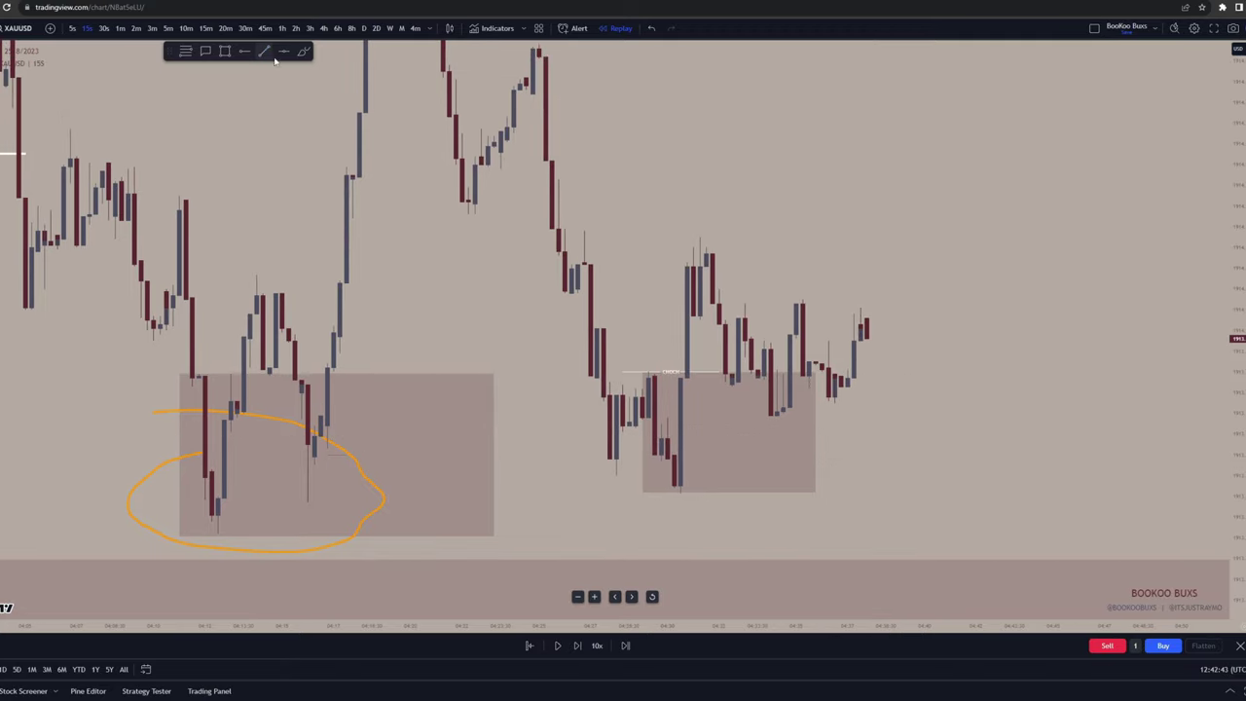
- Draw a short horizontal trend line at the first pullback low in the new order block and apply the BREAK OF STRUCTURE template
{"action": "left_click_drag", "start_coordinate": [712, 385], "coordinate": [771, 386]}
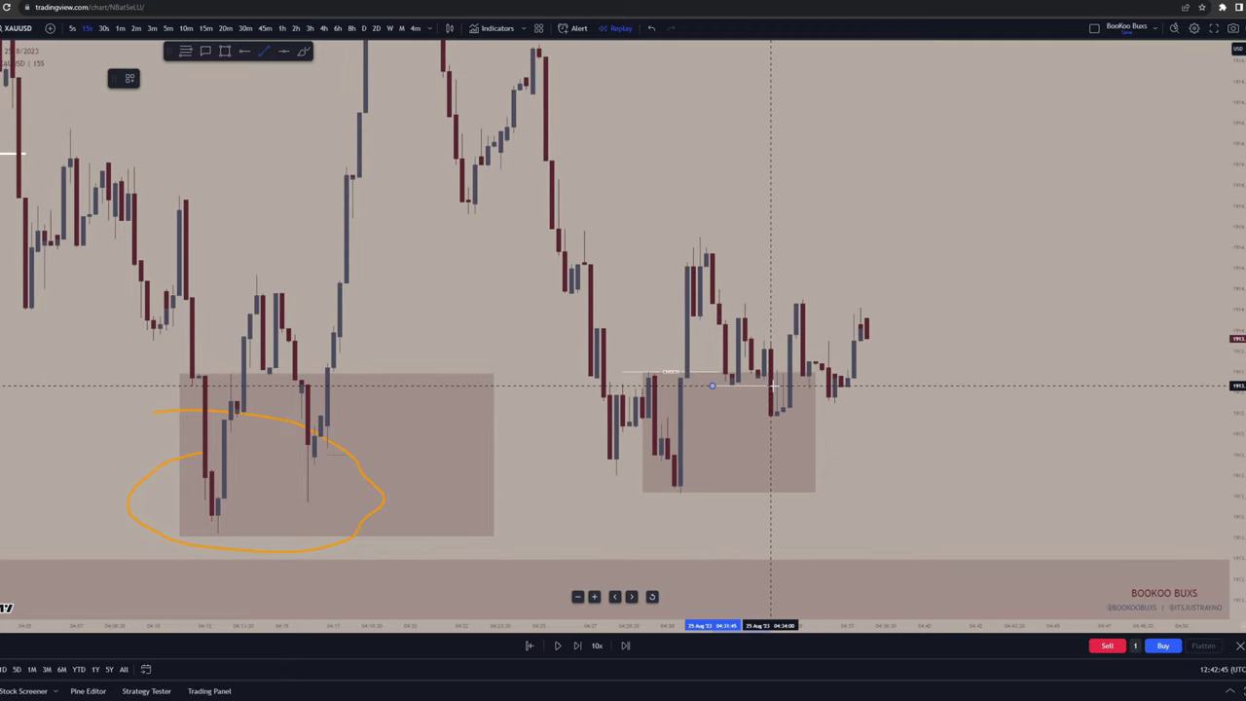
{"action": "left_click", "coordinate": [771, 385]}
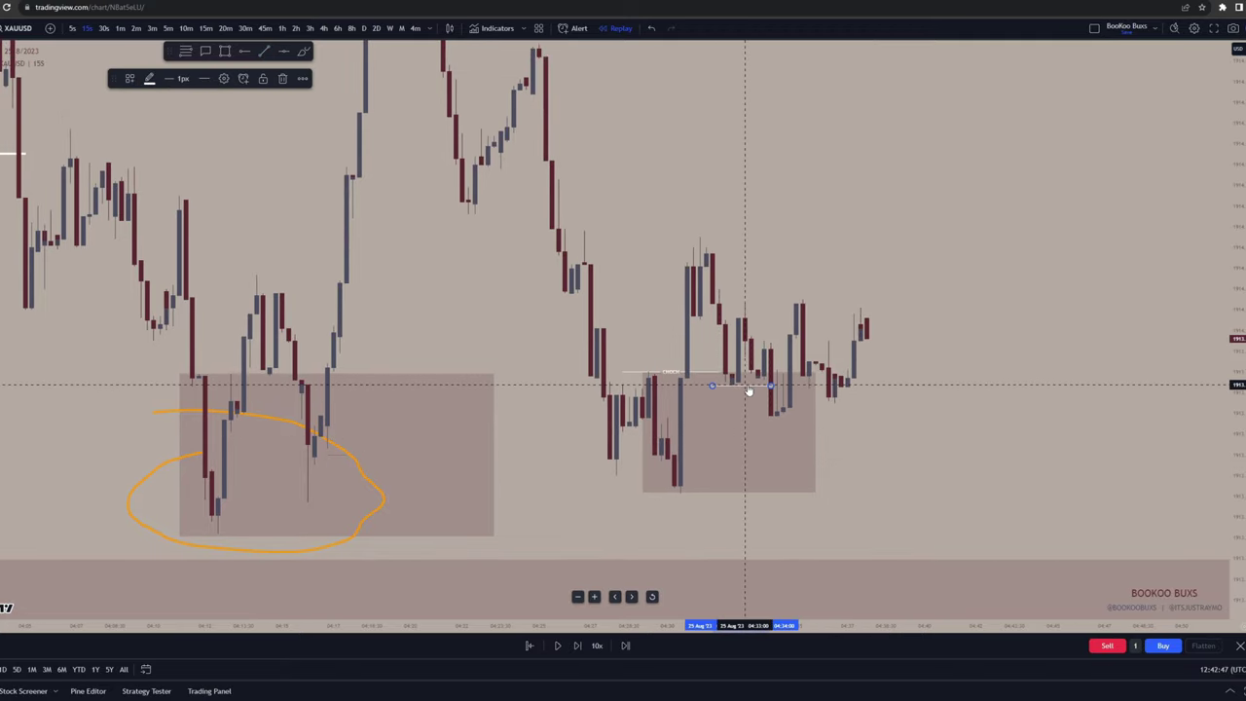
{"action": "double_click", "coordinate": [749, 386]}
{"action": "left_click", "coordinate": [582, 587]}
{"action": "left_click", "coordinate": [582, 587]}
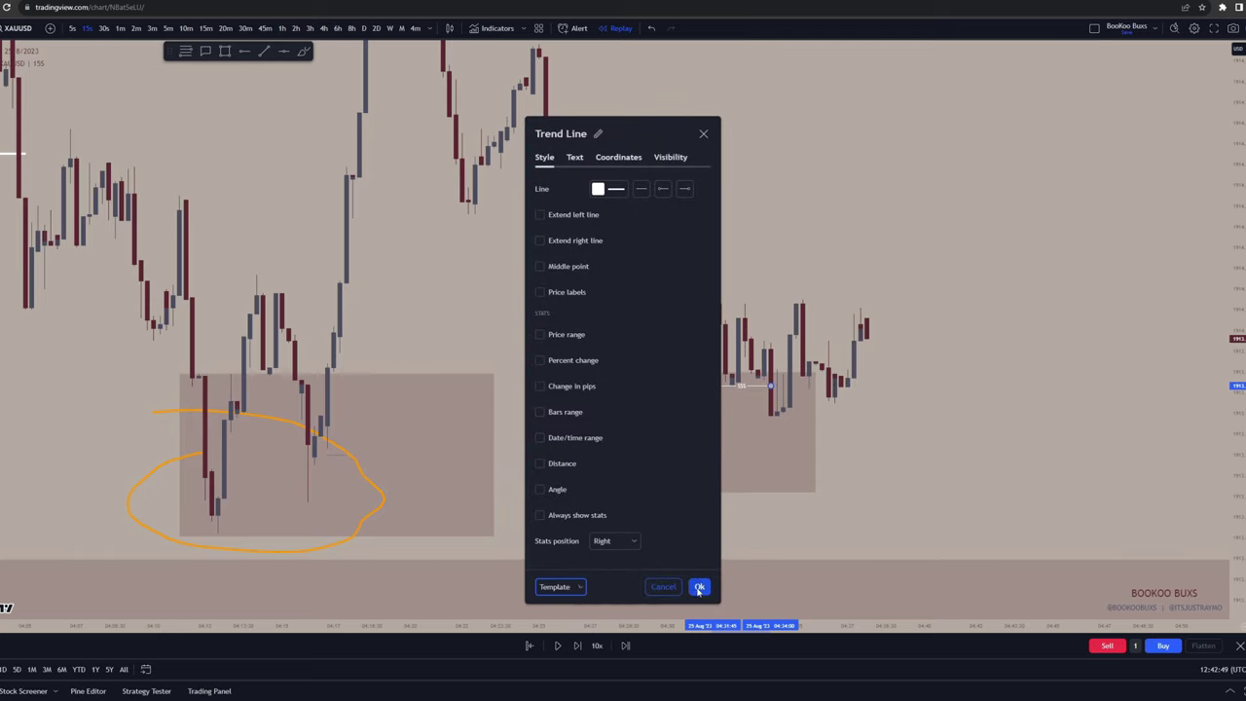
{"action": "left_click", "coordinate": [699, 586]}
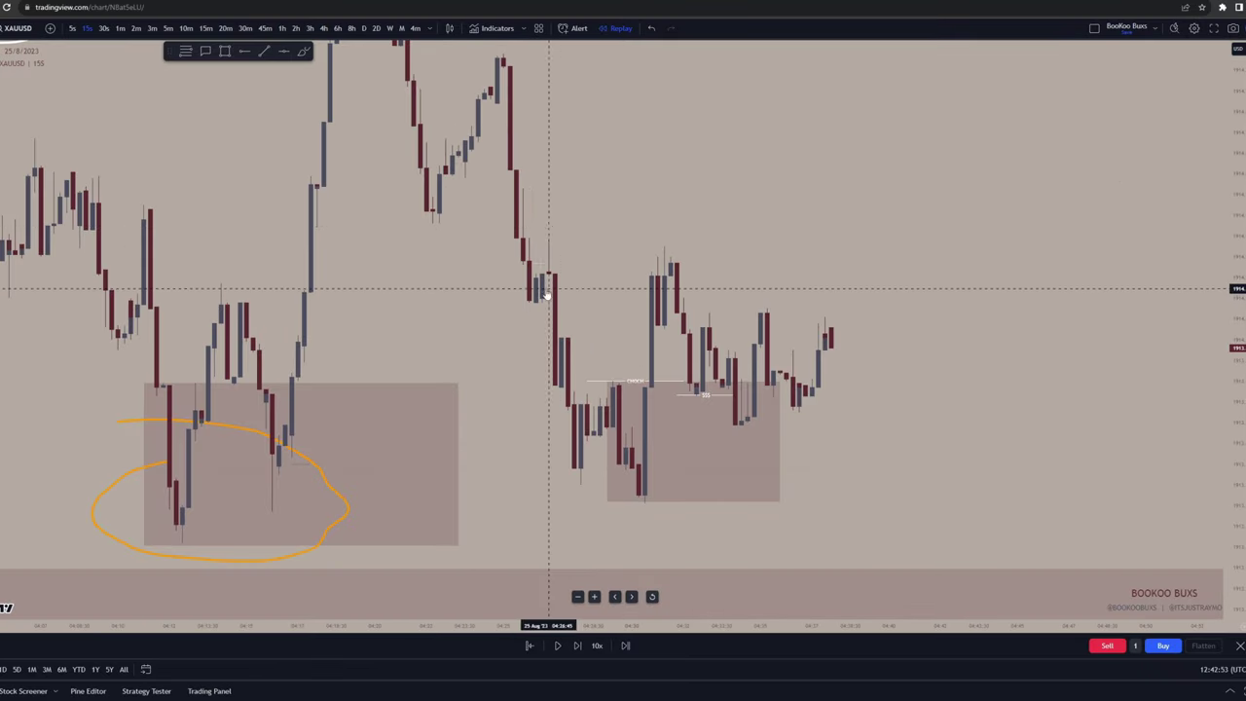
- Brush circles around the new order block's swing low and the following swing high, and colour both circles black
{"action": "scroll", "coordinate": [979, 397], "scroll_direction": "up", "scroll_amount": 2}
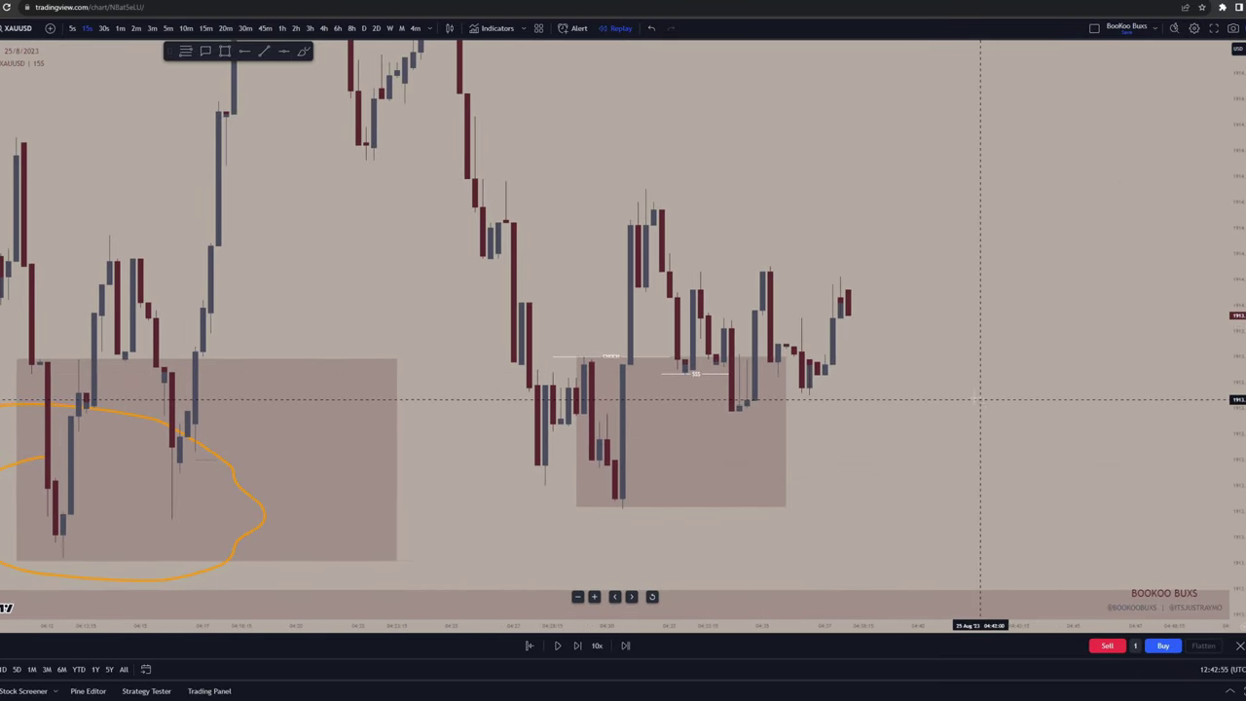
{"action": "left_click", "coordinate": [305, 53]}
{"action": "left_click_drag", "start_coordinate": [623, 487], "coordinate": [632, 486]}
{"action": "left_click_drag", "start_coordinate": [668, 189], "coordinate": [631, 181]}
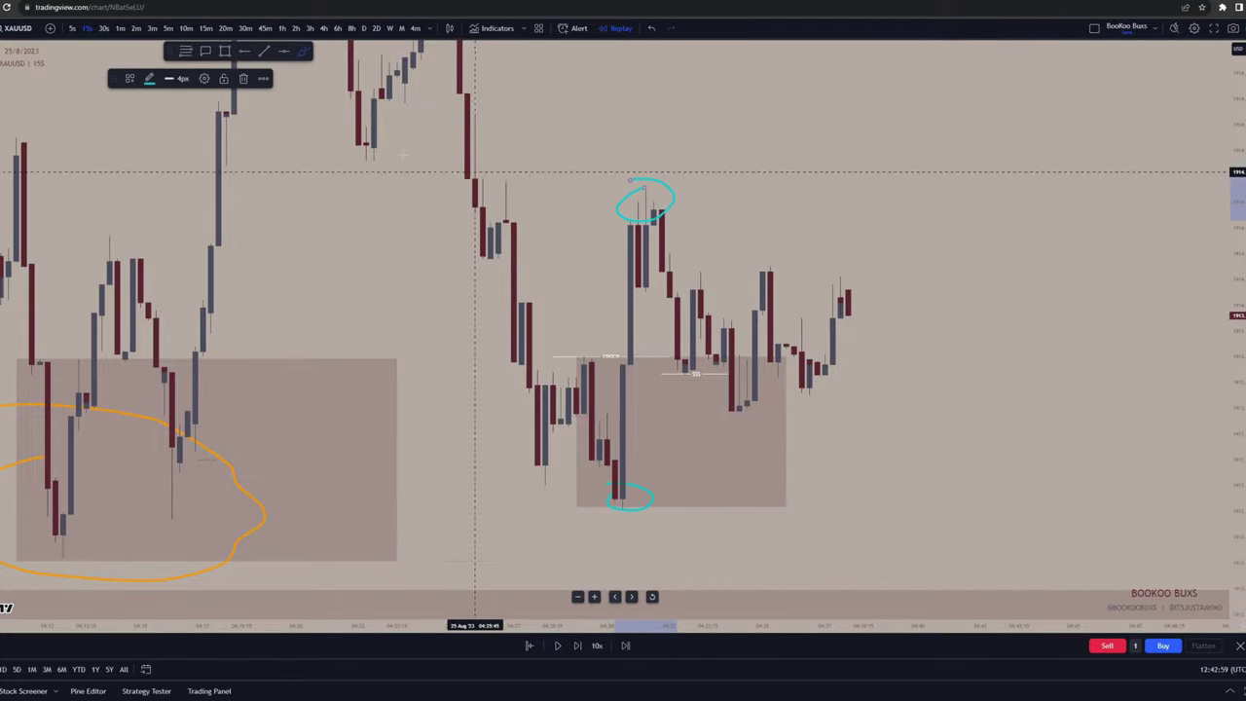
{"action": "left_click", "coordinate": [149, 78]}
{"action": "left_click", "coordinate": [258, 100]}
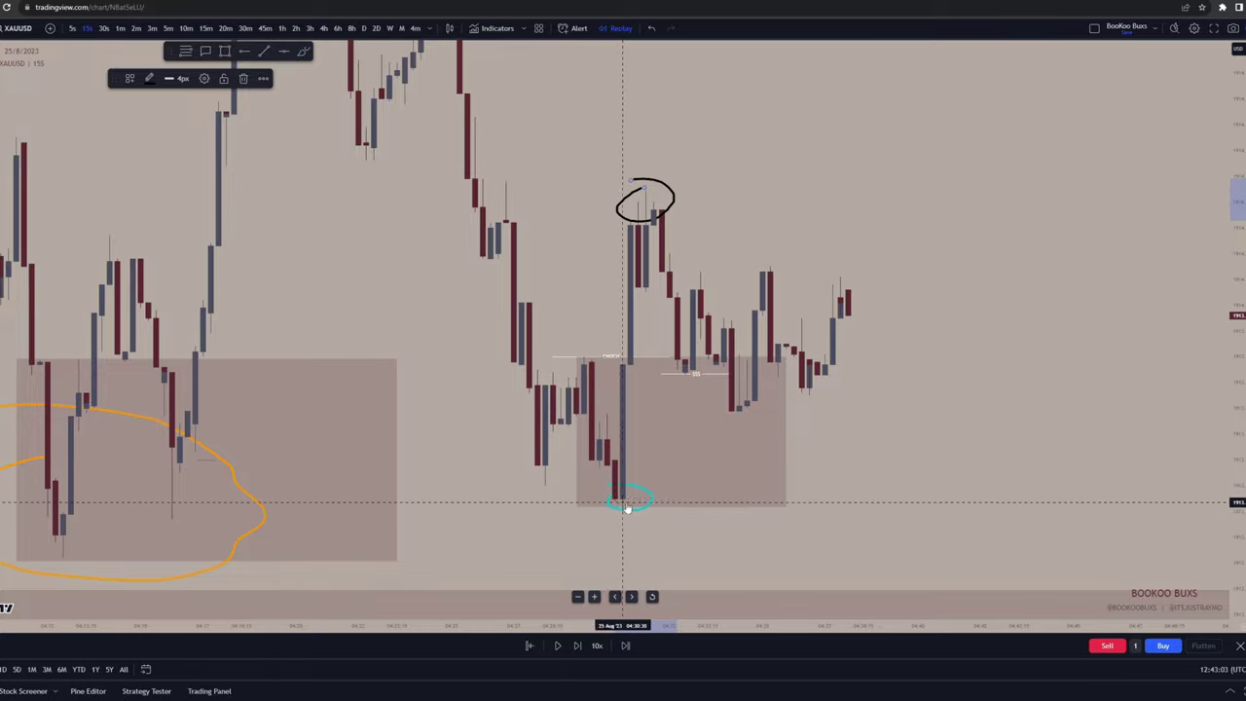
{"action": "left_click", "coordinate": [149, 77]}
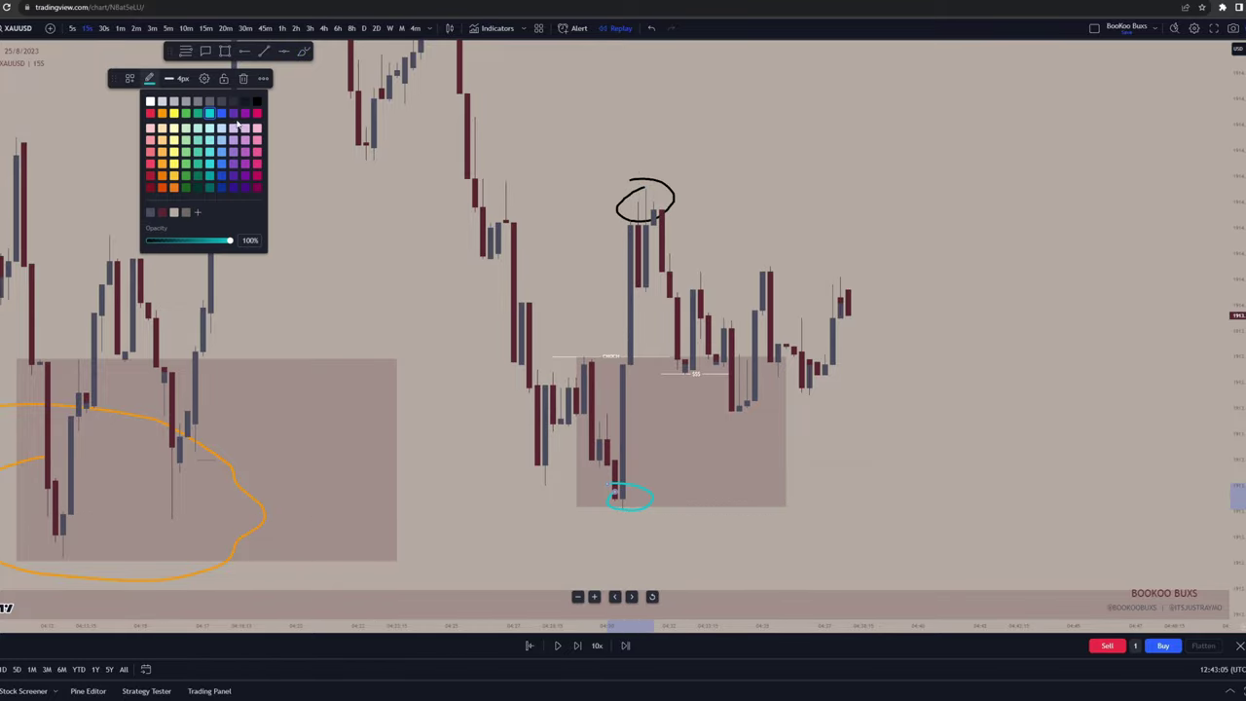
{"action": "left_click", "coordinate": [259, 100]}
{"action": "left_click_drag", "start_coordinate": [380, 161], "coordinate": [307, 170]}
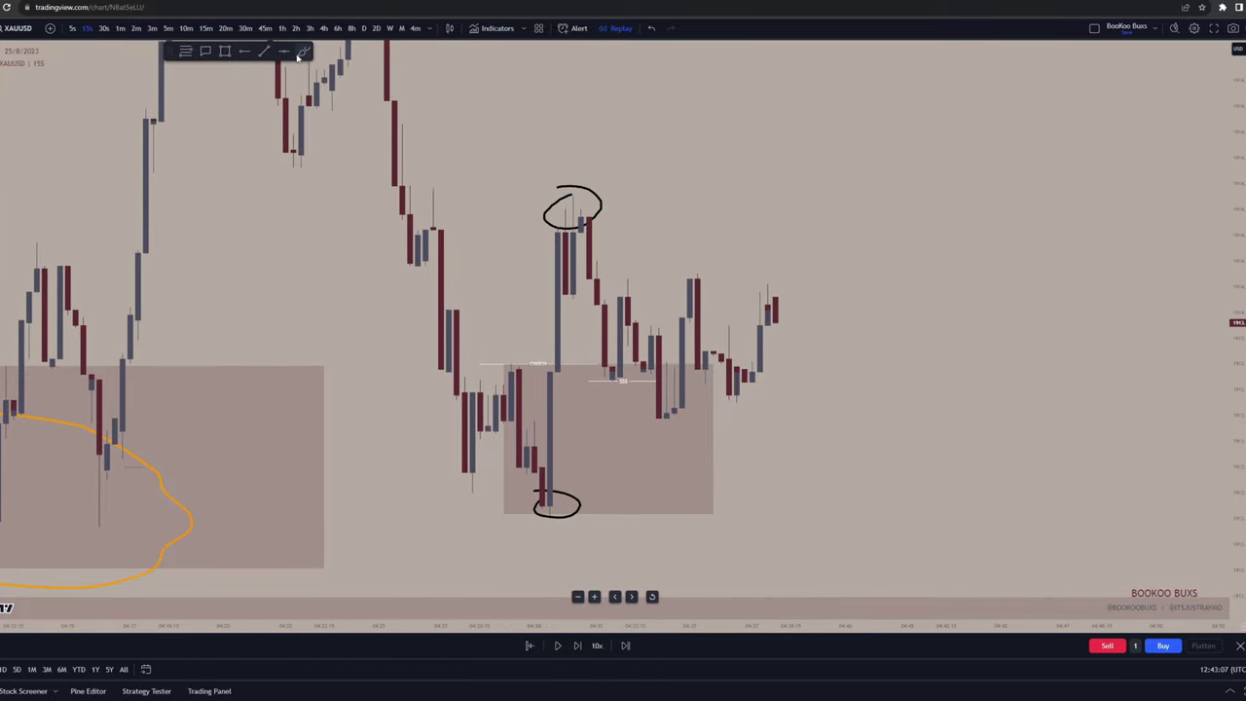
- Brush white circles around the pullback's highs and lows, with a level line through the first high and a line down to the last low
{"action": "left_click", "coordinate": [302, 51]}
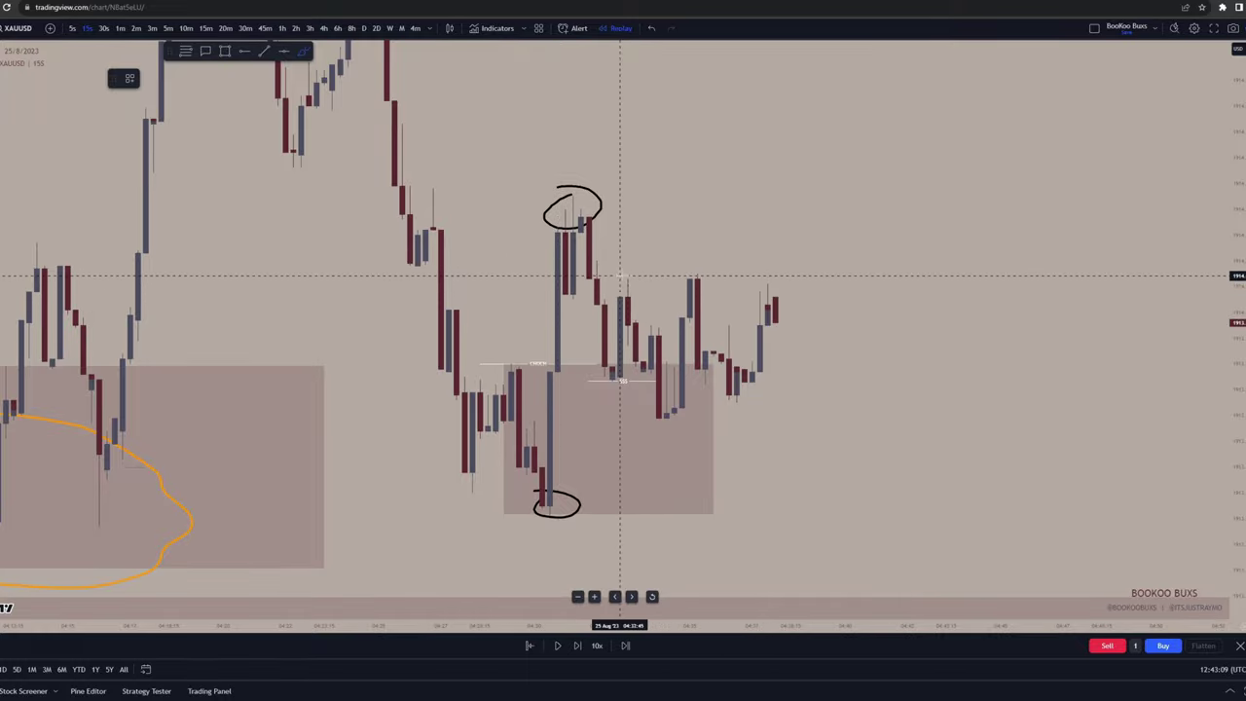
{"action": "left_click_drag", "start_coordinate": [620, 277], "coordinate": [635, 289]}
{"action": "left_click", "coordinate": [151, 78]}
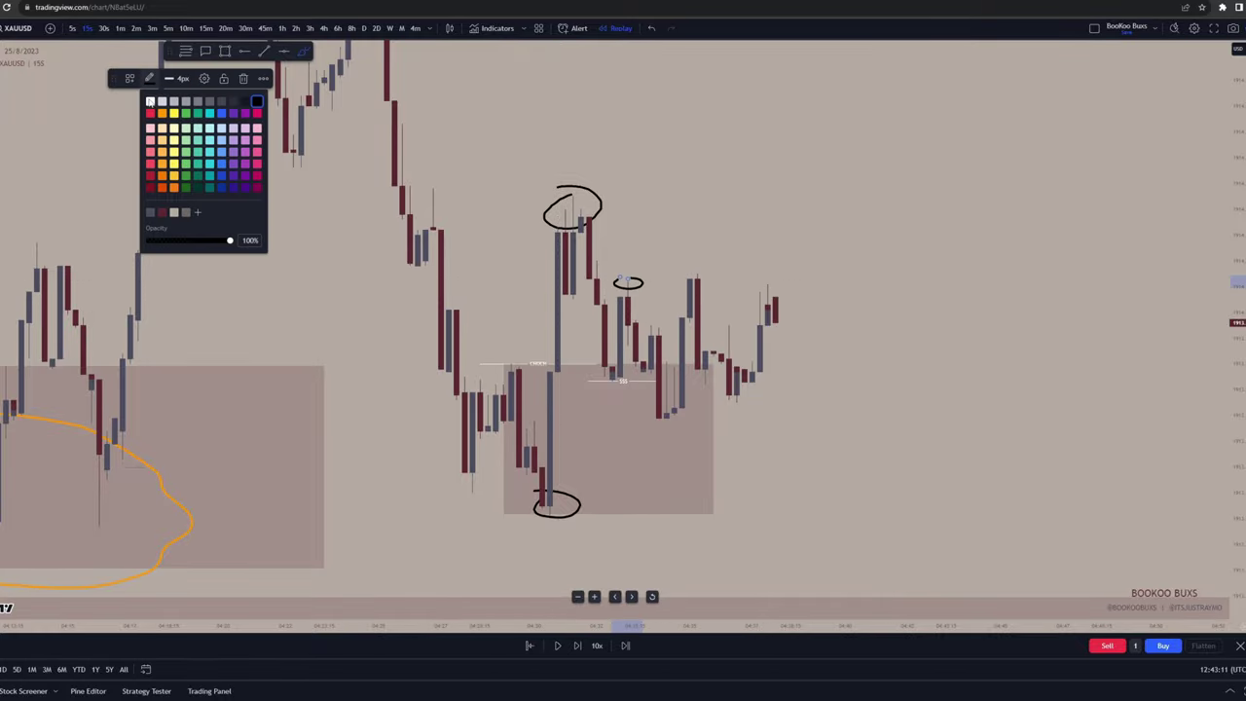
{"action": "left_click", "coordinate": [150, 102]}
{"action": "left_click_drag", "start_coordinate": [648, 416], "coordinate": [637, 405]}
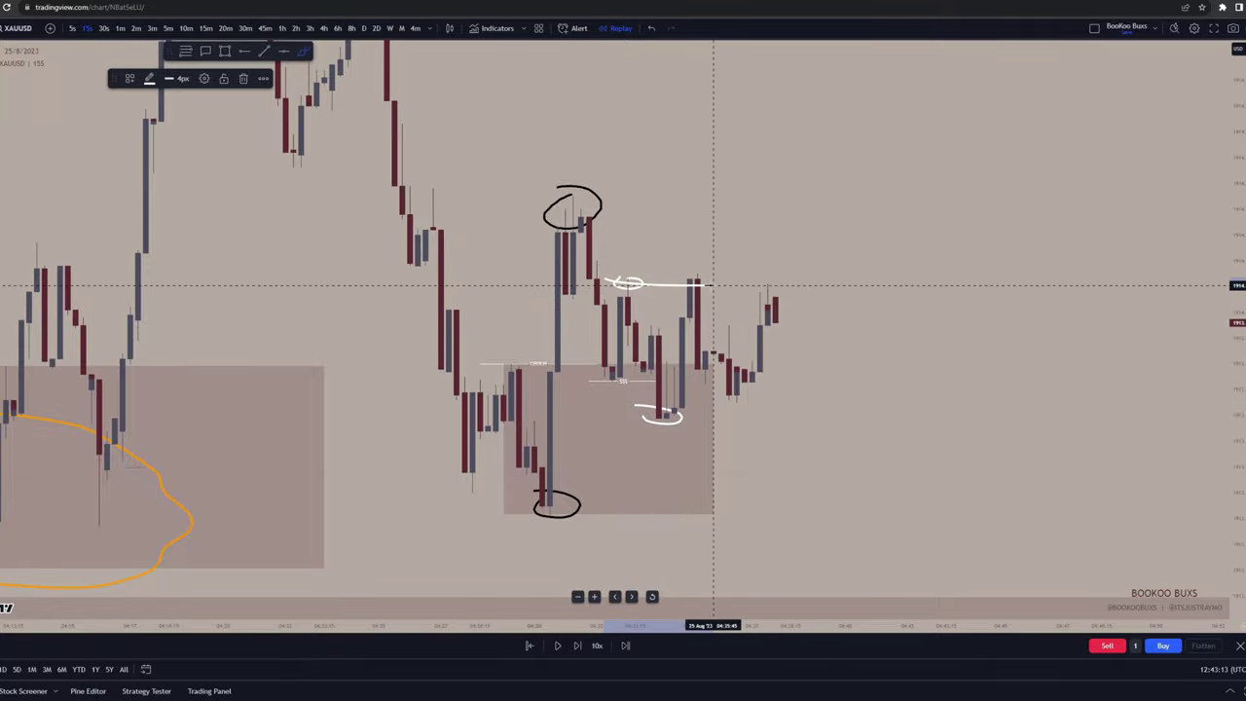
{"action": "mouse_move", "coordinate": [697, 282]}
{"action": "left_mouse_down"}
{"action": "mouse_move", "coordinate": [714, 282]}
{"action": "mouse_move", "coordinate": [728, 348]}
{"action": "mouse_move", "coordinate": [762, 383]}
{"action": "mouse_move", "coordinate": [752, 380]}
{"action": "left_mouse_up"}
- Sketch a white W-shaped pullback pattern in the blank area beside the candles, with a horizontal line at its middle high
{"action": "mouse_move", "coordinate": [845, 268]}
{"action": "left_mouse_down"}
{"action": "mouse_move", "coordinate": [918, 321]}
{"action": "mouse_move", "coordinate": [948, 440]}
{"action": "mouse_move", "coordinate": [989, 290]}
{"action": "left_mouse_up"}
{"action": "left_click_drag", "start_coordinate": [908, 316], "coordinate": [1040, 318]}
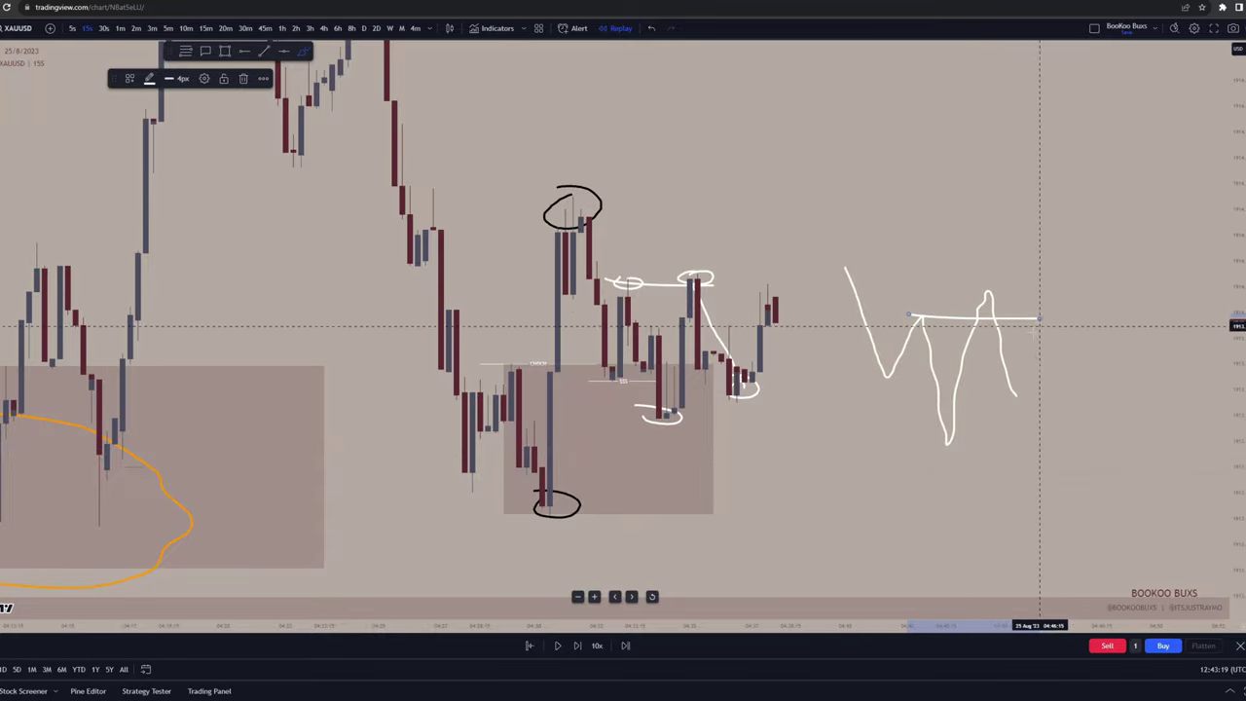
- Brush a white circle at the end of the sketched W pattern, and check it on the 1-minute chart before returning to 15 seconds
{"action": "left_click_drag", "start_coordinate": [1009, 368], "coordinate": [1007, 370]}
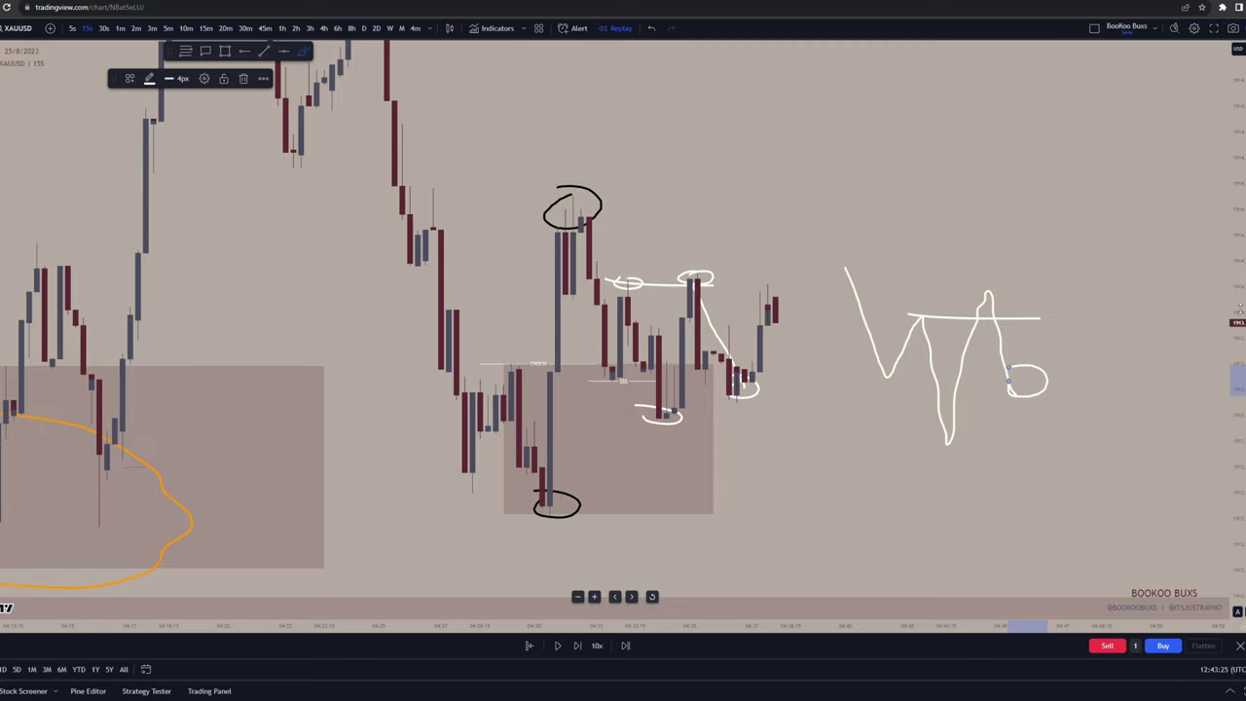
{"action": "left_click", "coordinate": [120, 28]}
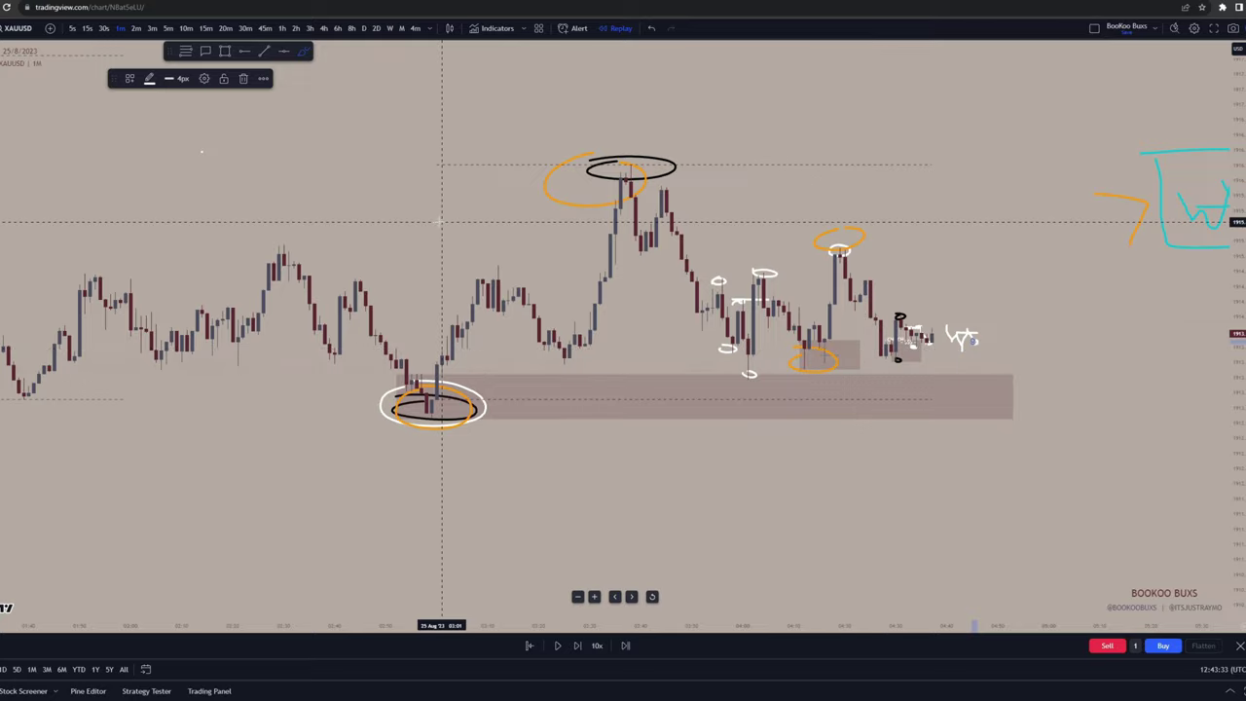
{"action": "left_click", "coordinate": [88, 28]}
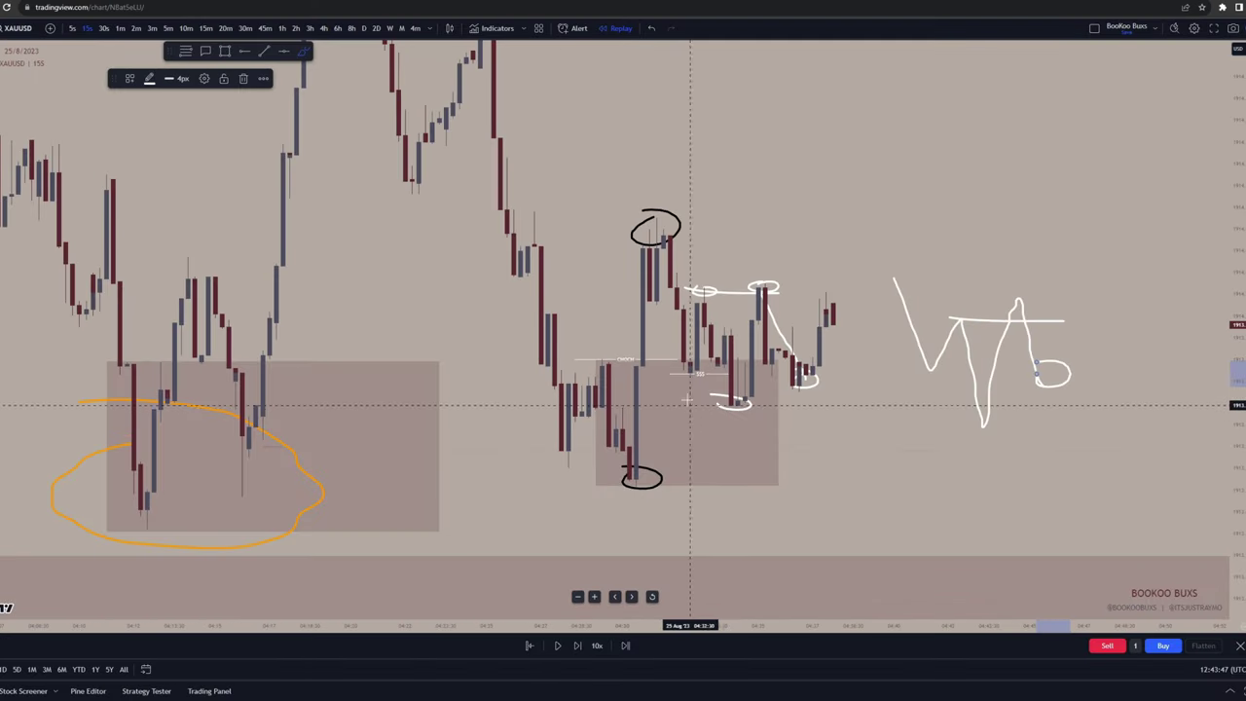
- Place a Long Position from the 04:36:15 candle near the order block's upper edge, with its stop just below the circled pullback low
{"action": "left_click", "coordinate": [2, 129]}
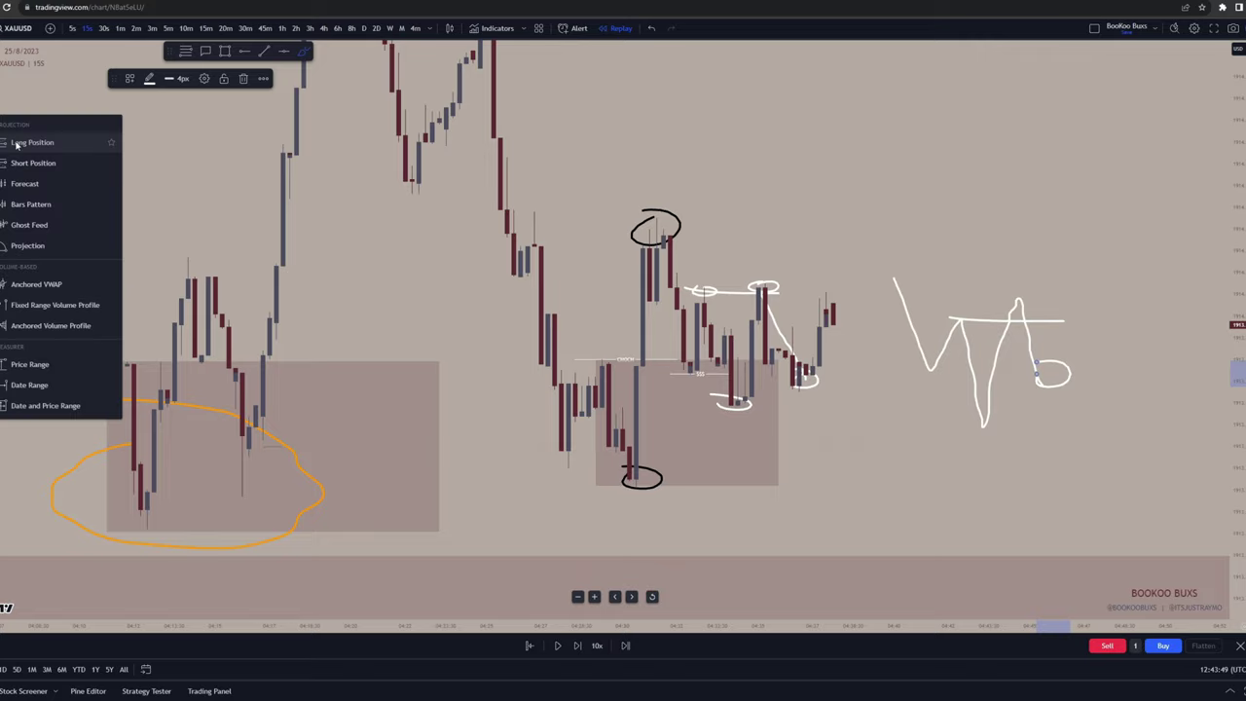
{"action": "left_click", "coordinate": [17, 145]}
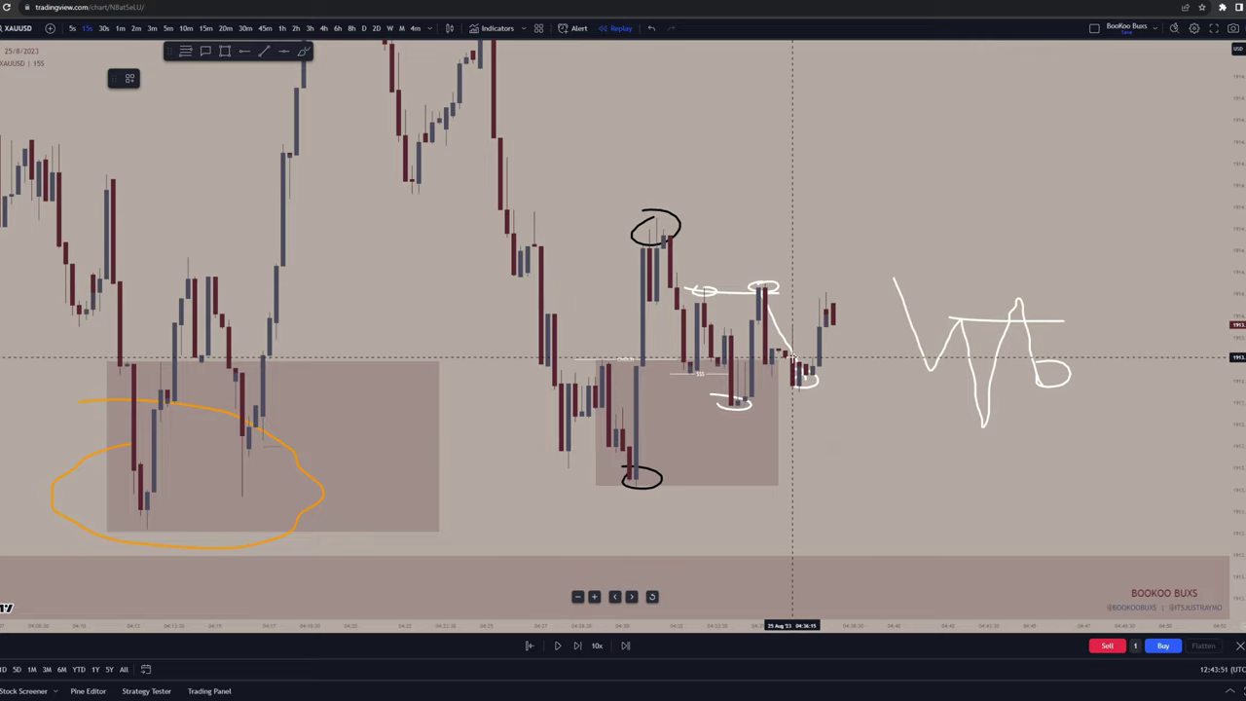
{"action": "left_click", "coordinate": [793, 358]}
{"action": "left_click_drag", "start_coordinate": [791, 498], "coordinate": [792, 407]}
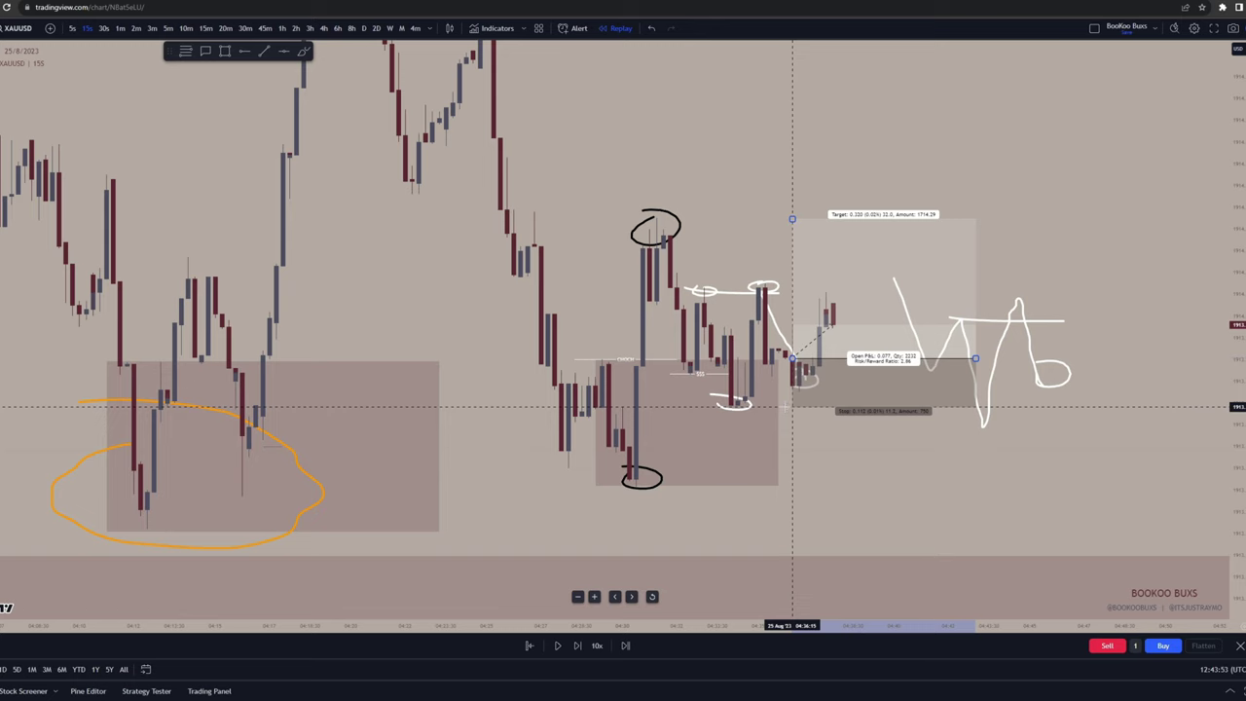
{"action": "left_click", "coordinate": [770, 231]}
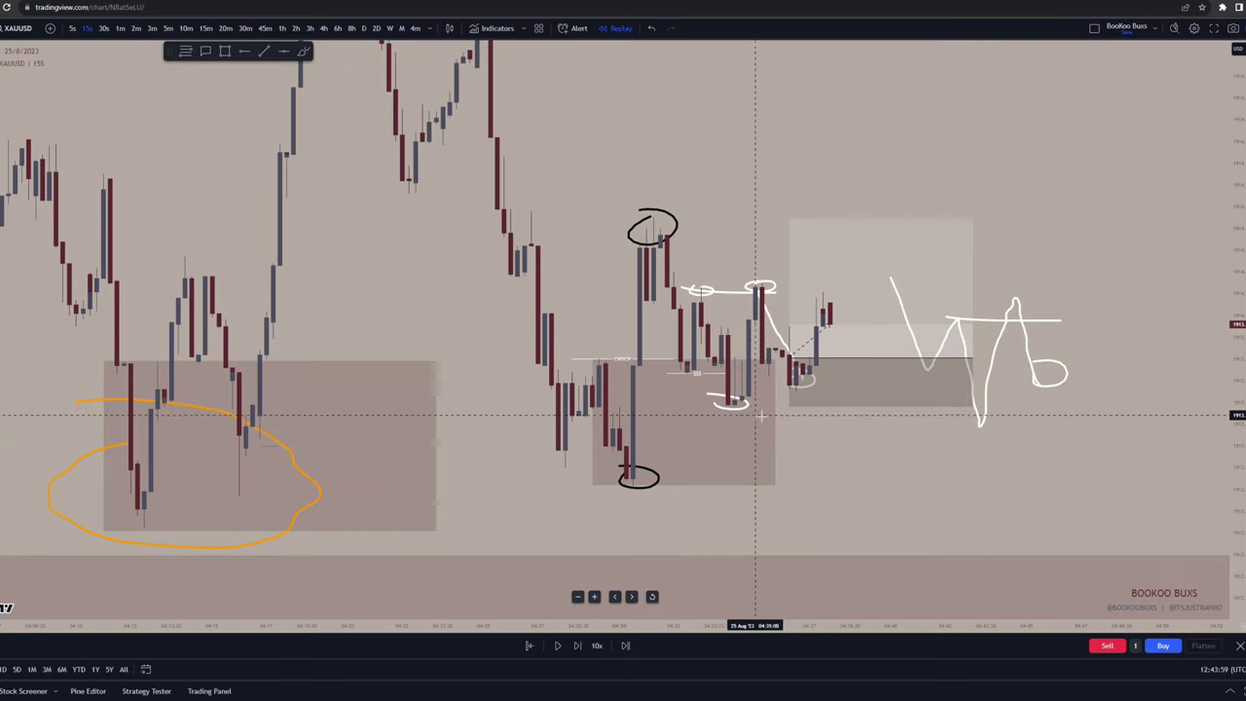
- Try the long position's stop below the order block, and return it to just beneath the pullback lows
{"action": "left_click", "coordinate": [791, 403]}
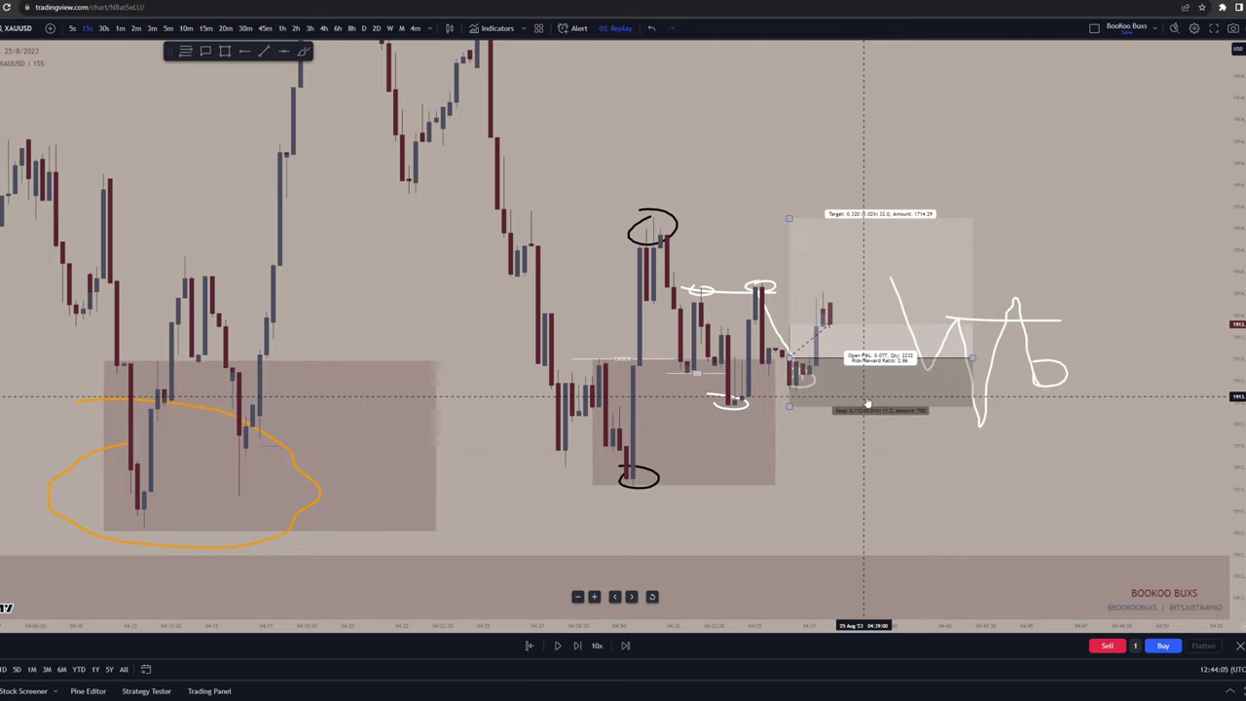
{"action": "left_click_drag", "start_coordinate": [1237, 421], "coordinate": [1237, 456]}
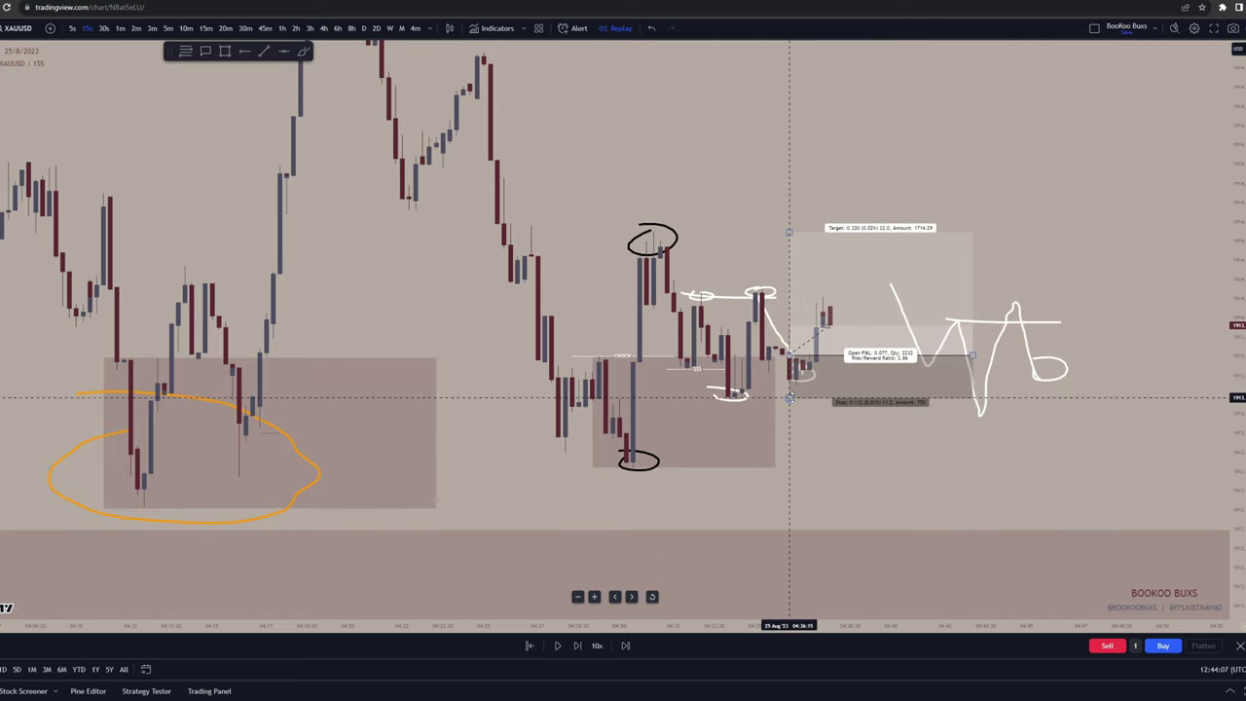
{"action": "left_click_drag", "start_coordinate": [790, 398], "coordinate": [722, 490]}
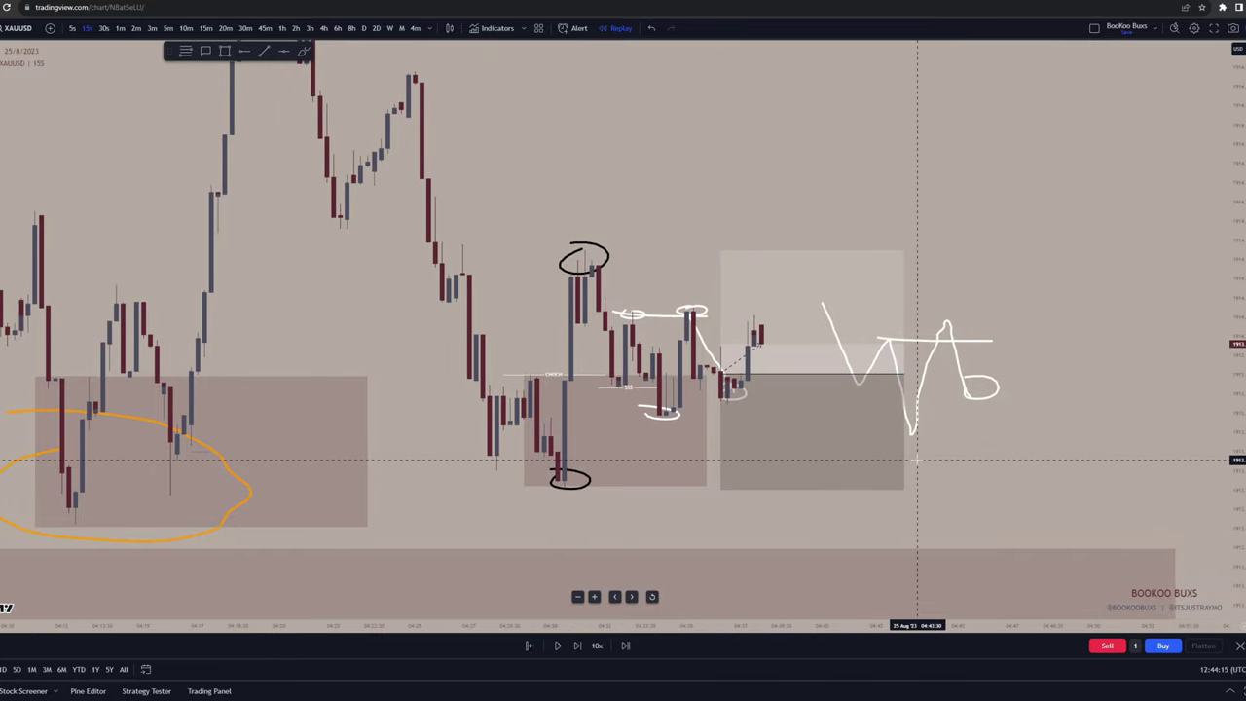
{"action": "left_click_drag", "start_coordinate": [725, 490], "coordinate": [714, 408]}
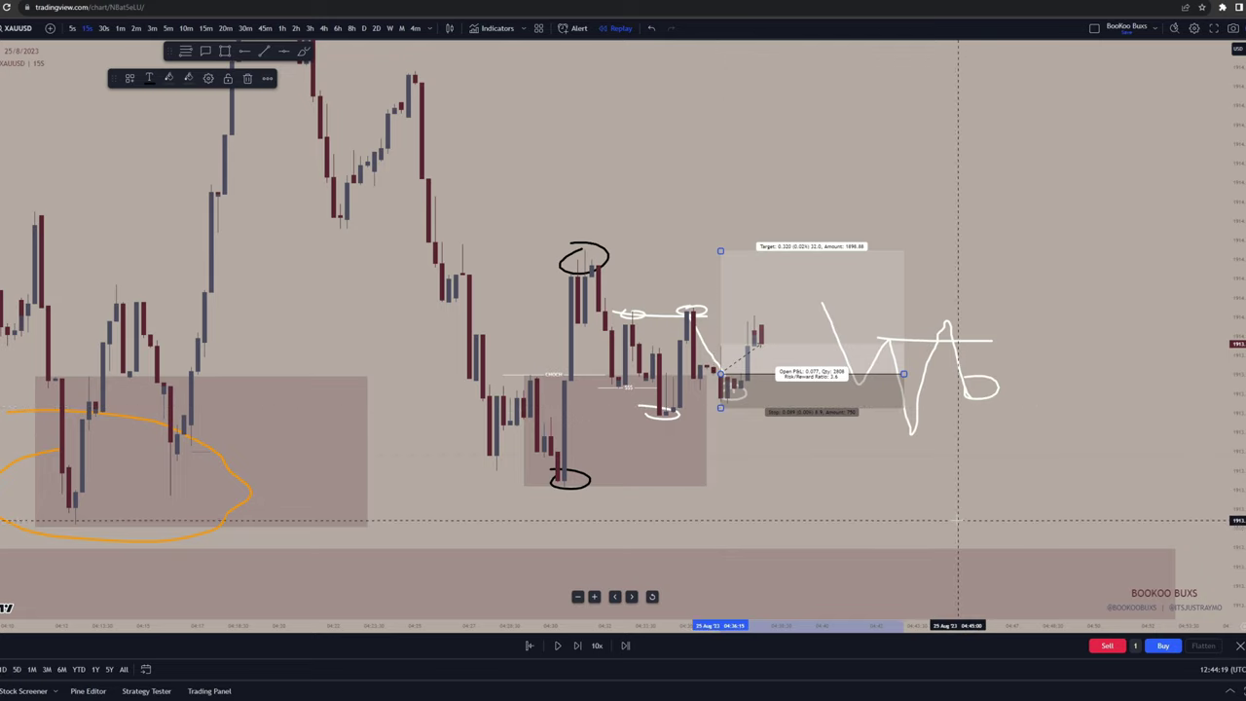
- Play the 15-second replay until price passes the long position's target, and pause it
{"action": "left_click", "coordinate": [559, 645]}
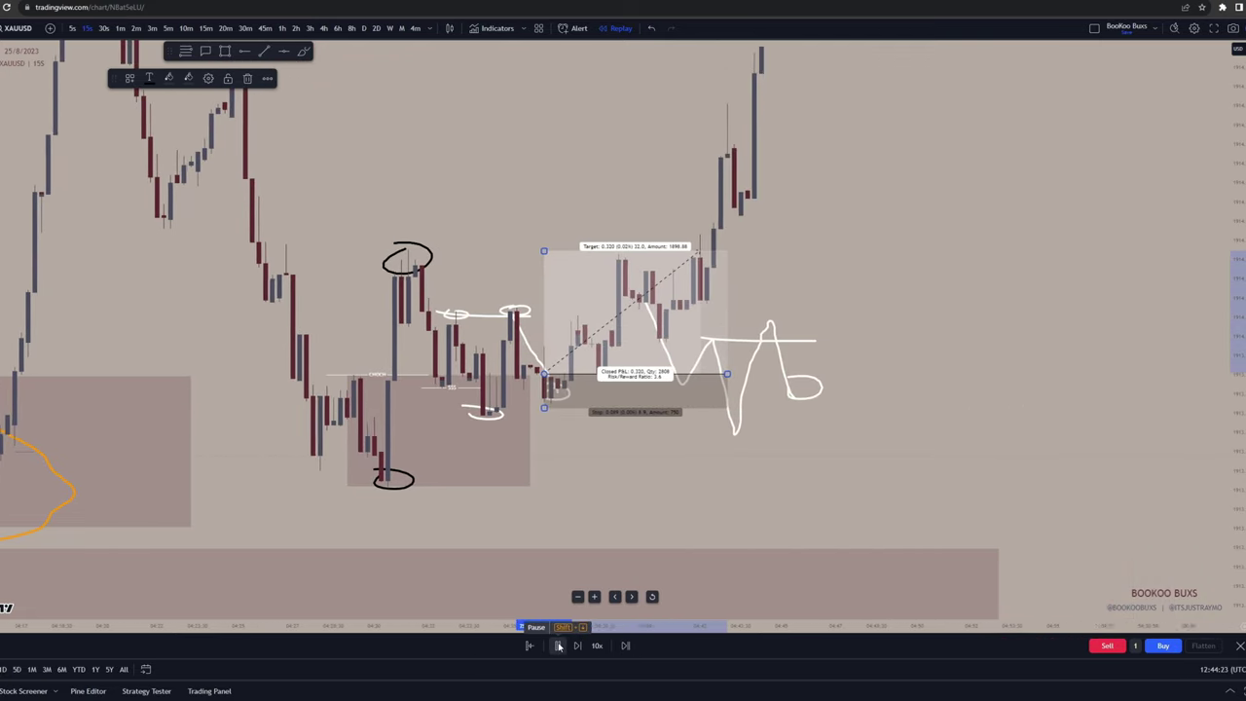
{"action": "left_click", "coordinate": [559, 646]}
{"action": "left_click_drag", "start_coordinate": [681, 539], "coordinate": [666, 582]}
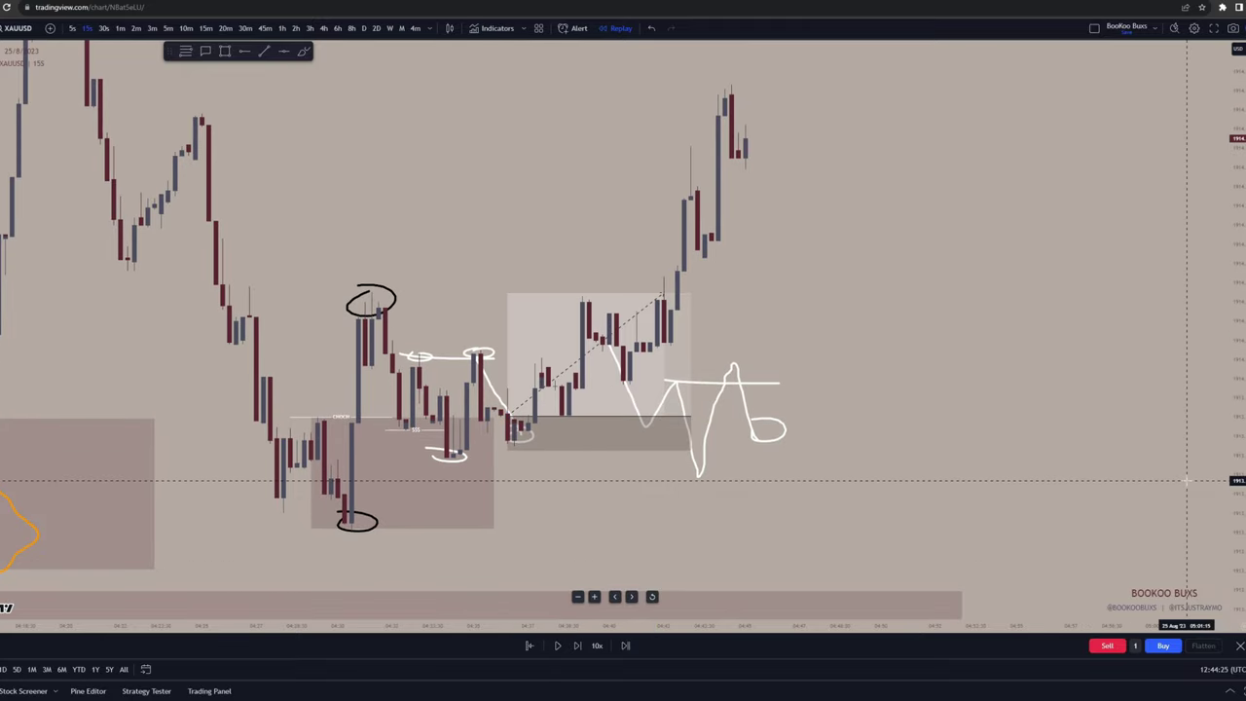
{"action": "scroll", "coordinate": [548, 463], "scroll_direction": "down", "scroll_amount": 5}
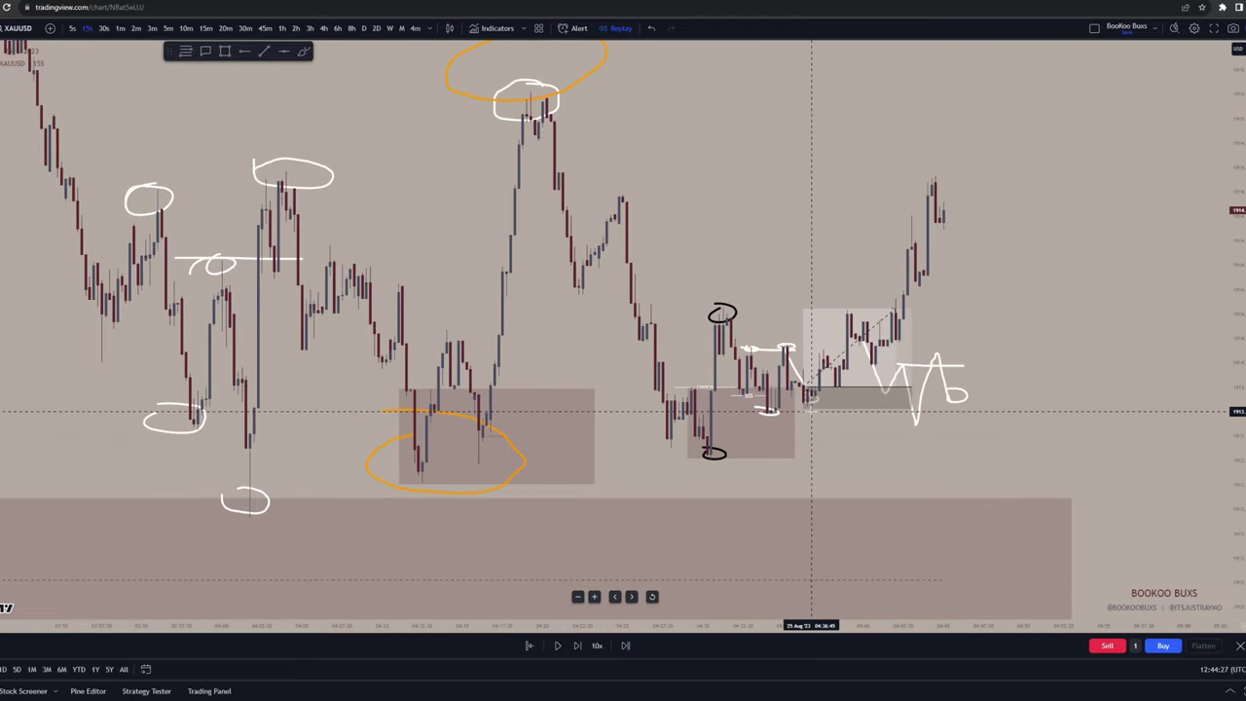
- Lower the long position's stop to the order block's low and widen the view to the surrounding structure
{"action": "mouse_move", "coordinate": [803, 407]}
{"action": "left_mouse_down"}
{"action": "mouse_move", "coordinate": [803, 457]}
{"action": "mouse_move", "coordinate": [860, 424]}
{"action": "left_mouse_up"}
{"action": "left_click", "coordinate": [814, 475]}
{"action": "left_click_drag", "start_coordinate": [999, 426], "coordinate": [968, 479]}
{"action": "left_click_drag", "start_coordinate": [1237, 341], "coordinate": [1237, 414]}
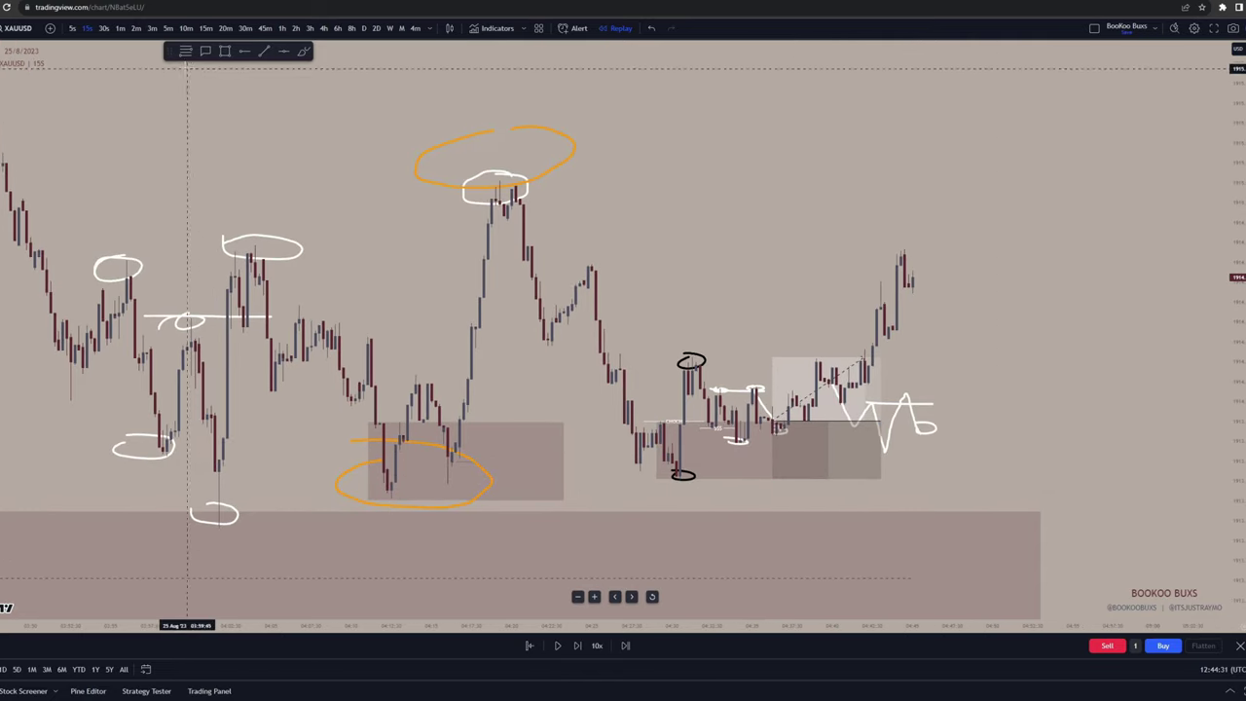
- Switch to the 1-minute chart and delete the orange circles around the latest swing high and the smaller order block
{"action": "left_click", "coordinate": [121, 28]}
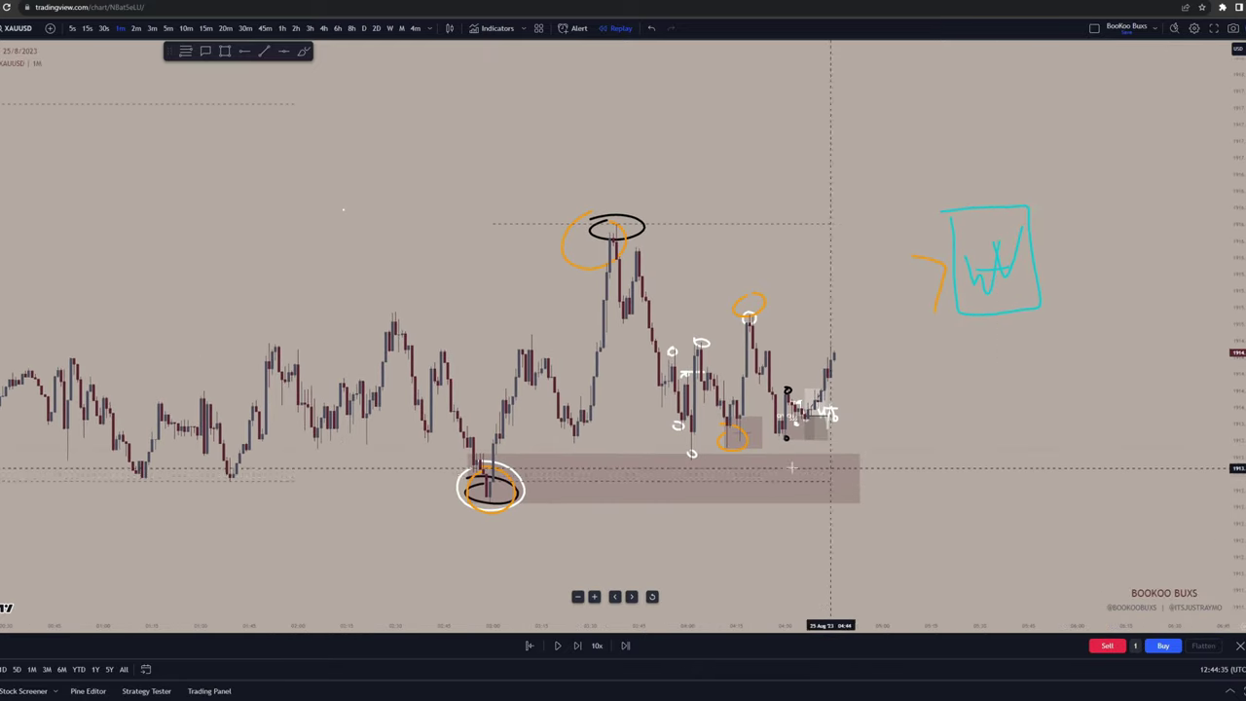
{"action": "left_click", "coordinate": [489, 486]}
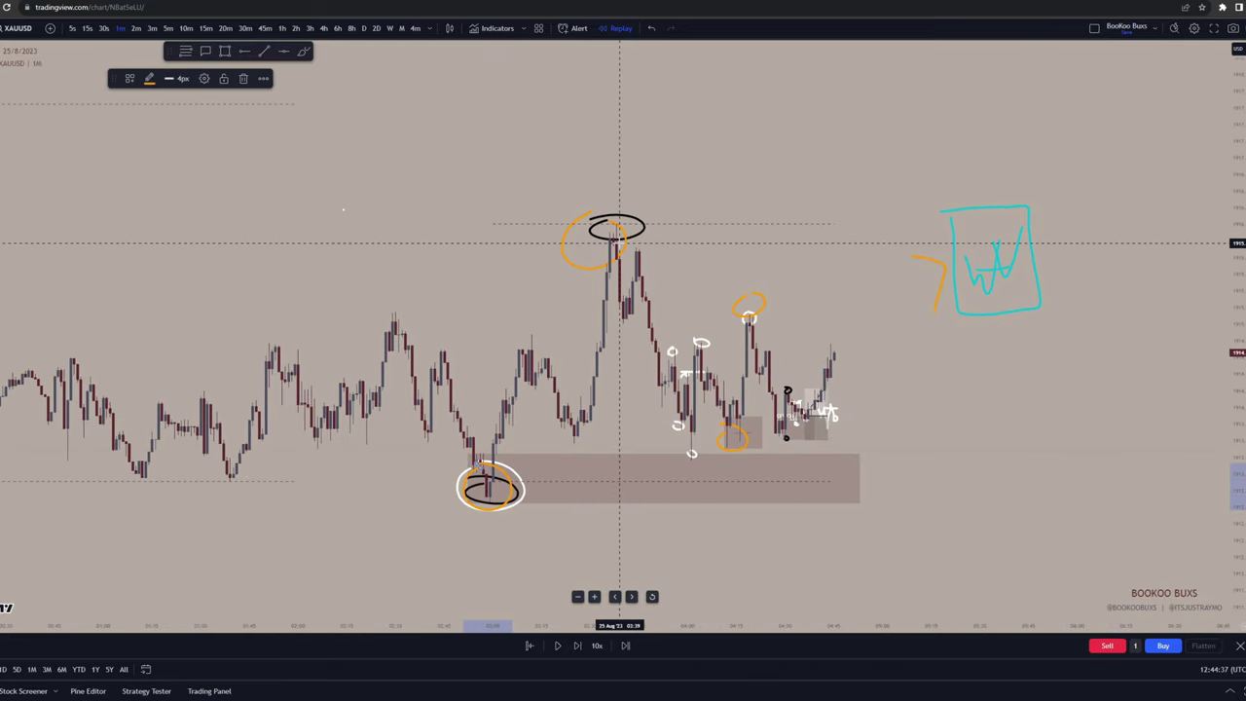
{"action": "left_click_drag", "start_coordinate": [627, 242], "coordinate": [633, 242]}
{"action": "left_click", "coordinate": [765, 305]}
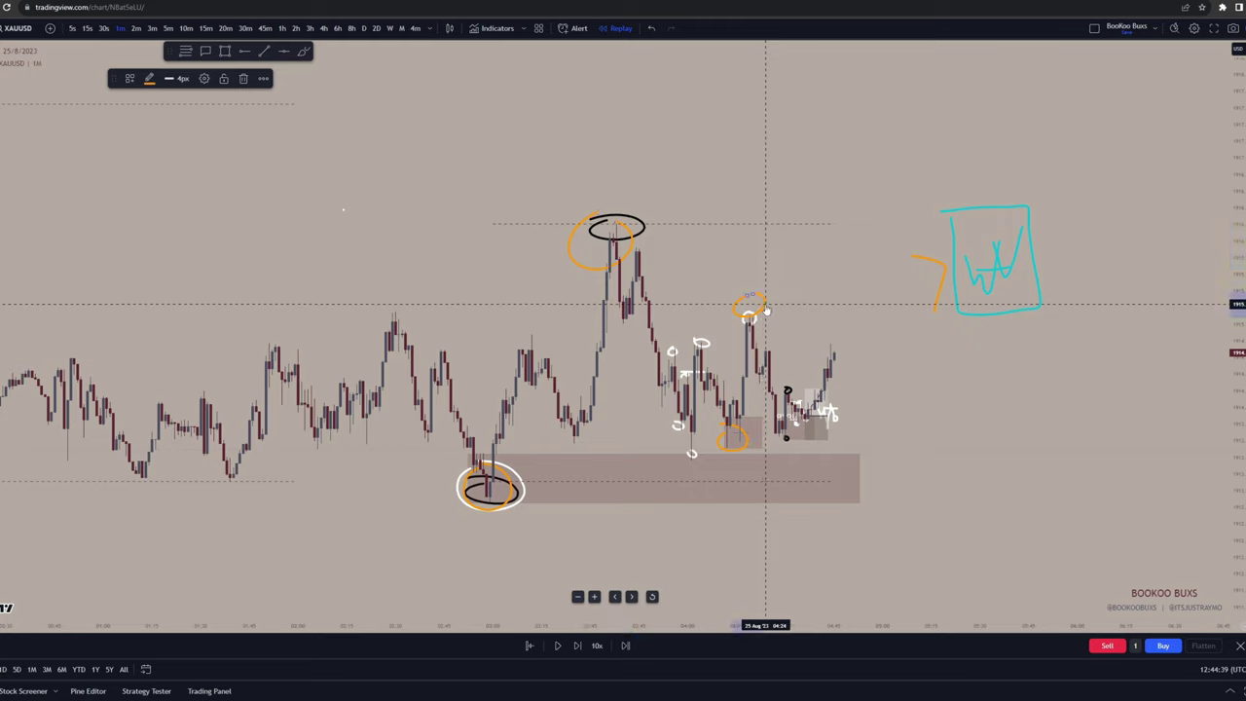
{"action": "left_click_drag", "start_coordinate": [766, 310], "coordinate": [750, 446]}
{"action": "left_click", "coordinate": [723, 460]}
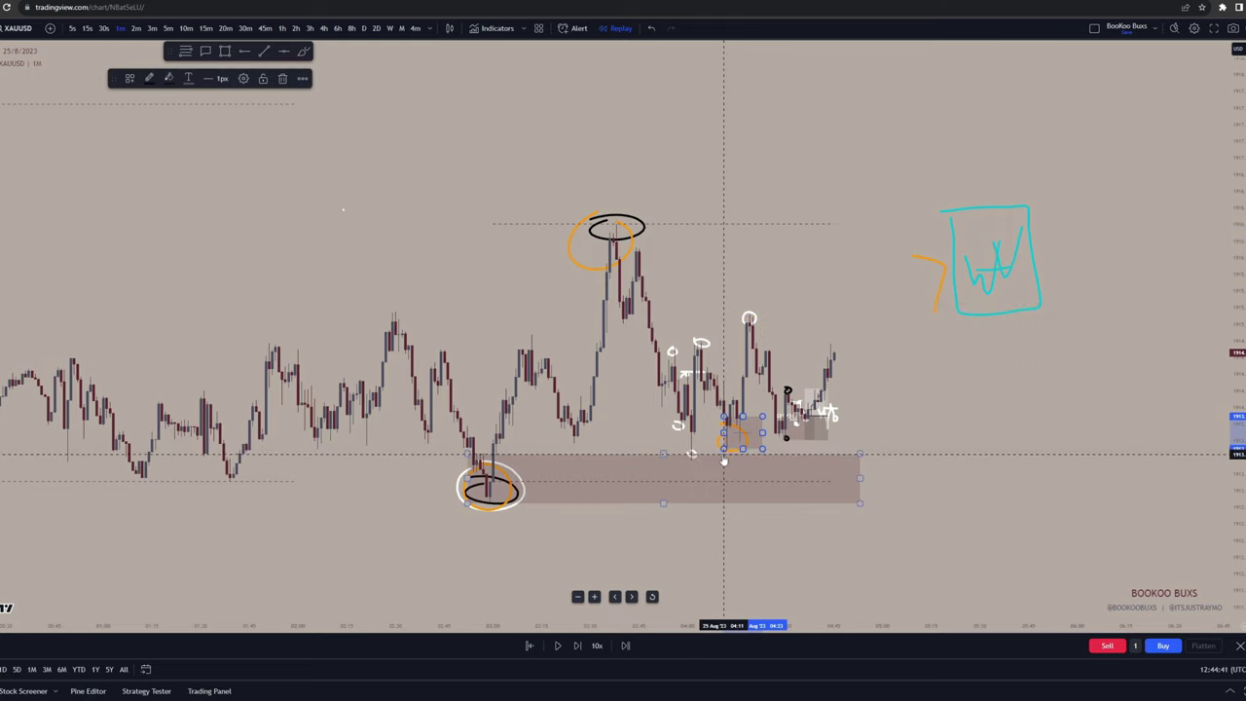
{"action": "left_click", "coordinate": [721, 451]}
{"action": "key", "text": "Delete"}
- Widen the long position and raise its target to the dashed level at the black-circled swing high
{"action": "left_click_drag", "start_coordinate": [827, 416], "coordinate": [905, 416]}
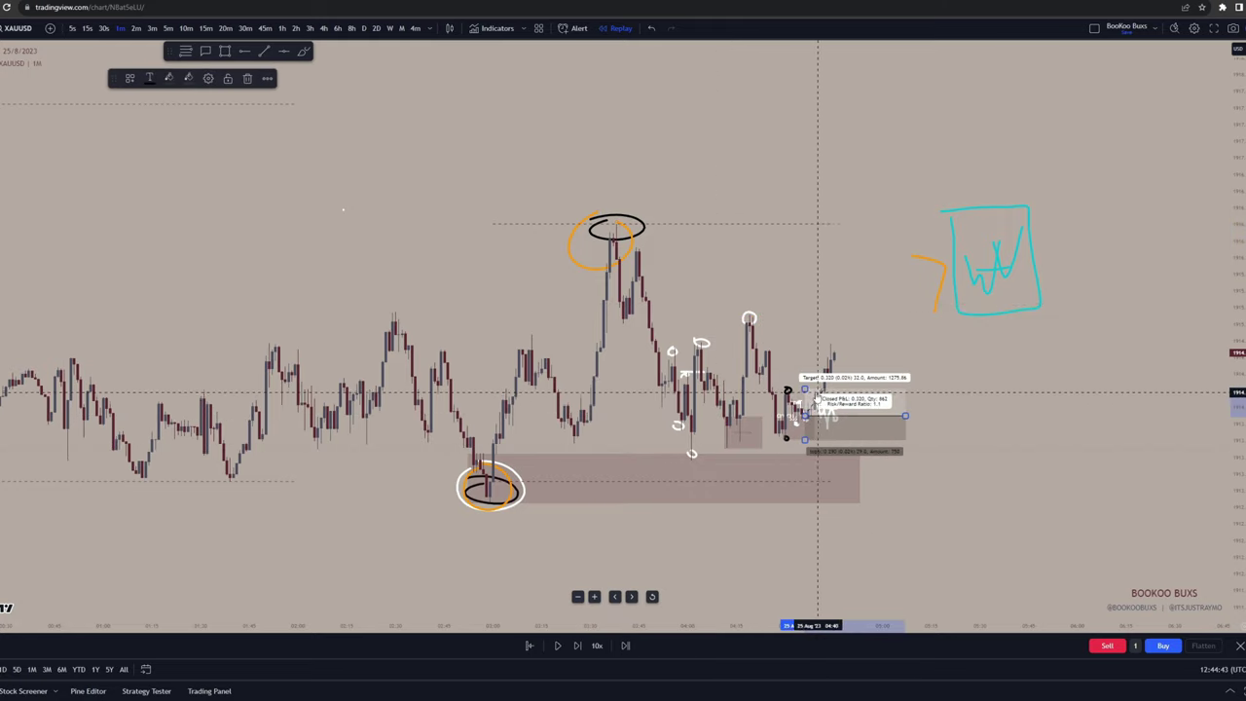
{"action": "left_click_drag", "start_coordinate": [805, 390], "coordinate": [824, 222]}
{"action": "left_click", "coordinate": [936, 316]}
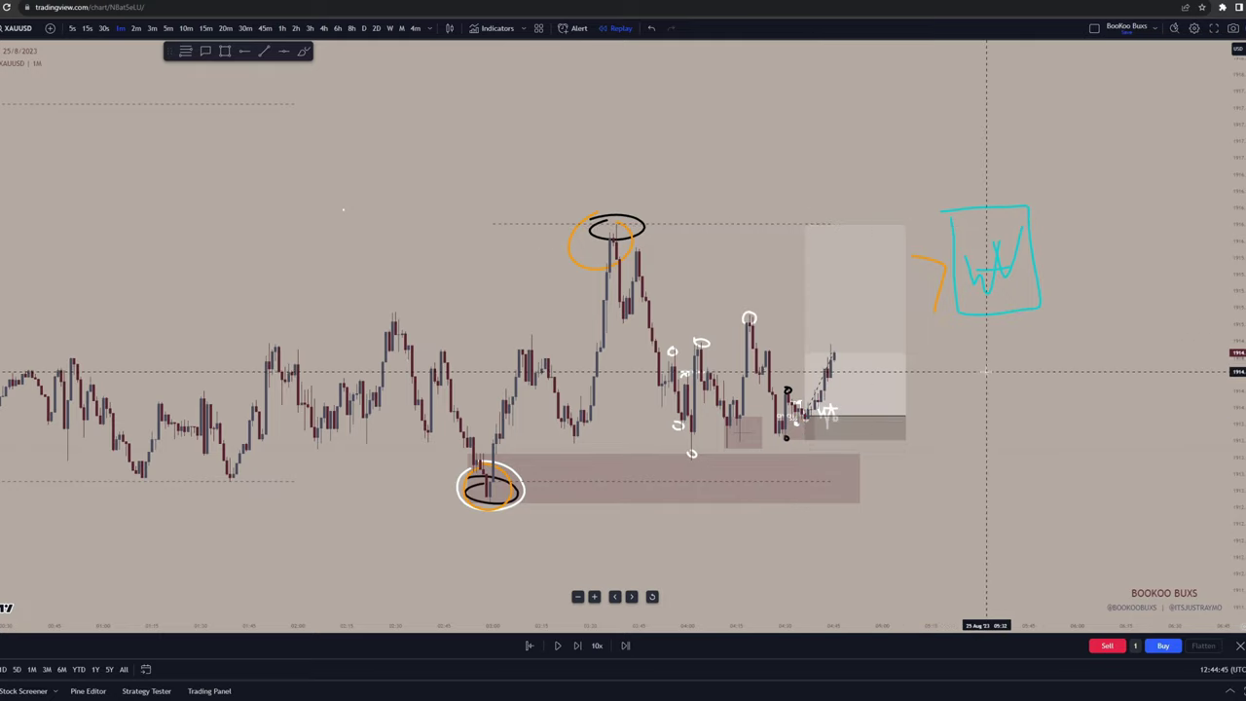
{"action": "left_click_drag", "start_coordinate": [984, 370], "coordinate": [936, 388]}
{"action": "left_click", "coordinate": [752, 246]}
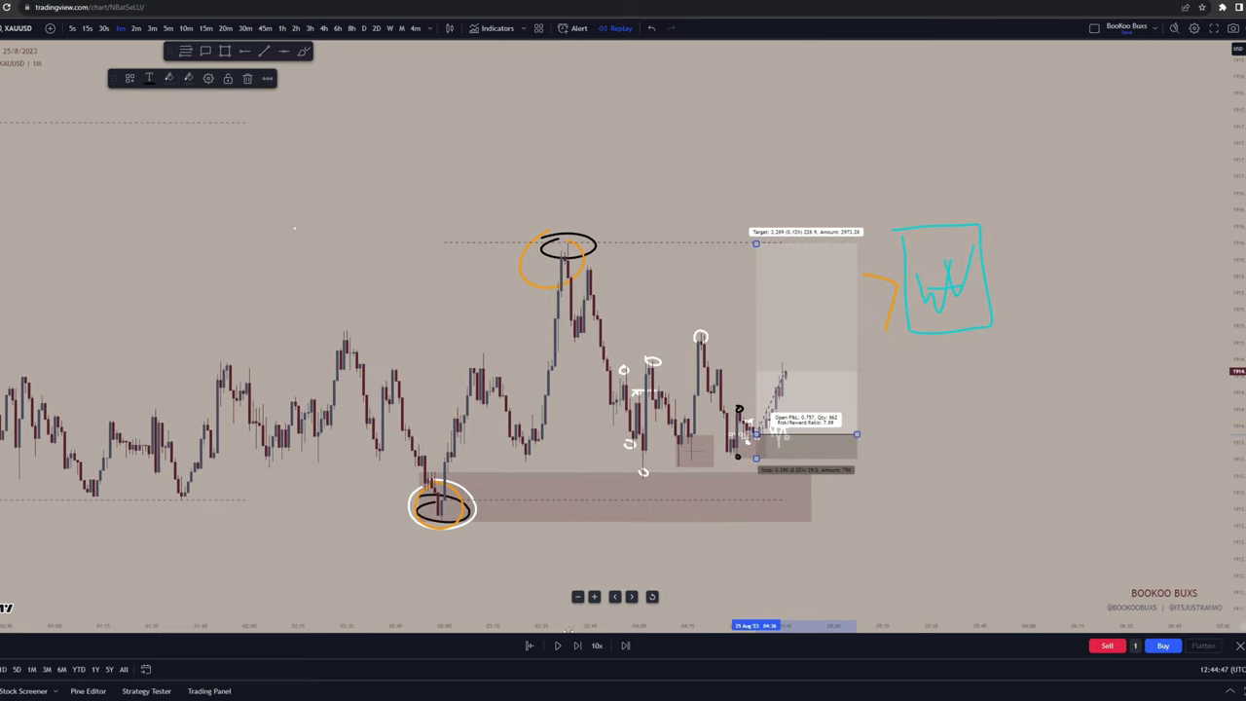
- Replay the 1-minute chart until price passes the raised target, and extend the long position across the new candles
{"action": "left_click", "coordinate": [558, 645]}
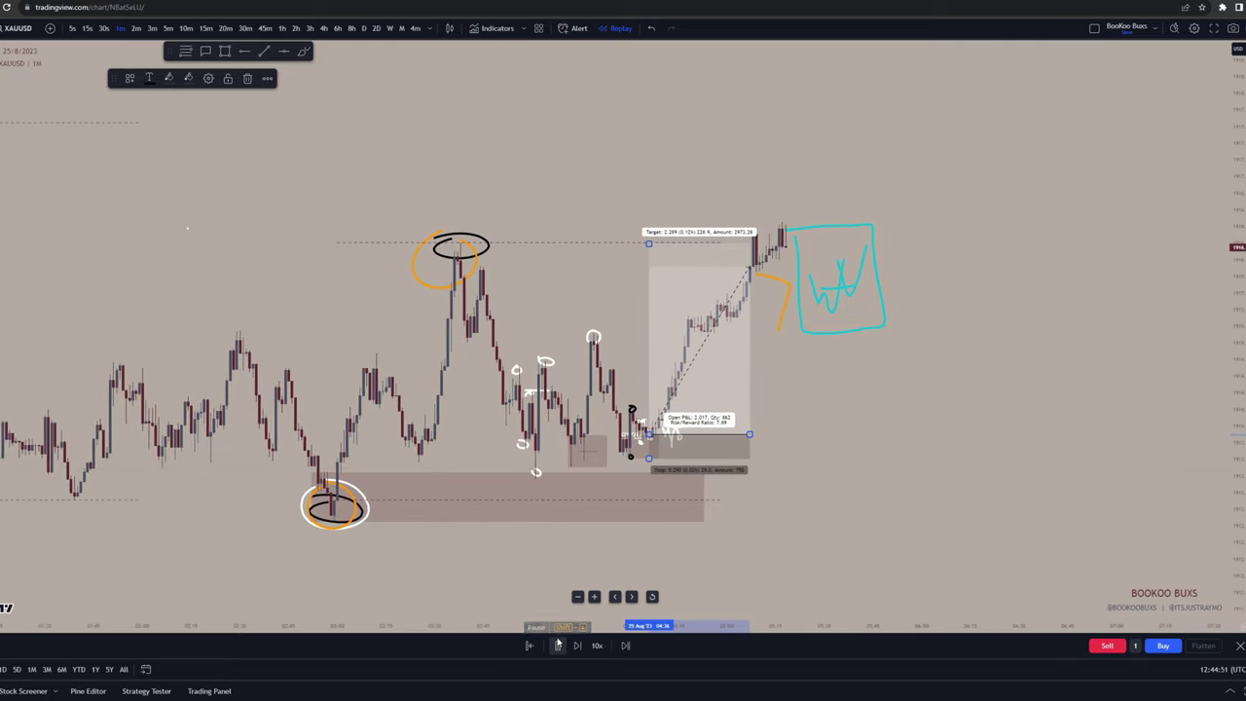
{"action": "left_click", "coordinate": [558, 645]}
{"action": "left_click_drag", "start_coordinate": [744, 435], "coordinate": [852, 438]}
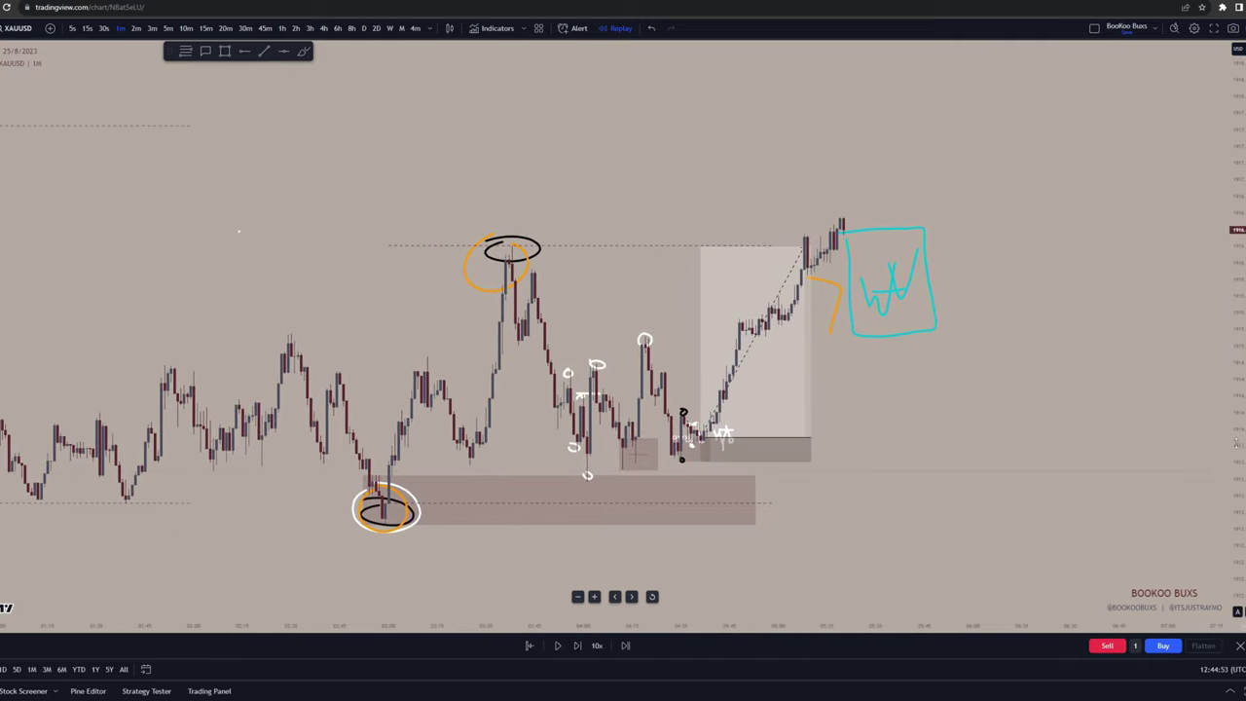
{"action": "left_click_drag", "start_coordinate": [1237, 425], "coordinate": [800, 490]}
{"action": "scroll", "coordinate": [1187, 479], "scroll_direction": "down", "scroll_amount": 6}
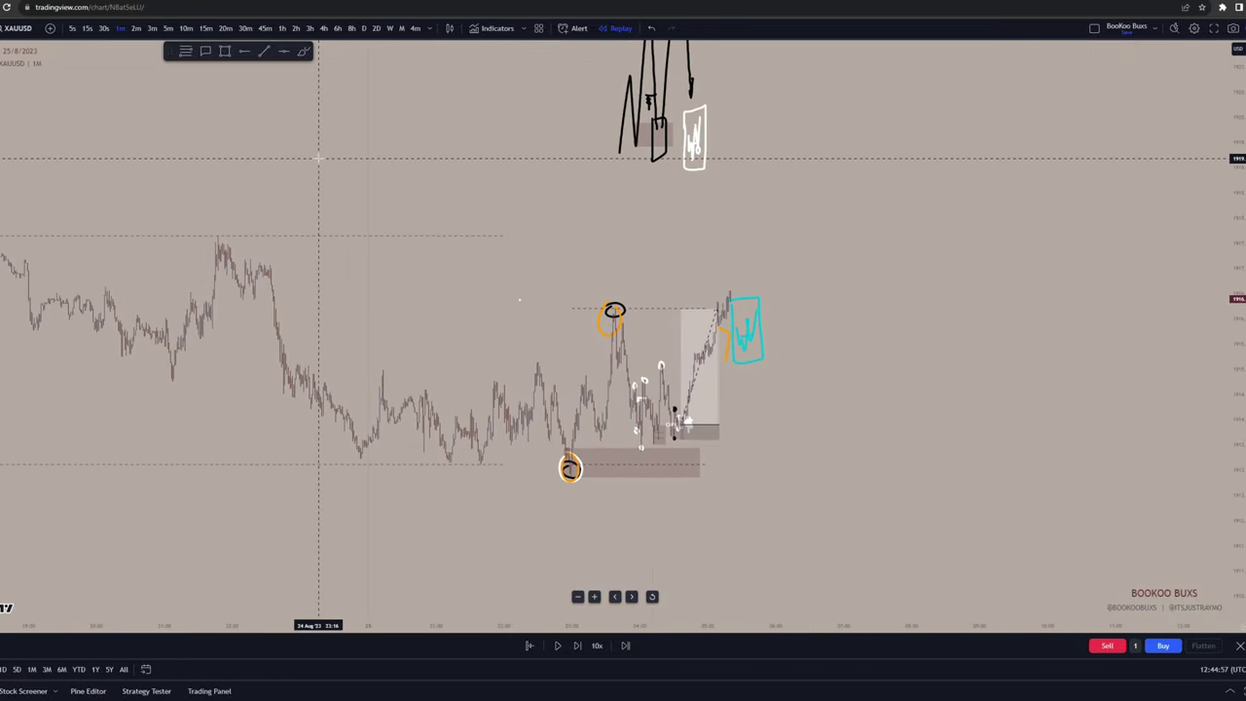
{"action": "left_click_drag", "start_coordinate": [719, 427], "coordinate": [743, 426]}
{"action": "left_click_drag", "start_coordinate": [1042, 427], "coordinate": [1137, 426]}
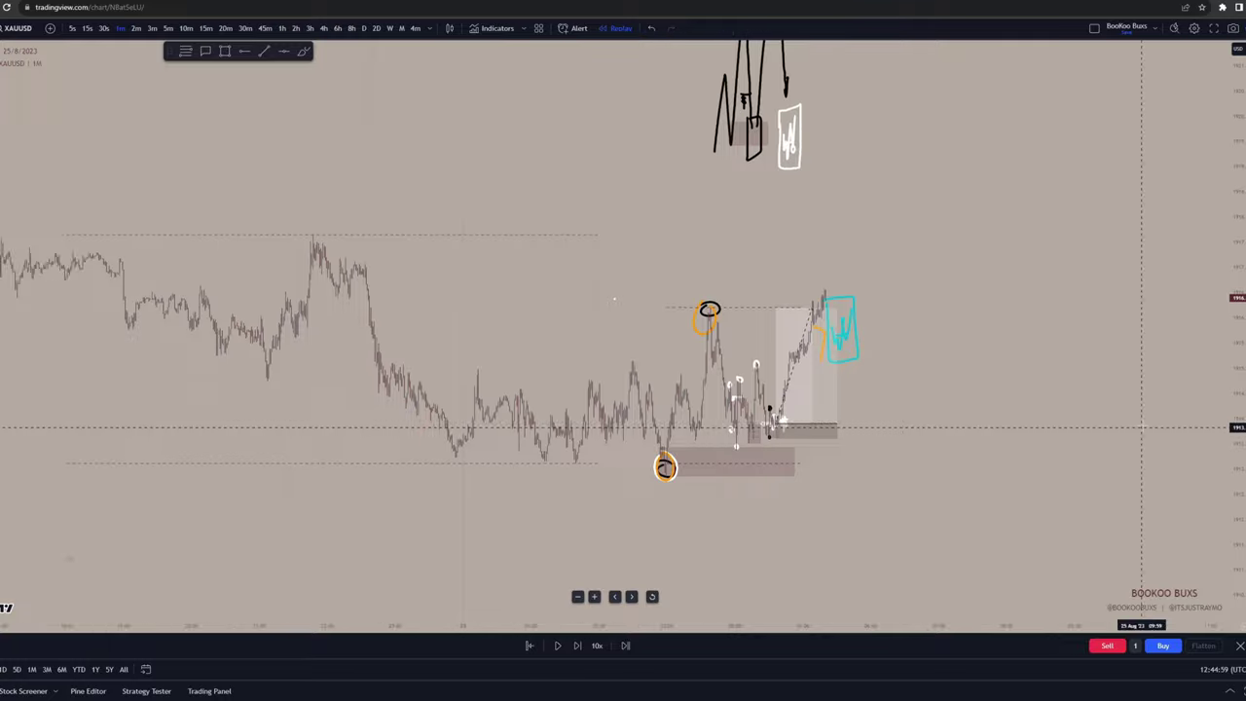
- Switch to the 1-hour chart and play the replay forward through the following sharp drop and recovery
{"action": "left_click", "coordinate": [280, 30]}
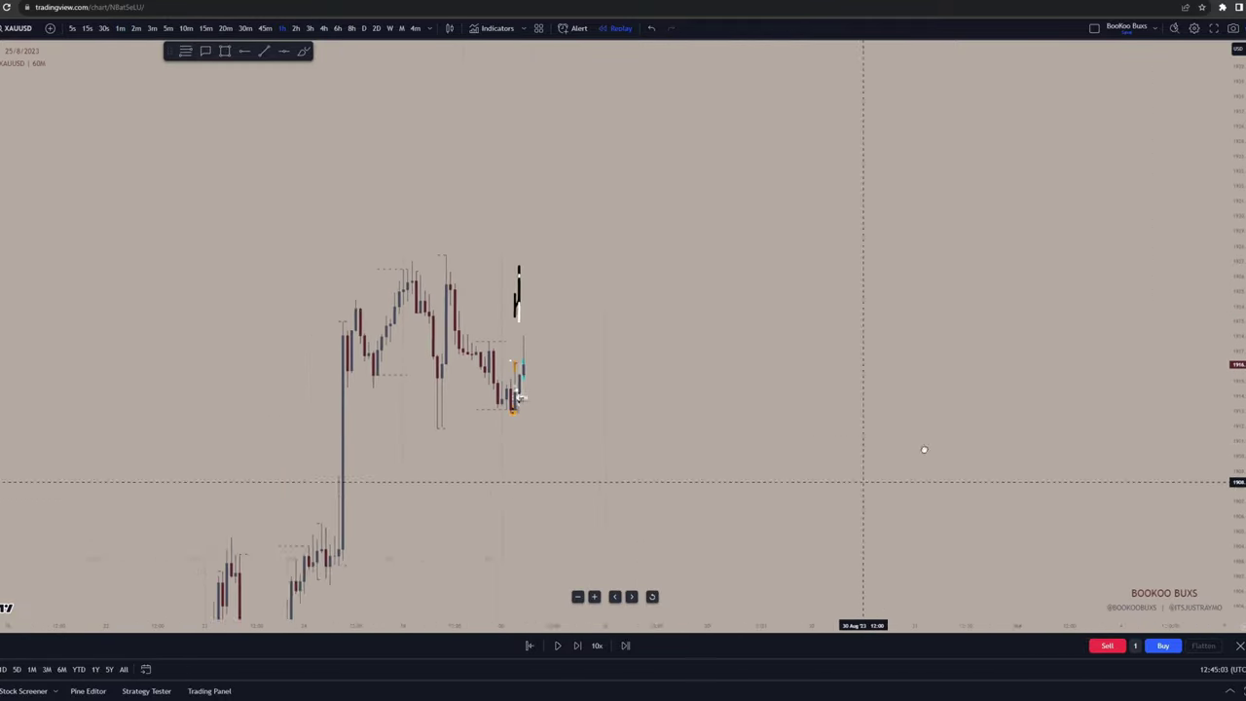
{"action": "left_click", "coordinate": [557, 646]}
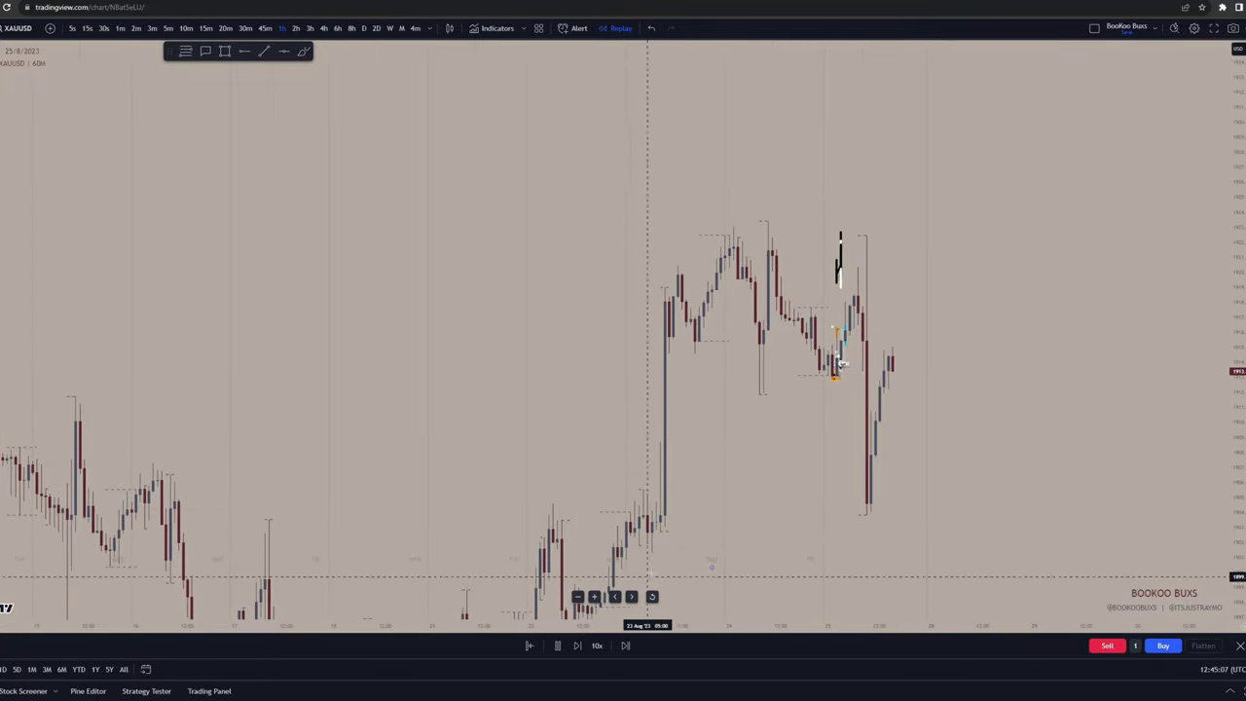
{"action": "left_click_drag", "start_coordinate": [876, 456], "coordinate": [701, 536]}
{"action": "scroll", "coordinate": [782, 523], "scroll_direction": "up", "scroll_amount": 7}
{"action": "left_click_drag", "start_coordinate": [1236, 527], "coordinate": [1236, 473]}
{"action": "left_click_drag", "start_coordinate": [1176, 474], "coordinate": [1132, 448]}
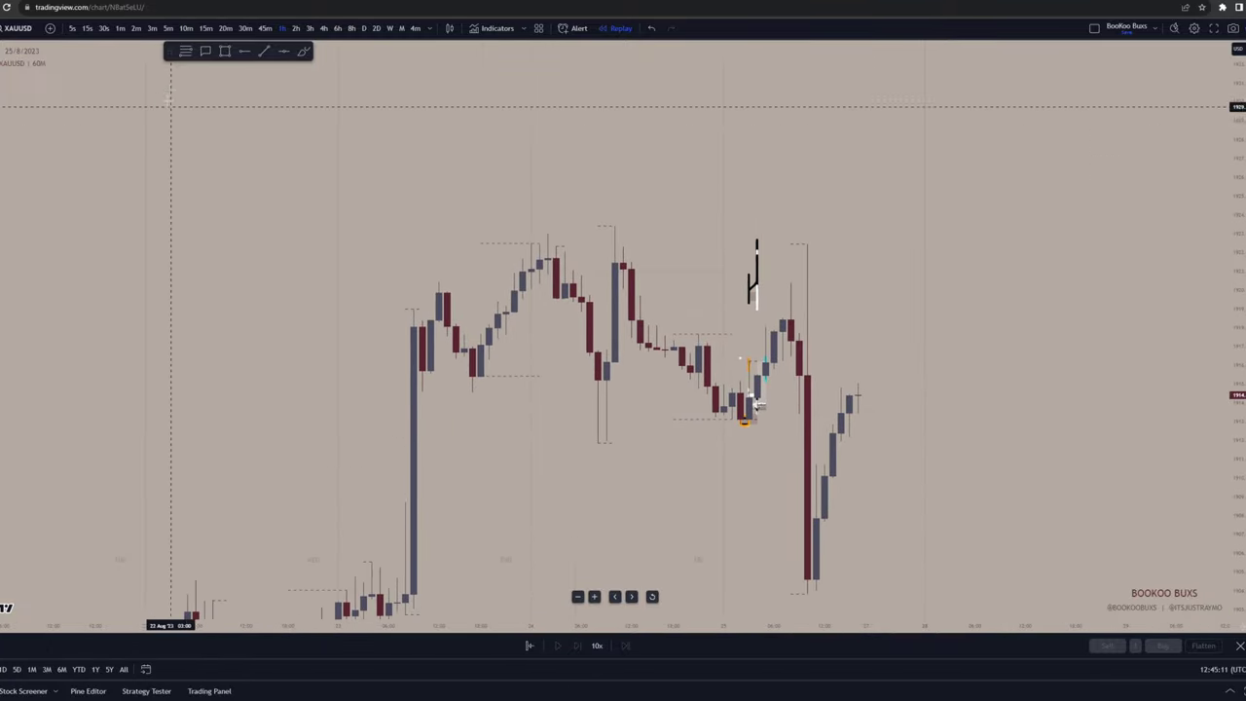
- Draw a rectangle zone over the hourly swing low's wicks, extending it across to the entry candles
{"action": "left_click", "coordinate": [222, 52]}
{"action": "mouse_move", "coordinate": [581, 416]}
{"action": "left_mouse_down"}
{"action": "mouse_move", "coordinate": [783, 443]}
{"action": "mouse_move", "coordinate": [825, 194]}
{"action": "mouse_move", "coordinate": [791, 220]}
{"action": "left_mouse_up"}
{"action": "left_click", "coordinate": [674, 391]}
- Brush a white line from the entry up to a circle above the hourly highs, and undo the stray stroke
{"action": "left_click", "coordinate": [303, 51]}
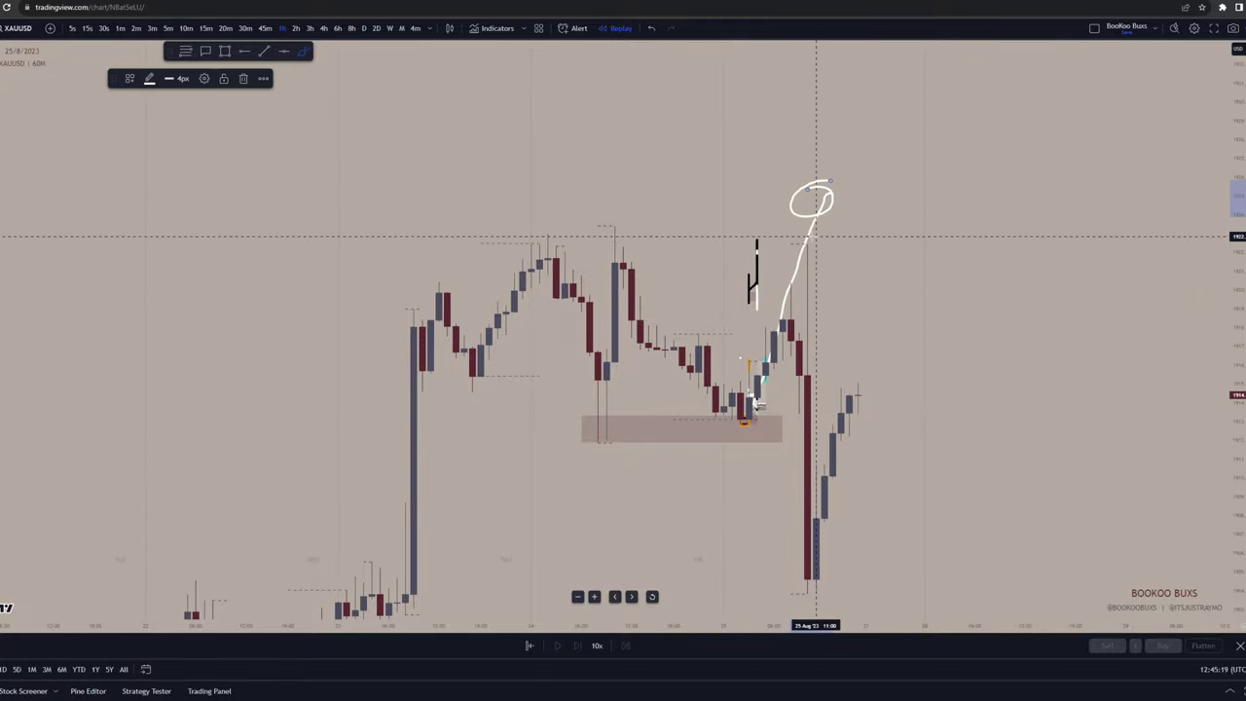
{"action": "left_click_drag", "start_coordinate": [1237, 364], "coordinate": [1237, 440]}
{"action": "left_click_drag", "start_coordinate": [1106, 483], "coordinate": [1050, 349]}
{"action": "left_click", "coordinate": [651, 28]}
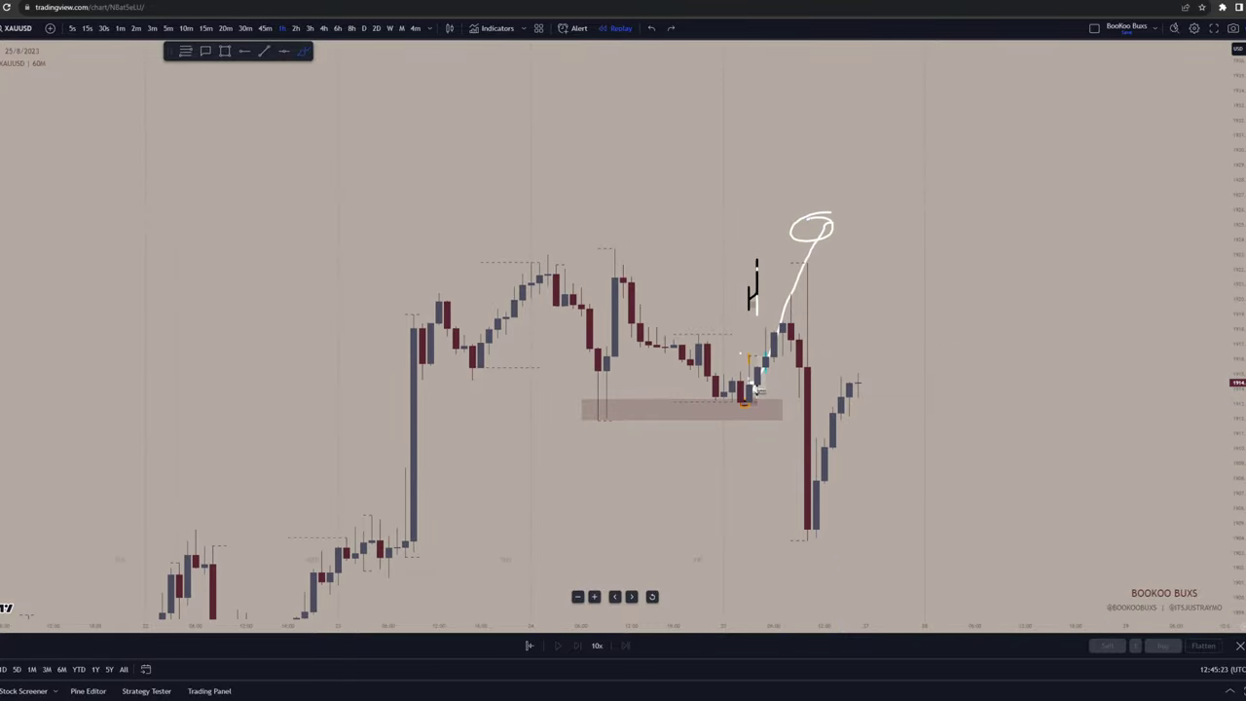
- Draw a Fib retracement on the 1-hour chart from the 22 Aug swing low up to the range high
{"action": "left_click_drag", "start_coordinate": [95, 247], "coordinate": [213, 134]}
{"action": "left_click_drag", "start_coordinate": [1237, 332], "coordinate": [1237, 452]}
{"action": "scroll", "coordinate": [905, 428], "scroll_direction": "down", "scroll_amount": 2}
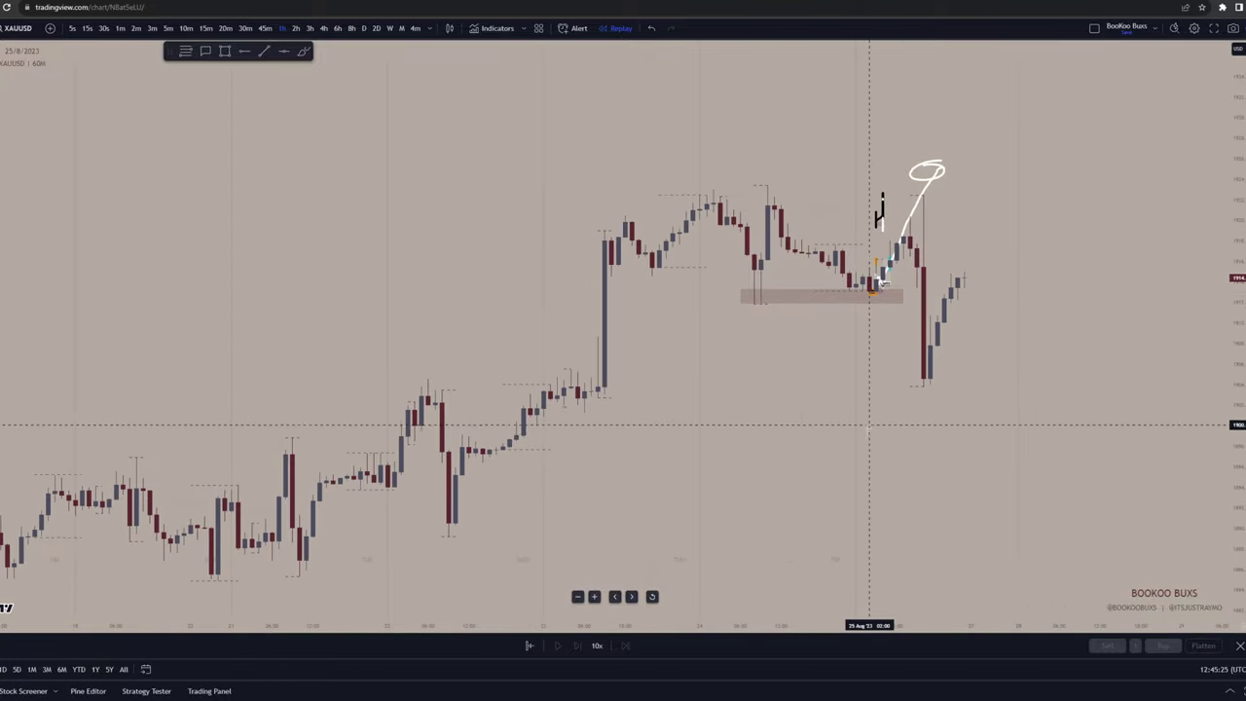
{"action": "left_click_drag", "start_coordinate": [521, 384], "coordinate": [372, 349]}
{"action": "left_click", "coordinate": [185, 53]}
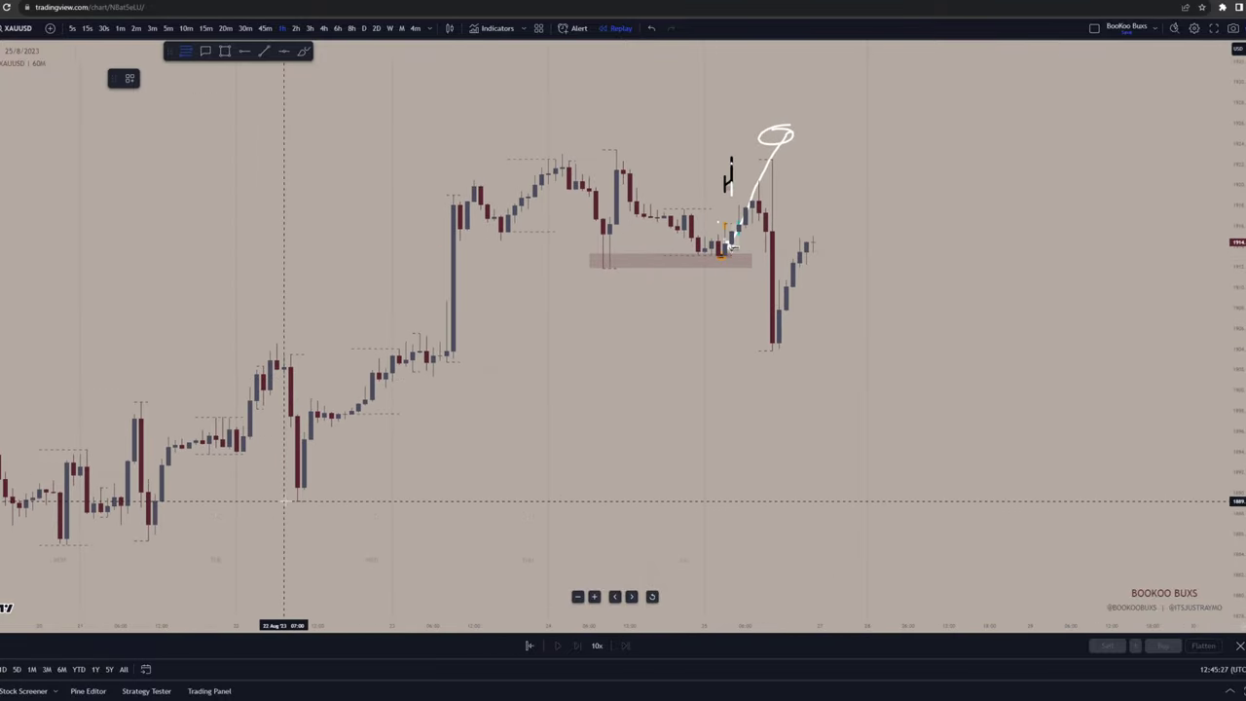
{"action": "left_click", "coordinate": [283, 501]}
{"action": "left_click", "coordinate": [881, 148]}
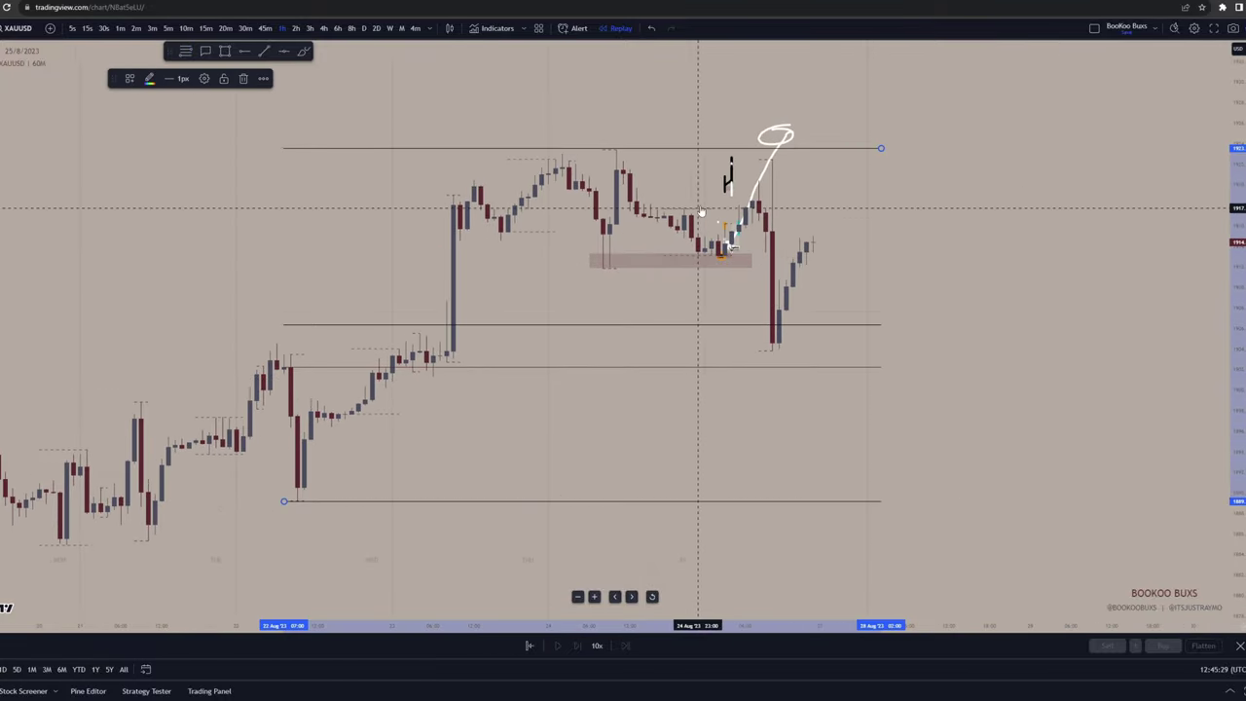
{"action": "left_click_drag", "start_coordinate": [690, 197], "coordinate": [692, 227]}
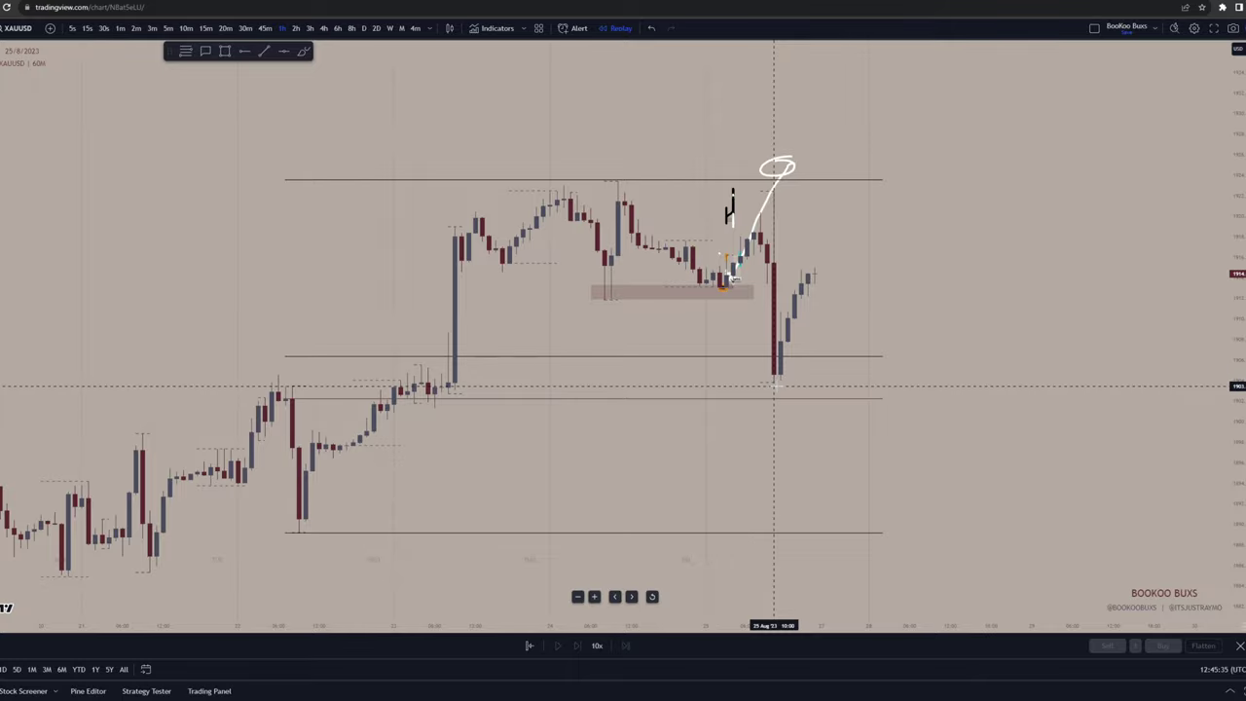
- Brush a white projection line from the sharp drop's low up past the range high, then undo it, keeping the Fib retracement
{"action": "left_click", "coordinate": [303, 50]}
{"action": "mouse_move", "coordinate": [767, 379]}
{"action": "left_mouse_down"}
{"action": "mouse_move", "coordinate": [874, 144]}
{"action": "mouse_move", "coordinate": [856, 131]}
{"action": "left_mouse_up"}
{"action": "left_click", "coordinate": [653, 28]}
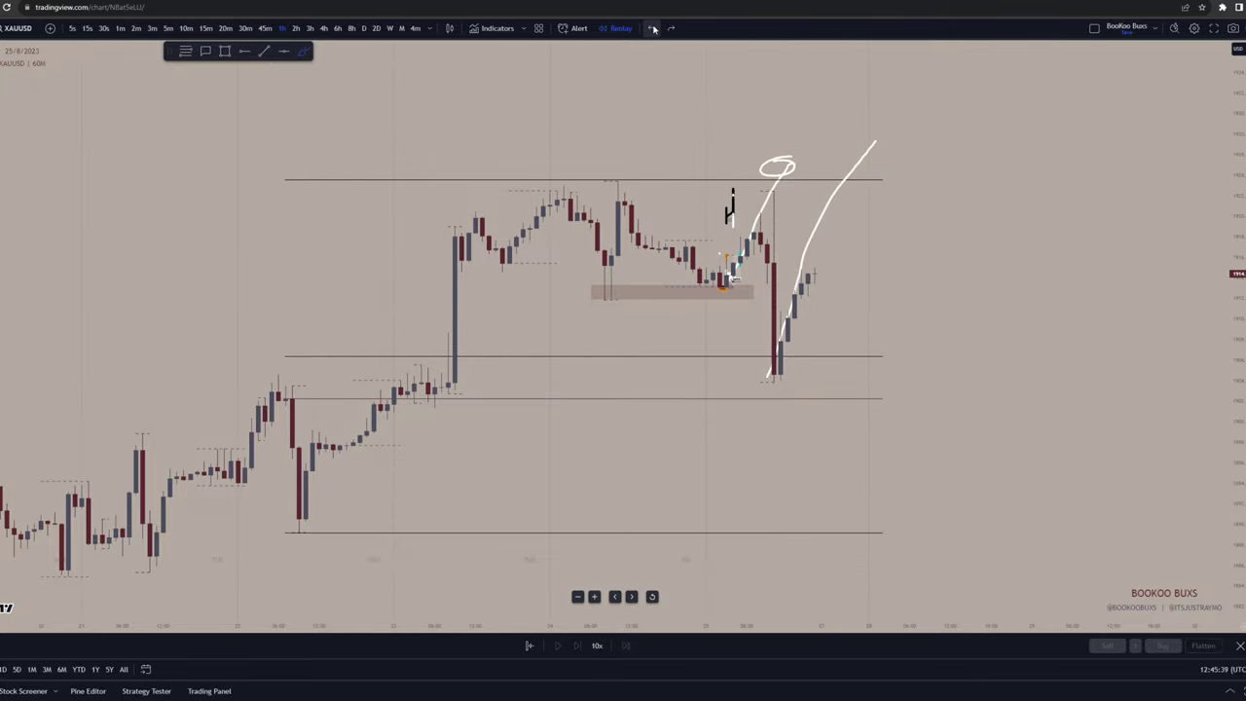
{"action": "left_click", "coordinate": [653, 28]}
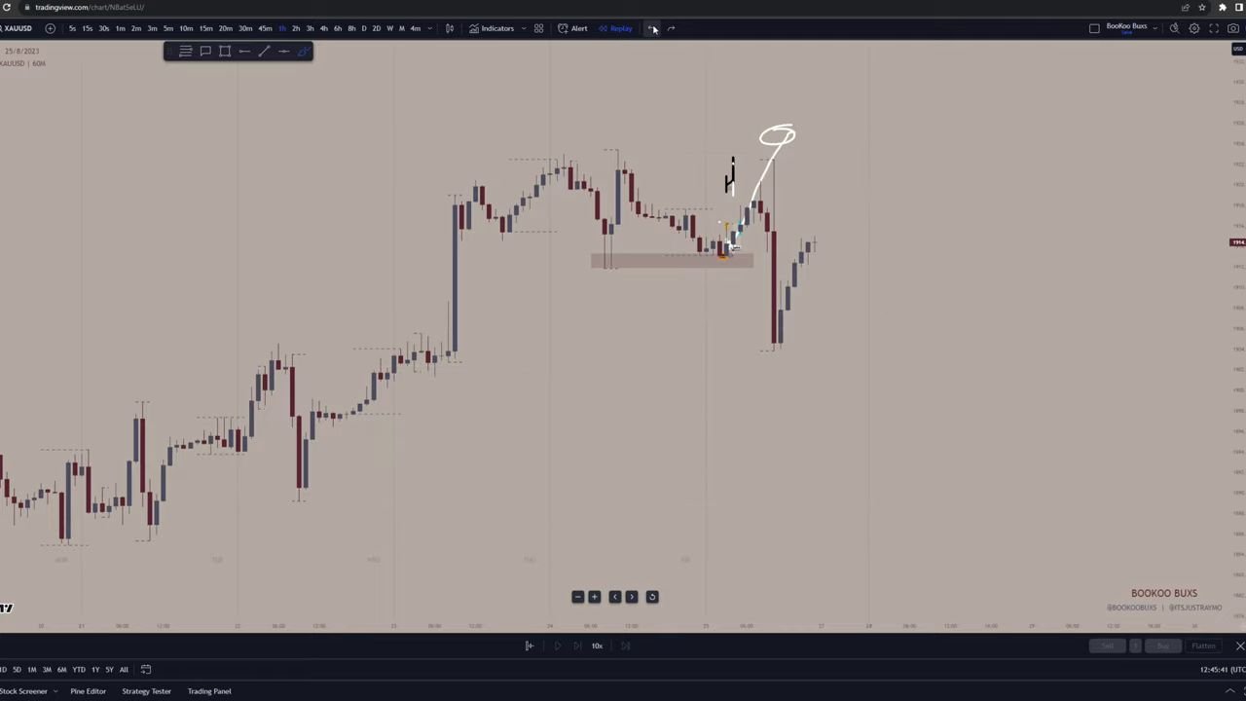
{"action": "left_click", "coordinate": [672, 28]}
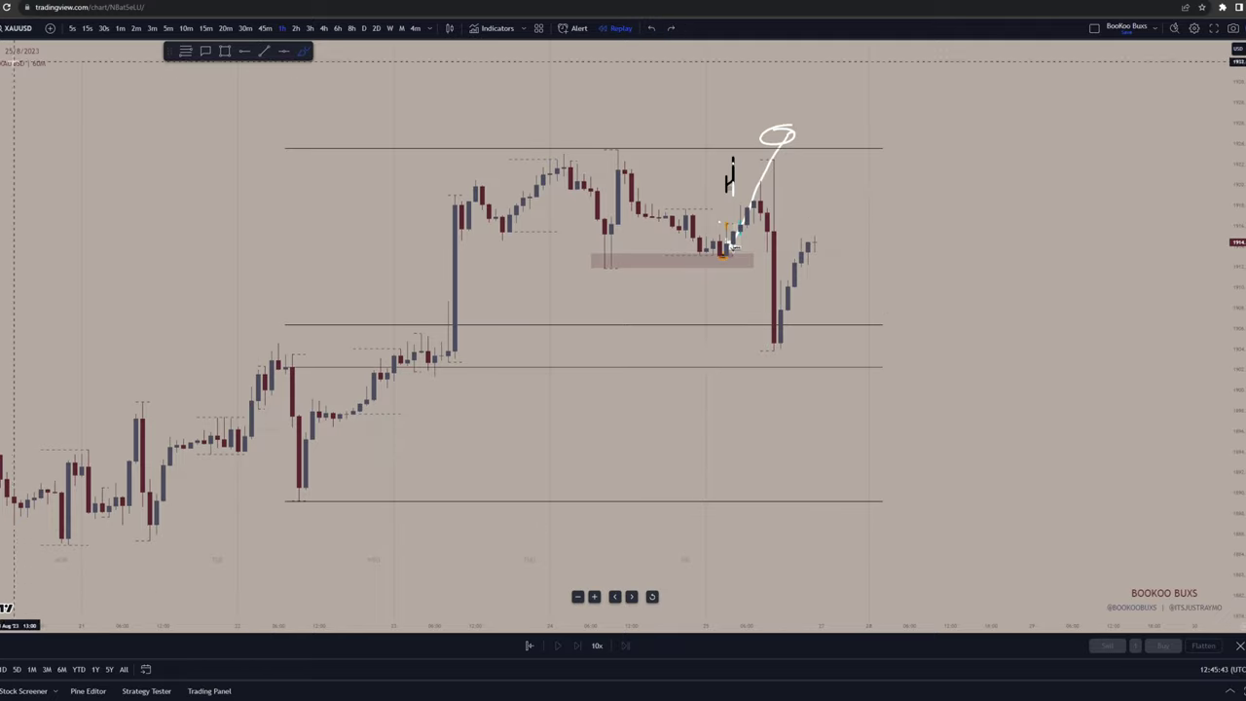
- Switch to the 15-minute chart and examine the entry against the swing-low zone and the subsequent sharp drop
{"action": "left_click", "coordinate": [209, 30]}
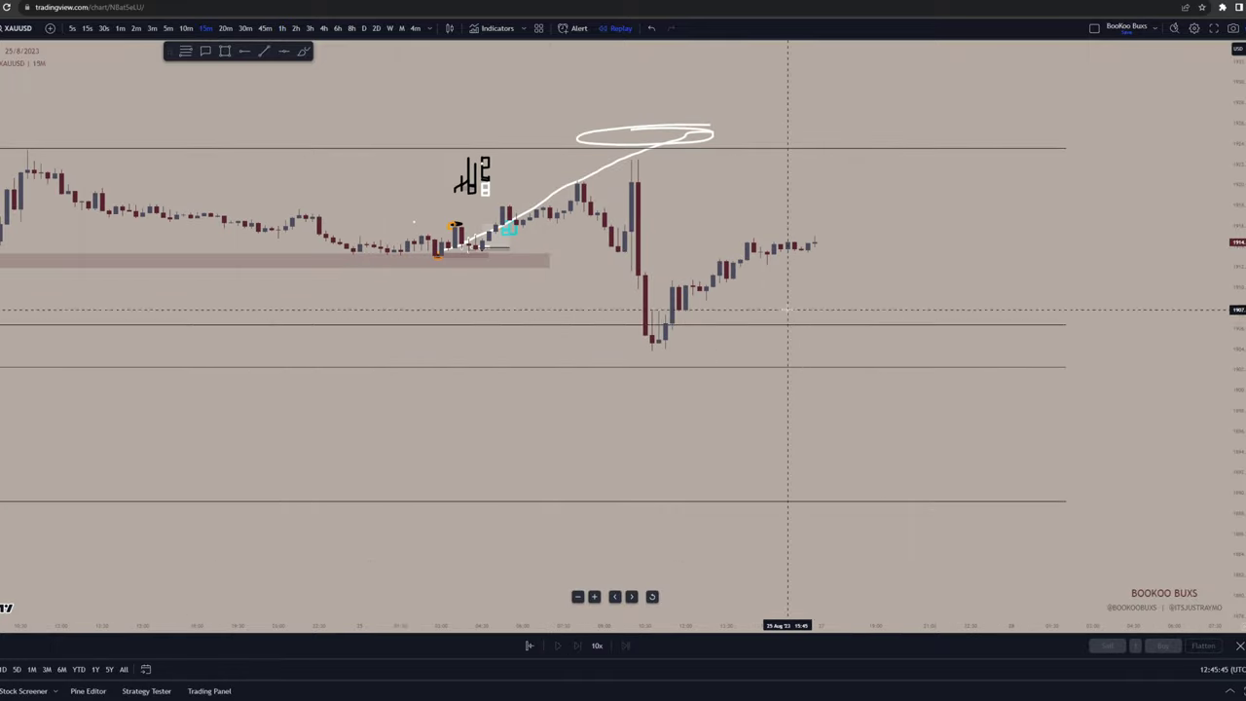
{"action": "left_click_drag", "start_coordinate": [1237, 532], "coordinate": [1237, 361]}
{"action": "left_click_drag", "start_coordinate": [1005, 247], "coordinate": [1056, 362]}
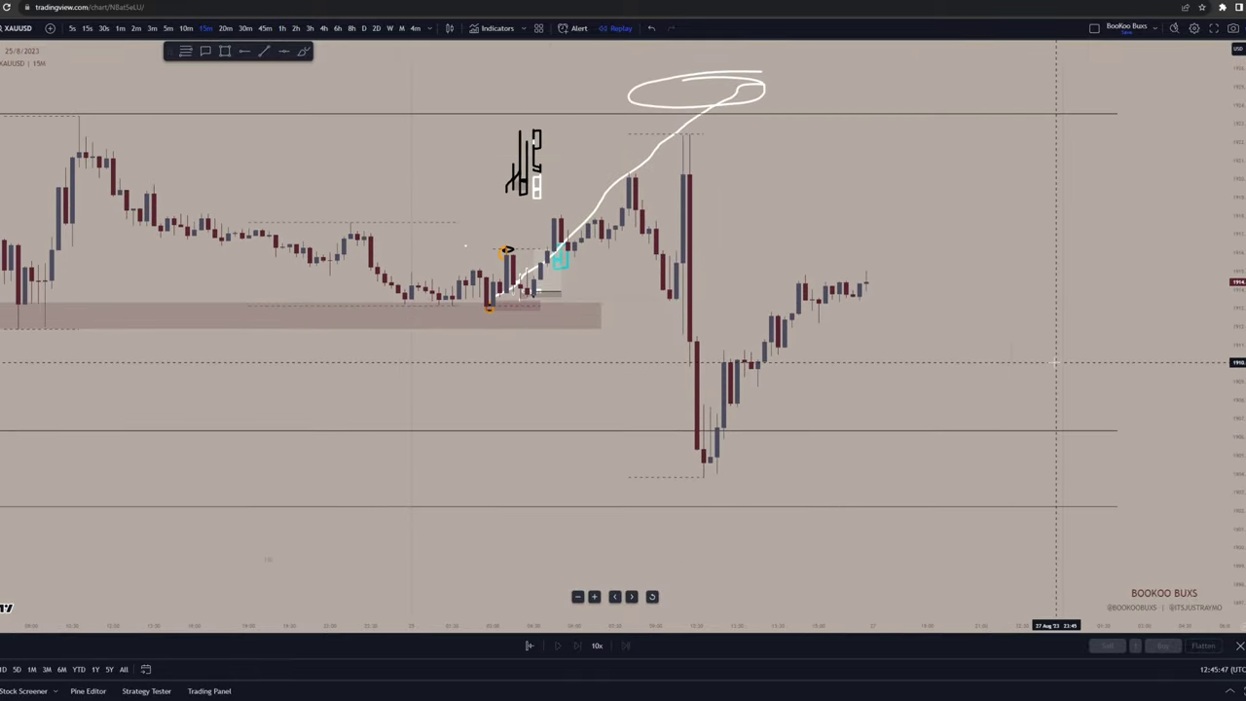
{"action": "left_click_drag", "start_coordinate": [751, 287], "coordinate": [859, 316]}
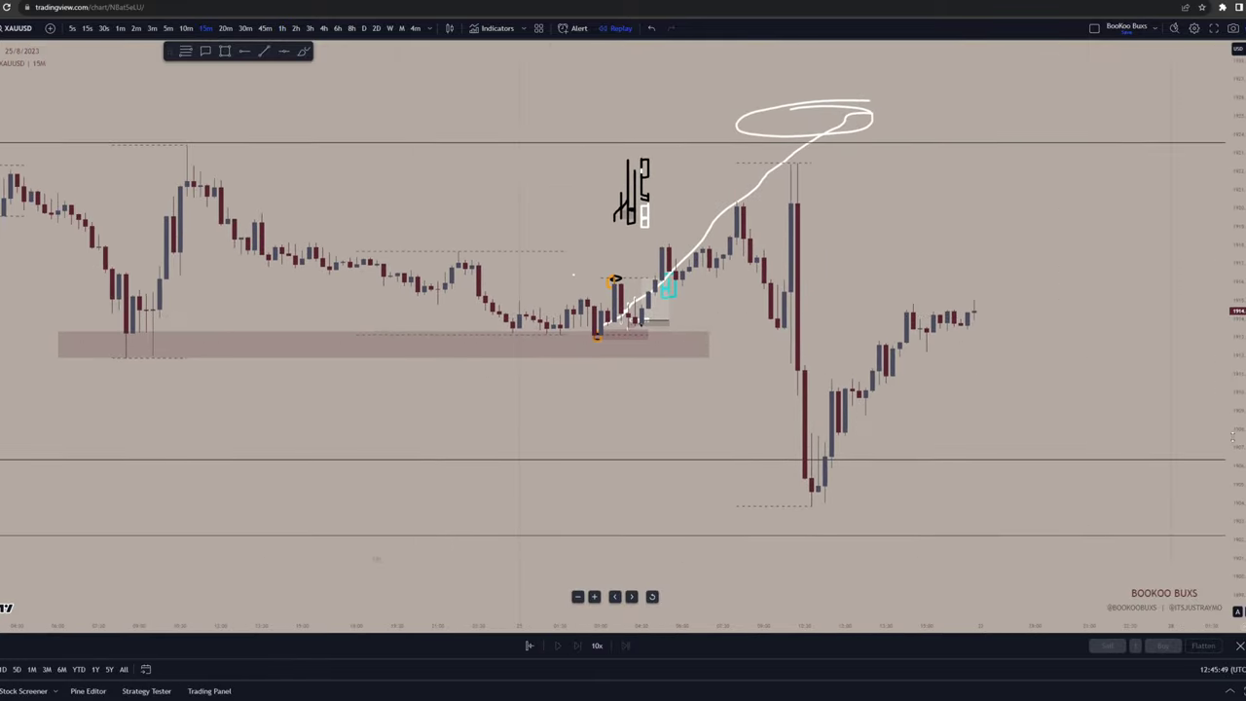
{"action": "left_click_drag", "start_coordinate": [1234, 437], "coordinate": [1233, 325]}
{"action": "left_click_drag", "start_coordinate": [975, 349], "coordinate": [1190, 386]}
{"action": "scroll", "coordinate": [1047, 386], "scroll_direction": "up", "scroll_amount": 1}
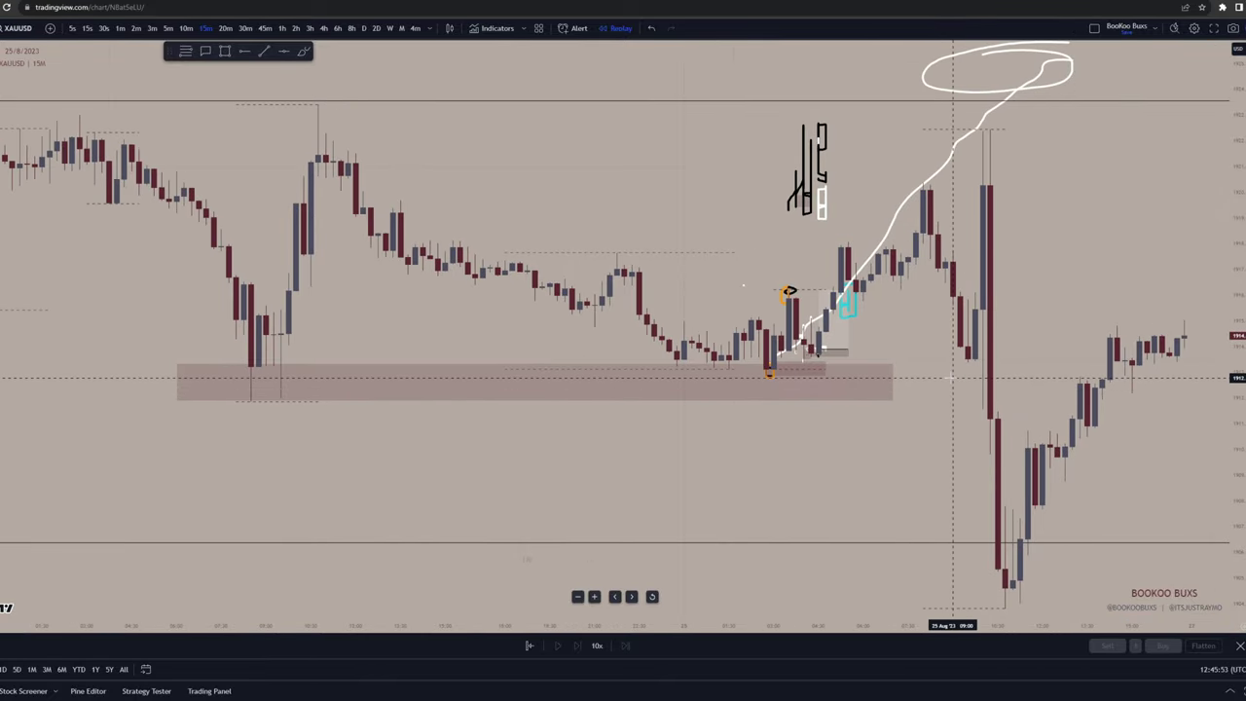
- Switch to the 1-minute chart and examine the long position between the circled swing low and the rally above it
{"action": "left_click", "coordinate": [120, 28]}
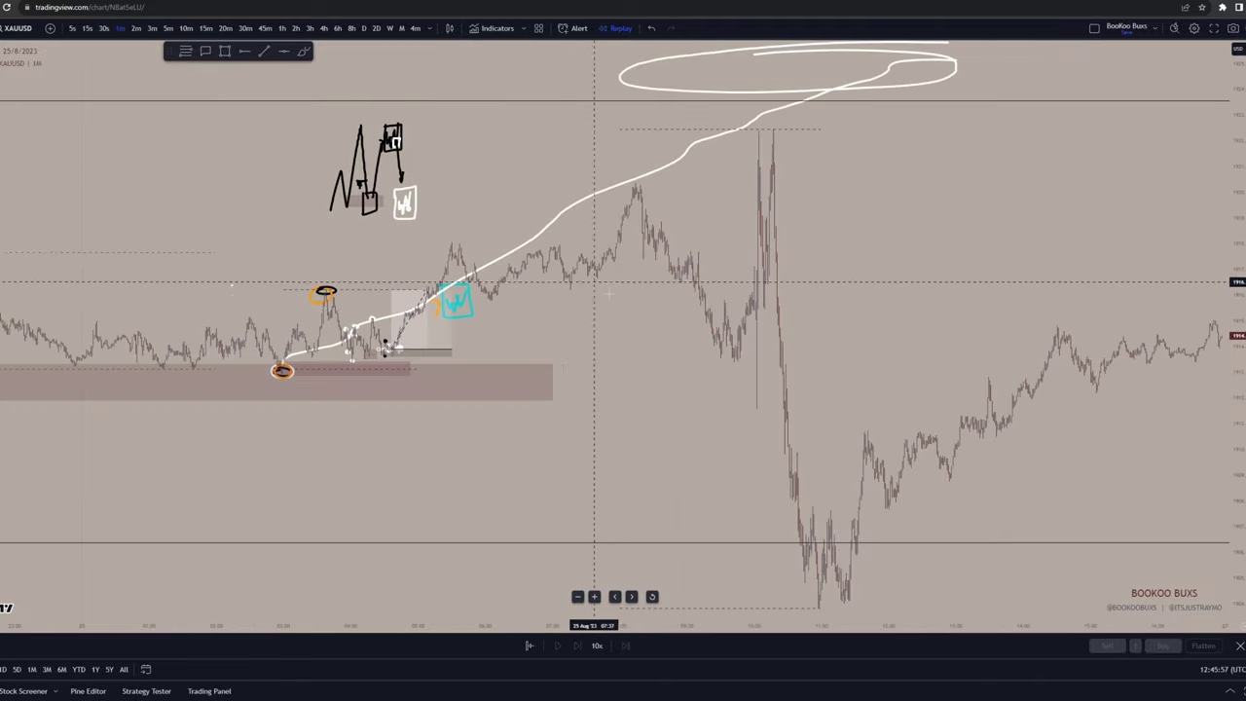
{"action": "left_click_drag", "start_coordinate": [421, 311], "coordinate": [697, 178]}
{"action": "left_click_drag", "start_coordinate": [1231, 400], "coordinate": [1231, 305]}
{"action": "left_click_drag", "start_coordinate": [1151, 307], "coordinate": [1159, 331]}
{"action": "scroll", "coordinate": [1071, 321], "scroll_direction": "up", "scroll_amount": 2}
{"action": "left_click_drag", "start_coordinate": [1043, 315], "coordinate": [974, 474]}
{"action": "scroll", "coordinate": [667, 321], "scroll_direction": "up", "scroll_amount": 3}
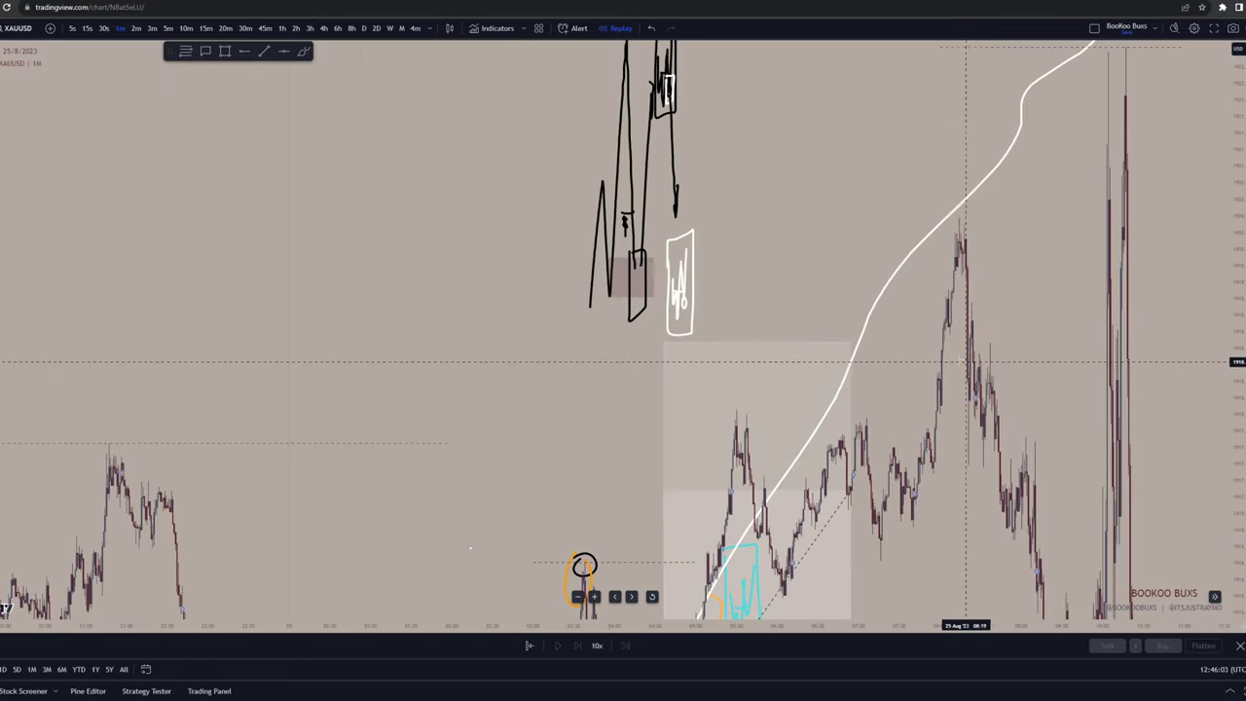
{"action": "left_click_drag", "start_coordinate": [664, 271], "coordinate": [664, 220]}
{"action": "left_click_drag", "start_coordinate": [909, 558], "coordinate": [963, 286]}
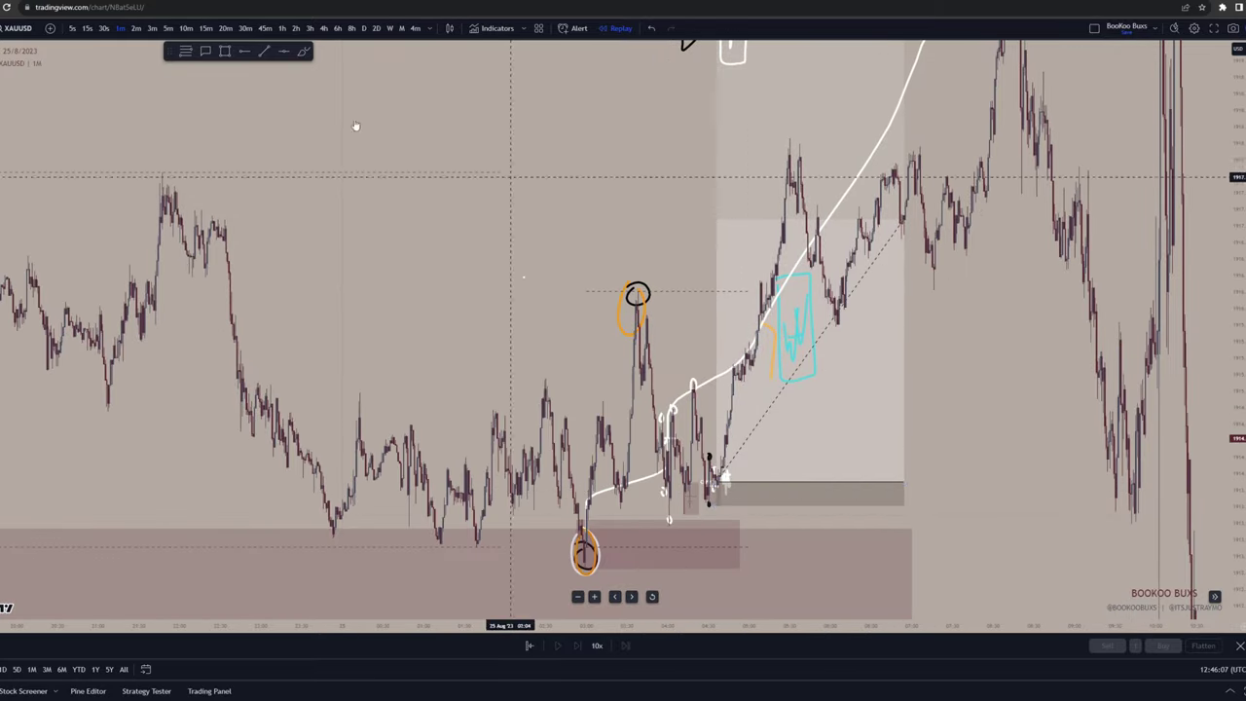
- Switch to the 15-second chart and examine the circled swings, order block rectangles and long position around the entry
{"action": "left_click", "coordinate": [86, 27]}
{"action": "scroll", "coordinate": [602, 460], "scroll_direction": "down", "scroll_amount": 6}
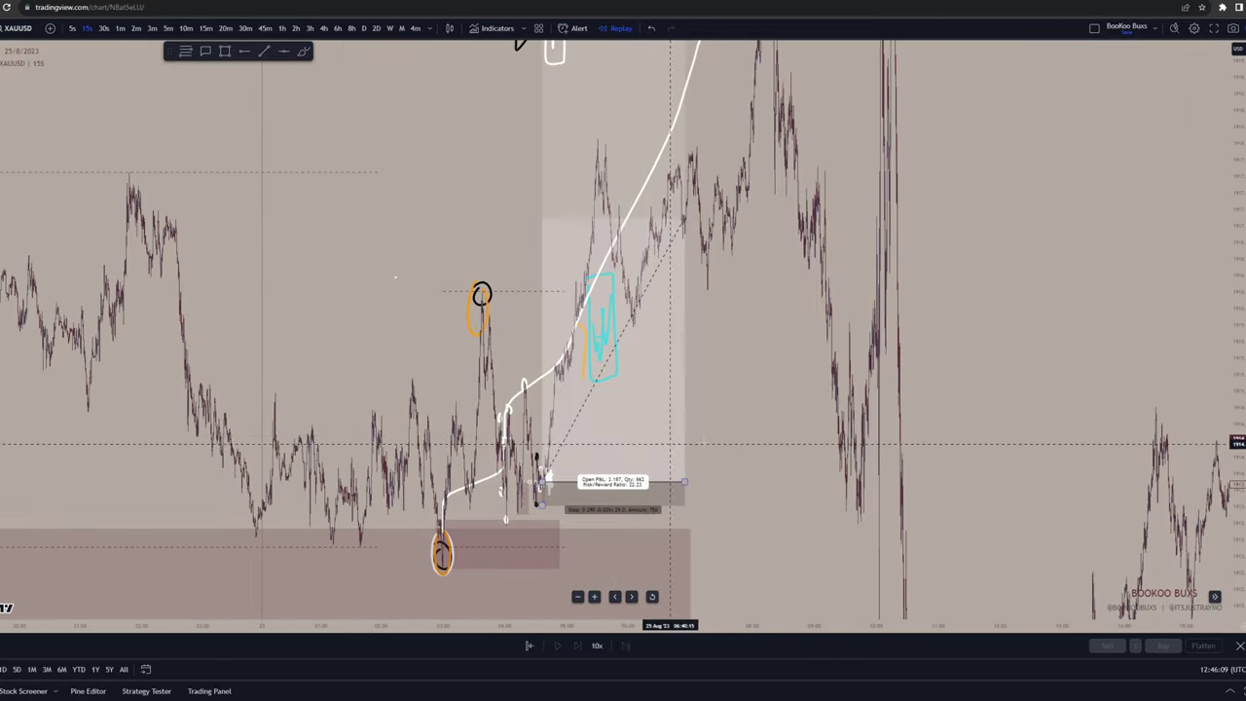
{"action": "left_click_drag", "start_coordinate": [303, 442], "coordinate": [891, 259]}
{"action": "scroll", "coordinate": [729, 306], "scroll_direction": "up", "scroll_amount": 15}
{"action": "left_click_drag", "start_coordinate": [1237, 536], "coordinate": [1237, 258]}
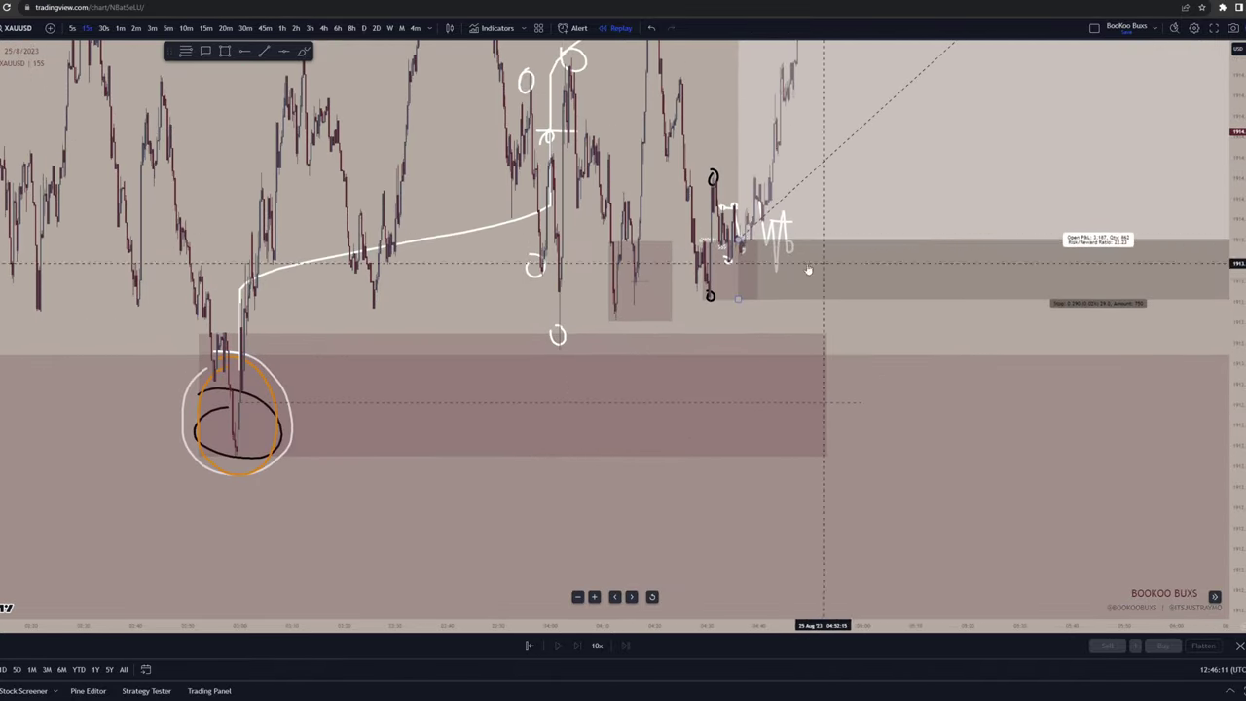
{"action": "left_click_drag", "start_coordinate": [439, 239], "coordinate": [626, 379]}
{"action": "scroll", "coordinate": [625, 379], "scroll_direction": "up", "scroll_amount": 3}
{"action": "left_click_drag", "start_coordinate": [827, 439], "coordinate": [809, 401]}
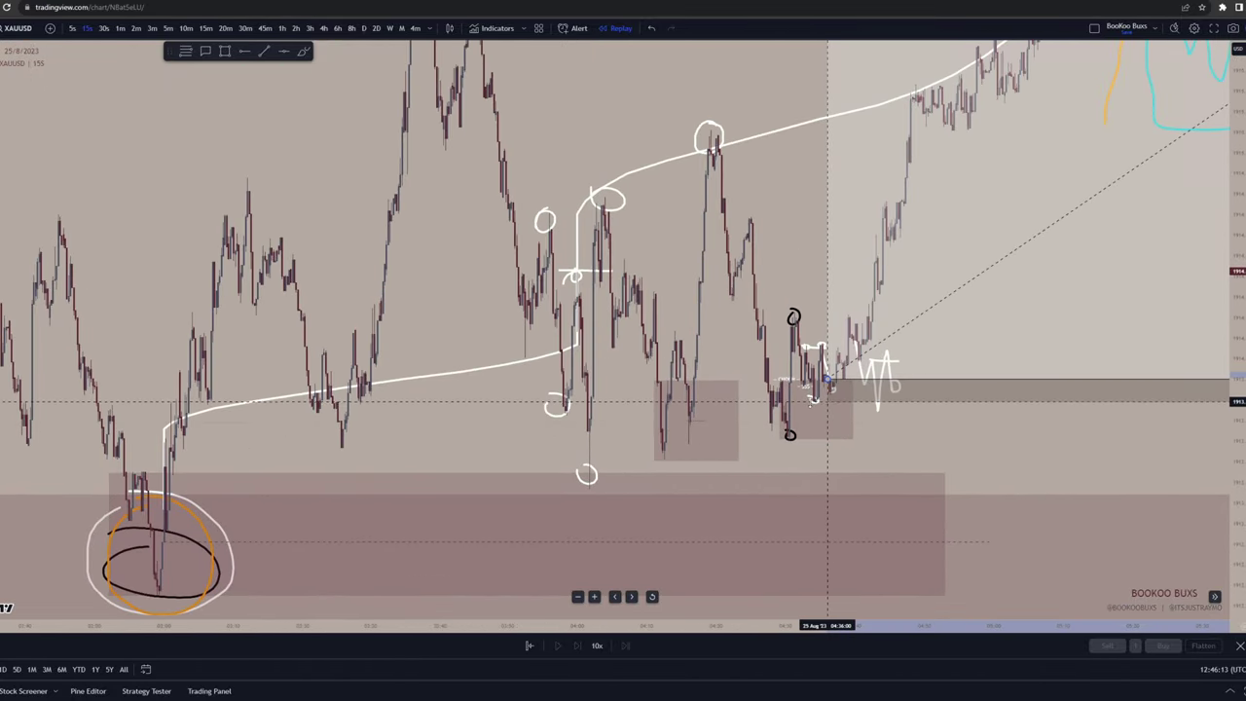
{"action": "left_click_drag", "start_coordinate": [698, 323], "coordinate": [389, 341]}
{"action": "scroll", "coordinate": [1096, 486], "scroll_direction": "down", "scroll_amount": 5}
{"action": "left_click_drag", "start_coordinate": [1096, 487], "coordinate": [713, 500]}
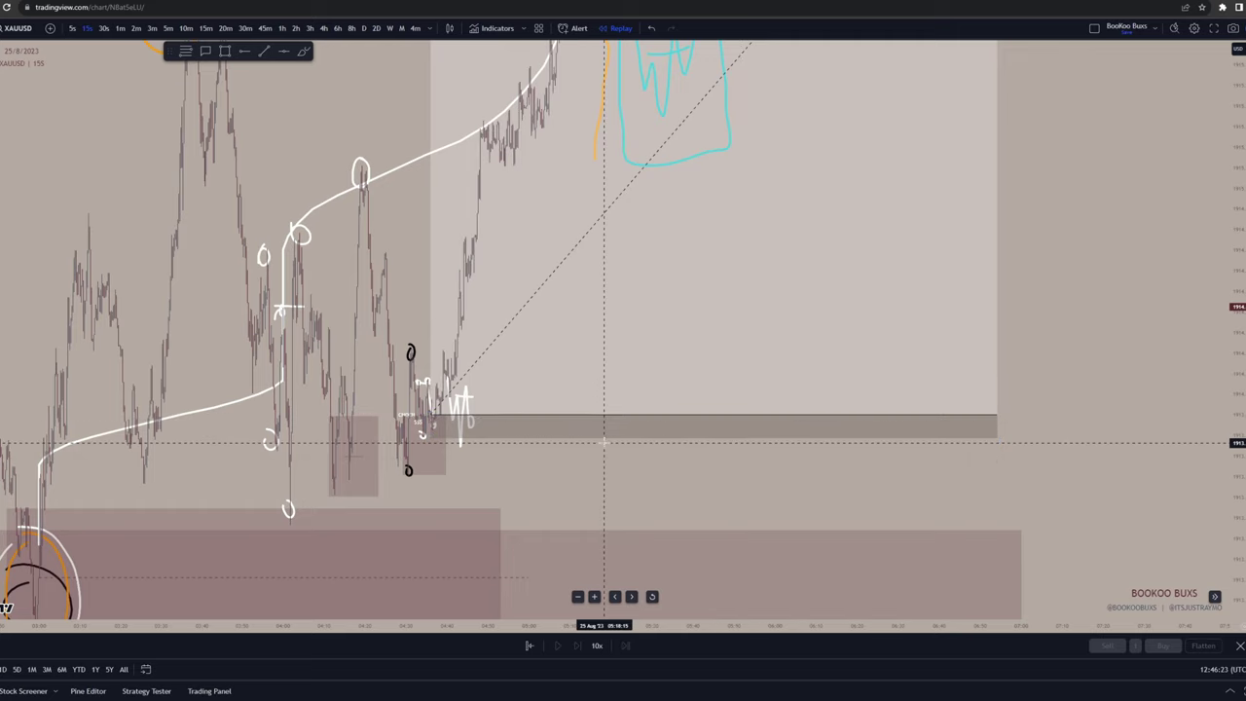
{"action": "left_click_drag", "start_coordinate": [587, 498], "coordinate": [660, 493]}
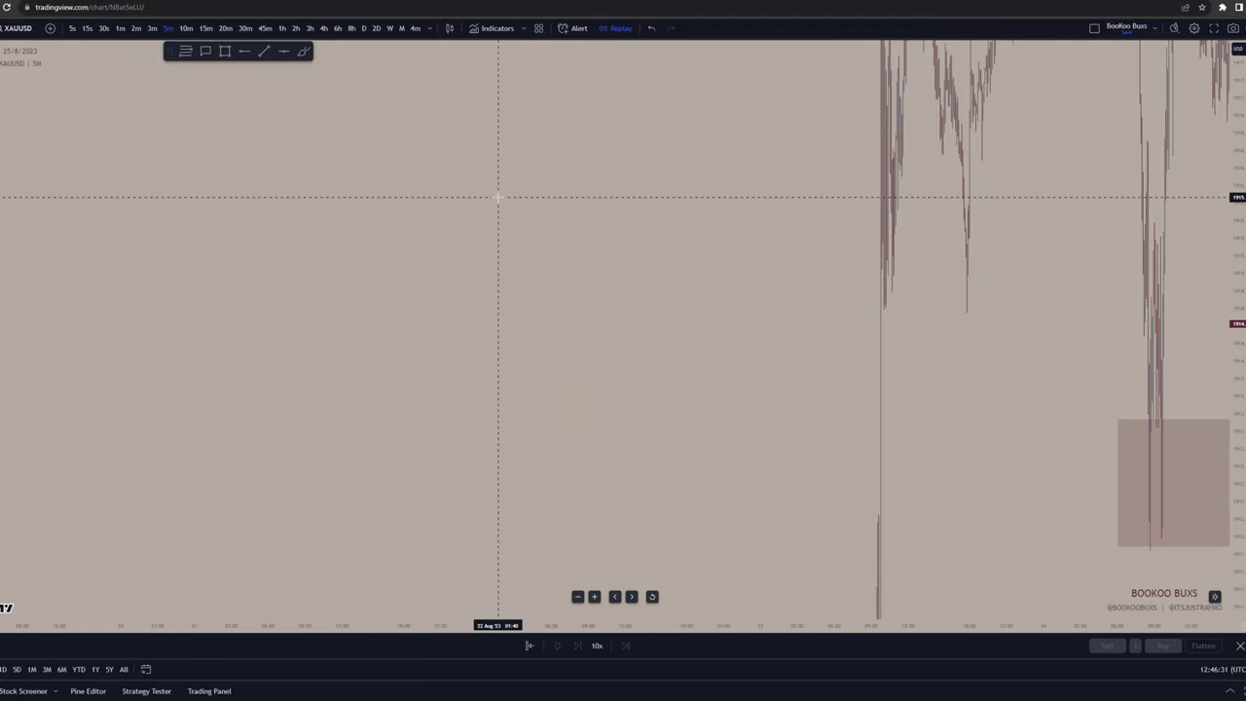
- Examine the long entry on the 5-minute chart in relation to the full swing-low zone and the range high
{"action": "left_click_drag", "start_coordinate": [849, 298], "coordinate": [453, 301]}
{"action": "scroll", "coordinate": [490, 358], "scroll_direction": "up", "scroll_amount": 8}
{"action": "scroll", "coordinate": [678, 397], "scroll_direction": "up", "scroll_amount": 5}
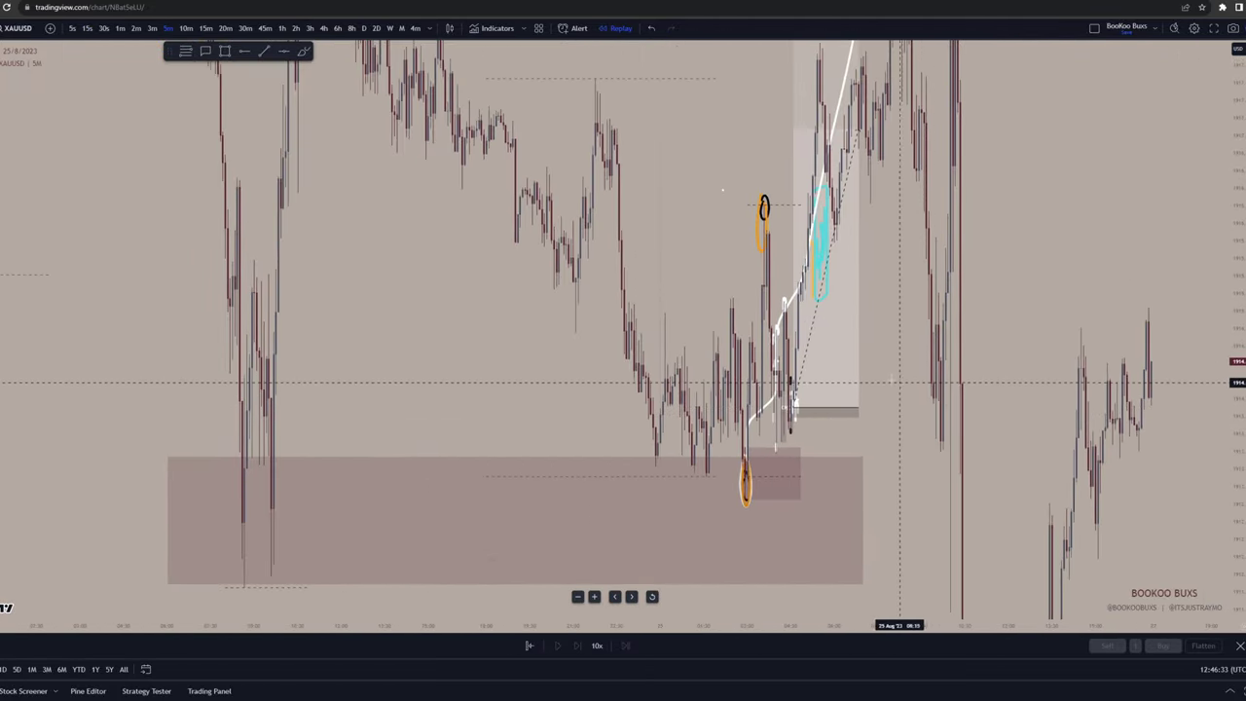
{"action": "scroll", "coordinate": [1233, 454], "scroll_direction": "down", "scroll_amount": 5}
{"action": "left_click_drag", "start_coordinate": [1052, 444], "coordinate": [1021, 474]}
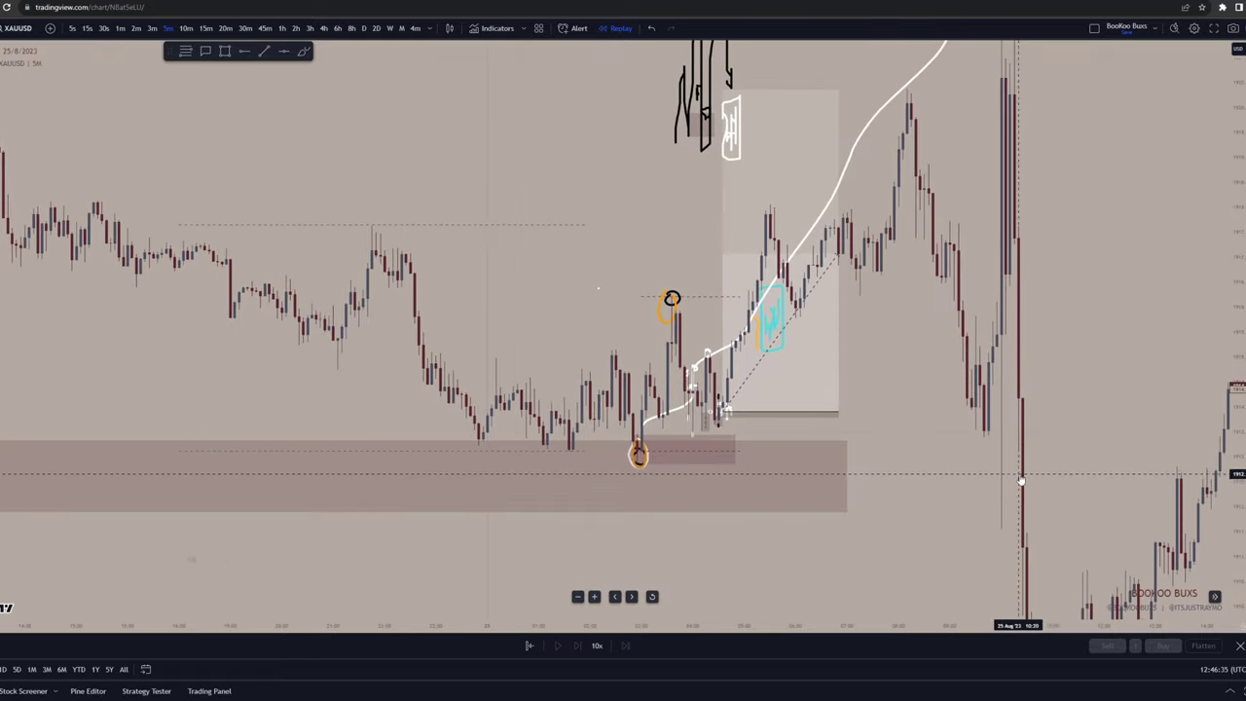
{"action": "scroll", "coordinate": [1021, 474], "scroll_direction": "down", "scroll_amount": 2}
{"action": "scroll", "coordinate": [1238, 455], "scroll_direction": "down", "scroll_amount": 3}
{"action": "left_click_drag", "start_coordinate": [1125, 426], "coordinate": [1019, 478]}
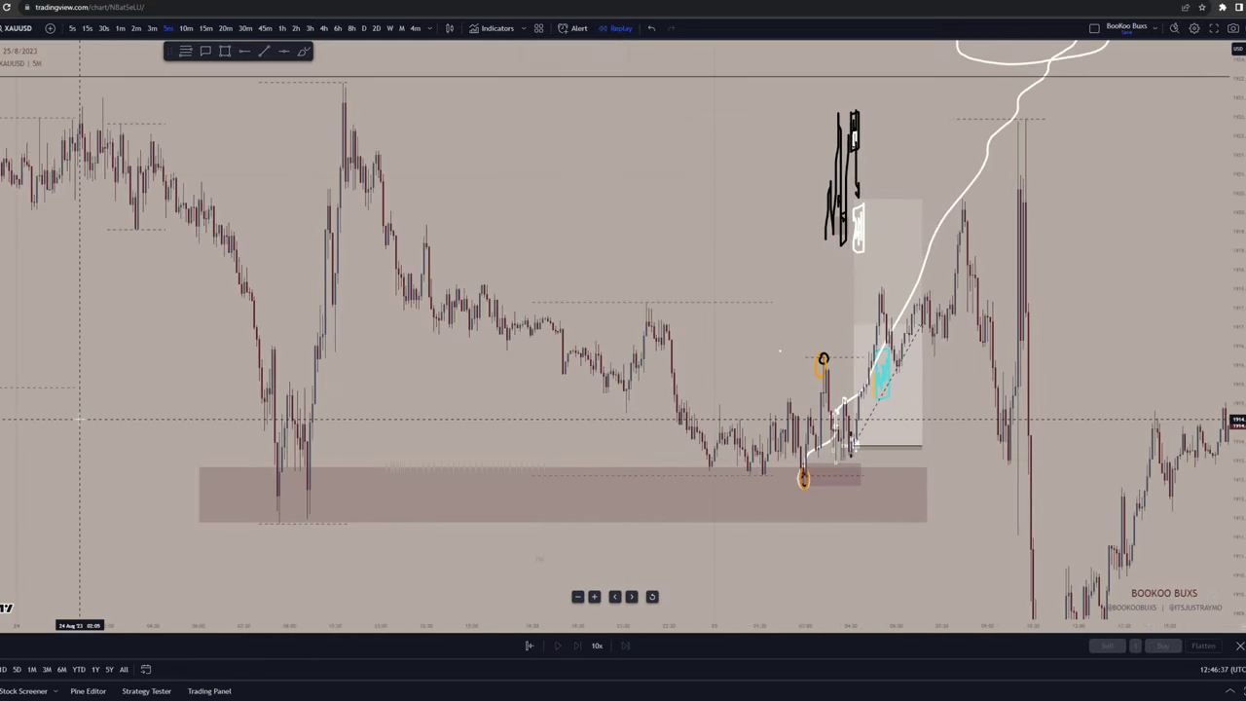